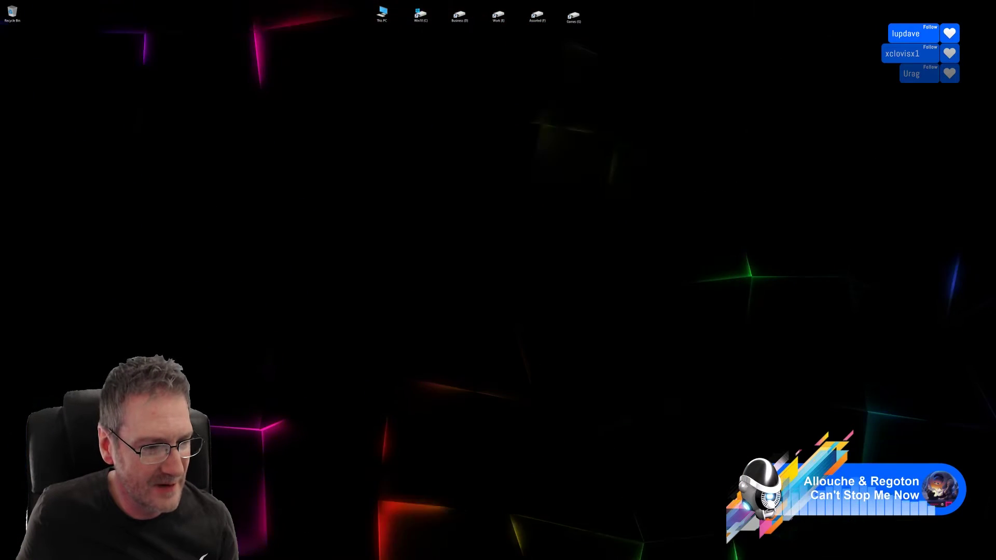
Step: Switch to the web browser and look over the PhilDoes3D home page down to its footer
{"action": "key", "text": "alt+Tab"}
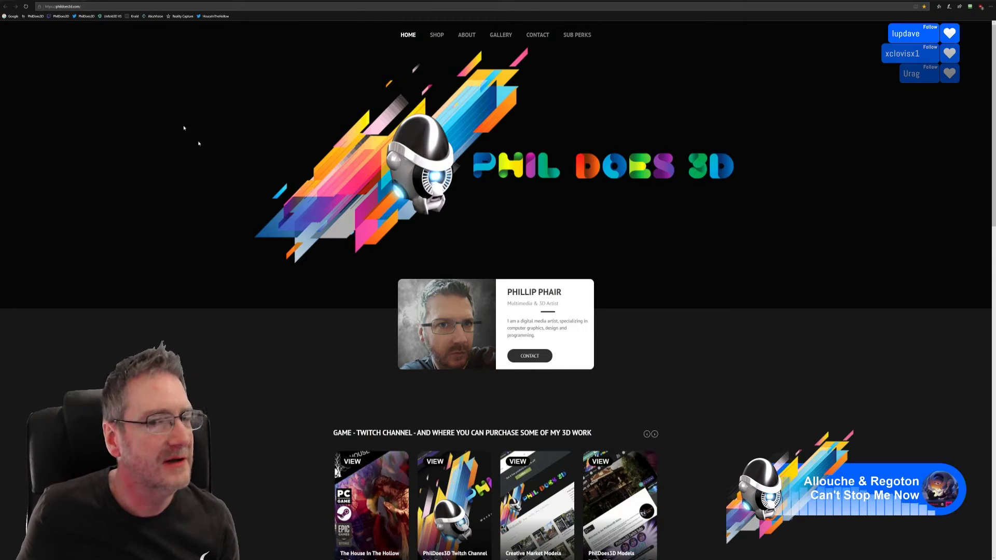
{"action": "scroll", "coordinate": [198, 143], "scroll_direction": "down", "scroll_amount": 20}
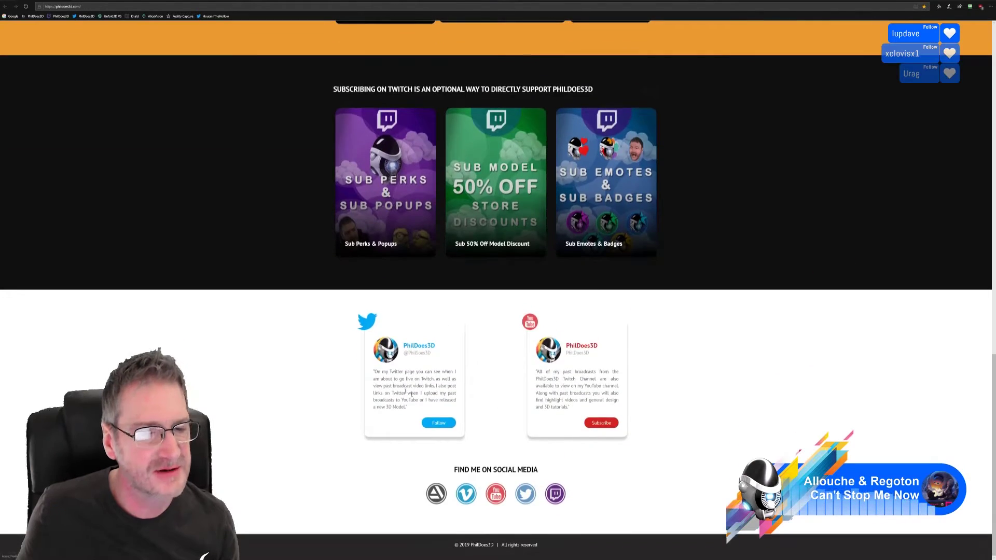
{"action": "scroll", "coordinate": [151, 100], "scroll_direction": "up", "scroll_amount": 20}
{"action": "left_click", "coordinate": [92, 6]}
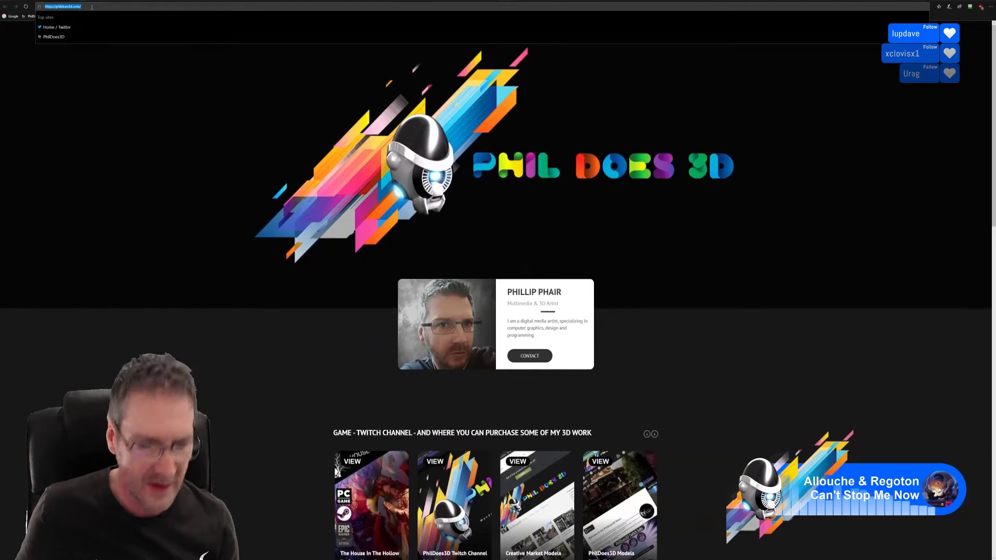
{"action": "key", "text": "ctrl+v"}
{"action": "key", "text": "Return"}
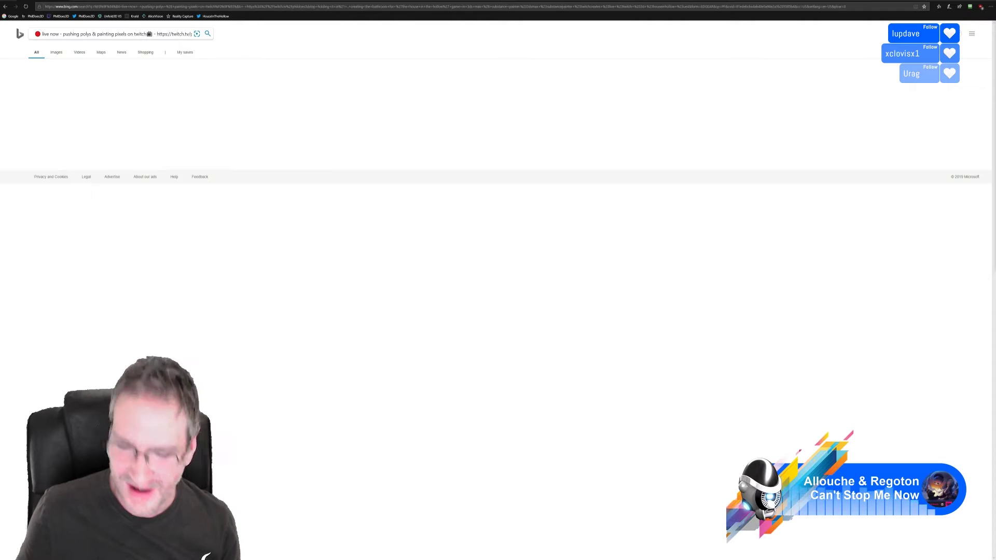
Step: Open the Banggood product page for the Artillery Genius DIY 3D Printer Kit, 220x220x250mm print size
{"action": "left_click", "coordinate": [273, 7]}
{"action": "type", "text": "https://www.banggood.com/Artillery-Genius-DIY-3D-Printer-Kit-220X220X250mm-Print-Size-with-Ultra-Quiet-Stepper-Motor-TFT-Touch-Screen-Support-Filament-Runout-Detection-Power-Failure-Function-p-1566216.html?akmClientCountry=America&ID=48036&cur_warehouse=CN"}
{"action": "key", "text": "Return"}
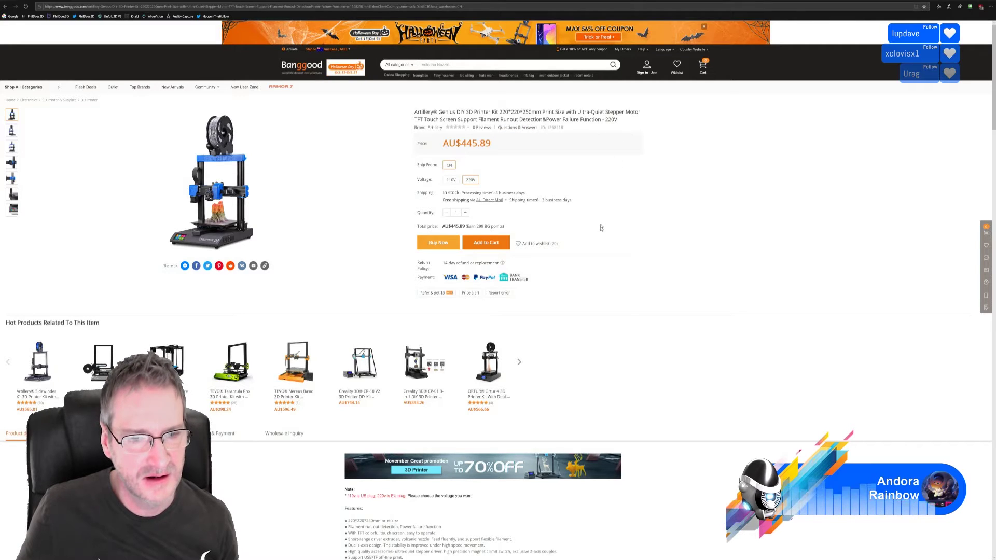
Step: Examine the printer's feature list, specification table, dimensions, and front and back product details on the Banggood page
{"action": "scroll", "coordinate": [601, 231], "scroll_direction": "down", "scroll_amount": 5}
{"action": "scroll", "coordinate": [603, 238], "scroll_direction": "down", "scroll_amount": 2}
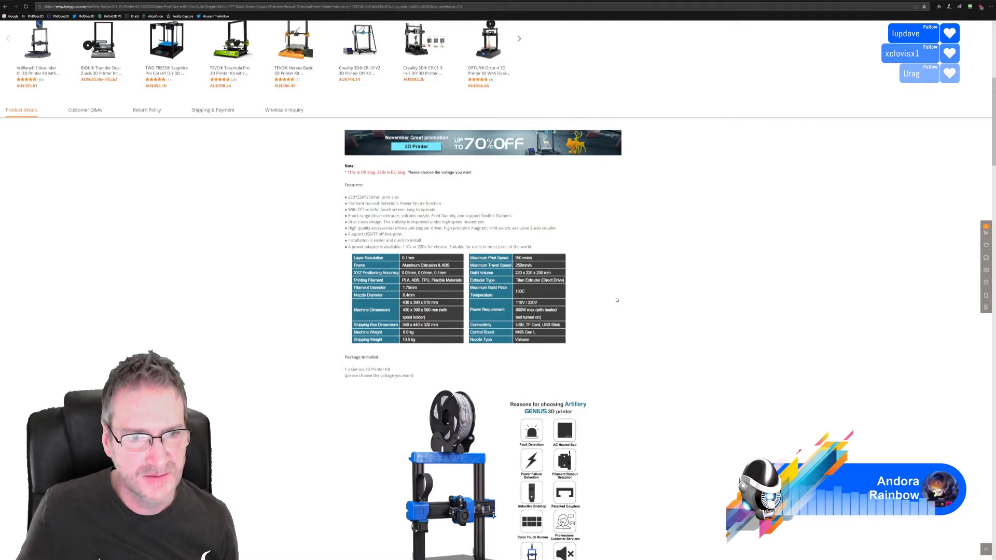
{"action": "scroll", "coordinate": [617, 306], "scroll_direction": "up", "scroll_amount": 5}
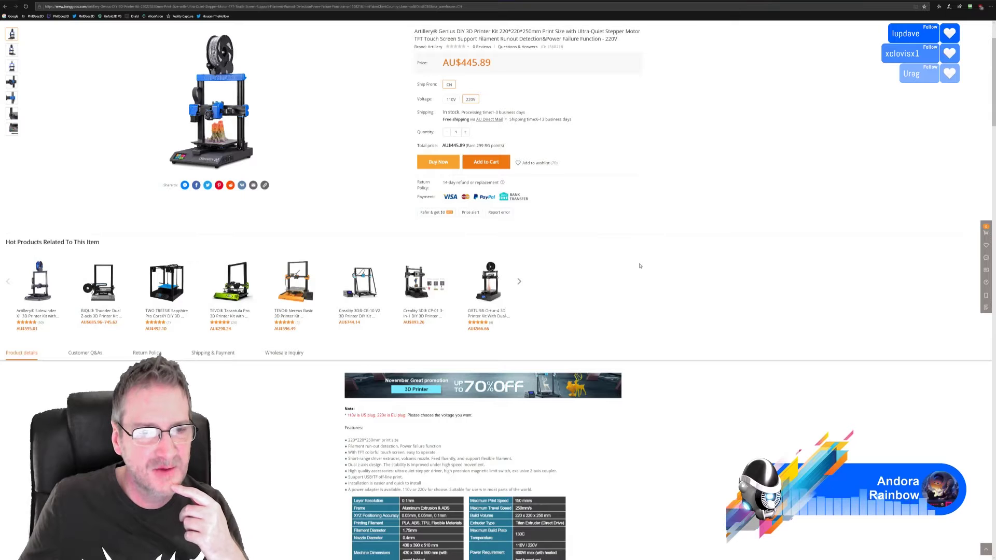
{"action": "scroll", "coordinate": [640, 266], "scroll_direction": "down", "scroll_amount": 8}
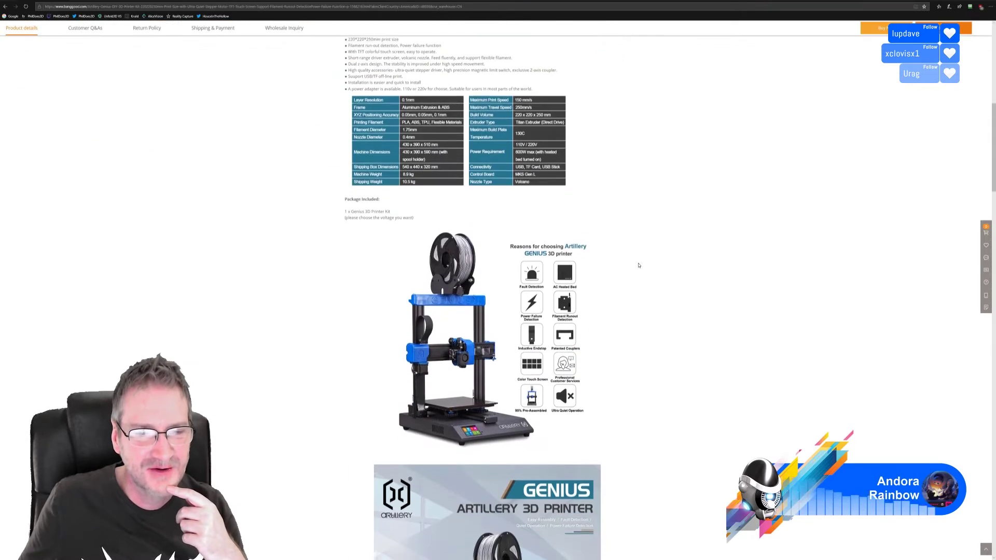
{"action": "scroll", "coordinate": [638, 265], "scroll_direction": "down", "scroll_amount": 8}
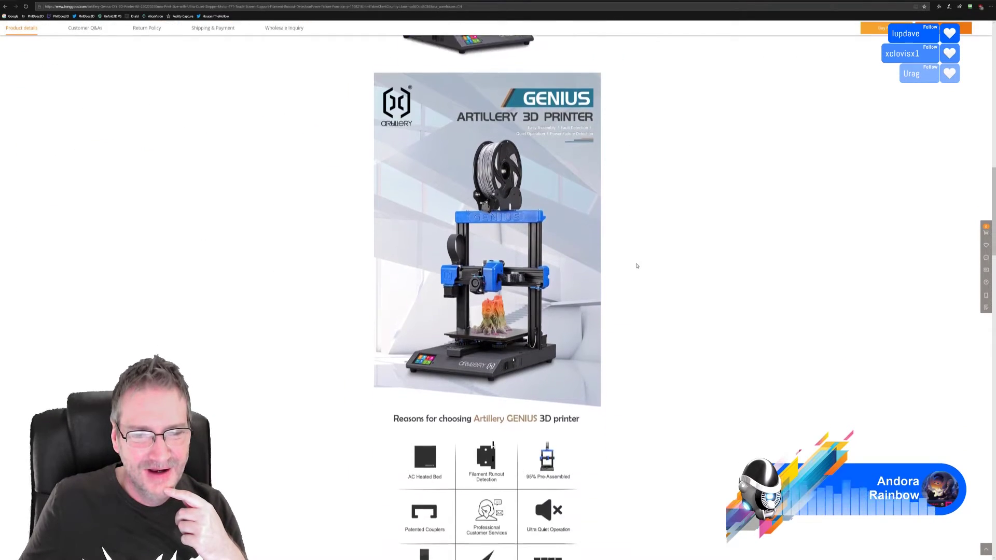
{"action": "scroll", "coordinate": [636, 265], "scroll_direction": "down", "scroll_amount": 2}
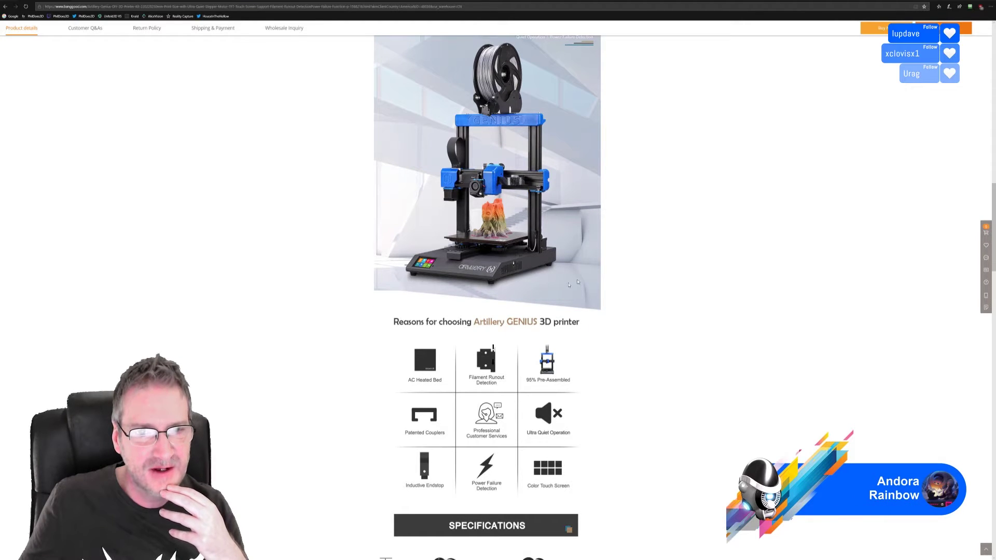
{"action": "scroll", "coordinate": [677, 337], "scroll_direction": "down", "scroll_amount": 5}
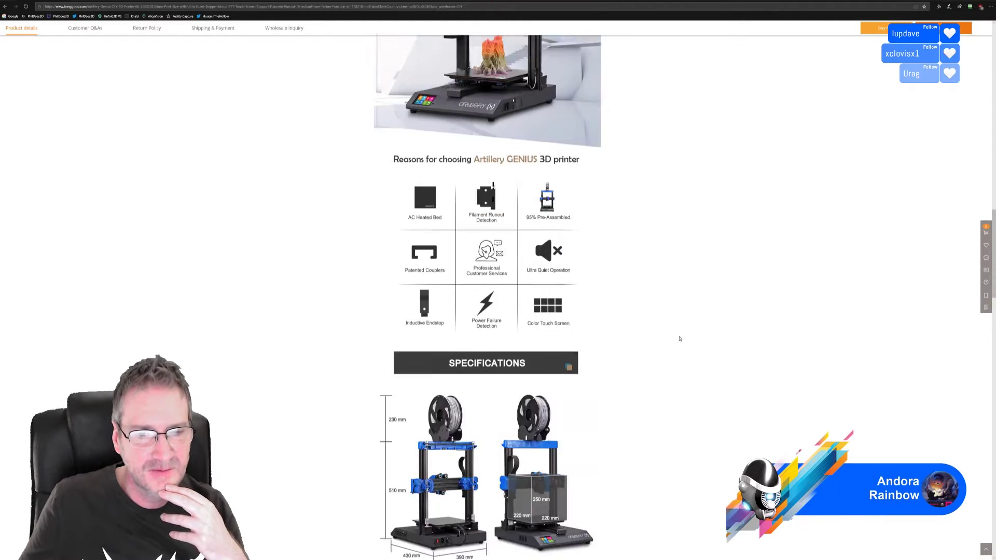
{"action": "scroll", "coordinate": [678, 338], "scroll_direction": "down", "scroll_amount": 3}
{"action": "scroll", "coordinate": [678, 337], "scroll_direction": "down", "scroll_amount": 3}
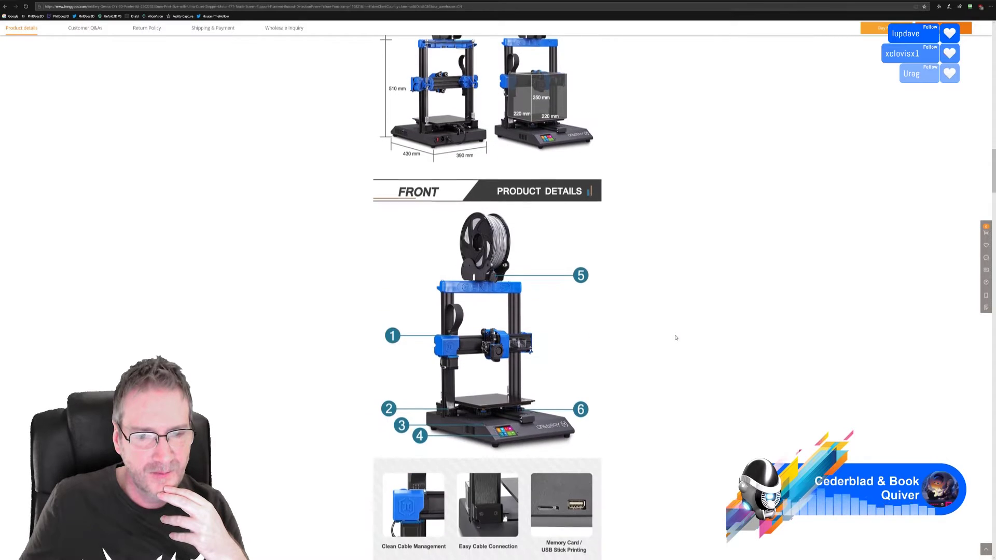
{"action": "scroll", "coordinate": [676, 337], "scroll_direction": "down", "scroll_amount": 6}
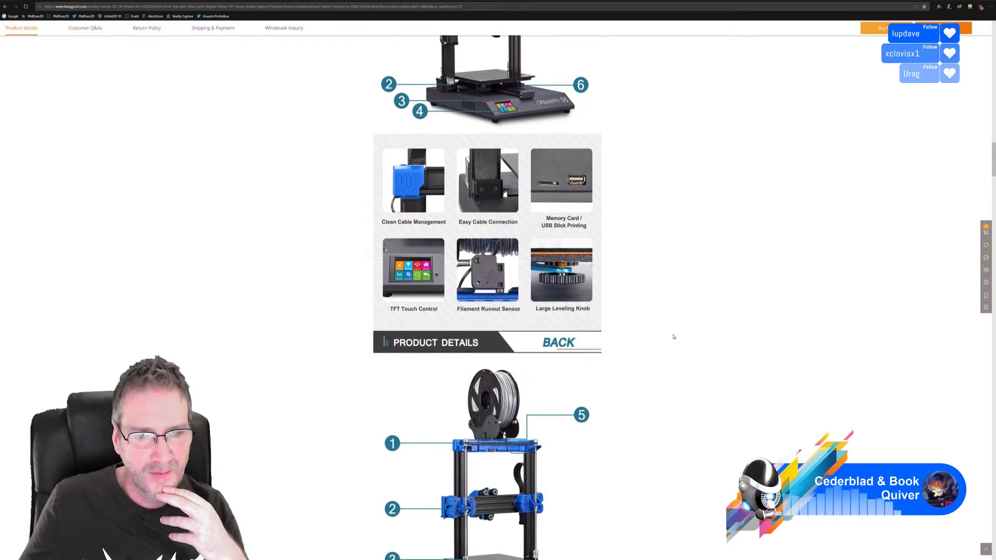
{"action": "scroll", "coordinate": [674, 337], "scroll_direction": "down", "scroll_amount": 7}
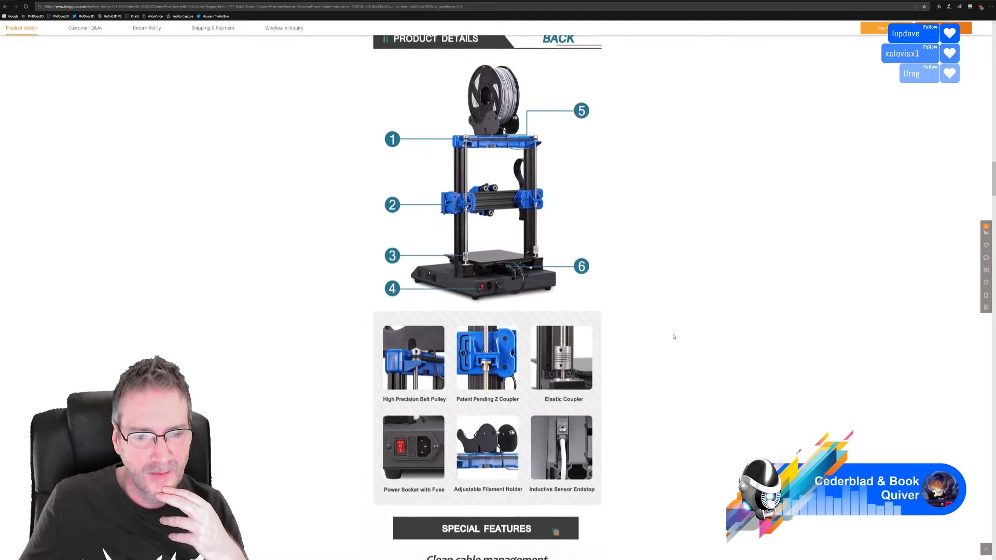
Step: Examine the printer's special features, showcases, accessories, packing and certificates, and return to the product's price and ordering details
{"action": "scroll", "coordinate": [672, 336], "scroll_direction": "down", "scroll_amount": 4}
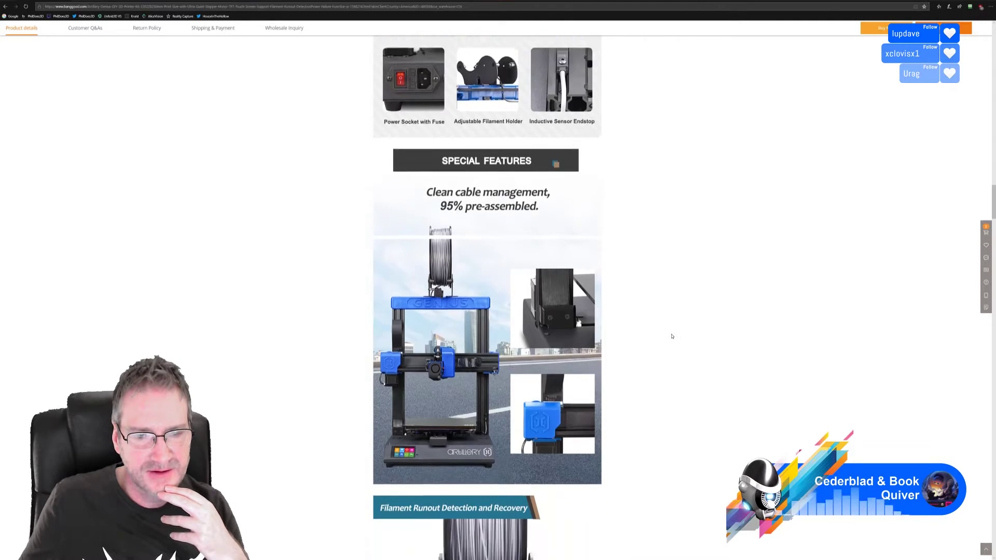
{"action": "scroll", "coordinate": [672, 336], "scroll_direction": "down", "scroll_amount": 3}
{"action": "scroll", "coordinate": [672, 337], "scroll_direction": "down", "scroll_amount": 13}
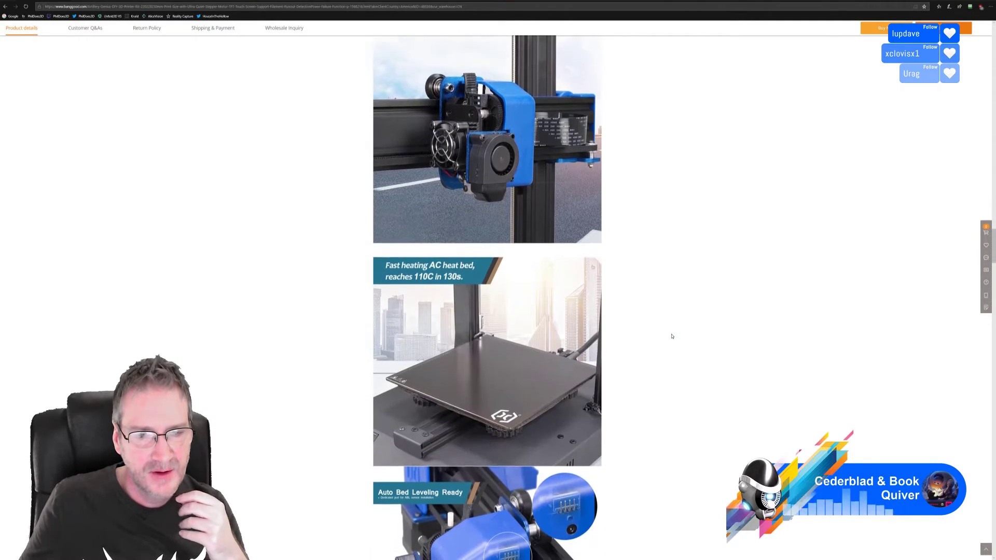
{"action": "scroll", "coordinate": [664, 341], "scroll_direction": "down", "scroll_amount": 8}
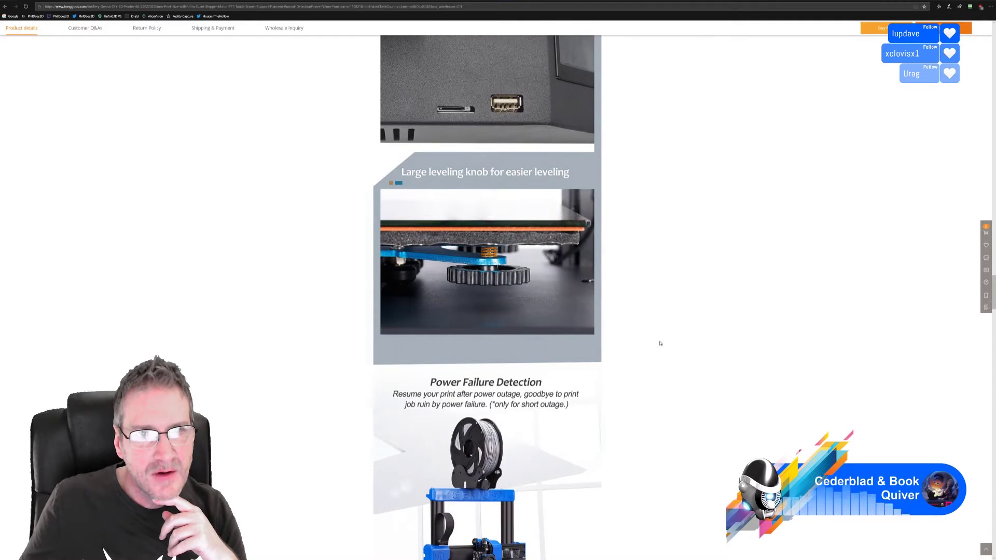
{"action": "scroll", "coordinate": [660, 344], "scroll_direction": "up", "scroll_amount": 3}
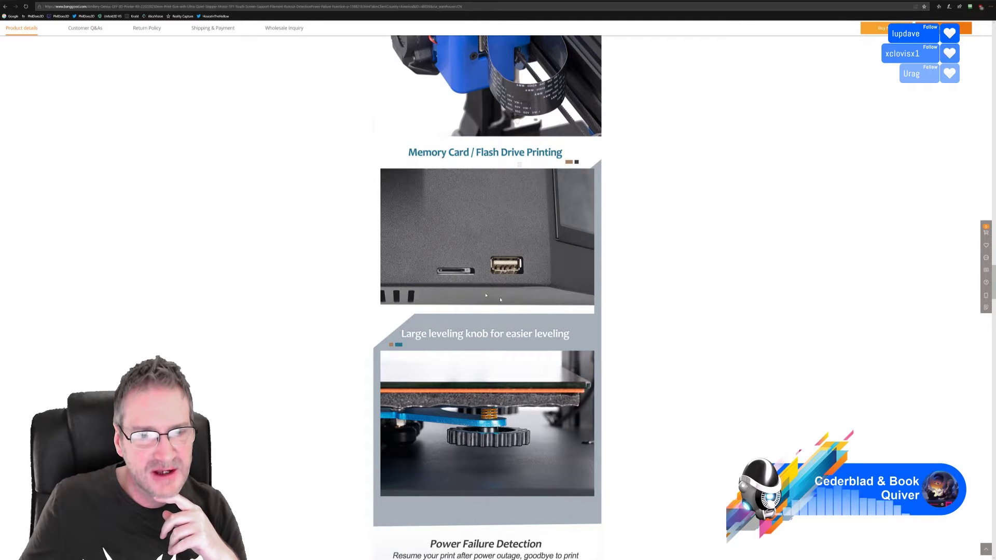
{"action": "scroll", "coordinate": [633, 347], "scroll_direction": "down", "scroll_amount": 7}
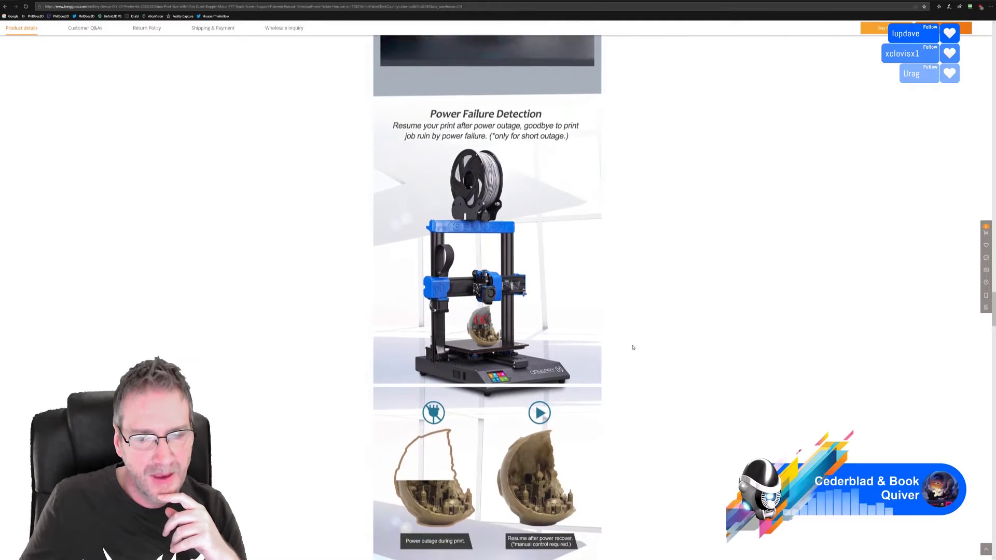
{"action": "scroll", "coordinate": [633, 347], "scroll_direction": "down", "scroll_amount": 1}
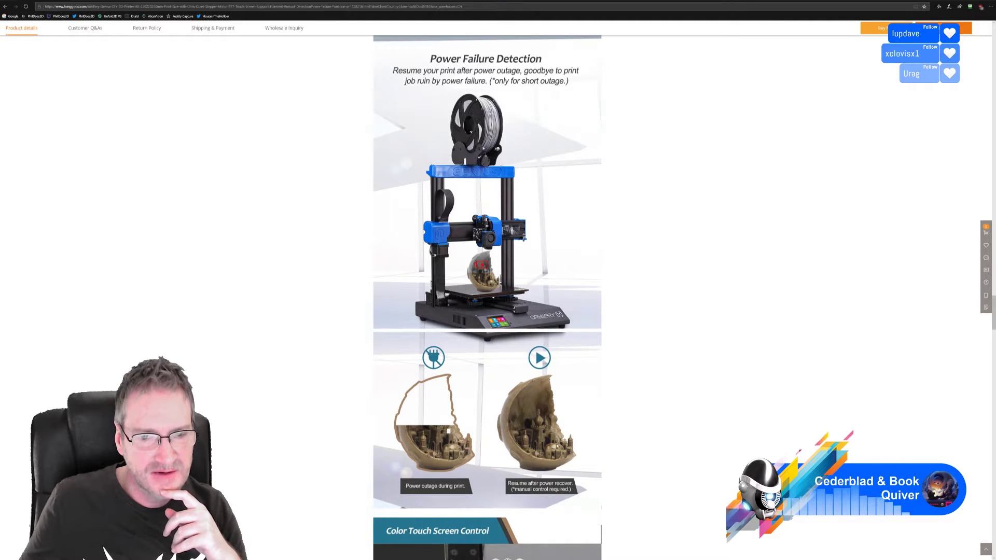
{"action": "scroll", "coordinate": [611, 418], "scroll_direction": "down", "scroll_amount": 5}
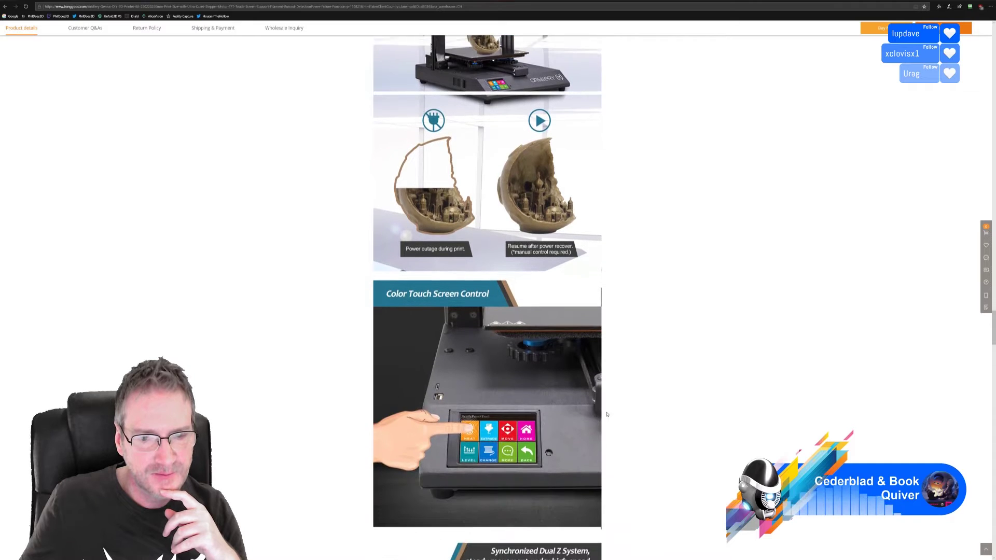
{"action": "scroll", "coordinate": [605, 414], "scroll_direction": "down", "scroll_amount": 12}
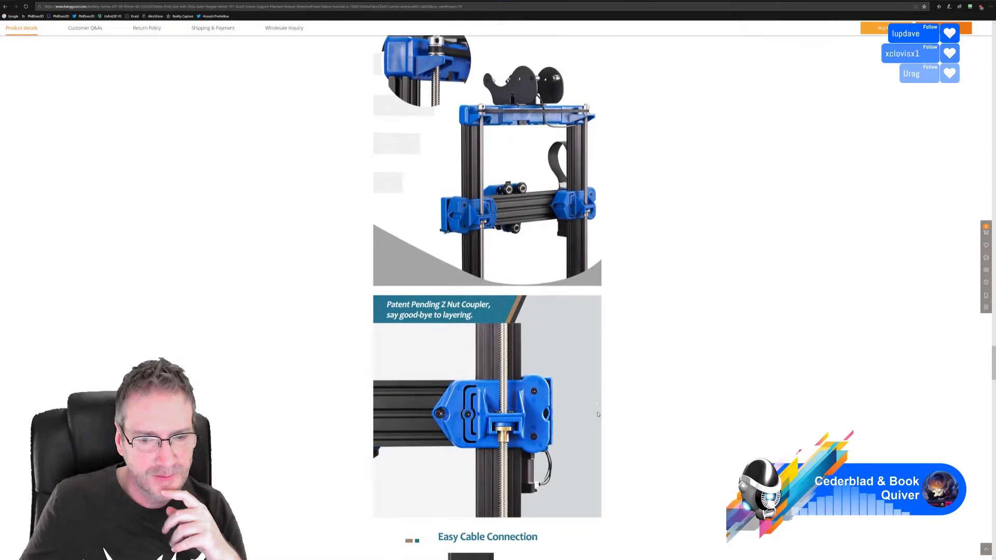
{"action": "scroll", "coordinate": [597, 415], "scroll_direction": "down", "scroll_amount": 15}
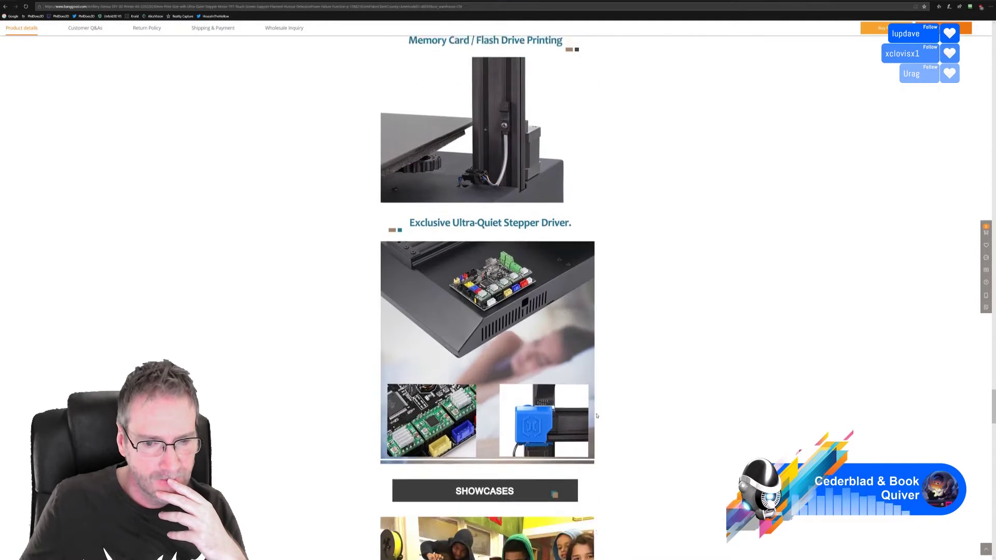
{"action": "scroll", "coordinate": [597, 415], "scroll_direction": "down", "scroll_amount": 7}
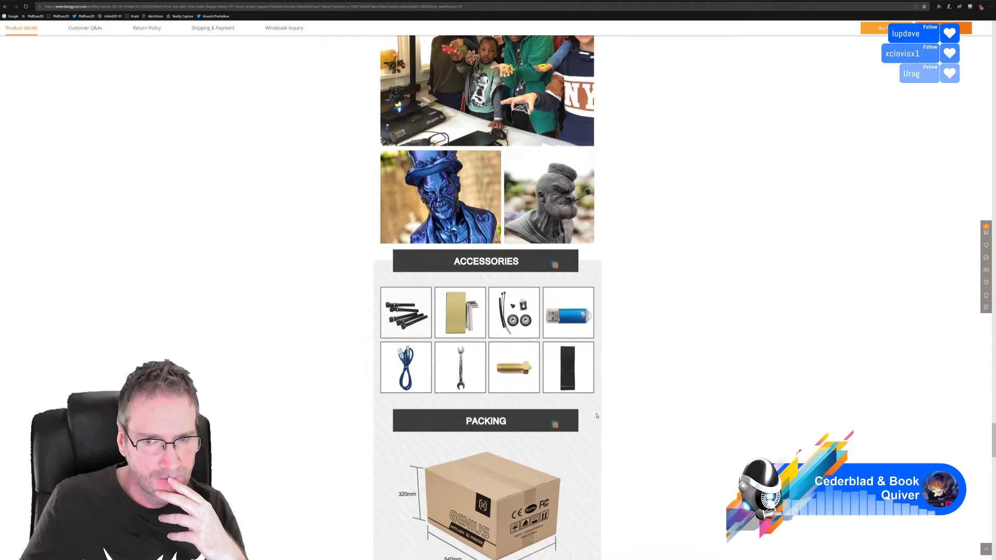
{"action": "scroll", "coordinate": [587, 406], "scroll_direction": "down", "scroll_amount": 5}
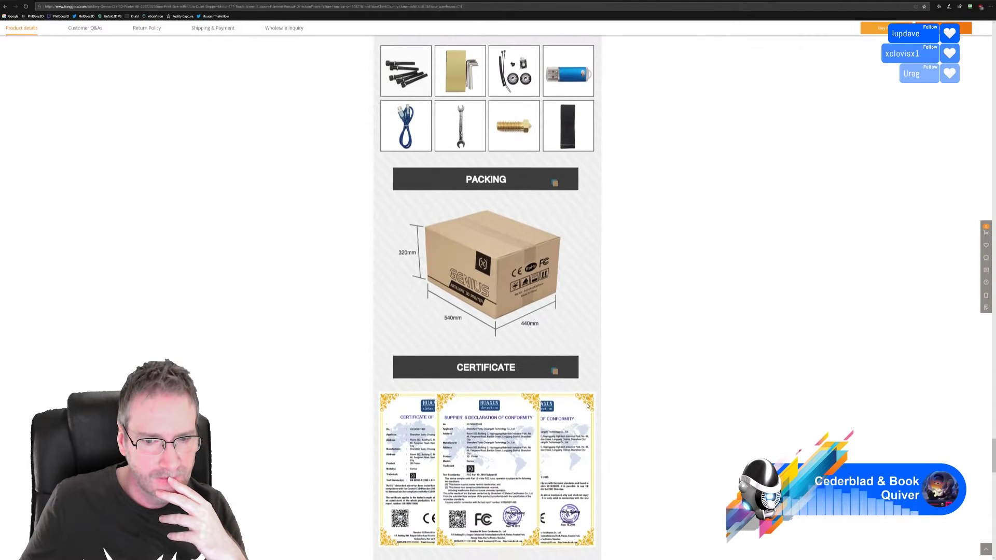
{"action": "scroll", "coordinate": [597, 394], "scroll_direction": "down", "scroll_amount": 3}
{"action": "scroll", "coordinate": [604, 373], "scroll_direction": "up", "scroll_amount": 11}
{"action": "scroll", "coordinate": [604, 373], "scroll_direction": "up", "scroll_amount": 20}
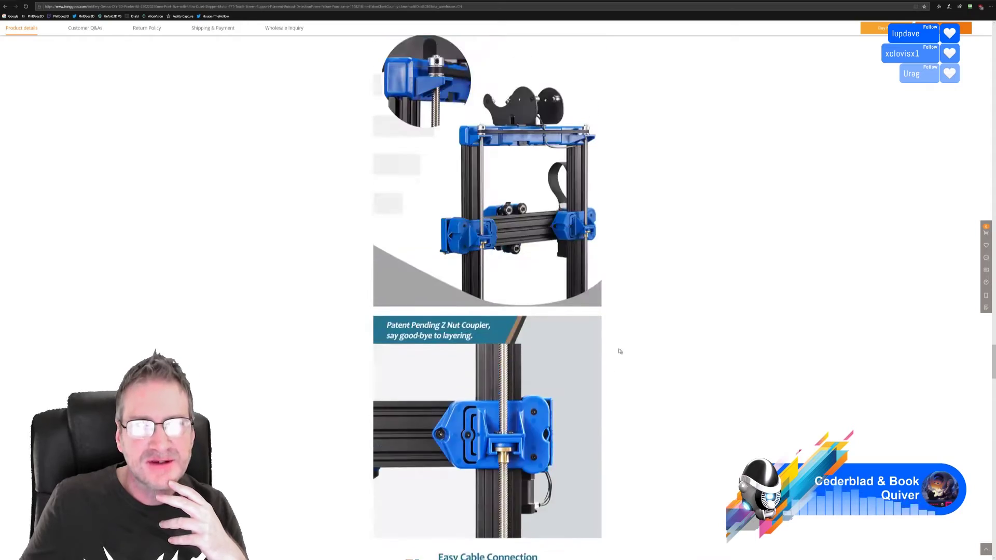
{"action": "scroll", "coordinate": [672, 254], "scroll_direction": "up", "scroll_amount": 20}
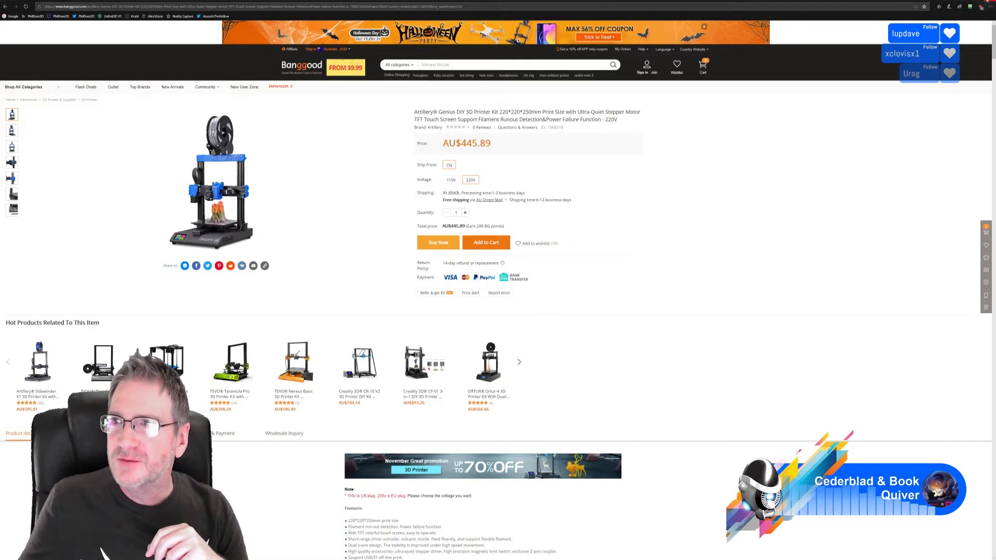
Step: Leave the product page, switch to 3ds Max and examine the toilet model from several angles, including from above
{"action": "key", "text": "super+d"}
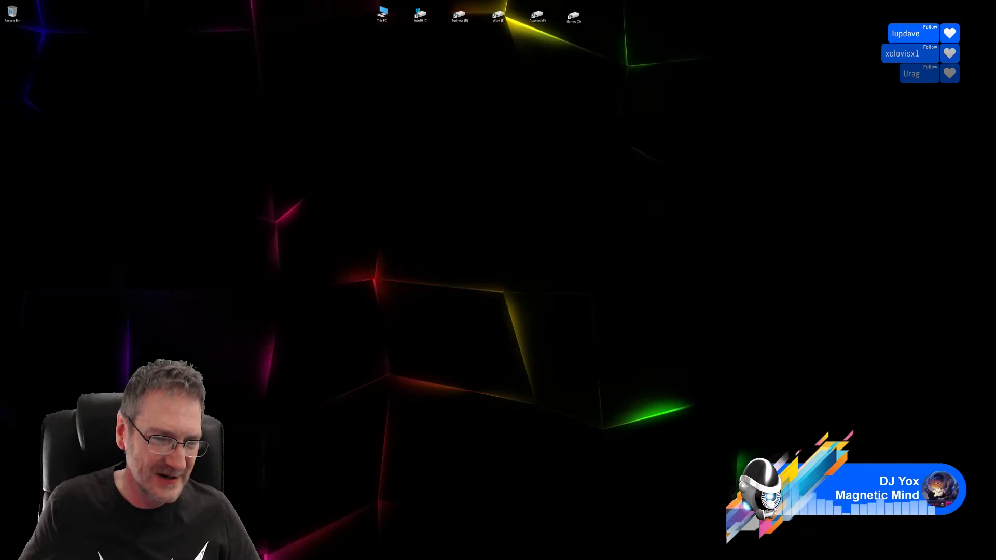
{"action": "key", "text": "alt+Tab"}
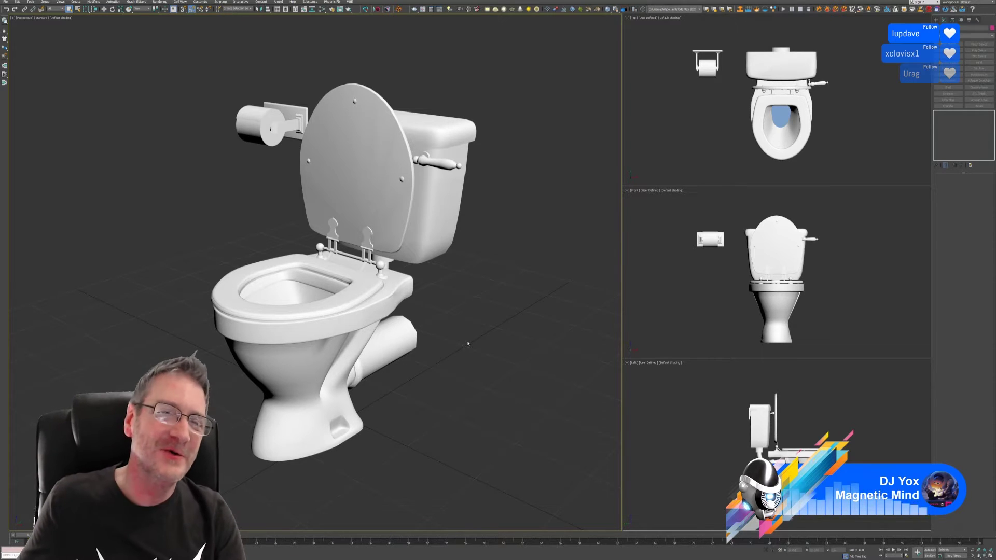
{"action": "left_click", "coordinate": [346, 138]}
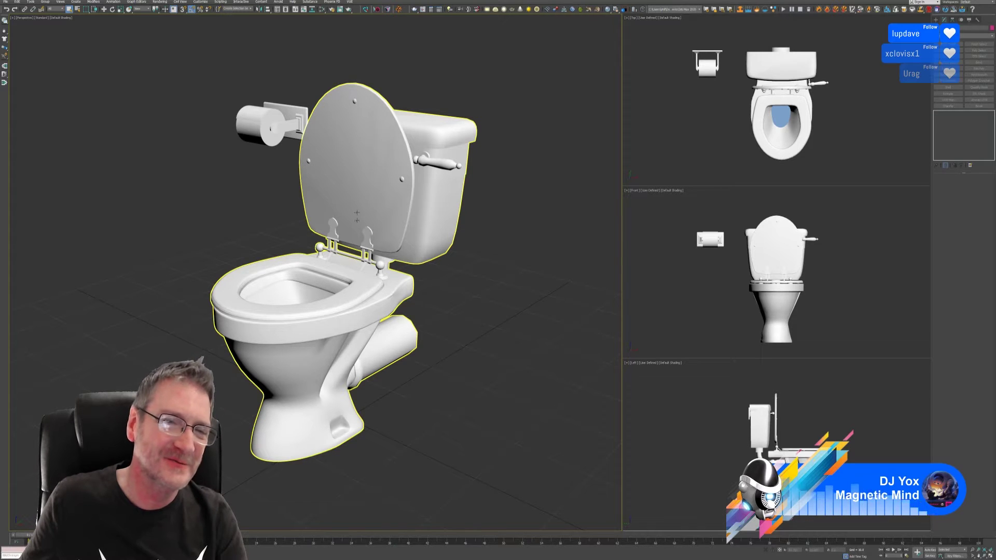
{"action": "left_click", "coordinate": [554, 289]}
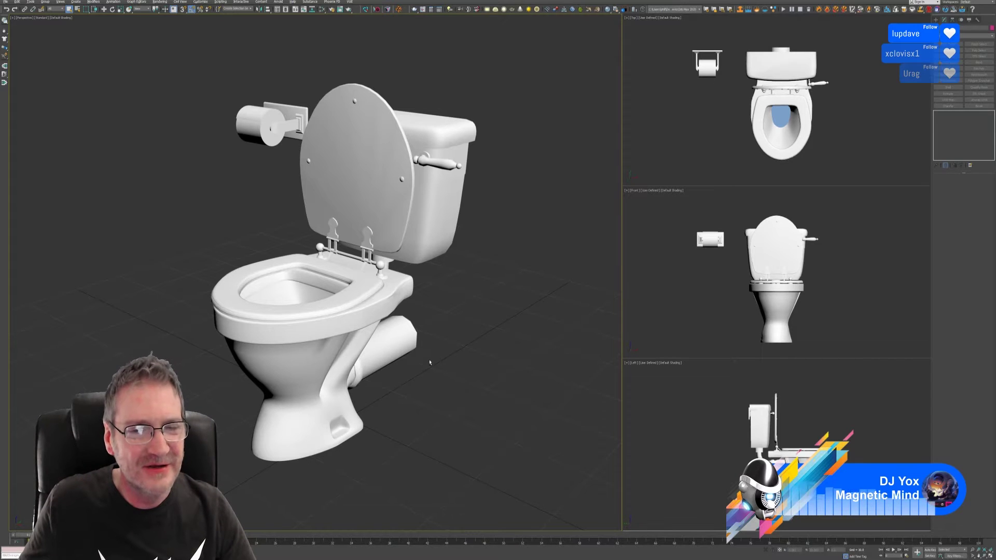
{"action": "middle_click_drag", "start_coordinate": [429, 364], "coordinate": [436, 380], "text": "alt"}
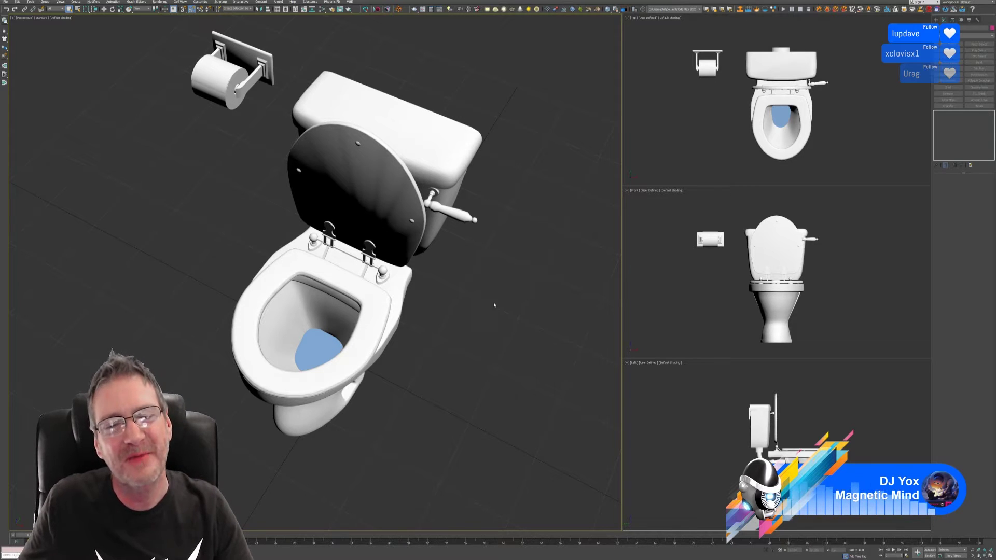
{"action": "mouse_move", "coordinate": [487, 305]}
{"action": "middle_mouse_down", "text": "alt"}
{"action": "mouse_move", "coordinate": [485, 291]}
{"action": "mouse_move", "coordinate": [482, 307]}
{"action": "middle_mouse_up", "text": "alt"}
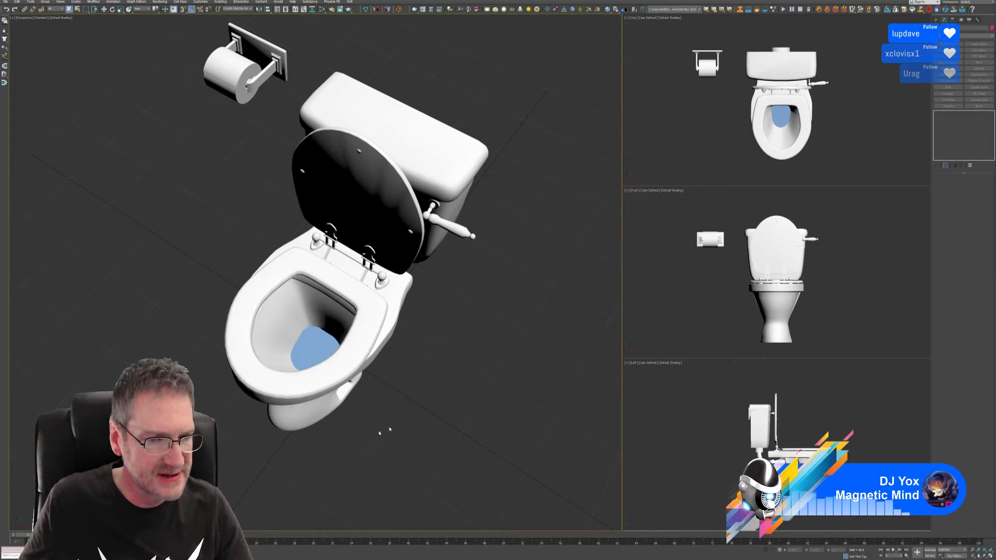
{"action": "middle_click_drag", "start_coordinate": [434, 382], "coordinate": [430, 363], "text": "alt"}
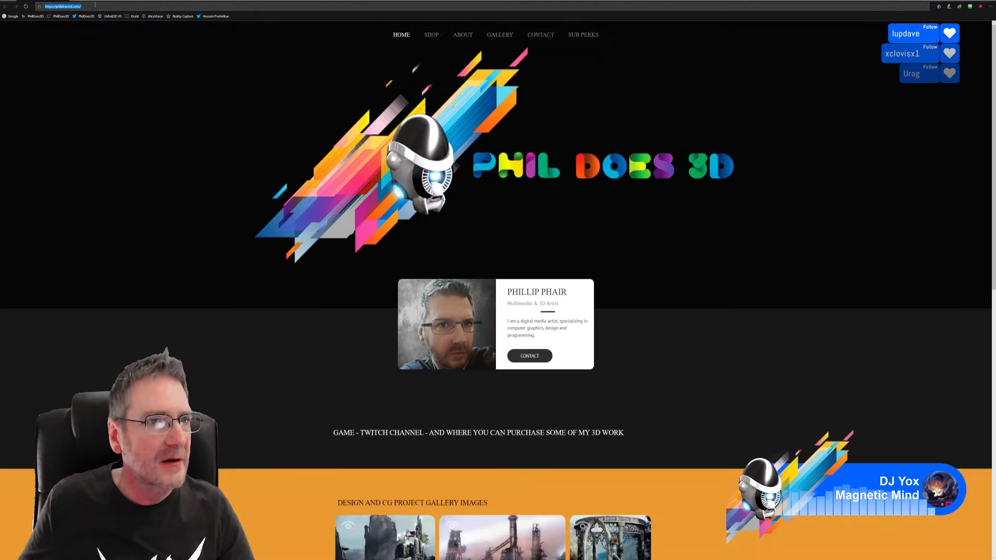
Step: Open the copied YouTube link to the video "3D-Printed Home Can Be Constructed For Under $4,000"
{"action": "left_click", "coordinate": [95, 6]}
{"action": "key", "text": "ctrl+v"}
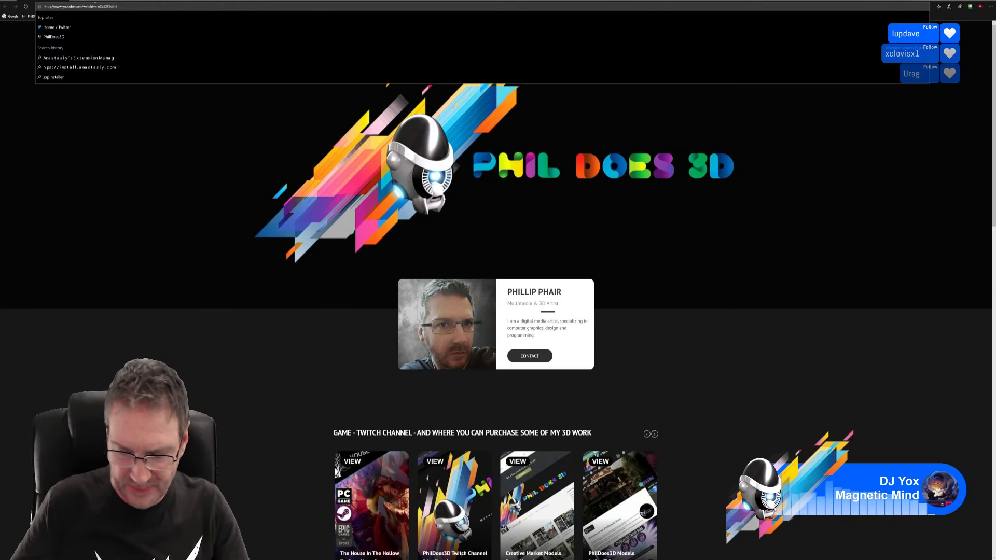
{"action": "key", "text": "Return"}
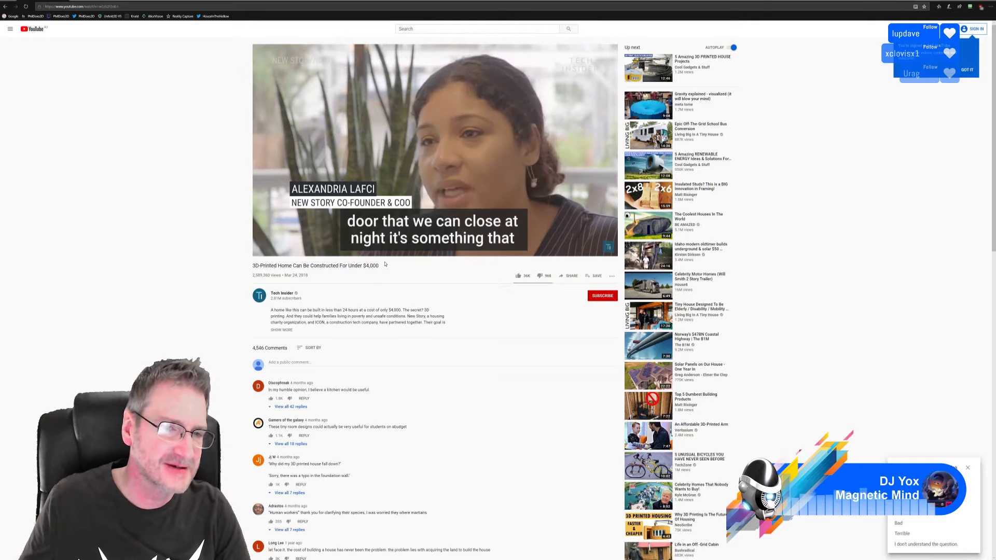
Step: Highlight the price in the video title, replay the 3D-printed home video from near its start, and pause it on the house
{"action": "left_click_drag", "start_coordinate": [377, 266], "coordinate": [355, 266]}
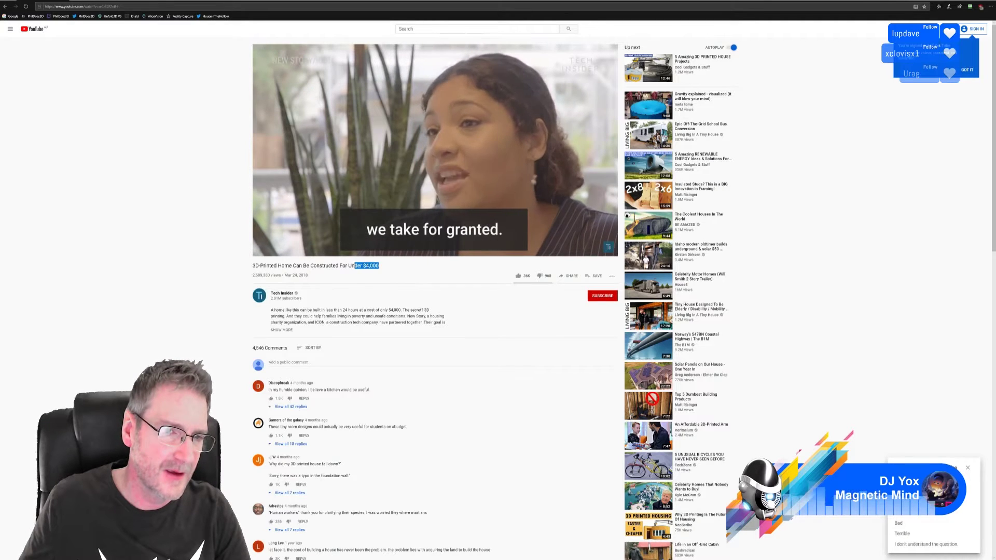
{"action": "left_click", "coordinate": [428, 287]}
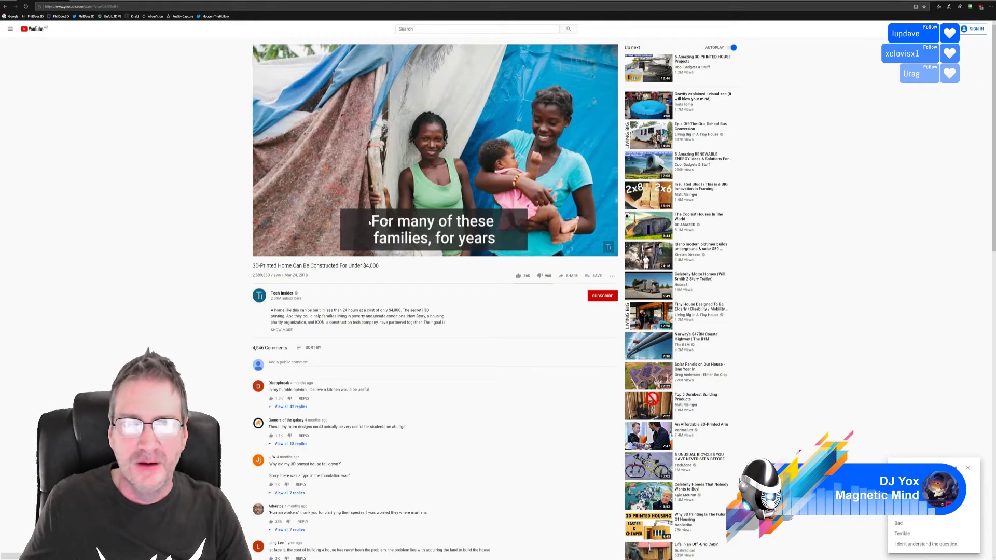
{"action": "left_click", "coordinate": [267, 244]}
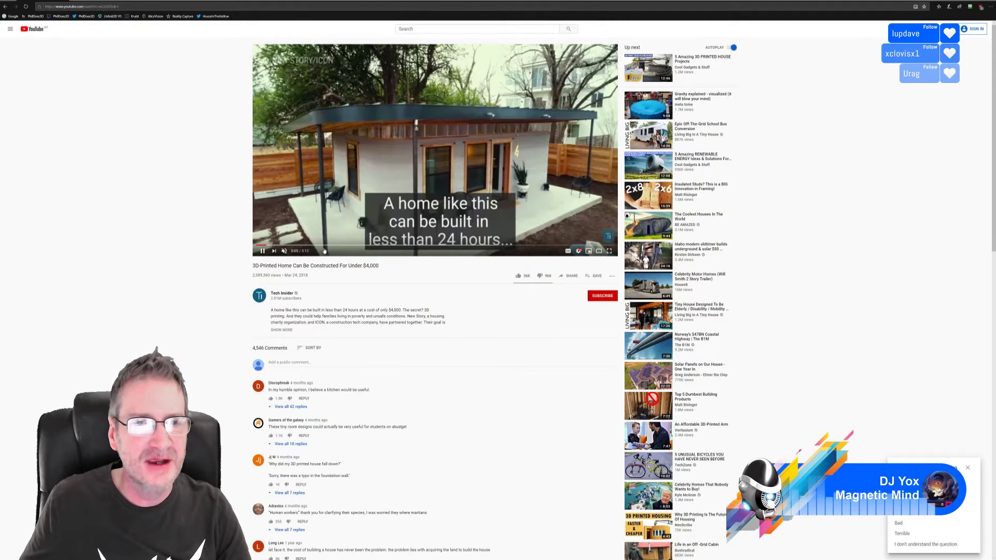
{"action": "key", "text": "space"}
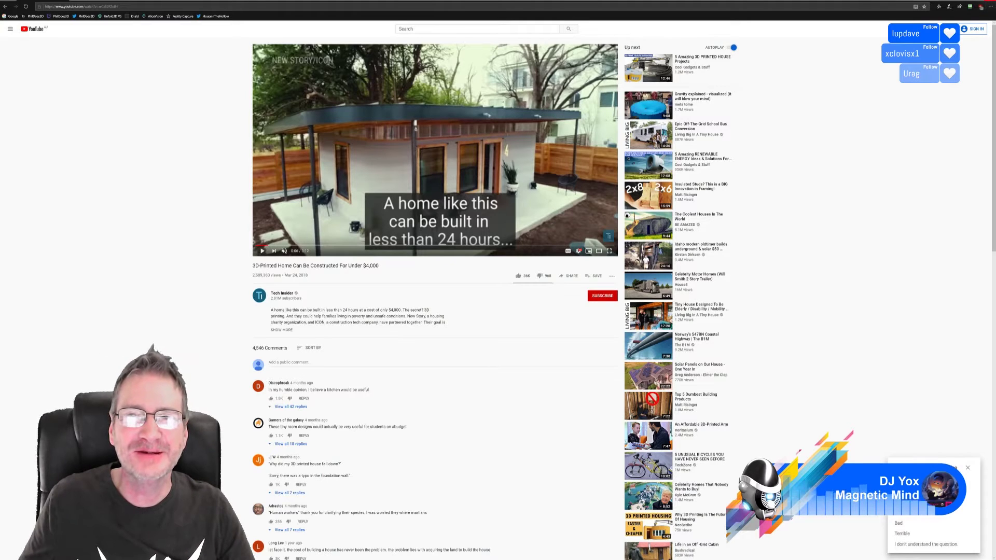
Step: Switch to 3ds Max, assign the checker-mapped material to the toilet, and examine the checker pattern on the model
{"action": "key", "text": "alt+Tab"}
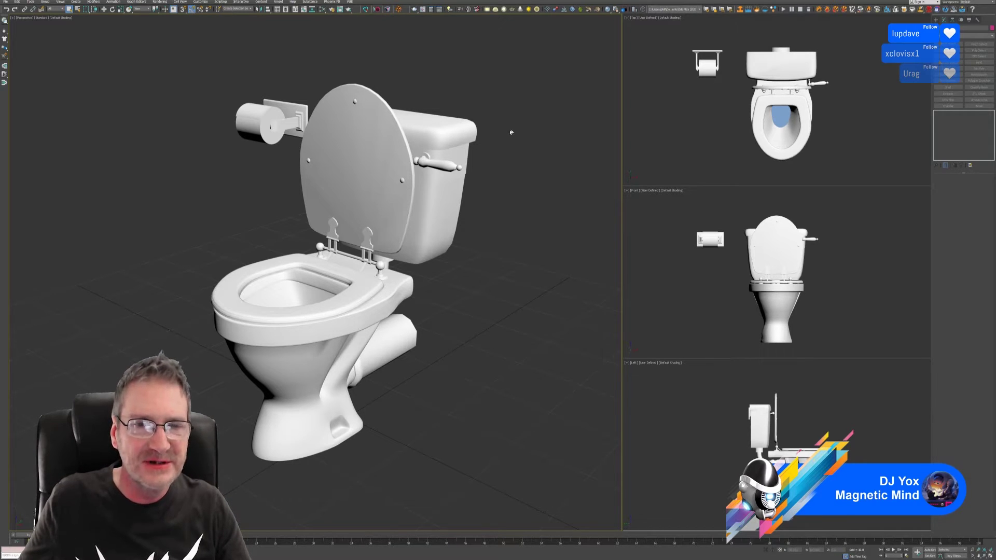
{"action": "left_click", "coordinate": [469, 144]}
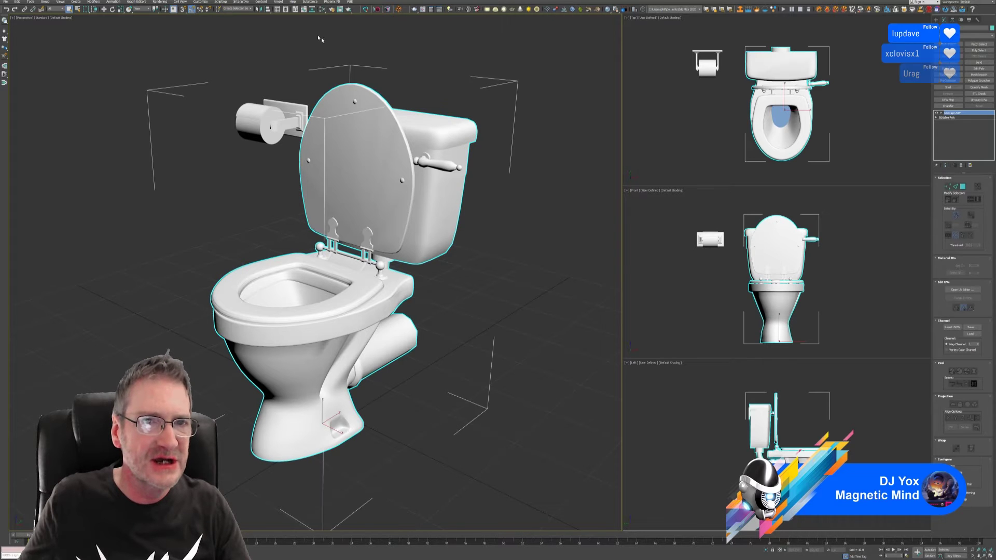
{"action": "left_click", "coordinate": [321, 10]}
{"action": "left_click", "coordinate": [449, 347]}
{"action": "double_click", "coordinate": [449, 346]}
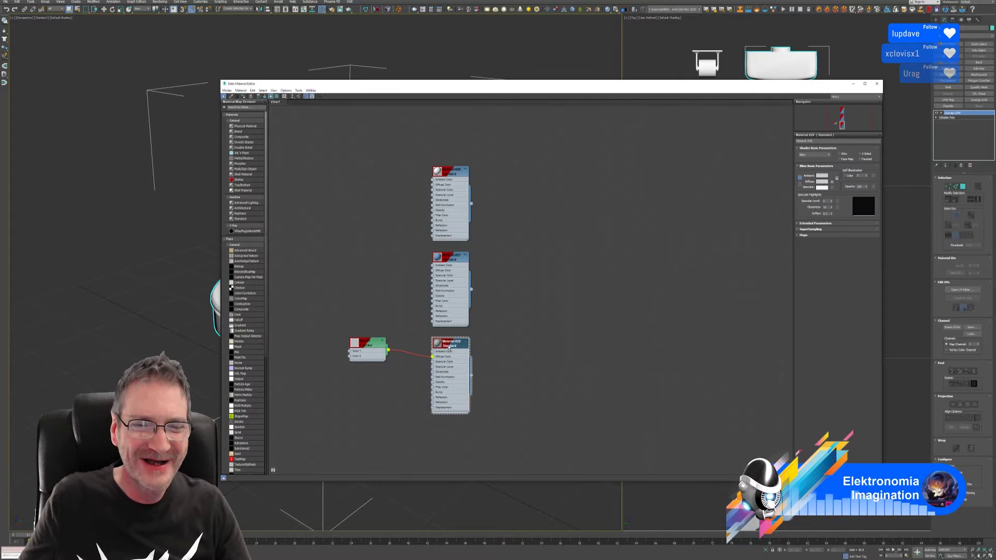
{"action": "right_click", "coordinate": [449, 347]}
{"action": "left_click", "coordinate": [509, 353]}
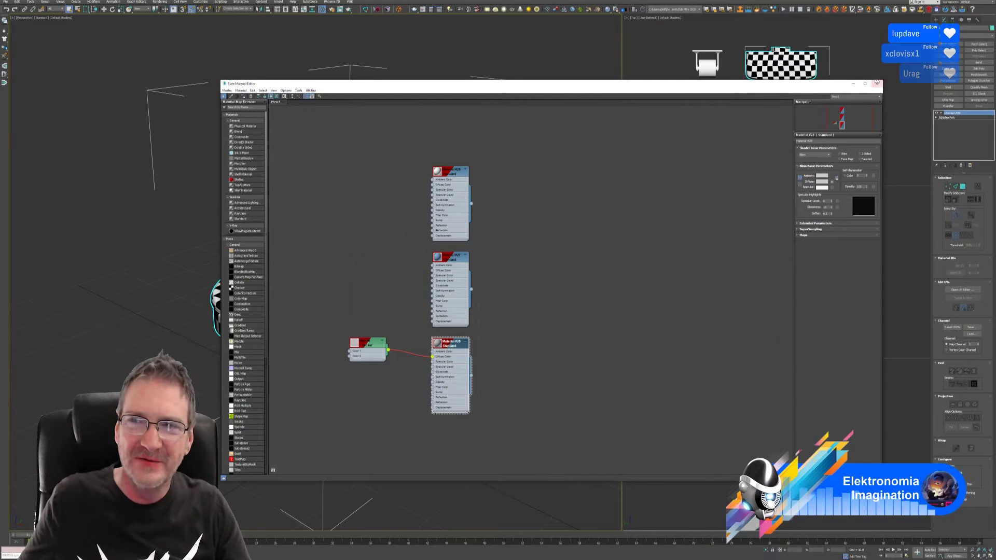
{"action": "left_click", "coordinate": [876, 83]}
{"action": "mouse_move", "coordinate": [491, 297]}
{"action": "middle_mouse_down"}
{"action": "mouse_move", "coordinate": [519, 311]}
{"action": "mouse_move", "coordinate": [502, 292]}
{"action": "mouse_move", "coordinate": [525, 303]}
{"action": "mouse_move", "coordinate": [525, 285]}
{"action": "mouse_move", "coordinate": [440, 248]}
{"action": "mouse_move", "coordinate": [492, 282]}
{"action": "middle_mouse_up"}
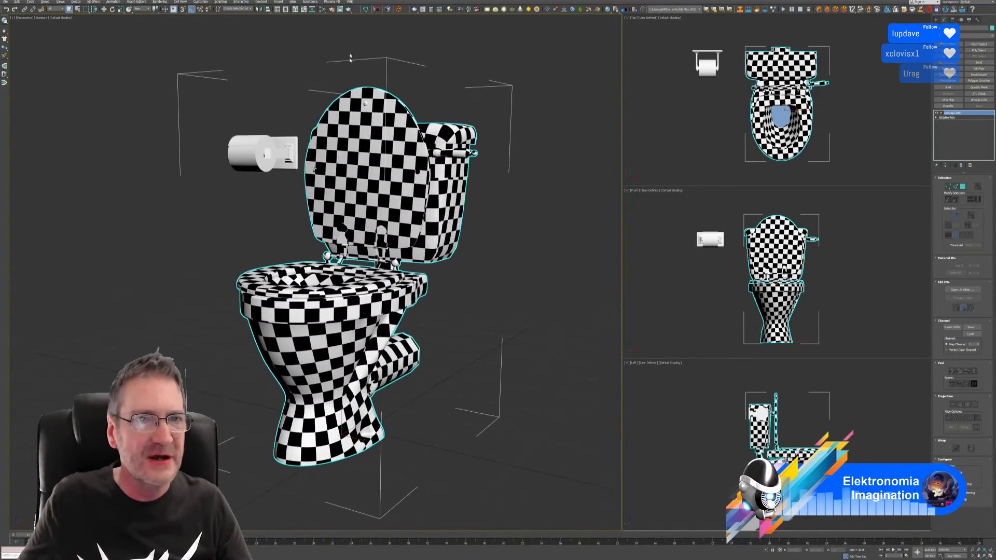
Step: Assign the plain white material back to the toilet and close the Slate Material Editor
{"action": "left_click", "coordinate": [321, 9]}
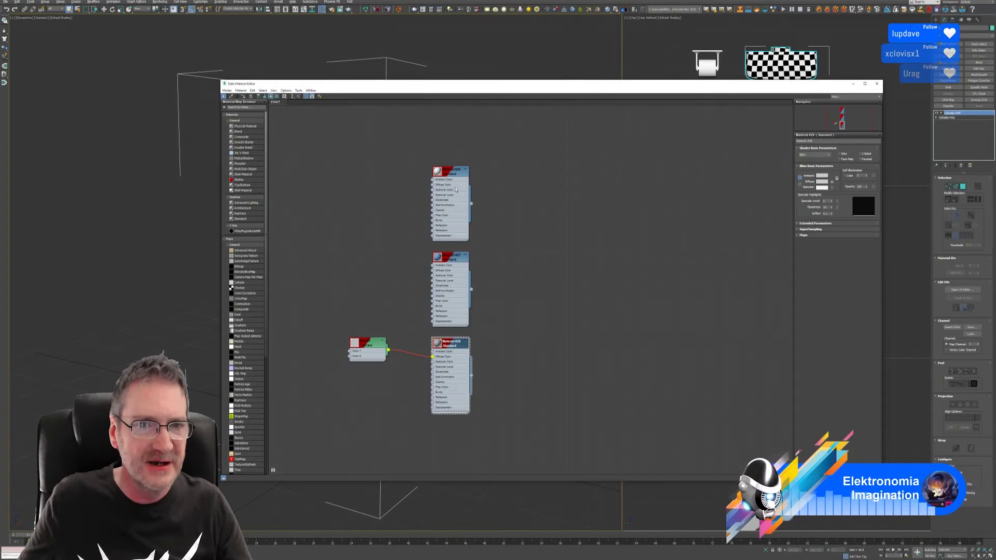
{"action": "left_click", "coordinate": [450, 174]}
{"action": "right_click", "coordinate": [450, 173]}
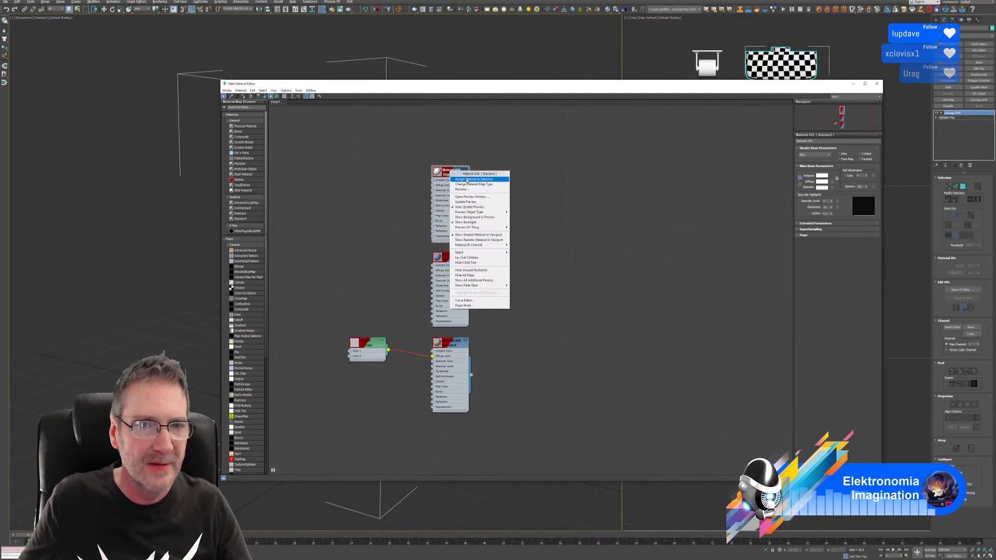
{"action": "left_click", "coordinate": [467, 180]}
{"action": "left_click", "coordinate": [876, 84]}
Step: Collapse the toilet's entire modifier stack, including the Unwrap UVW modifier, into an editable poly
{"action": "mouse_move", "coordinate": [366, 252]}
{"action": "middle_mouse_down", "text": "alt"}
{"action": "mouse_move", "coordinate": [406, 256]}
{"action": "mouse_move", "coordinate": [367, 266]}
{"action": "middle_mouse_up", "text": "alt"}
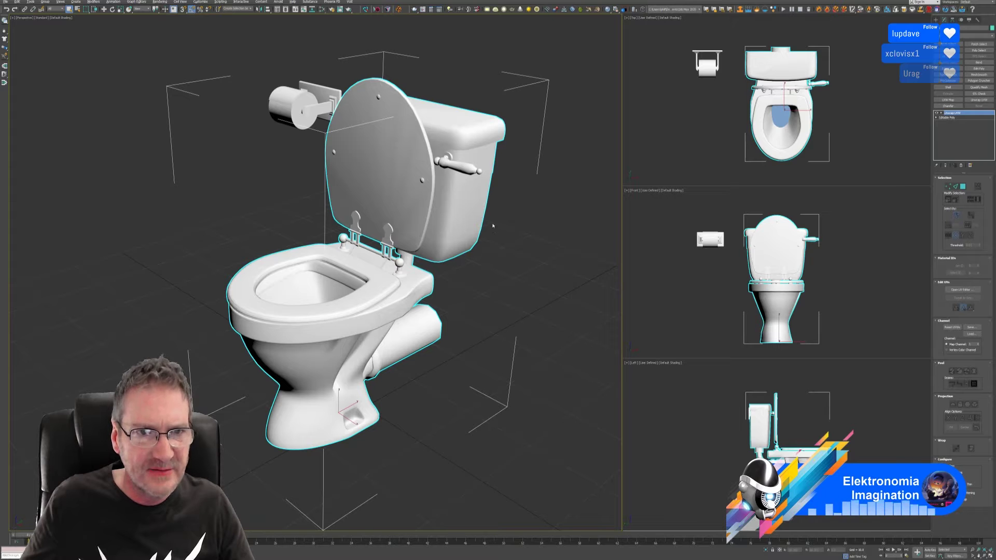
{"action": "middle_click_drag", "start_coordinate": [471, 245], "coordinate": [493, 256], "text": "alt"}
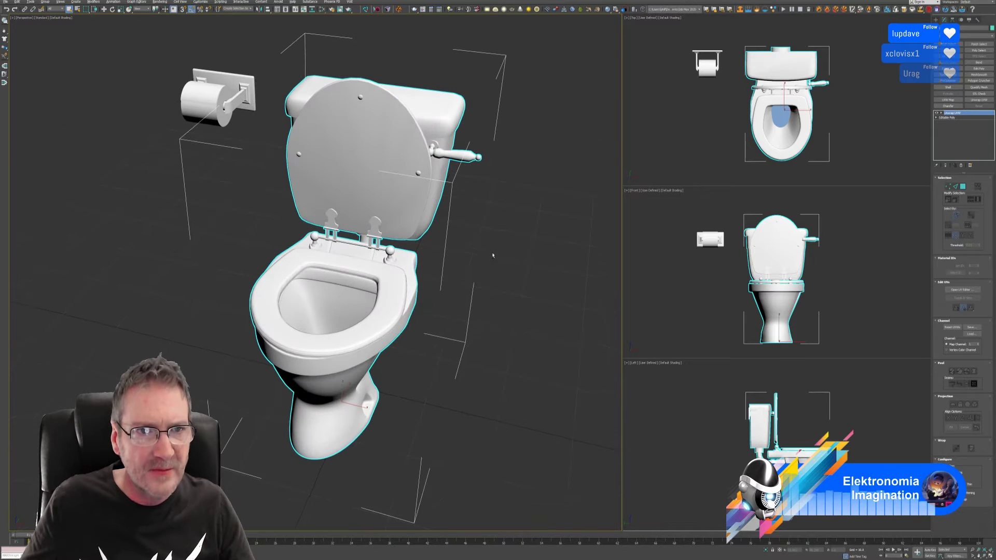
{"action": "middle_click_drag", "start_coordinate": [518, 217], "coordinate": [495, 213], "text": "alt"}
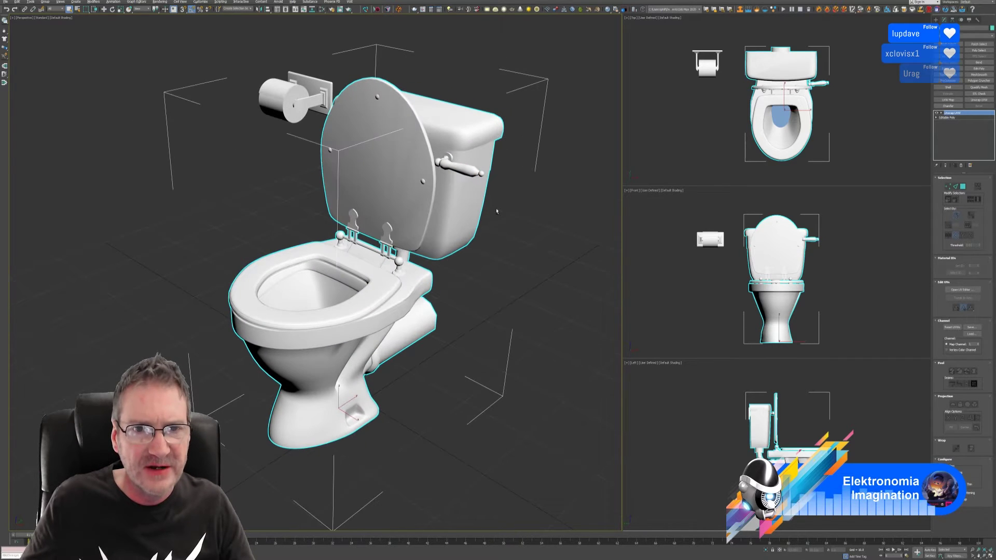
{"action": "left_click", "coordinate": [521, 219]}
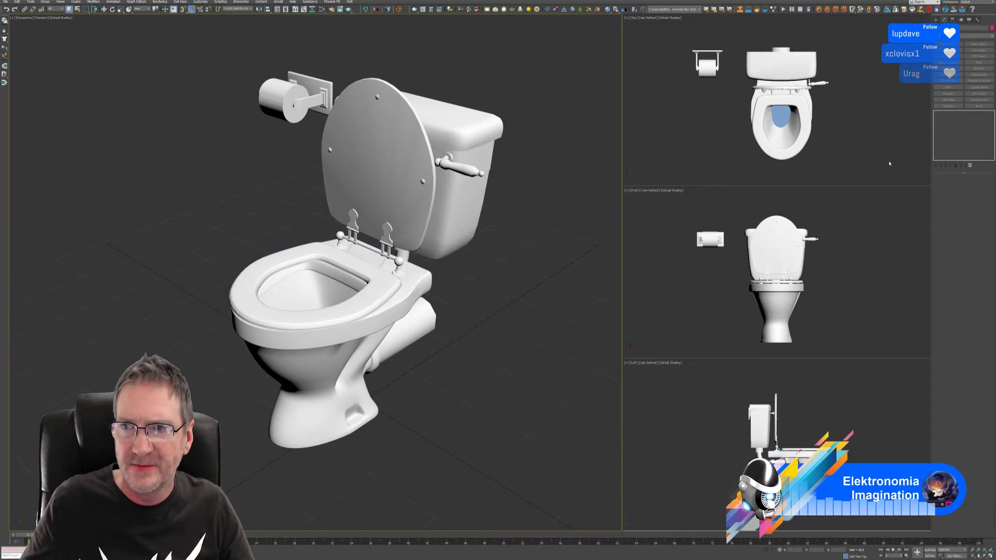
{"action": "left_click", "coordinate": [475, 144]}
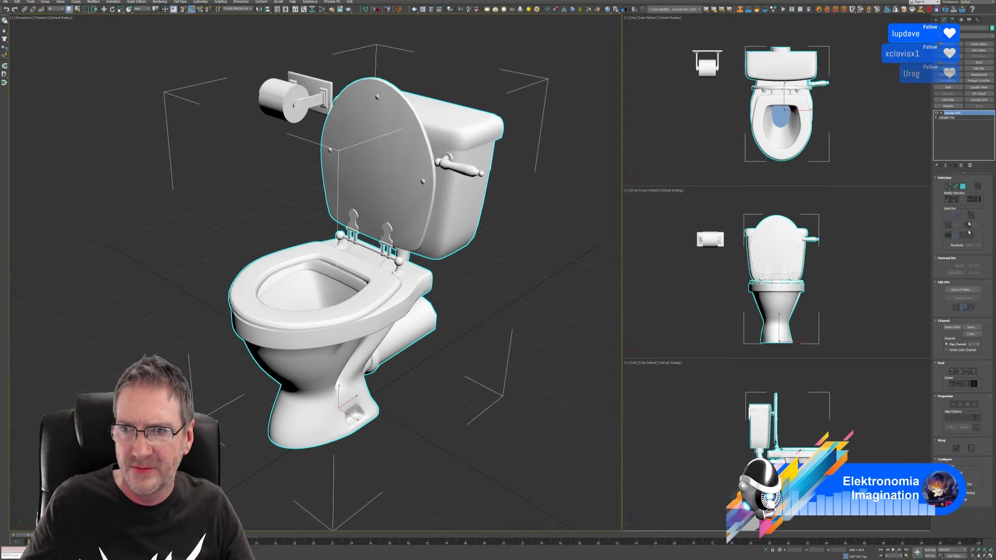
{"action": "right_click", "coordinate": [956, 118]}
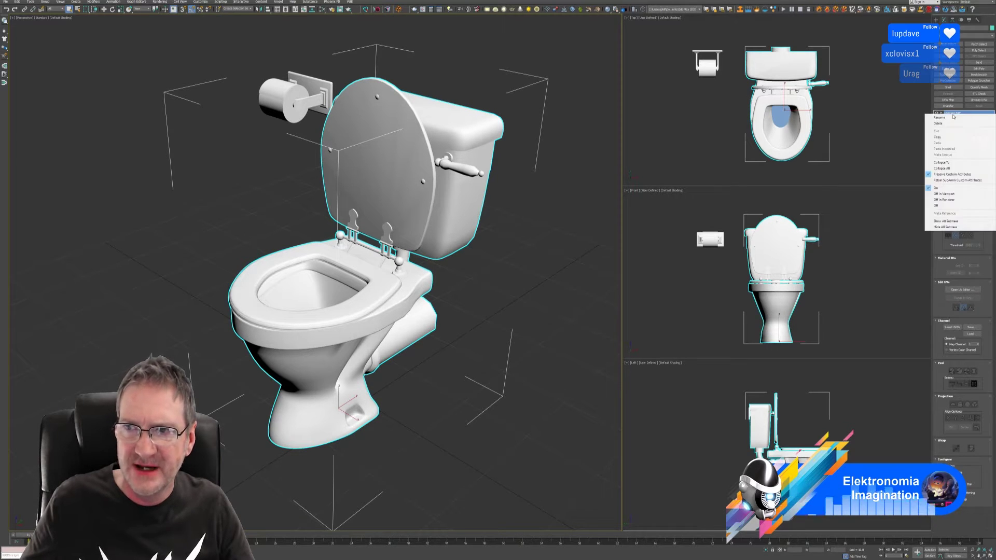
{"action": "left_click", "coordinate": [957, 166]}
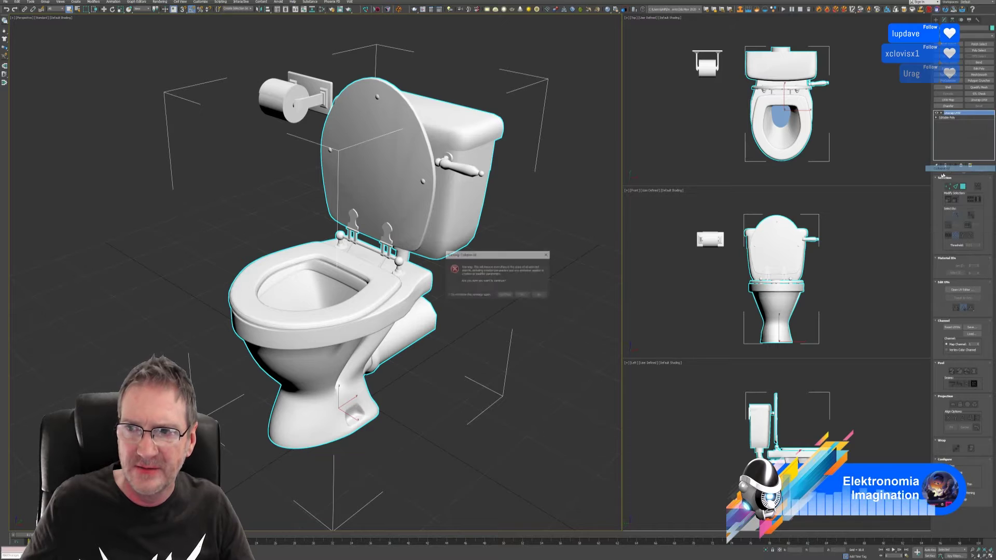
{"action": "left_click", "coordinate": [523, 295]}
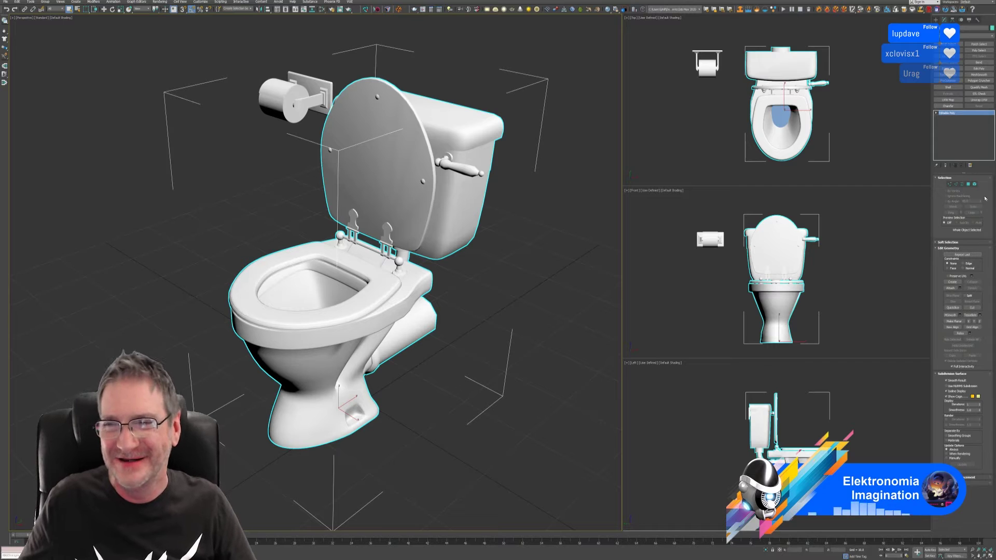
Step: Select only the seat and lid elements of the toilet and set their vertex colour to yellow
{"action": "left_click", "coordinate": [974, 184]}
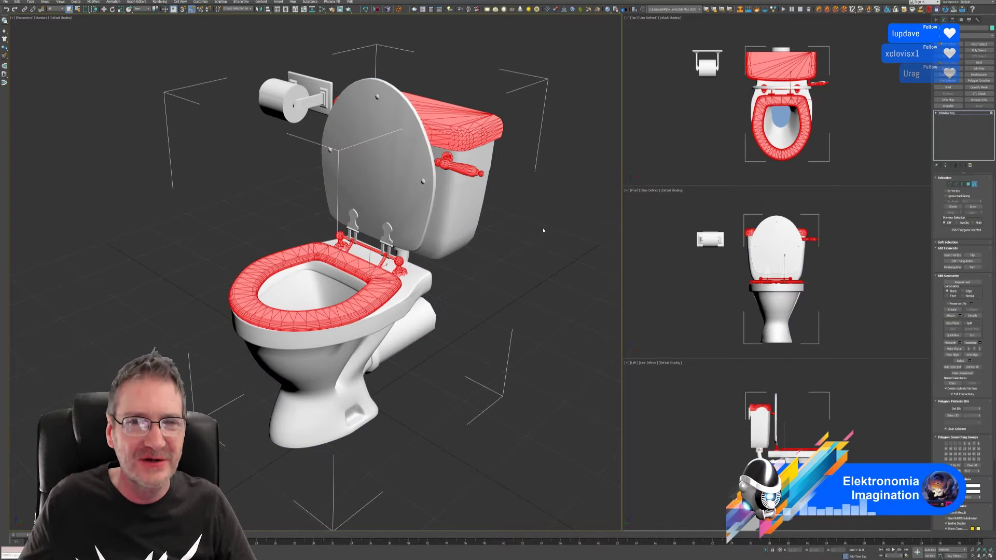
{"action": "middle_click_drag", "start_coordinate": [527, 222], "coordinate": [526, 228]}
{"action": "left_click", "coordinate": [507, 263]}
{"action": "left_click", "coordinate": [377, 300]}
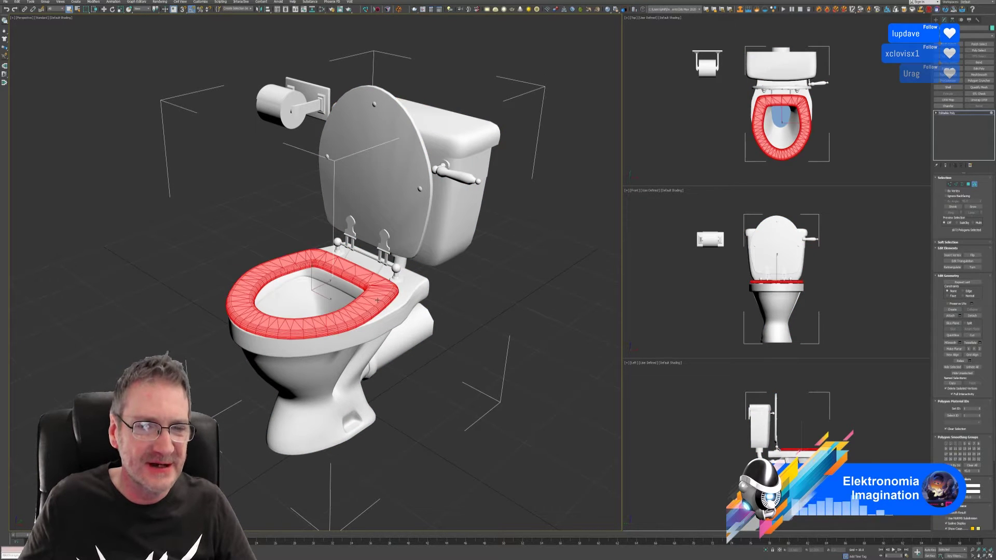
{"action": "left_click", "coordinate": [394, 221], "text": "ctrl"}
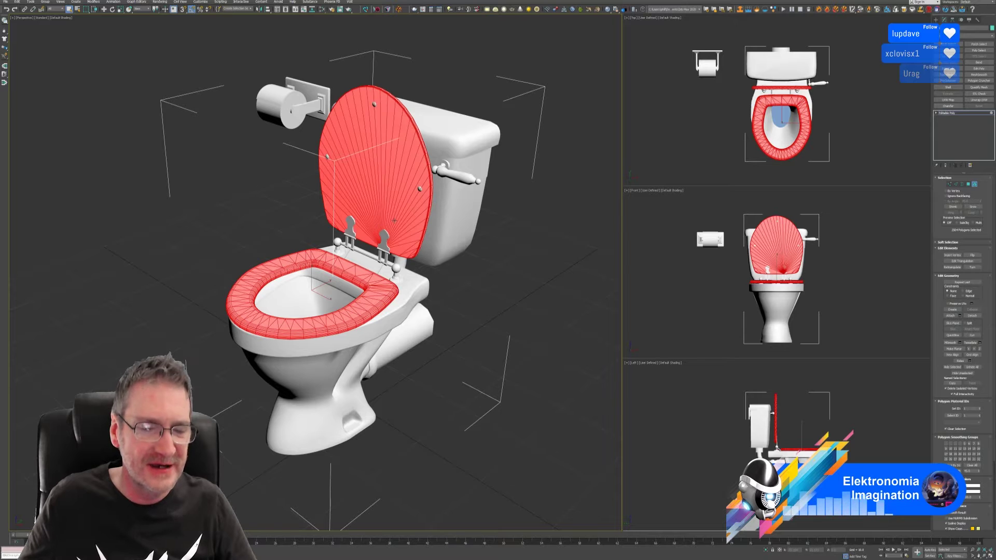
{"action": "mouse_move", "coordinate": [463, 293]}
{"action": "middle_mouse_down", "text": "alt"}
{"action": "mouse_move", "coordinate": [441, 292]}
{"action": "mouse_move", "coordinate": [459, 294]}
{"action": "middle_mouse_up", "text": "alt"}
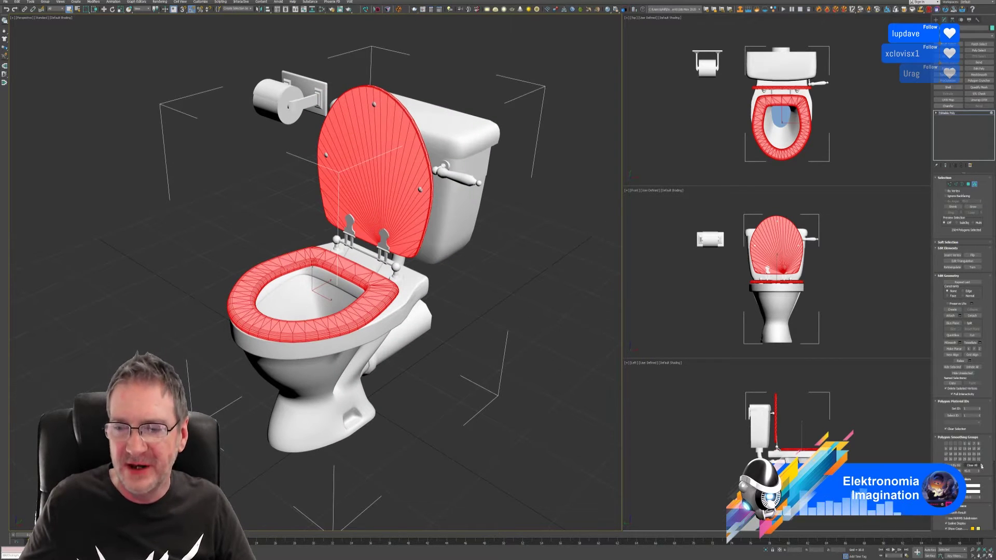
{"action": "left_click", "coordinate": [974, 486]}
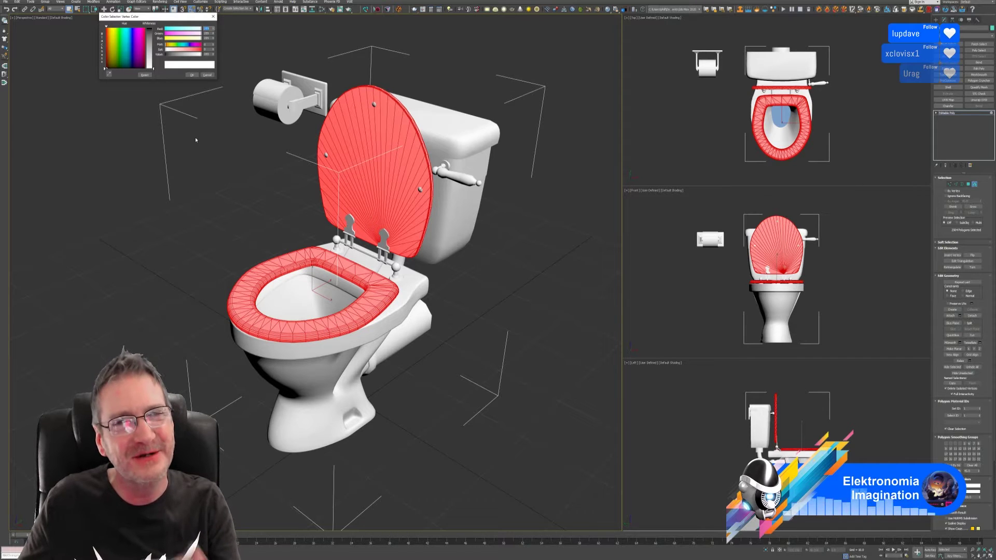
{"action": "left_click", "coordinate": [112, 40]}
{"action": "left_click_drag", "start_coordinate": [151, 31], "coordinate": [151, 66]}
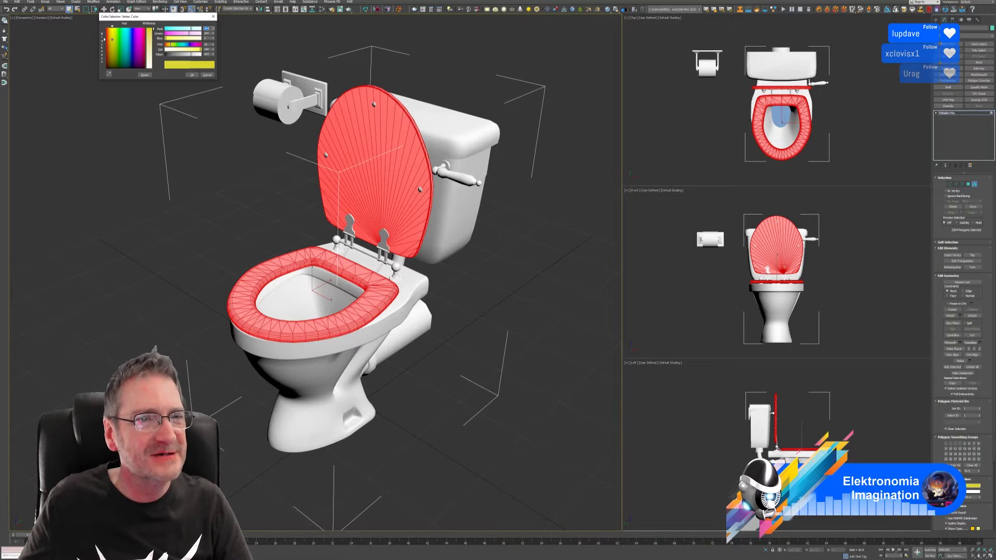
{"action": "left_click", "coordinate": [192, 75]}
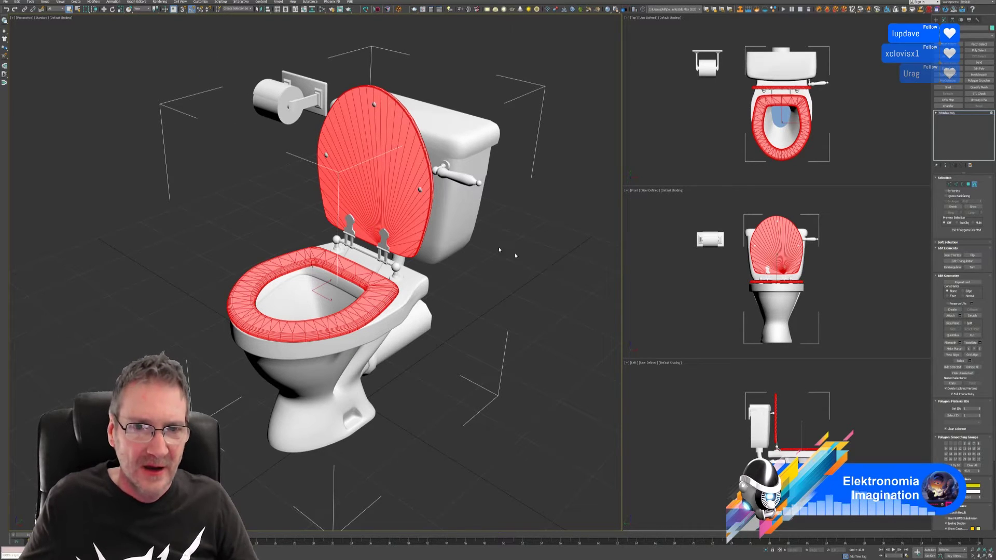
Step: Replace the element selection with the two hinge plates on the lid and the crossbars directly beneath them
{"action": "scroll", "coordinate": [452, 183], "scroll_direction": "up", "scroll_amount": 3}
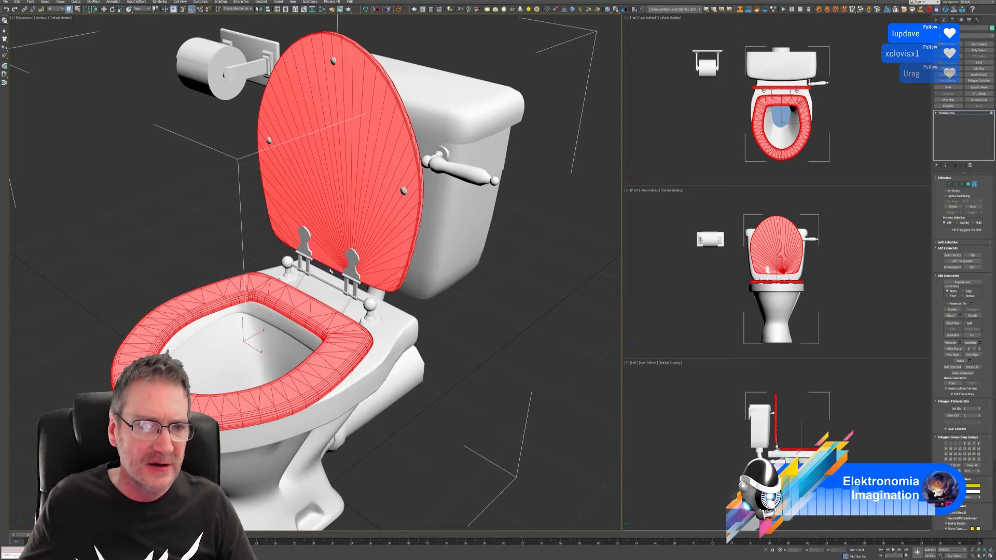
{"action": "left_click", "coordinate": [304, 241]}
{"action": "left_click", "coordinate": [352, 264], "text": "ctrl"}
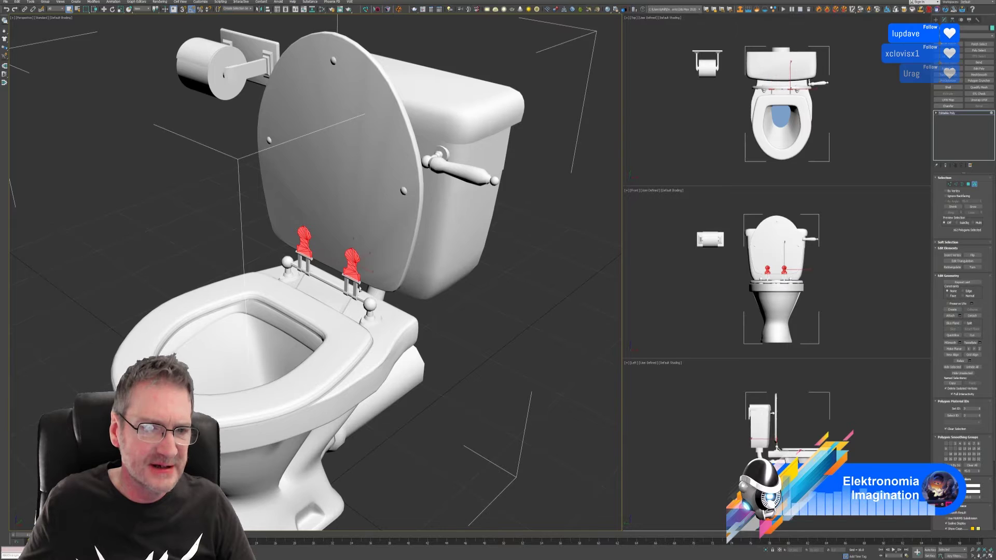
{"action": "scroll", "coordinate": [345, 271], "scroll_direction": "up", "scroll_amount": 6}
{"action": "scroll", "coordinate": [338, 262], "scroll_direction": "down", "scroll_amount": 3}
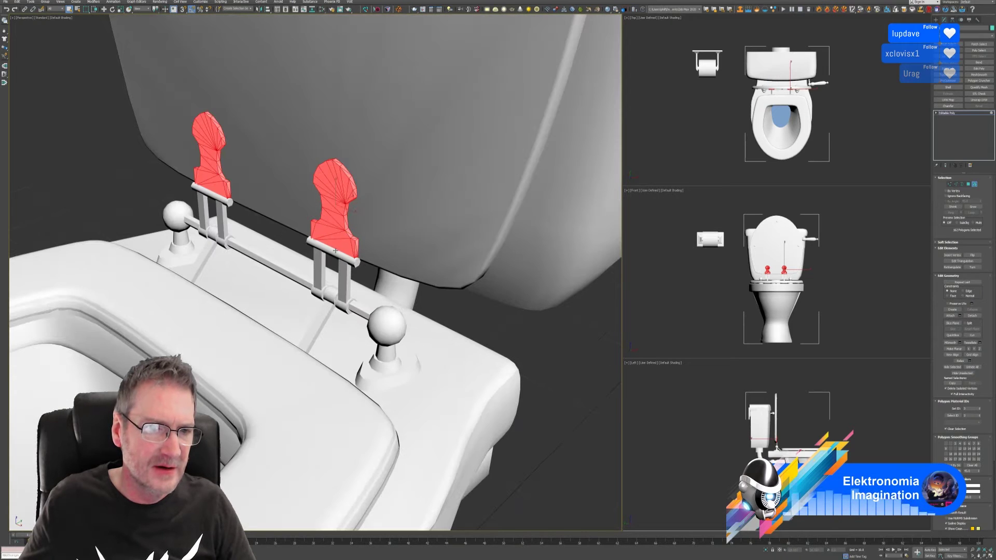
{"action": "left_click", "coordinate": [326, 248], "text": "ctrl"}
{"action": "left_click", "coordinate": [226, 200], "text": "ctrl"}
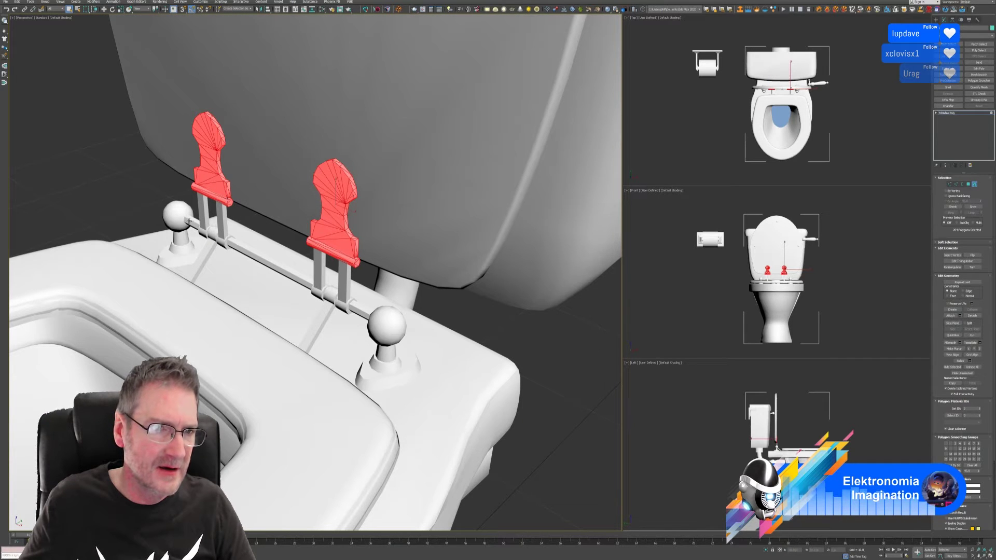
Step: Add the hinge's cross rod, the far ball post's ball and neck, and the far hinge's upright bars and sleeves to the element selection
{"action": "left_click", "coordinate": [177, 211], "text": "ctrl"}
{"action": "left_click", "coordinate": [180, 246], "text": "ctrl"}
{"action": "left_click", "coordinate": [191, 222], "text": "ctrl"}
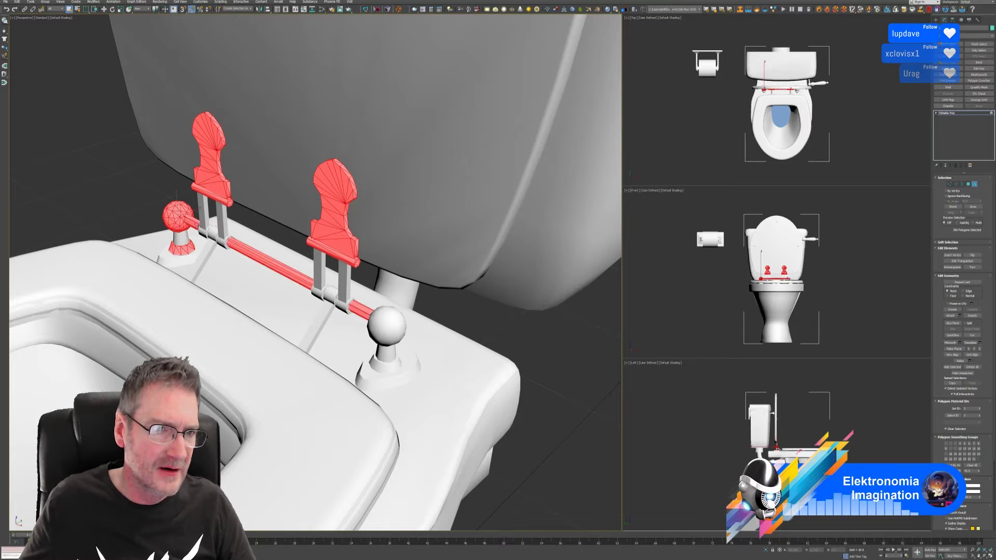
{"action": "left_click", "coordinate": [212, 235], "text": "ctrl"}
{"action": "left_click", "coordinate": [223, 228], "text": "ctrl"}
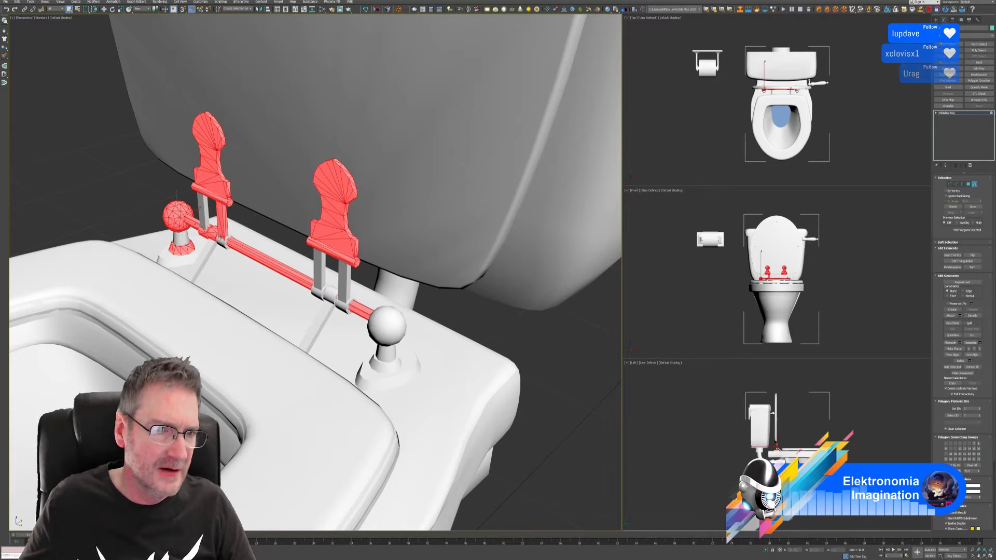
{"action": "left_click", "coordinate": [203, 213], "text": "ctrl"}
{"action": "left_click", "coordinate": [224, 241], "text": "ctrl"}
Step: Add the near hinge's uprights and sleeves, the near ball post with its base, and the far post's remaining pieces to the selection
{"action": "left_click", "coordinate": [320, 270], "text": "ctrl"}
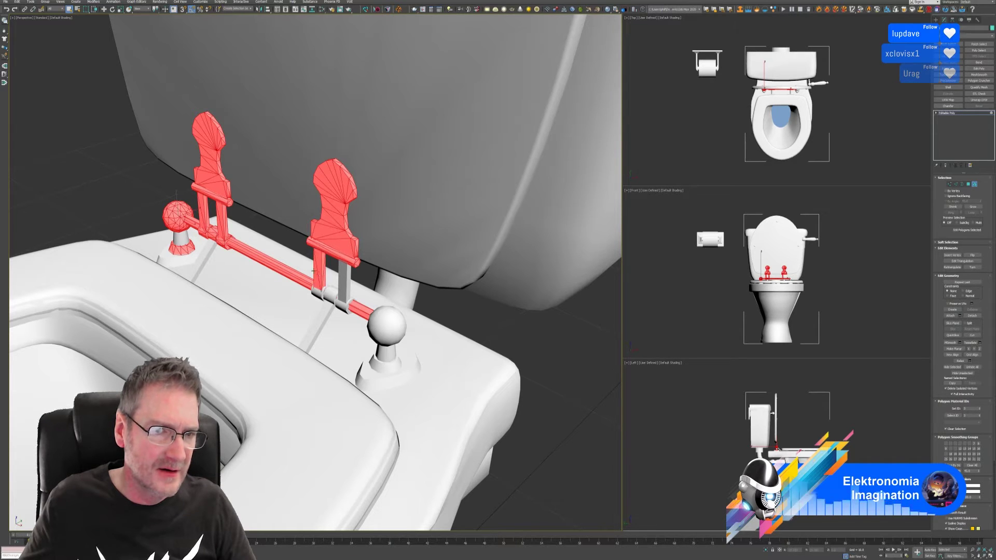
{"action": "left_click", "coordinate": [345, 287], "text": "ctrl"}
{"action": "left_click", "coordinate": [325, 293], "text": "ctrl"}
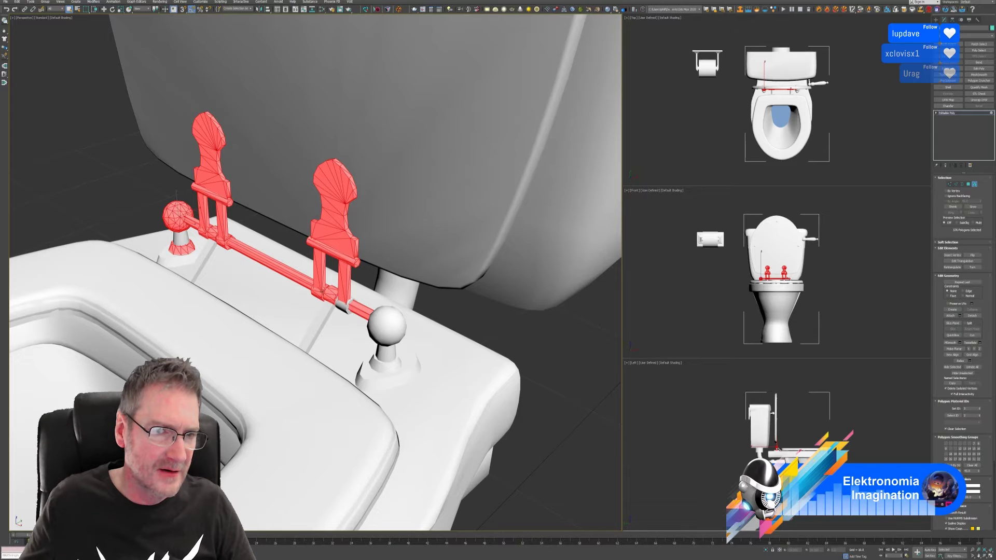
{"action": "left_click", "coordinate": [345, 306], "text": "ctrl"}
{"action": "left_click", "coordinate": [380, 327], "text": "ctrl"}
{"action": "left_click", "coordinate": [384, 358], "text": "ctrl"}
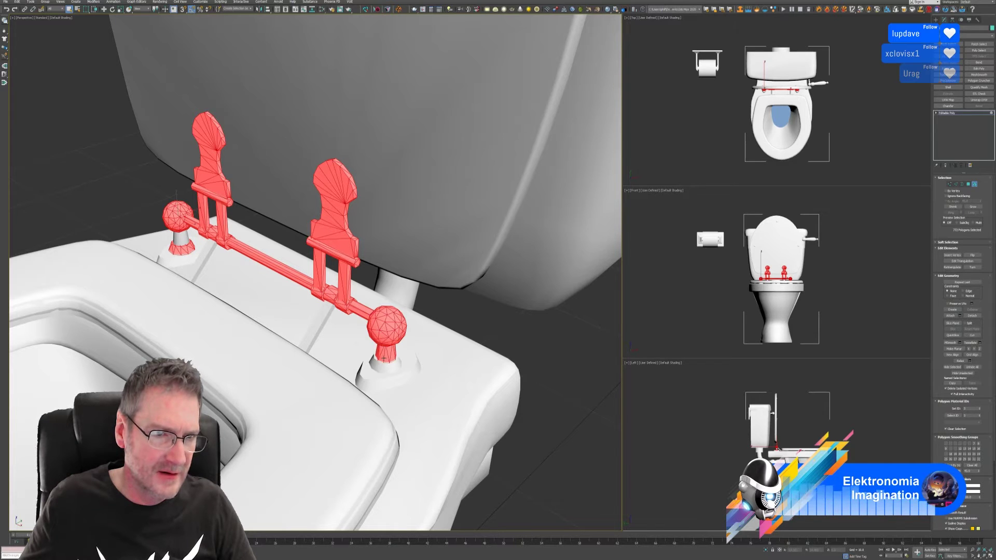
{"action": "left_click", "coordinate": [385, 373], "text": "ctrl"}
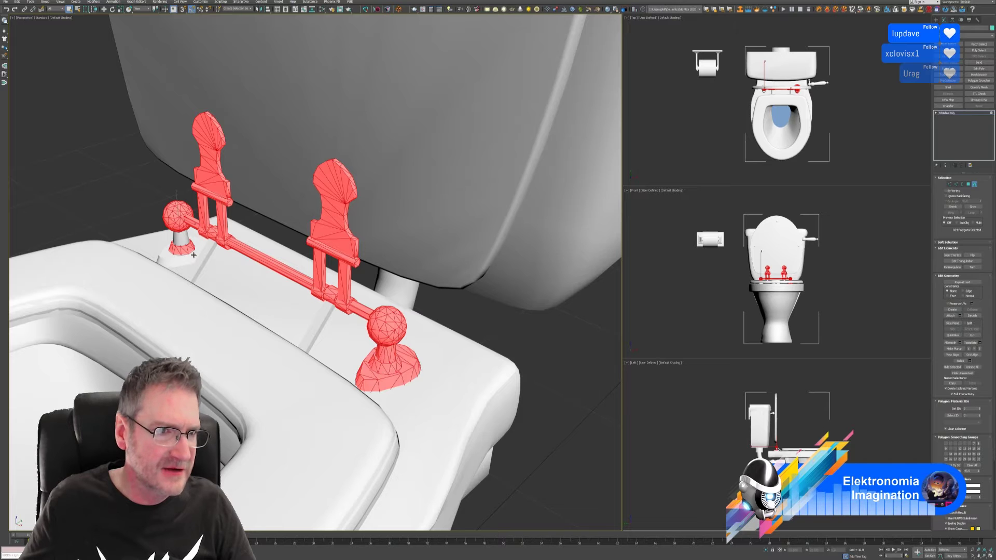
{"action": "left_click", "coordinate": [183, 257], "text": "ctrl"}
{"action": "left_click", "coordinate": [181, 239], "text": "ctrl"}
Step: Add the flush lever's pivot ball, cistern mount and end knob to the element selection
{"action": "middle_click_drag", "start_coordinate": [181, 239], "coordinate": [397, 246], "text": "alt"}
{"action": "scroll", "coordinate": [397, 245], "scroll_direction": "up", "scroll_amount": 3}
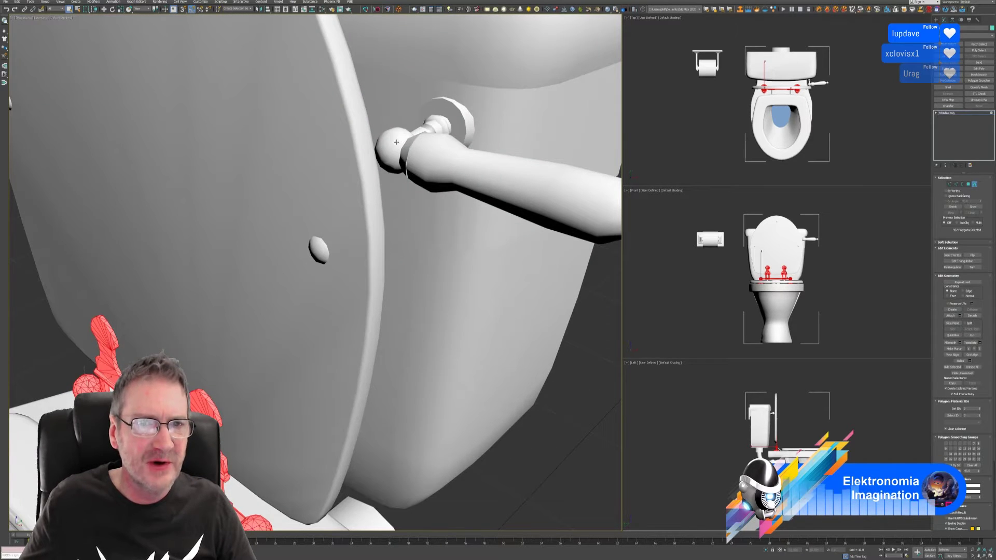
{"action": "left_click", "coordinate": [413, 136], "text": "ctrl"}
{"action": "left_click", "coordinate": [440, 122], "text": "ctrl"}
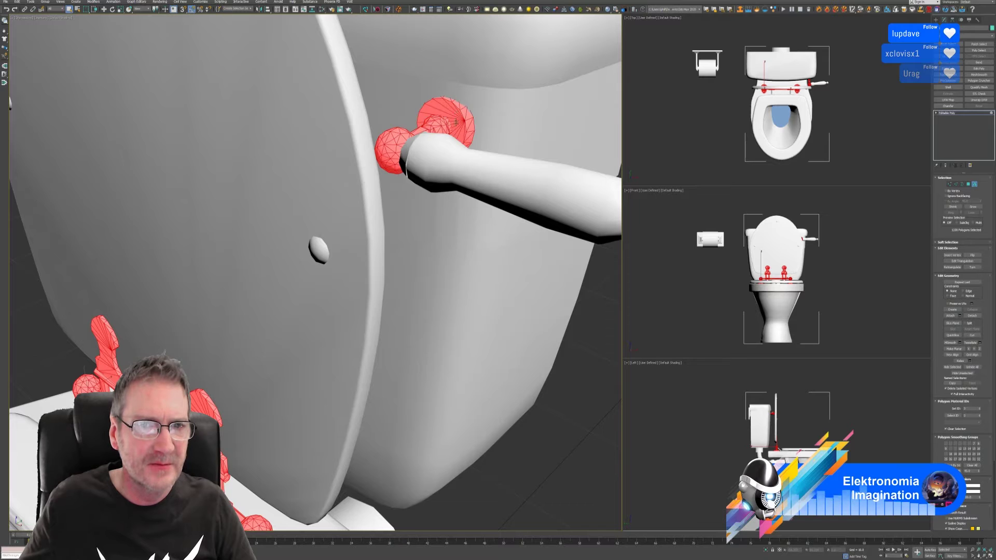
{"action": "scroll", "coordinate": [444, 176], "scroll_direction": "down", "scroll_amount": 5}
{"action": "left_click", "coordinate": [538, 196], "text": "ctrl"}
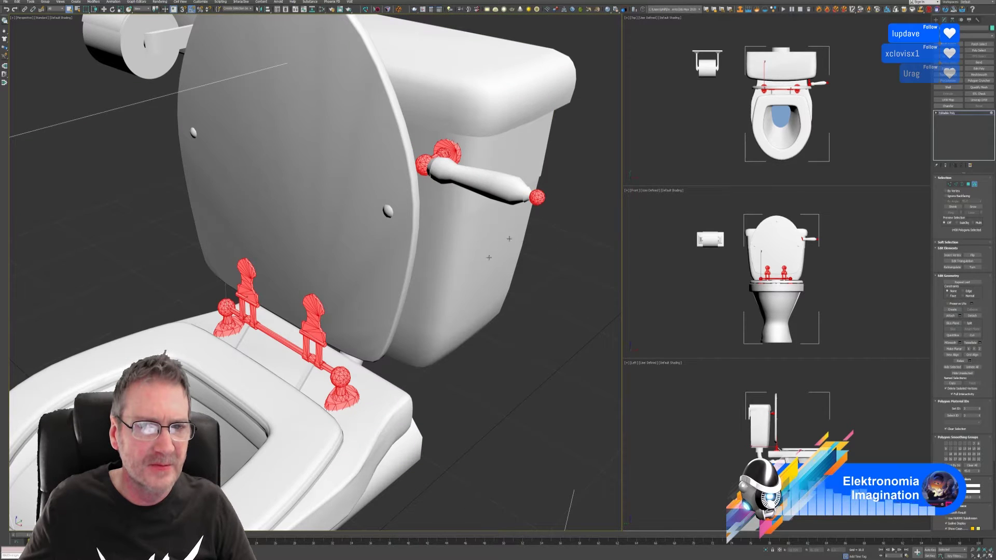
{"action": "scroll", "coordinate": [456, 248], "scroll_direction": "down", "scroll_amount": 3}
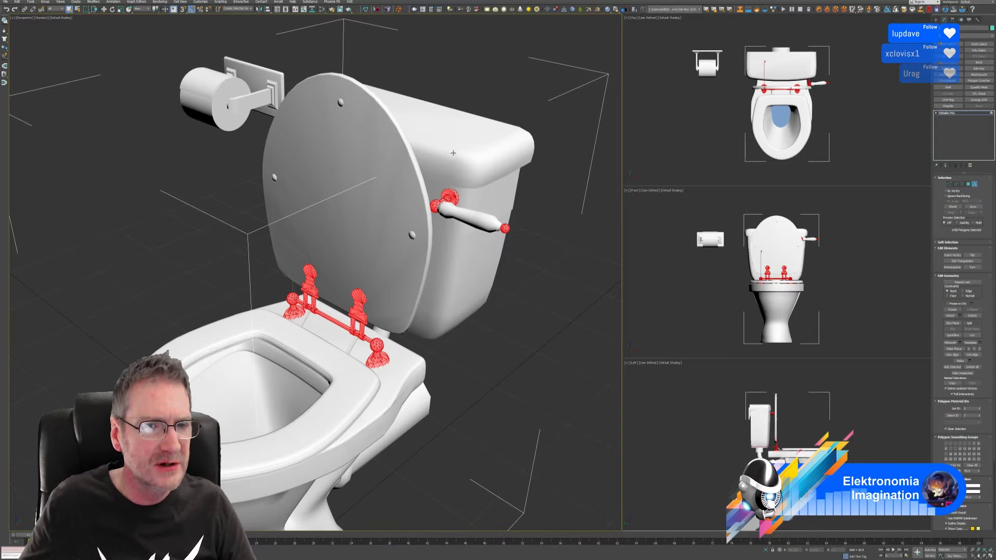
Step: Inspect the flush lever's mount from above and add its remaining fitting to the element selection
{"action": "mouse_move", "coordinate": [433, 315]}
{"action": "middle_mouse_down"}
{"action": "mouse_move", "coordinate": [456, 312]}
{"action": "mouse_move", "coordinate": [453, 289]}
{"action": "mouse_move", "coordinate": [465, 295]}
{"action": "mouse_move", "coordinate": [465, 276]}
{"action": "mouse_move", "coordinate": [475, 277]}
{"action": "mouse_move", "coordinate": [466, 286]}
{"action": "mouse_move", "coordinate": [430, 280]}
{"action": "mouse_move", "coordinate": [503, 287]}
{"action": "mouse_move", "coordinate": [467, 279]}
{"action": "mouse_move", "coordinate": [461, 233]}
{"action": "mouse_move", "coordinate": [426, 252]}
{"action": "mouse_move", "coordinate": [412, 278]}
{"action": "mouse_move", "coordinate": [415, 309]}
{"action": "middle_mouse_up"}
{"action": "scroll", "coordinate": [471, 284], "scroll_direction": "down", "scroll_amount": 5}
{"action": "scroll", "coordinate": [456, 275], "scroll_direction": "up", "scroll_amount": 6}
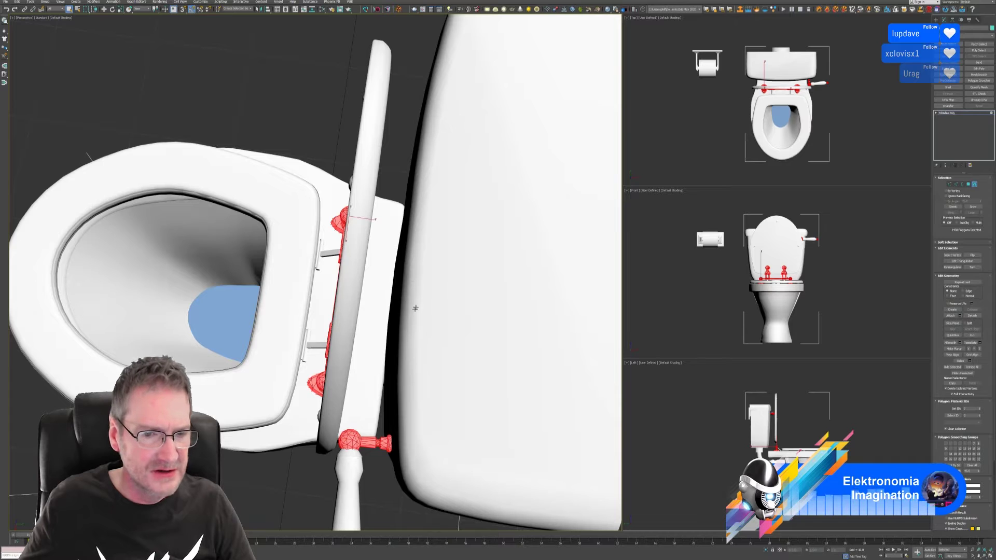
{"action": "mouse_move", "coordinate": [366, 462]}
{"action": "middle_mouse_down", "text": "alt"}
{"action": "mouse_move", "coordinate": [415, 312]}
{"action": "mouse_move", "coordinate": [349, 267]}
{"action": "mouse_move", "coordinate": [278, 244]}
{"action": "mouse_move", "coordinate": [347, 342]}
{"action": "middle_mouse_up", "text": "alt"}
{"action": "scroll", "coordinate": [420, 294], "scroll_direction": "up", "scroll_amount": 4}
{"action": "left_click", "coordinate": [266, 231], "text": "ctrl"}
{"action": "scroll", "coordinate": [266, 232], "scroll_direction": "down", "scroll_amount": 4}
{"action": "scroll", "coordinate": [324, 314], "scroll_direction": "down", "scroll_amount": 4}
{"action": "middle_click_drag", "start_coordinate": [429, 330], "coordinate": [375, 291], "text": "alt"}
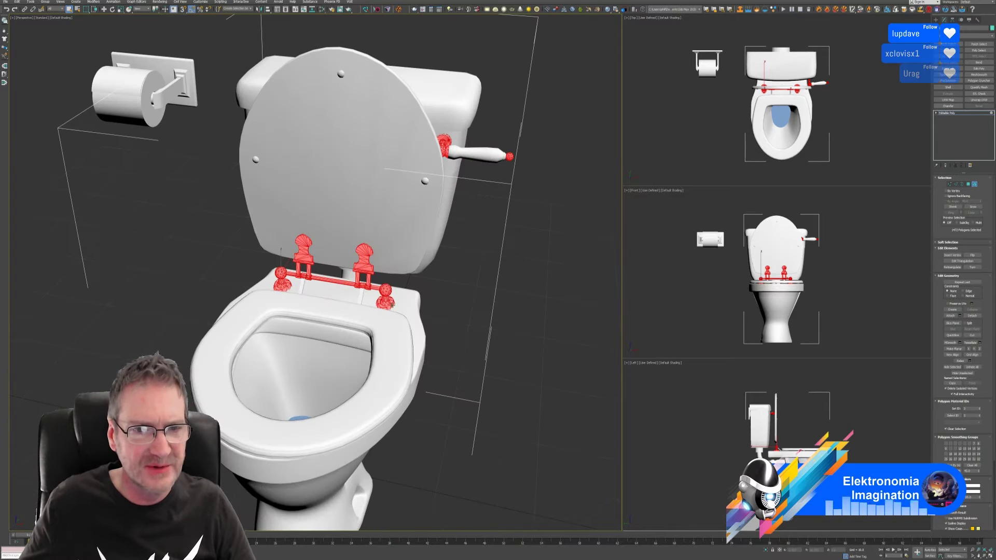
Step: Add the two hinge arms reaching towards the seat and the small connectors at their ends to the selection
{"action": "scroll", "coordinate": [375, 291], "scroll_direction": "up", "scroll_amount": 5}
{"action": "left_click", "coordinate": [338, 289], "text": "ctrl"}
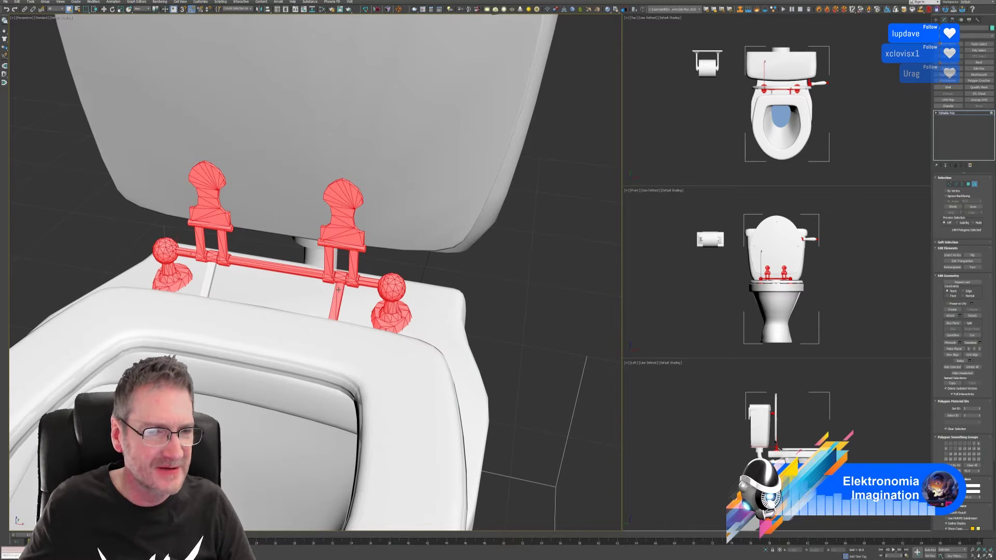
{"action": "left_click", "coordinate": [207, 285], "text": "ctrl"}
{"action": "middle_click_drag", "start_coordinate": [207, 286], "coordinate": [311, 312], "text": "alt"}
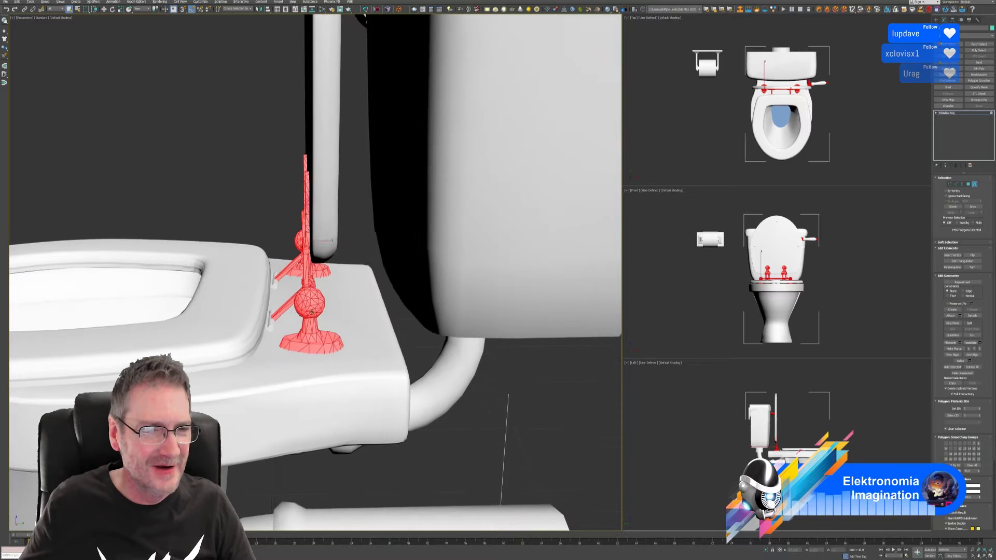
{"action": "scroll", "coordinate": [261, 330], "scroll_direction": "up", "scroll_amount": 5}
{"action": "left_click", "coordinate": [297, 311], "text": "ctrl"}
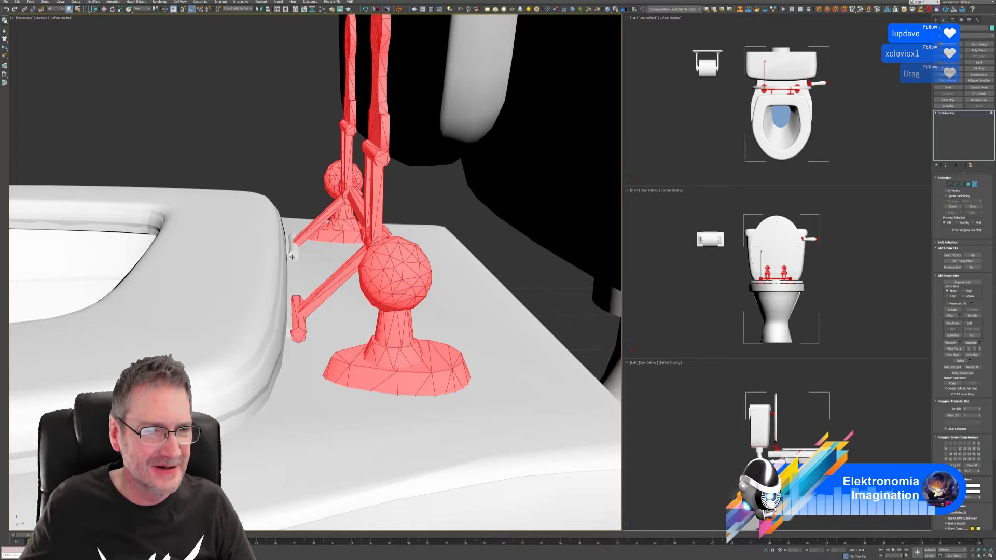
{"action": "left_click", "coordinate": [292, 257], "text": "ctrl"}
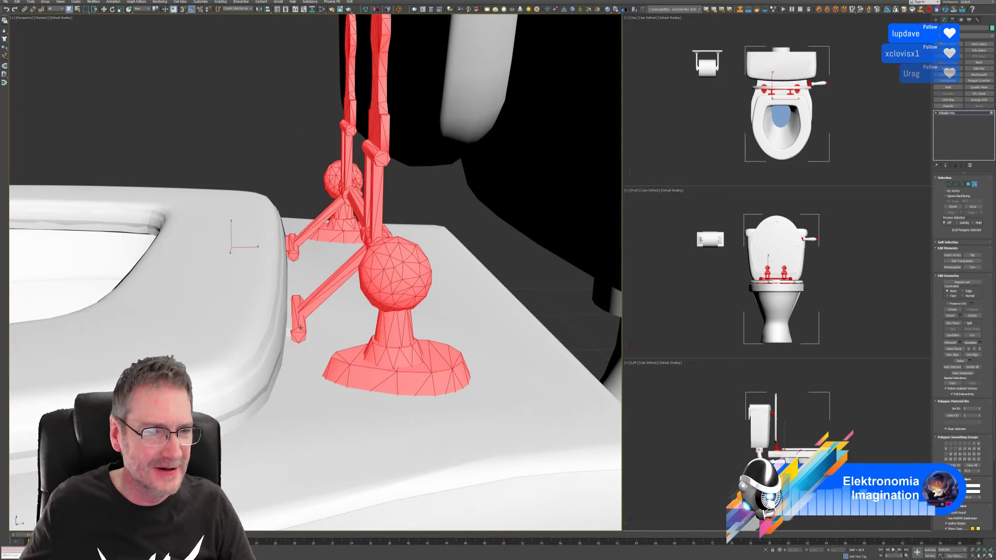
{"action": "left_click", "coordinate": [291, 327], "text": "ctrl"}
Step: Set the vertex colour of the selected hinge and flush lever fittings to orange
{"action": "scroll", "coordinate": [305, 347], "scroll_direction": "down", "scroll_amount": 5}
{"action": "middle_click_drag", "start_coordinate": [305, 348], "coordinate": [422, 342], "text": "alt"}
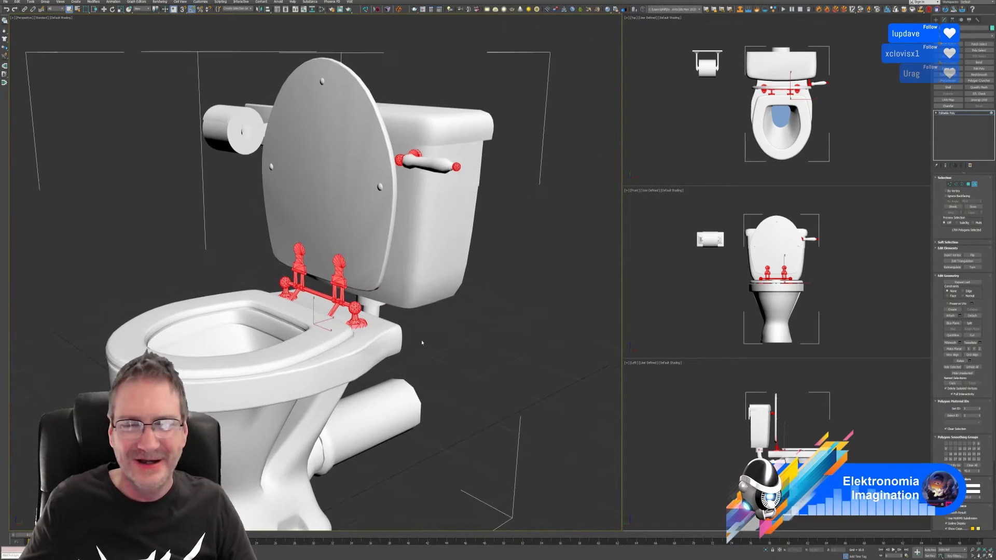
{"action": "left_click", "coordinate": [973, 486]}
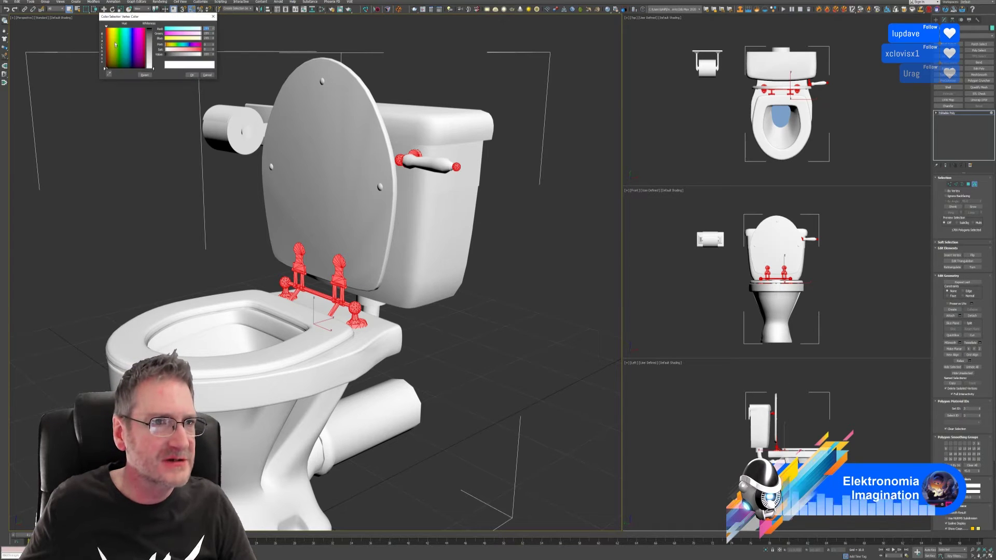
{"action": "mouse_move", "coordinate": [115, 45]}
{"action": "left_mouse_down"}
{"action": "mouse_move", "coordinate": [104, 45]}
{"action": "mouse_move", "coordinate": [121, 45]}
{"action": "mouse_move", "coordinate": [109, 33]}
{"action": "mouse_move", "coordinate": [152, 41]}
{"action": "left_mouse_up"}
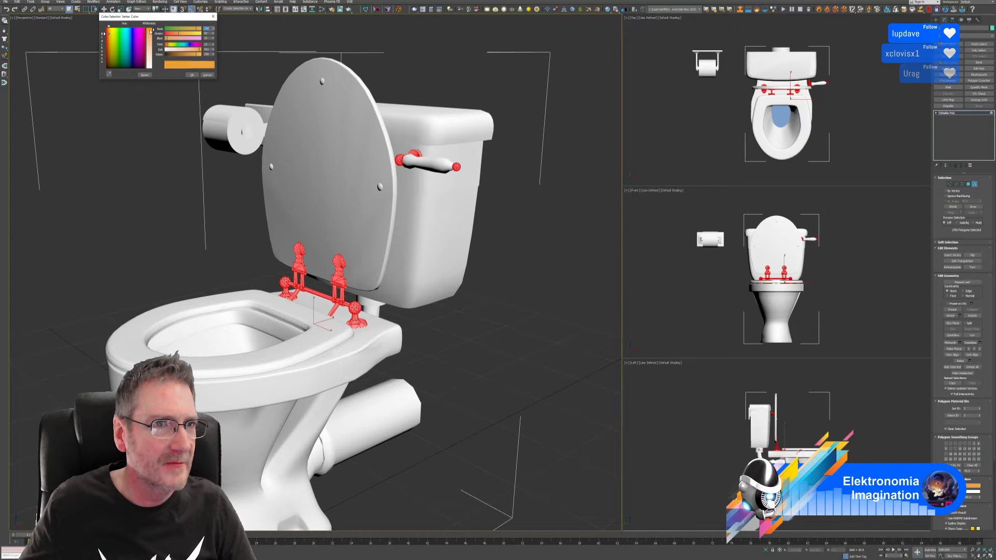
{"action": "left_click", "coordinate": [192, 74]}
{"action": "middle_click_drag", "start_coordinate": [462, 349], "coordinate": [467, 335]}
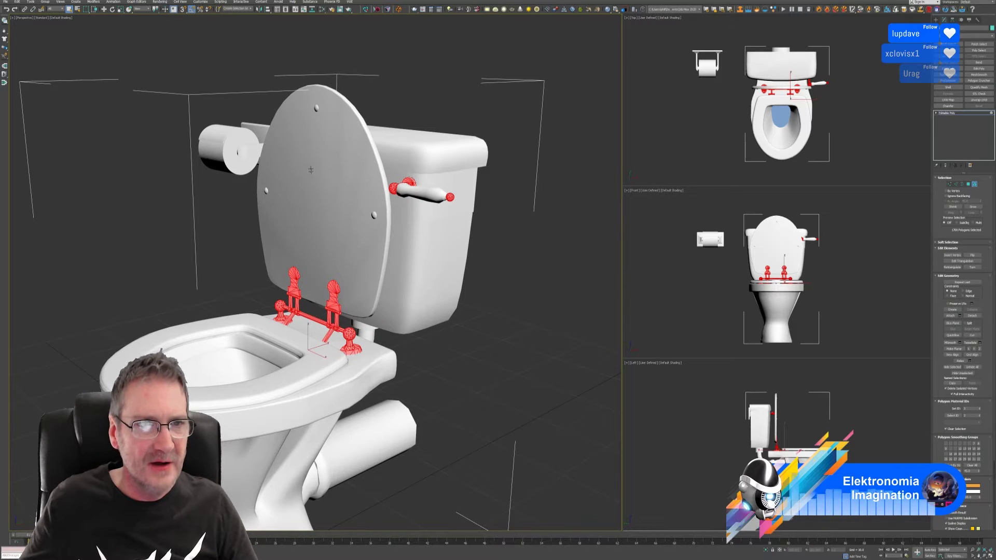
Step: Replace the element selection with the lid's three round bumpers and the cistern's cover
{"action": "left_click", "coordinate": [316, 107]}
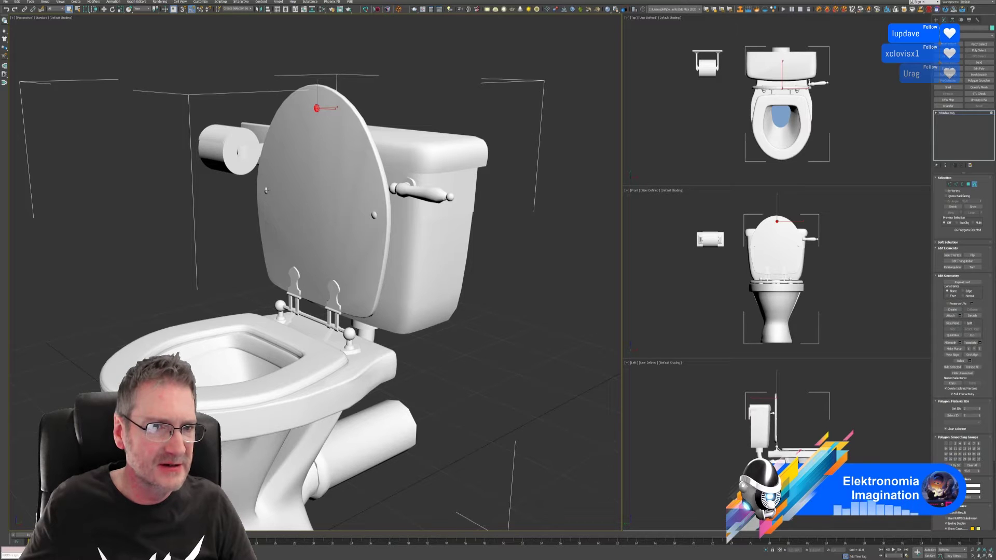
{"action": "left_click", "coordinate": [374, 214], "text": "ctrl"}
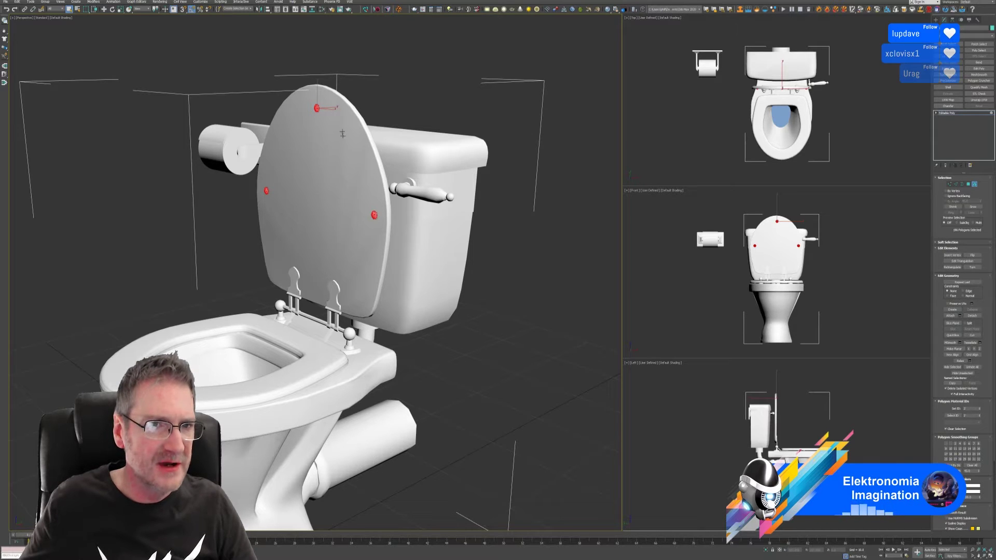
{"action": "left_click", "coordinate": [403, 149], "text": "ctrl"}
{"action": "middle_click_drag", "start_coordinate": [403, 149], "coordinate": [452, 226], "text": "alt"}
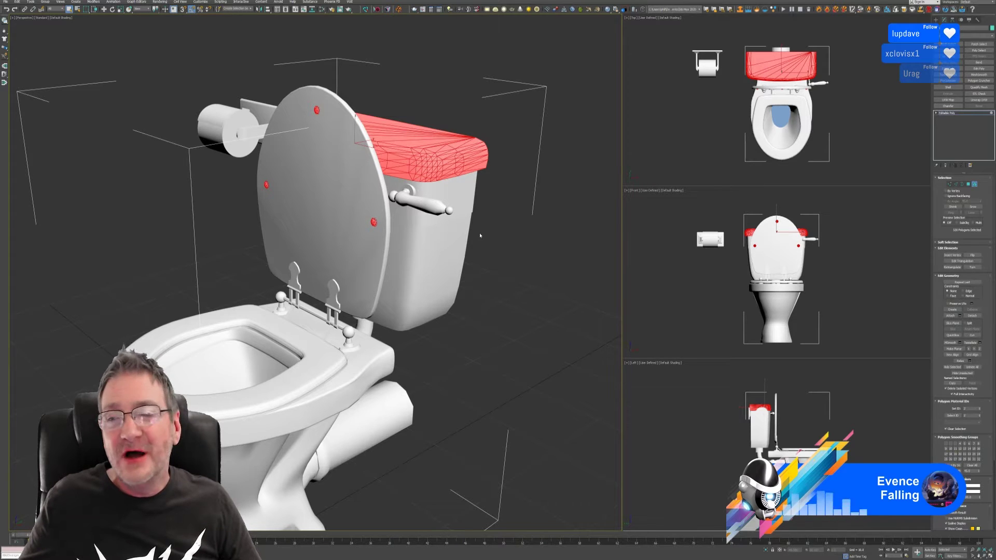
{"action": "middle_click_drag", "start_coordinate": [480, 235], "coordinate": [487, 235]}
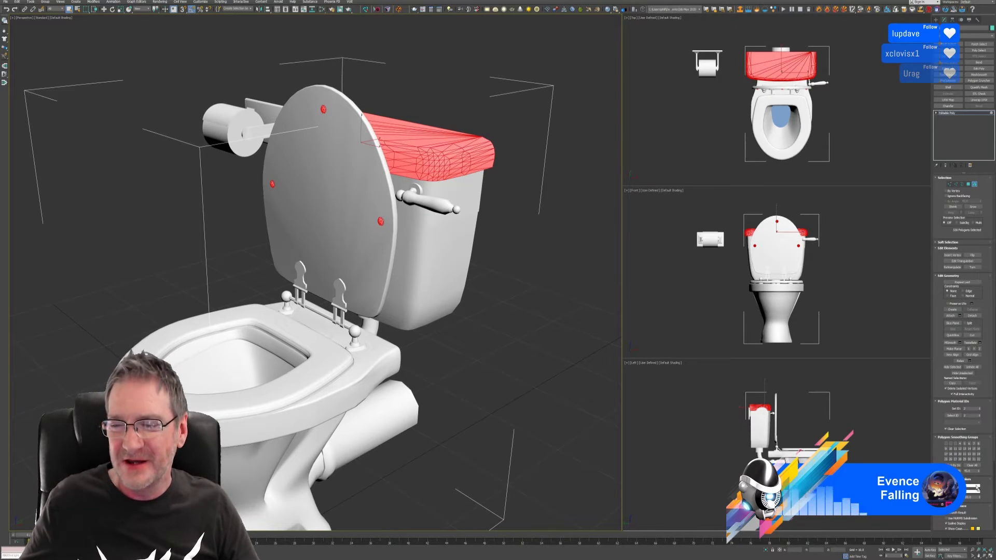
Step: Set the vertex colour of the selected bumpers and cistern cover to dark blue
{"action": "left_click", "coordinate": [974, 488]}
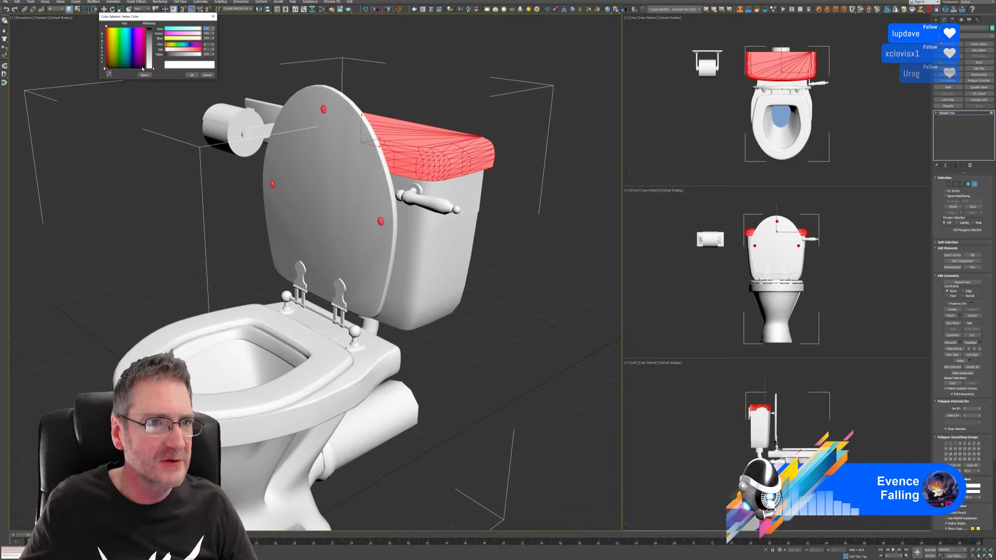
{"action": "left_click_drag", "start_coordinate": [144, 68], "coordinate": [136, 52]}
{"action": "left_click", "coordinate": [152, 30]}
{"action": "left_click", "coordinate": [192, 74]}
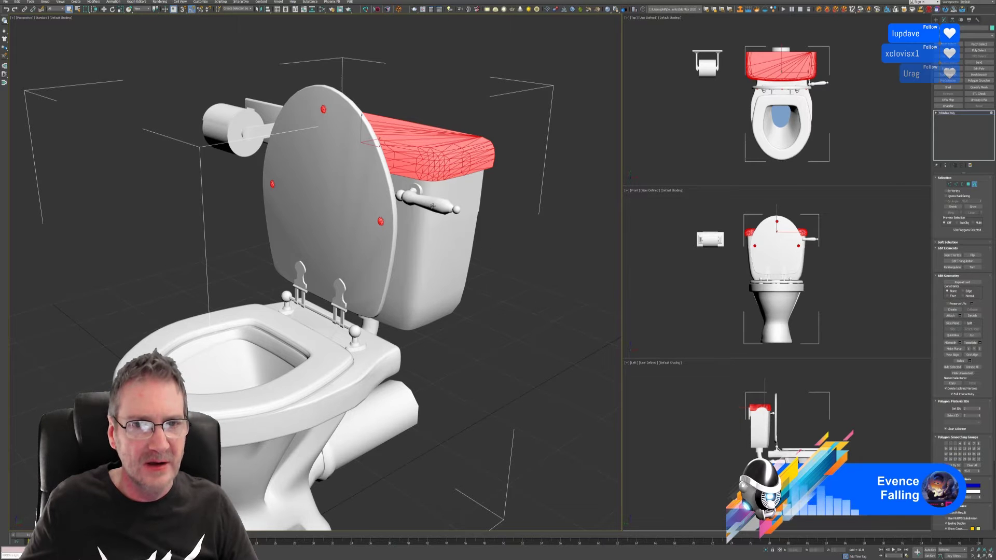
Step: Add the flush lever's handle to the selection and set the vertex colour of all selected elements to medium blue
{"action": "left_click", "coordinate": [431, 207], "text": "ctrl"}
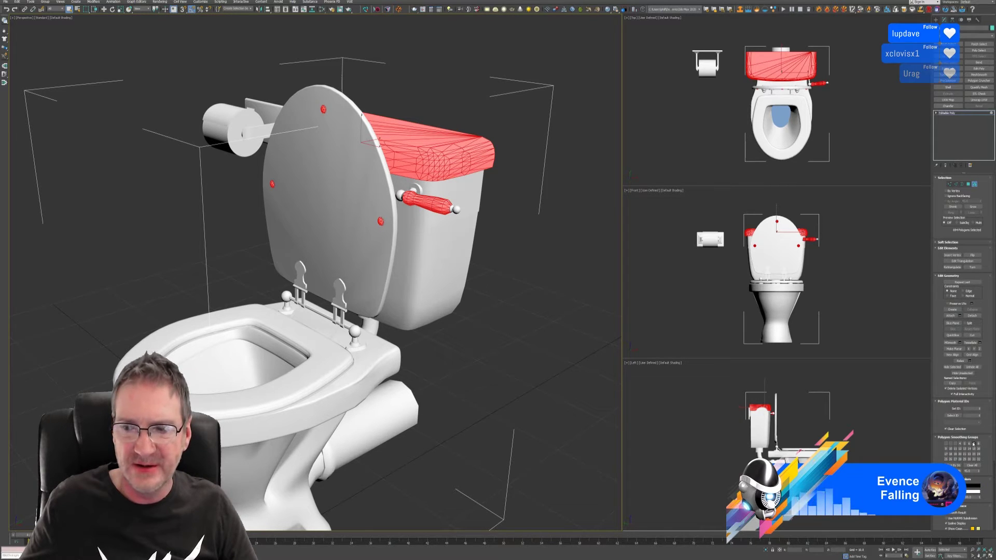
{"action": "left_click", "coordinate": [974, 489]}
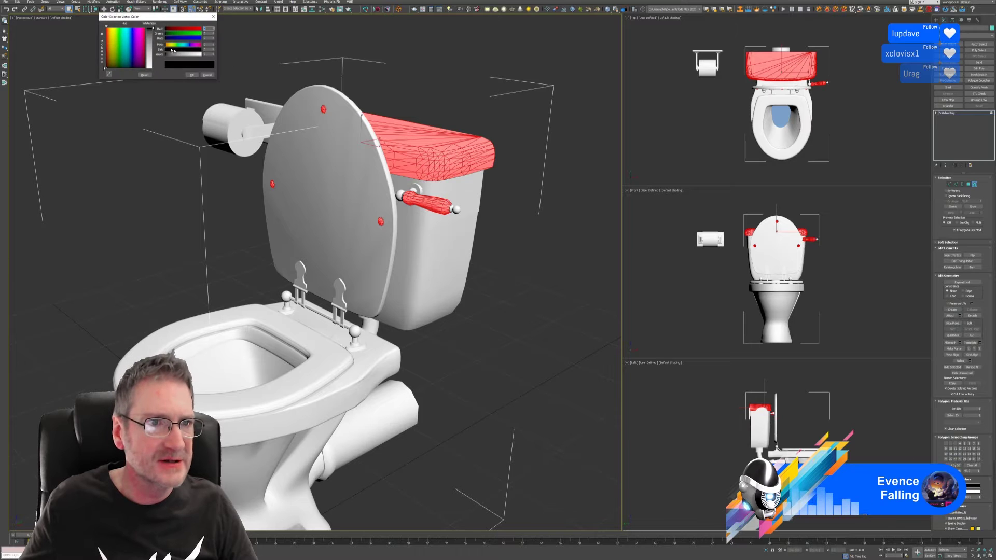
{"action": "left_click", "coordinate": [133, 46]}
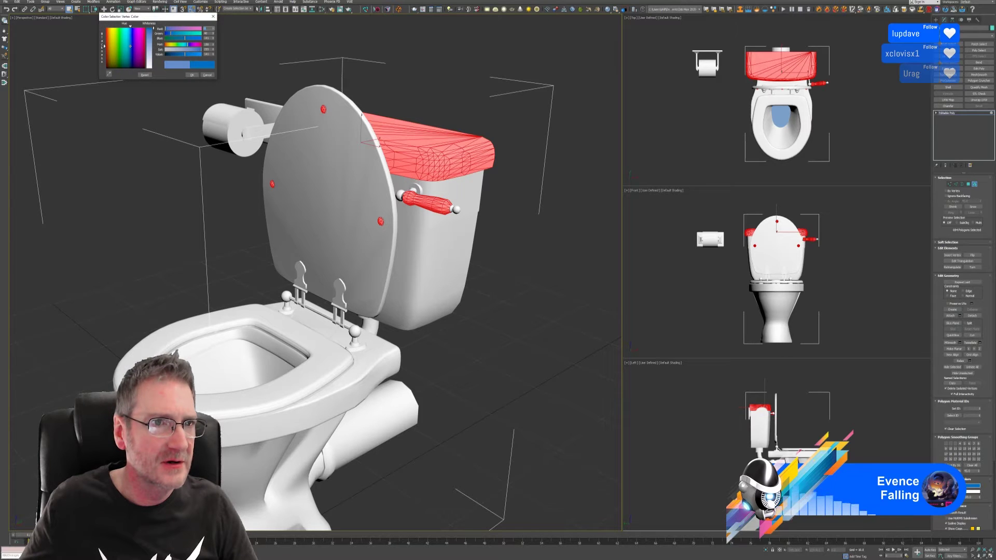
{"action": "left_click", "coordinate": [192, 75]}
Step: Select only the upper band of the cistern body behind the flush lever and set its vertex colour to teal
{"action": "middle_click_drag", "start_coordinate": [516, 229], "coordinate": [459, 288], "text": "alt"}
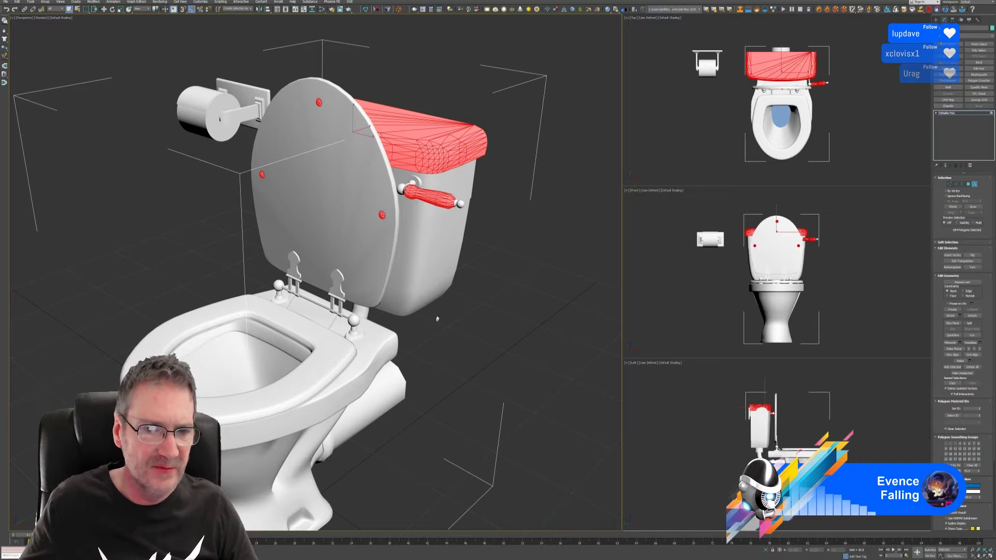
{"action": "left_click", "coordinate": [452, 179]}
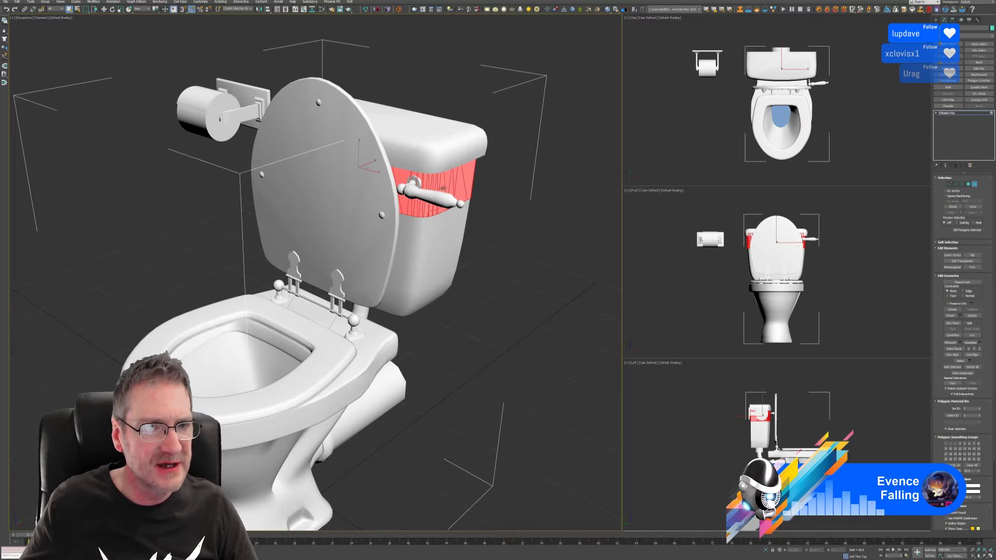
{"action": "mouse_move", "coordinate": [489, 262]}
{"action": "middle_mouse_down", "text": "alt"}
{"action": "mouse_move", "coordinate": [469, 263]}
{"action": "mouse_move", "coordinate": [532, 258]}
{"action": "mouse_move", "coordinate": [473, 251]}
{"action": "mouse_move", "coordinate": [515, 251]}
{"action": "mouse_move", "coordinate": [483, 254]}
{"action": "middle_mouse_up", "text": "alt"}
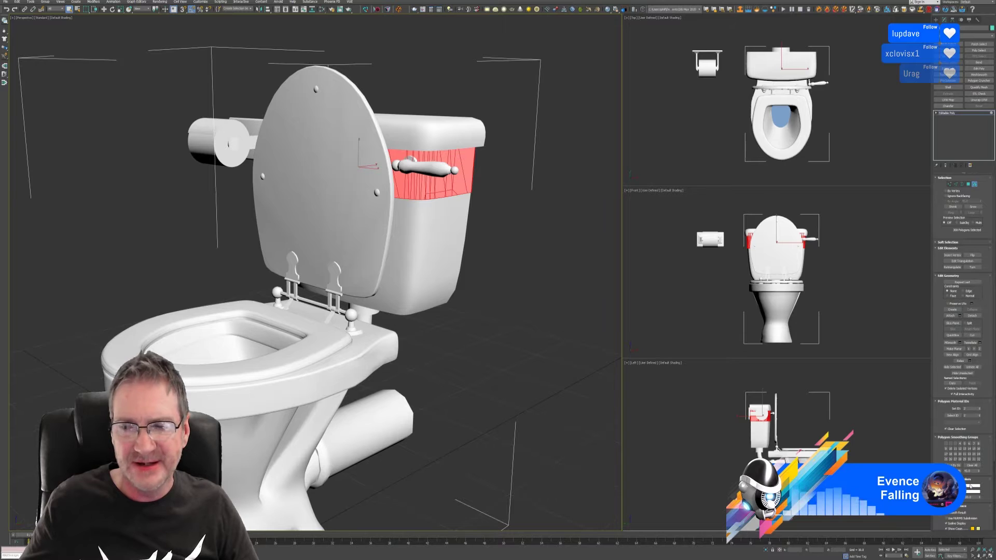
{"action": "left_click", "coordinate": [971, 487]}
{"action": "left_click", "coordinate": [125, 42]}
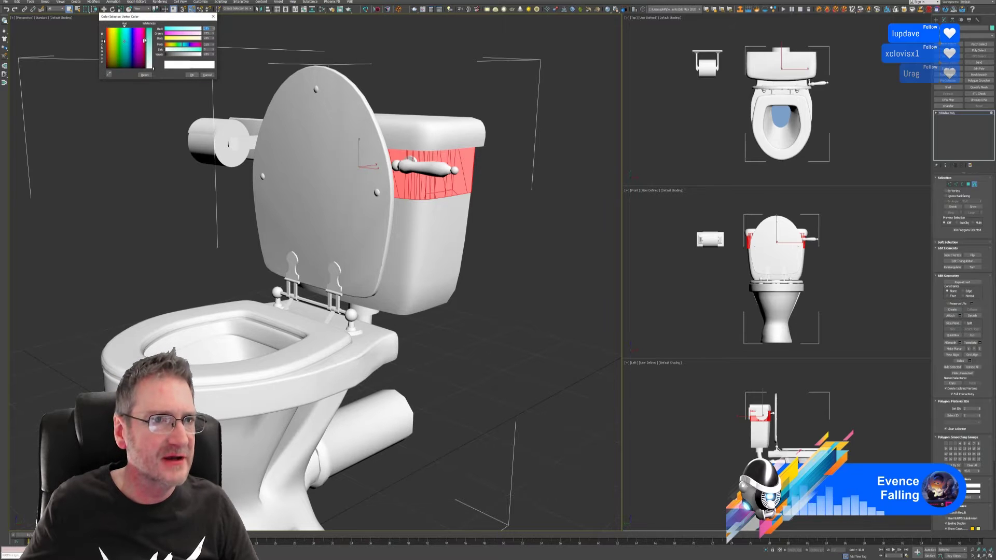
{"action": "left_click", "coordinate": [192, 75]}
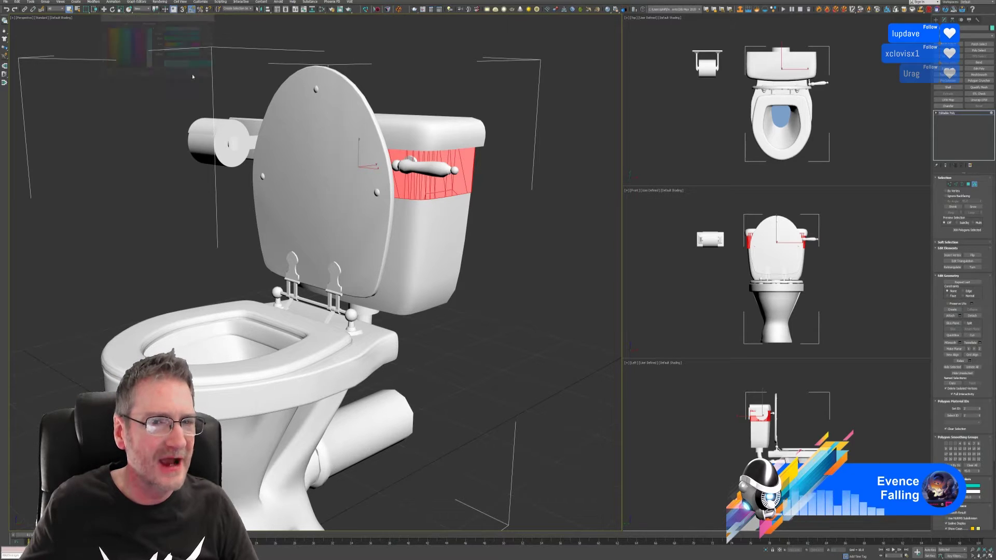
Step: Add the bowl's rim band to the selected cistern band and set the vertex colour of both to cyan
{"action": "left_click", "coordinate": [359, 372], "text": "ctrl"}
{"action": "mouse_move", "coordinate": [421, 403]}
{"action": "middle_mouse_down", "text": "alt"}
{"action": "mouse_move", "coordinate": [463, 394]}
{"action": "mouse_move", "coordinate": [434, 396]}
{"action": "mouse_move", "coordinate": [422, 418]}
{"action": "mouse_move", "coordinate": [432, 400]}
{"action": "middle_mouse_up", "text": "alt"}
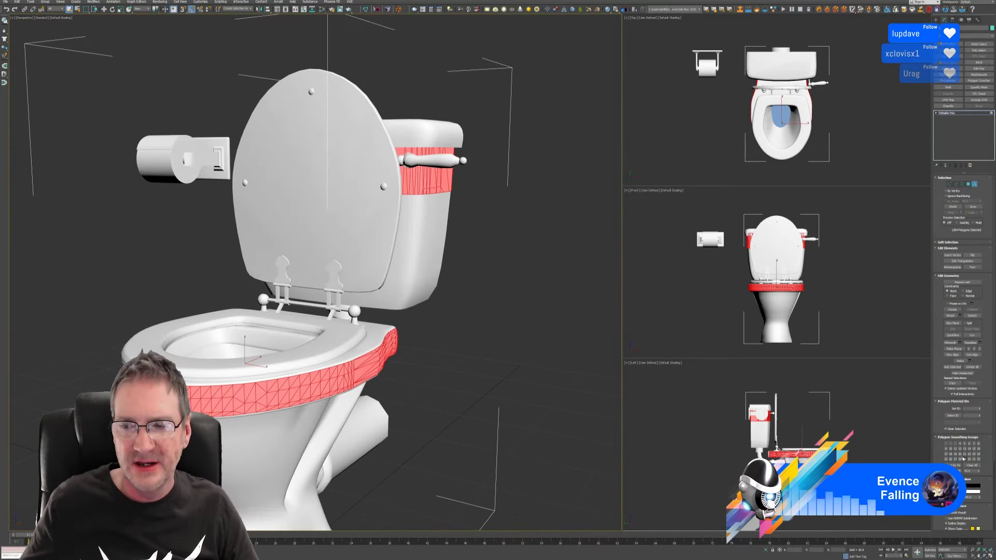
{"action": "left_click", "coordinate": [973, 488]}
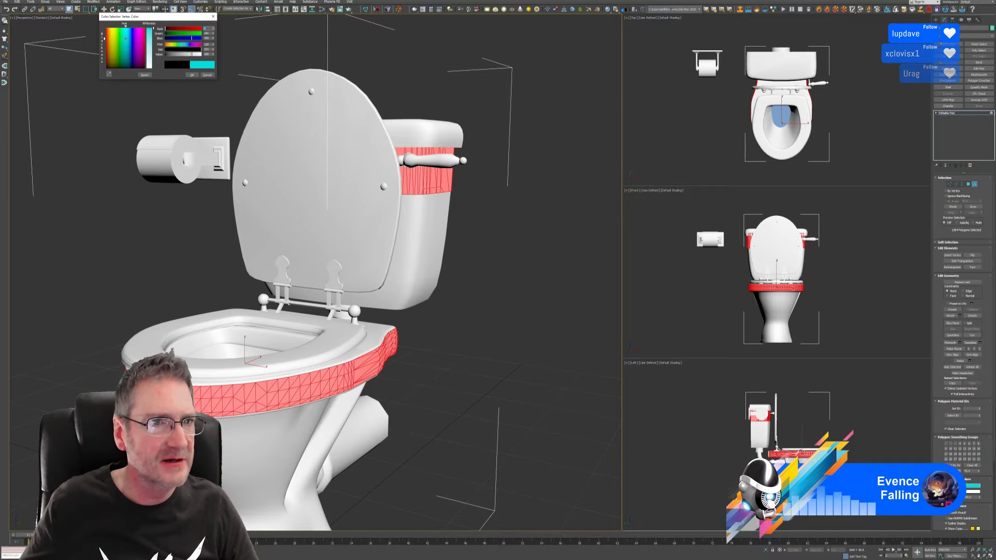
{"action": "left_click", "coordinate": [192, 75]}
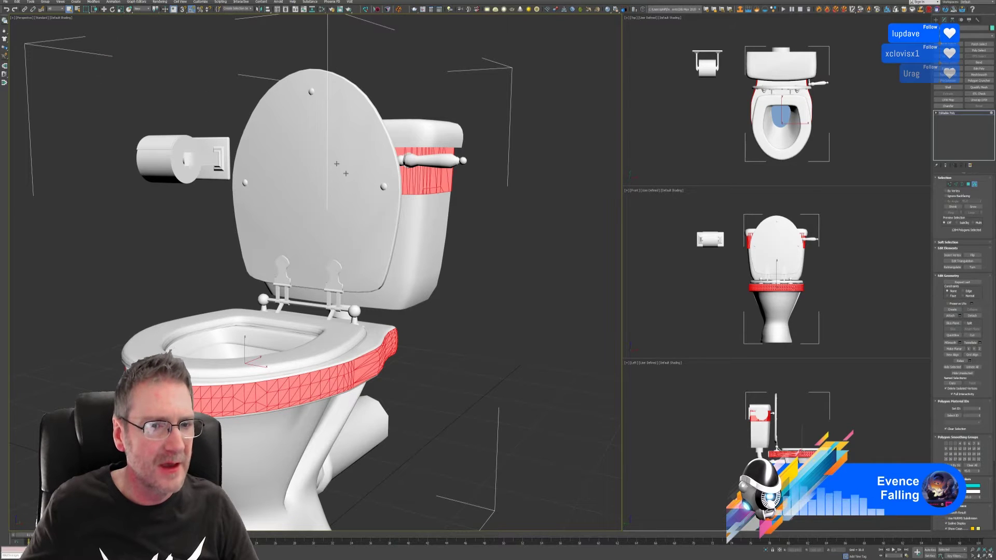
Step: Replace the element selection with the cistern's lower body and the toilet bowl with its pedestal
{"action": "middle_click_drag", "start_coordinate": [445, 334], "coordinate": [441, 324]}
{"action": "middle_click_drag", "start_coordinate": [455, 303], "coordinate": [459, 338], "text": "alt"}
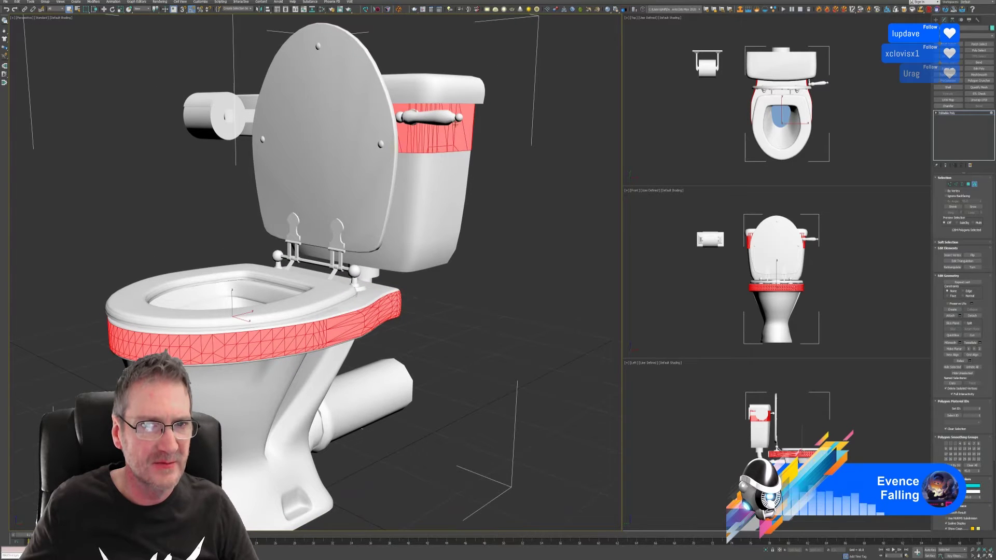
{"action": "left_click", "coordinate": [429, 212], "text": "ctrl"}
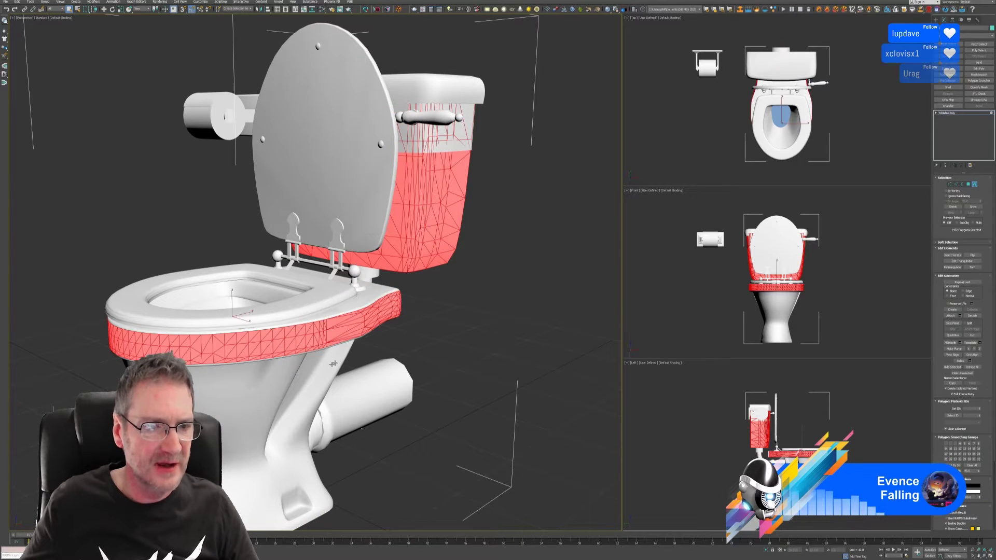
{"action": "left_click", "coordinate": [418, 246]}
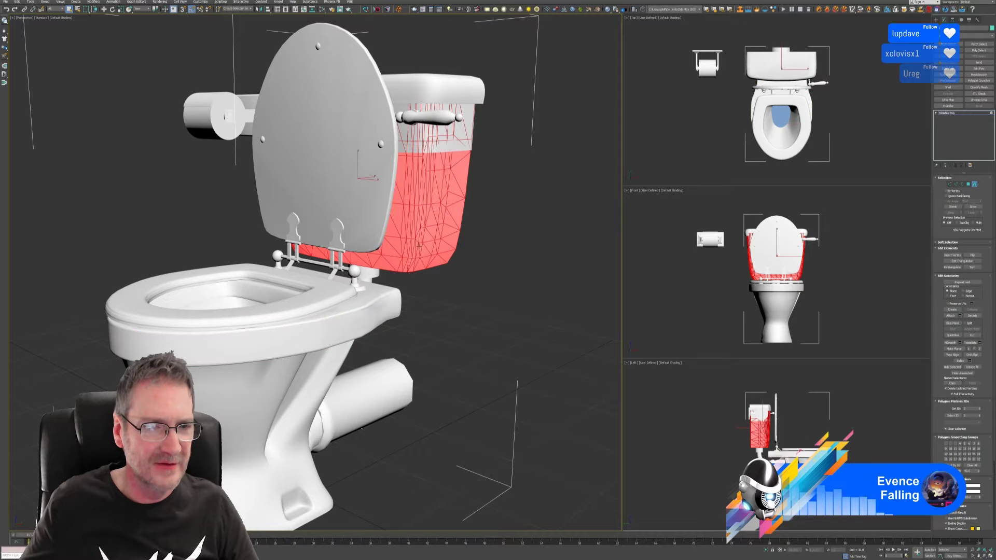
{"action": "left_click", "coordinate": [376, 294], "text": "ctrl"}
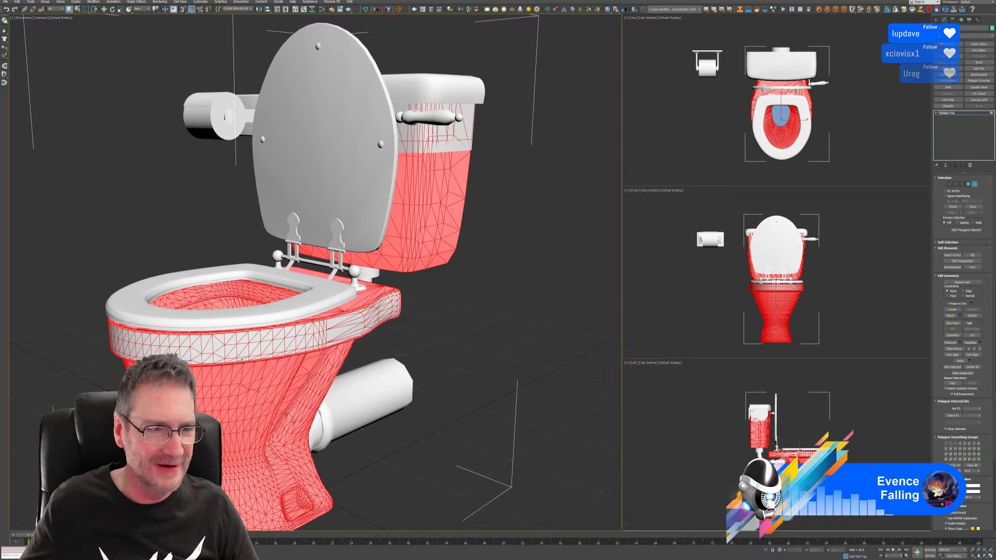
{"action": "left_click", "coordinate": [341, 423], "text": "ctrl"}
{"action": "left_click", "coordinate": [321, 426], "text": "ctrl"}
{"action": "middle_click_drag", "start_coordinate": [322, 427], "coordinate": [400, 395], "text": "alt"}
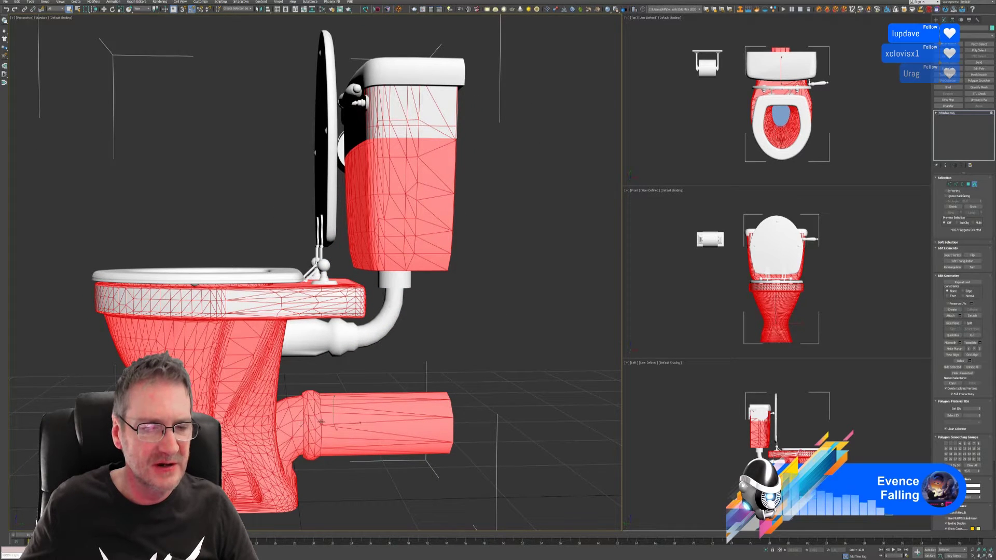
{"action": "left_click", "coordinate": [321, 422], "text": "alt"}
{"action": "left_click", "coordinate": [300, 423], "text": "alt"}
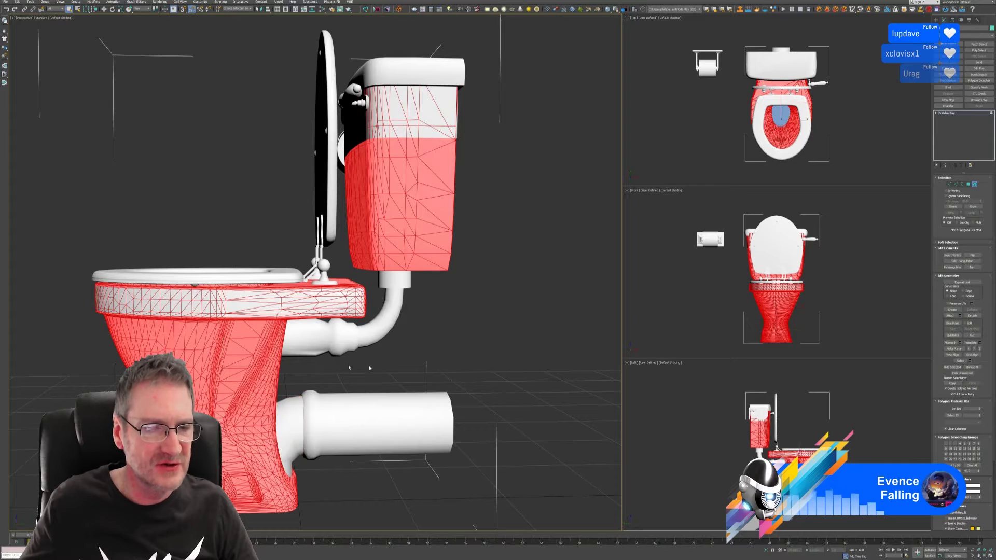
Step: Set the vertex colour of the selected lower cistern body and bowl to mid grey
{"action": "middle_click_drag", "start_coordinate": [412, 367], "coordinate": [480, 366], "text": "alt"}
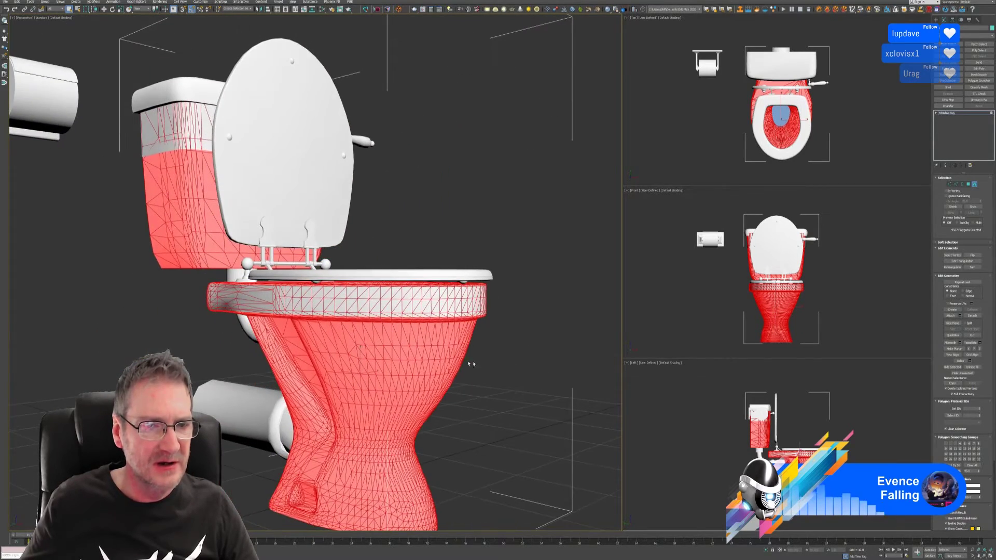
{"action": "scroll", "coordinate": [464, 280], "scroll_direction": "up", "scroll_amount": 4}
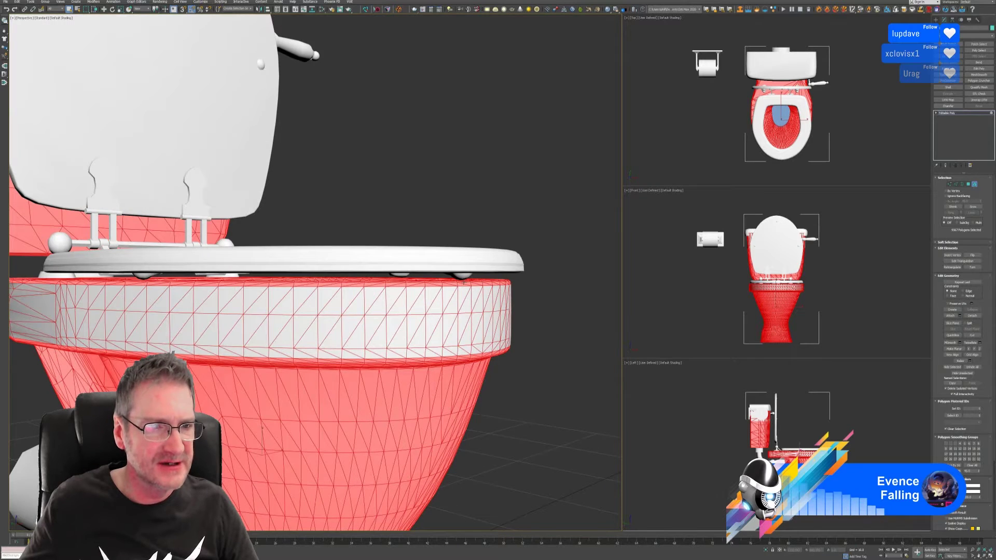
{"action": "scroll", "coordinate": [463, 280], "scroll_direction": "down", "scroll_amount": 5}
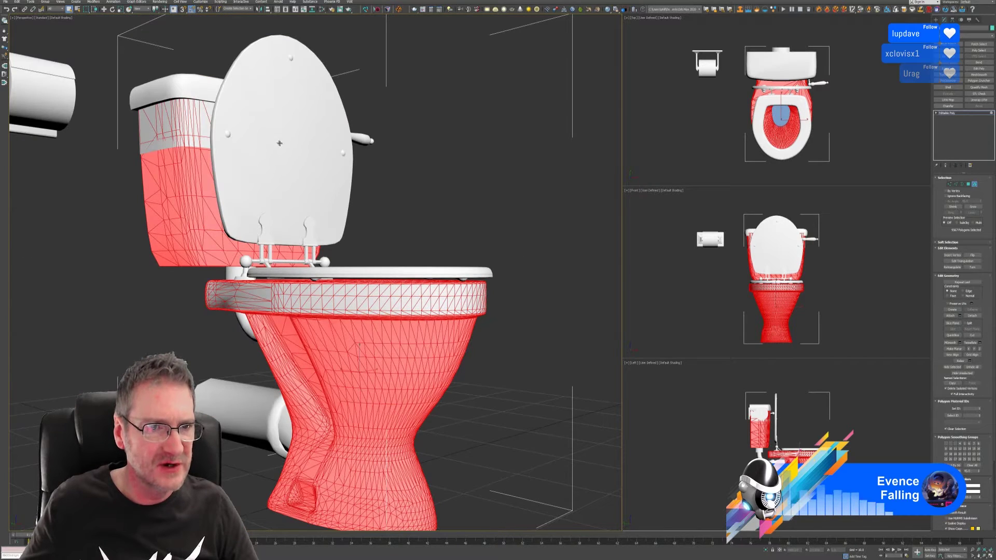
{"action": "middle_click_drag", "start_coordinate": [515, 381], "coordinate": [447, 343], "text": "alt"}
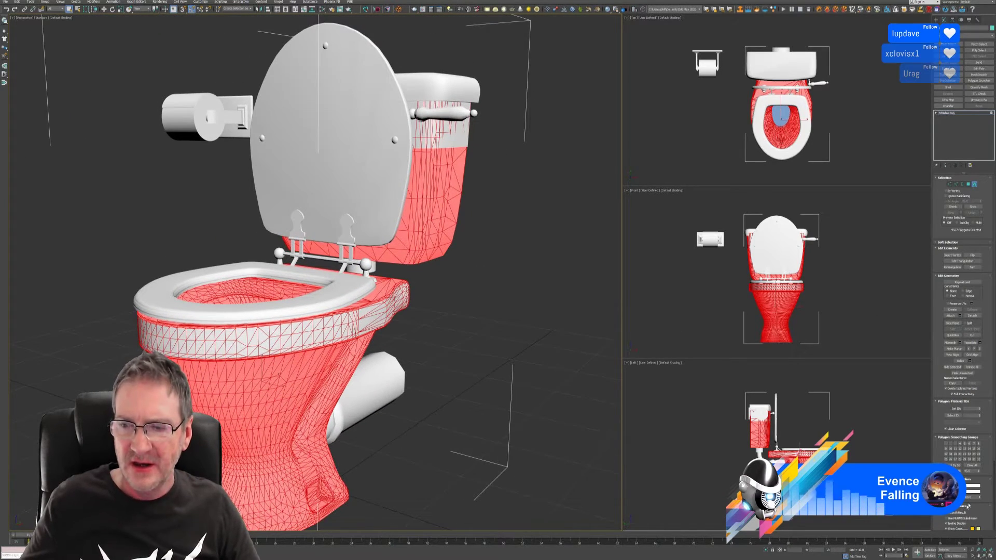
{"action": "left_click", "coordinate": [974, 486]}
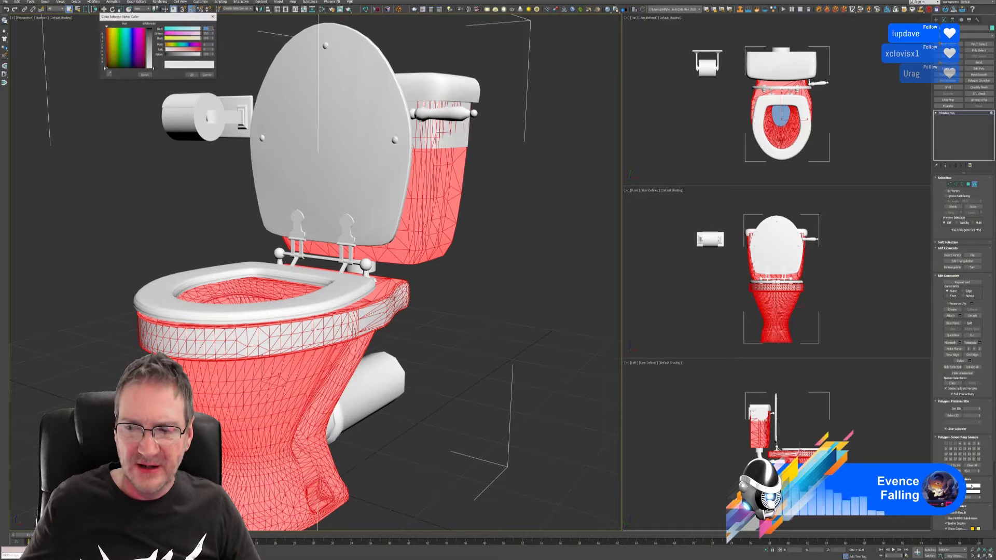
{"action": "left_click", "coordinate": [151, 47]}
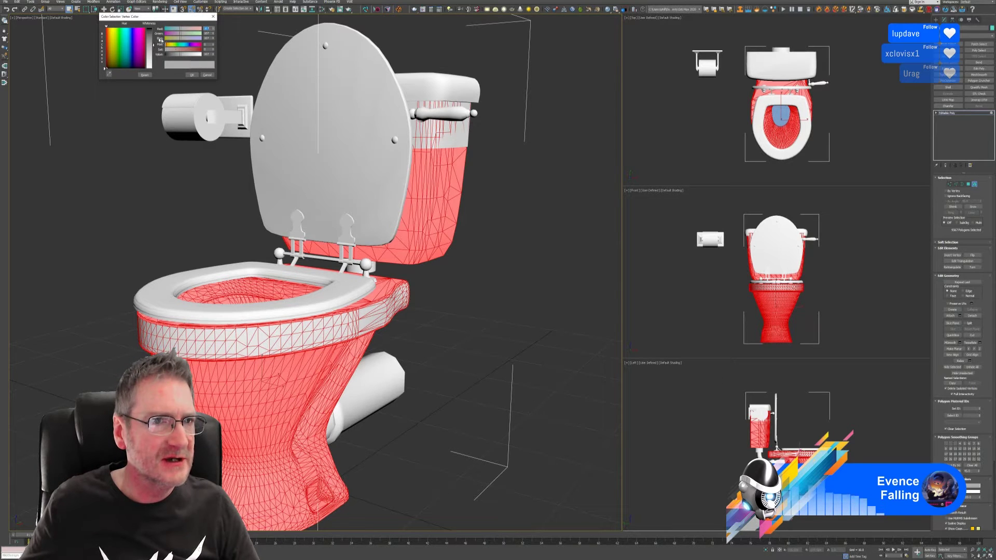
{"action": "left_click", "coordinate": [192, 75]}
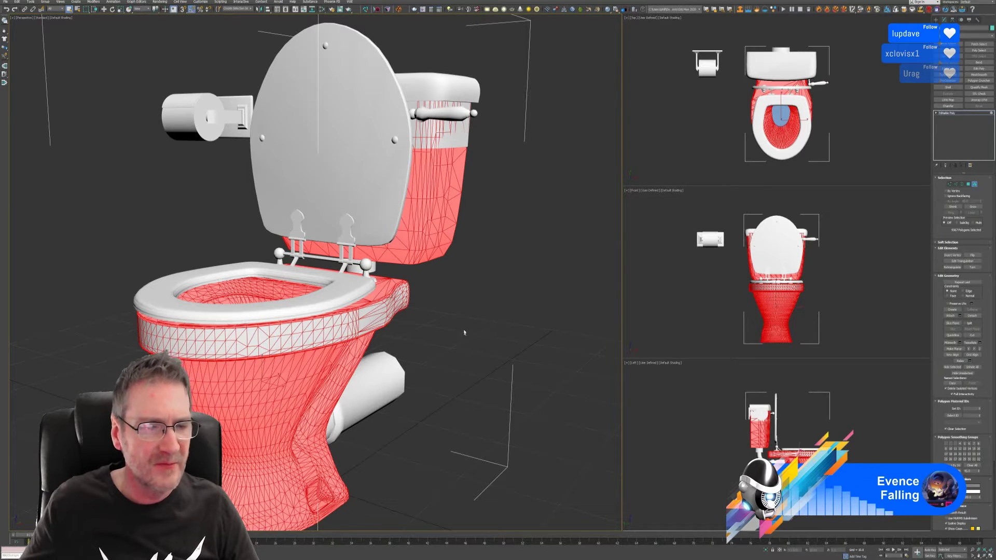
Step: Replace the element selection with the lid's three round bumpers, the flush lever's handle and the cistern's cover
{"action": "middle_click_drag", "start_coordinate": [464, 333], "coordinate": [467, 329]}
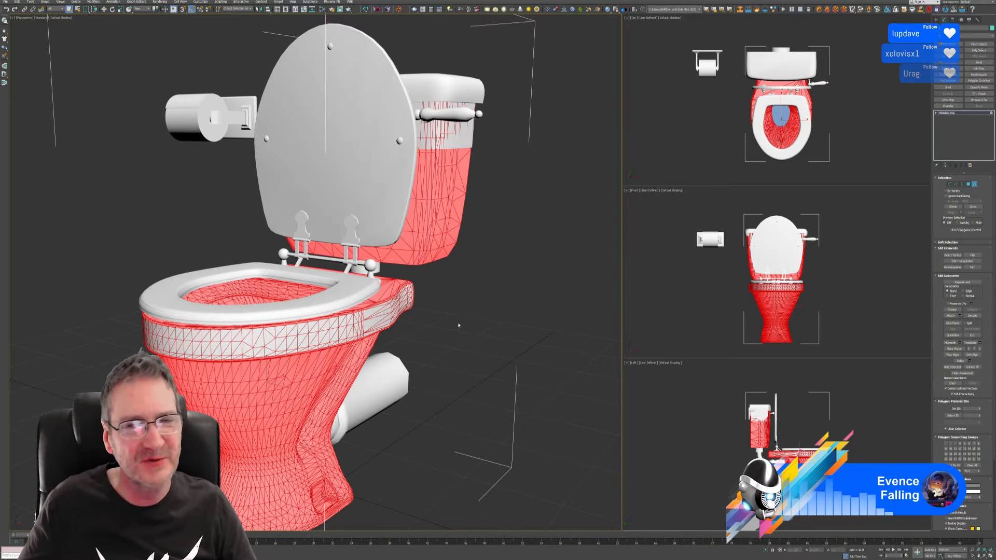
{"action": "left_click", "coordinate": [467, 237]}
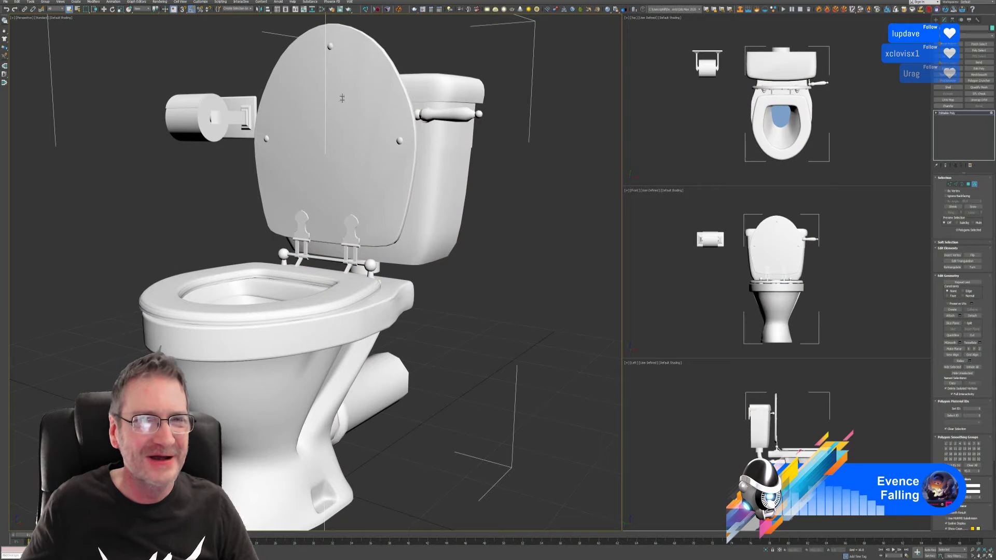
{"action": "left_click", "coordinate": [329, 47]}
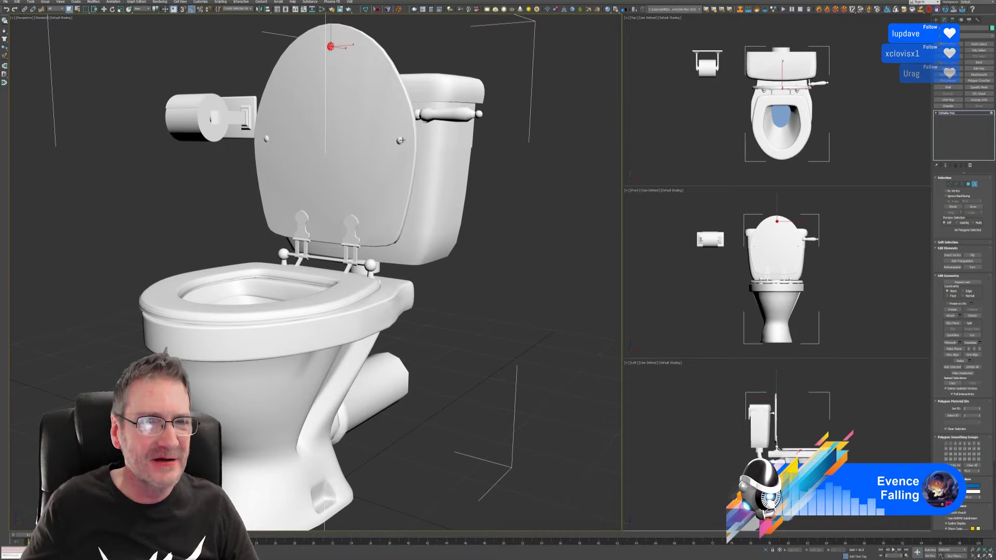
{"action": "left_click", "coordinate": [400, 140], "text": "ctrl"}
{"action": "left_click", "coordinate": [266, 139], "text": "ctrl"}
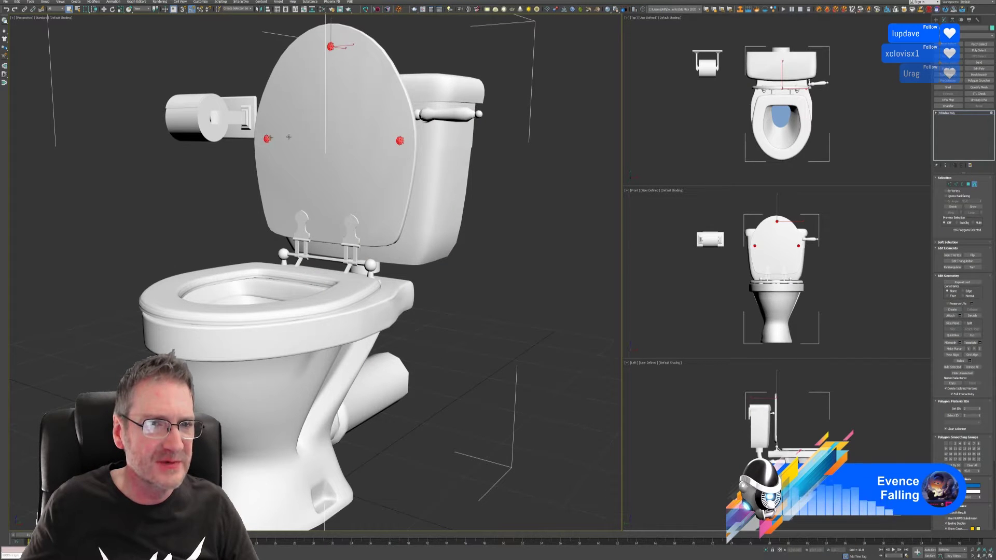
{"action": "left_click", "coordinate": [447, 113], "text": "ctrl"}
{"action": "left_click", "coordinate": [447, 86], "text": "ctrl"}
Step: Add the small bumpers on the underside of the seat, on both sides, to the element selection
{"action": "middle_click_drag", "start_coordinate": [349, 306], "coordinate": [331, 297], "text": "alt"}
{"action": "scroll", "coordinate": [254, 264], "scroll_direction": "up", "scroll_amount": 4}
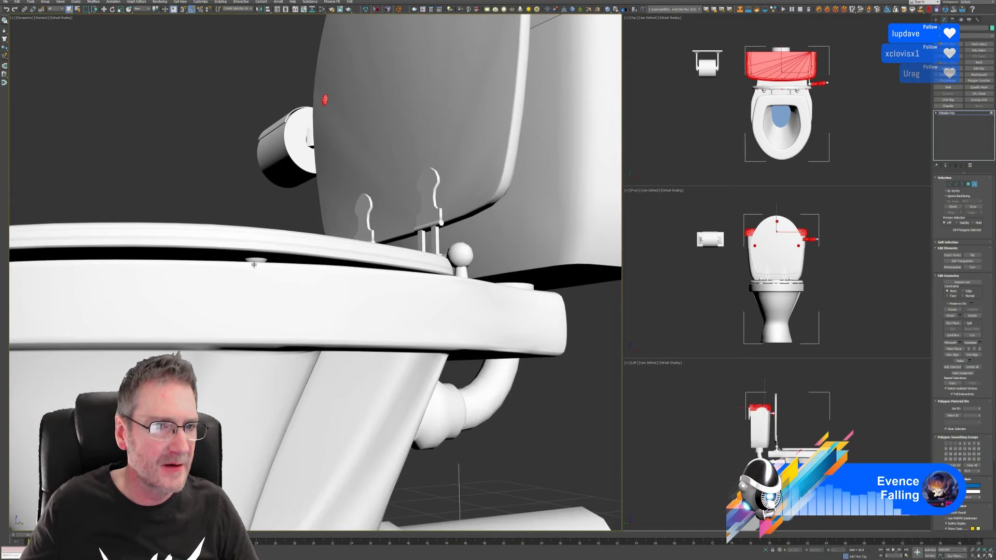
{"action": "left_click", "coordinate": [255, 261], "text": "ctrl"}
{"action": "scroll", "coordinate": [244, 290], "scroll_direction": "down", "scroll_amount": 4}
{"action": "middle_click_drag", "start_coordinate": [214, 314], "coordinate": [279, 297], "text": "alt"}
{"action": "left_click", "coordinate": [243, 301], "text": "ctrl"}
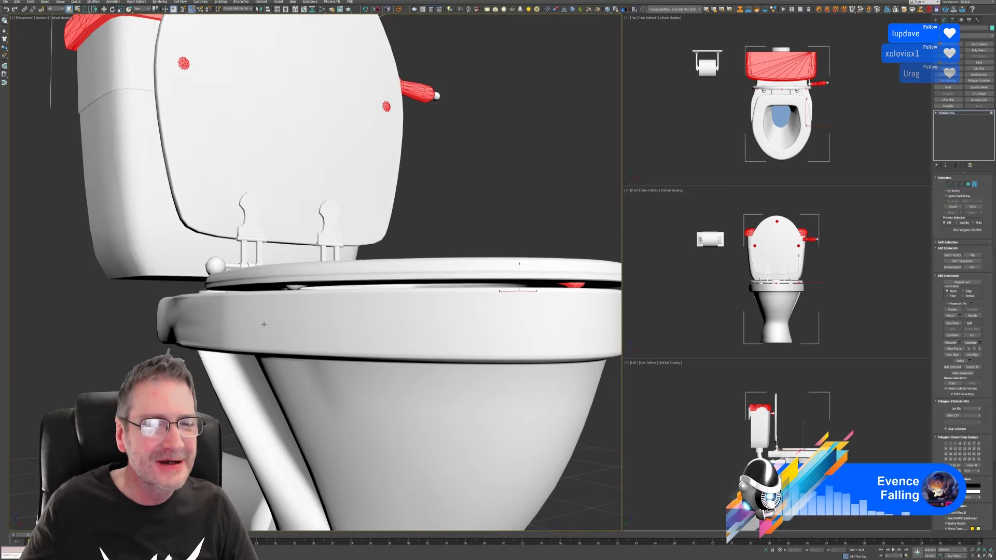
{"action": "left_click", "coordinate": [295, 287], "text": "ctrl"}
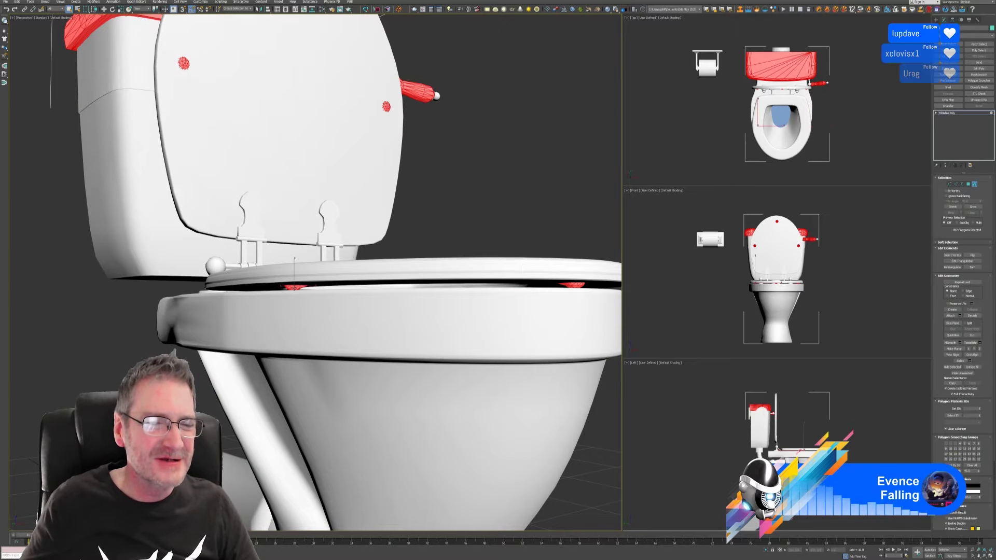
Step: Set the vertex colour of all selected bumpers, the lever handle and the cistern cover to medium blue
{"action": "middle_click_drag", "start_coordinate": [351, 334], "coordinate": [374, 322], "text": "alt"}
{"action": "scroll", "coordinate": [343, 343], "scroll_direction": "down", "scroll_amount": 8}
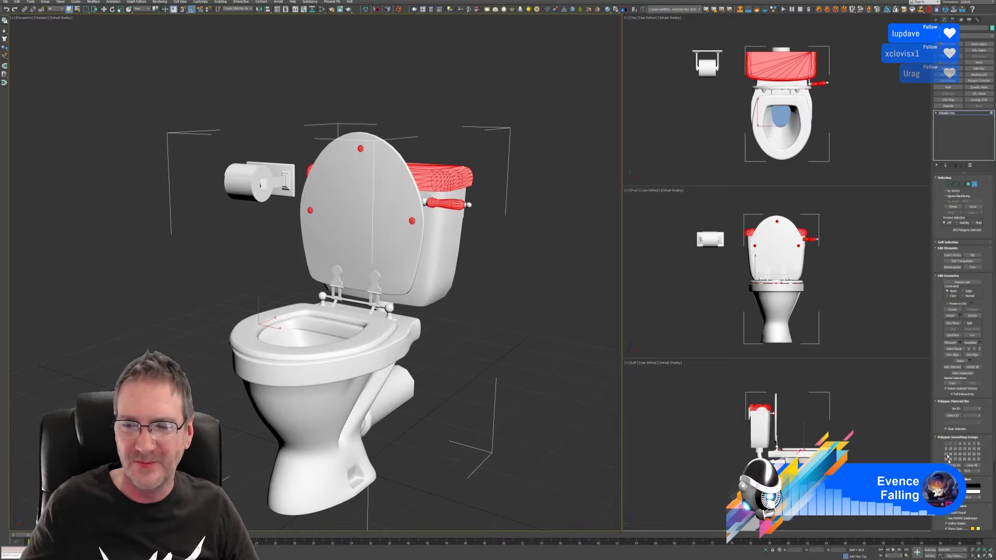
{"action": "left_click", "coordinate": [976, 488]}
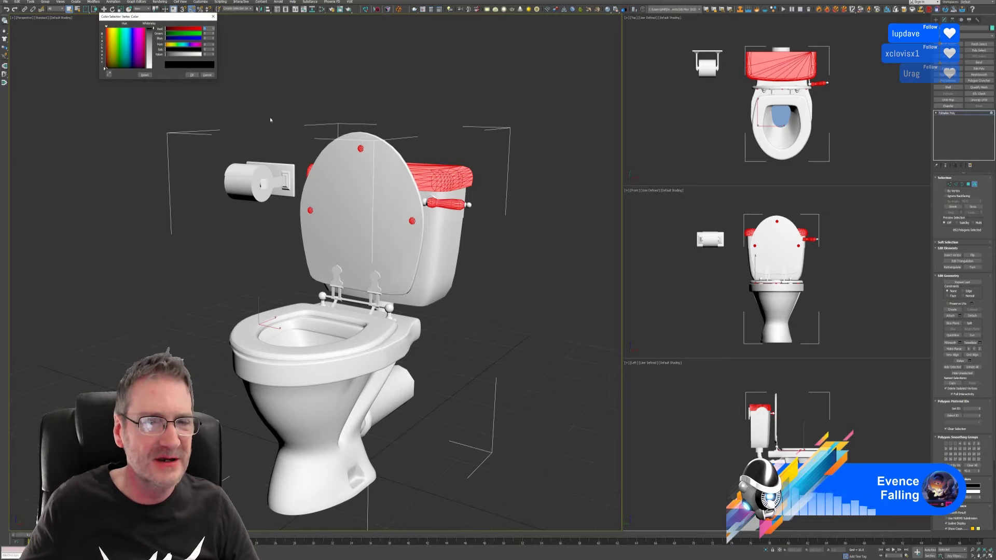
{"action": "left_click_drag", "start_coordinate": [138, 42], "coordinate": [132, 42]}
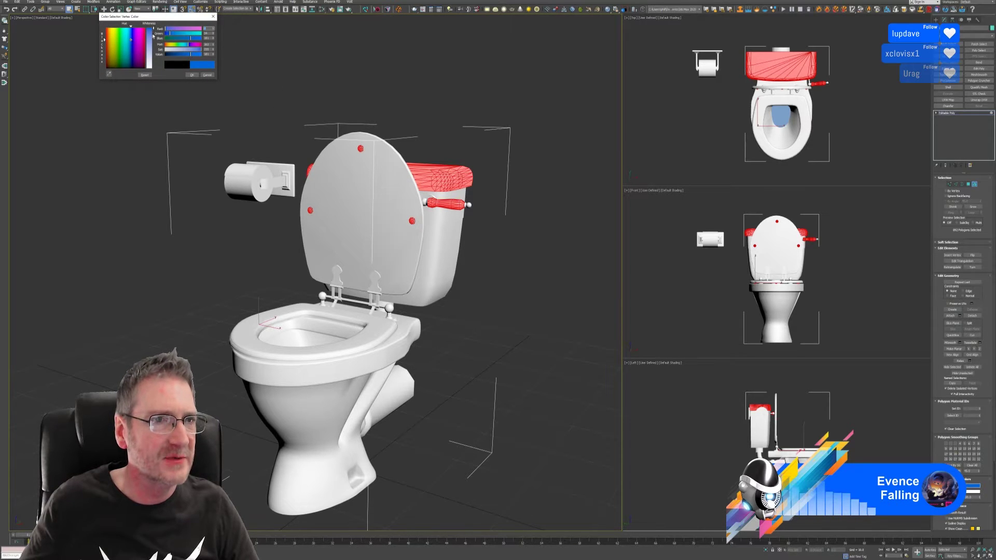
{"action": "left_click", "coordinate": [191, 75]}
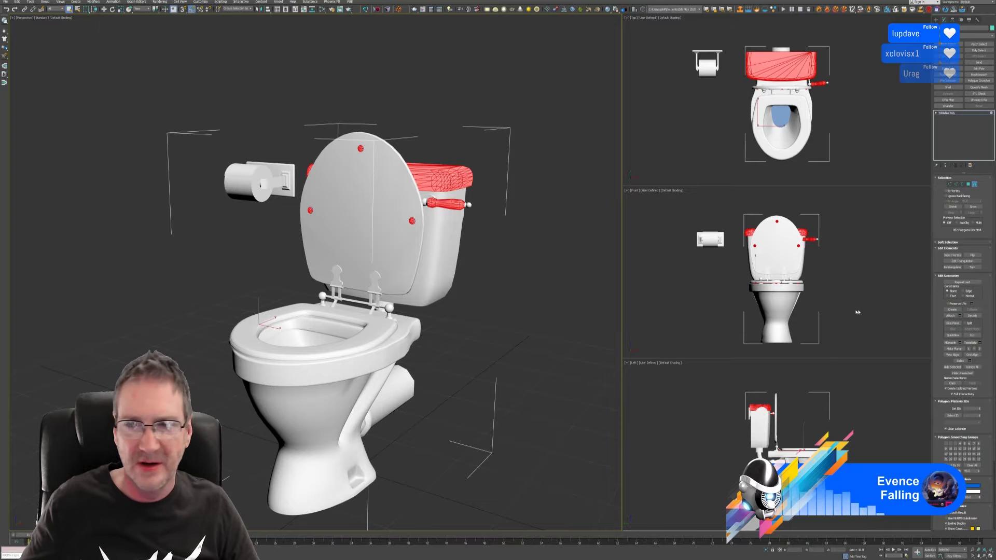
Step: Leave element editing, enable Vertex Channel Display in the toilet's object properties, and check the colours around the flush lever
{"action": "left_click", "coordinate": [975, 185]}
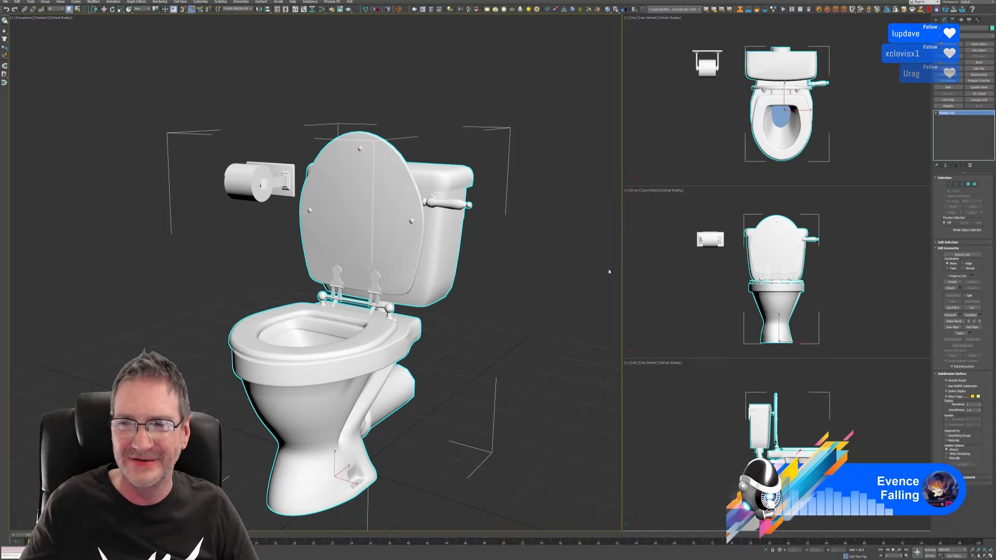
{"action": "middle_click_drag", "start_coordinate": [509, 294], "coordinate": [509, 291], "text": "alt"}
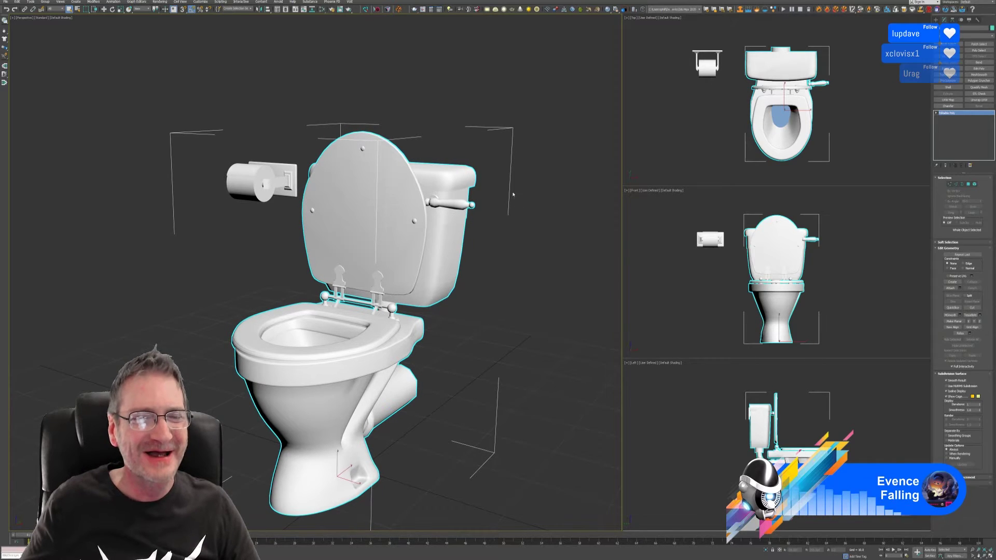
{"action": "right_click", "coordinate": [411, 177]}
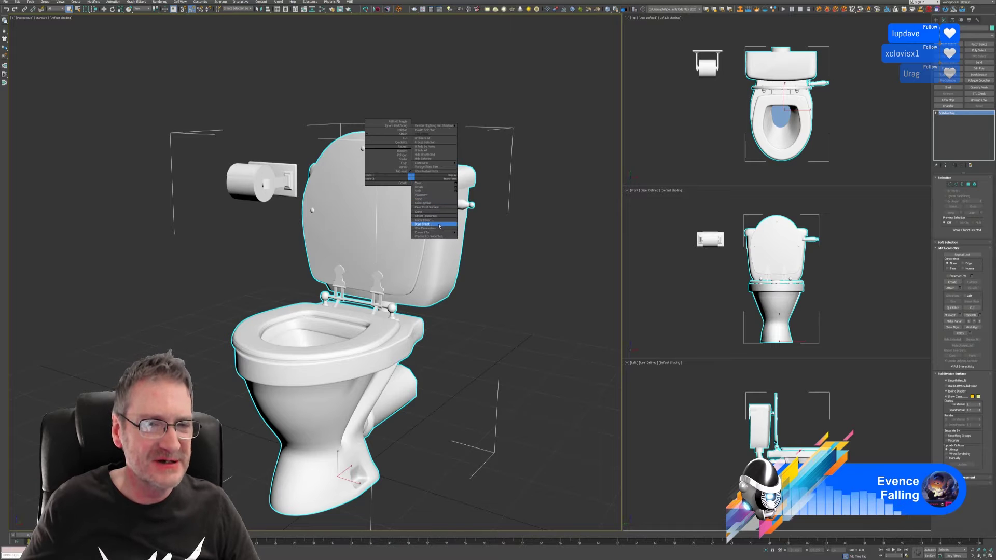
{"action": "left_click", "coordinate": [430, 216]}
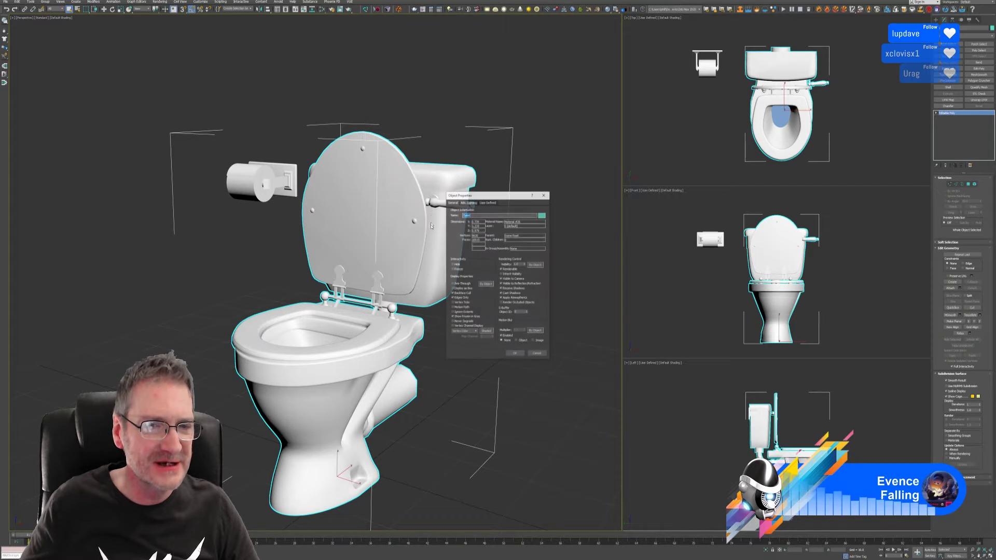
{"action": "left_click", "coordinate": [466, 327]}
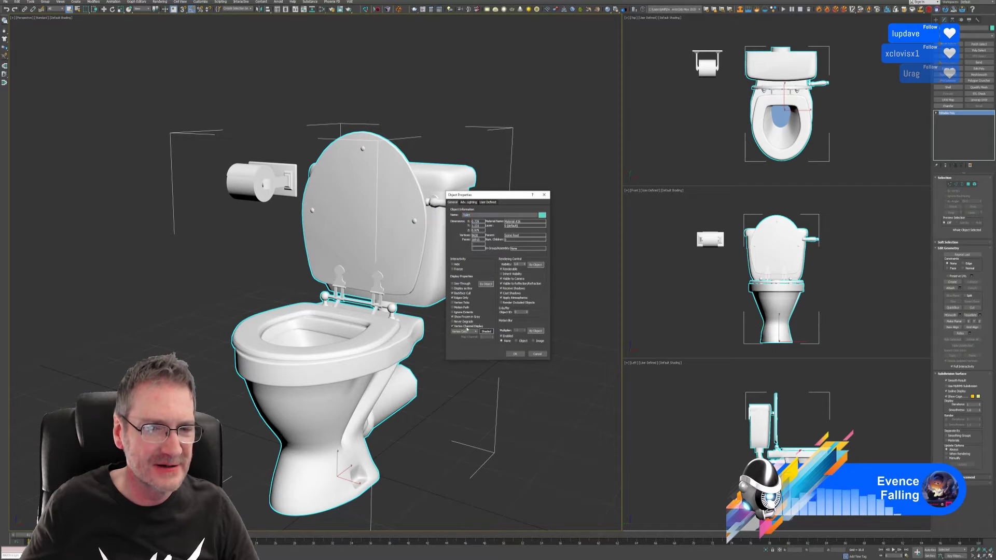
{"action": "left_click", "coordinate": [515, 353]}
{"action": "middle_click_drag", "start_coordinate": [465, 331], "coordinate": [491, 358], "text": "alt"}
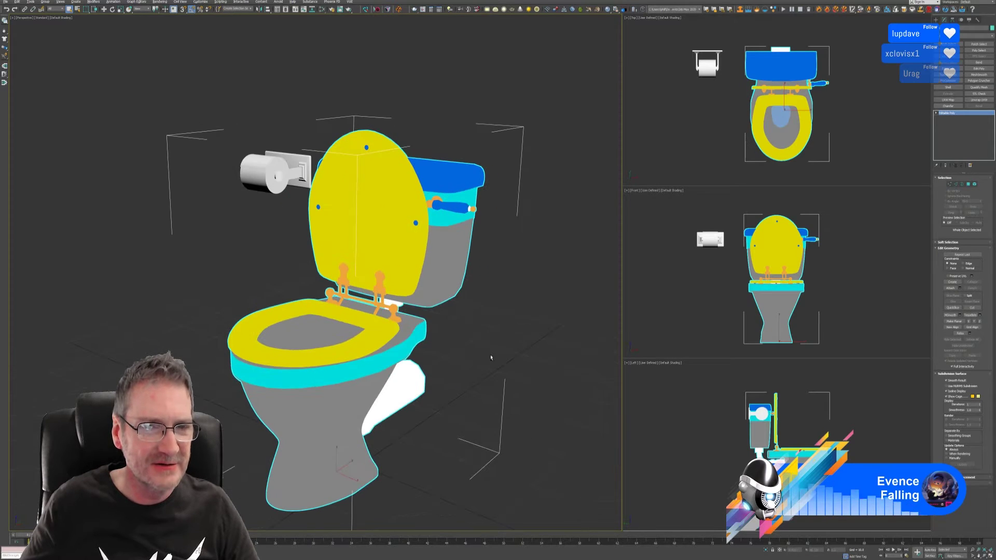
{"action": "scroll", "coordinate": [473, 226], "scroll_direction": "up", "scroll_amount": 10}
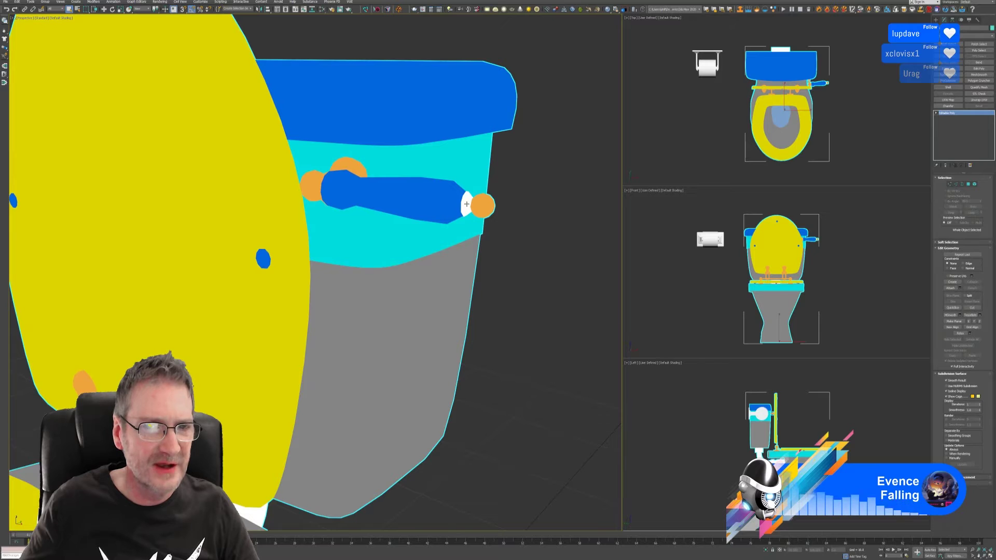
{"action": "scroll", "coordinate": [467, 204], "scroll_direction": "down", "scroll_amount": 10}
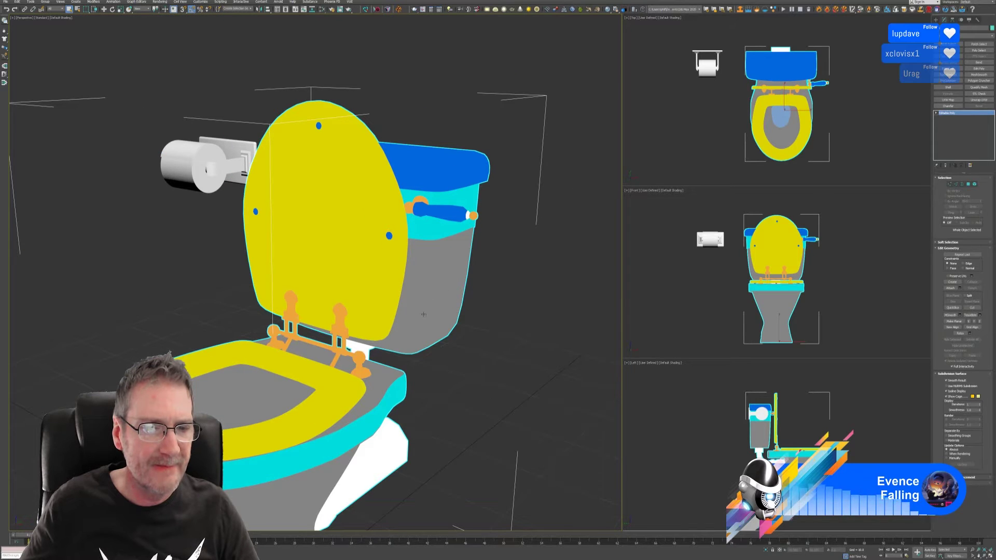
Step: Disable Vertex Channel Display in the toilet's object properties so the model returns to normal shading
{"action": "middle_click_drag", "start_coordinate": [424, 315], "coordinate": [474, 255], "text": "alt"}
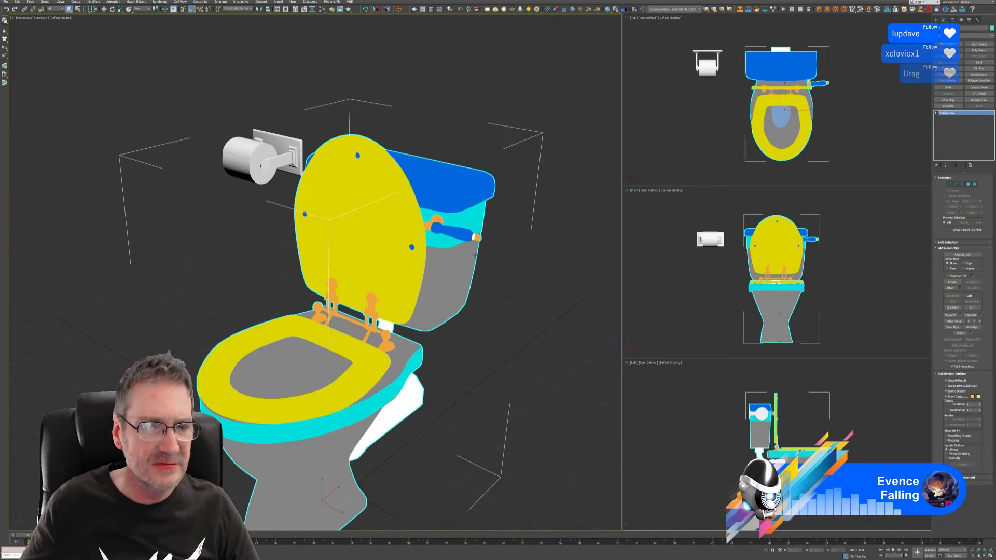
{"action": "right_click", "coordinate": [410, 262]}
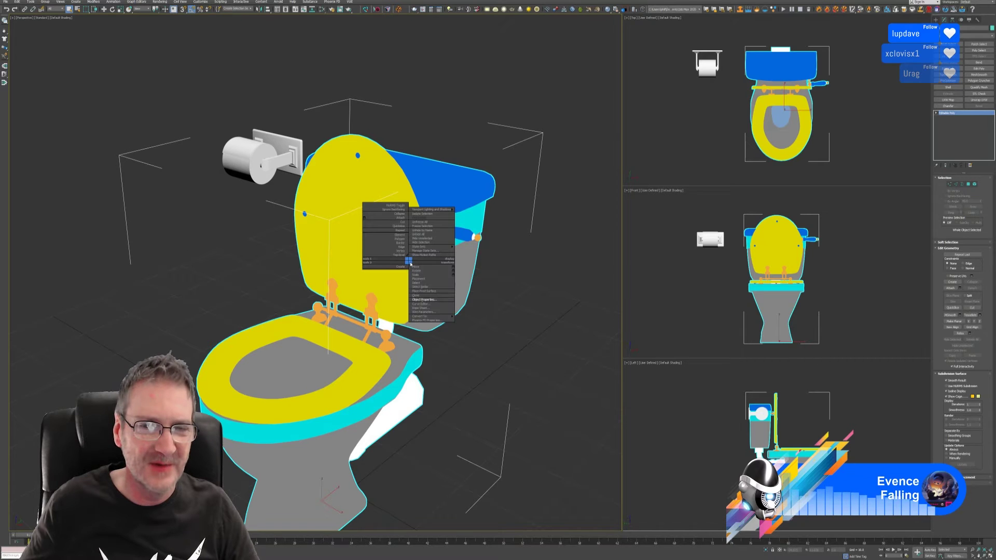
{"action": "left_click", "coordinate": [435, 298]}
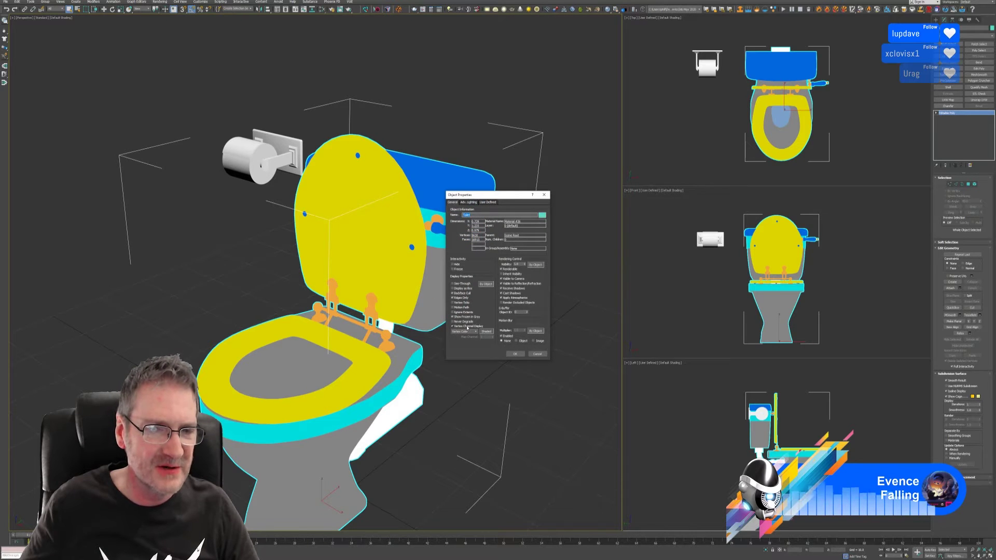
{"action": "left_click", "coordinate": [467, 327]}
{"action": "left_click", "coordinate": [515, 354]}
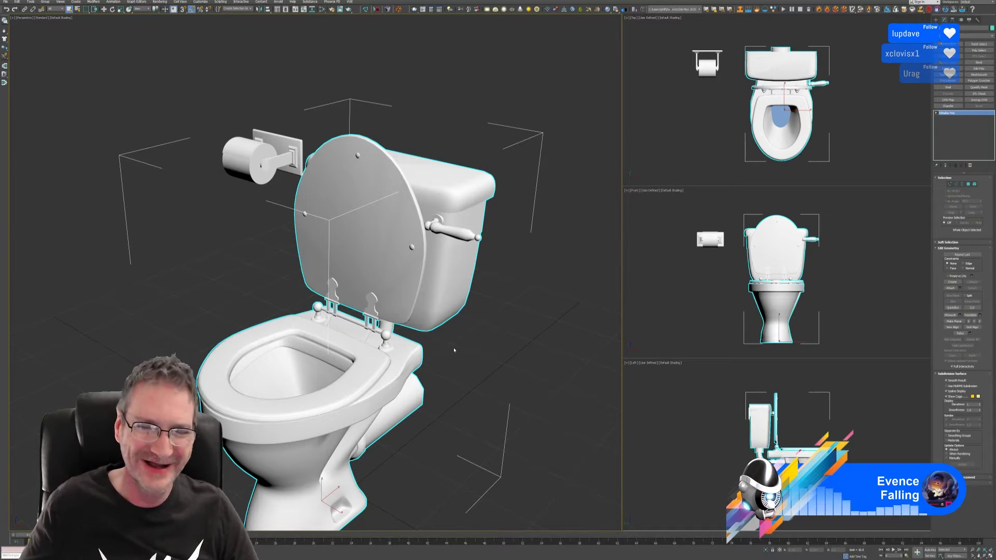
{"action": "middle_click_drag", "start_coordinate": [453, 345], "coordinate": [457, 344]}
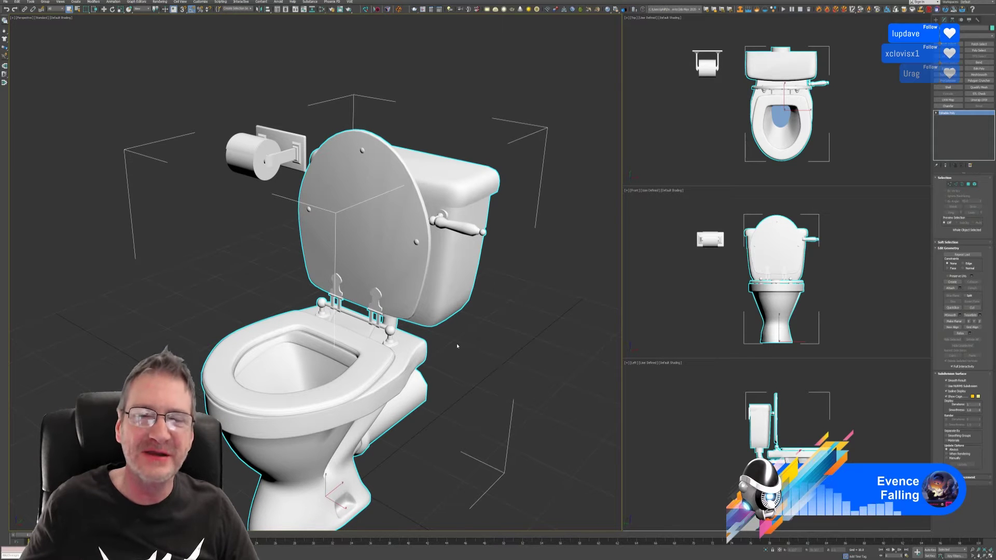
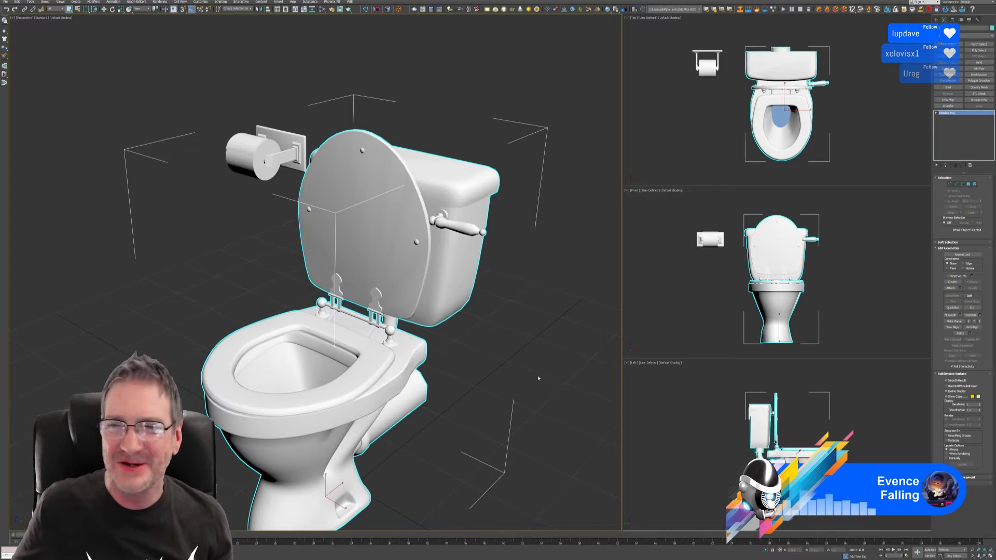
Step: In element editing, replace the selection with the flush lever's mounting plate, connecting arm, ball joint and end knob, excluding the handle
{"action": "left_click", "coordinate": [974, 185]}
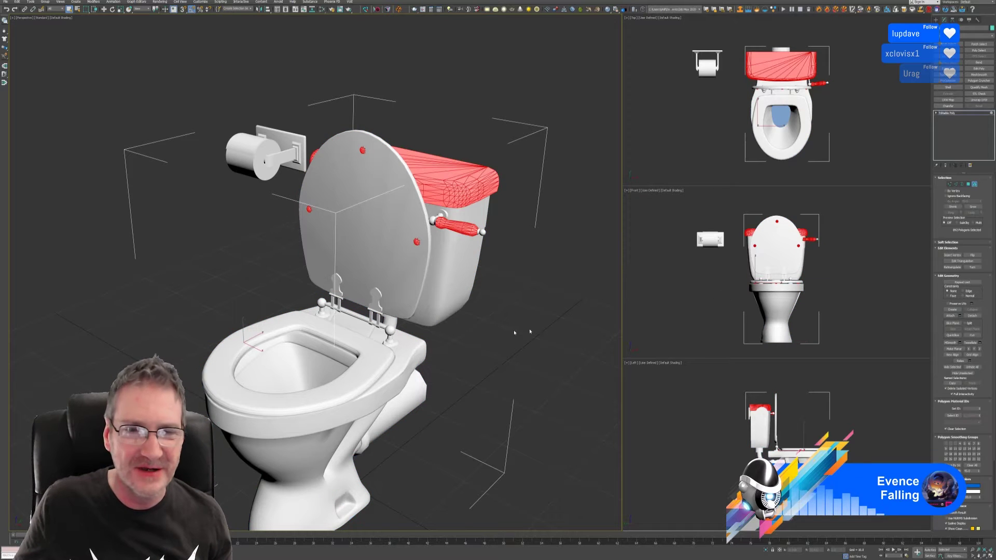
{"action": "scroll", "coordinate": [498, 248], "scroll_direction": "up", "scroll_amount": 3}
{"action": "scroll", "coordinate": [438, 250], "scroll_direction": "up", "scroll_amount": 2}
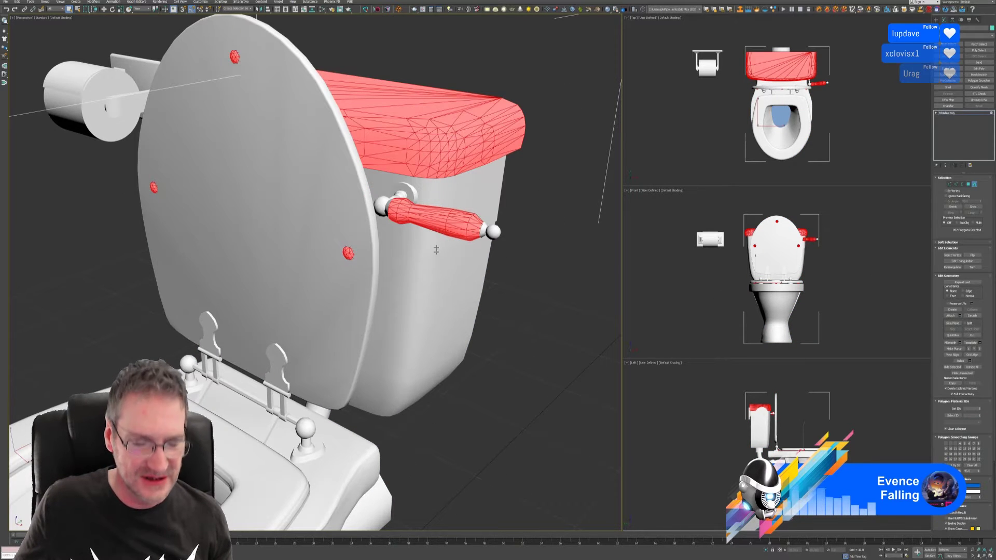
{"action": "scroll", "coordinate": [437, 250], "scroll_direction": "up", "scroll_amount": 2}
{"action": "scroll", "coordinate": [419, 243], "scroll_direction": "up", "scroll_amount": 2}
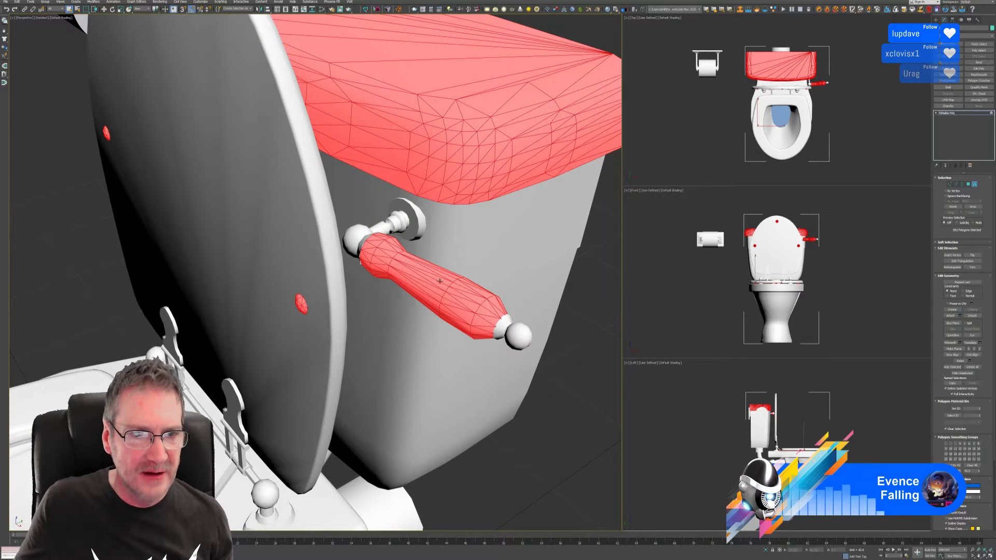
{"action": "scroll", "coordinate": [440, 280], "scroll_direction": "down", "scroll_amount": 3}
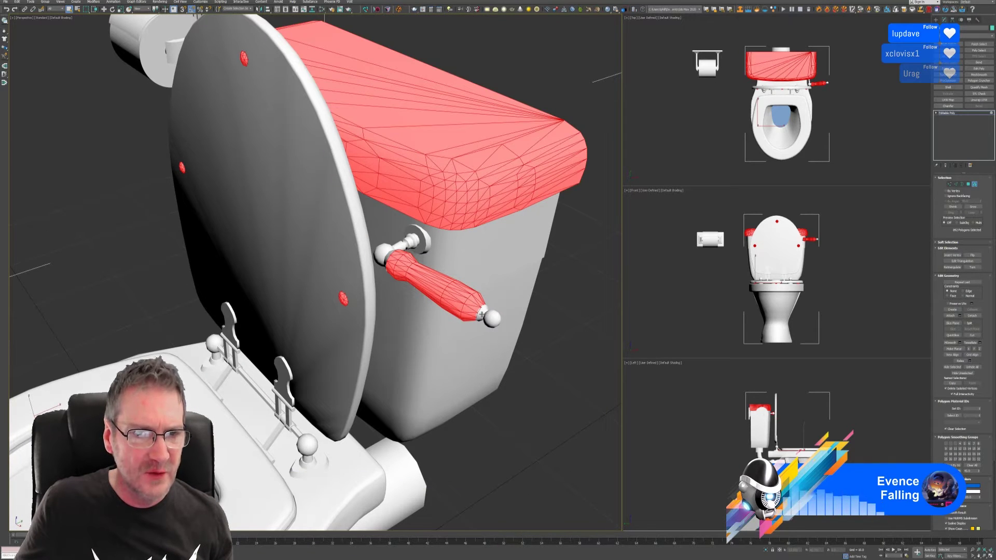
{"action": "middle_click_drag", "start_coordinate": [431, 304], "coordinate": [424, 313], "text": "alt"}
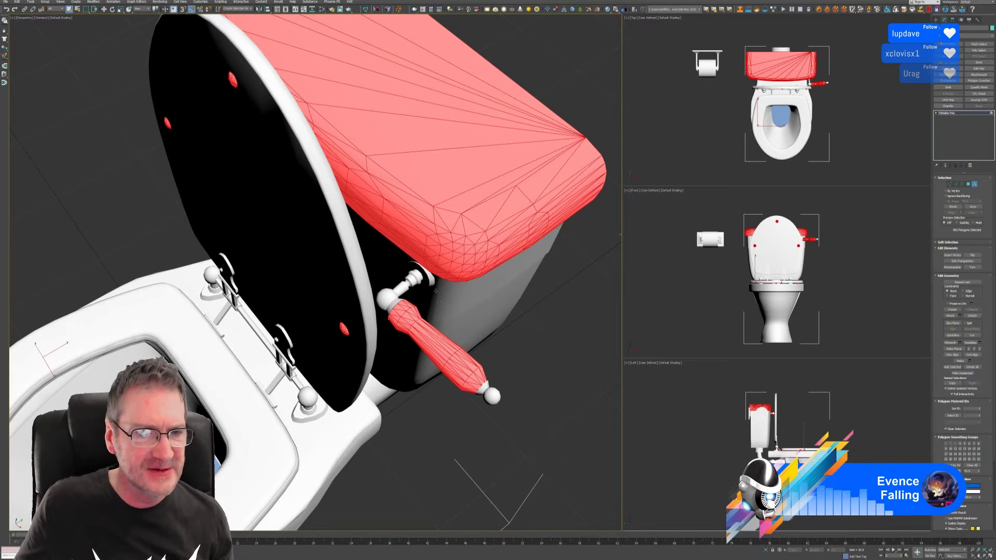
{"action": "middle_click_drag", "start_coordinate": [433, 288], "coordinate": [437, 280], "text": "alt"}
{"action": "left_click", "coordinate": [427, 252]}
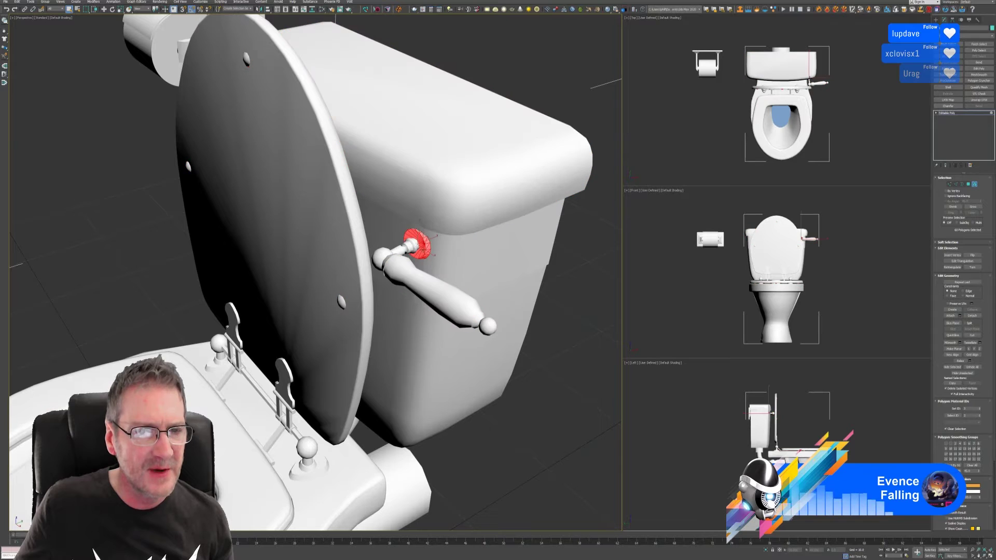
{"action": "left_click", "coordinate": [398, 251], "text": "ctrl"}
{"action": "left_click", "coordinate": [382, 259], "text": "ctrl"}
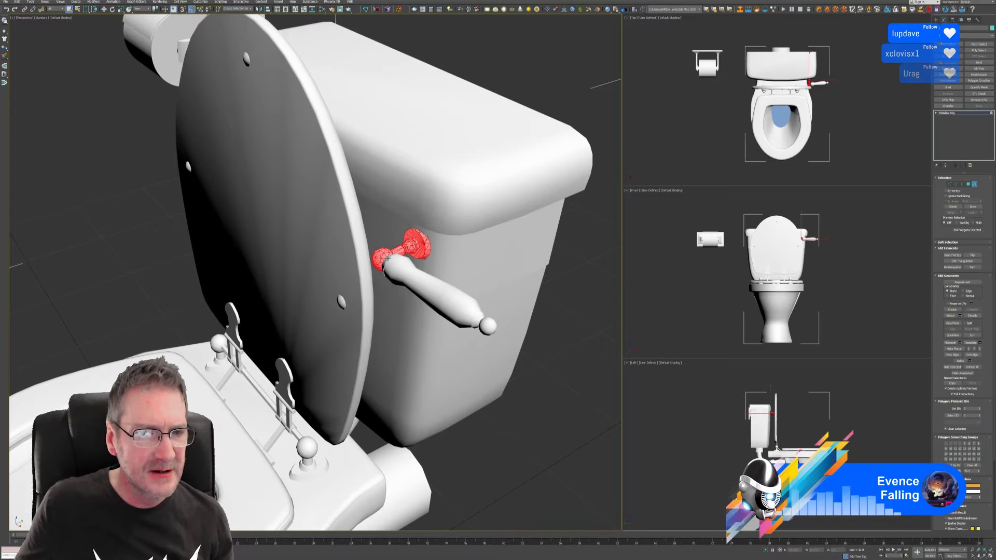
{"action": "left_click", "coordinate": [476, 324], "text": "ctrl"}
{"action": "left_click", "coordinate": [488, 325], "text": "ctrl"}
Step: Add both shaped lid hinge plates and the struts and collars of the hinge nearest the flush lever to the selection
{"action": "middle_click_drag", "start_coordinate": [487, 326], "coordinate": [540, 232], "text": "alt"}
{"action": "left_click", "coordinate": [386, 291], "text": "ctrl"}
{"action": "left_click", "coordinate": [328, 234], "text": "ctrl"}
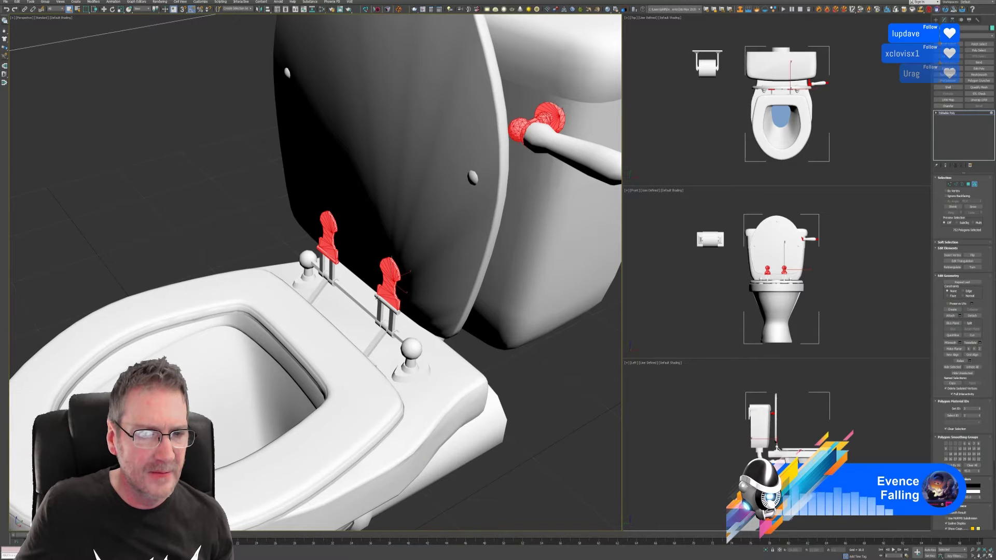
{"action": "scroll", "coordinate": [378, 314], "scroll_direction": "up", "scroll_amount": 5}
{"action": "left_click", "coordinate": [383, 306], "text": "ctrl"}
{"action": "left_click", "coordinate": [402, 331], "text": "ctrl"}
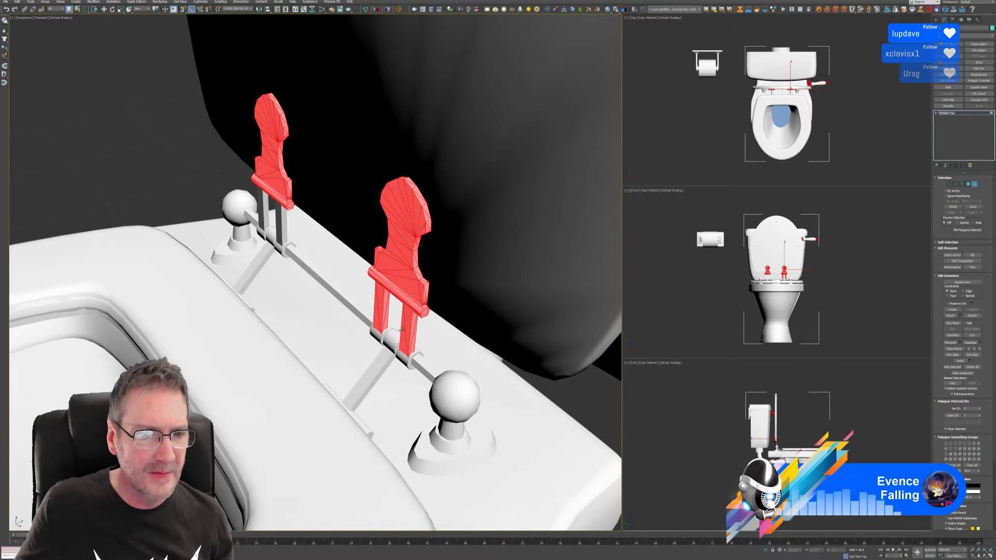
{"action": "left_click", "coordinate": [393, 337], "text": "ctrl"}
{"action": "left_click", "coordinate": [381, 335], "text": "ctrl"}
{"action": "left_click", "coordinate": [410, 358], "text": "ctrl"}
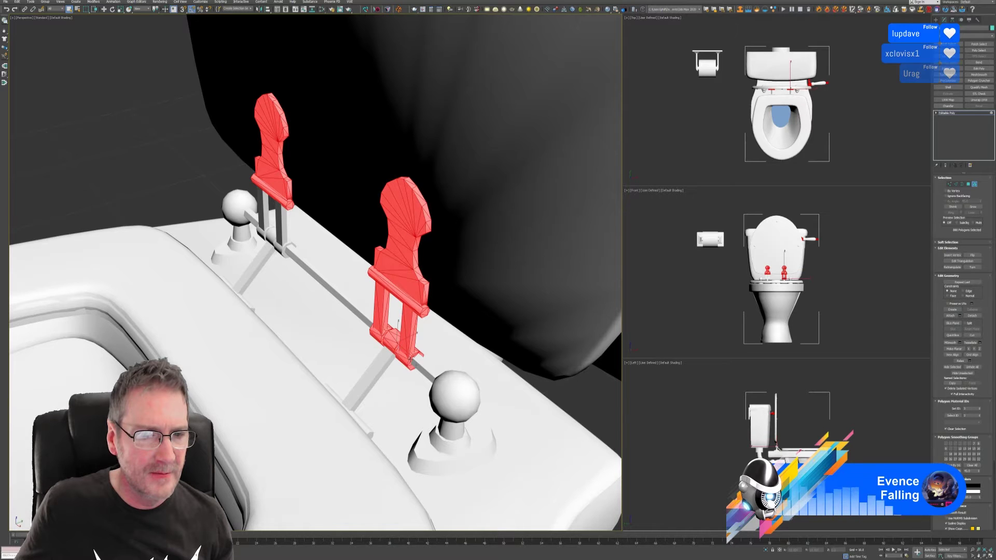
Step: Add the hinge rod, the lever-side ball and diagonal arm, and the far hinge's struts and collars to the element selection
{"action": "left_click", "coordinate": [419, 365], "text": "ctrl"}
{"action": "left_click", "coordinate": [442, 389], "text": "ctrl"}
{"action": "left_click", "coordinate": [382, 371], "text": "ctrl"}
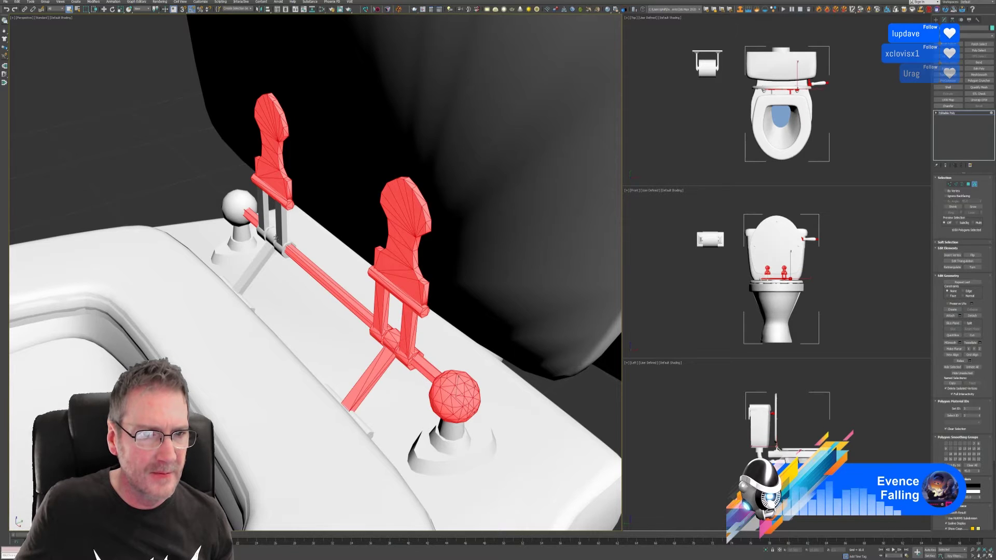
{"action": "left_click", "coordinate": [280, 223], "text": "ctrl"}
{"action": "left_click", "coordinate": [263, 212], "text": "ctrl"}
{"action": "left_click", "coordinate": [270, 236], "text": "ctrl"}
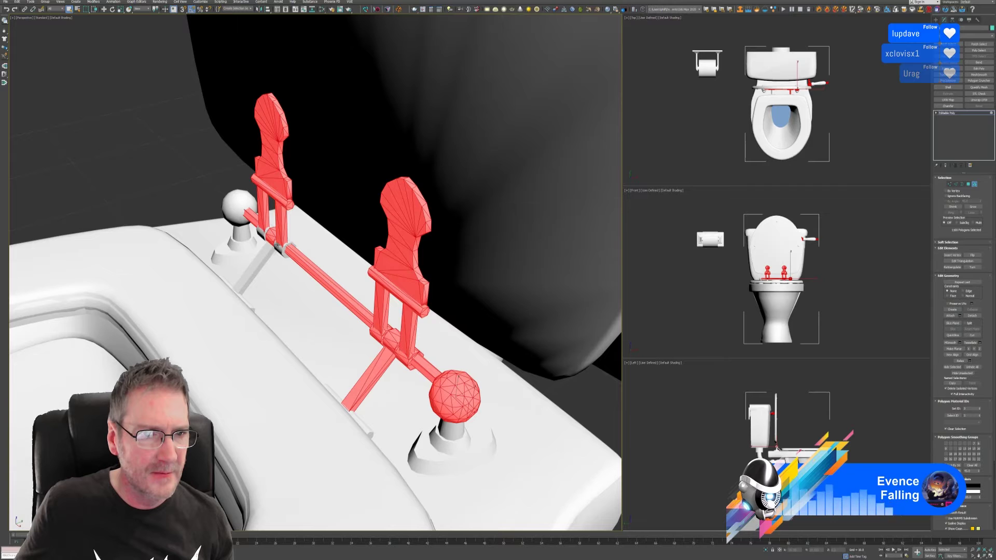
{"action": "left_click", "coordinate": [281, 249], "text": "ctrl"}
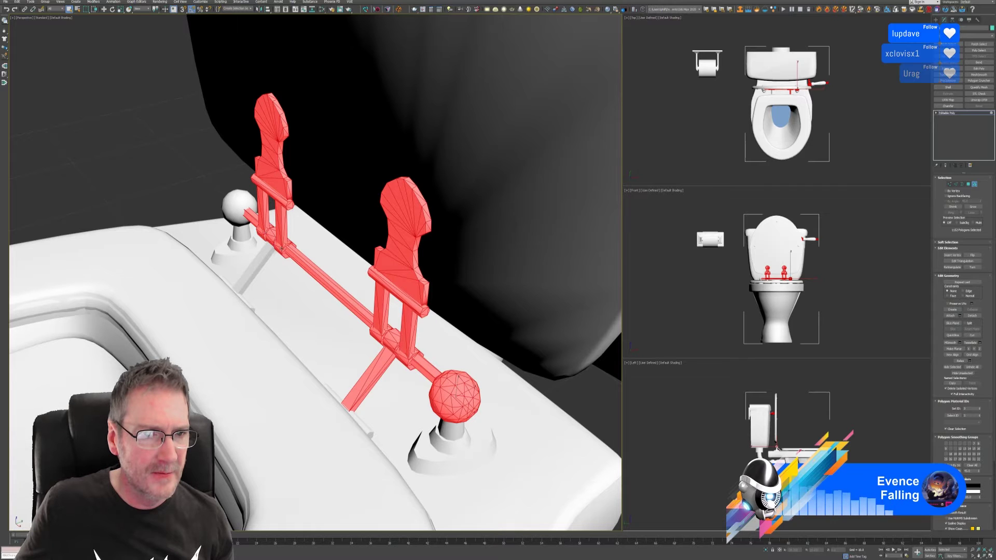
Step: Add the far hinge's ball and diagonal arm, plus the stems and flared bases of both hinge posts, to the selection
{"action": "left_click", "coordinate": [247, 206], "text": "ctrl"}
{"action": "left_click", "coordinate": [240, 233], "text": "ctrl"}
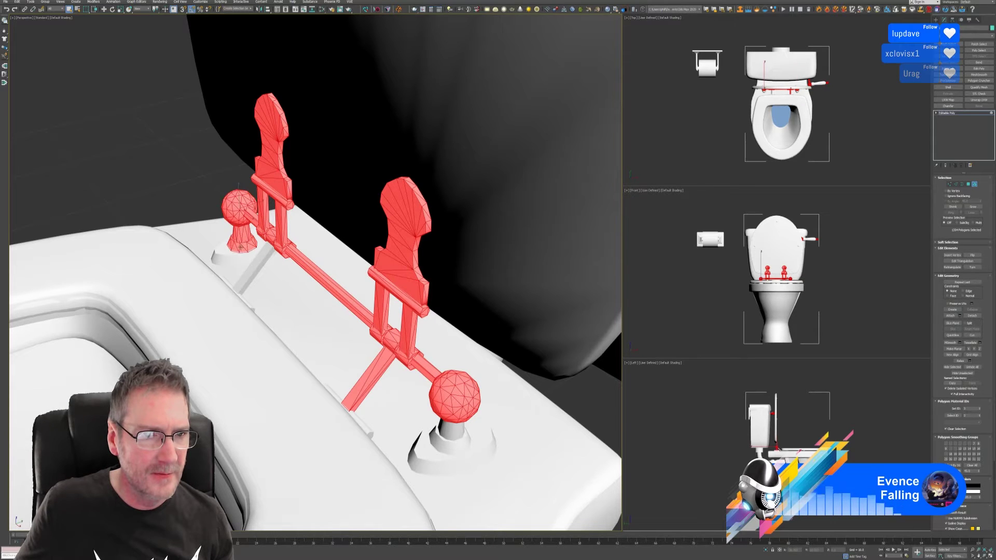
{"action": "left_click", "coordinate": [235, 255], "text": "ctrl"}
{"action": "left_click", "coordinate": [256, 269], "text": "ctrl"}
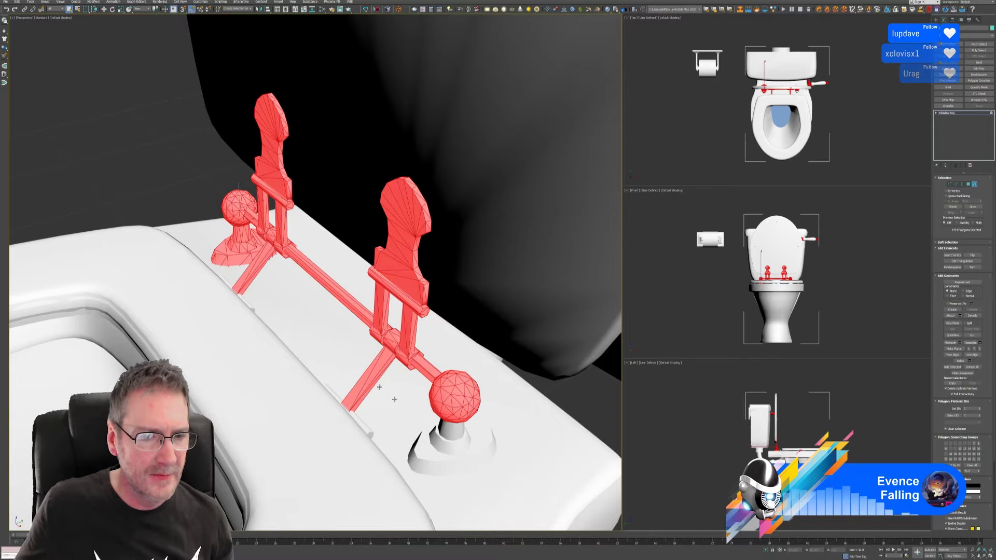
{"action": "left_click", "coordinate": [449, 434], "text": "ctrl"}
{"action": "left_click", "coordinate": [448, 447], "text": "ctrl"}
{"action": "left_click", "coordinate": [457, 464], "text": "ctrl"}
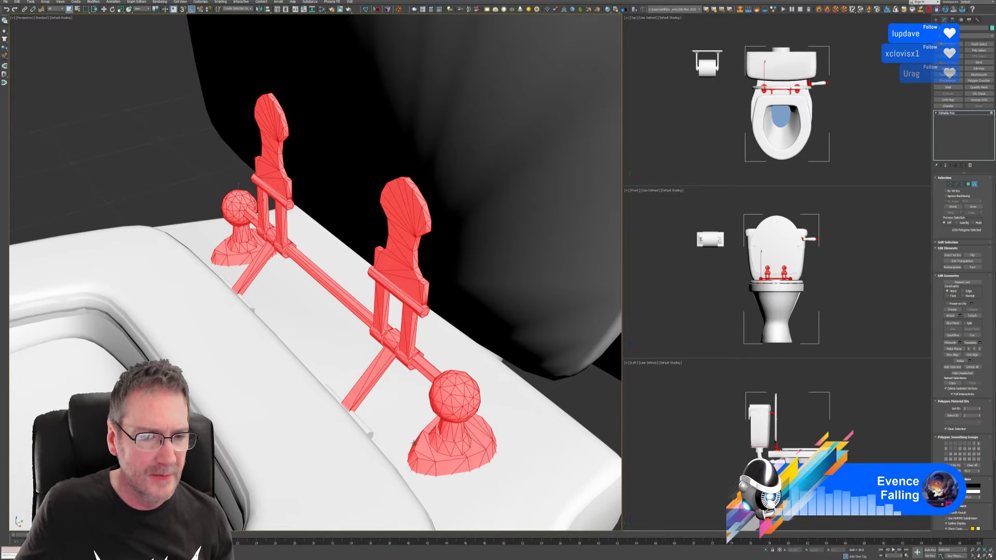
Step: Add the small pins and brackets where both diagonal hinge arms meet the back of the seat to the selection
{"action": "middle_click_drag", "start_coordinate": [457, 464], "coordinate": [380, 428], "text": "alt"}
{"action": "left_click", "coordinate": [326, 297], "text": "ctrl"}
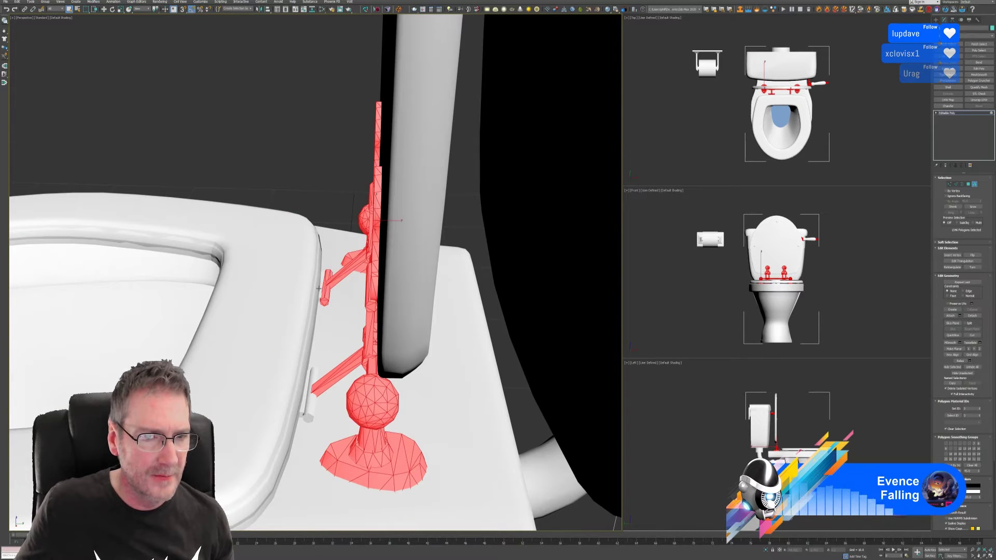
{"action": "left_click", "coordinate": [319, 288], "text": "ctrl"}
{"action": "left_click", "coordinate": [311, 400], "text": "ctrl"}
{"action": "left_click", "coordinate": [317, 412], "text": "ctrl"}
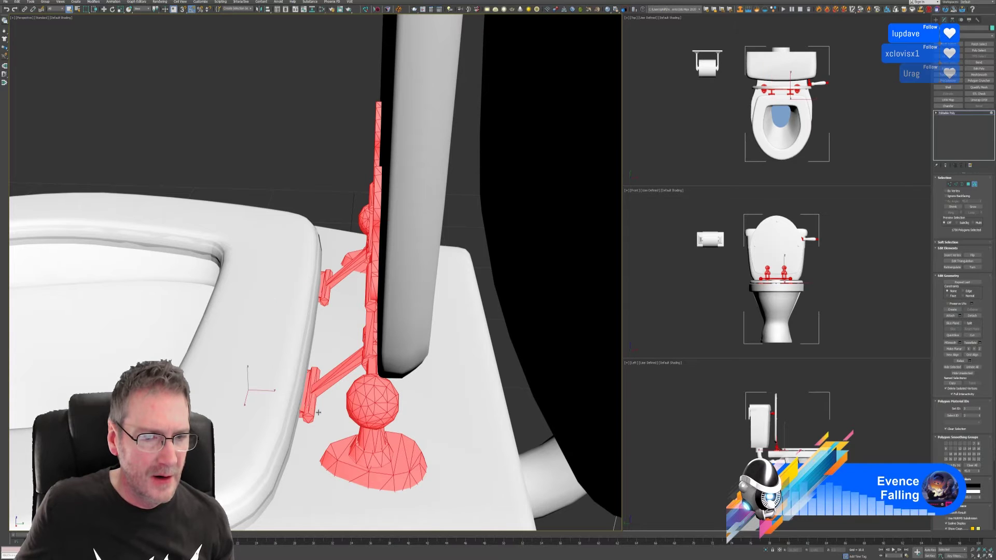
Step: Set the vertex colour of the selected hinge parts and flush lever fittings to dark orange
{"action": "scroll", "coordinate": [319, 413], "scroll_direction": "down", "scroll_amount": 6}
{"action": "middle_click_drag", "start_coordinate": [319, 413], "coordinate": [391, 402], "text": "alt"}
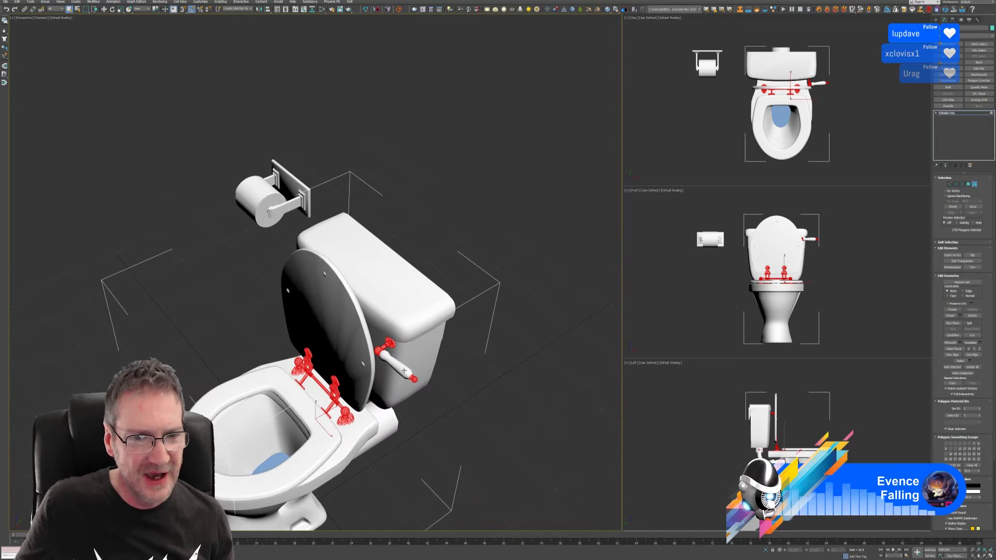
{"action": "scroll", "coordinate": [404, 370], "scroll_direction": "up", "scroll_amount": 4}
{"action": "mouse_move", "coordinate": [363, 353]}
{"action": "middle_mouse_down", "text": "alt"}
{"action": "mouse_move", "coordinate": [330, 320]}
{"action": "mouse_move", "coordinate": [381, 341]}
{"action": "mouse_move", "coordinate": [354, 343]}
{"action": "middle_mouse_up", "text": "alt"}
{"action": "scroll", "coordinate": [382, 343], "scroll_direction": "down", "scroll_amount": 2}
{"action": "scroll", "coordinate": [382, 343], "scroll_direction": "down", "scroll_amount": 2}
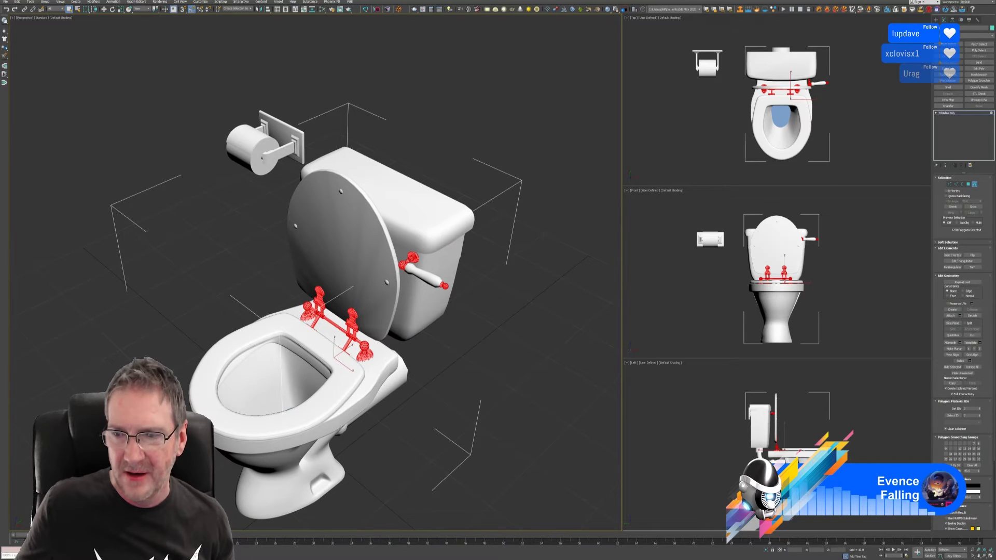
{"action": "left_click", "coordinate": [973, 488]}
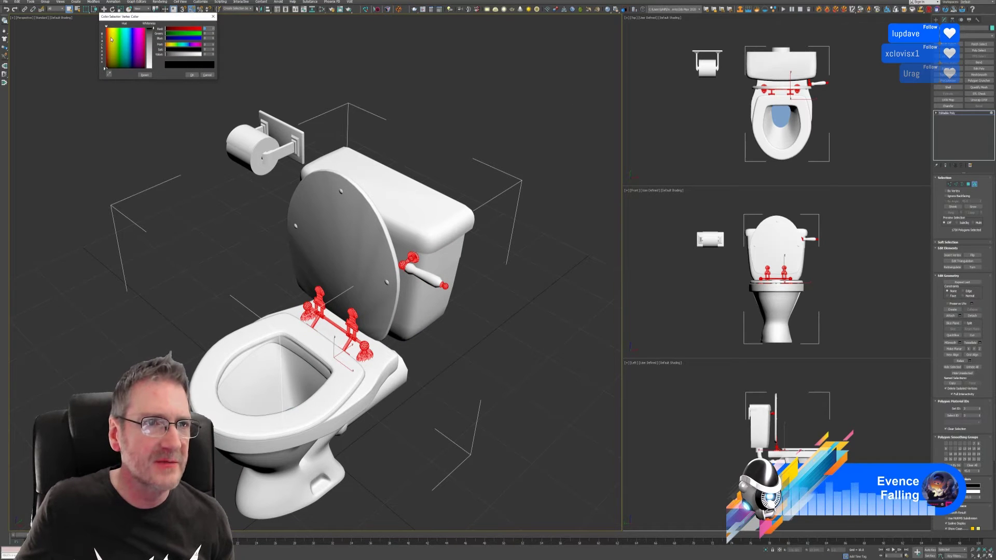
{"action": "left_click_drag", "start_coordinate": [112, 57], "coordinate": [178, 53]}
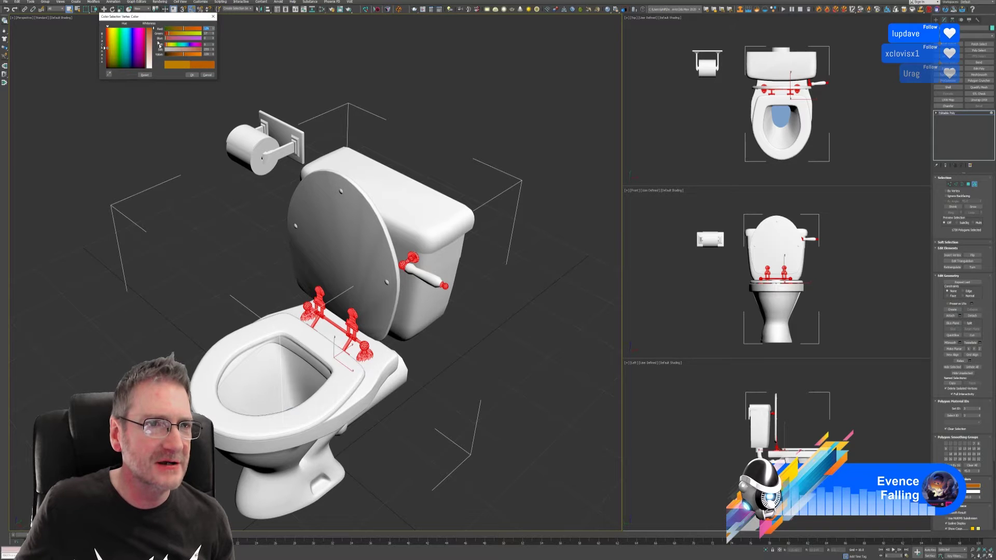
{"action": "left_click", "coordinate": [191, 75]}
Step: Replace the element selection with the flush pipe and its connectors below the cistern and the waste outlet pipe behind the bowl
{"action": "middle_click_drag", "start_coordinate": [461, 312], "coordinate": [425, 371]}
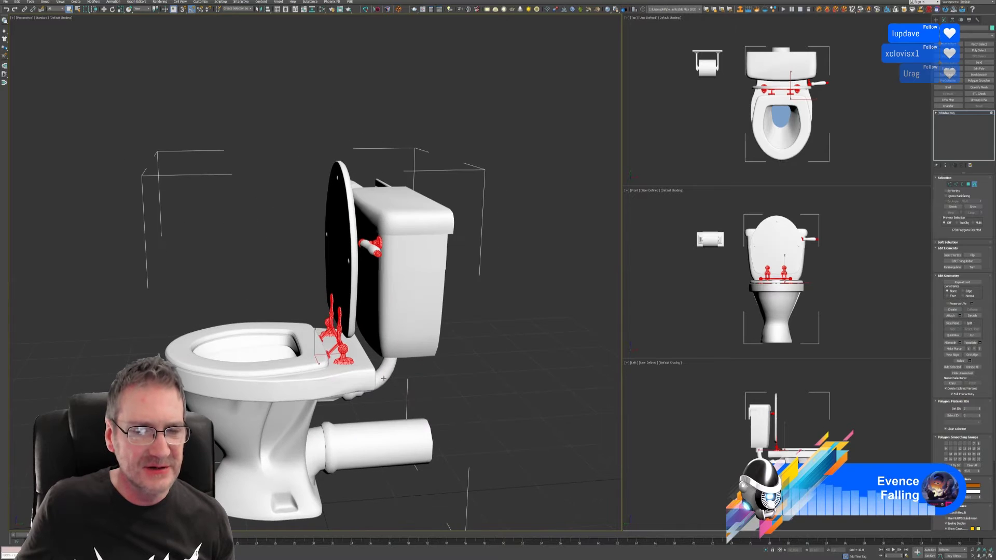
{"action": "middle_click_drag", "start_coordinate": [388, 429], "coordinate": [431, 386], "text": "alt"}
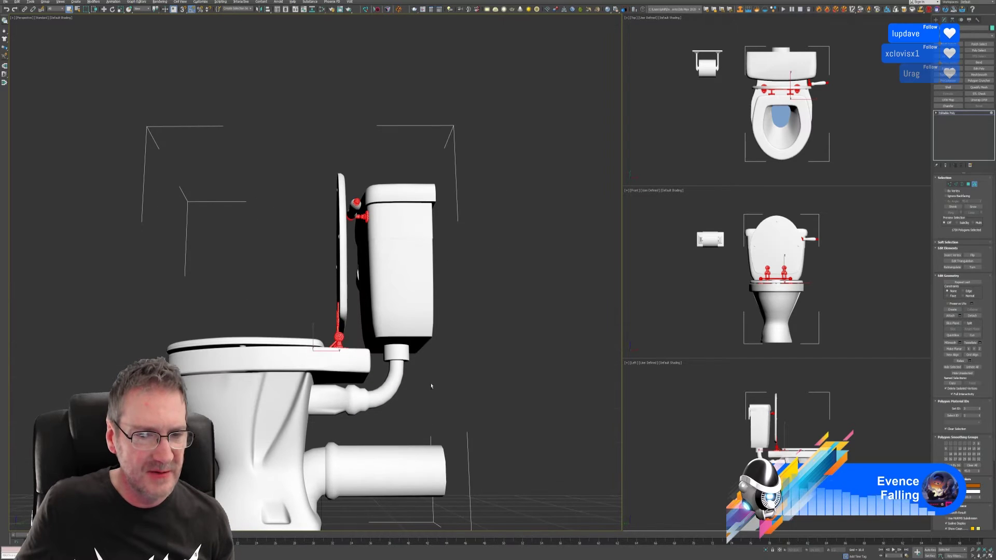
{"action": "left_click", "coordinate": [347, 399]}
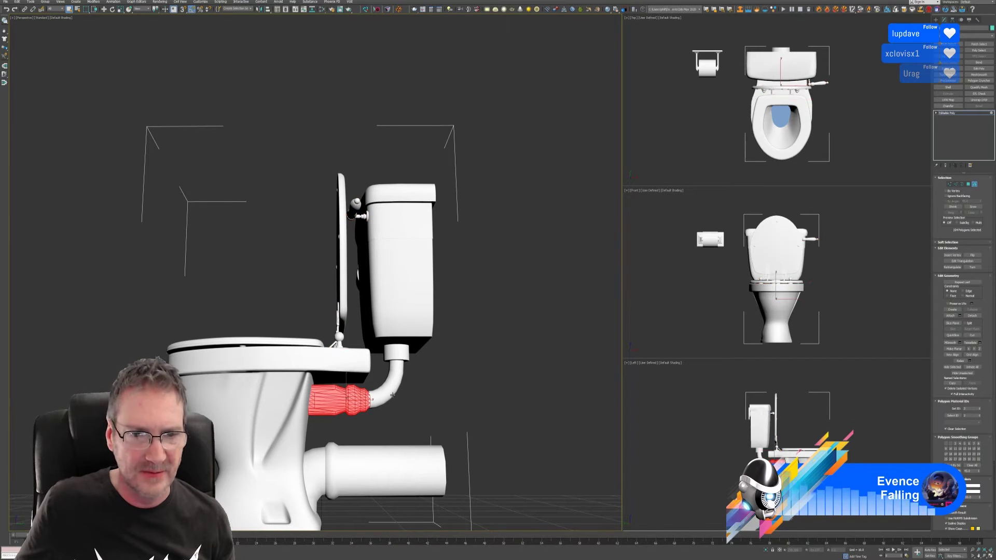
{"action": "left_click", "coordinate": [334, 464], "text": "ctrl"}
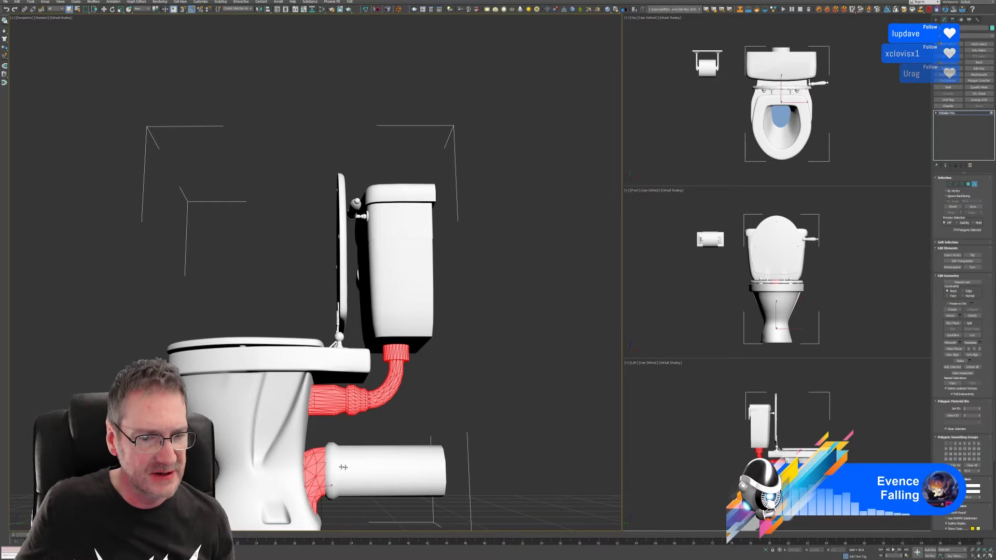
{"action": "middle_click_drag", "start_coordinate": [376, 461], "coordinate": [421, 430], "text": "alt"}
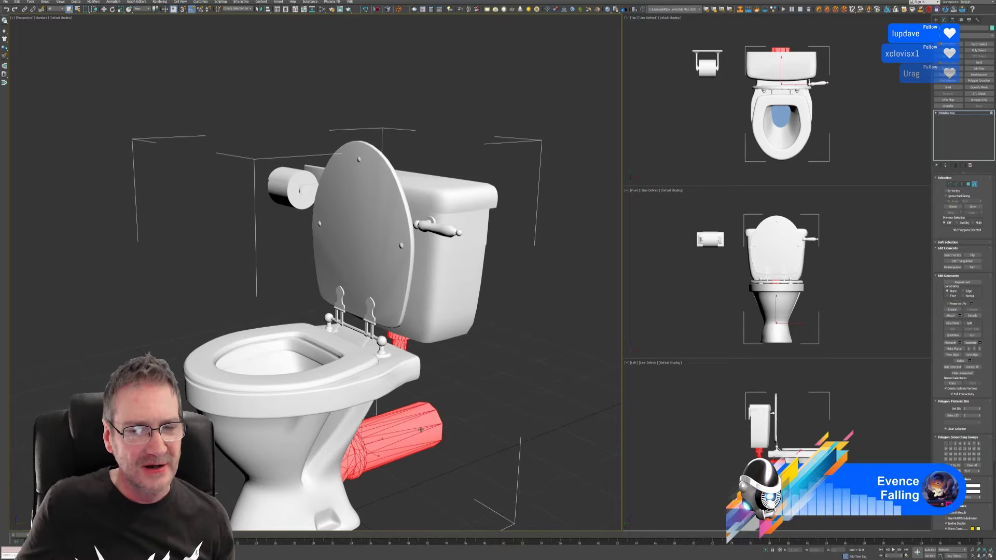
Step: Set the vertex colour of the selected flush pipe, connectors and waste outlet pipe to green
{"action": "left_click", "coordinate": [974, 488]}
{"action": "left_click", "coordinate": [121, 26]}
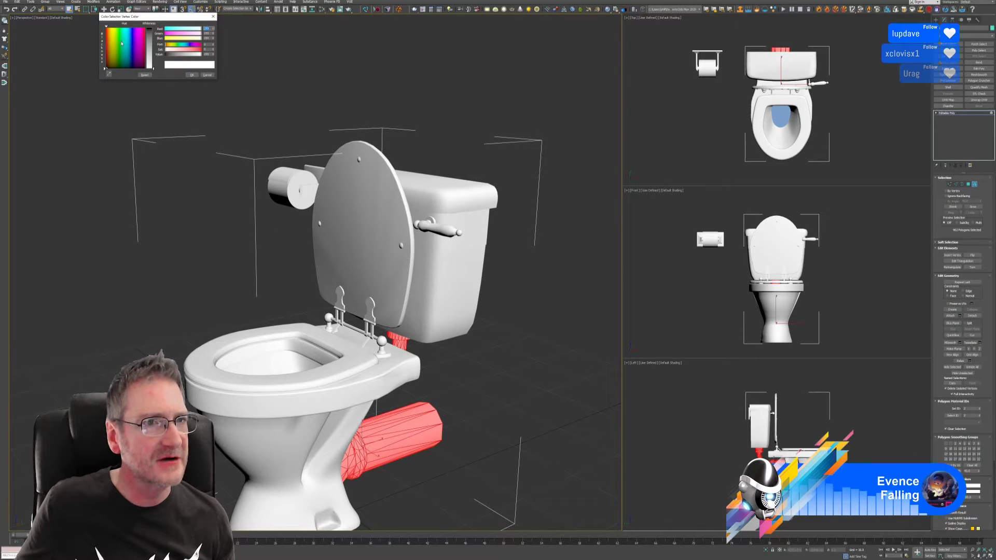
{"action": "left_click_drag", "start_coordinate": [151, 68], "coordinate": [156, 29]}
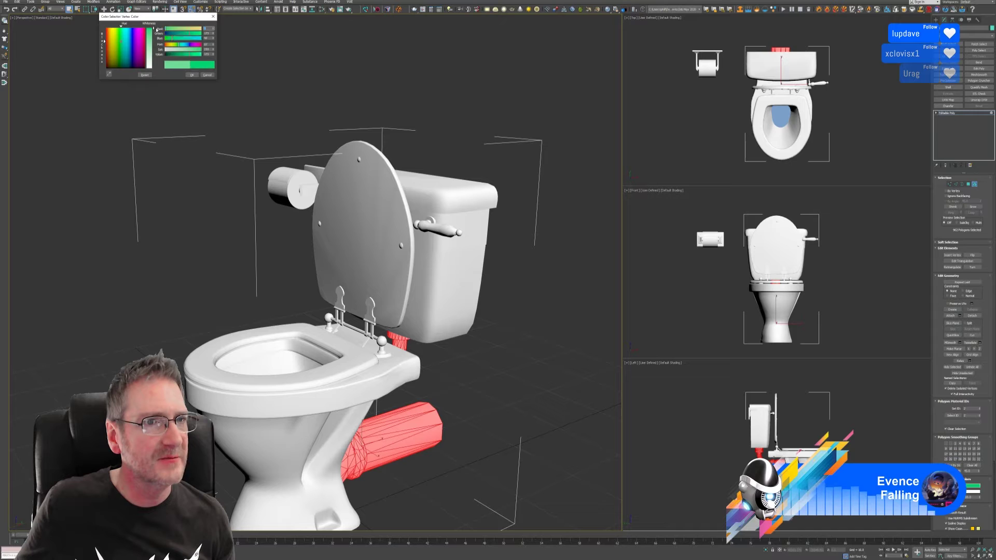
{"action": "left_click", "coordinate": [191, 76]}
Step: Leave element editing and enable Vertex Channel Display with Vertex Color for the whole toilet in its object properties
{"action": "middle_click_drag", "start_coordinate": [527, 278], "coordinate": [507, 289], "text": "alt"}
{"action": "scroll", "coordinate": [529, 265], "scroll_direction": "down", "scroll_amount": 3}
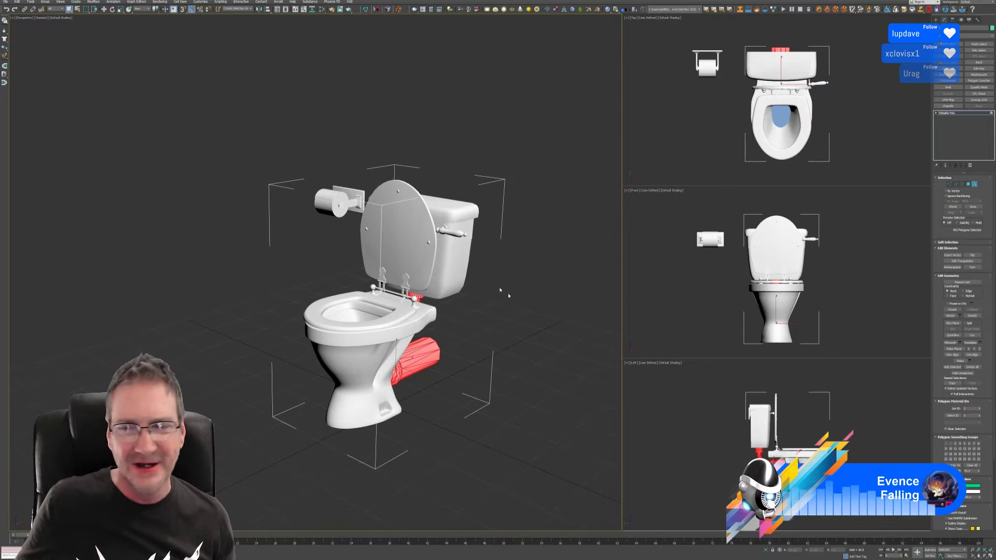
{"action": "left_click", "coordinate": [974, 184]}
{"action": "right_click", "coordinate": [417, 324]}
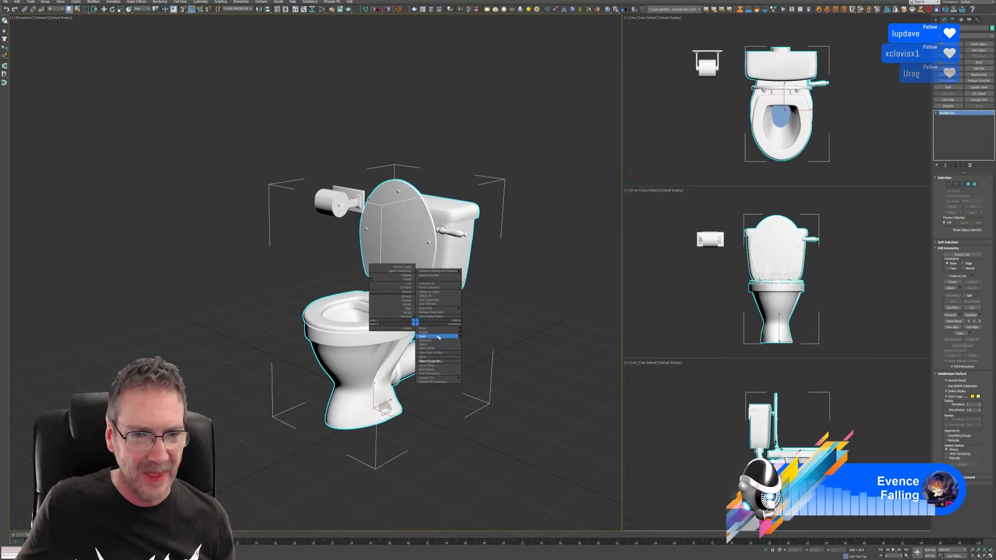
{"action": "left_click", "coordinate": [439, 359]}
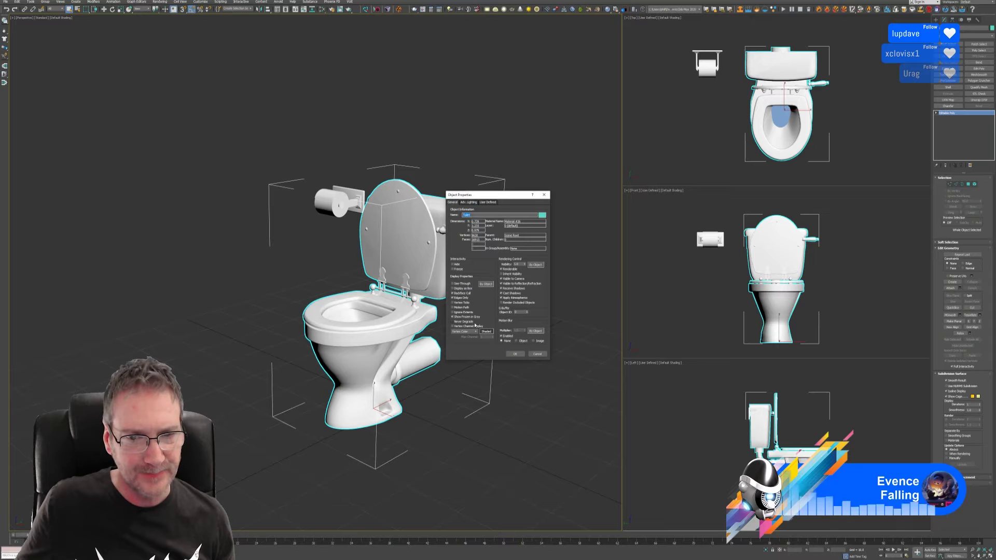
{"action": "left_click", "coordinate": [474, 327]}
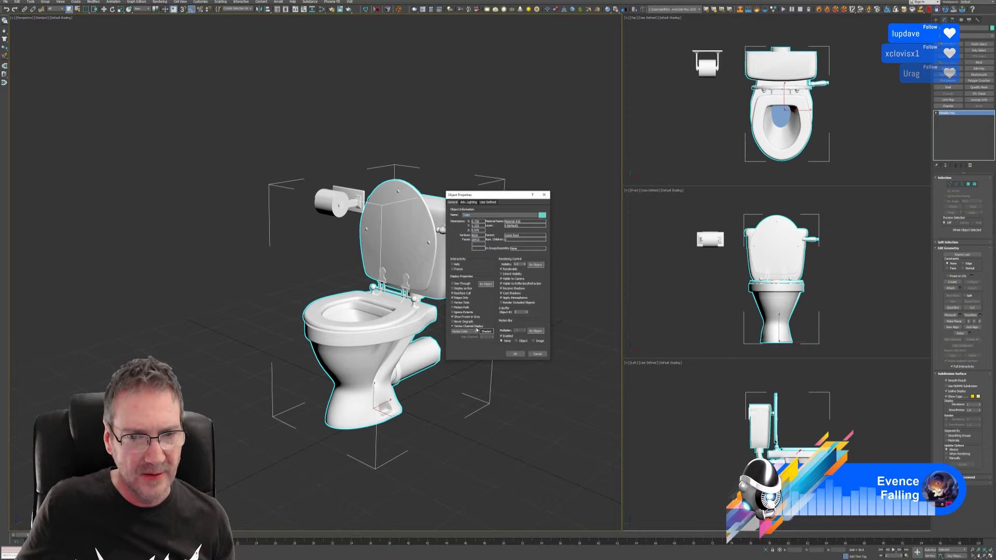
{"action": "left_click", "coordinate": [516, 353]}
Step: Inspect the vertex colours on the toilet's hinges, seat, flush lever and bowl up close and from a distance
{"action": "middle_click_drag", "start_coordinate": [484, 344], "coordinate": [454, 321], "text": "alt"}
{"action": "scroll", "coordinate": [454, 321], "scroll_direction": "up", "scroll_amount": 10}
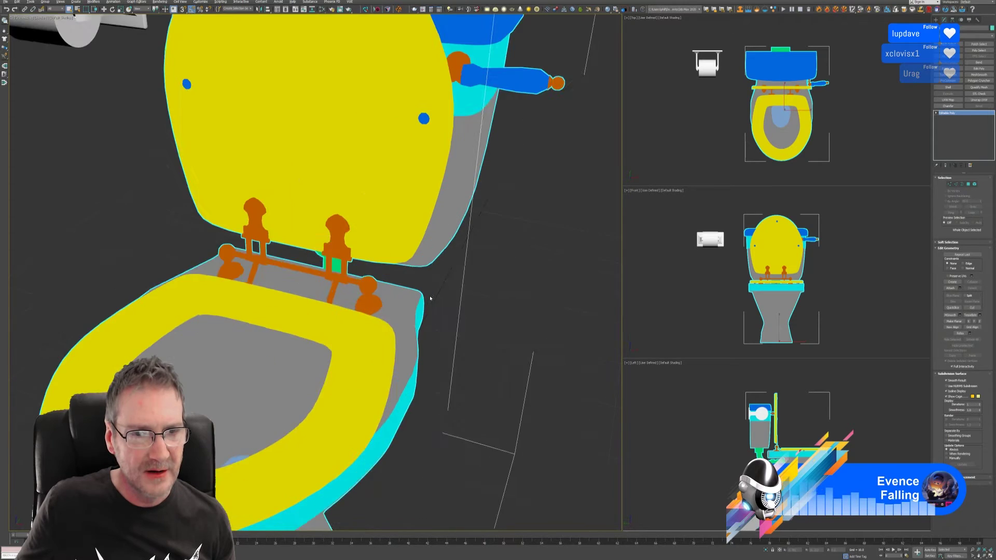
{"action": "middle_click_drag", "start_coordinate": [395, 280], "coordinate": [444, 292], "text": "alt"}
{"action": "scroll", "coordinate": [418, 278], "scroll_direction": "down", "scroll_amount": 5}
{"action": "scroll", "coordinate": [472, 297], "scroll_direction": "down", "scroll_amount": 3}
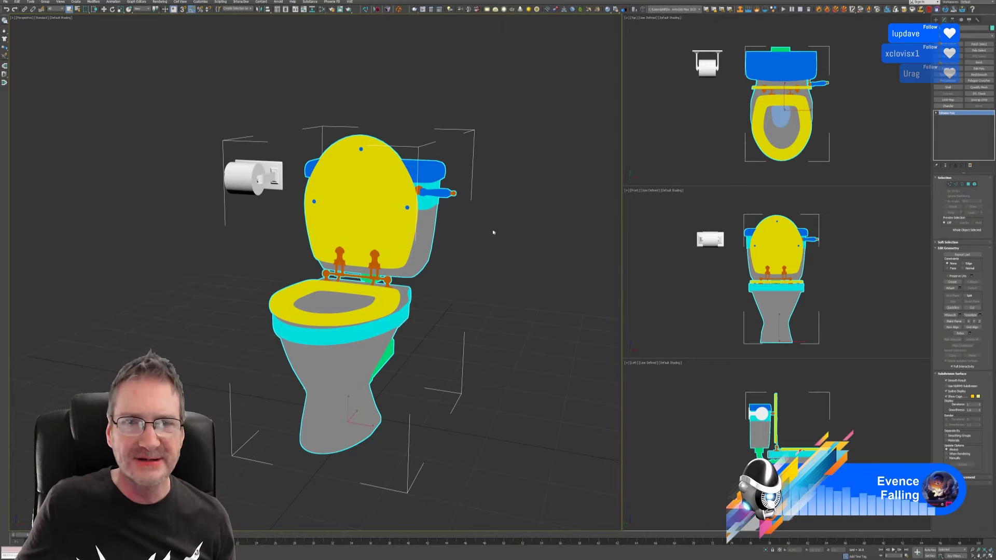
{"action": "middle_click_drag", "start_coordinate": [493, 229], "coordinate": [493, 210], "text": "alt"}
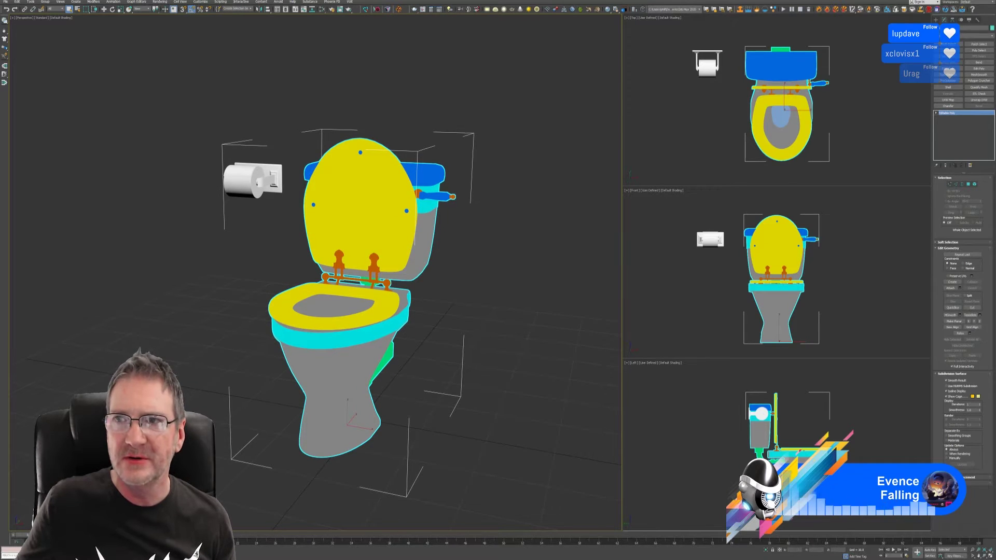
Step: Start exporting only the selected toilet and set the destination to the Toilet folder inside the Chosen folder
{"action": "left_click", "coordinate": [5, 1]}
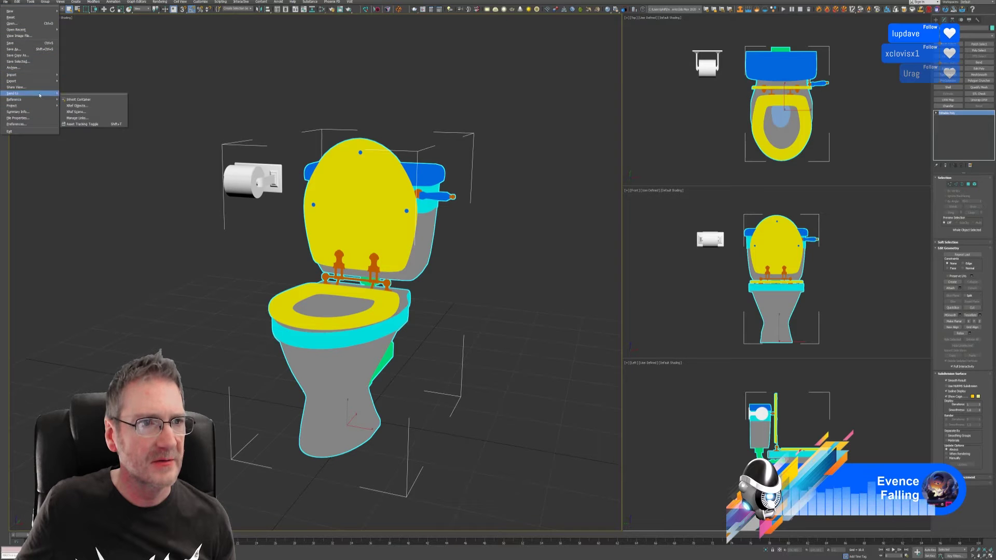
{"action": "mouse_move", "coordinate": [31, 81]}
{"action": "left_click", "coordinate": [91, 88]}
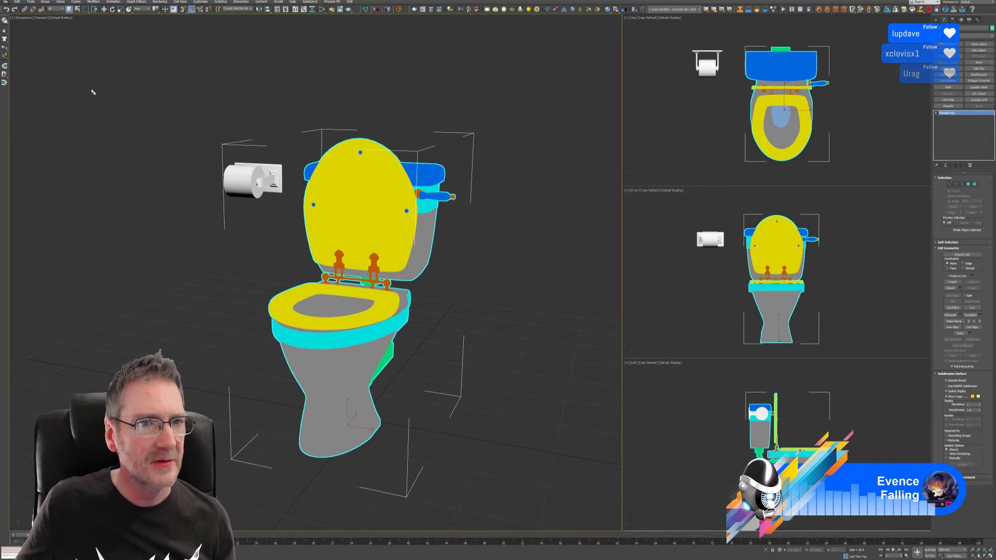
{"action": "left_click", "coordinate": [273, 64]}
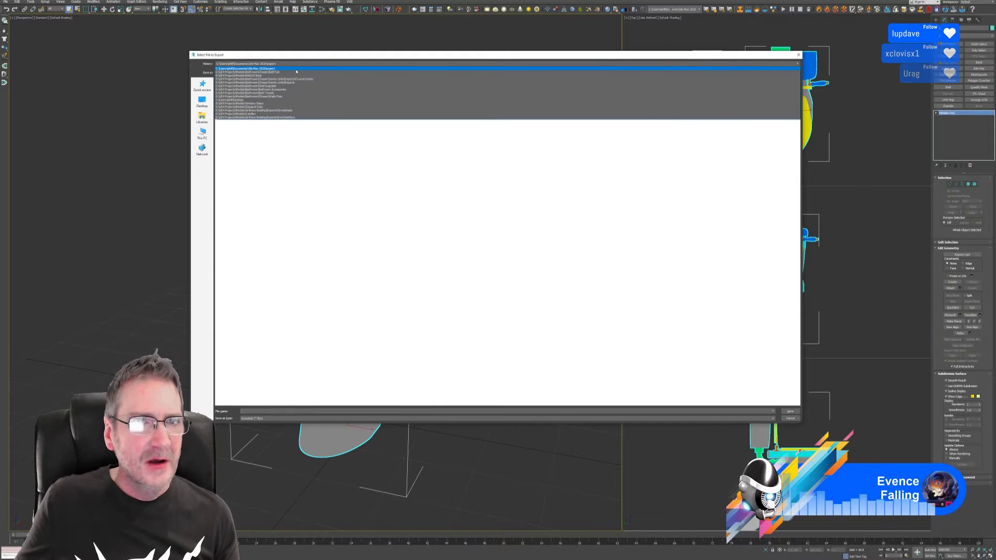
{"action": "left_click", "coordinate": [290, 73]}
{"action": "left_click", "coordinate": [295, 73]}
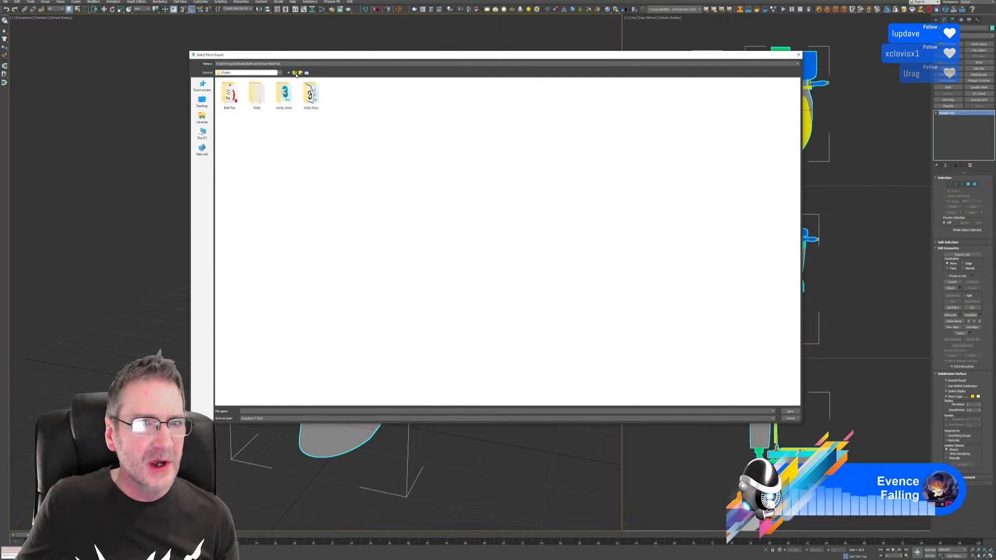
{"action": "key", "text": "Return"}
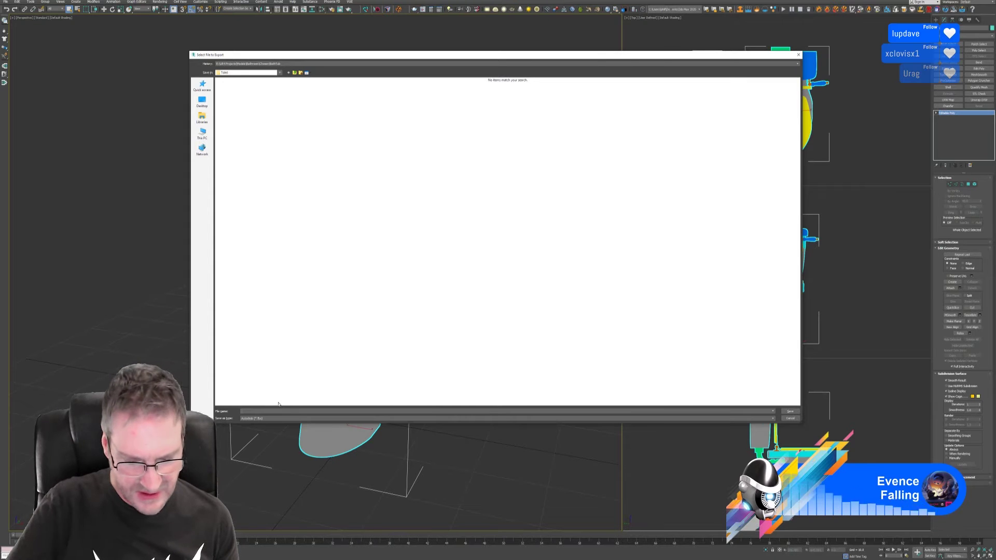
Step: Name the export file Toilet and export it as FBX with the current export options
{"action": "type", "text": "Toilet"}
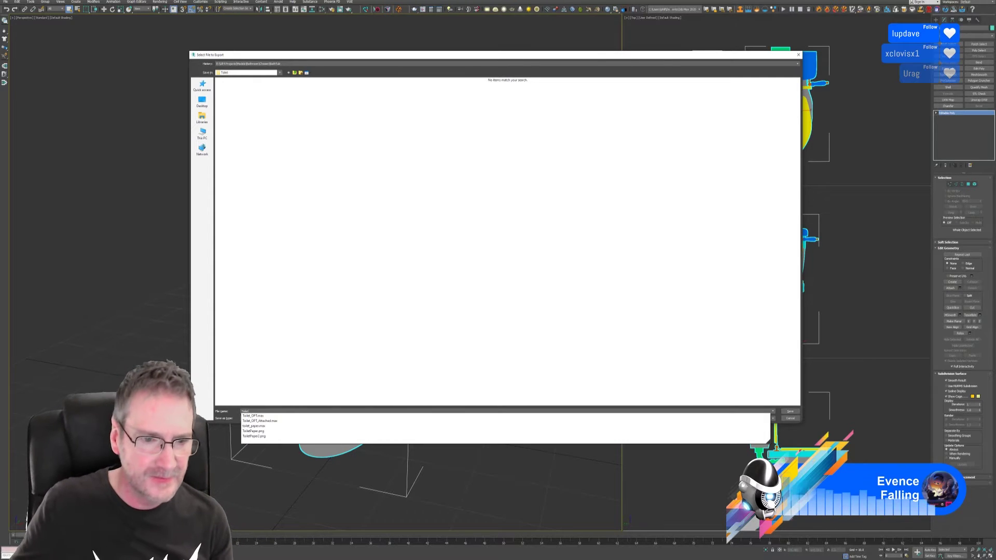
{"action": "left_click", "coordinate": [555, 308]}
{"action": "left_click", "coordinate": [789, 412]}
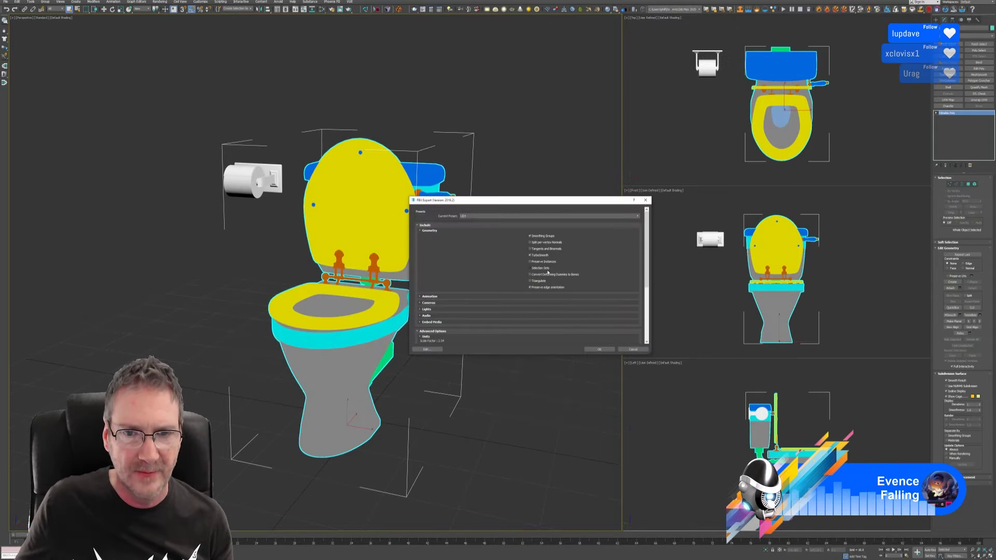
{"action": "left_click", "coordinate": [598, 350]}
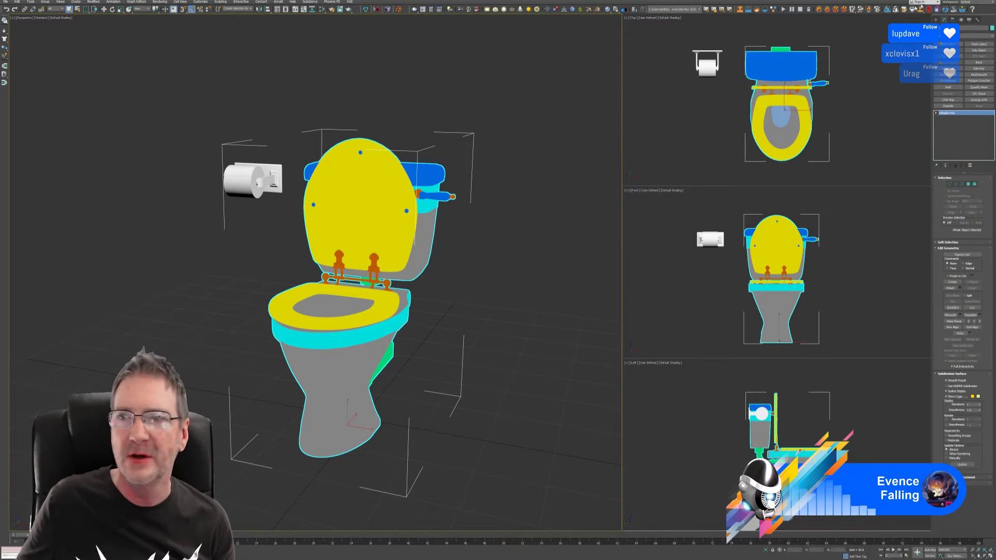
Step: Switch to the browser, open The House In The Hollow site from the PhilDoes3D homepage and read its story section
{"action": "key", "text": "super+d"}
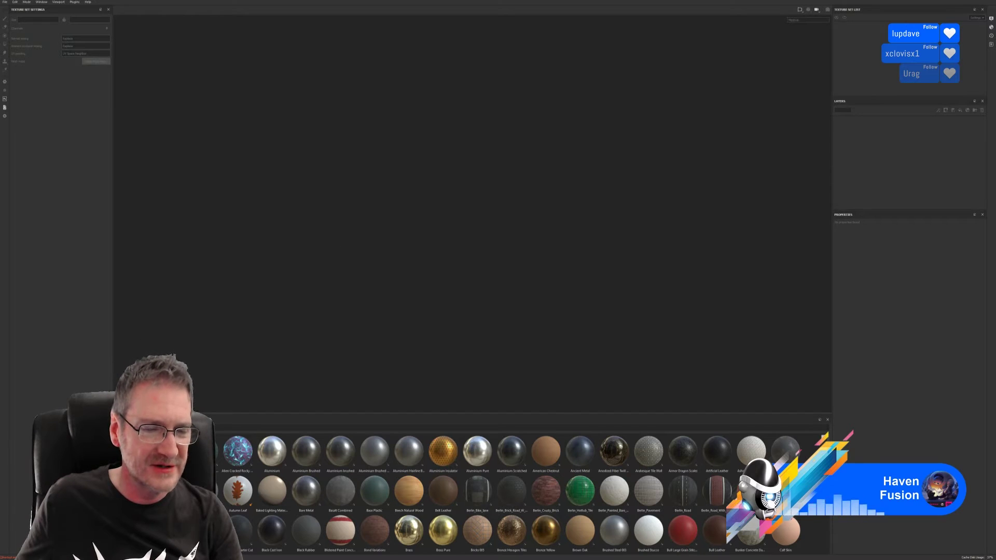
{"action": "key", "text": "alt+Tab"}
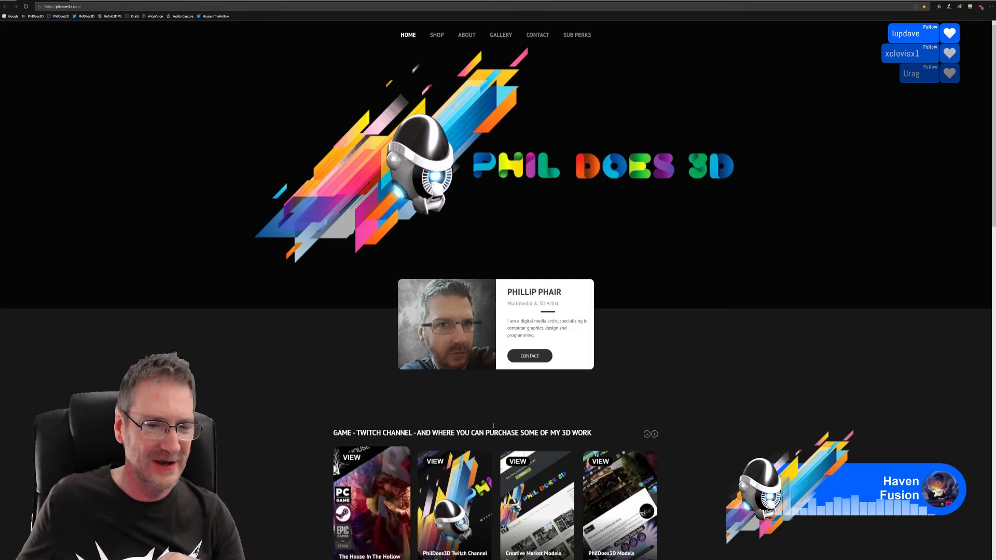
{"action": "left_click", "coordinate": [355, 462]}
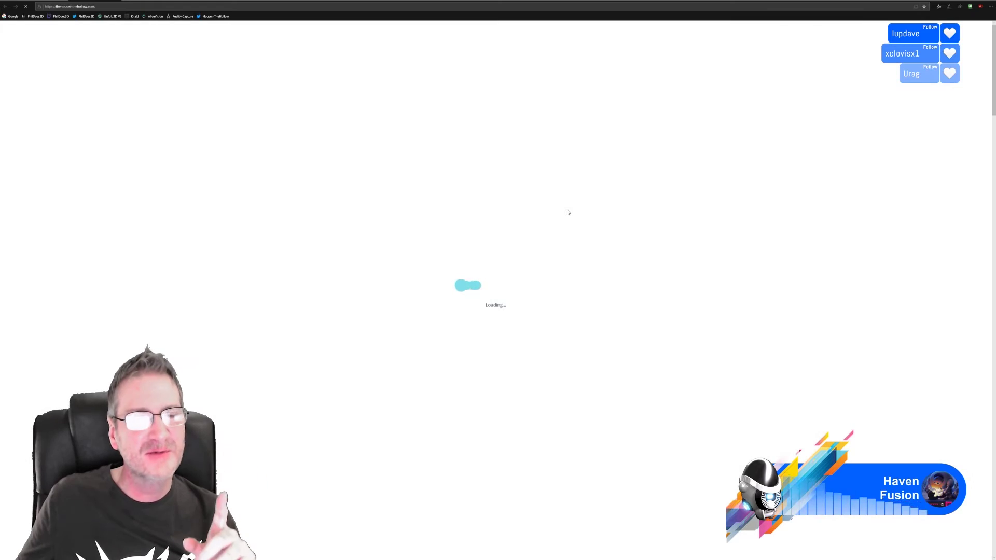
{"action": "scroll", "coordinate": [498, 249], "scroll_direction": "down", "scroll_amount": 10}
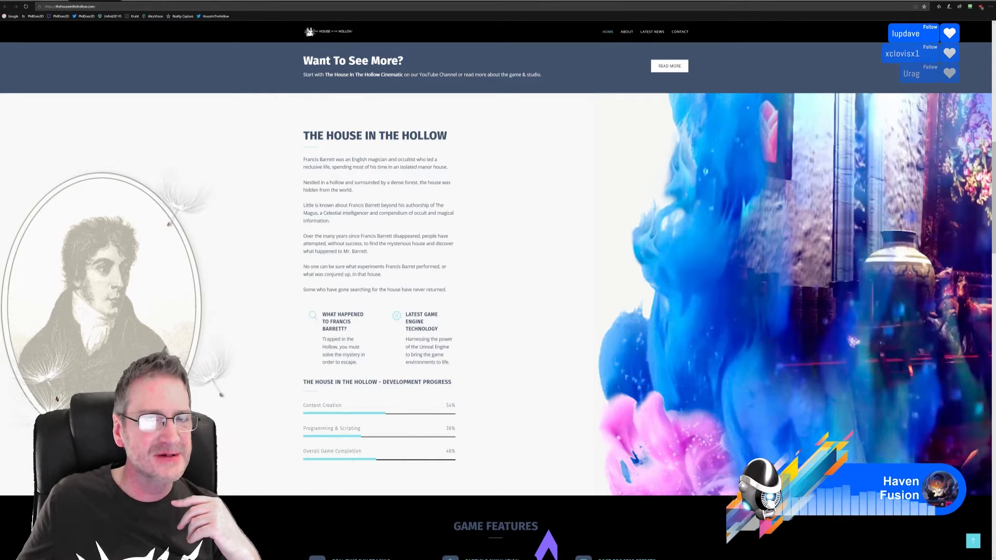
{"action": "left_click_drag", "start_coordinate": [398, 159], "coordinate": [359, 217]}
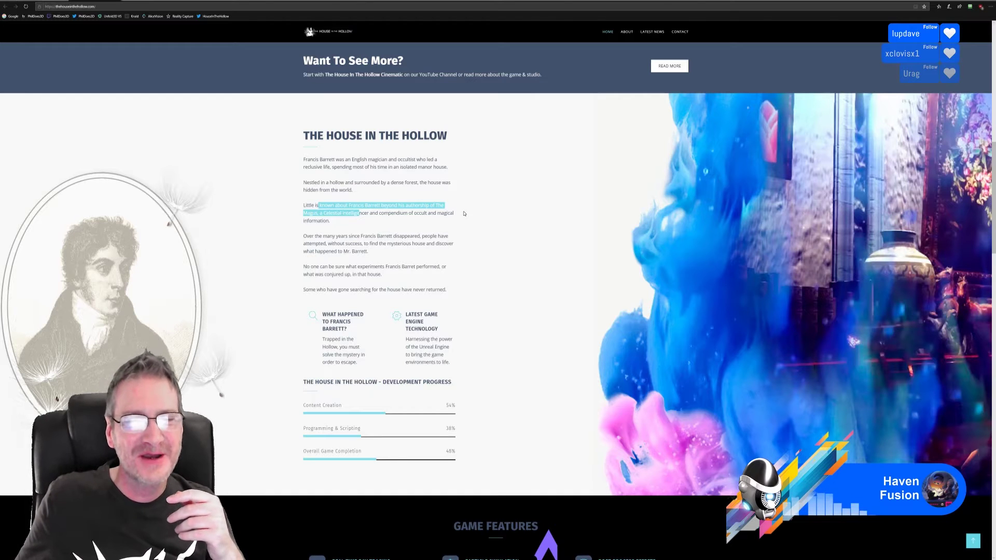
{"action": "left_click", "coordinate": [498, 183]}
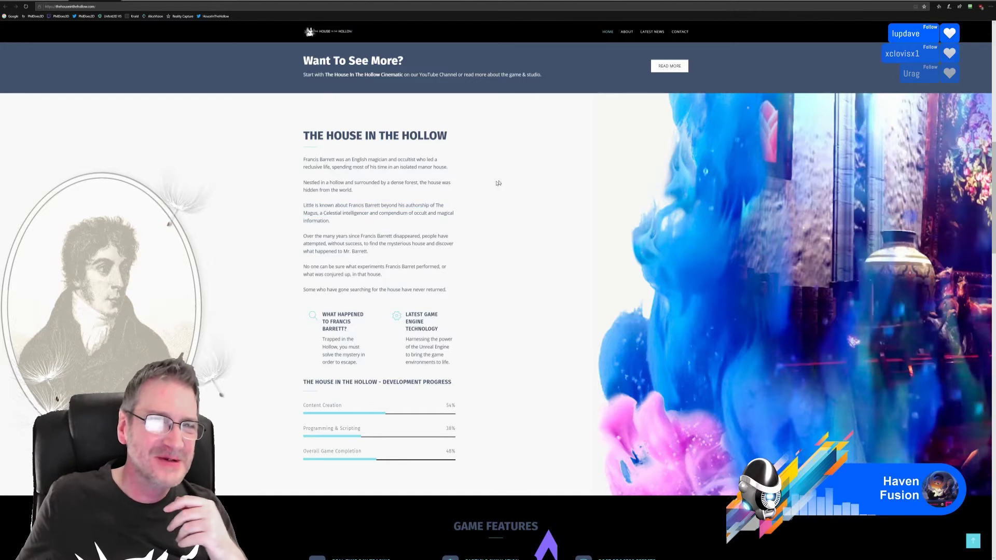
Step: Look through the game site's banner images, software partners, development progress and game features
{"action": "scroll", "coordinate": [495, 182], "scroll_direction": "up", "scroll_amount": 10}
{"action": "scroll", "coordinate": [464, 140], "scroll_direction": "down", "scroll_amount": 20}
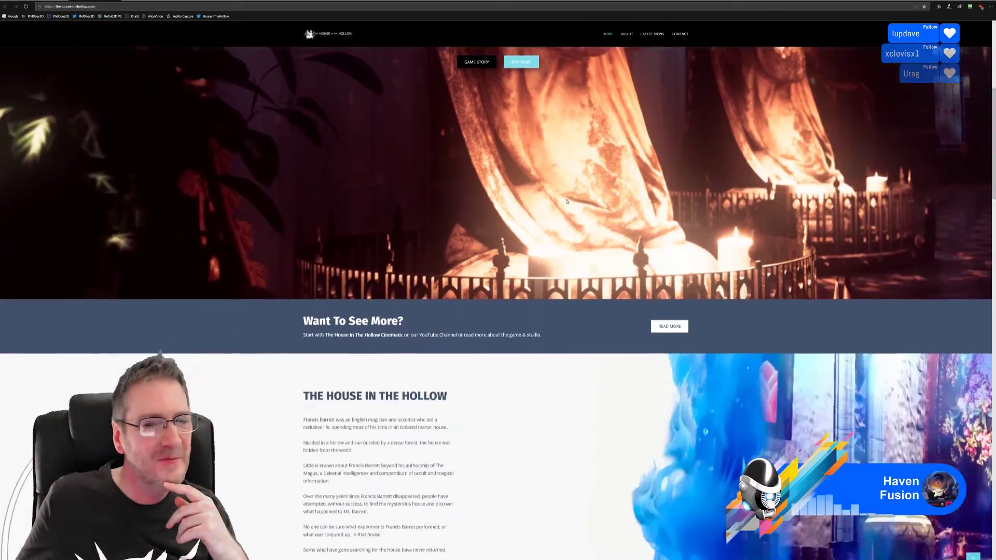
{"action": "scroll", "coordinate": [574, 223], "scroll_direction": "up", "scroll_amount": 15}
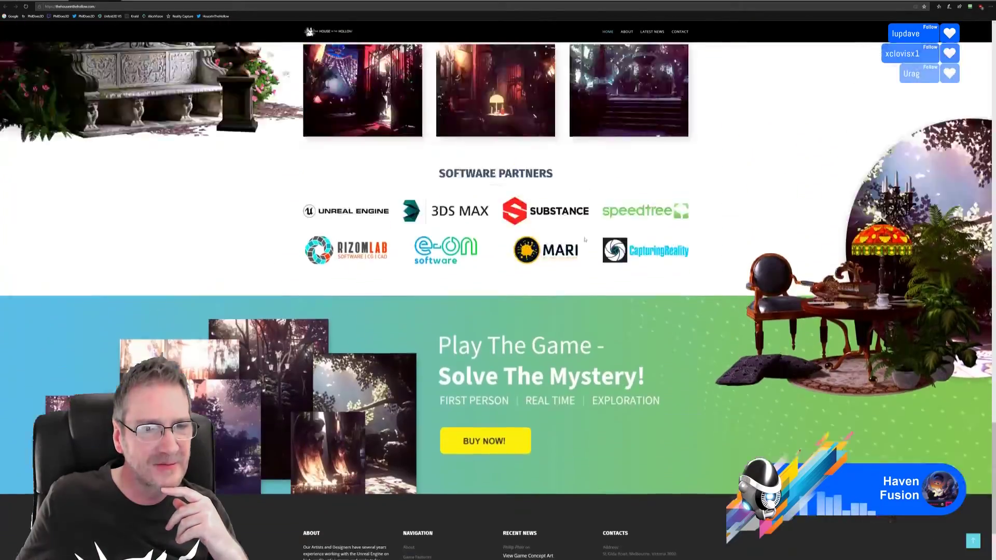
{"action": "scroll", "coordinate": [585, 239], "scroll_direction": "up", "scroll_amount": 10}
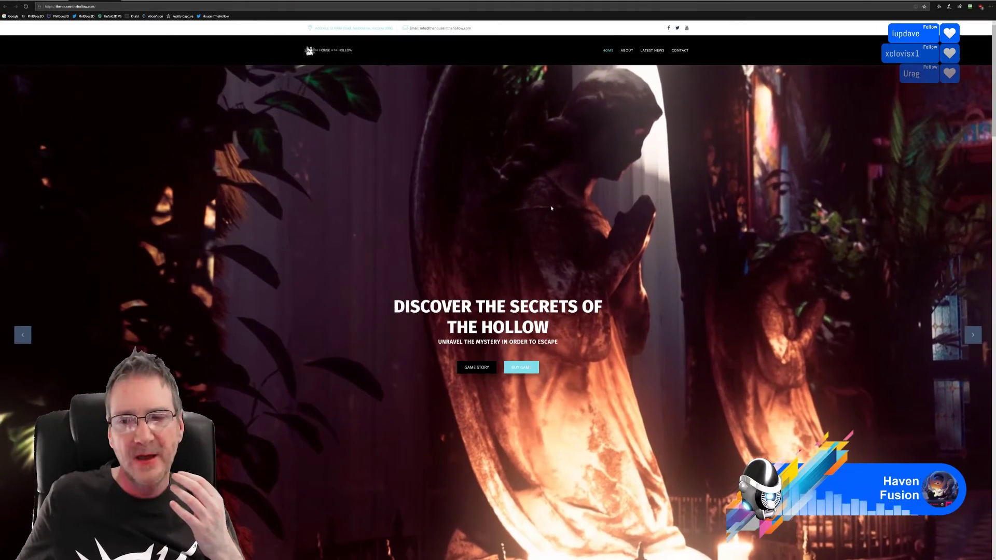
{"action": "scroll", "coordinate": [602, 237], "scroll_direction": "down", "scroll_amount": 3}
{"action": "scroll", "coordinate": [602, 237], "scroll_direction": "down", "scroll_amount": 7}
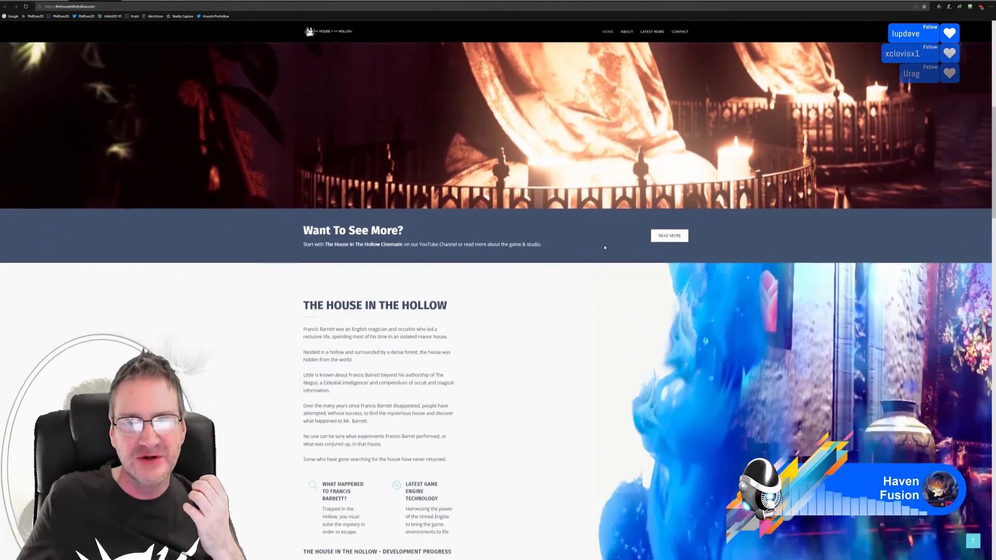
{"action": "scroll", "coordinate": [604, 253], "scroll_direction": "up", "scroll_amount": 2}
{"action": "scroll", "coordinate": [604, 253], "scroll_direction": "up", "scroll_amount": 6}
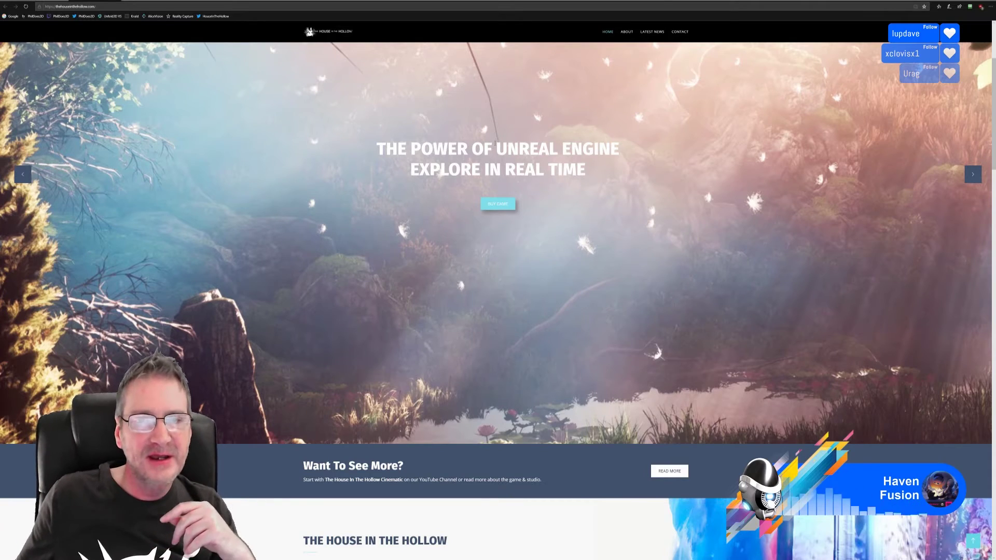
{"action": "scroll", "coordinate": [472, 276], "scroll_direction": "down", "scroll_amount": 10}
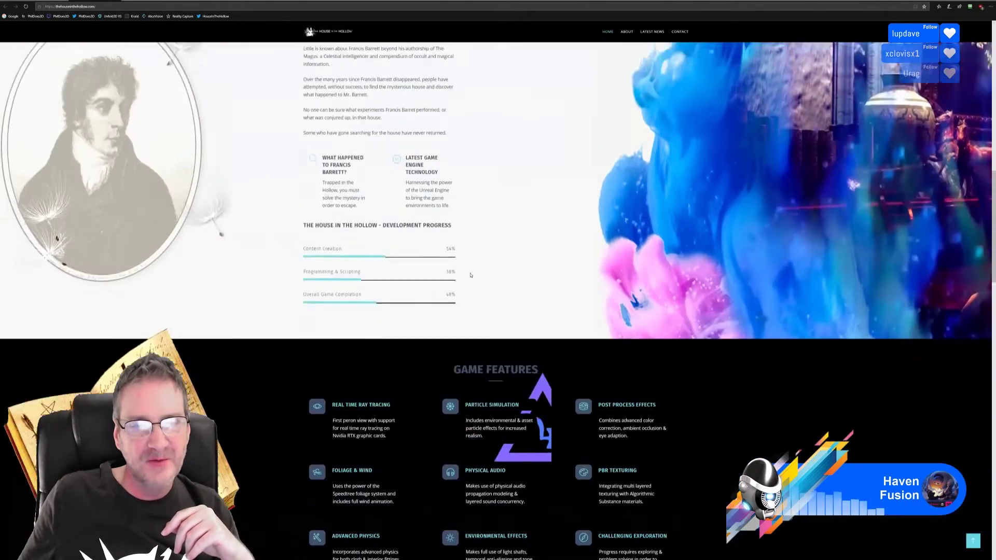
{"action": "scroll", "coordinate": [471, 275], "scroll_direction": "down", "scroll_amount": 2}
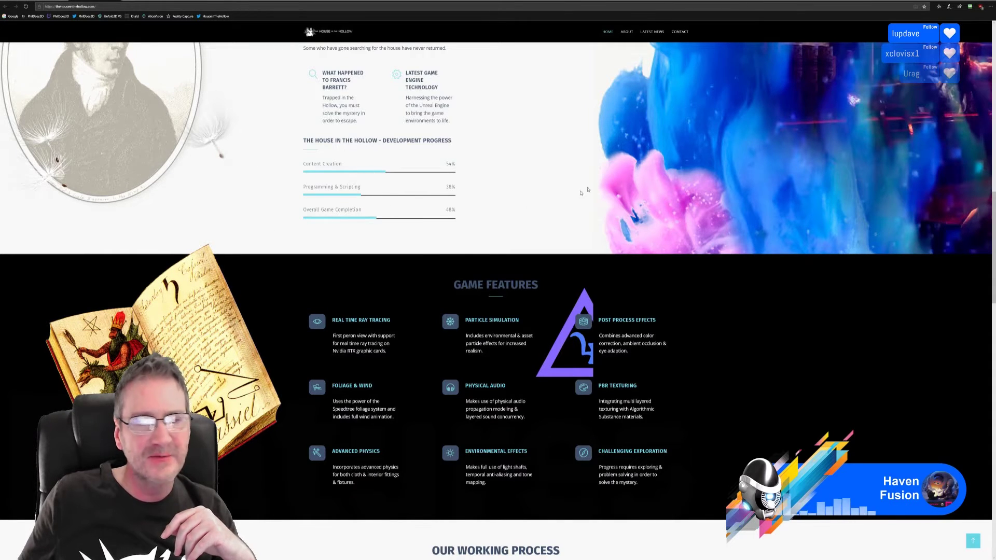
{"action": "scroll", "coordinate": [625, 169], "scroll_direction": "up", "scroll_amount": 3}
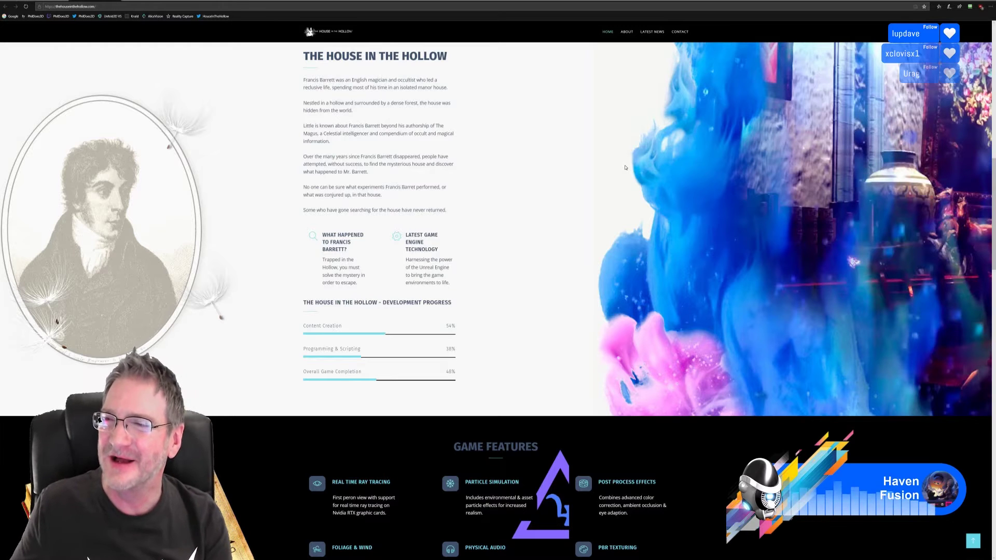
Step: Return to Substance Painter and start a new project with Toilet.fbx from the Chosen/Toilet folder as its mesh
{"action": "left_click", "coordinate": [988, 1]}
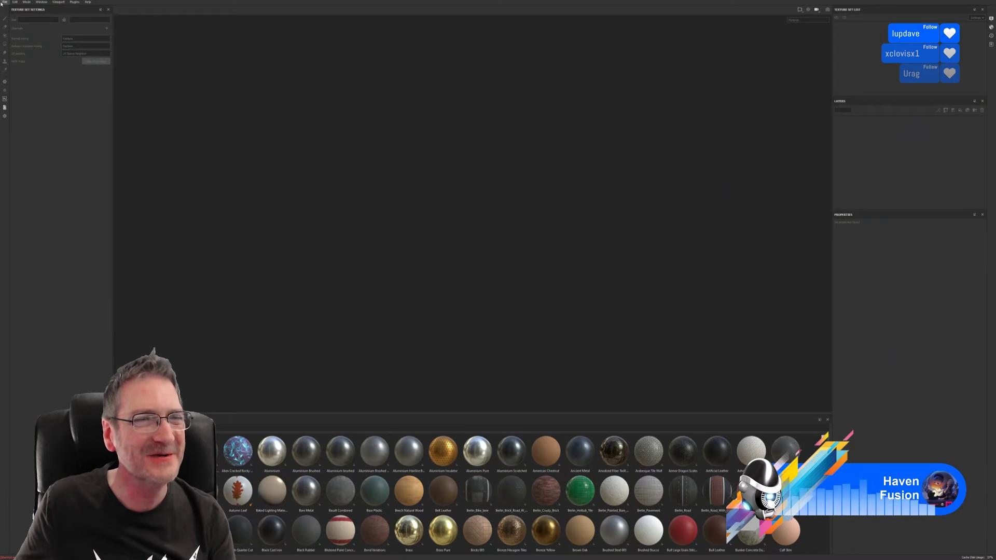
{"action": "left_click", "coordinate": [4, 3]}
{"action": "left_click", "coordinate": [15, 7]}
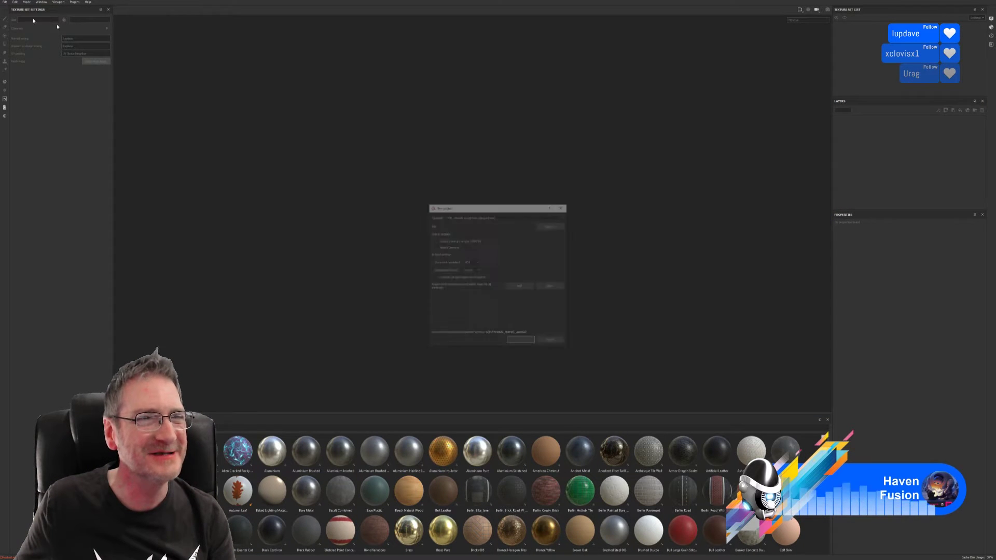
{"action": "left_click", "coordinate": [551, 225]}
{"action": "left_click_drag", "start_coordinate": [593, 196], "coordinate": [370, 111]}
{"action": "left_click", "coordinate": [338, 116]}
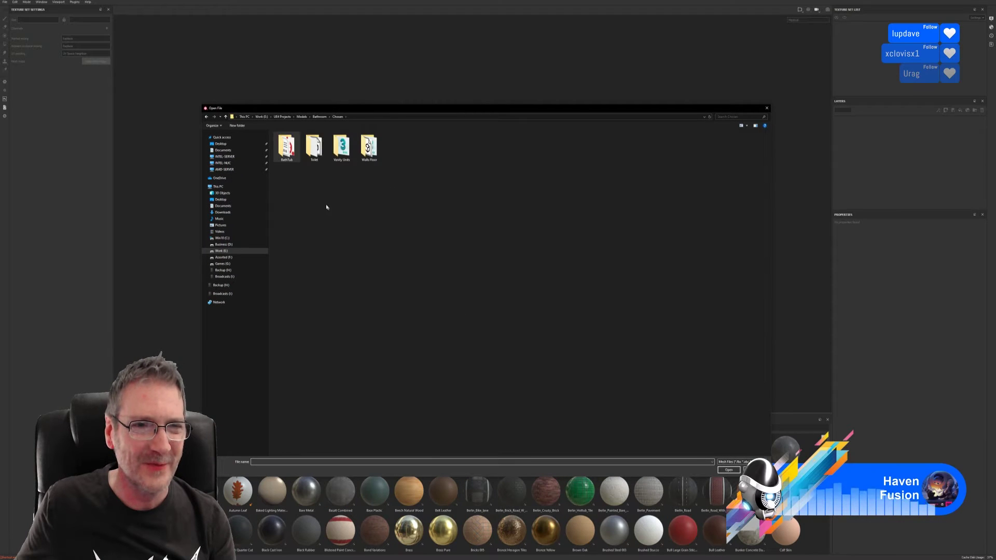
{"action": "double_click", "coordinate": [314, 147]}
{"action": "double_click", "coordinate": [286, 147]}
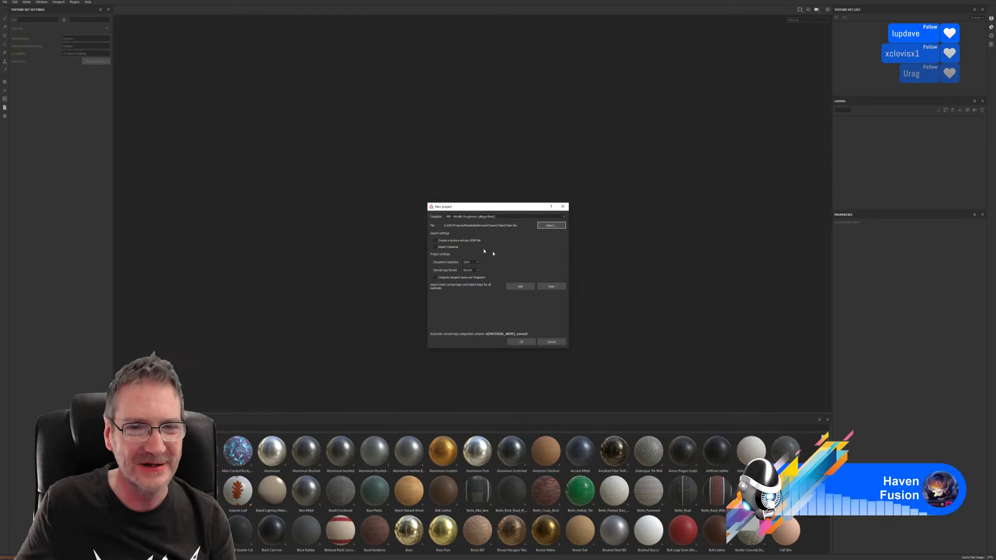
Step: Create the project with a document resolution of 2048 and tangent space computed per fragment
{"action": "left_click", "coordinate": [470, 262]}
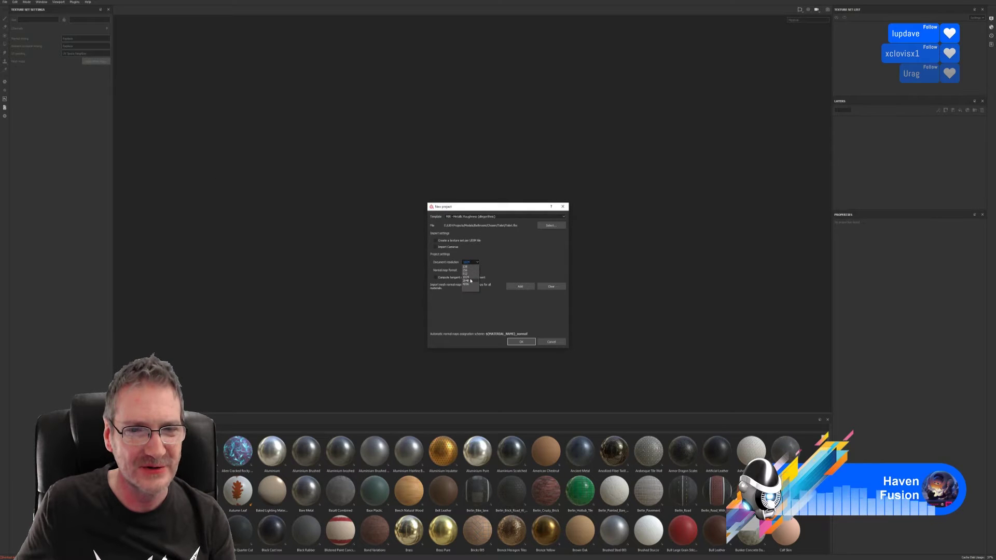
{"action": "left_click", "coordinate": [470, 280]}
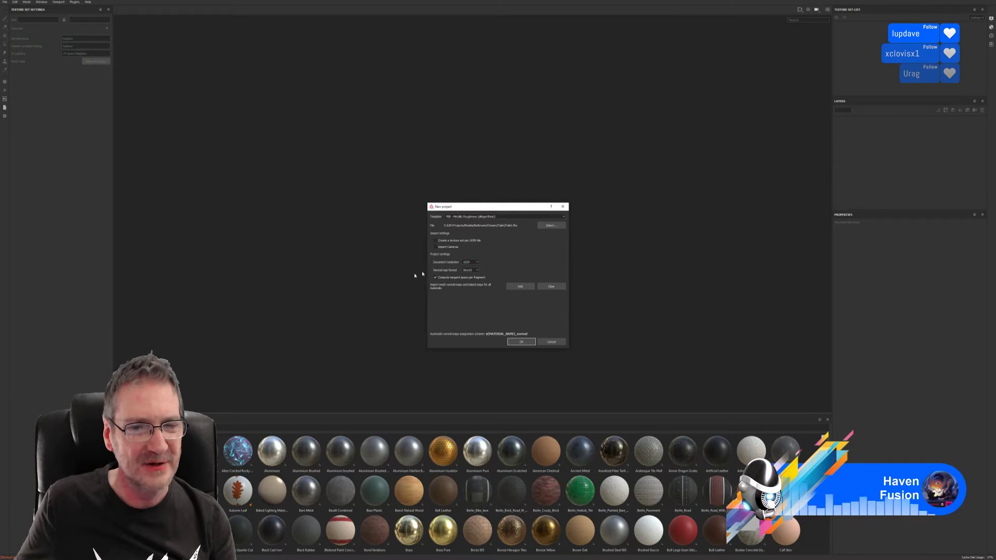
{"action": "left_click", "coordinate": [521, 342]}
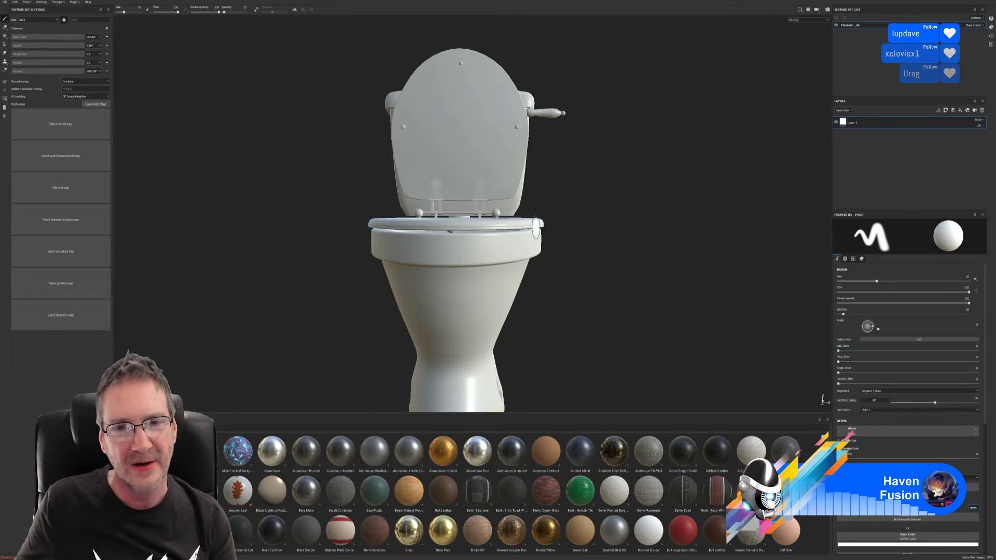
Step: Rename the toilet's texture set to Toilet
{"action": "left_click_drag", "start_coordinate": [578, 236], "coordinate": [467, 218], "text": "alt"}
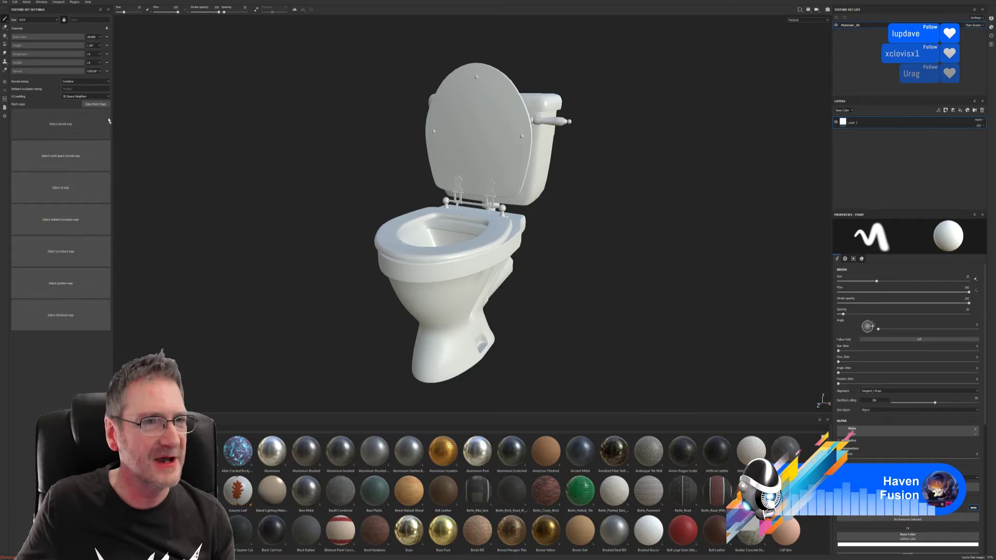
{"action": "double_click", "coordinate": [855, 25]}
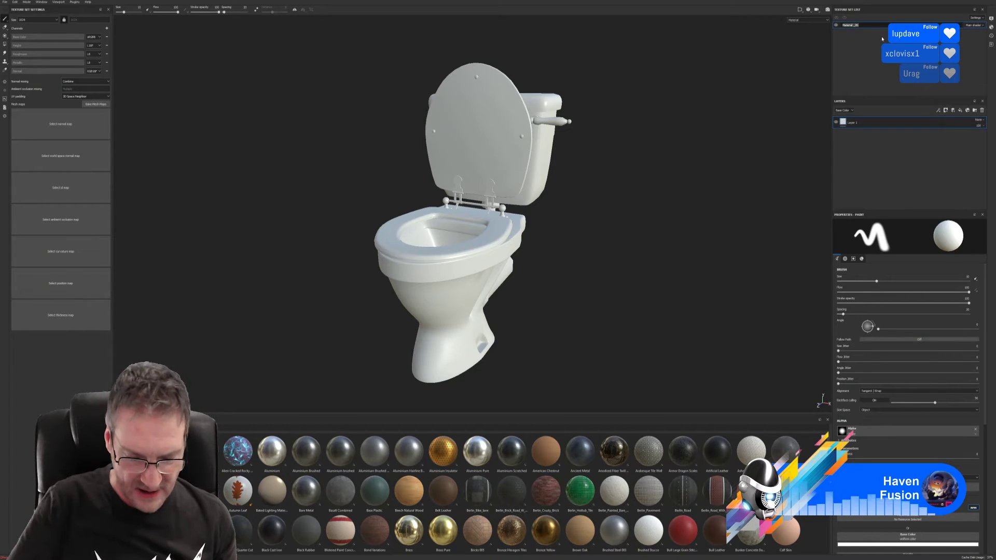
{"action": "type", "text": "Toilet"}
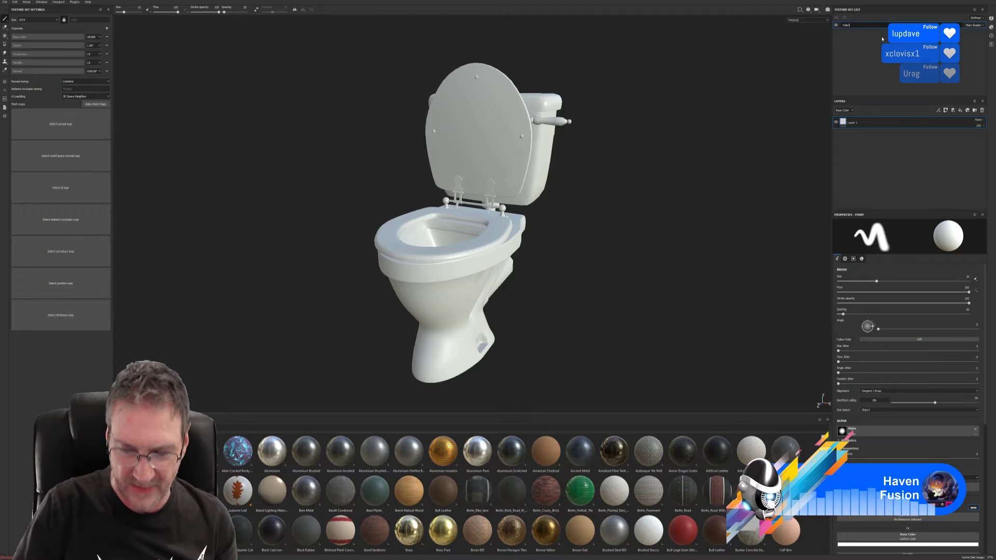
{"action": "key", "text": "Return"}
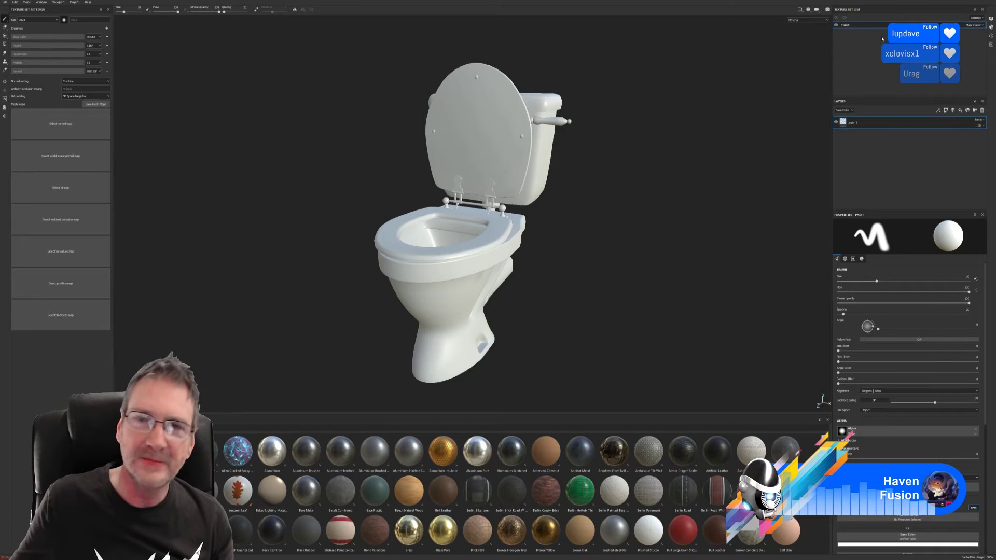
Step: Choose the output size and bake all of the toilet's mesh maps using the low poly mesh as the high poly mesh
{"action": "left_click", "coordinate": [98, 105]}
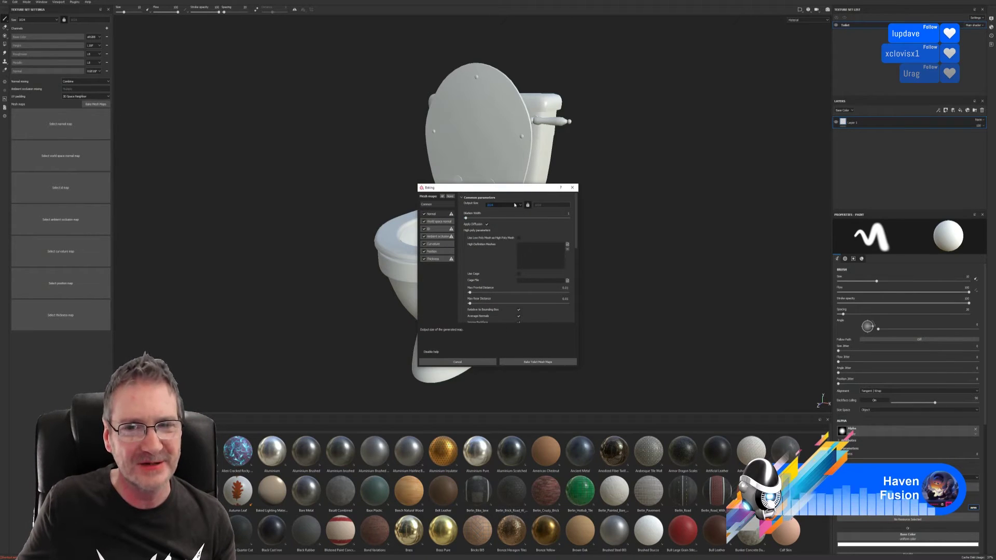
{"action": "left_click", "coordinate": [502, 205]}
{"action": "left_click", "coordinate": [491, 230]}
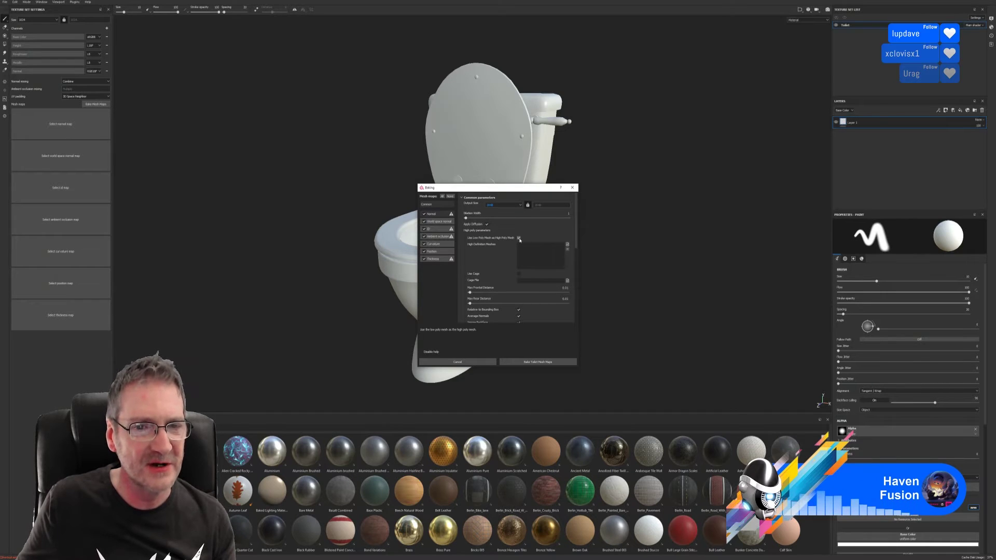
{"action": "left_click", "coordinate": [518, 238]}
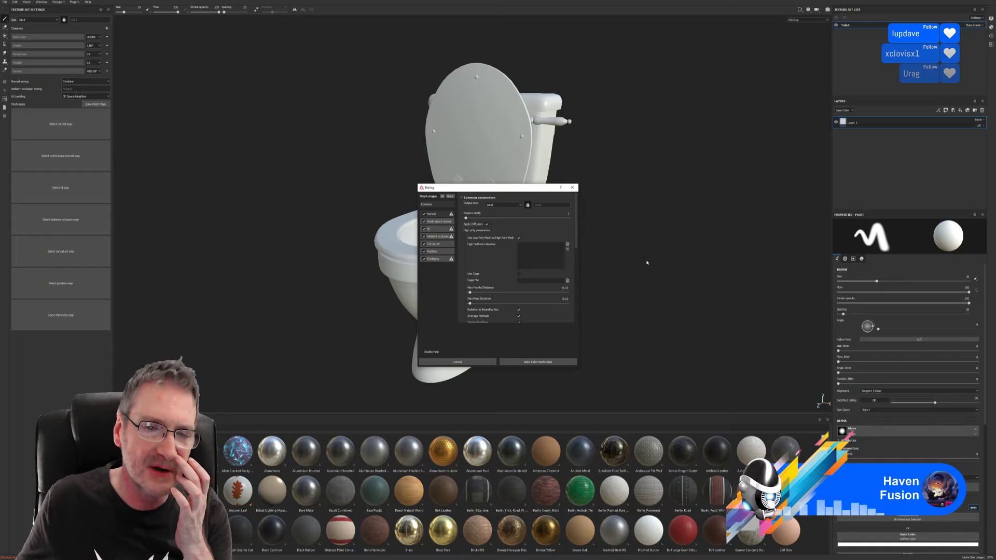
{"action": "left_click", "coordinate": [531, 362]}
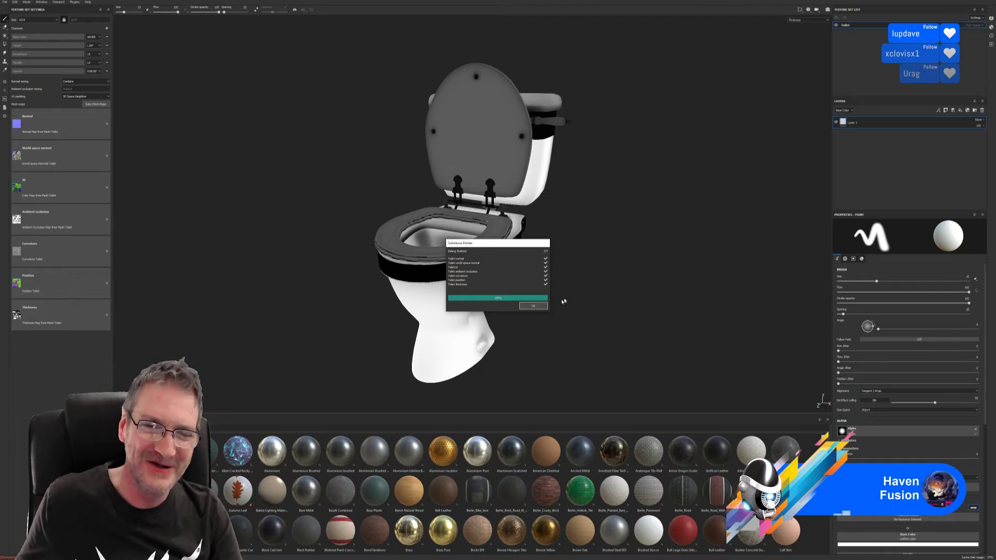
{"action": "left_click", "coordinate": [535, 306]}
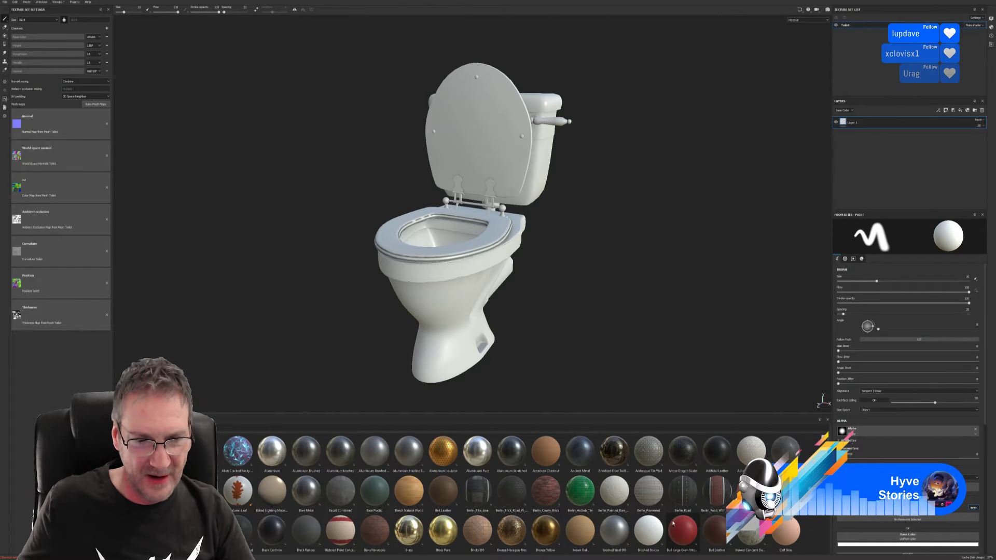
Step: Find the Gold material in the material library and apply it to the whole toilet as a new fill layer
{"action": "scroll", "coordinate": [671, 521], "scroll_direction": "down", "scroll_amount": 5}
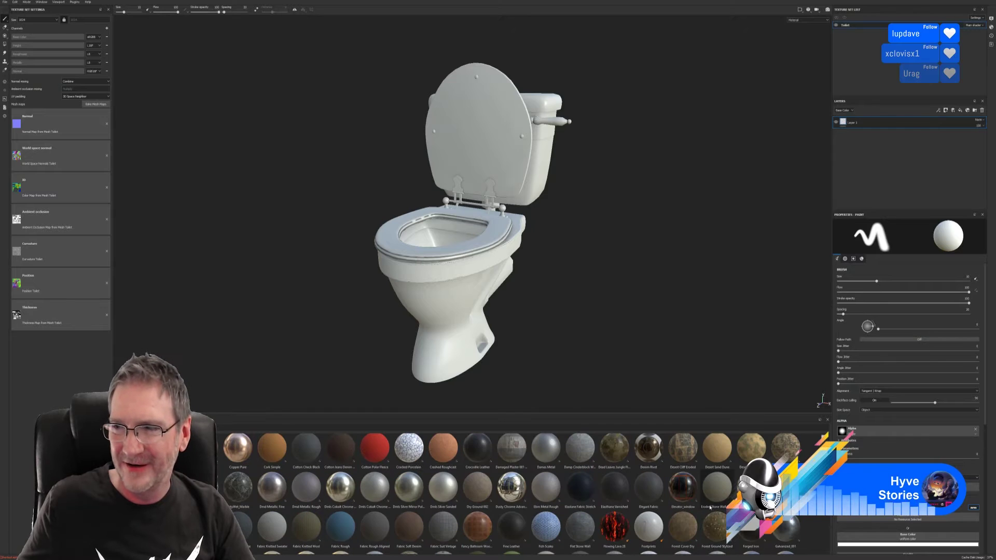
{"action": "mouse_move", "coordinate": [696, 491]}
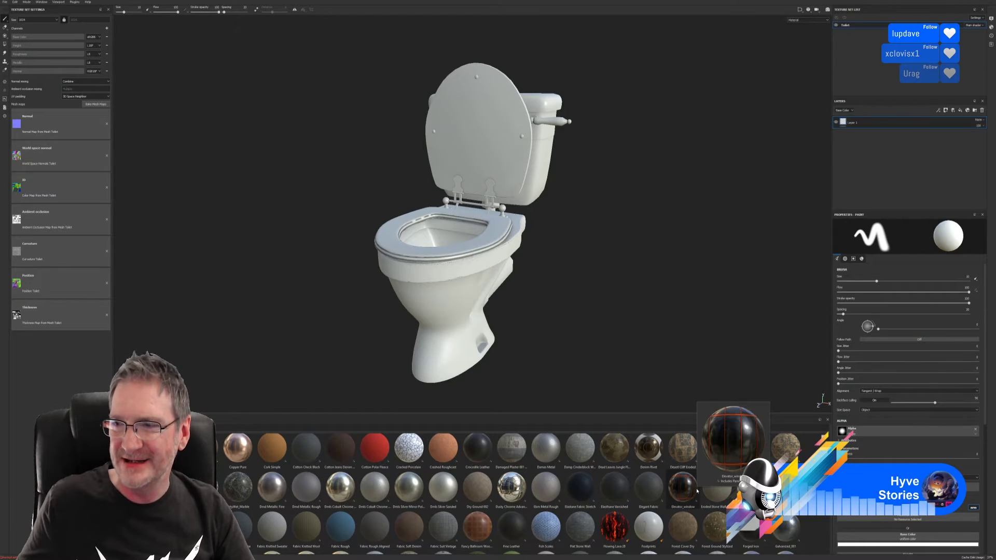
{"action": "mouse_move", "coordinate": [731, 476]}
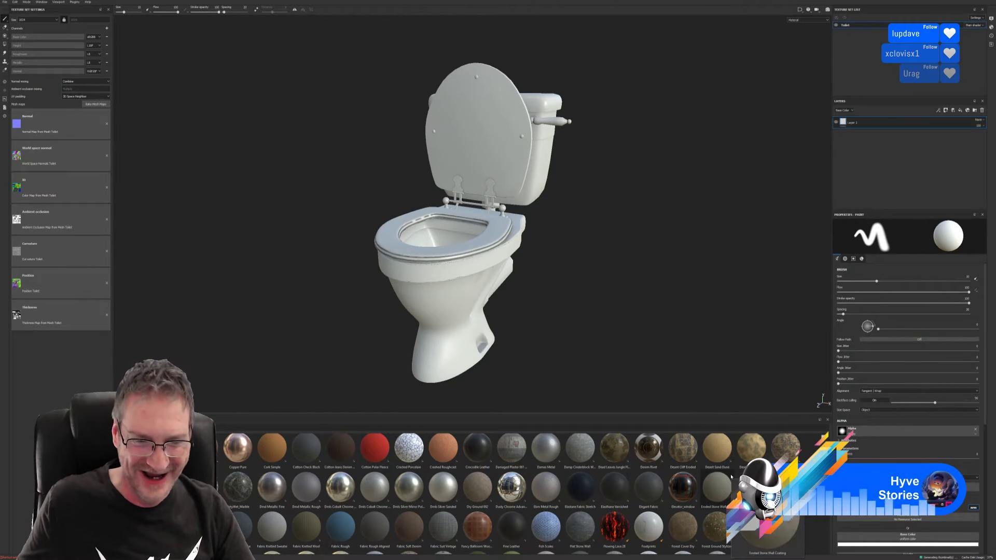
{"action": "scroll", "coordinate": [731, 477], "scroll_direction": "down", "scroll_amount": 4}
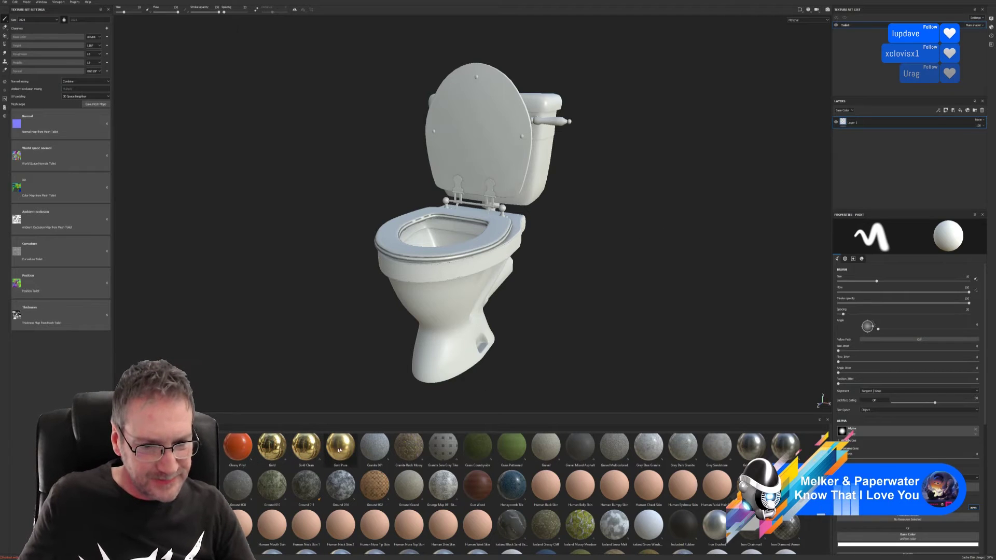
{"action": "left_click_drag", "start_coordinate": [272, 446], "coordinate": [470, 281]}
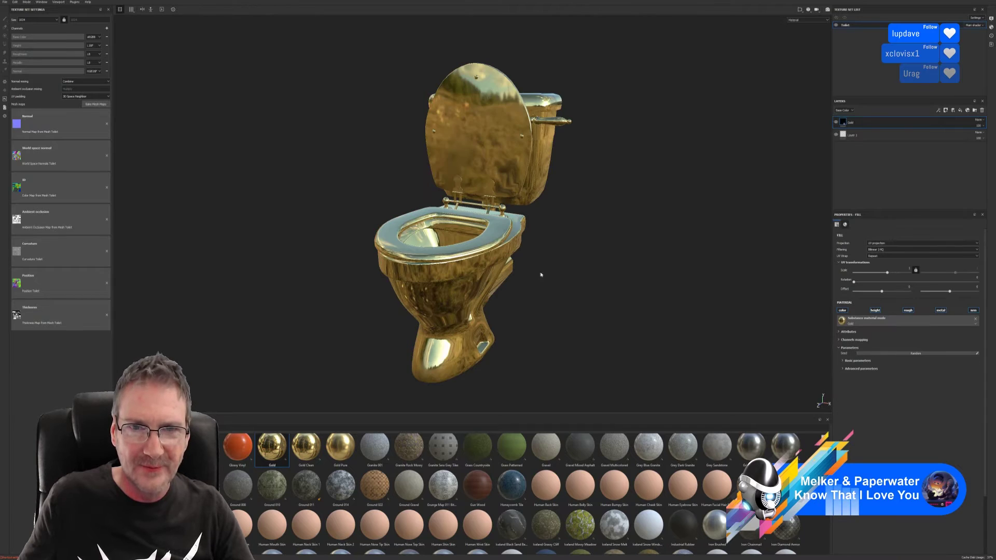
{"action": "left_click_drag", "start_coordinate": [540, 275], "coordinate": [629, 260], "text": "alt"}
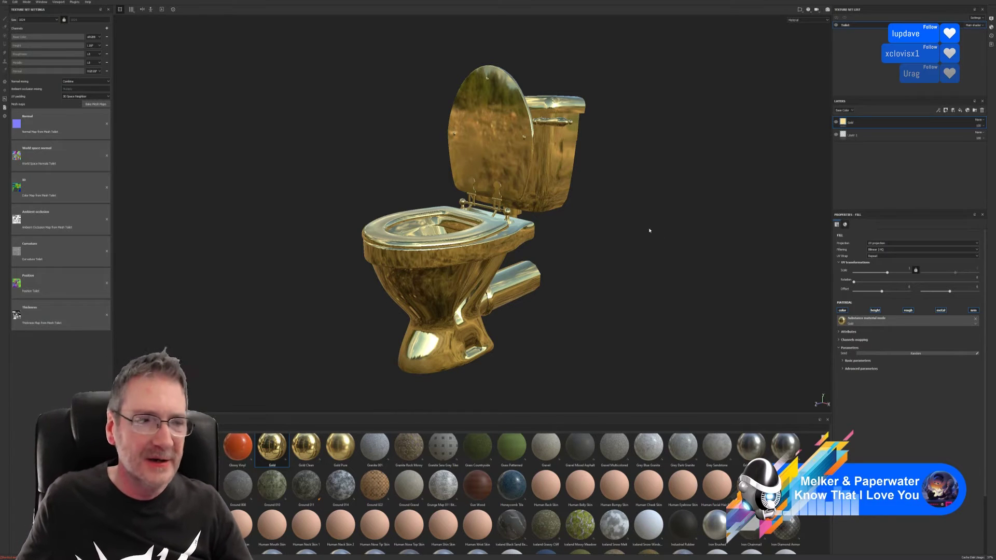
{"action": "left_click_drag", "start_coordinate": [576, 263], "coordinate": [646, 270], "text": "alt"}
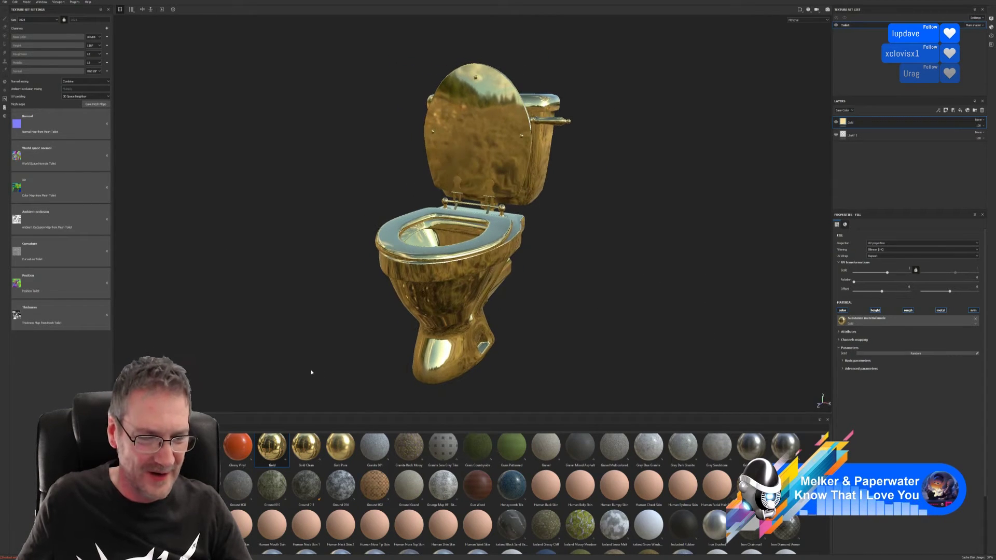
Step: Apply the Gold Pure material to the toilet above the Gold layer and delete the original Layer 1
{"action": "left_click_drag", "start_coordinate": [342, 449], "coordinate": [455, 285]}
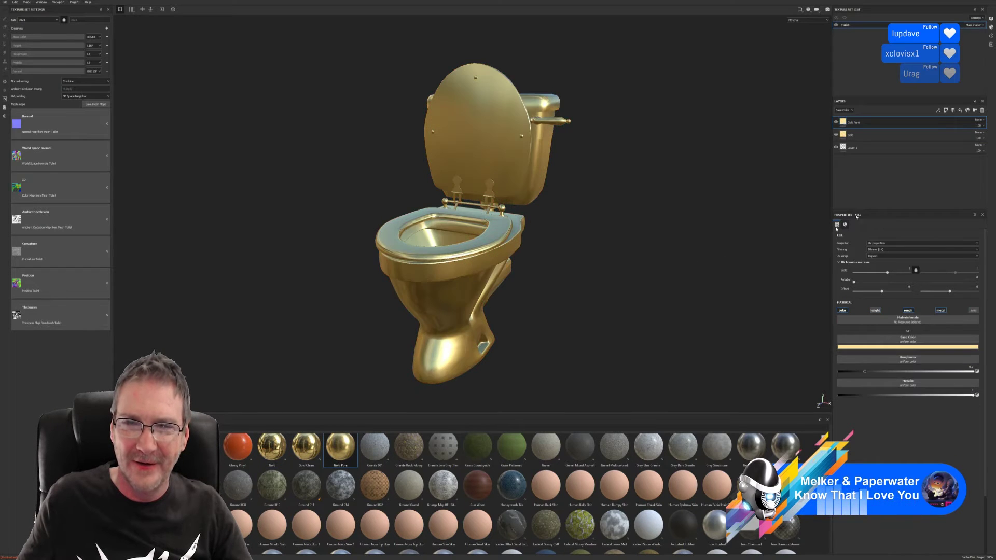
{"action": "left_click", "coordinate": [841, 140]}
{"action": "key", "text": "Delete"}
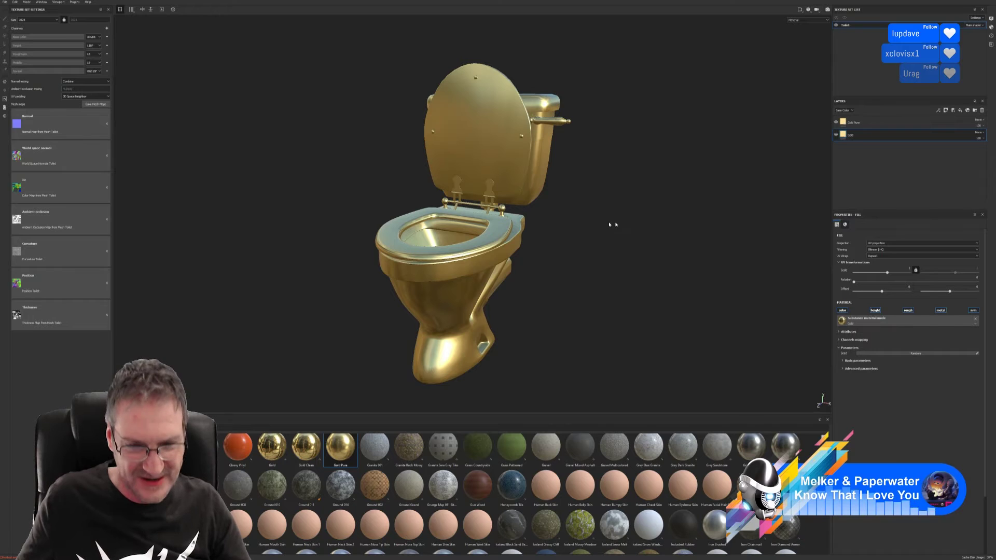
{"action": "left_click_drag", "start_coordinate": [610, 225], "coordinate": [529, 213], "text": "alt"}
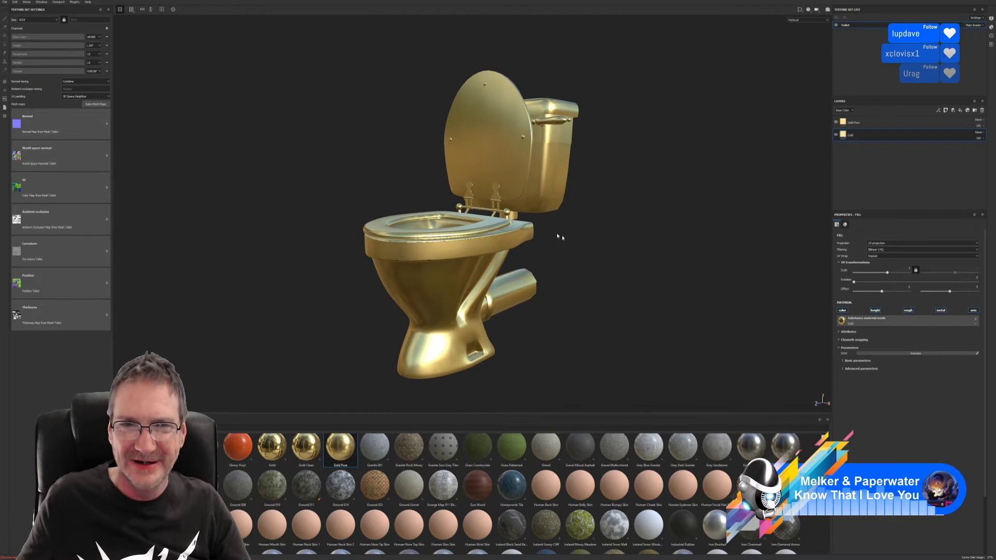
{"action": "left_click", "coordinate": [837, 123]}
{"action": "left_click", "coordinate": [837, 122]}
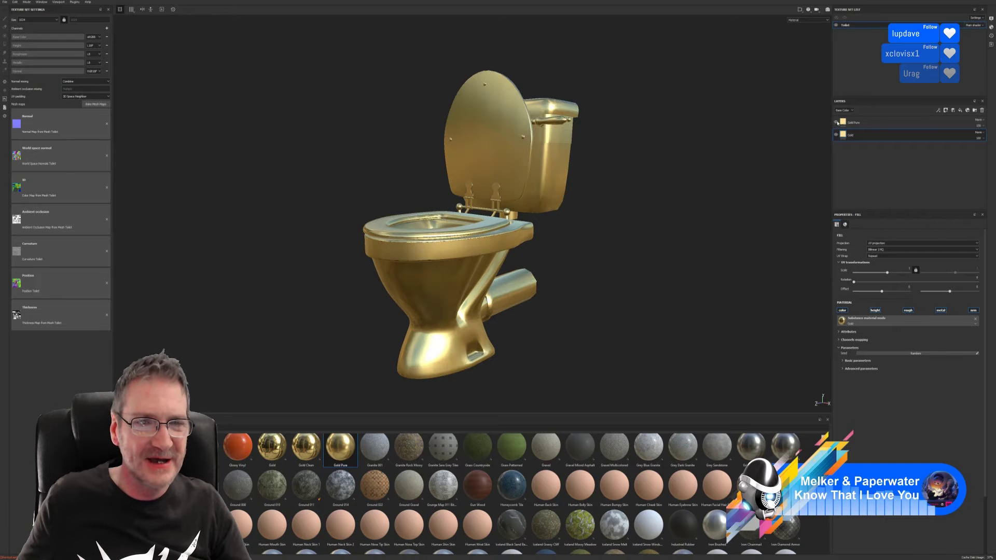
{"action": "left_click_drag", "start_coordinate": [581, 238], "coordinate": [536, 244], "text": "alt"}
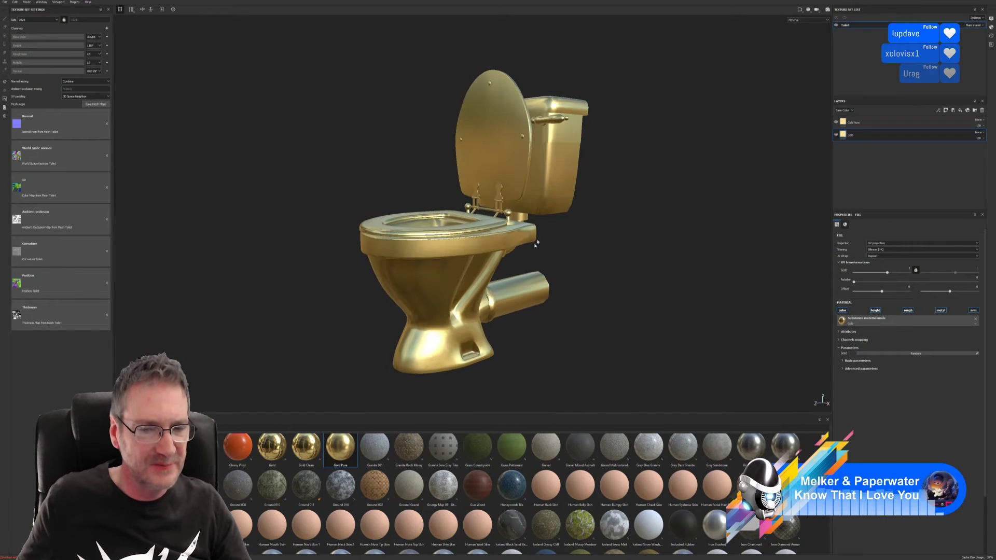
Step: Apply the Gold Clean material to the toilet as the topmost layer and inspect it from several angles
{"action": "left_click_drag", "start_coordinate": [306, 447], "coordinate": [458, 268]}
{"action": "left_click_drag", "start_coordinate": [623, 279], "coordinate": [622, 258], "text": "alt"}
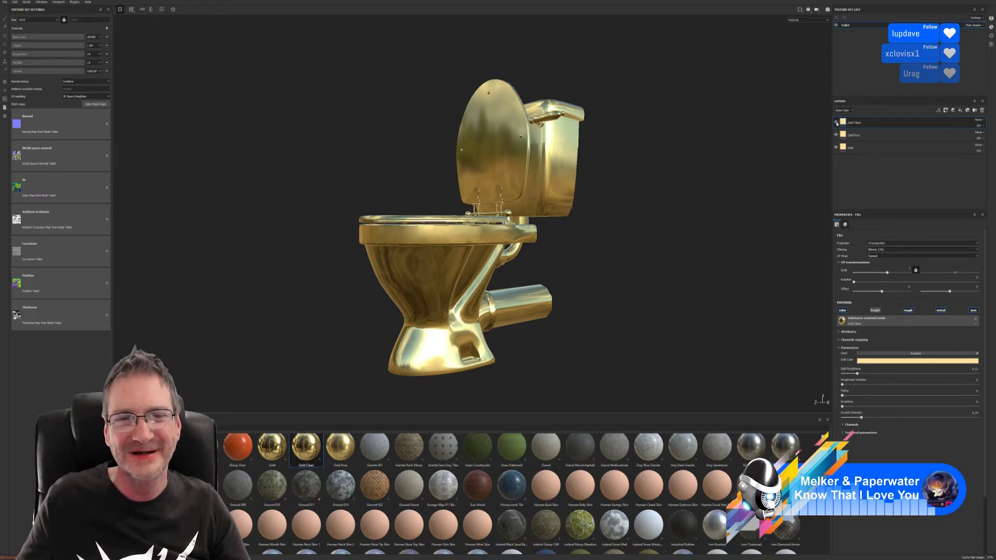
{"action": "left_click_drag", "start_coordinate": [616, 224], "coordinate": [641, 254], "text": "alt"}
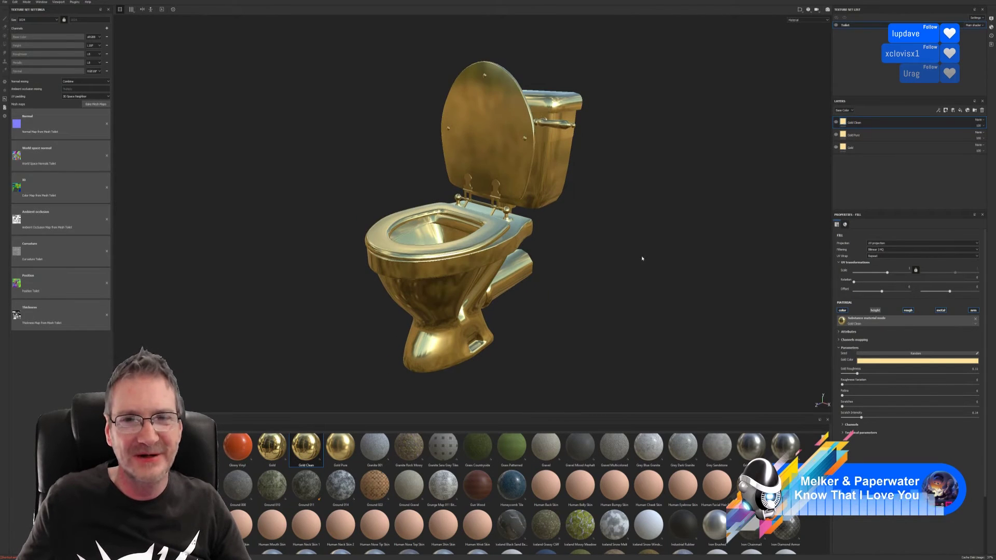
{"action": "right_click_drag", "start_coordinate": [614, 227], "coordinate": [576, 269], "text": "alt"}
{"action": "left_click_drag", "start_coordinate": [571, 271], "coordinate": [711, 211], "text": "alt"}
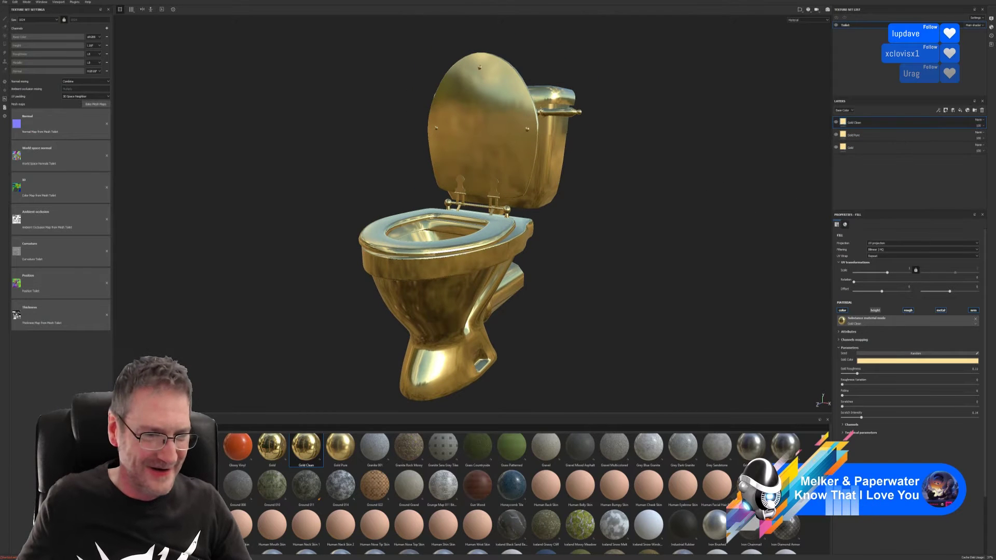
Step: Hide the Gold Pure layer and toggle the Gold Clean layer's visibility to compare it with the Gold layer
{"action": "left_click", "coordinate": [835, 122]}
{"action": "left_click", "coordinate": [836, 134]}
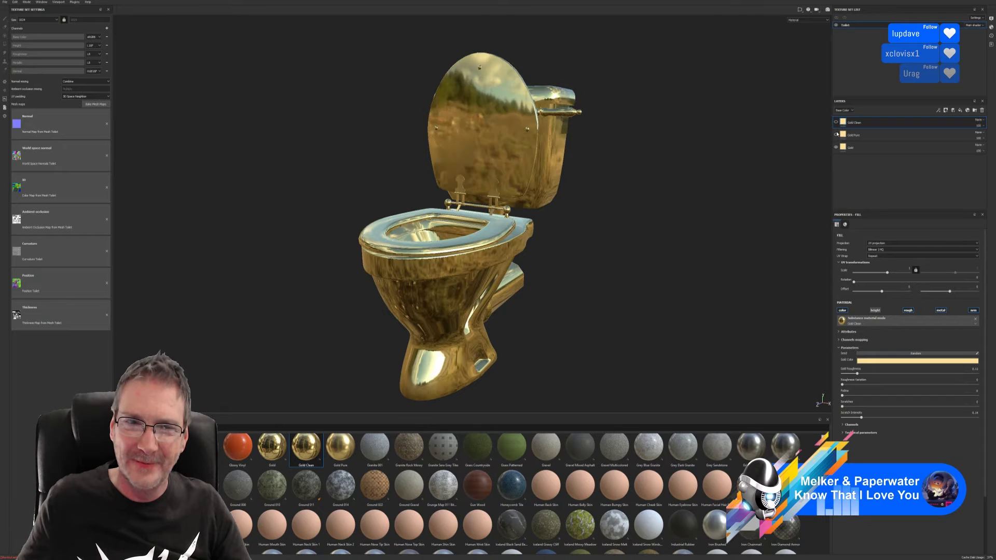
{"action": "left_click", "coordinate": [836, 122]}
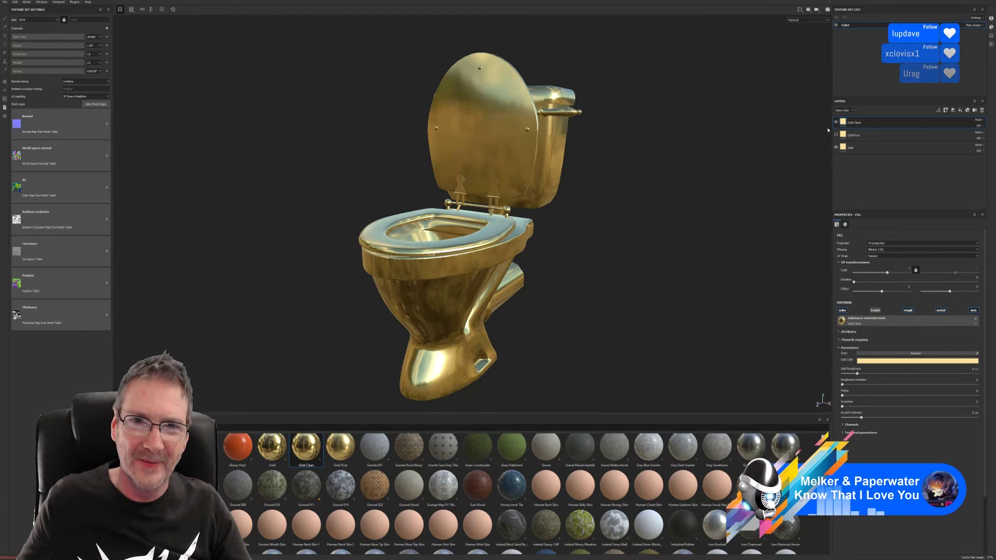
{"action": "left_click_drag", "start_coordinate": [597, 218], "coordinate": [459, 172], "text": "alt"}
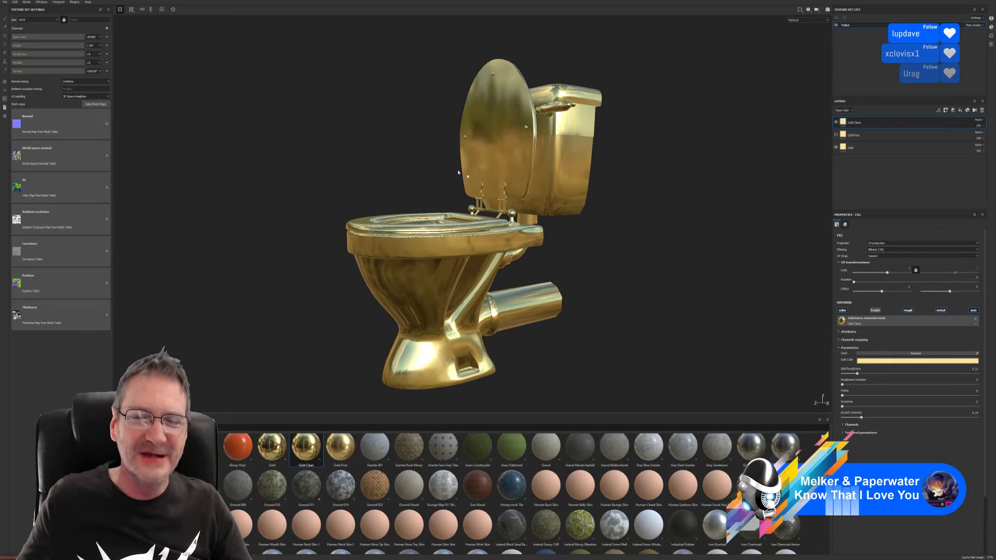
{"action": "left_click", "coordinate": [836, 123]}
{"action": "left_click_drag", "start_coordinate": [570, 156], "coordinate": [522, 280], "text": "alt"}
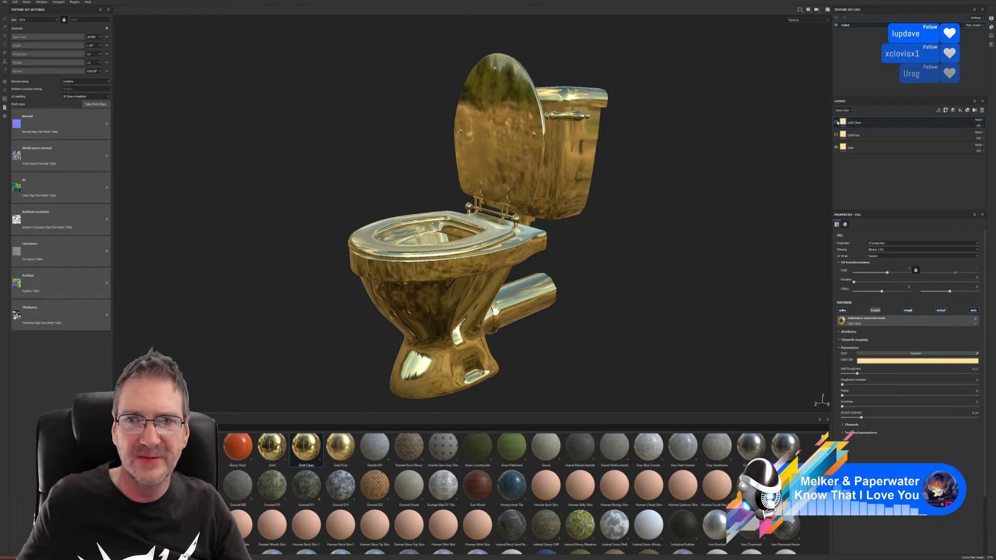
Step: Show the Gold Clean layer again and delete the Gold layer
{"action": "left_click_drag", "start_coordinate": [702, 189], "coordinate": [629, 225], "text": "alt"}
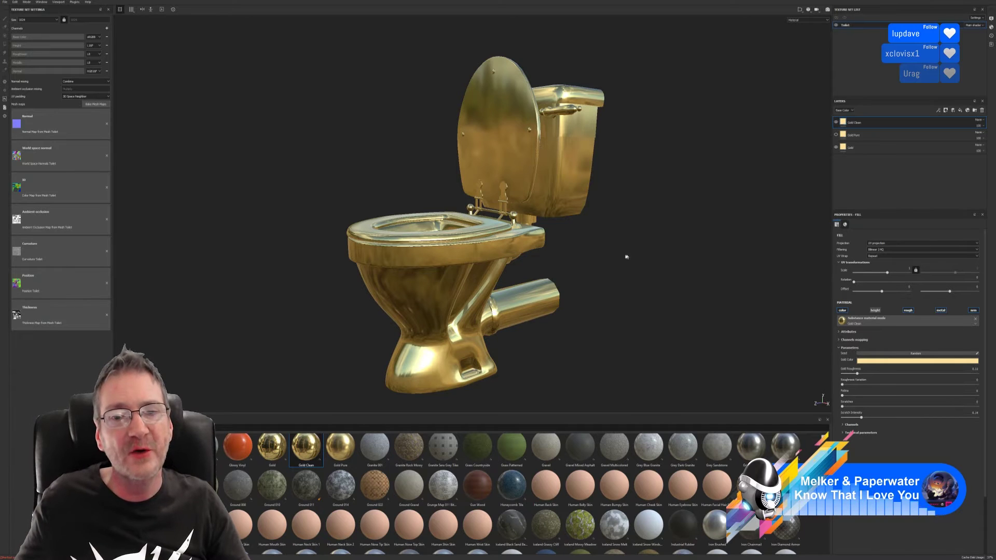
{"action": "mouse_move", "coordinate": [624, 258]}
{"action": "left_mouse_down", "text": "alt"}
{"action": "mouse_move", "coordinate": [610, 255]}
{"action": "mouse_move", "coordinate": [613, 265]}
{"action": "left_mouse_up", "text": "alt"}
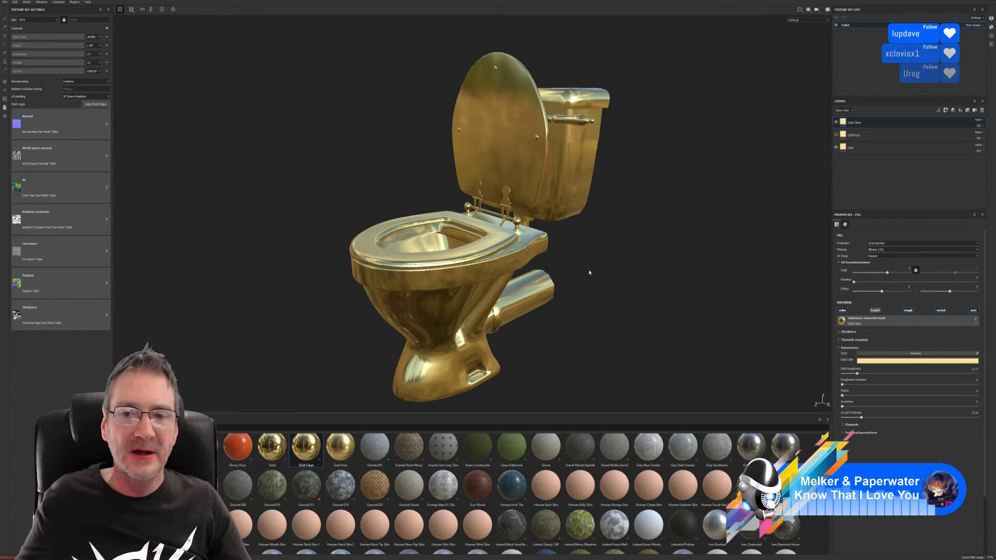
{"action": "left_click", "coordinate": [862, 148]}
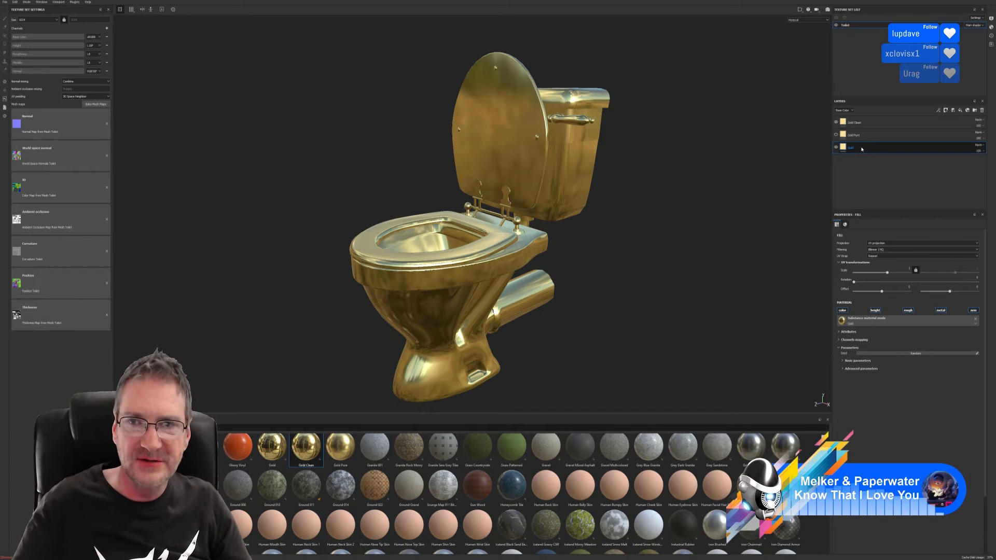
{"action": "key", "text": "Delete"}
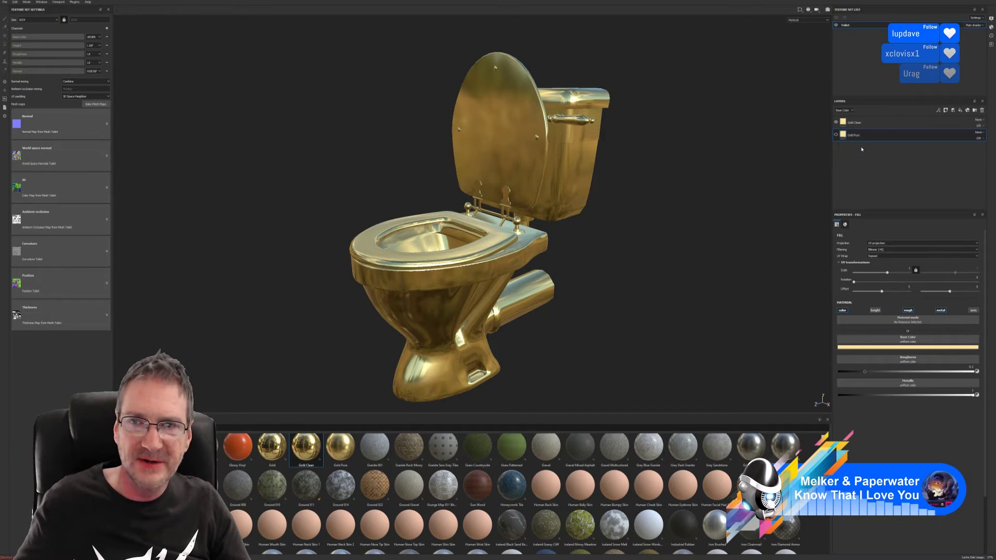
Step: Show the Gold Pure layer and toggle the Gold Clean layer's visibility to compare the two, ending with both shown
{"action": "left_click", "coordinate": [836, 134]}
{"action": "left_click", "coordinate": [836, 135]}
{"action": "left_click", "coordinate": [835, 135]}
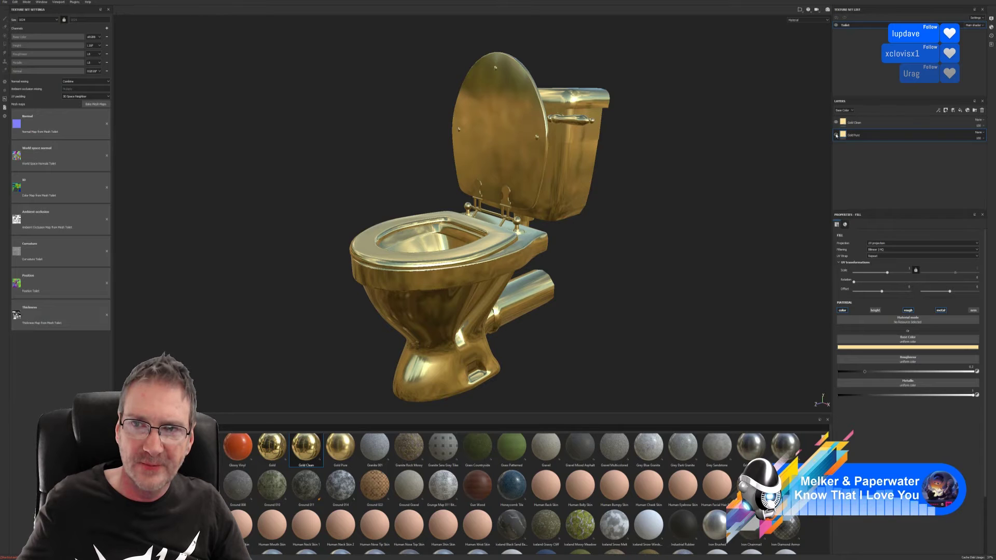
{"action": "left_click", "coordinate": [835, 122]}
{"action": "left_click", "coordinate": [835, 123]}
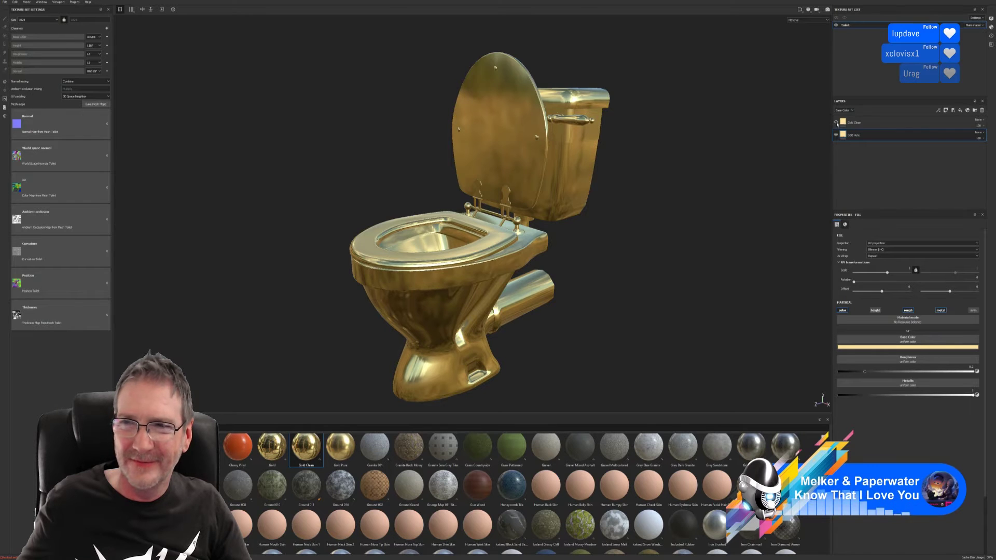
{"action": "left_click", "coordinate": [836, 122]}
{"action": "left_click", "coordinate": [836, 122]}
{"action": "left_click", "coordinate": [836, 122]}
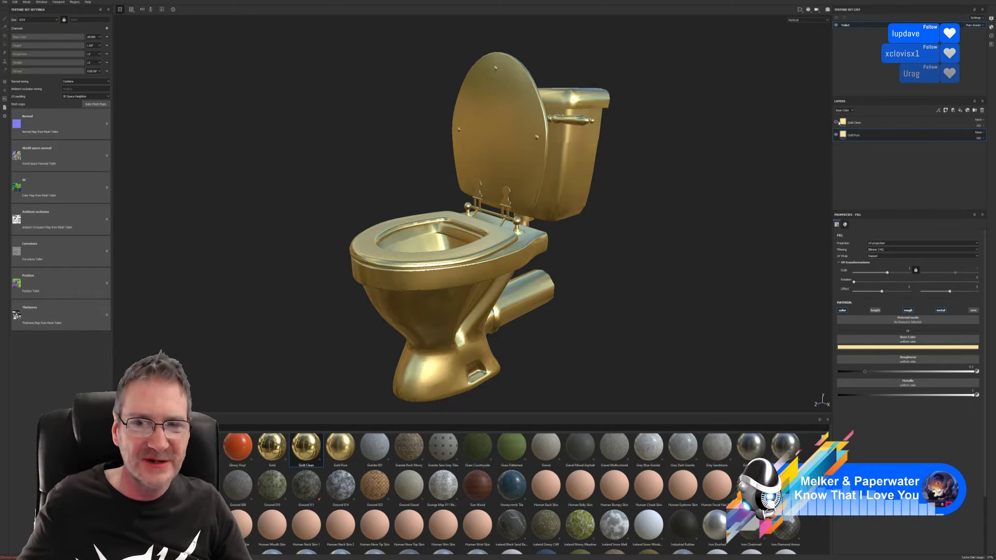
{"action": "left_click", "coordinate": [836, 123]}
Step: Add the Dirt Soft Edges smart mask to the Gold Clean layer and set its Curvature generator's Global Balance to about 0.85
{"action": "left_click", "coordinate": [867, 123]}
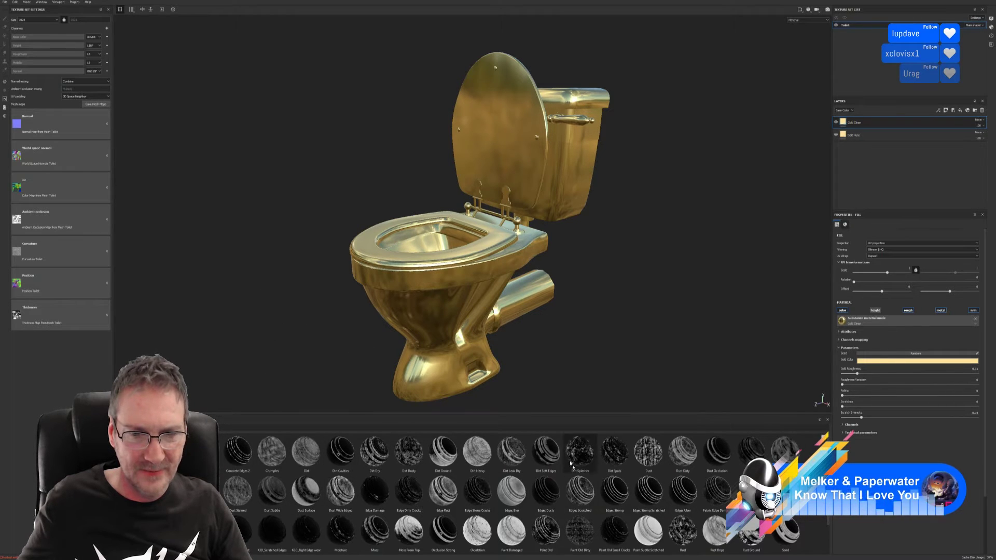
{"action": "mouse_move", "coordinate": [545, 451]}
{"action": "left_mouse_down"}
{"action": "mouse_move", "coordinate": [843, 182]}
{"action": "mouse_move", "coordinate": [882, 124]}
{"action": "left_mouse_up"}
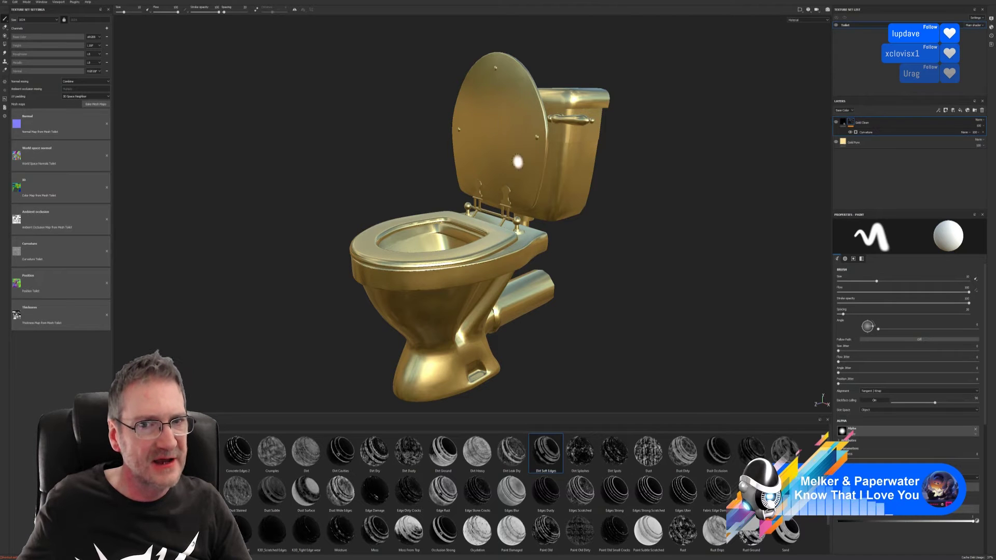
{"action": "mouse_move", "coordinate": [633, 193]}
{"action": "left_mouse_down", "text": "alt"}
{"action": "mouse_move", "coordinate": [605, 234]}
{"action": "mouse_move", "coordinate": [592, 192]}
{"action": "mouse_move", "coordinate": [621, 196]}
{"action": "left_mouse_up", "text": "alt"}
{"action": "right_click_drag", "start_coordinate": [620, 196], "coordinate": [651, 230], "text": "alt"}
{"action": "mouse_move", "coordinate": [651, 229]}
{"action": "left_mouse_down", "text": "alt"}
{"action": "mouse_move", "coordinate": [636, 194]}
{"action": "mouse_move", "coordinate": [639, 241]}
{"action": "left_mouse_up", "text": "alt"}
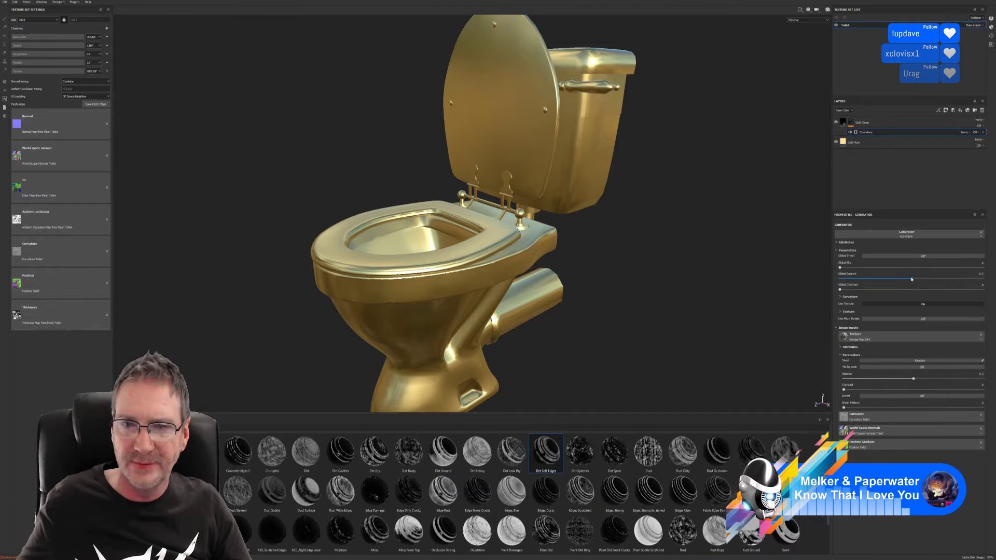
{"action": "left_click_drag", "start_coordinate": [912, 279], "coordinate": [958, 282]}
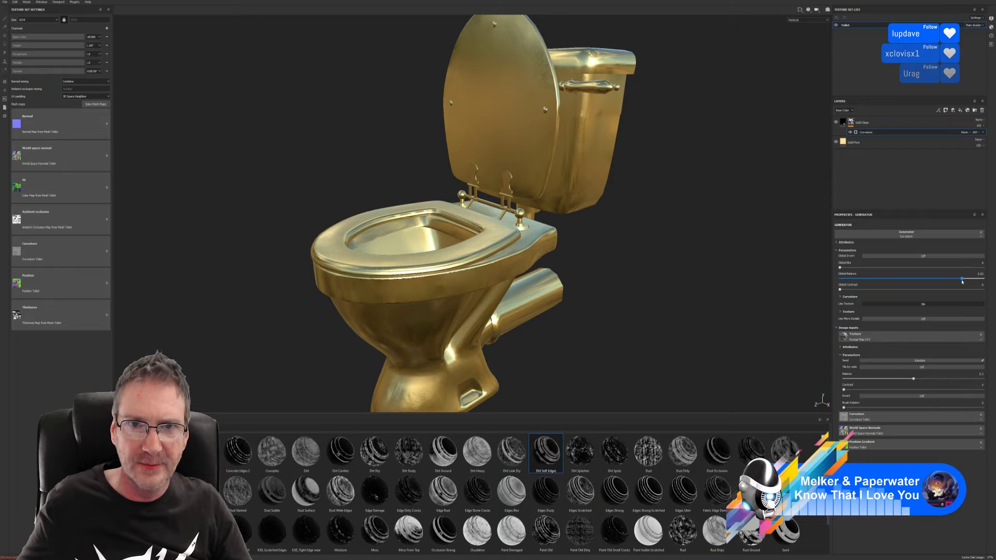
{"action": "left_click_drag", "start_coordinate": [363, 197], "coordinate": [496, 229], "text": "alt"}
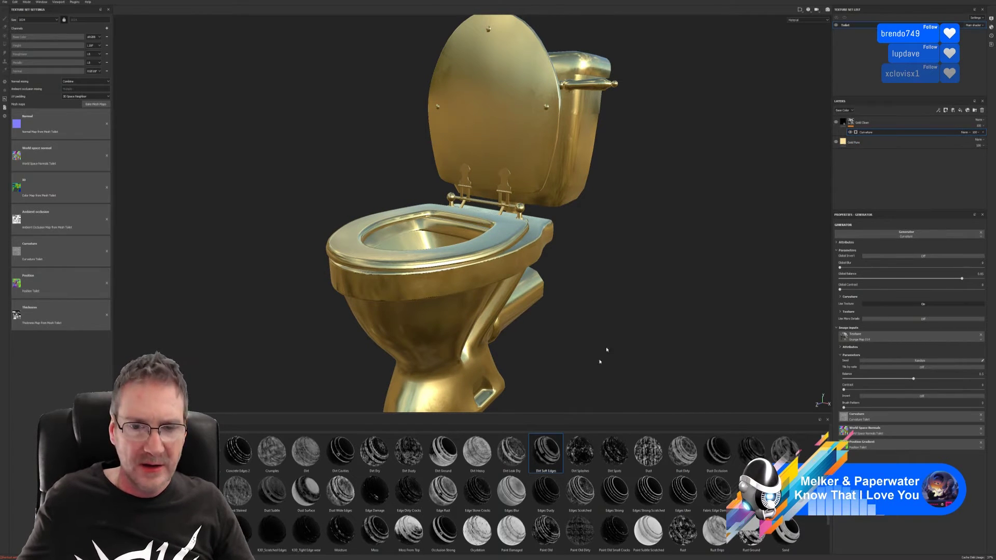
Step: Duplicate the Gold Pure layer
{"action": "left_click", "coordinate": [864, 144]}
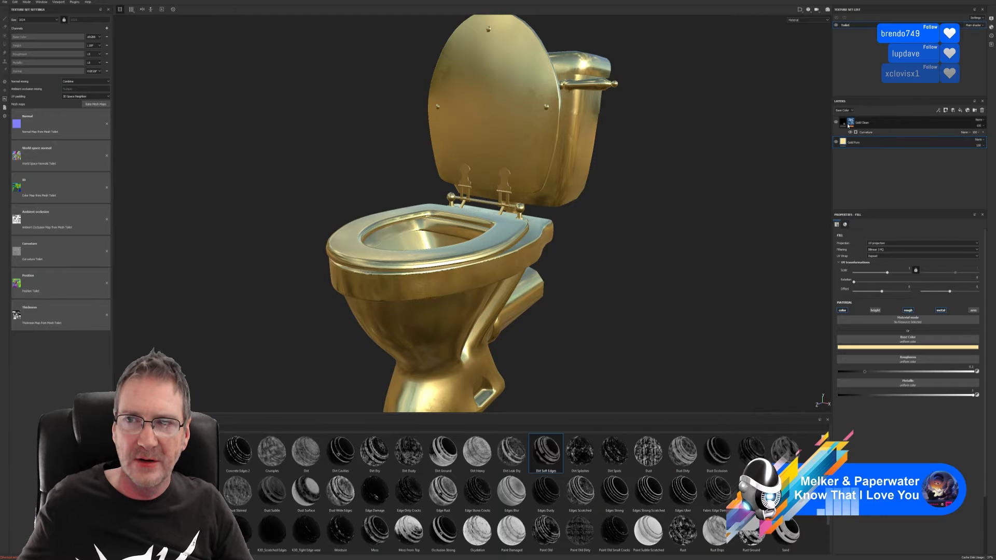
{"action": "right_click", "coordinate": [856, 144]}
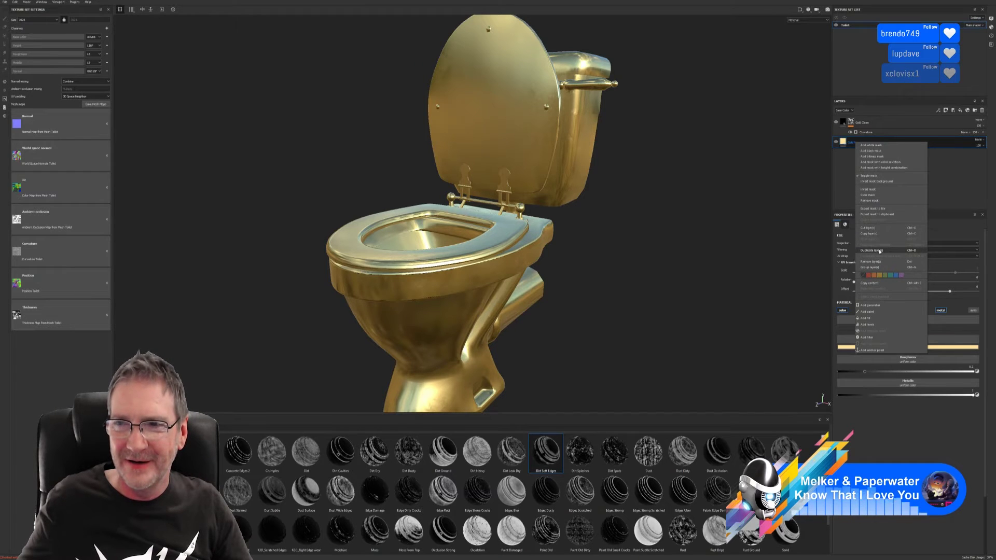
{"action": "left_click", "coordinate": [877, 251]}
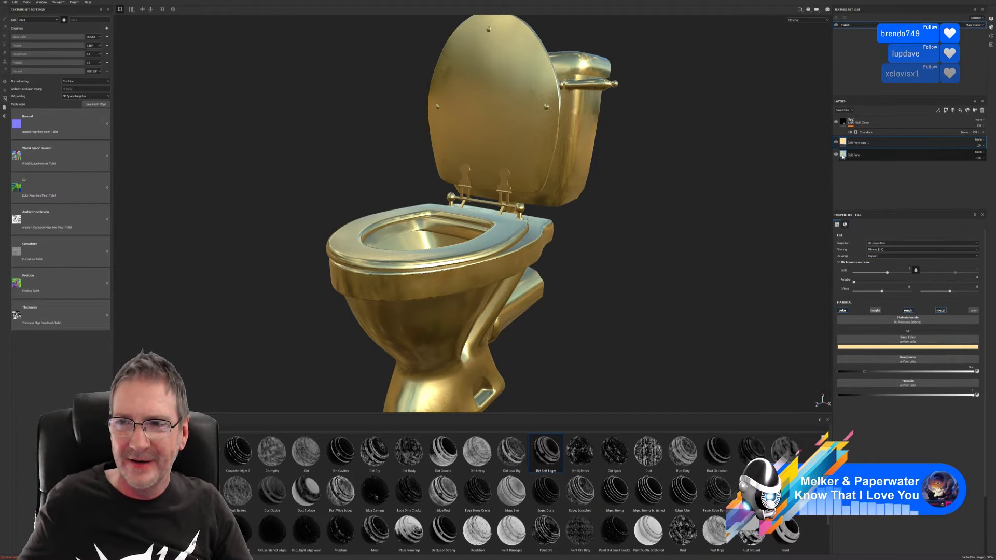
Step: Hide the Gold Clean and copied Gold Pure layers and darken the original Gold Pure layer's base color slightly
{"action": "left_click", "coordinate": [843, 155]}
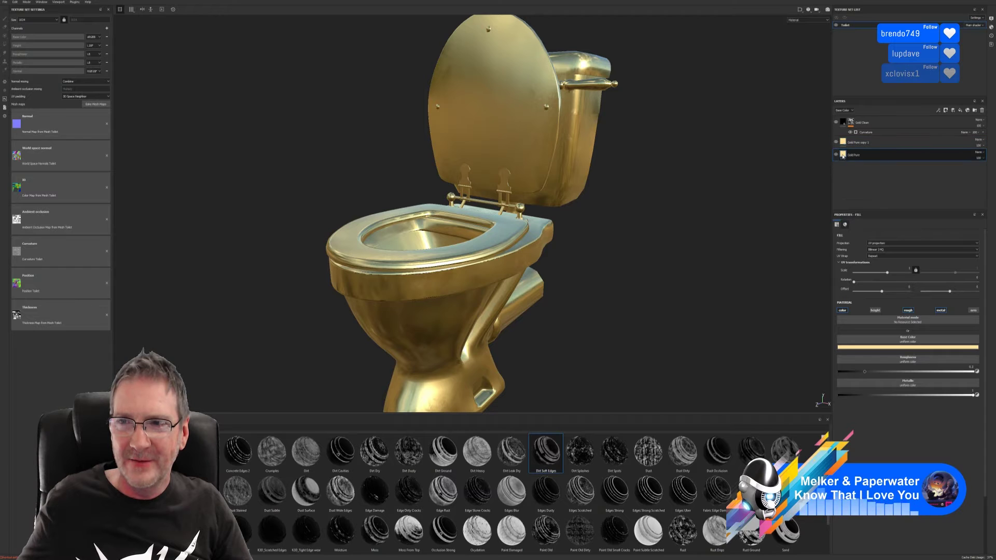
{"action": "left_click", "coordinate": [906, 346]}
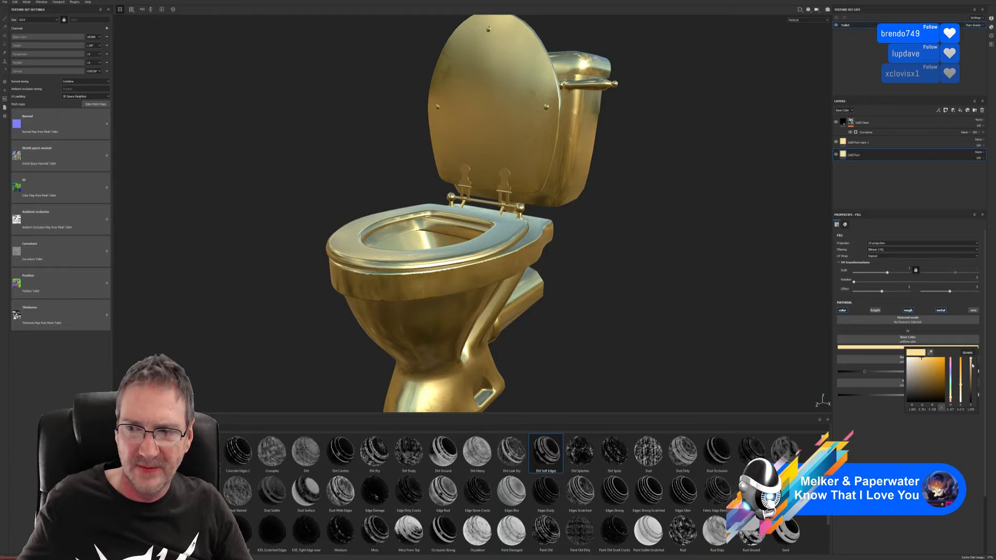
{"action": "left_click", "coordinate": [836, 123]}
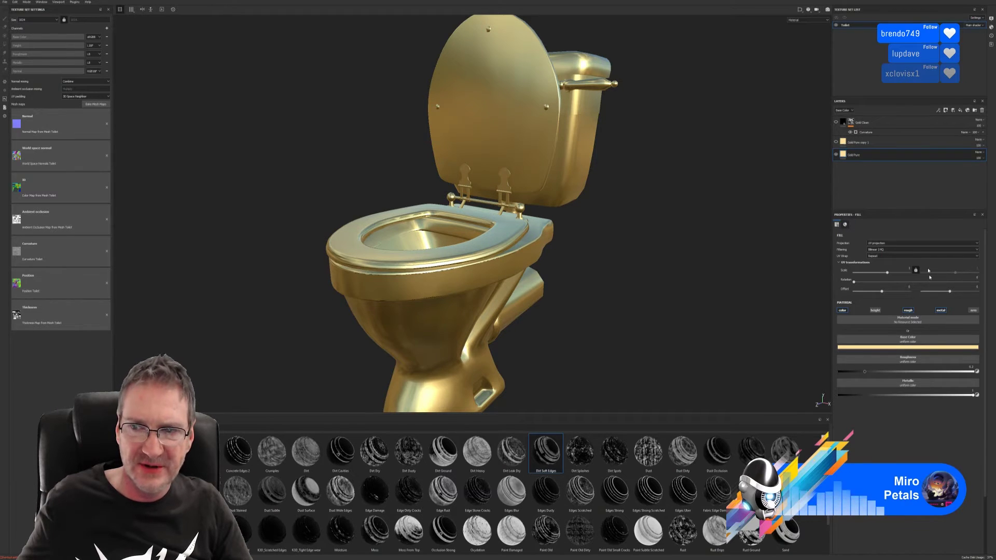
{"action": "left_click", "coordinate": [950, 347]}
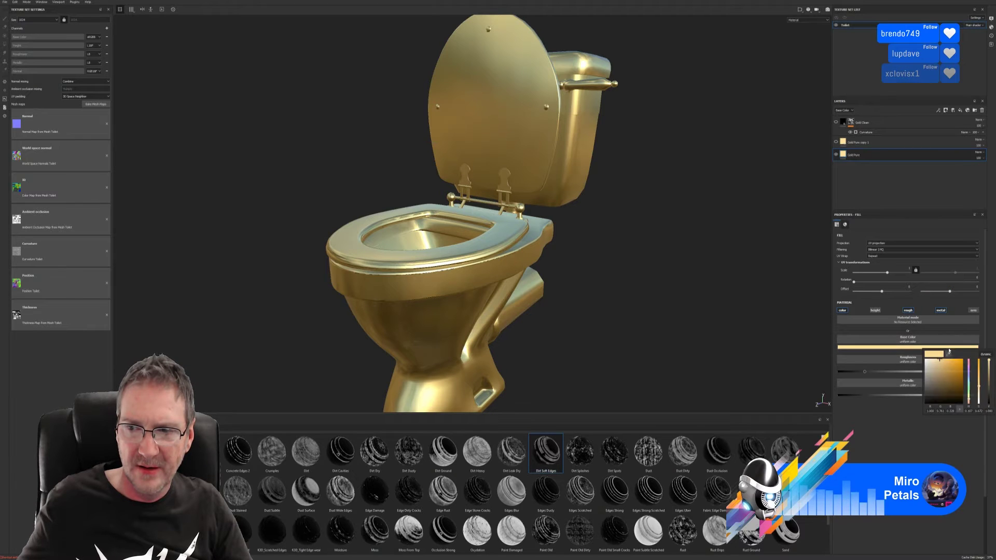
{"action": "left_click", "coordinate": [989, 366]}
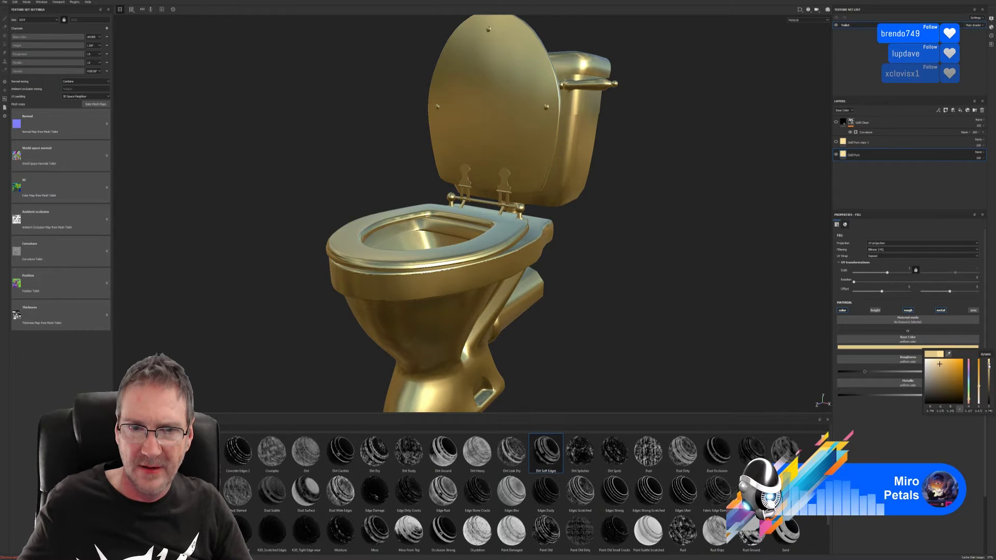
{"action": "left_click", "coordinate": [879, 446]}
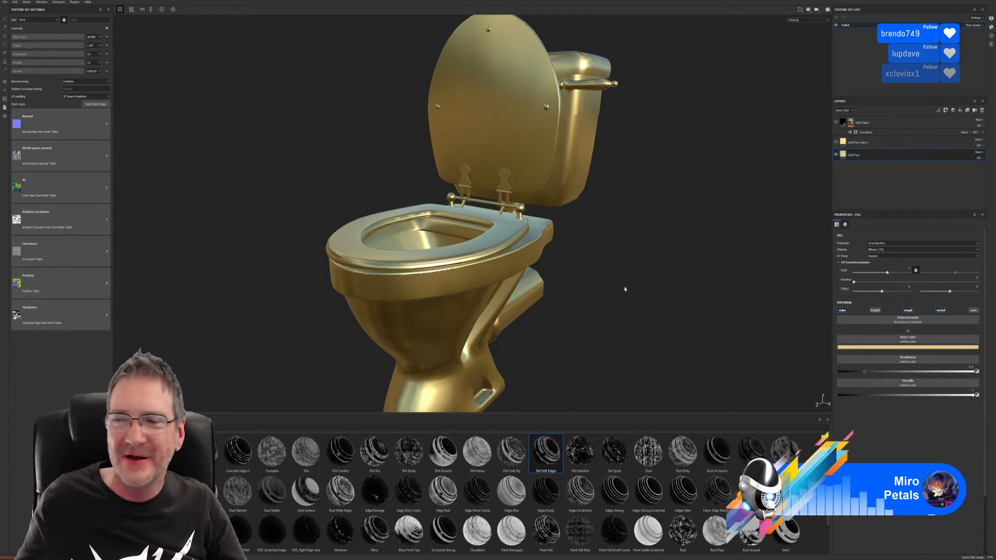
{"action": "left_click_drag", "start_coordinate": [619, 271], "coordinate": [578, 251], "text": "alt"}
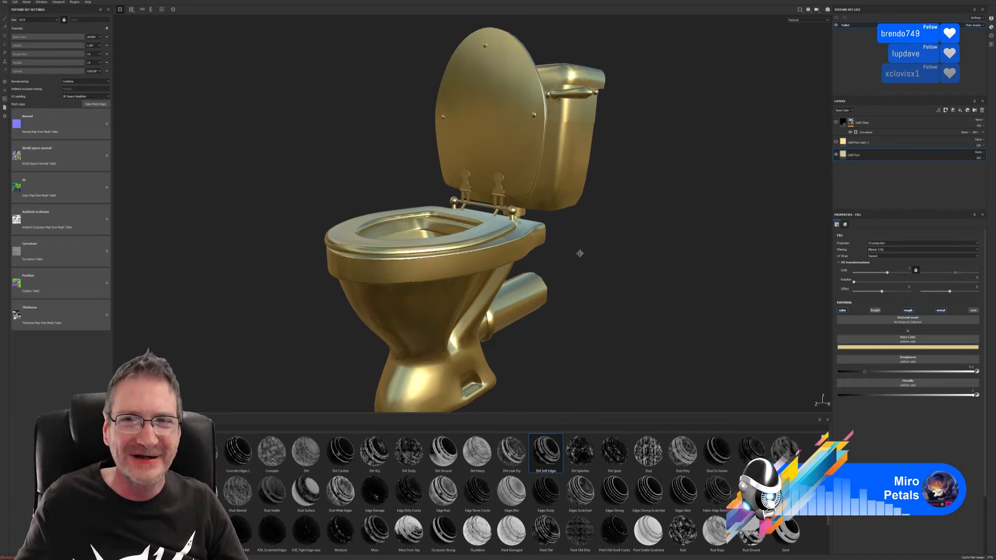
{"action": "middle_click_drag", "start_coordinate": [578, 251], "coordinate": [582, 247], "text": "alt"}
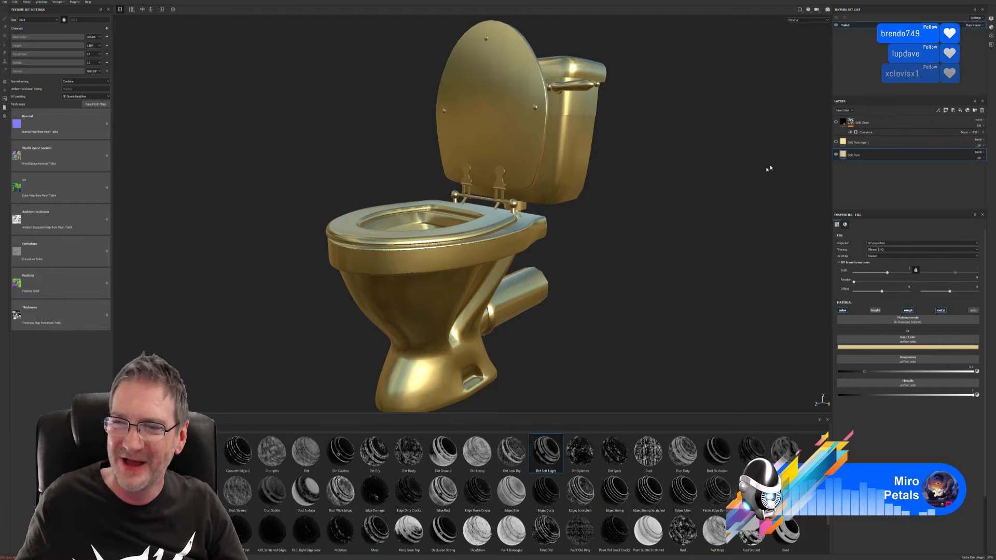
Step: Toggle the Gold Pure copy's visibility to compare it with the darker Gold Pure layer, leaving the copy shown
{"action": "left_click", "coordinate": [836, 142]}
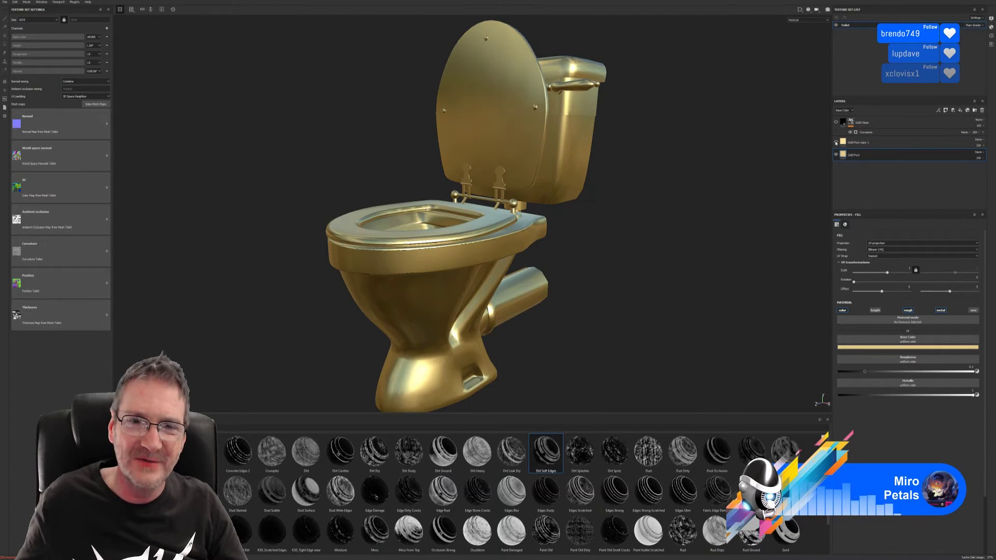
{"action": "left_click", "coordinate": [836, 142]}
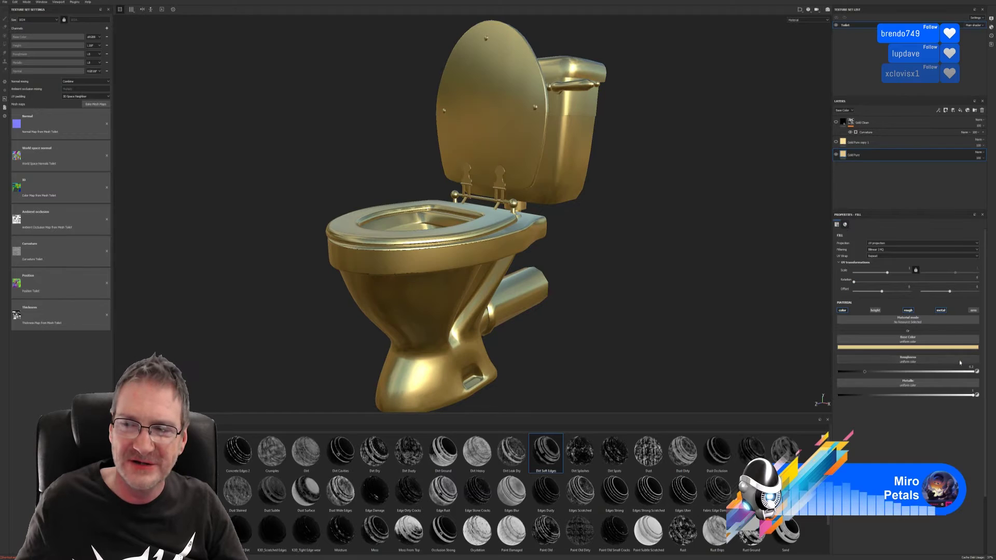
{"action": "left_click", "coordinate": [955, 347]}
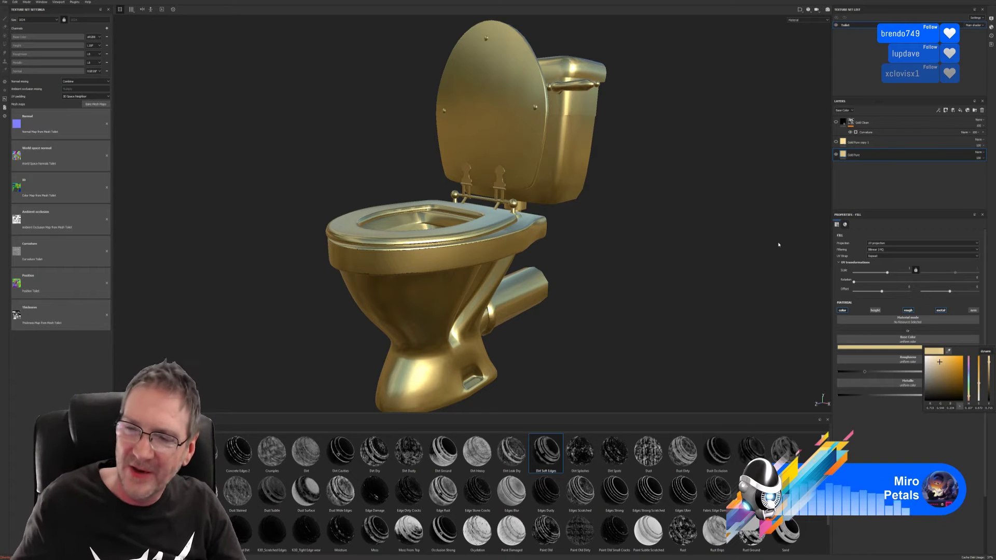
{"action": "left_click", "coordinate": [873, 429]}
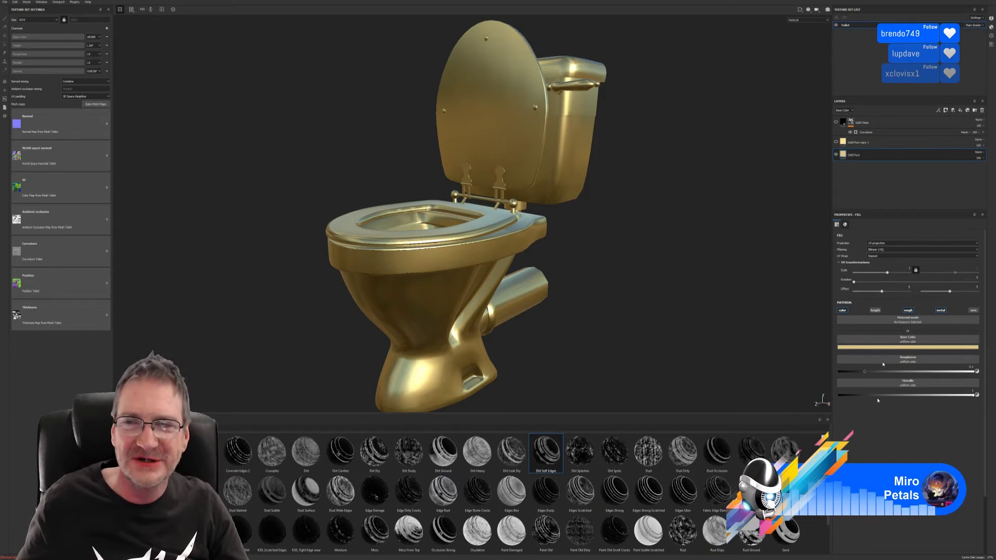
{"action": "left_click_drag", "start_coordinate": [627, 255], "coordinate": [600, 280], "text": "alt"}
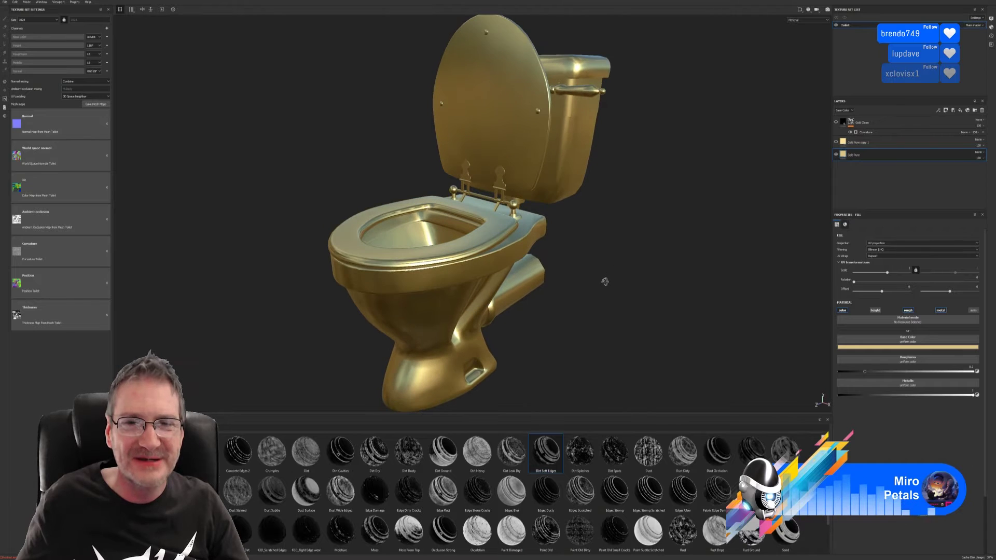
{"action": "left_click", "coordinate": [836, 142]}
{"action": "left_click", "coordinate": [835, 143]}
{"action": "left_click", "coordinate": [836, 143]}
{"action": "left_click", "coordinate": [836, 143]}
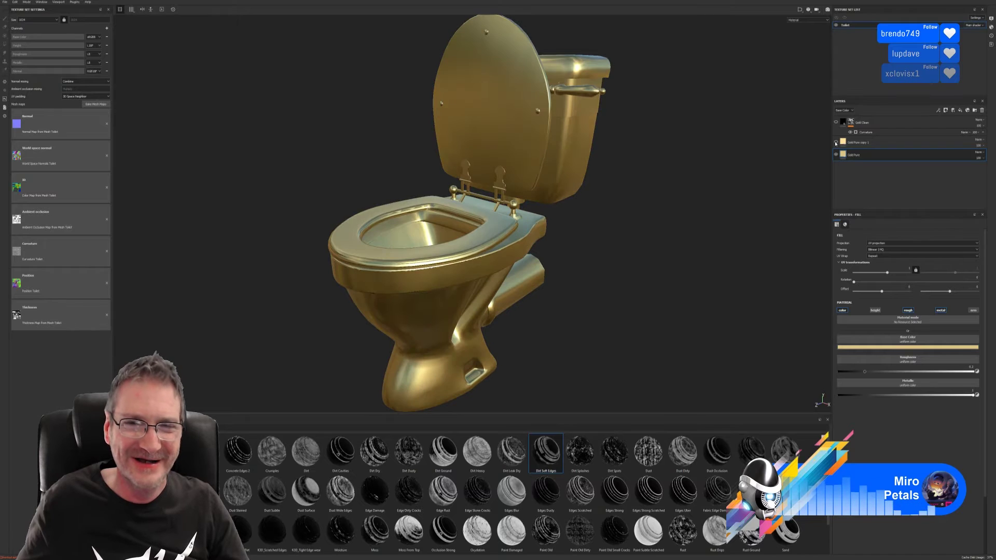
{"action": "left_click", "coordinate": [836, 142]}
Step: Add the Surface Worn smart mask to the Gold Pure copy layer
{"action": "left_click", "coordinate": [854, 142]}
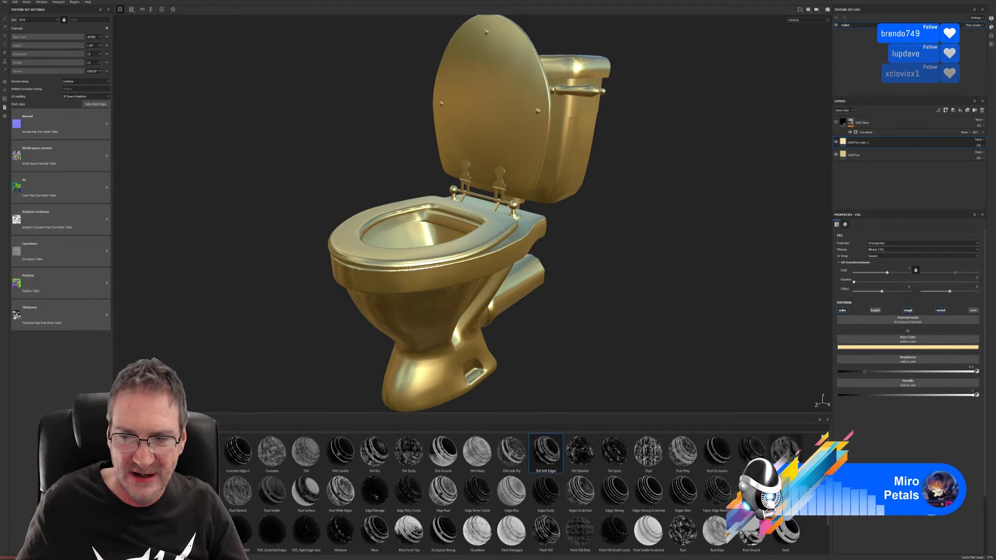
{"action": "mouse_move", "coordinate": [786, 450]}
{"action": "left_mouse_down"}
{"action": "mouse_move", "coordinate": [778, 431]}
{"action": "mouse_move", "coordinate": [801, 453]}
{"action": "left_mouse_up"}
{"action": "scroll", "coordinate": [802, 453], "scroll_direction": "down", "scroll_amount": 1}
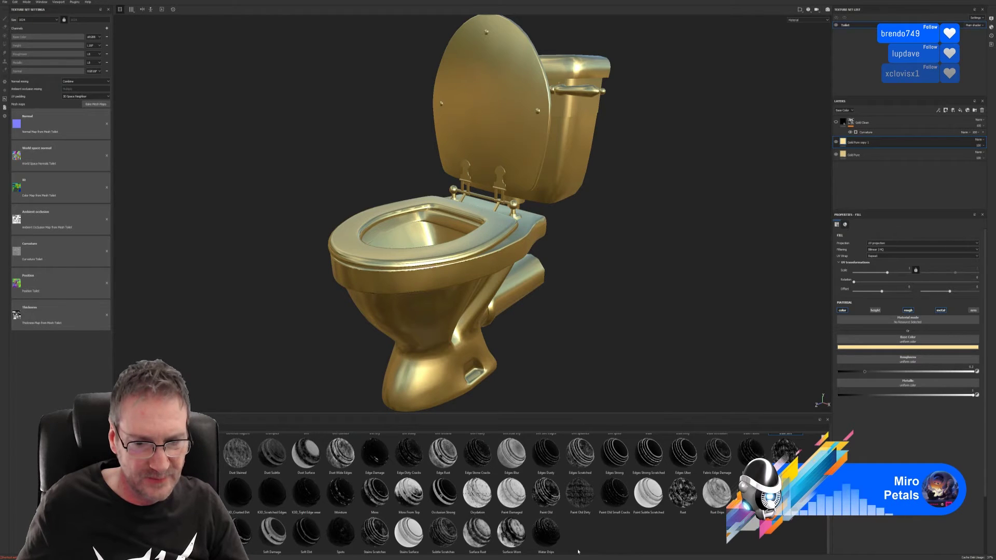
{"action": "left_click_drag", "start_coordinate": [514, 540], "coordinate": [888, 156]}
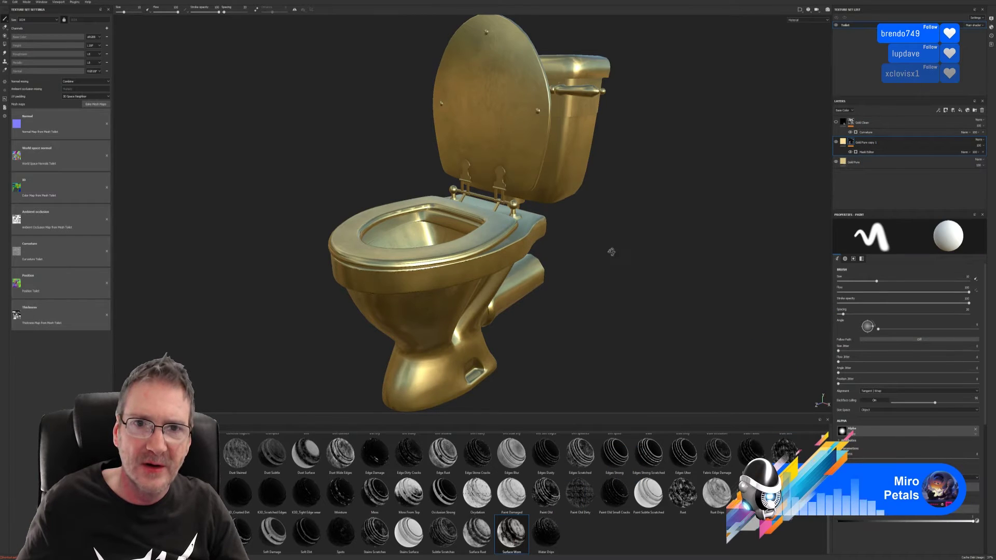
{"action": "left_click_drag", "start_coordinate": [612, 252], "coordinate": [634, 238], "text": "alt"}
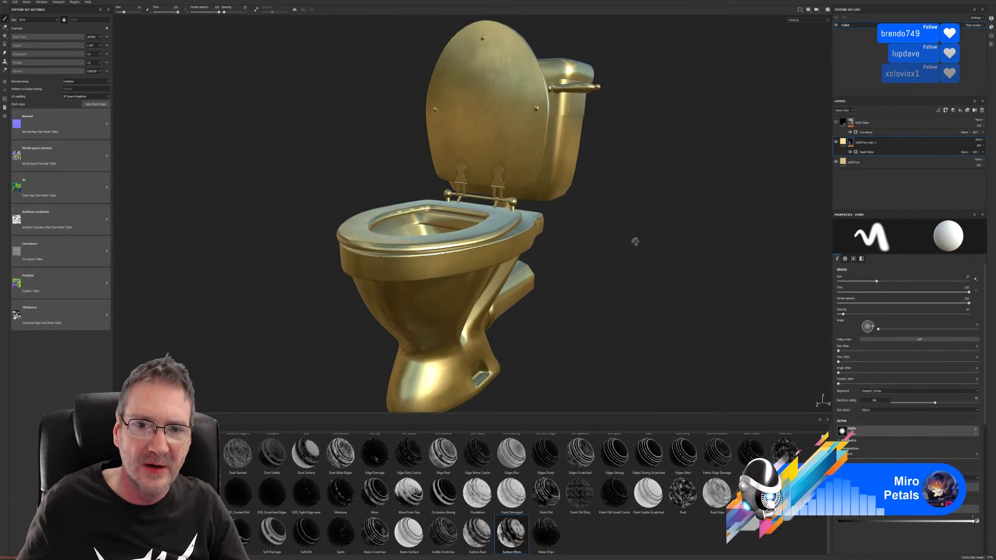
Step: Set the Global Balance of the Gold Pure copy's Mask Editor generator to about 0.56 and inspect the toilet
{"action": "left_click", "coordinate": [868, 154]}
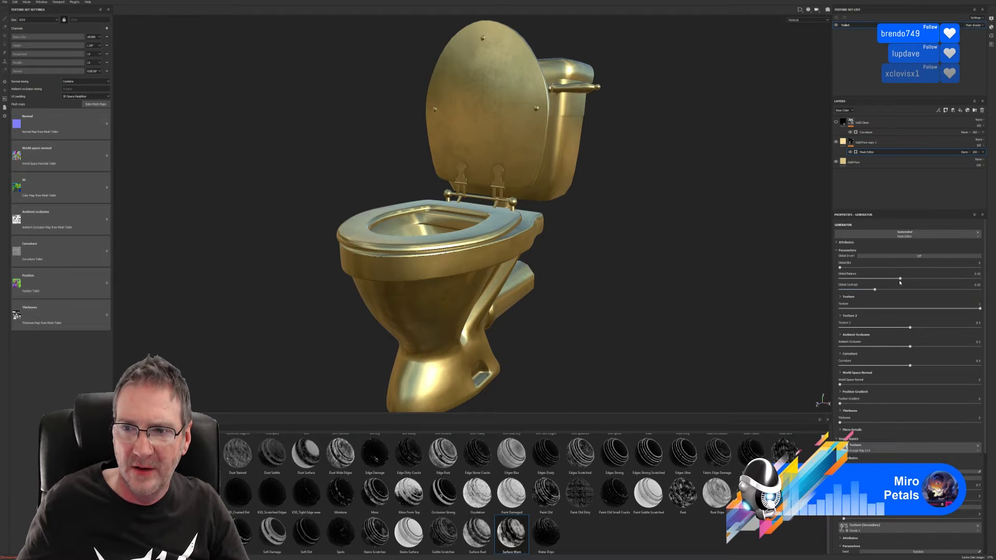
{"action": "mouse_move", "coordinate": [900, 279]}
{"action": "left_mouse_down"}
{"action": "mouse_move", "coordinate": [934, 278]}
{"action": "mouse_move", "coordinate": [868, 277]}
{"action": "mouse_move", "coordinate": [895, 278]}
{"action": "left_mouse_up"}
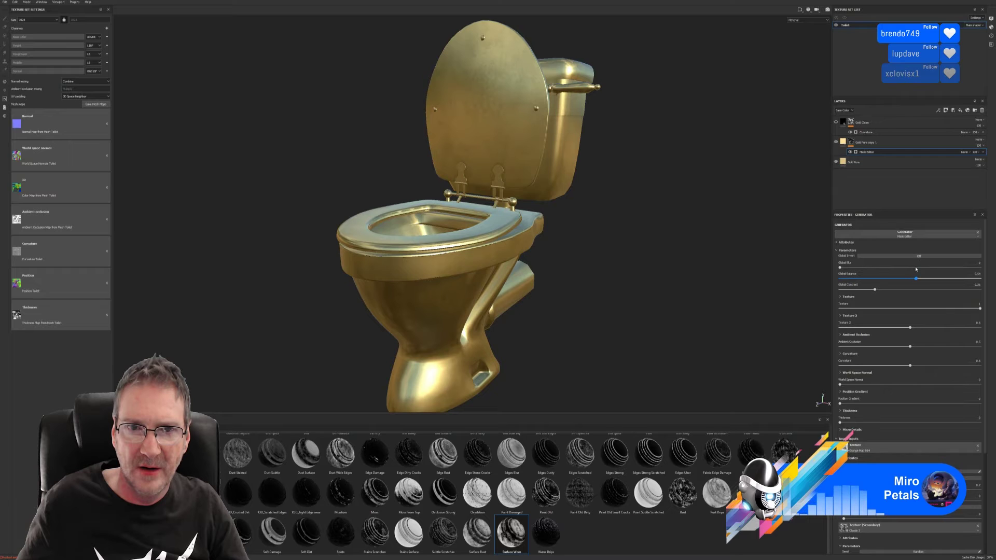
{"action": "left_click_drag", "start_coordinate": [611, 237], "coordinate": [594, 233], "text": "alt"}
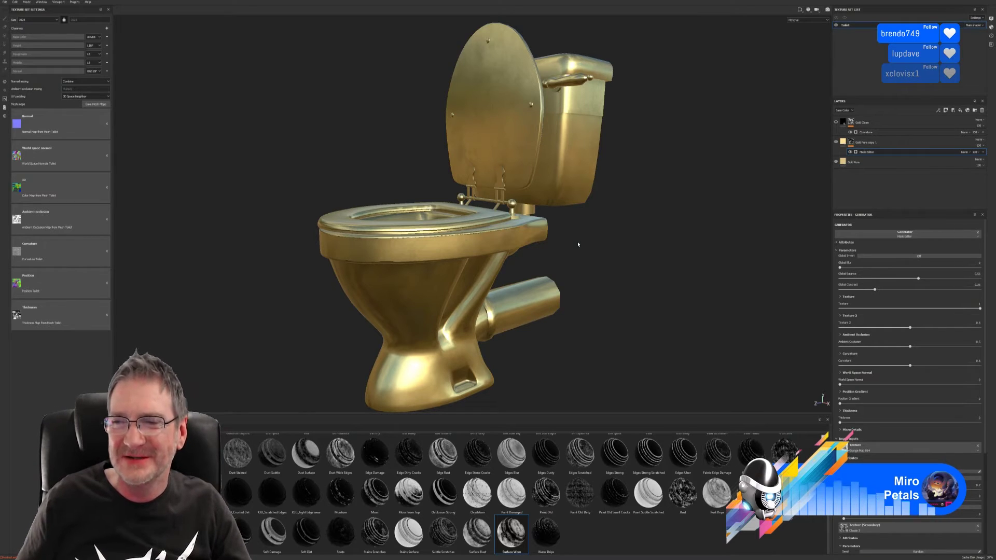
{"action": "mouse_move", "coordinate": [579, 239]}
{"action": "left_mouse_down", "text": "alt"}
{"action": "mouse_move", "coordinate": [621, 239]}
{"action": "mouse_move", "coordinate": [647, 273]}
{"action": "mouse_move", "coordinate": [614, 275]}
{"action": "mouse_move", "coordinate": [614, 307]}
{"action": "mouse_move", "coordinate": [273, 258]}
{"action": "mouse_move", "coordinate": [338, 273]}
{"action": "mouse_move", "coordinate": [585, 231]}
{"action": "mouse_move", "coordinate": [612, 236]}
{"action": "left_mouse_up", "text": "alt"}
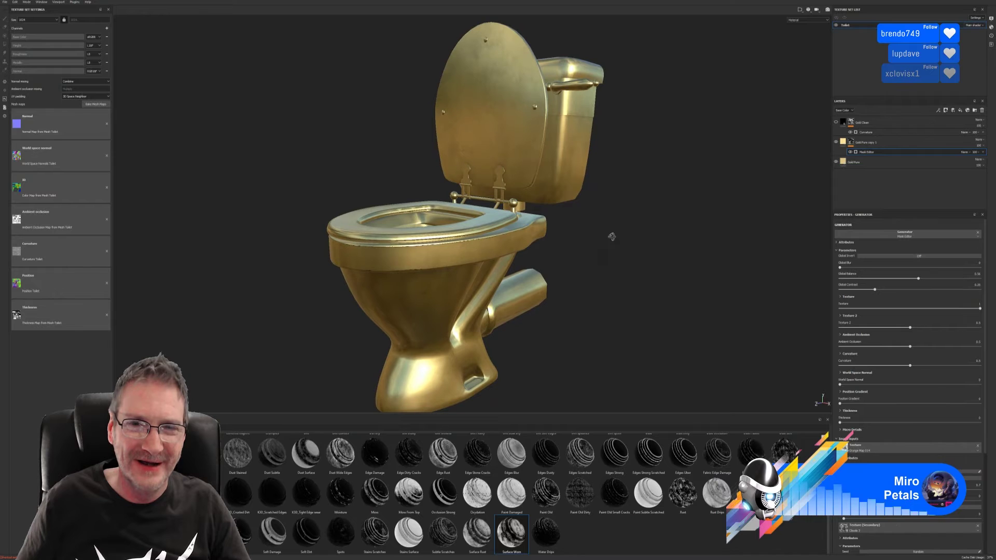
Step: Show the Gold Clean layer again and toggle its visibility to compare the toilet with and without it
{"action": "left_click", "coordinate": [876, 123]}
{"action": "left_click", "coordinate": [836, 123]}
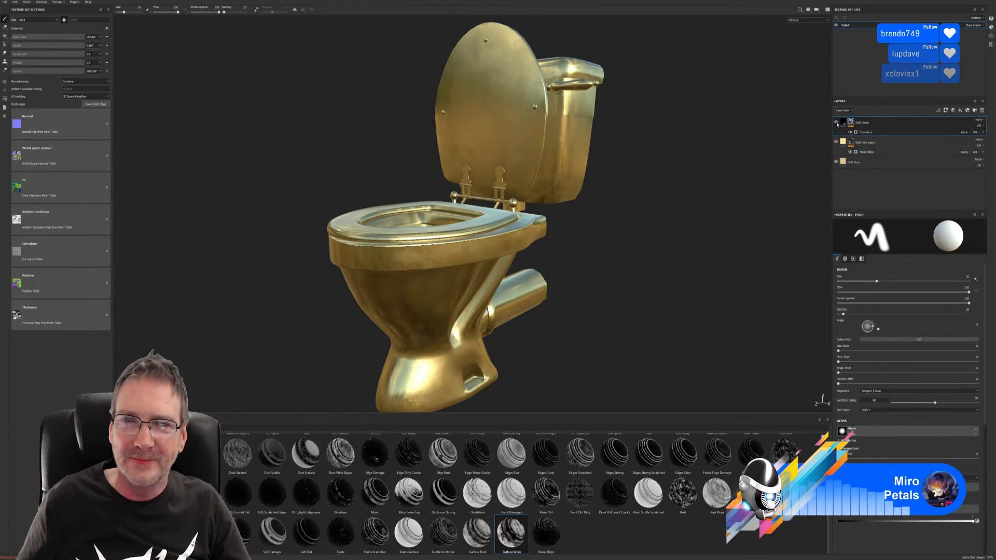
{"action": "left_click", "coordinate": [836, 123]}
{"action": "left_click", "coordinate": [836, 123]}
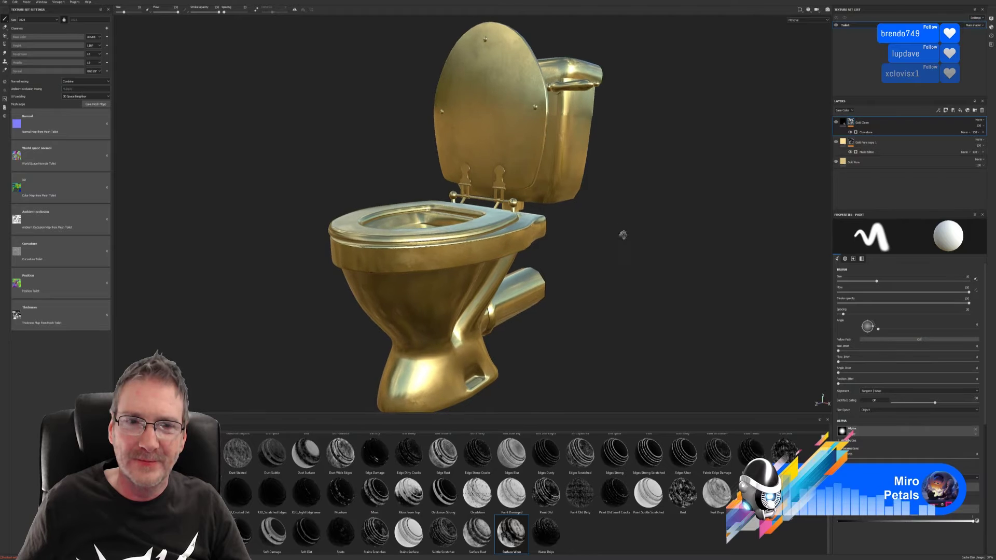
Step: Toggle the Gold Clean layer's visibility and inspect the gold finish on the bowl, seat and base from several angles
{"action": "left_click_drag", "start_coordinate": [622, 231], "coordinate": [641, 242], "text": "alt"}
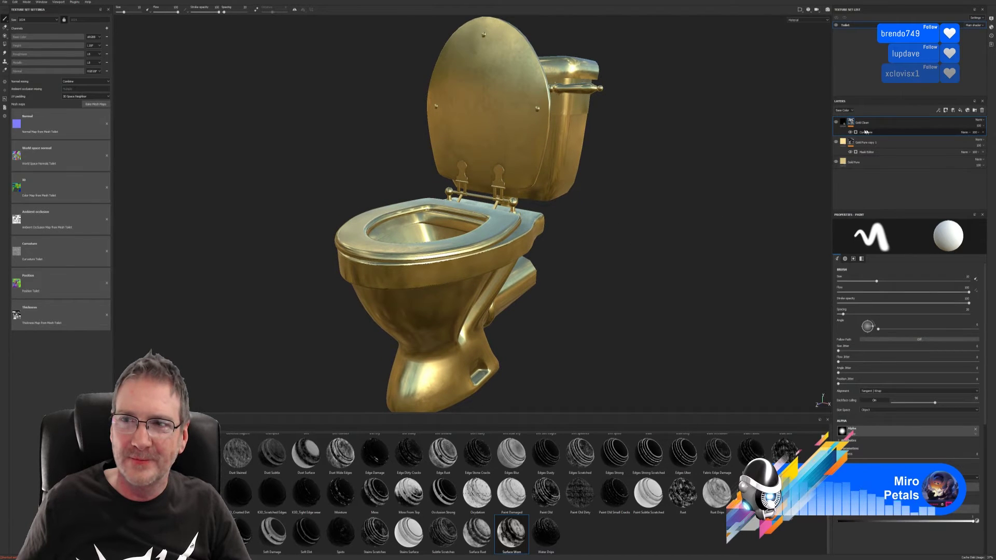
{"action": "left_click", "coordinate": [836, 122]}
{"action": "left_click", "coordinate": [836, 122]}
{"action": "double_click", "coordinate": [837, 121]}
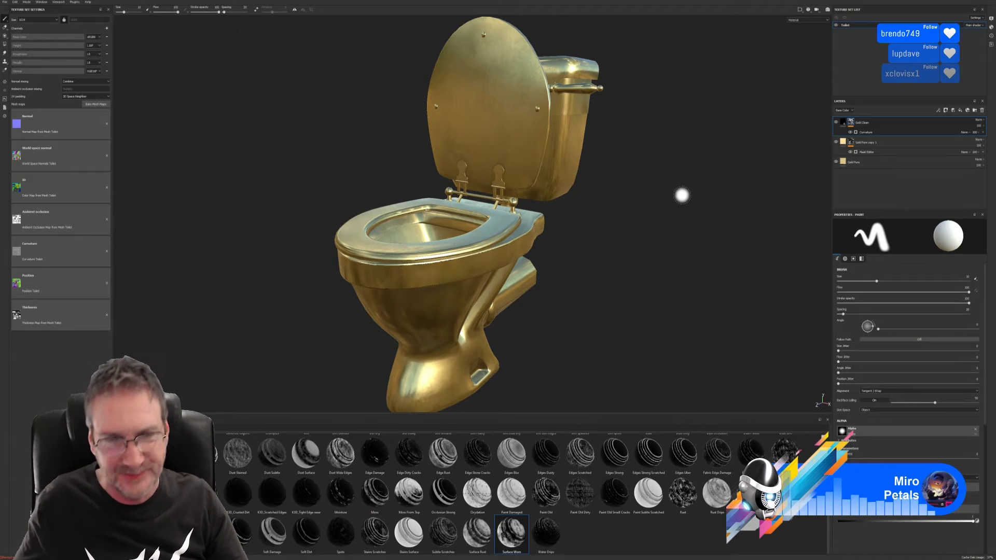
{"action": "mouse_move", "coordinate": [587, 285]}
{"action": "left_mouse_down", "text": "alt"}
{"action": "mouse_move", "coordinate": [625, 309]}
{"action": "mouse_move", "coordinate": [702, 316]}
{"action": "mouse_move", "coordinate": [552, 313]}
{"action": "left_mouse_up", "text": "alt"}
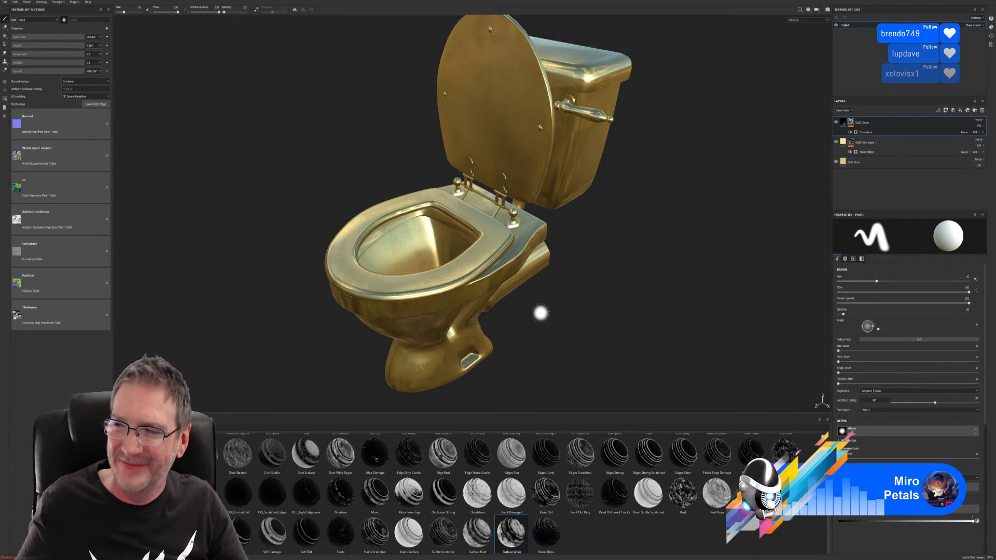
{"action": "mouse_move", "coordinate": [571, 291]}
{"action": "left_mouse_down", "text": "alt"}
{"action": "mouse_move", "coordinate": [605, 225]}
{"action": "mouse_move", "coordinate": [620, 278]}
{"action": "left_mouse_up", "text": "alt"}
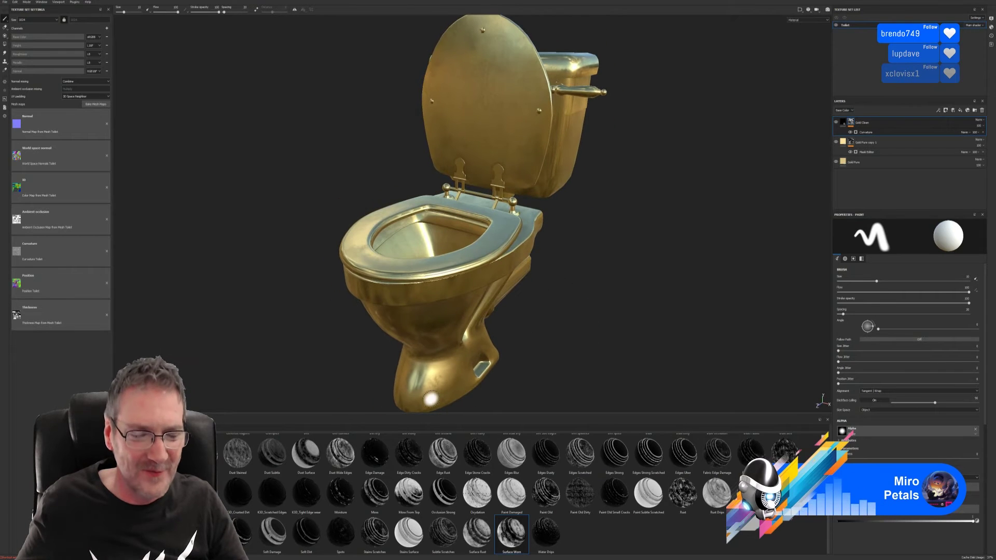
Step: Show the materials in the asset library and look through them from the aluminium and gold materials to the plastics and platinum
{"action": "left_click", "coordinate": [127, 519]}
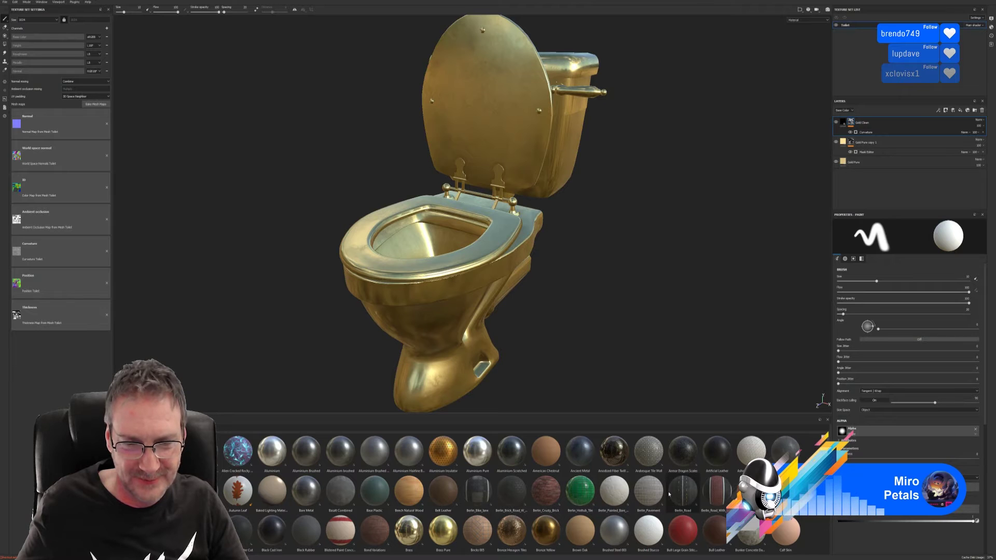
{"action": "mouse_move", "coordinate": [726, 495]}
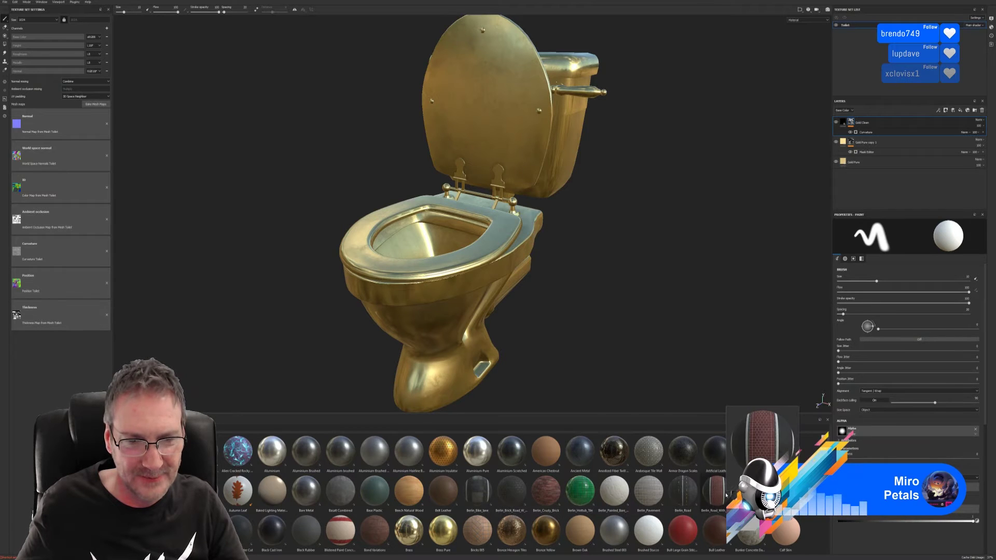
{"action": "scroll", "coordinate": [733, 495], "scroll_direction": "down", "scroll_amount": 4}
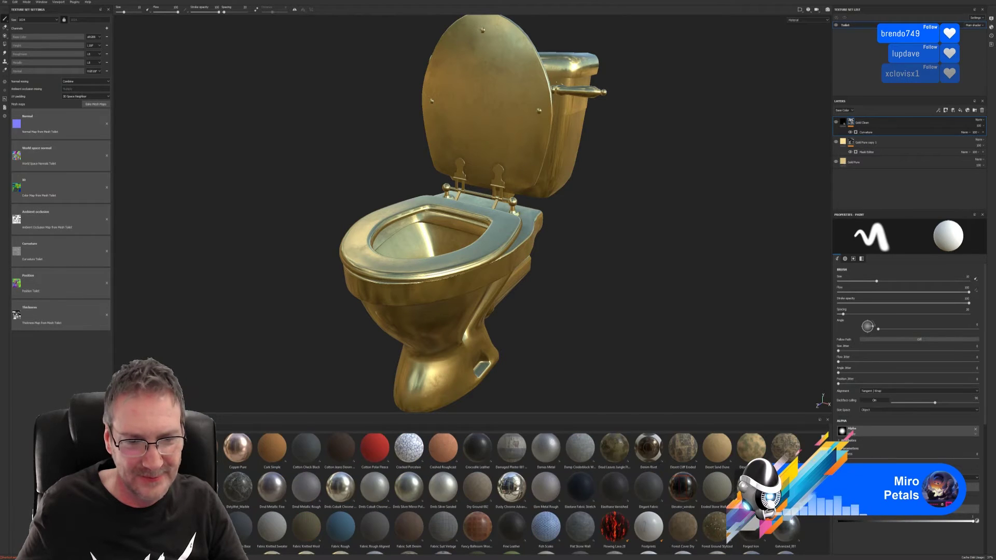
{"action": "scroll", "coordinate": [733, 494], "scroll_direction": "down", "scroll_amount": 3}
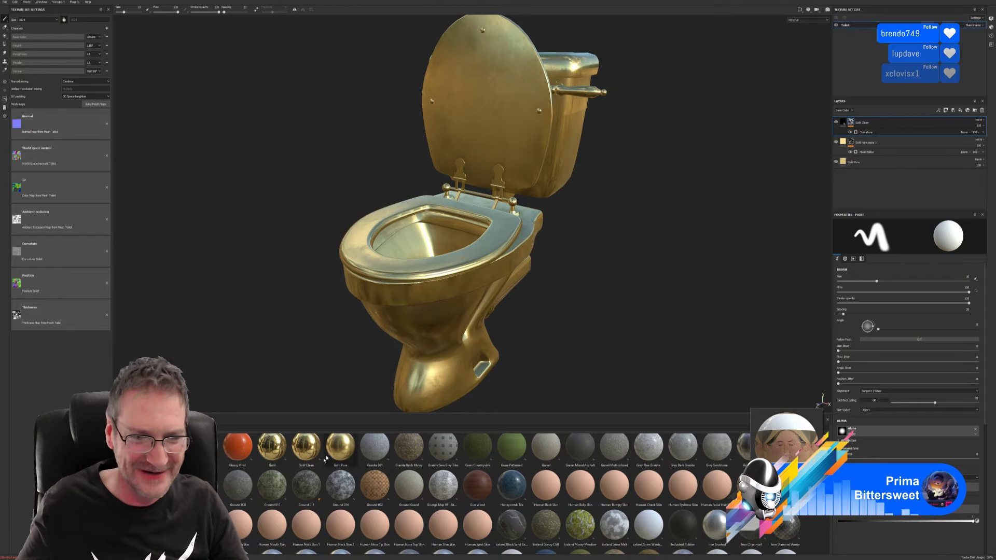
{"action": "mouse_move", "coordinate": [305, 520]}
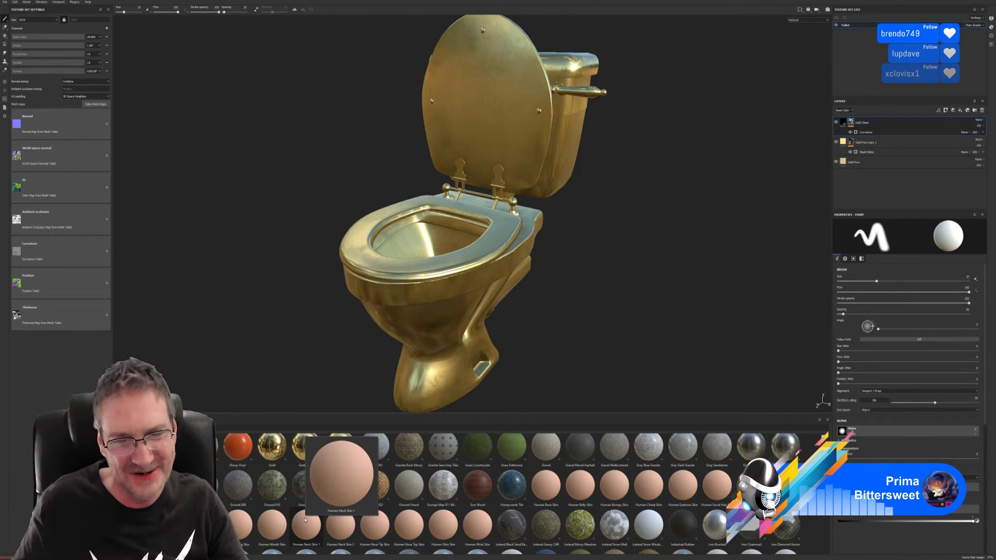
{"action": "scroll", "coordinate": [725, 494], "scroll_direction": "down", "scroll_amount": 3}
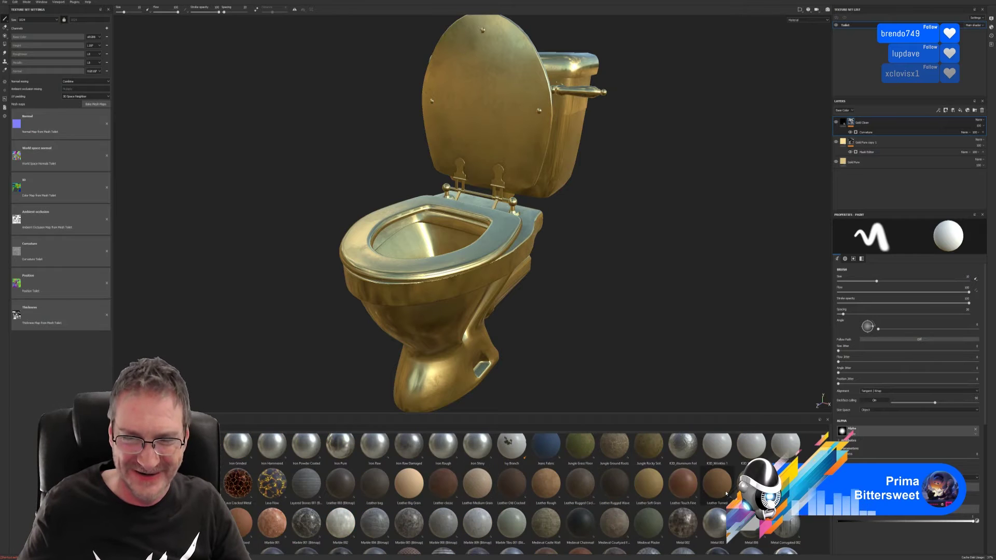
{"action": "scroll", "coordinate": [713, 494], "scroll_direction": "down", "scroll_amount": 4}
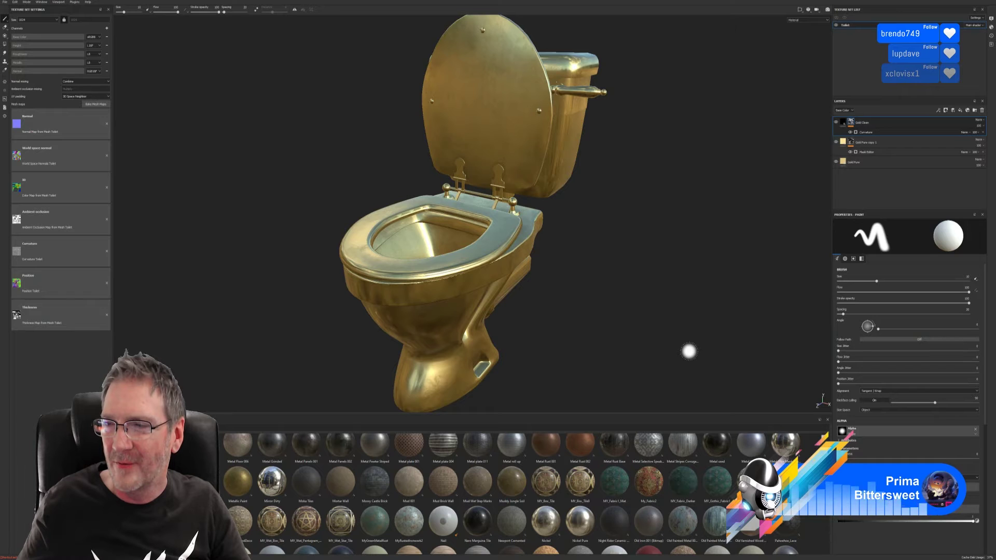
{"action": "scroll", "coordinate": [717, 482], "scroll_direction": "down", "scroll_amount": 3}
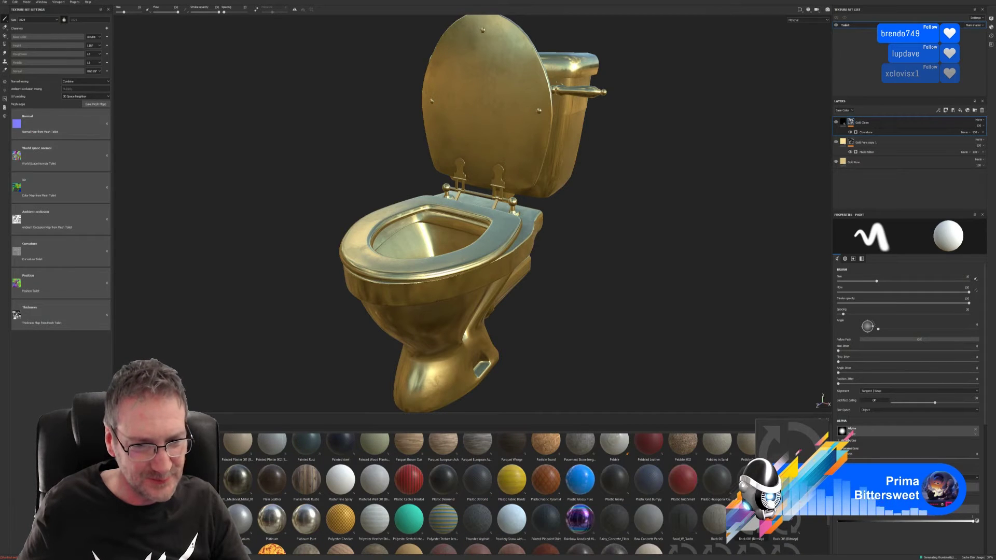
{"action": "scroll", "coordinate": [718, 482], "scroll_direction": "up", "scroll_amount": 3}
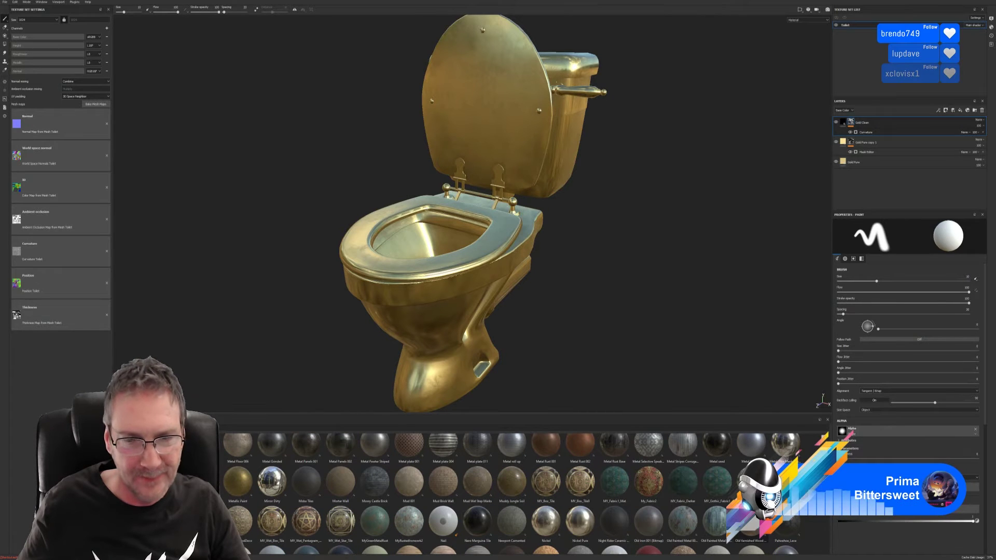
{"action": "scroll", "coordinate": [717, 482], "scroll_direction": "down", "scroll_amount": 3}
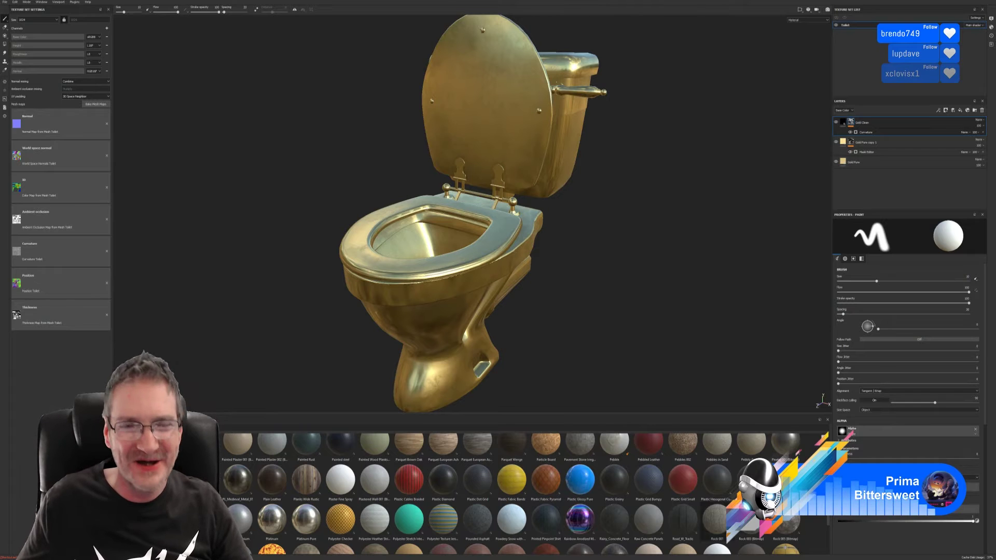
{"action": "mouse_move", "coordinate": [536, 291]}
{"action": "left_mouse_down", "text": "alt"}
{"action": "mouse_move", "coordinate": [451, 285]}
{"action": "mouse_move", "coordinate": [505, 270]}
{"action": "mouse_move", "coordinate": [557, 311]}
{"action": "left_mouse_up", "text": "alt"}
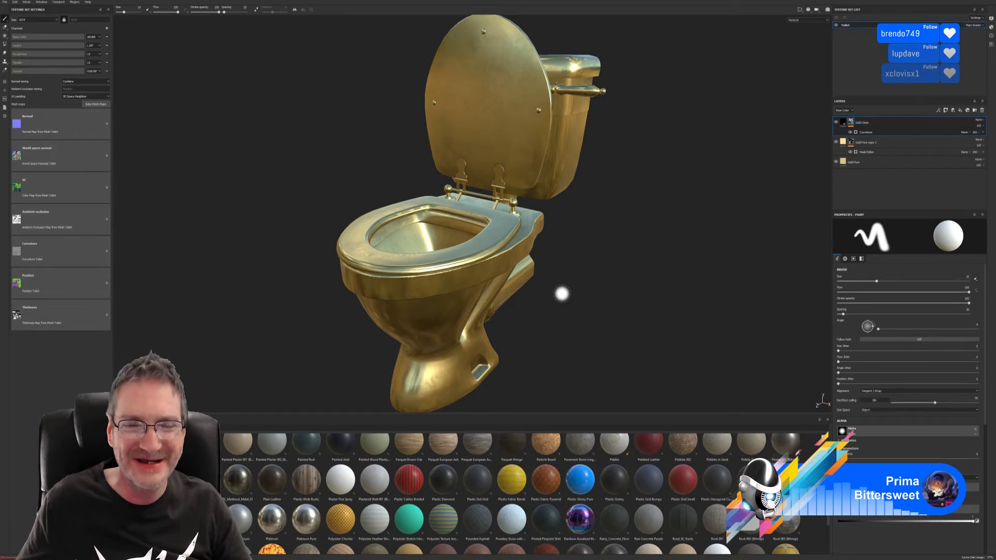
{"action": "mouse_move", "coordinate": [560, 291]}
{"action": "left_mouse_down", "text": "alt"}
{"action": "mouse_move", "coordinate": [571, 285]}
{"action": "mouse_move", "coordinate": [558, 305]}
{"action": "left_mouse_up", "text": "alt"}
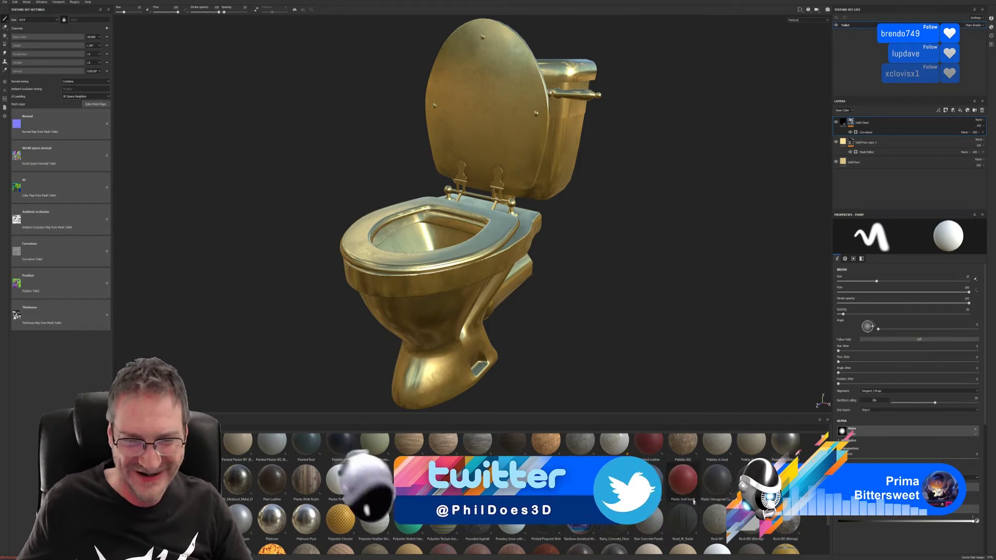
Step: Examine the remaining library materials, from the rust, silver and steel materials to the titanium and wood ones
{"action": "scroll", "coordinate": [671, 507], "scroll_direction": "down", "scroll_amount": 3}
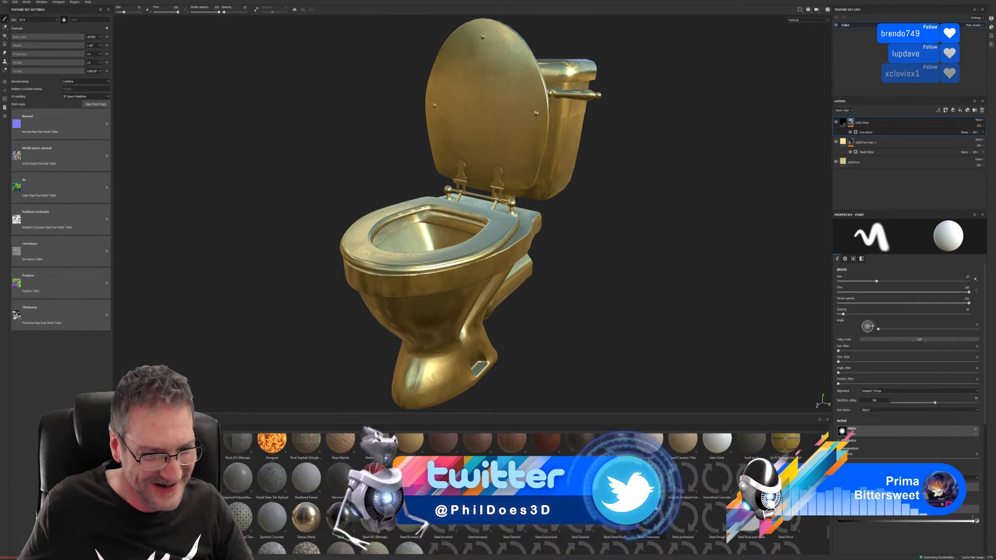
{"action": "mouse_move", "coordinate": [726, 499]}
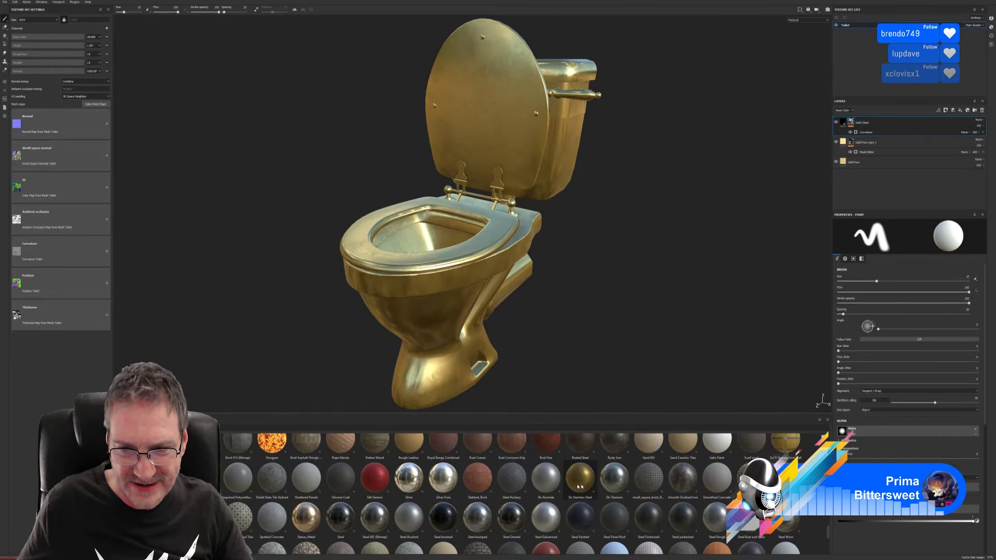
{"action": "mouse_move", "coordinate": [577, 485]}
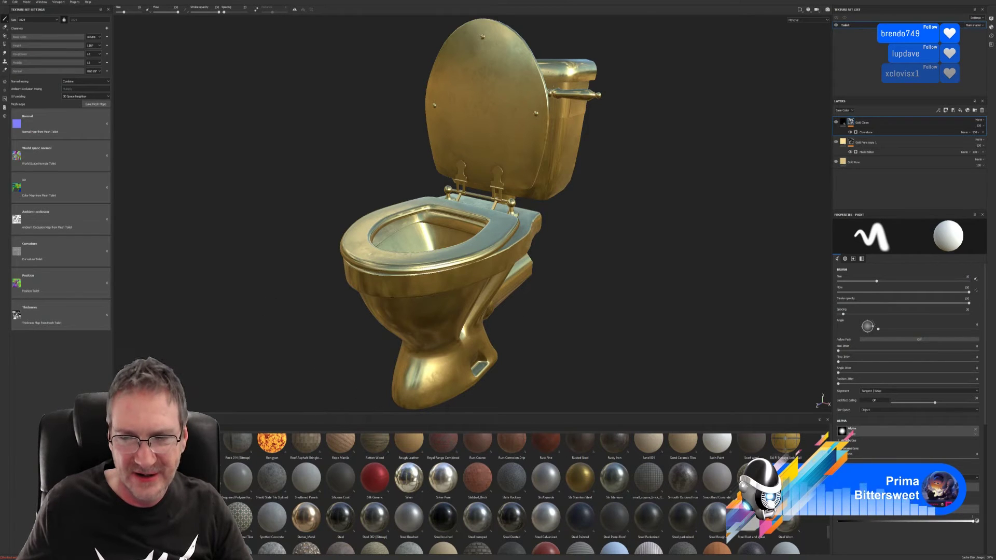
{"action": "scroll", "coordinate": [519, 488], "scroll_direction": "down", "scroll_amount": 5}
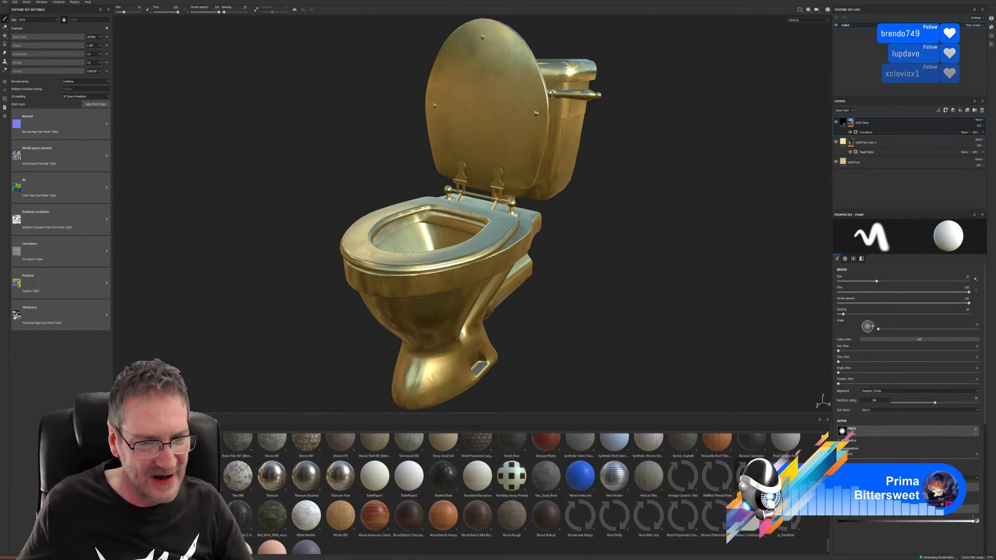
{"action": "scroll", "coordinate": [519, 488], "scroll_direction": "up", "scroll_amount": 3}
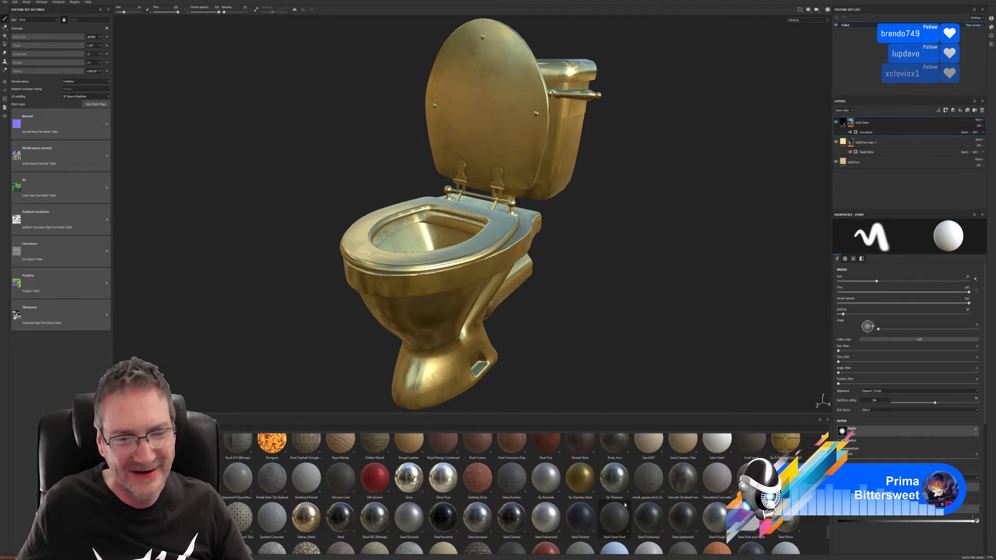
{"action": "scroll", "coordinate": [609, 498], "scroll_direction": "down", "scroll_amount": 3}
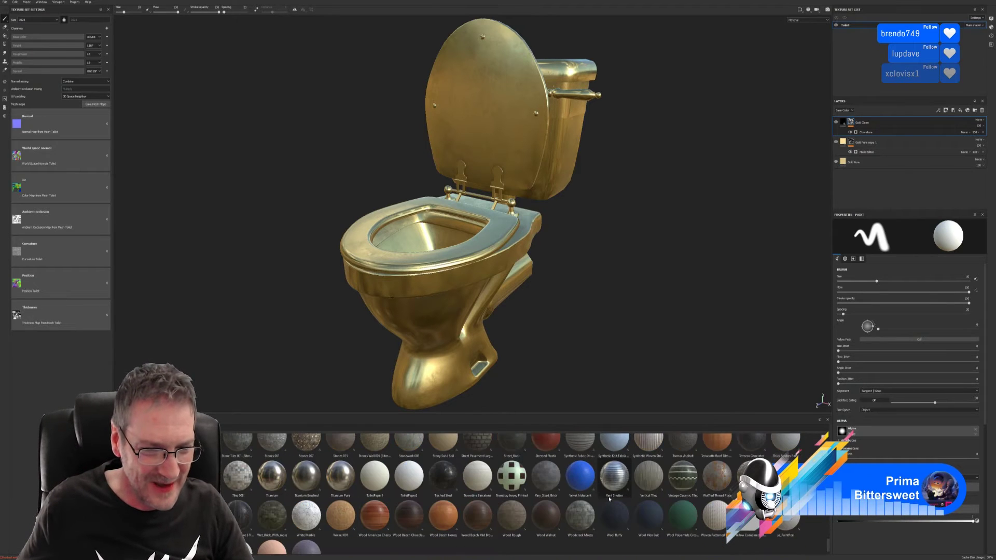
{"action": "scroll", "coordinate": [609, 496], "scroll_direction": "down", "scroll_amount": 1}
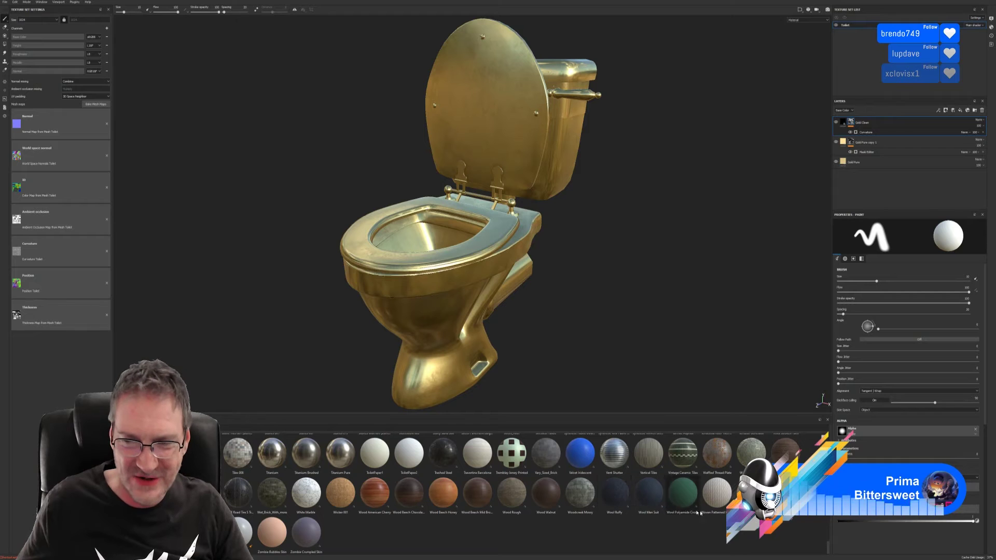
Step: Try the Sb Stainless Steel material as a fill layer above Gold Clean, and undo it
{"action": "scroll", "coordinate": [830, 546], "scroll_direction": "up", "scroll_amount": 5}
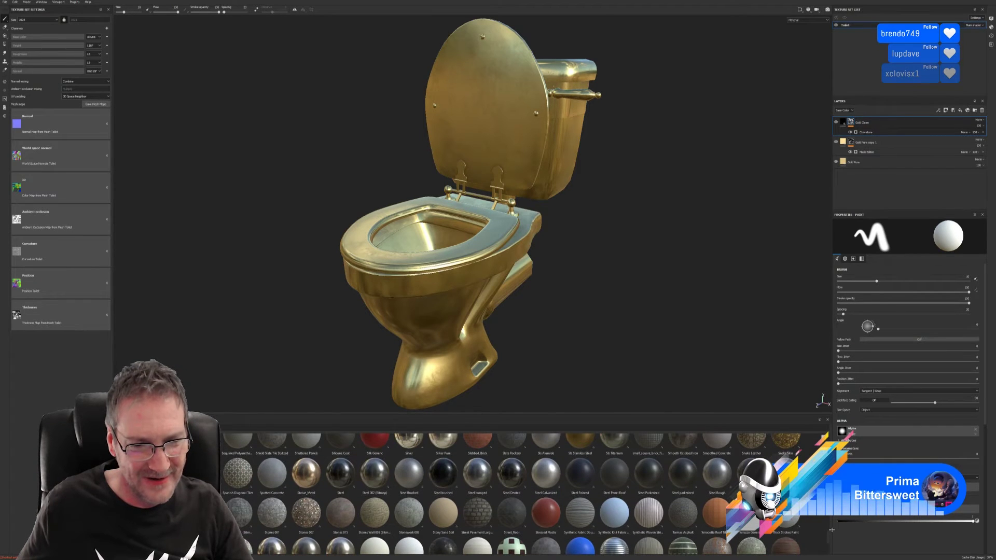
{"action": "scroll", "coordinate": [832, 531], "scroll_direction": "up", "scroll_amount": 1}
{"action": "scroll", "coordinate": [834, 527], "scroll_direction": "up", "scroll_amount": 1}
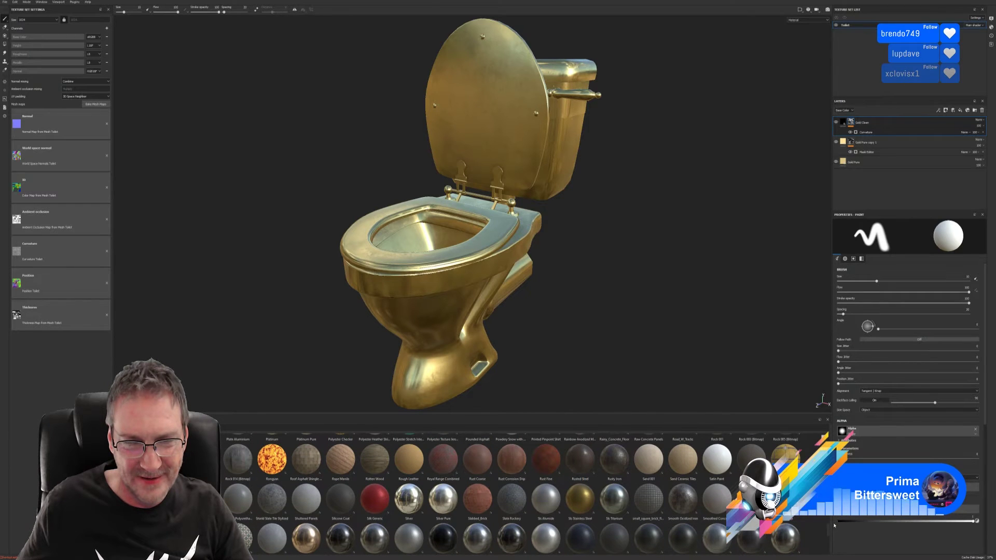
{"action": "left_click_drag", "start_coordinate": [580, 498], "coordinate": [482, 308]}
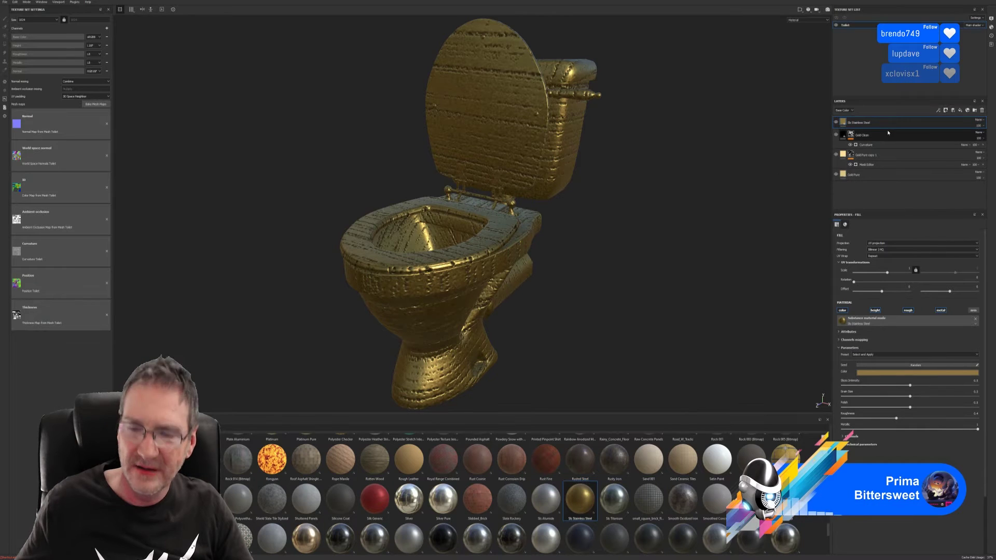
{"action": "key", "text": "ctrl+z"}
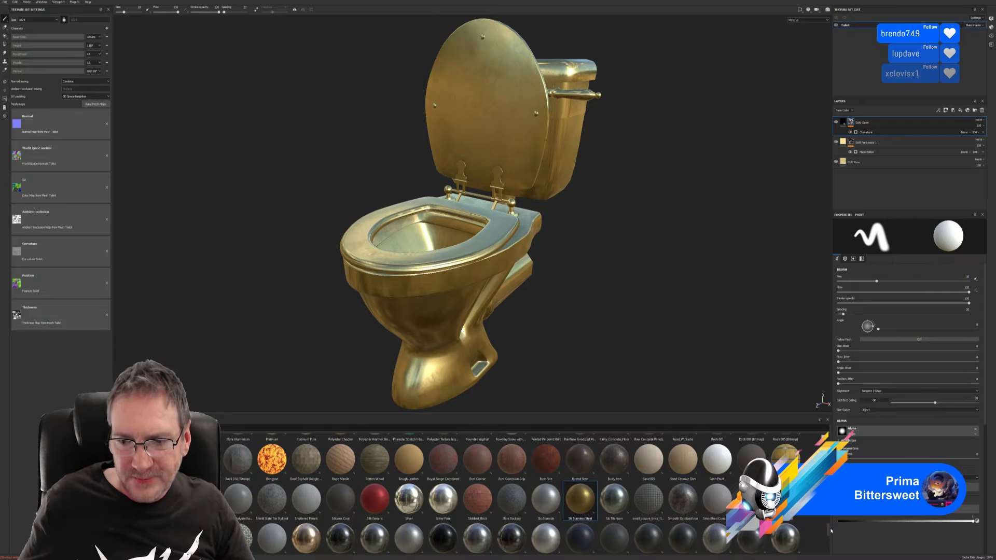
{"action": "scroll", "coordinate": [831, 530], "scroll_direction": "up", "scroll_amount": 2}
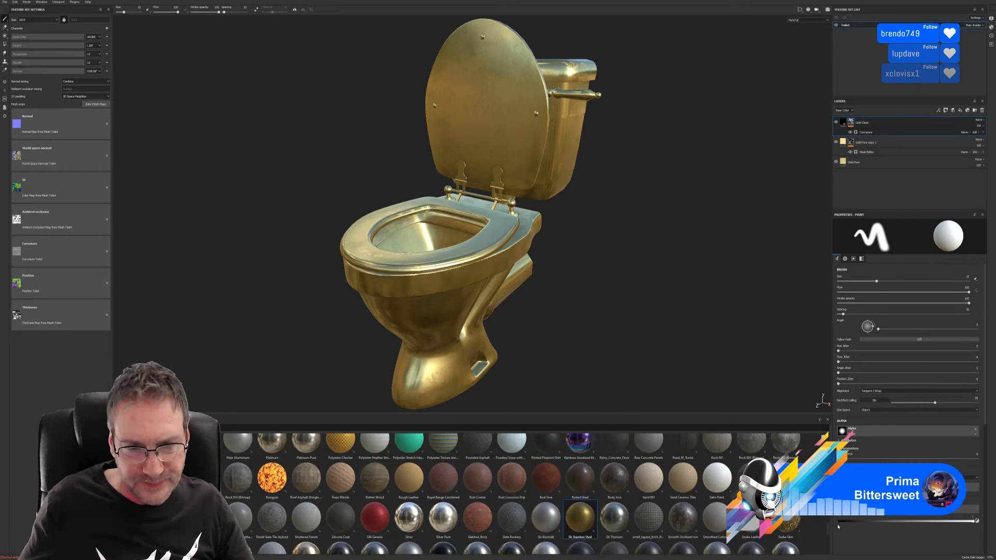
{"action": "scroll", "coordinate": [837, 527], "scroll_direction": "up", "scroll_amount": 2}
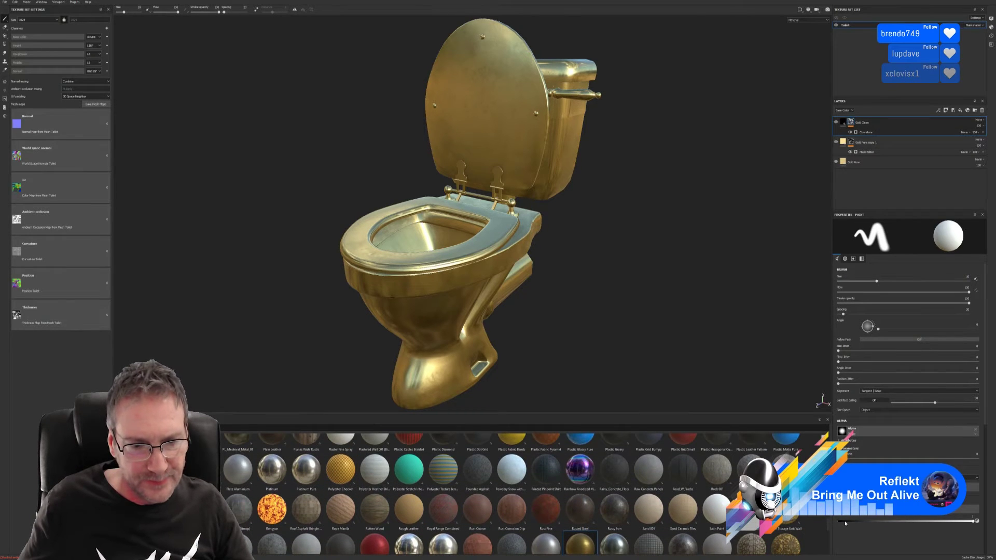
{"action": "scroll", "coordinate": [845, 524], "scroll_direction": "up", "scroll_amount": 4}
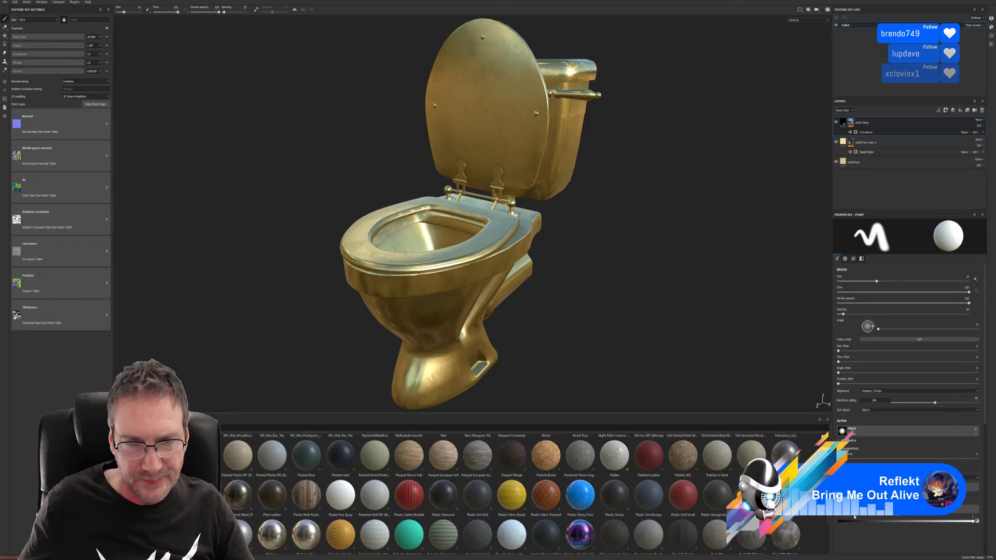
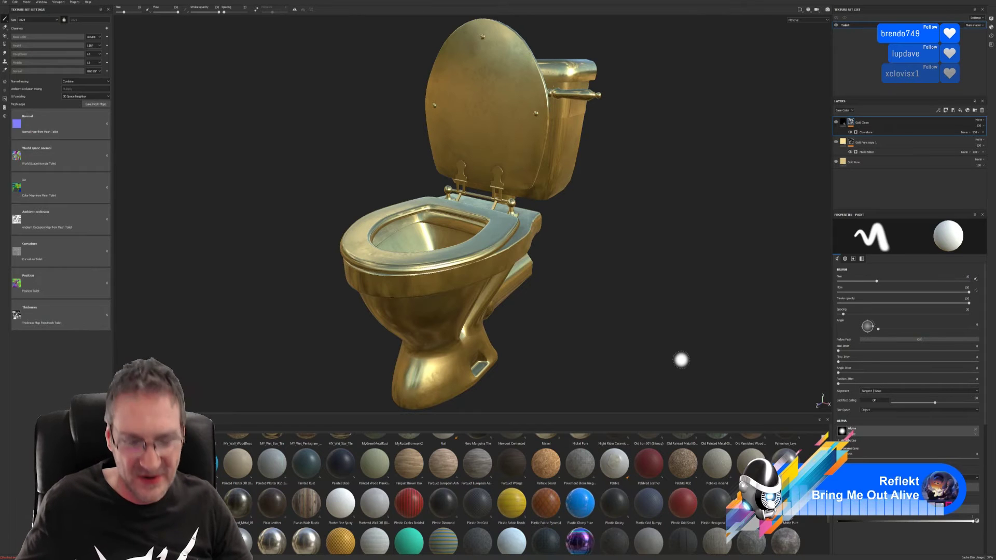
{"action": "mouse_move", "coordinate": [577, 251]}
{"action": "left_mouse_down", "text": "alt"}
{"action": "mouse_move", "coordinate": [299, 225]}
{"action": "mouse_move", "coordinate": [256, 232]}
{"action": "mouse_move", "coordinate": [519, 219]}
{"action": "mouse_move", "coordinate": [553, 229]}
{"action": "mouse_move", "coordinate": [562, 251]}
{"action": "left_mouse_up", "text": "alt"}
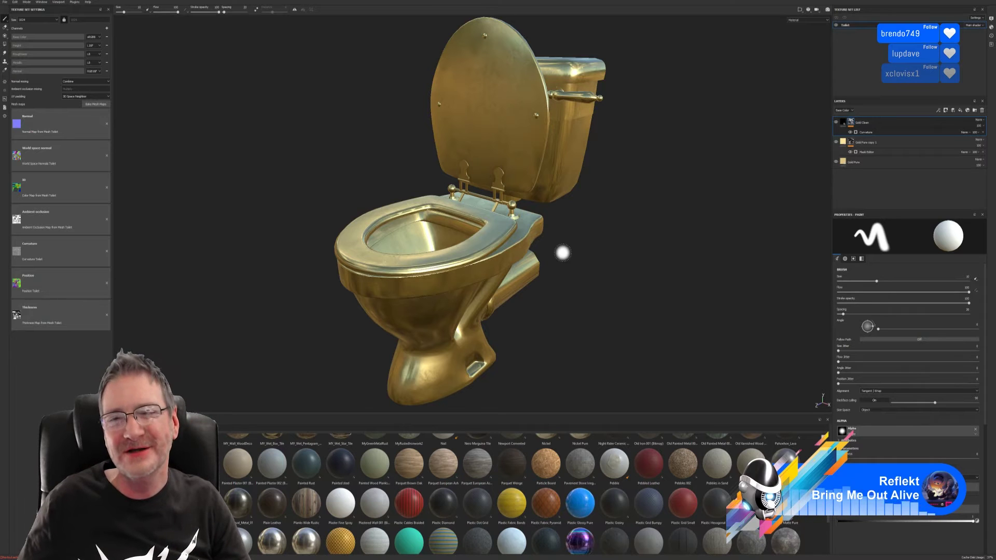
{"action": "mouse_move", "coordinate": [593, 247]}
{"action": "left_mouse_down", "text": "alt"}
{"action": "mouse_move", "coordinate": [594, 261]}
{"action": "mouse_move", "coordinate": [553, 223]}
{"action": "mouse_move", "coordinate": [274, 225]}
{"action": "mouse_move", "coordinate": [629, 225]}
{"action": "left_mouse_up", "text": "alt"}
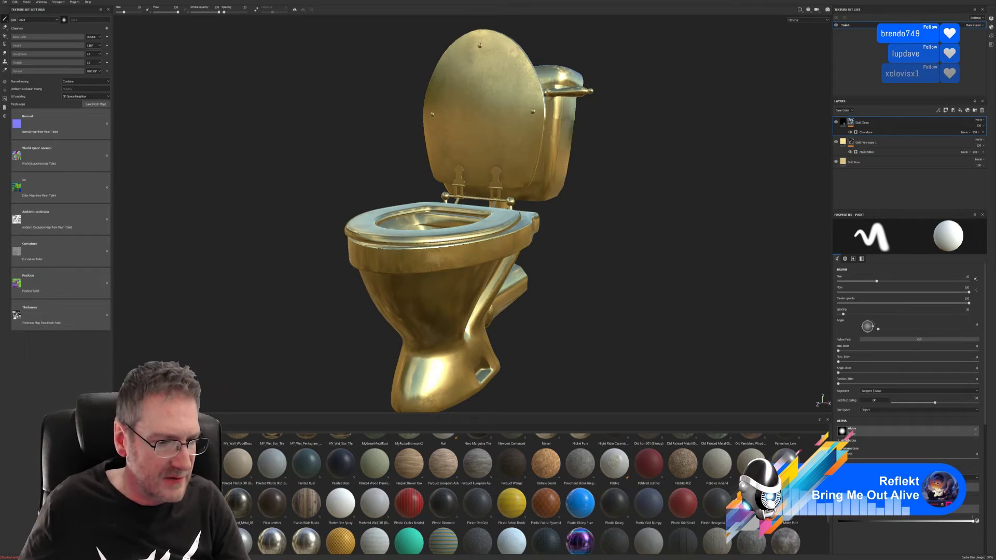
Step: Switch to the web browser and open the copied Google Drive link
{"action": "key", "text": "alt+Tab"}
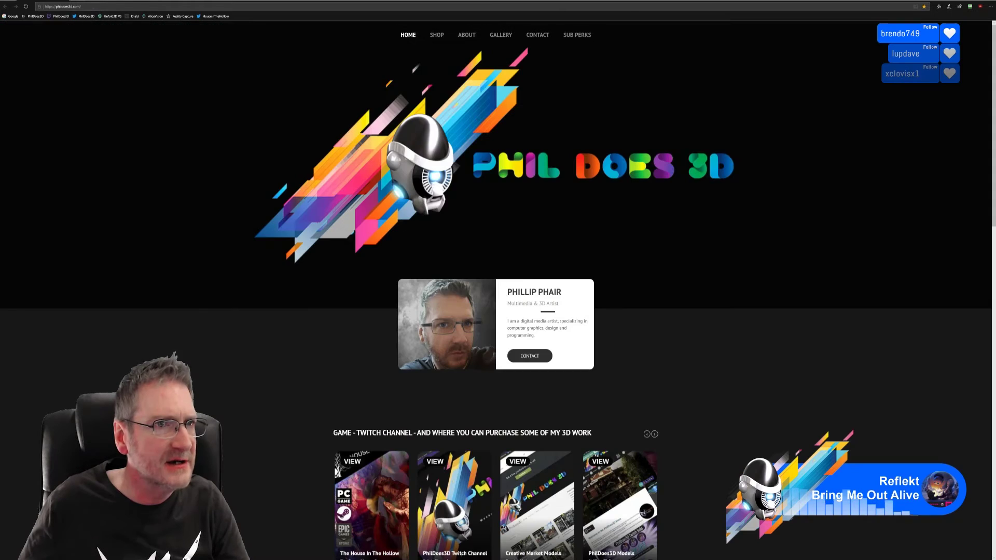
{"action": "left_click", "coordinate": [97, 6]}
{"action": "key", "text": "ctrl+v"}
{"action": "key", "text": "Return"}
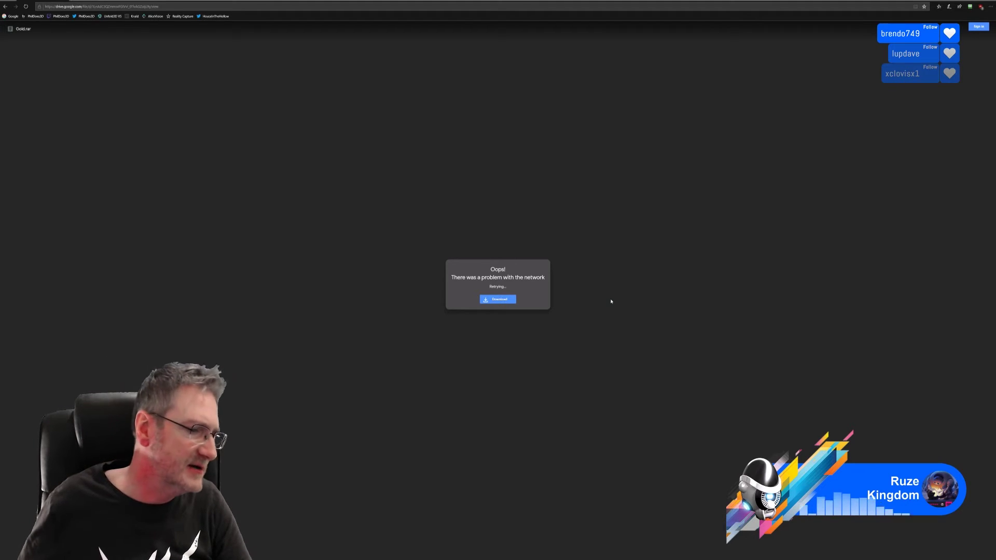
Step: Download the Gold.rar archive from Google Drive despite the virus-scan notice, save it, and close the browser
{"action": "left_click", "coordinate": [499, 300]}
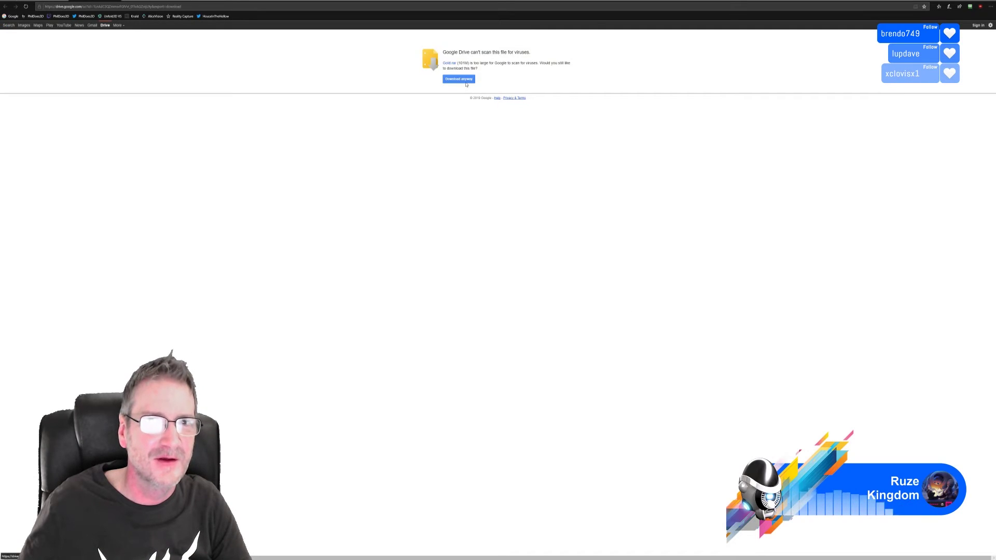
{"action": "left_click", "coordinate": [464, 80]}
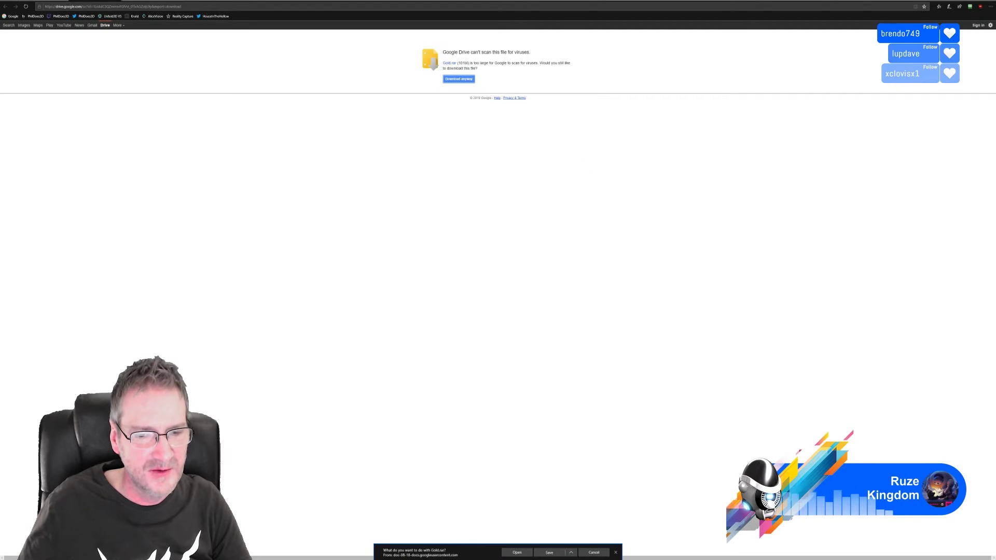
{"action": "left_click", "coordinate": [550, 552]}
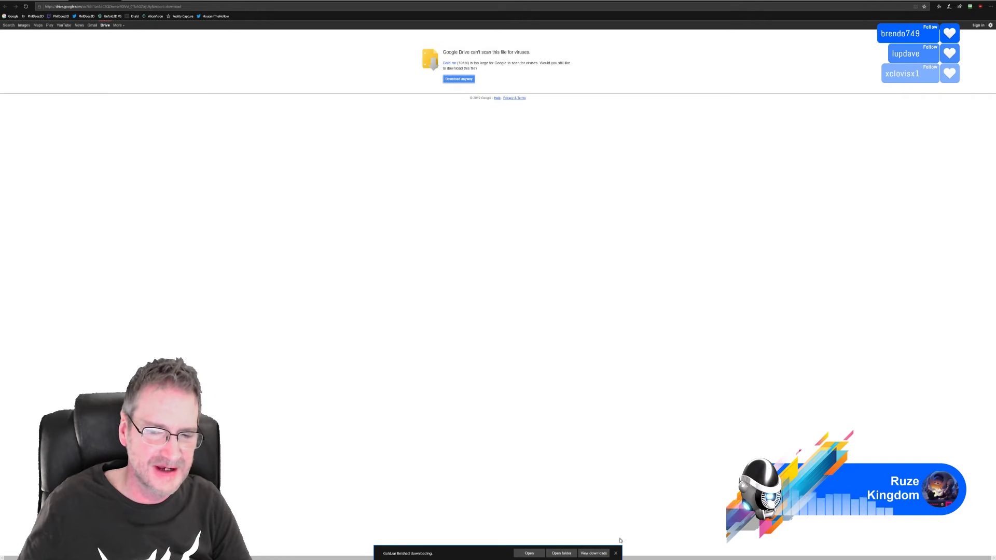
{"action": "left_click", "coordinate": [616, 553]}
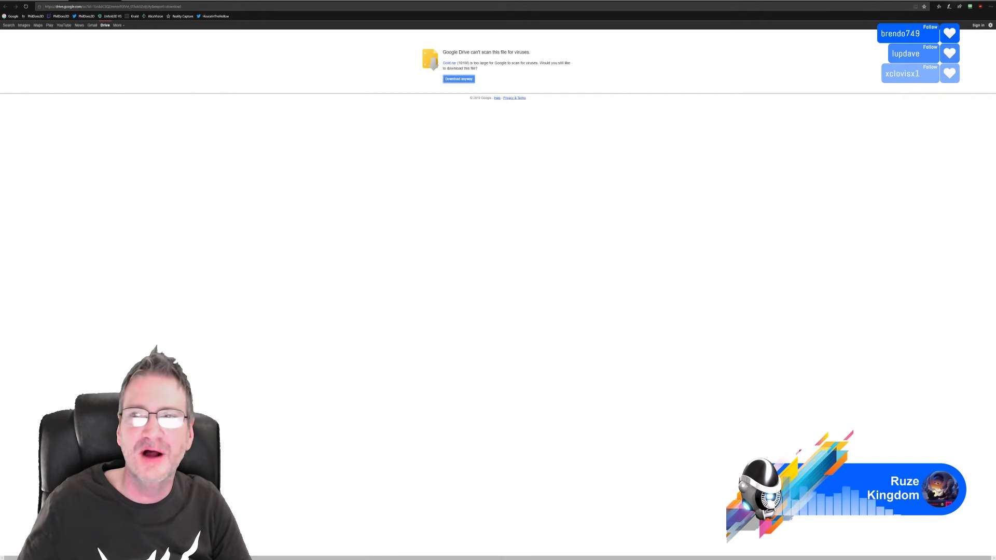
{"action": "left_click", "coordinate": [989, 1]}
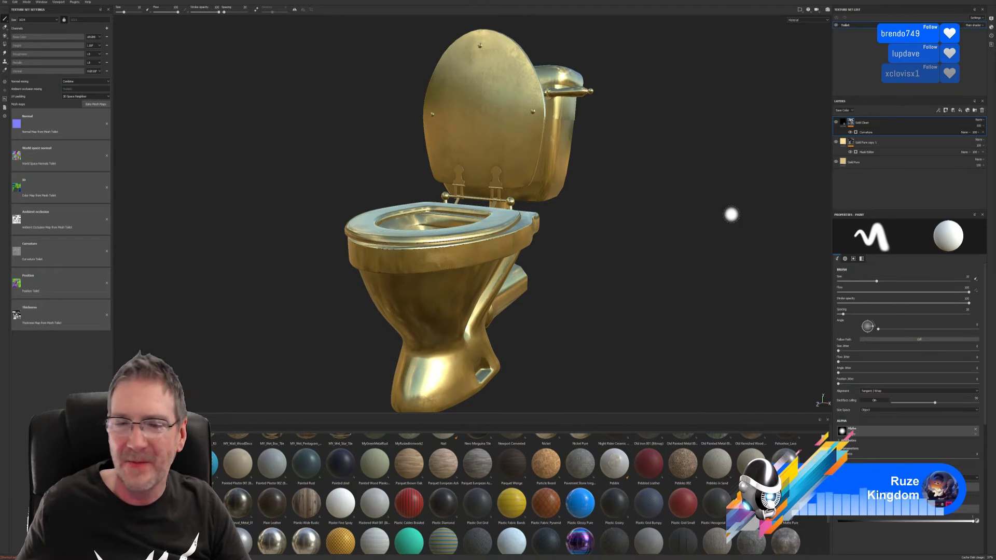
Step: Save the Substance Painter project as Toilet in the Toilet folder beside the BathTub folder
{"action": "left_click", "coordinate": [4, 2]}
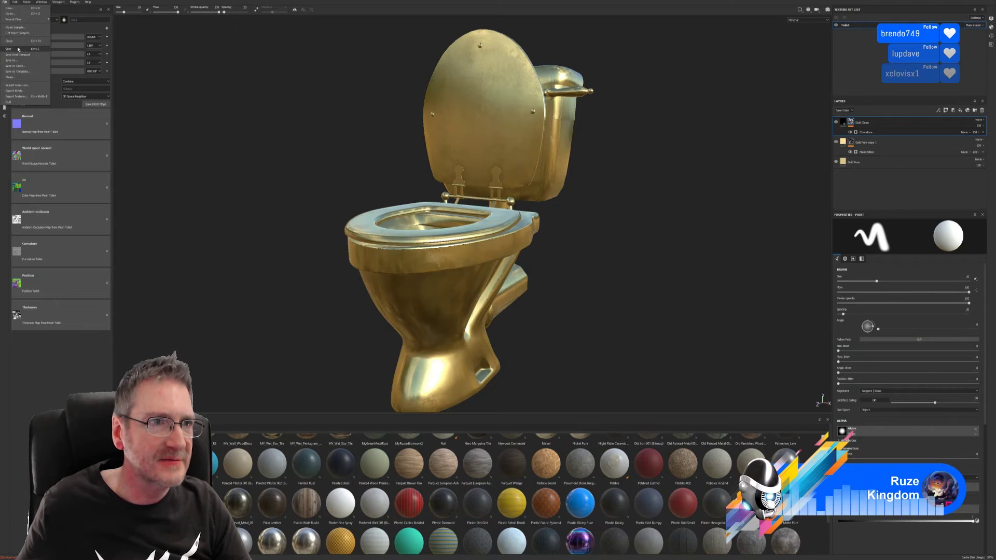
{"action": "left_click", "coordinate": [16, 49]}
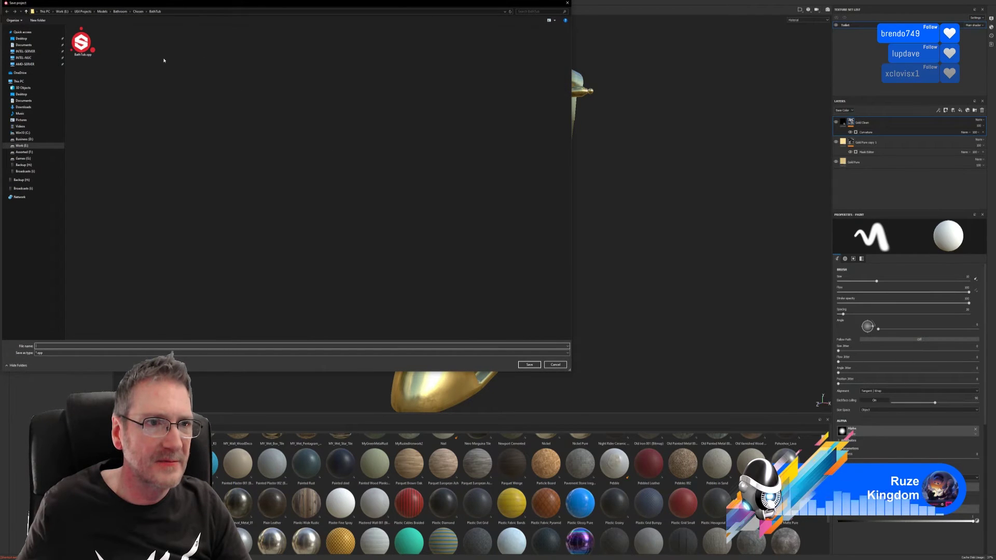
{"action": "left_click", "coordinate": [138, 11]}
{"action": "double_click", "coordinate": [109, 41]}
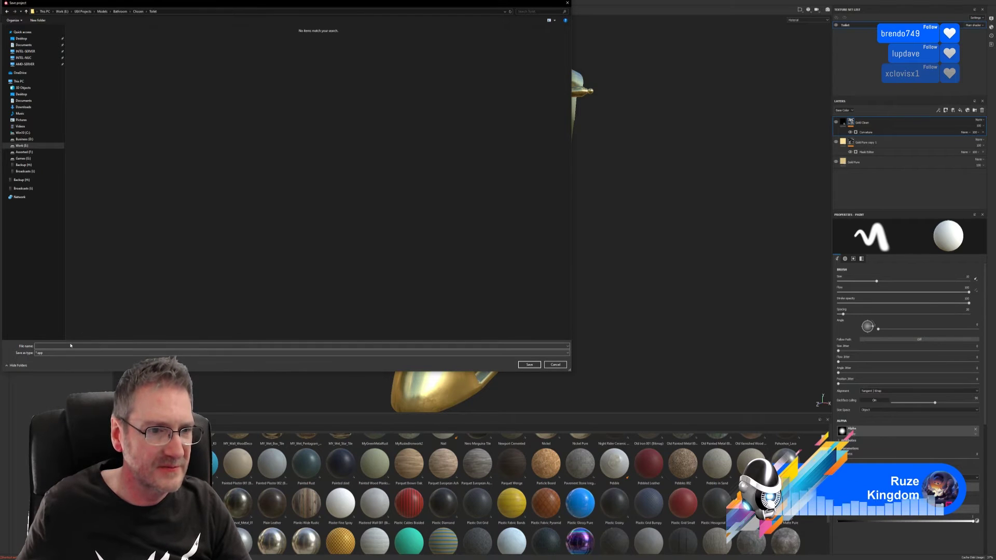
{"action": "left_click", "coordinate": [78, 346]}
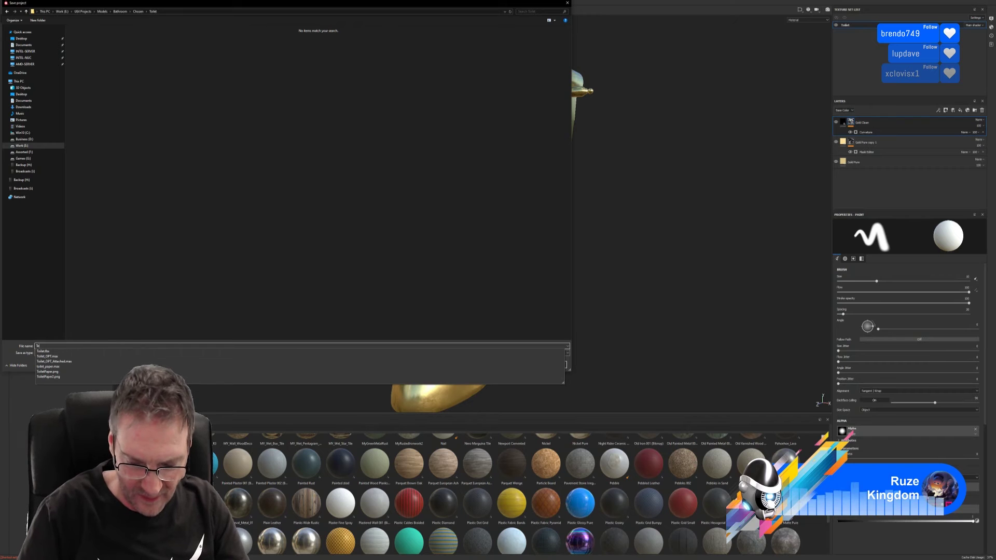
{"action": "key", "text": "Return"}
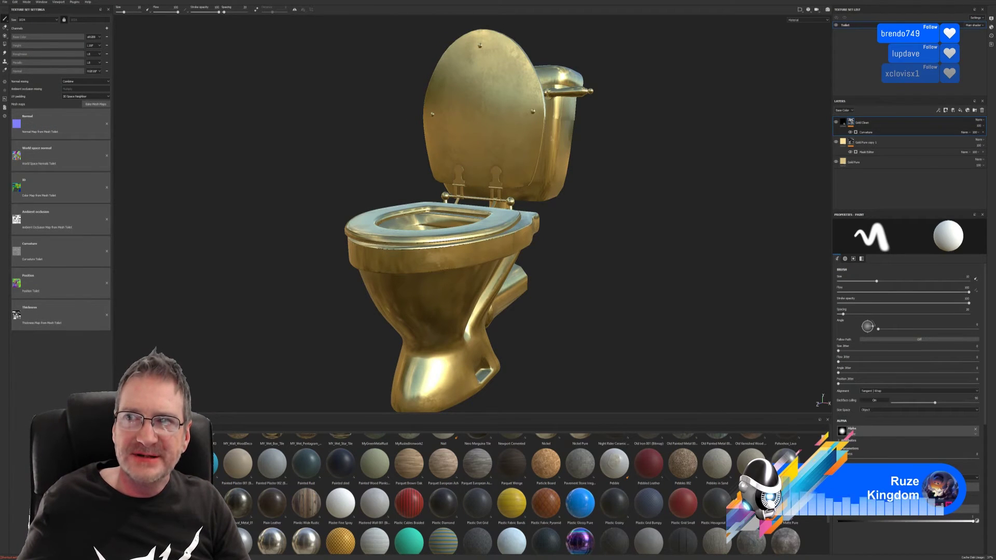
{"action": "scroll", "coordinate": [637, 522], "scroll_direction": "down", "scroll_amount": 5}
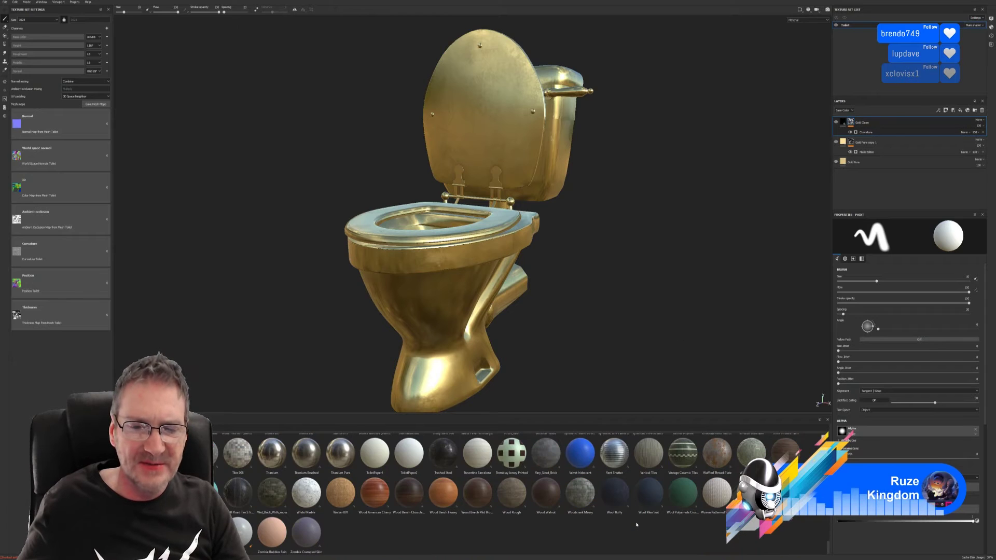
{"action": "scroll", "coordinate": [634, 523], "scroll_direction": "up", "scroll_amount": 5}
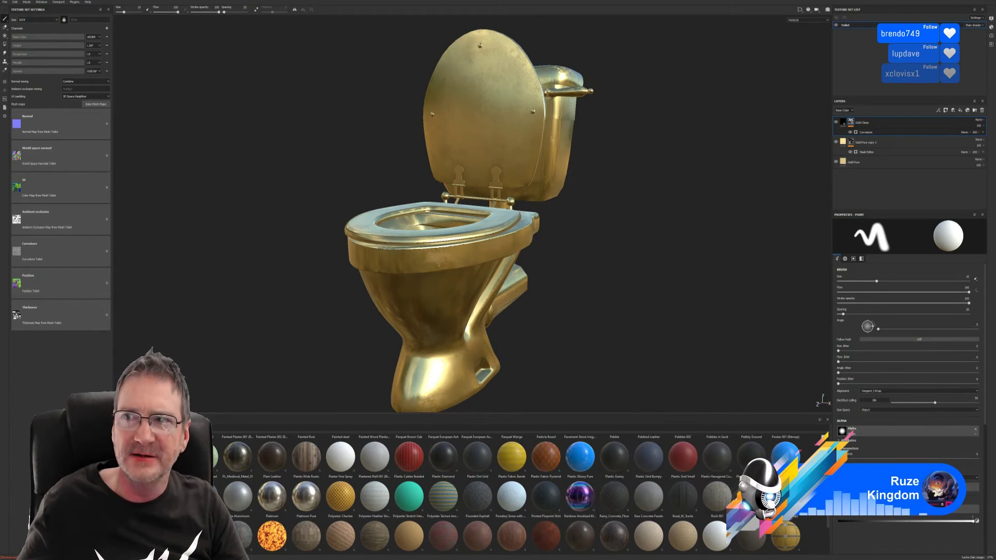
Step: Open file windows for This PC and the Work (E:) drive from the desktop and move them onto the other monitor
{"action": "key", "text": "super+d"}
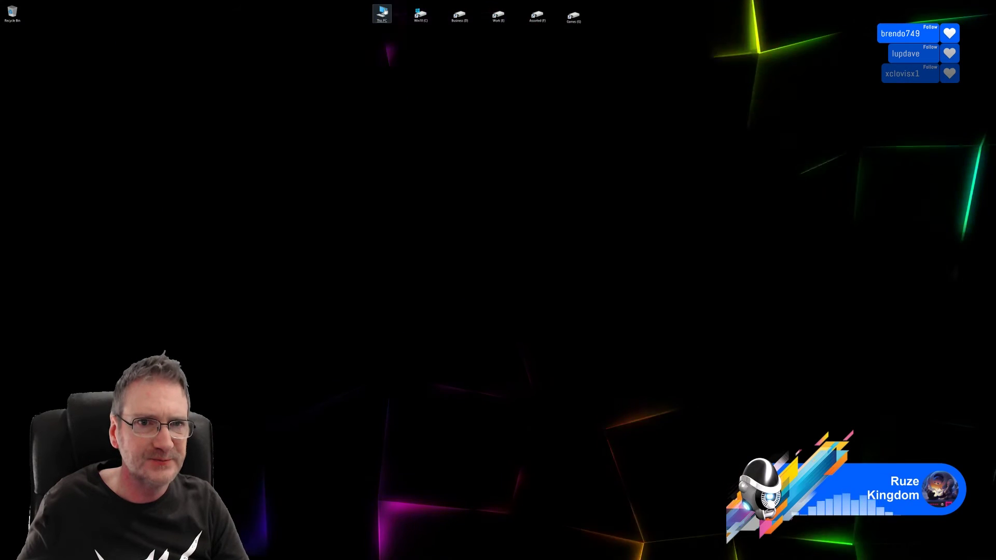
{"action": "double_click", "coordinate": [382, 13]}
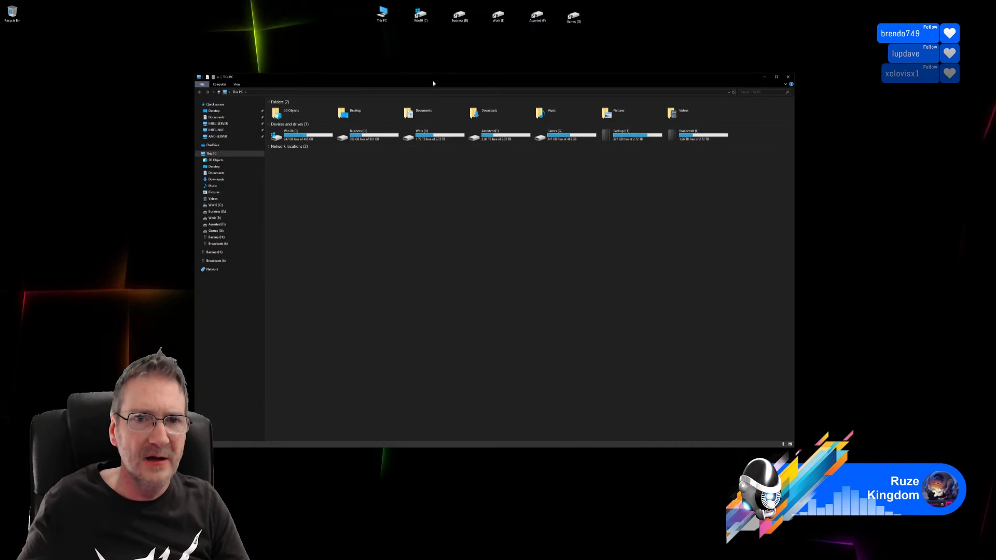
{"action": "left_click_drag", "start_coordinate": [433, 83], "coordinate": [995, 208]}
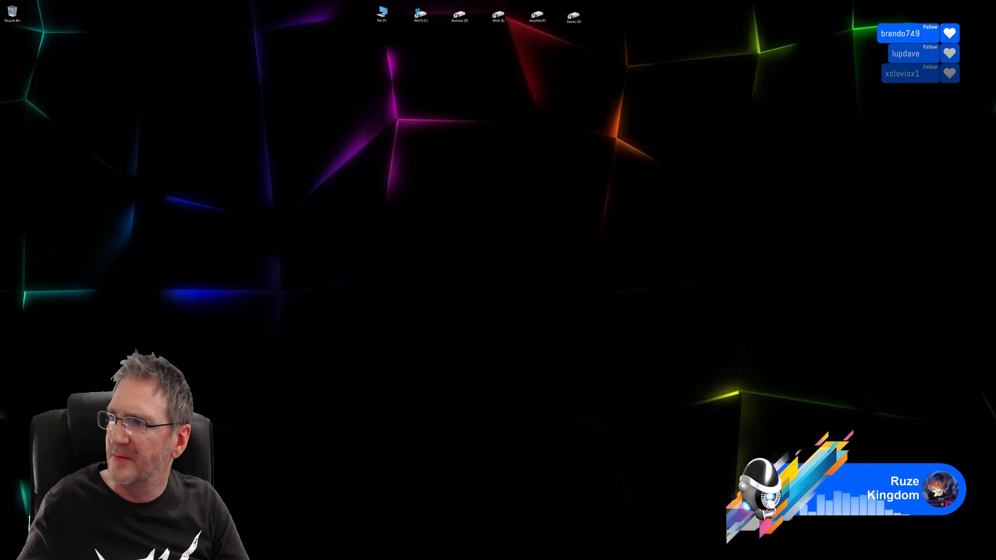
{"action": "double_click", "coordinate": [499, 15]}
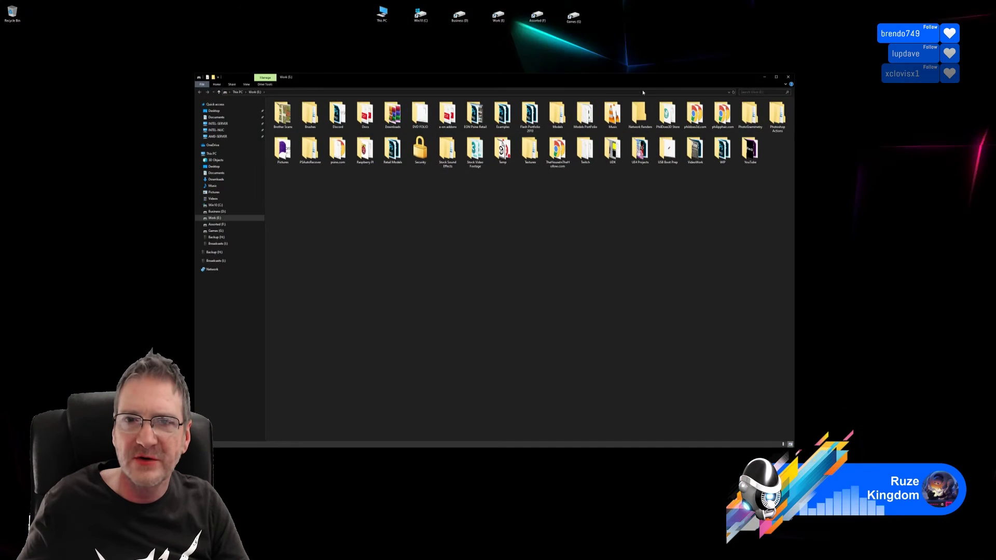
{"action": "left_click_drag", "start_coordinate": [467, 77], "coordinate": [995, 207]}
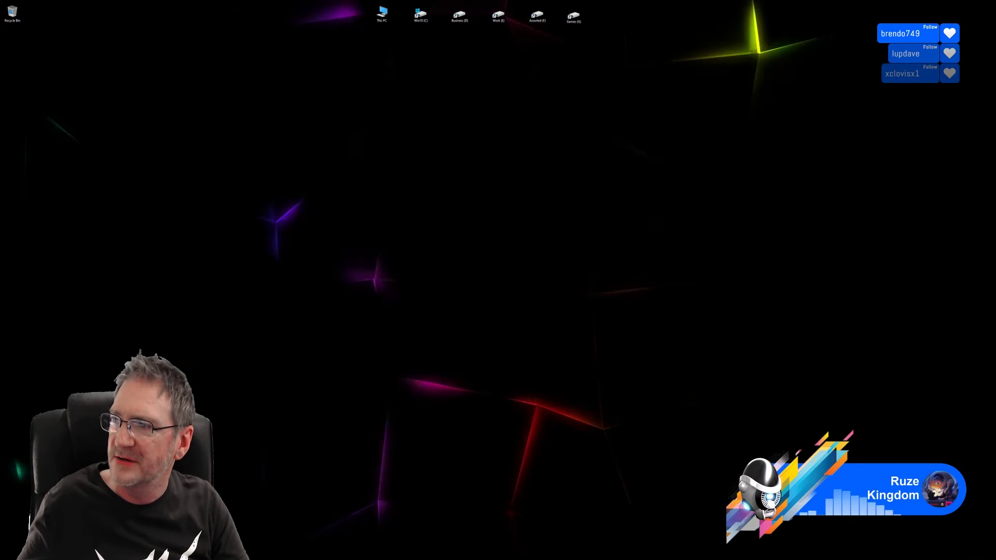
{"action": "mouse_move", "coordinate": [995, 111]}
{"action": "left_mouse_down"}
{"action": "mouse_move", "coordinate": [454, 104]}
{"action": "mouse_move", "coordinate": [995, 109]}
{"action": "left_mouse_up"}
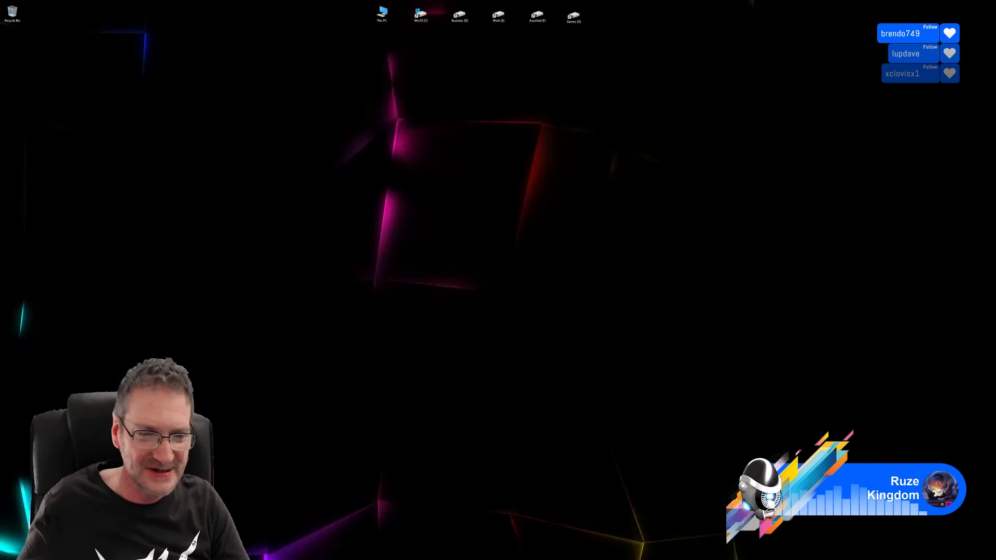
Step: Extract the contents of Gold.rar to the desktop and close the archive window
{"action": "key", "text": "alt+Tab"}
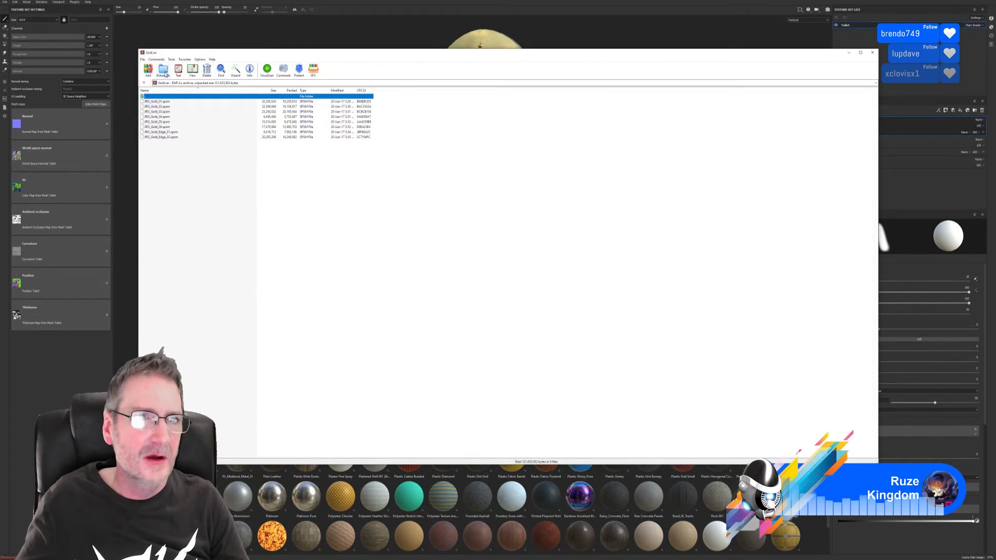
{"action": "left_click", "coordinate": [164, 72]}
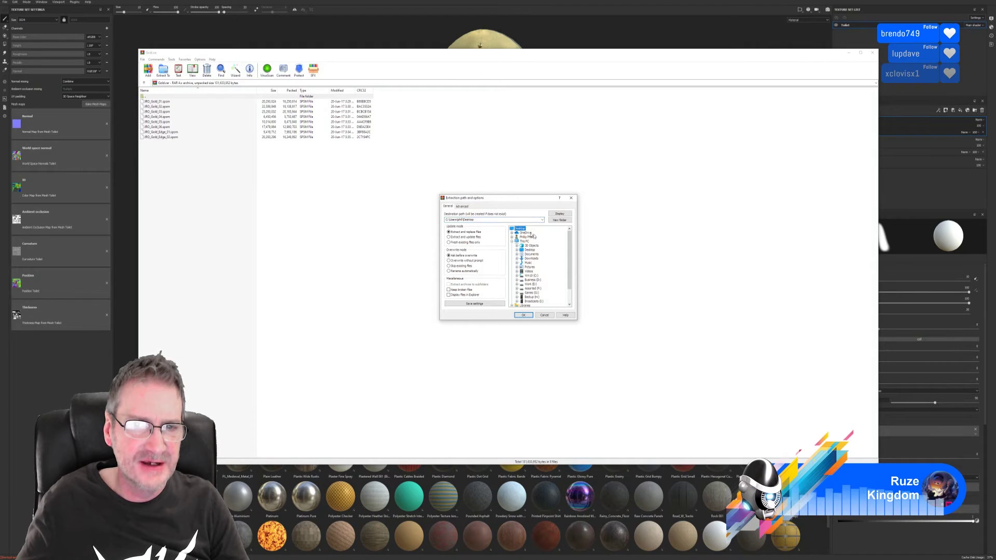
{"action": "left_click", "coordinate": [523, 316]}
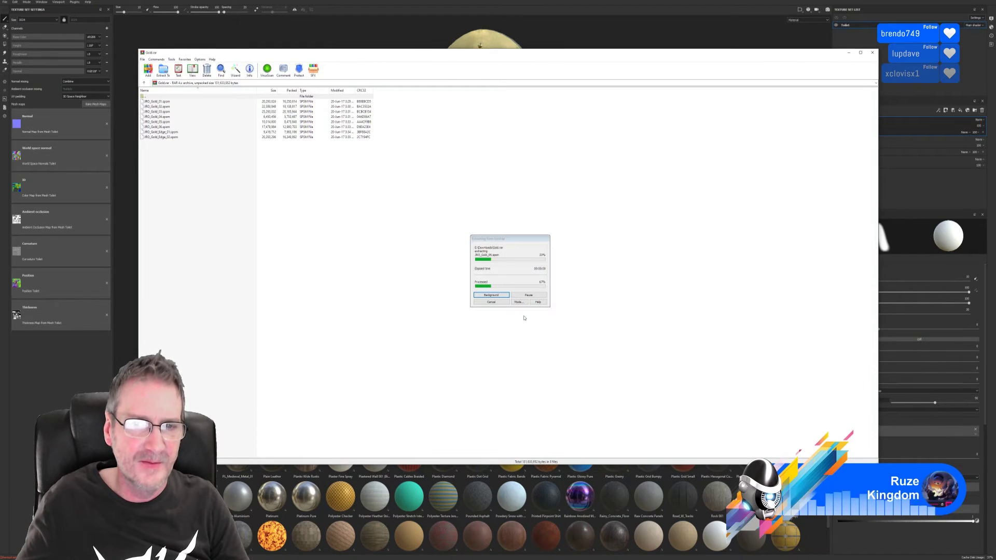
{"action": "left_click", "coordinate": [874, 57]}
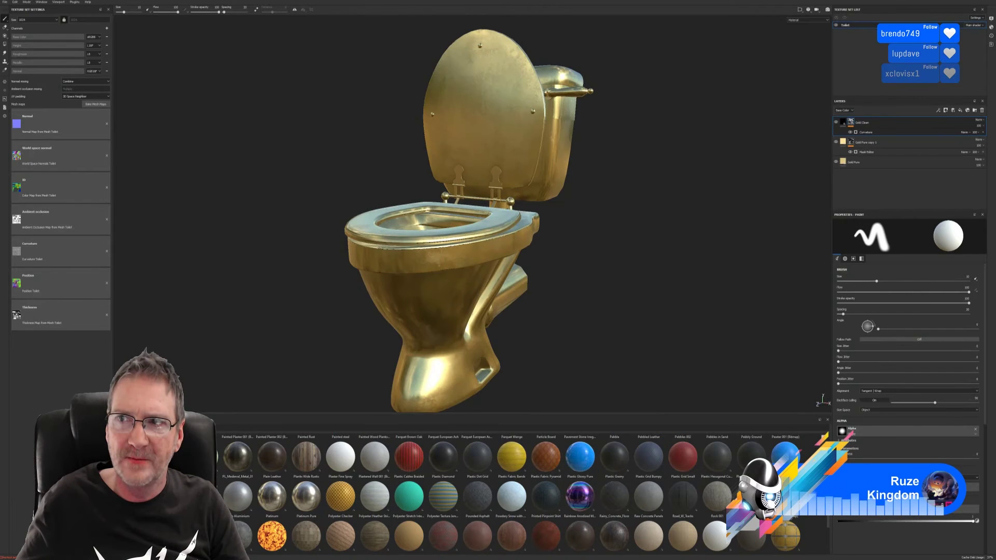
Step: Show the desktop and look over the extracted gold smart material files
{"action": "key", "text": "super+d"}
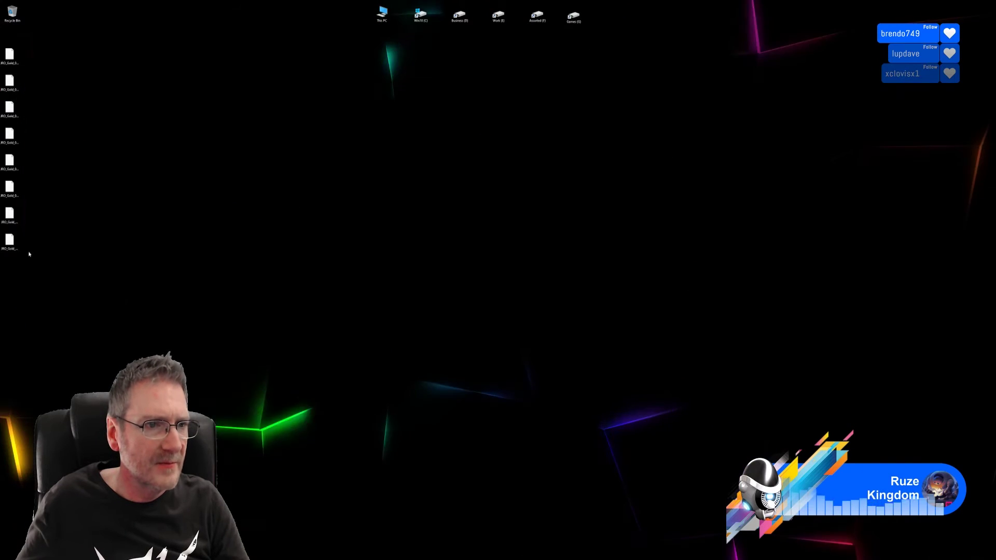
{"action": "left_click", "coordinate": [10, 241]}
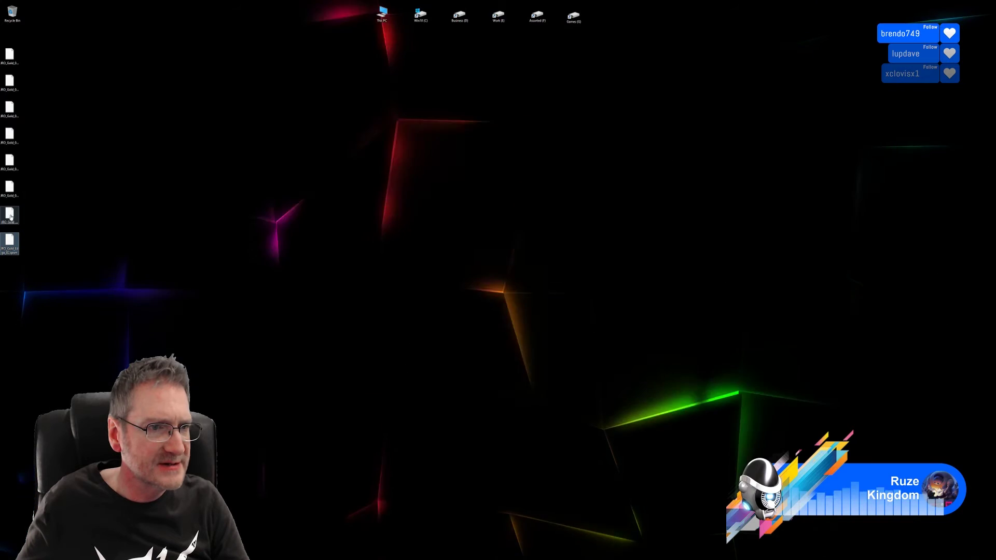
{"action": "left_click_drag", "start_coordinate": [10, 239], "coordinate": [10, 163]}
{"action": "left_click_drag", "start_coordinate": [13, 111], "coordinate": [10, 110]}
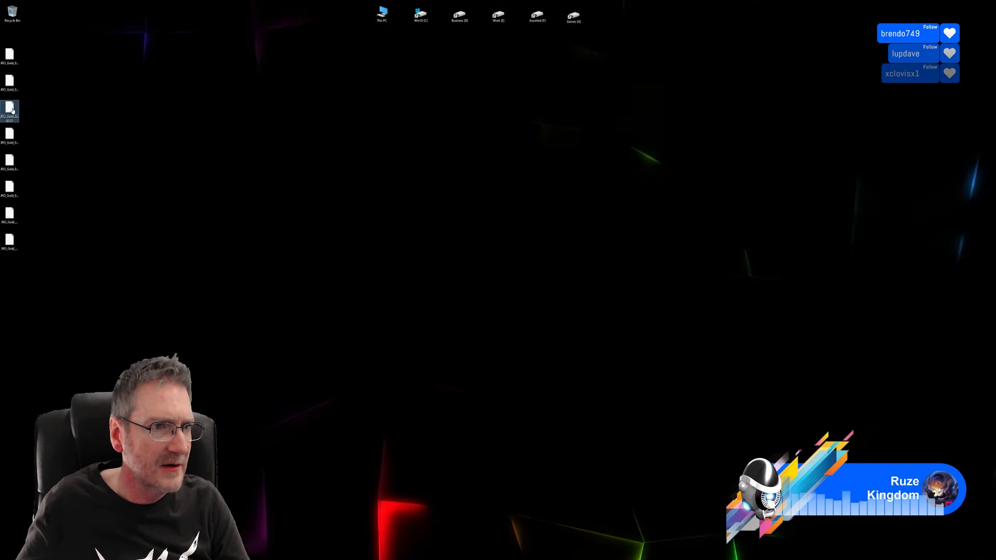
{"action": "left_click", "coordinate": [115, 93]}
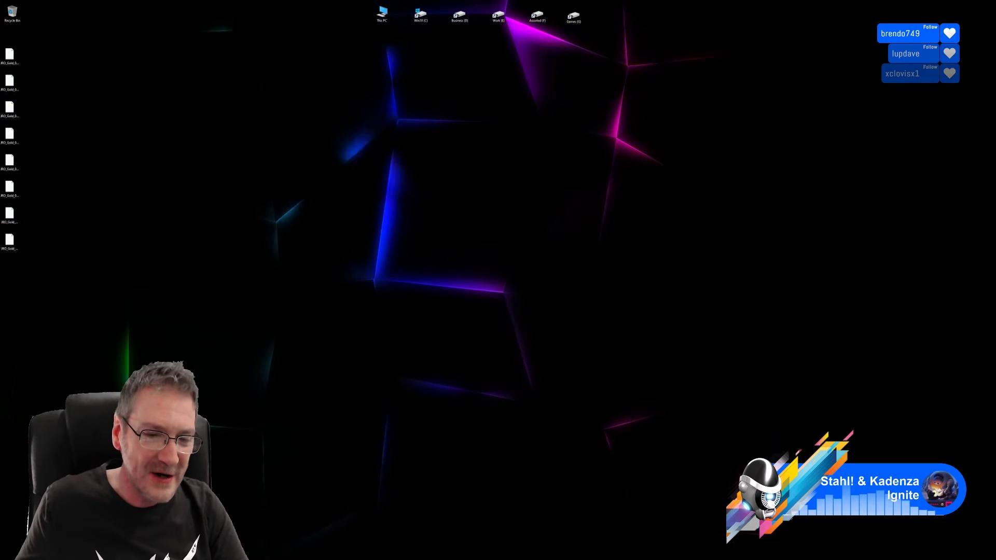
Step: Return to Substance Painter, view the toilet from the side, and reduce the window so the desktop files are accessible
{"action": "key", "text": "alt+Tab"}
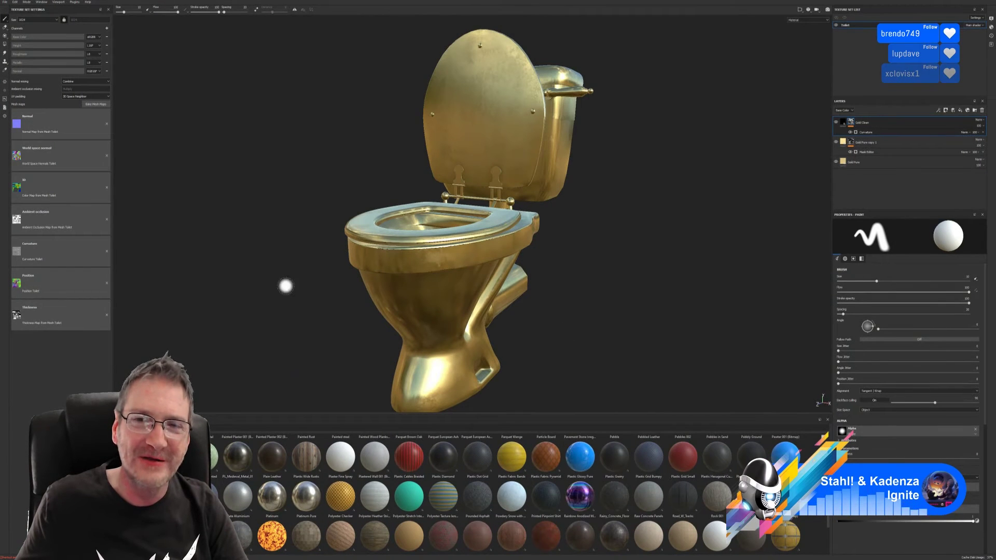
{"action": "left_click_drag", "start_coordinate": [585, 270], "coordinate": [530, 280], "text": "alt"}
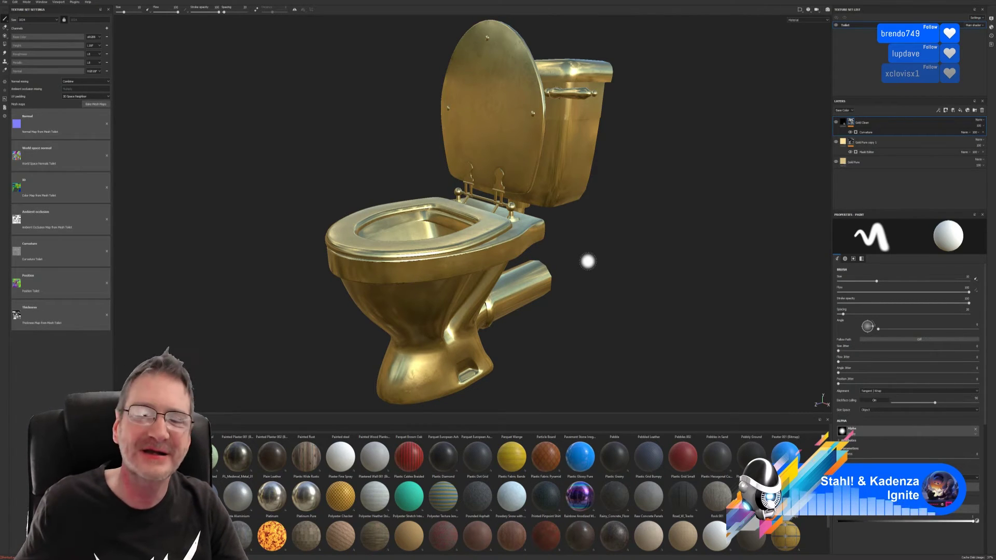
{"action": "left_click", "coordinate": [981, 1]}
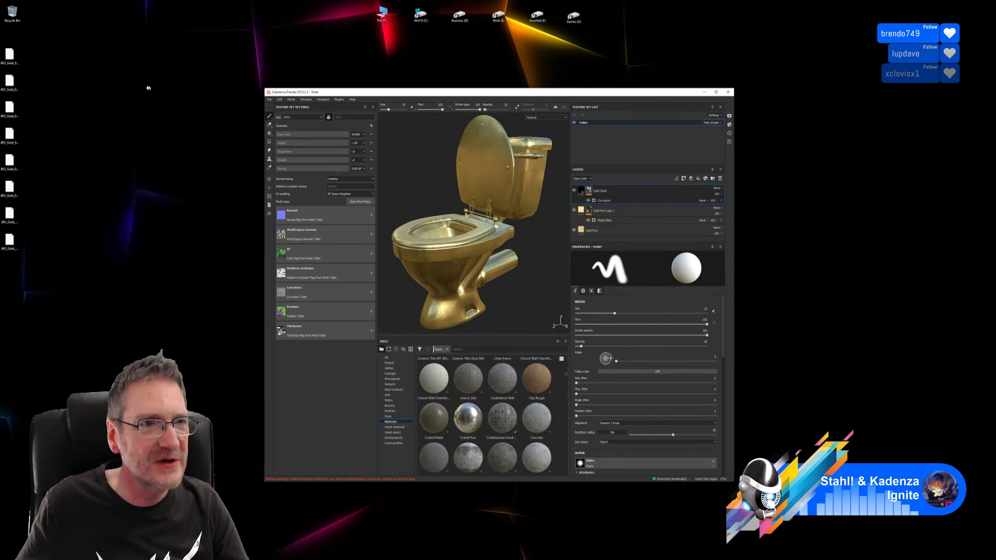
Step: Import the first gold file, JRO_Gold_01, from the desktop as a smart material into the permanent shelf
{"action": "mouse_move", "coordinate": [10, 80]}
{"action": "left_mouse_down"}
{"action": "mouse_move", "coordinate": [405, 165]}
{"action": "mouse_move", "coordinate": [439, 400]}
{"action": "mouse_move", "coordinate": [356, 407]}
{"action": "mouse_move", "coordinate": [362, 220]}
{"action": "mouse_move", "coordinate": [559, 400]}
{"action": "left_mouse_up"}
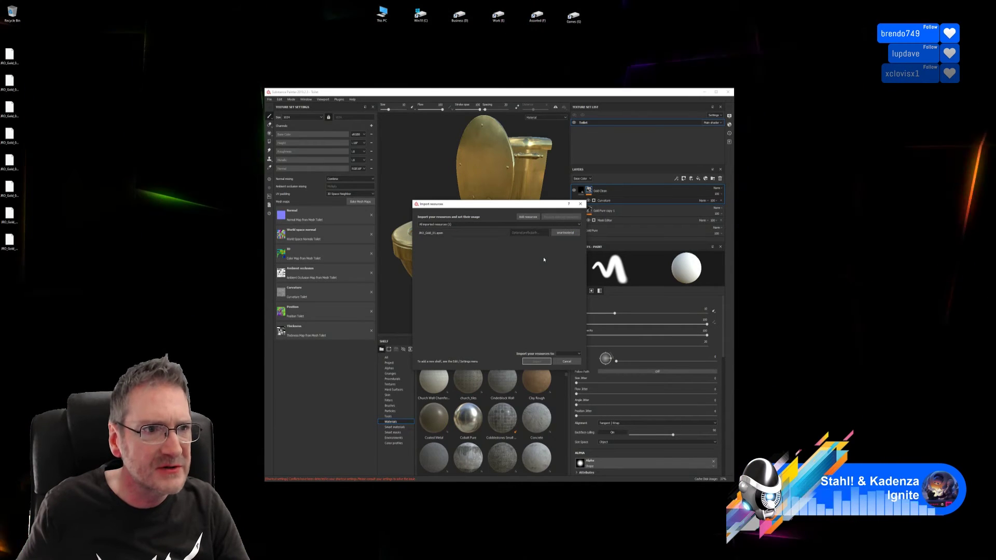
{"action": "left_click", "coordinate": [566, 232]}
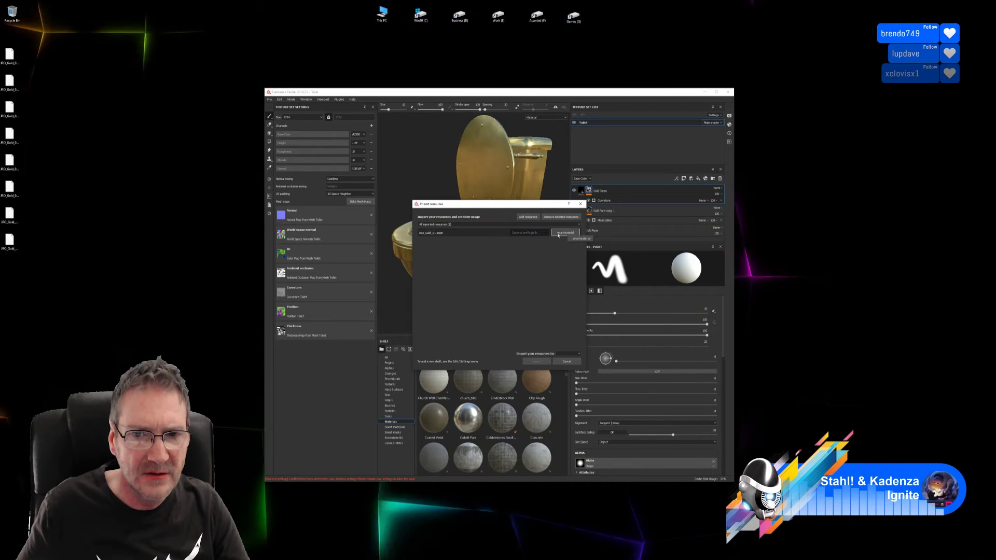
{"action": "left_click", "coordinate": [559, 273]}
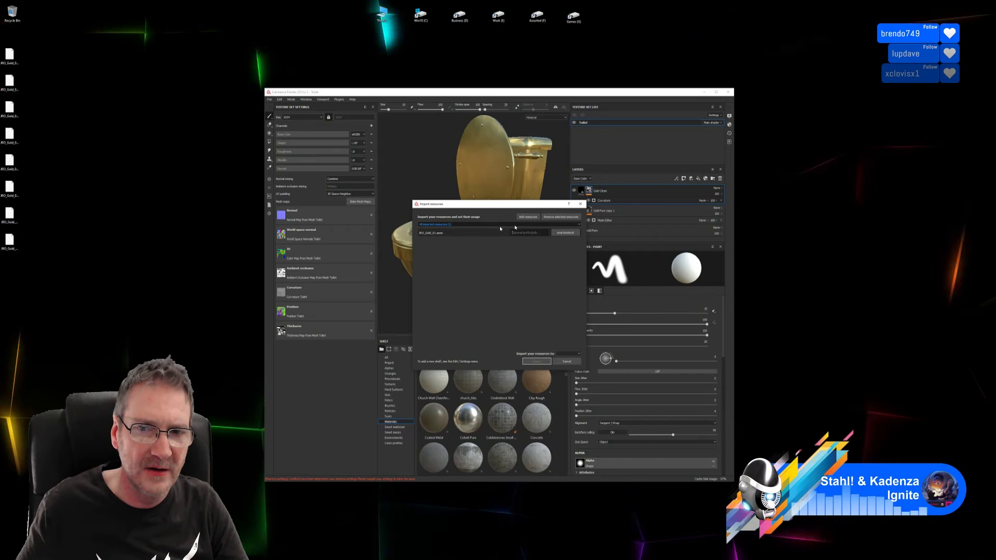
{"action": "left_click", "coordinate": [575, 227]}
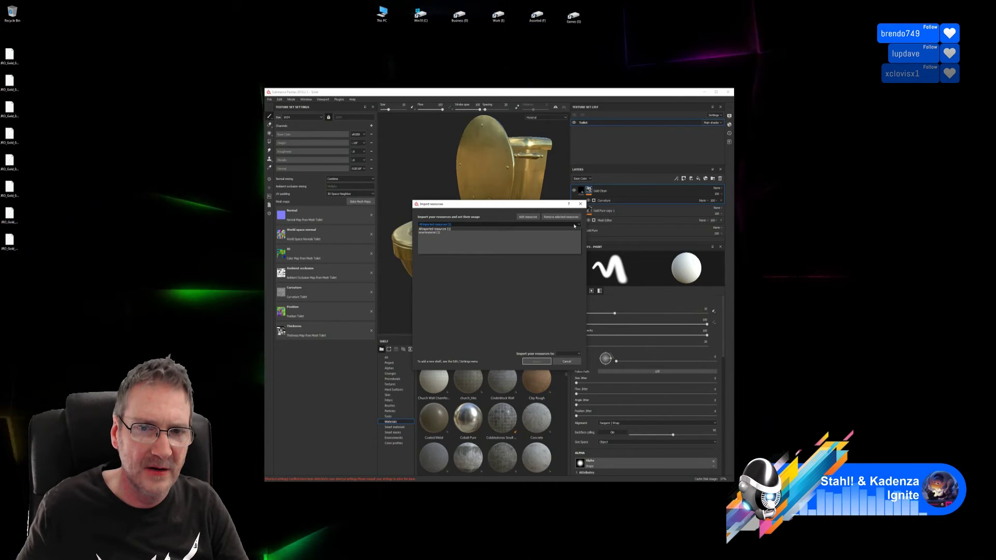
{"action": "left_click", "coordinate": [453, 233]}
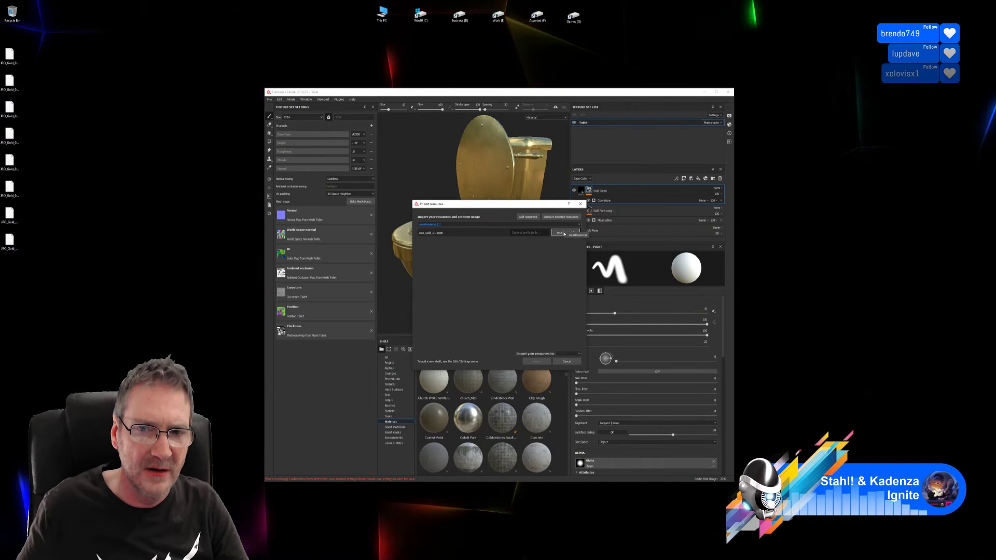
{"action": "left_click", "coordinate": [542, 297]}
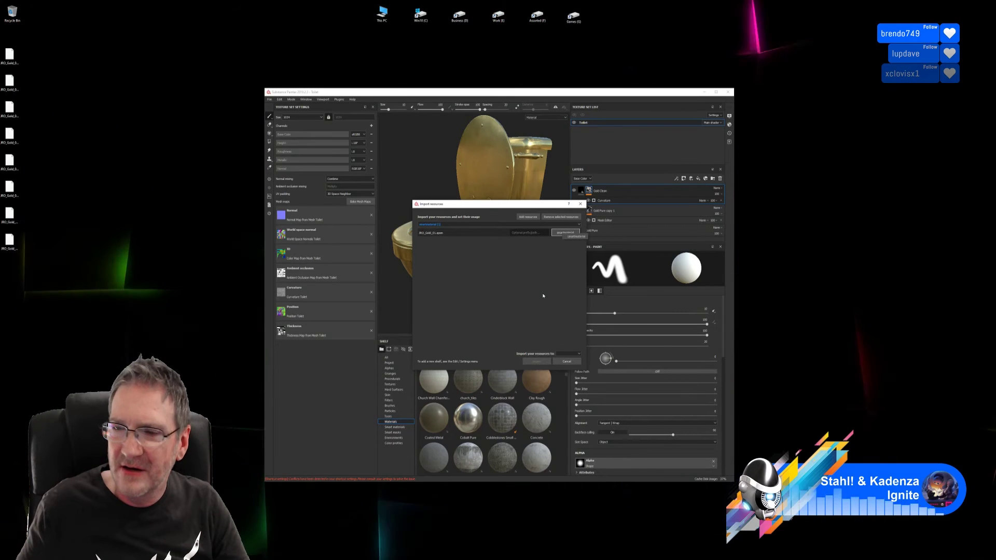
{"action": "left_click", "coordinate": [579, 355]}
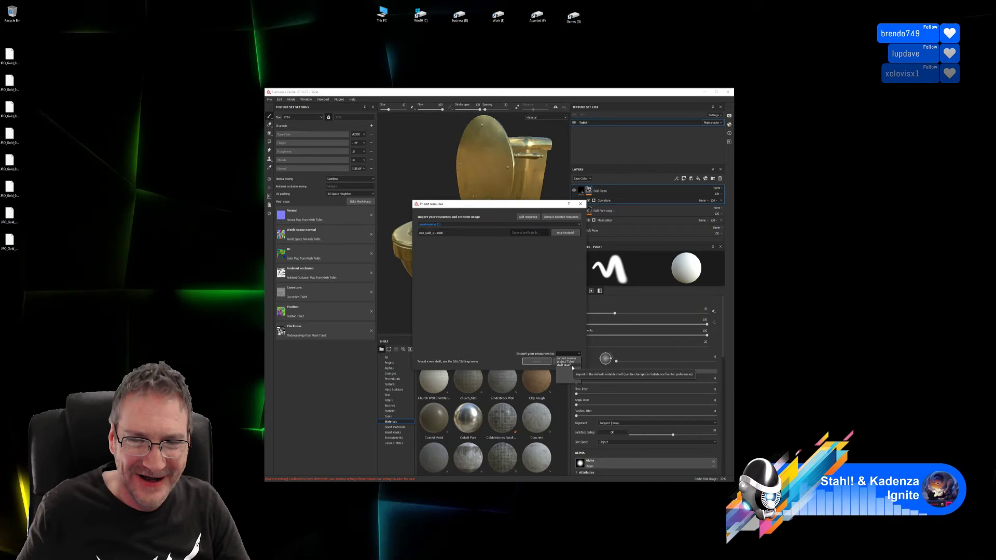
{"action": "left_click", "coordinate": [571, 365]}
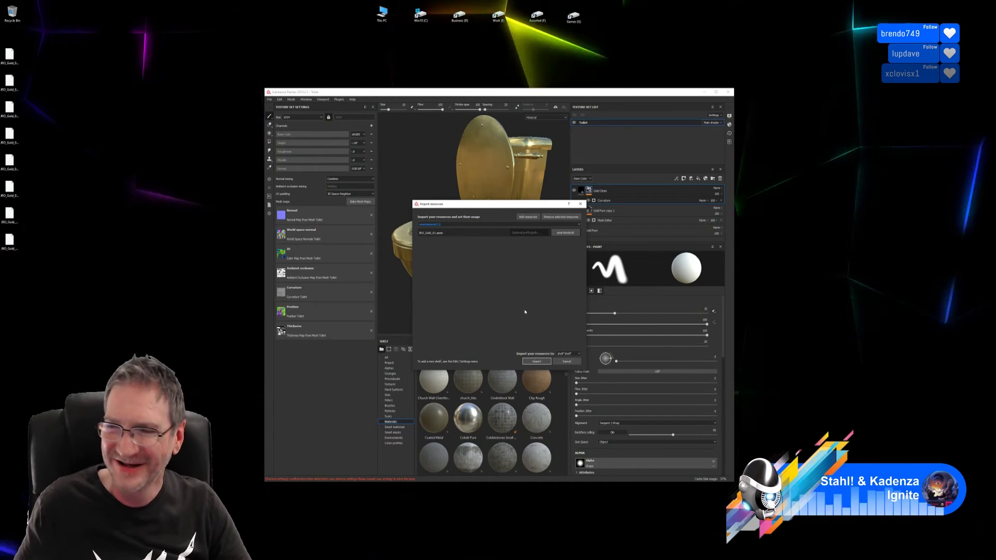
{"action": "left_click", "coordinate": [537, 361]}
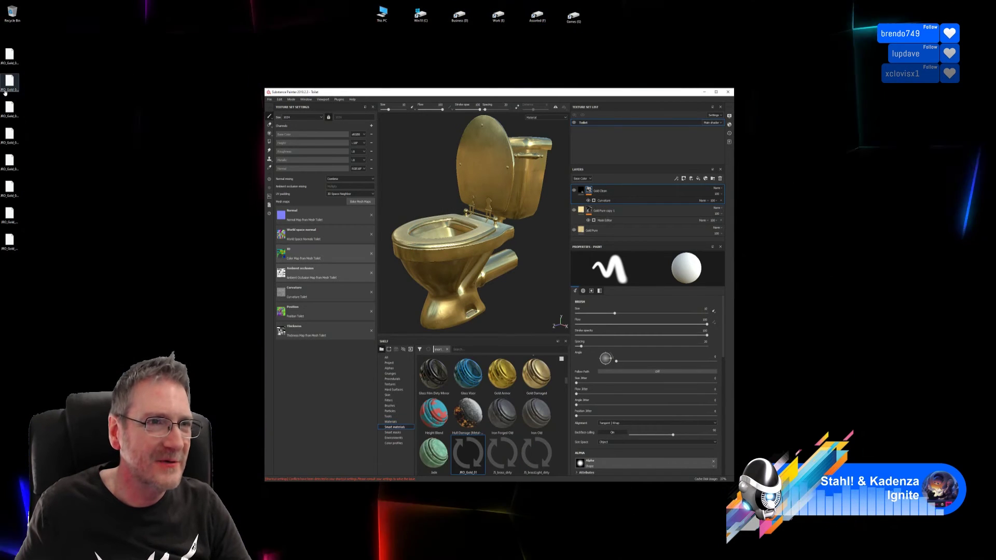
Step: Import the JRO_Gold_02 and JRO_Gold_03 smart materials from the desktop into the permanent shelf, one at a time
{"action": "mouse_move", "coordinate": [5, 92]}
{"action": "left_mouse_down"}
{"action": "mouse_move", "coordinate": [387, 276]}
{"action": "mouse_move", "coordinate": [480, 393]}
{"action": "left_mouse_up"}
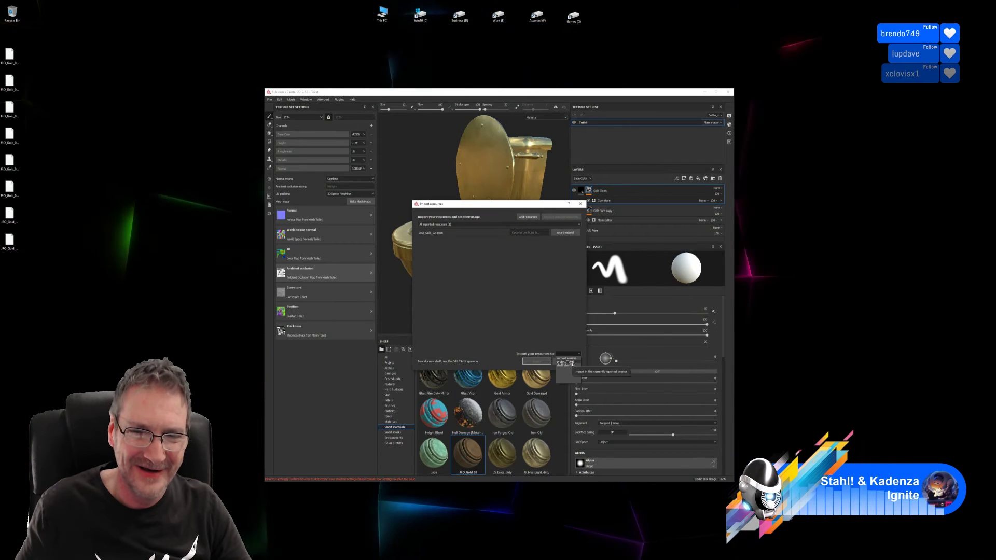
{"action": "left_click", "coordinate": [569, 365]}
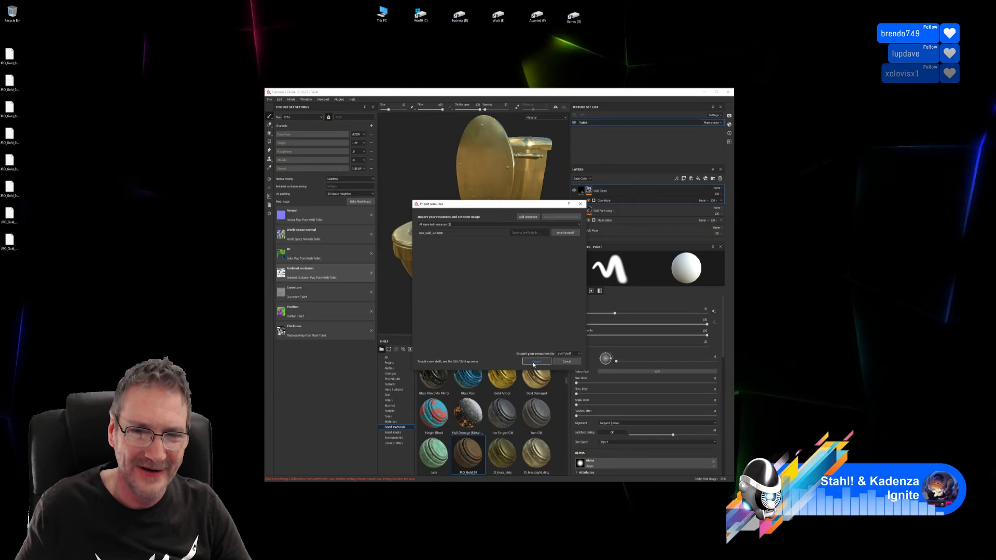
{"action": "left_click", "coordinate": [531, 361]}
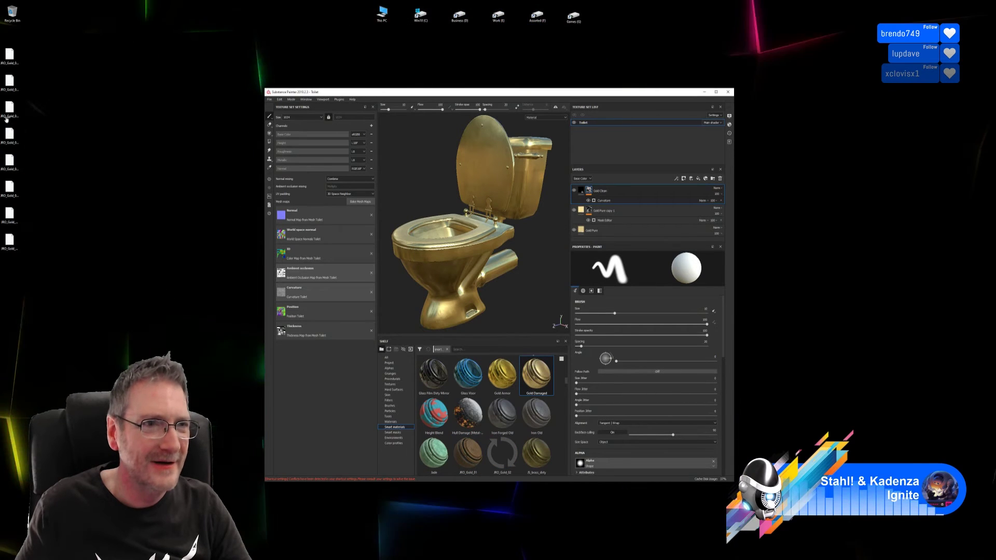
{"action": "left_click_drag", "start_coordinate": [323, 263], "coordinate": [326, 264]}
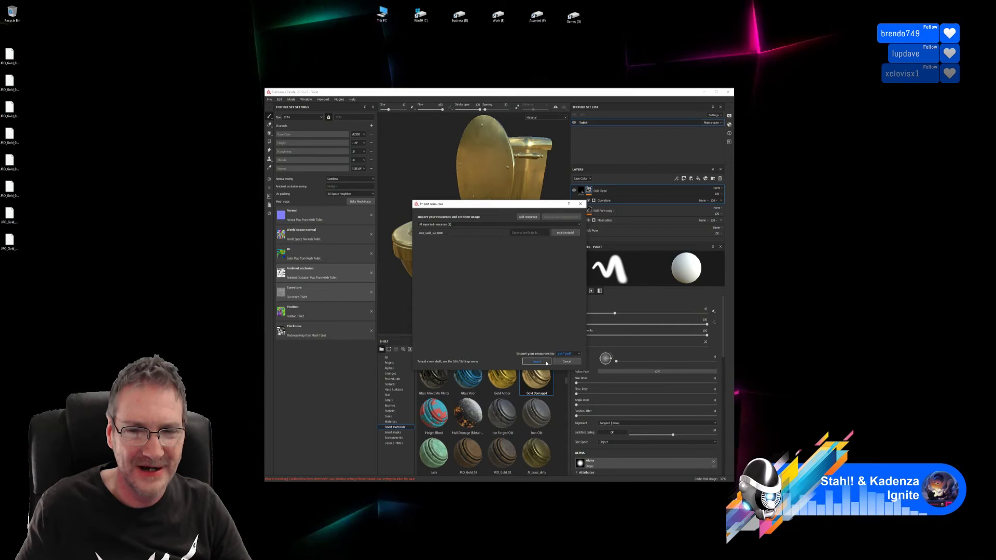
{"action": "left_click", "coordinate": [548, 362]}
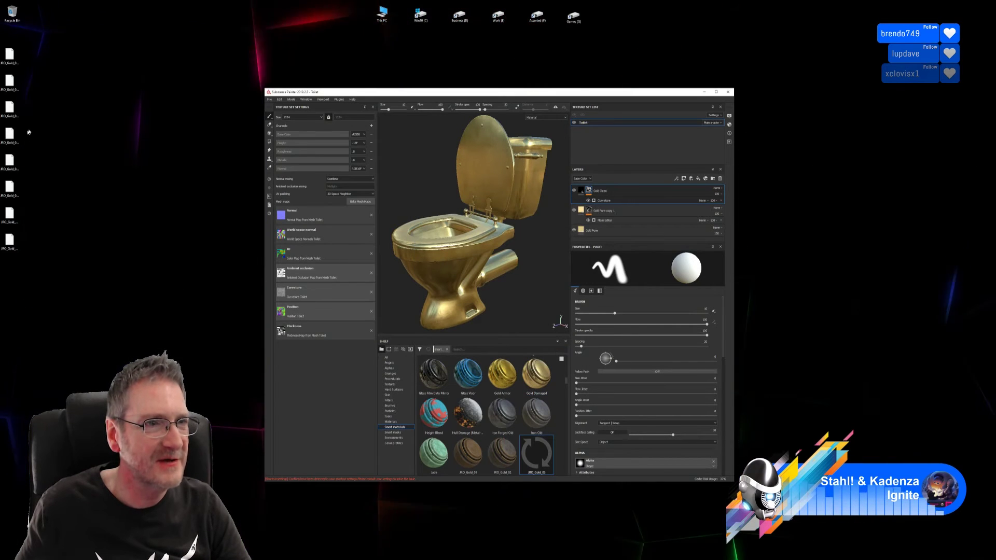
Step: Import JRO_Gold_04 into the permanent shelf and set the four imported files apart from the remaining ones on the desktop
{"action": "left_click_drag", "start_coordinate": [469, 386], "coordinate": [470, 387]}
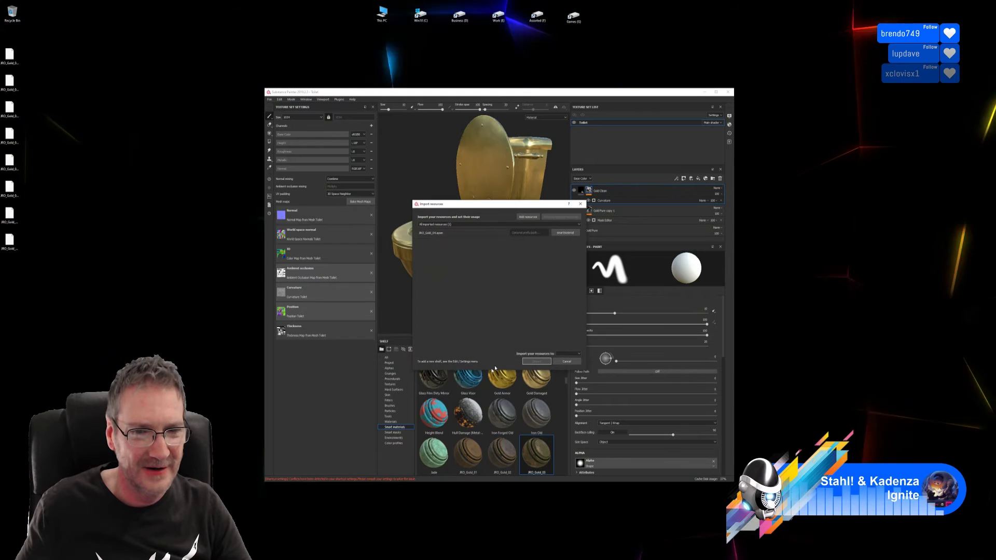
{"action": "left_click", "coordinate": [578, 354]}
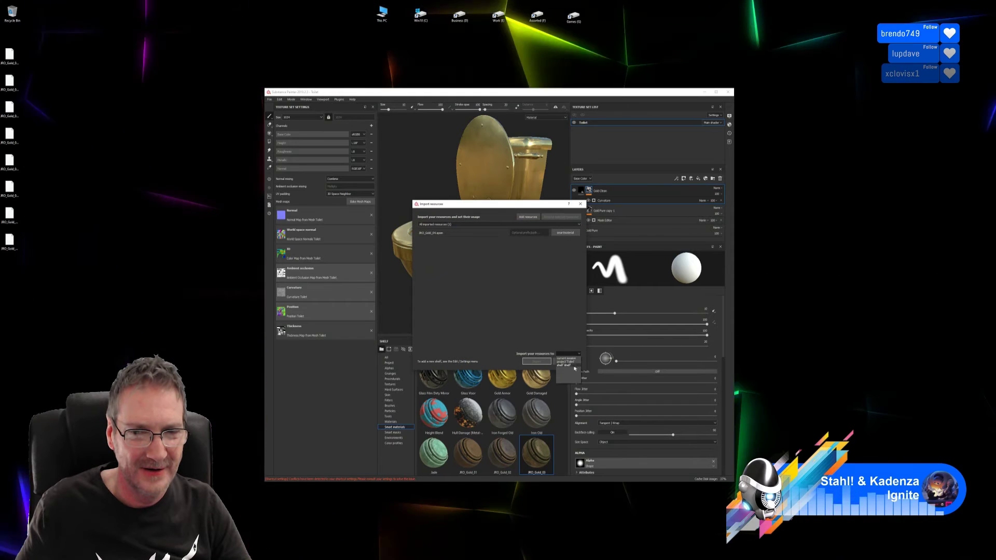
{"action": "left_click", "coordinate": [572, 366]}
{"action": "left_click", "coordinate": [537, 362]}
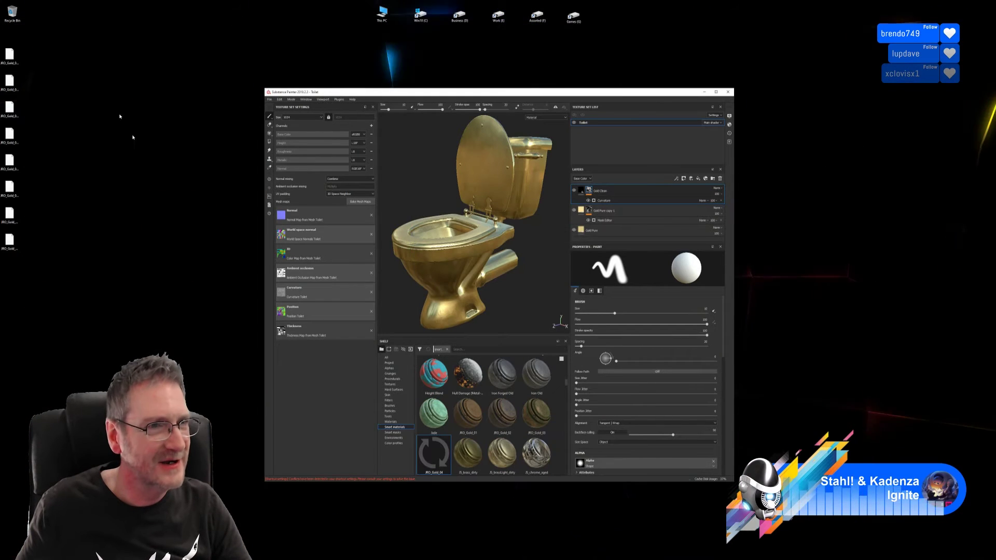
{"action": "left_click_drag", "start_coordinate": [1, 142], "coordinate": [119, 80]}
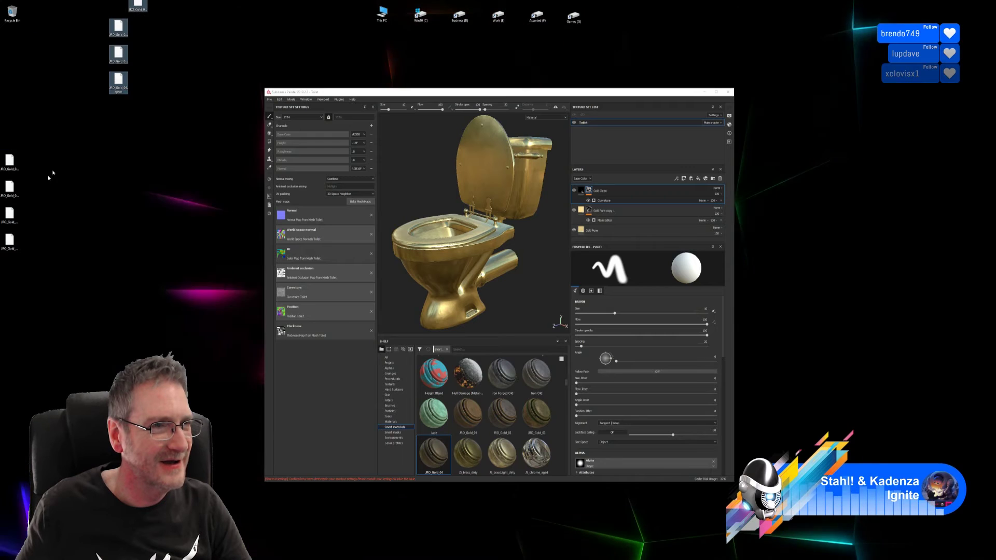
Step: Import the JRO_Gold_05 smart material from the desktop into the permanent shelf
{"action": "left_click_drag", "start_coordinate": [13, 158], "coordinate": [419, 343]}
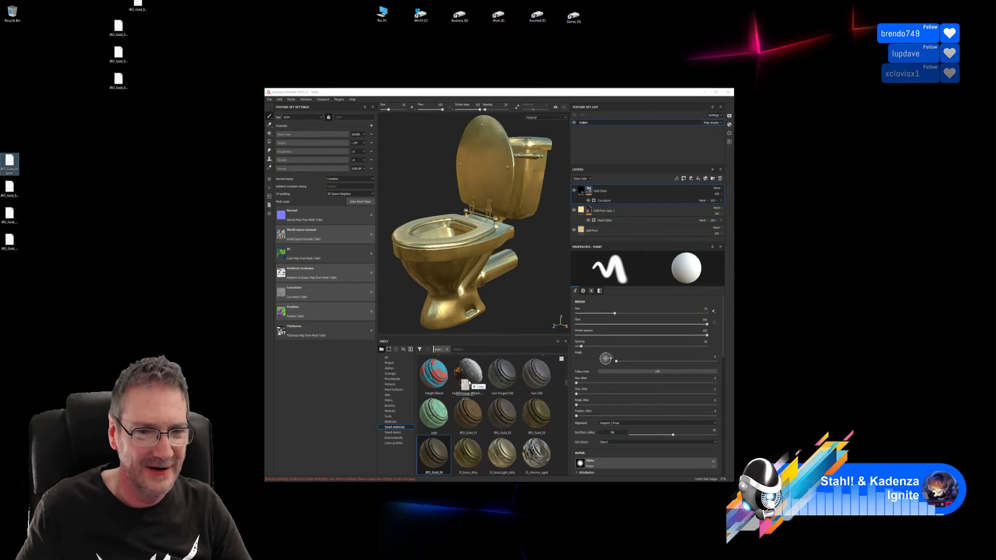
{"action": "left_click_drag", "start_coordinate": [465, 383], "coordinate": [495, 370]}
{"action": "left_click", "coordinate": [564, 366]}
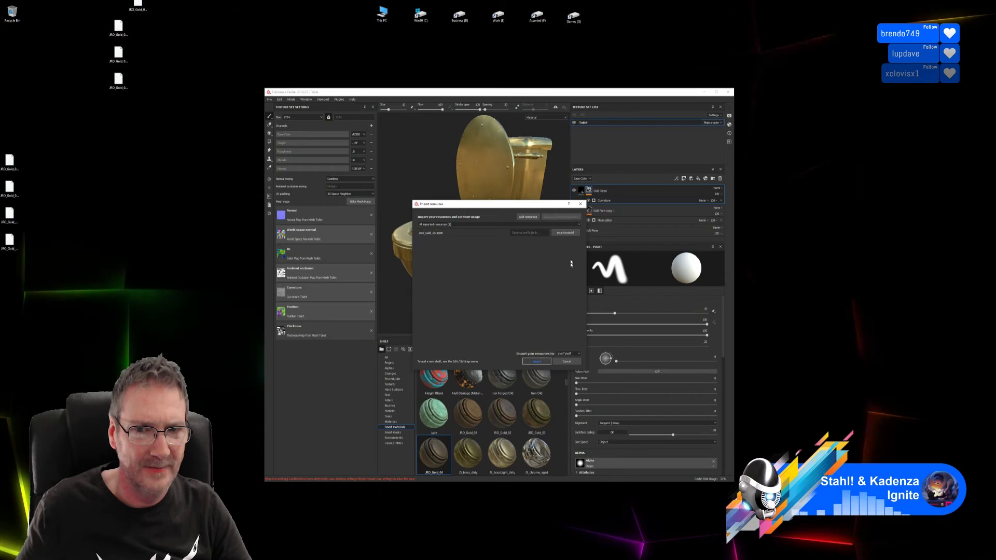
{"action": "key", "text": "Return"}
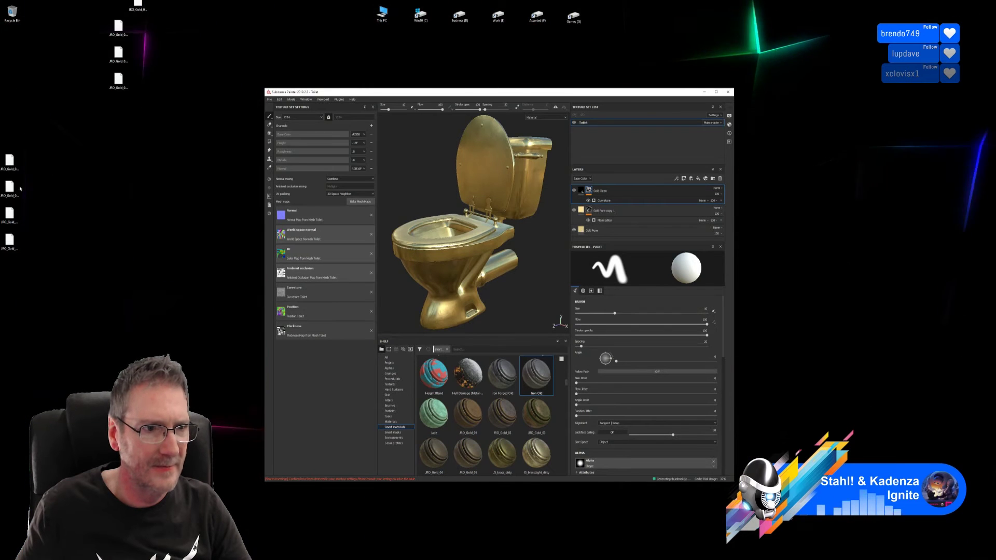
Step: Import the JRO_Gold_06 smart material from the desktop into the permanent shelf
{"action": "left_click_drag", "start_coordinate": [20, 188], "coordinate": [407, 353]}
{"action": "left_click_drag", "start_coordinate": [462, 377], "coordinate": [463, 378]}
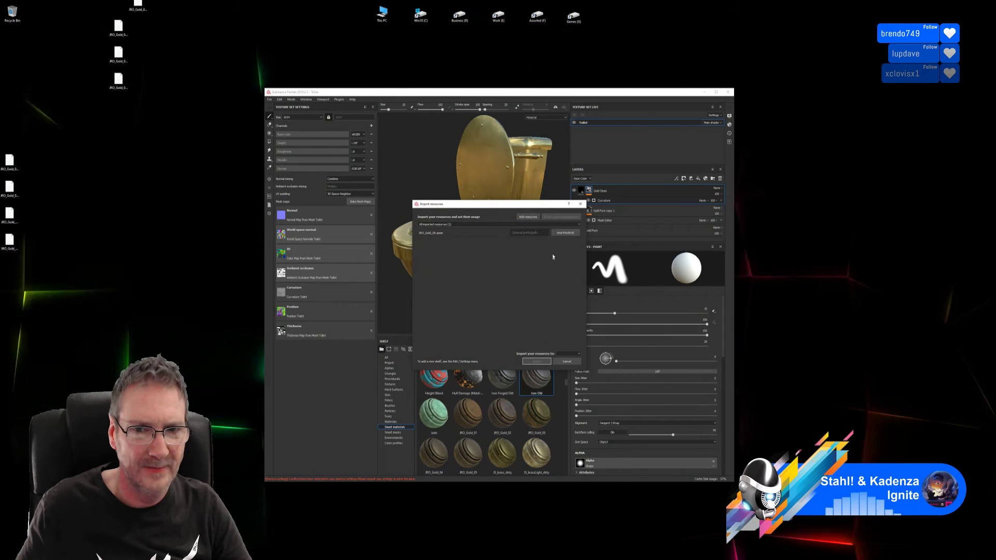
{"action": "left_click", "coordinate": [577, 354]}
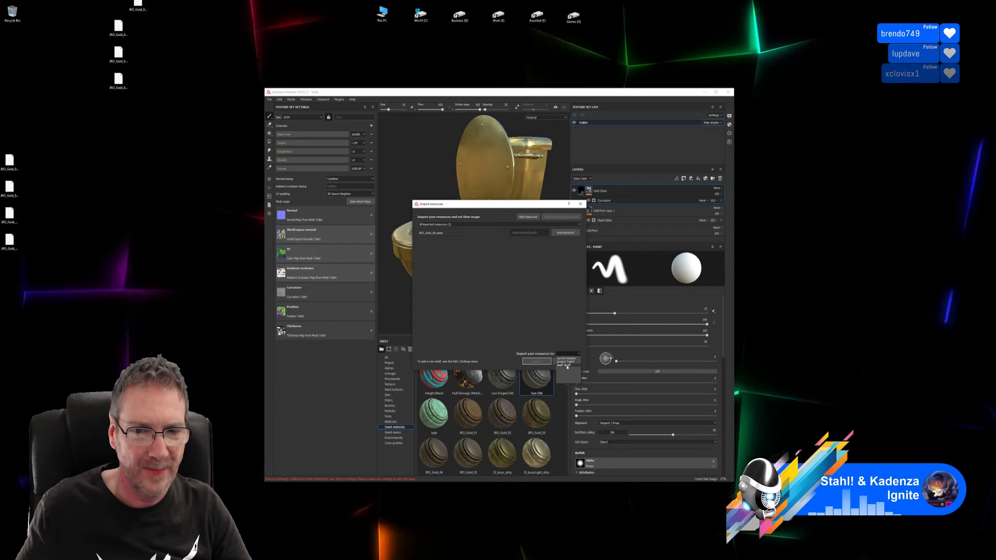
{"action": "left_click", "coordinate": [564, 365]}
{"action": "key", "text": "Return"}
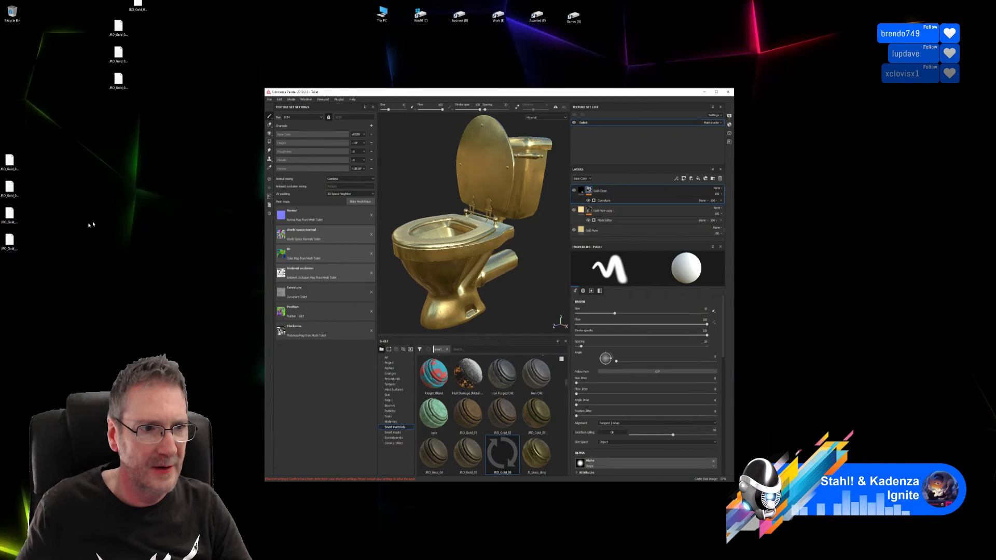
Step: Import the two edge smart materials, JRO_Gold_Edge_01 and JRO_Gold_Edge_02, from the desktop into the permanent shelf
{"action": "left_click_drag", "start_coordinate": [502, 454], "coordinate": [469, 388]}
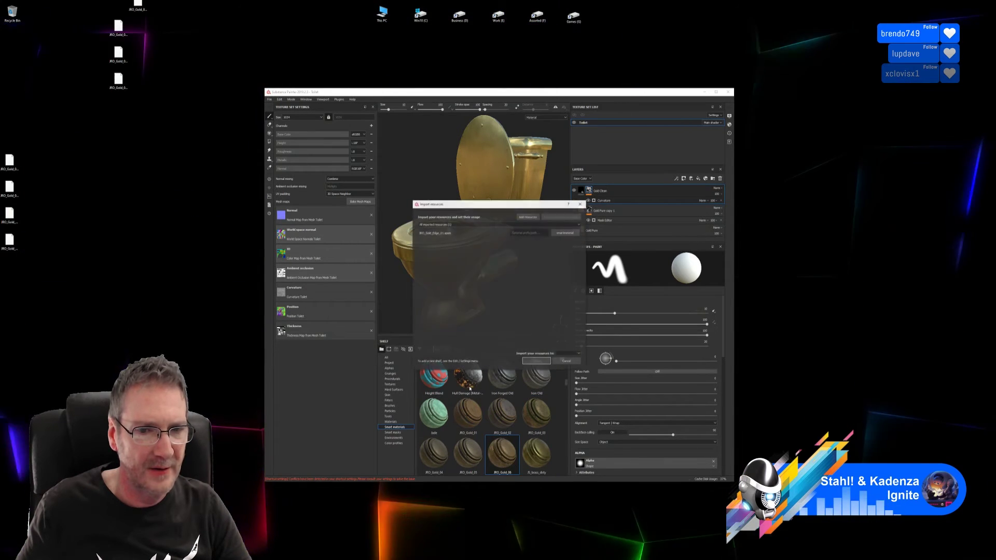
{"action": "left_click", "coordinate": [568, 353]}
{"action": "left_click", "coordinate": [568, 360]}
{"action": "left_click", "coordinate": [537, 362]}
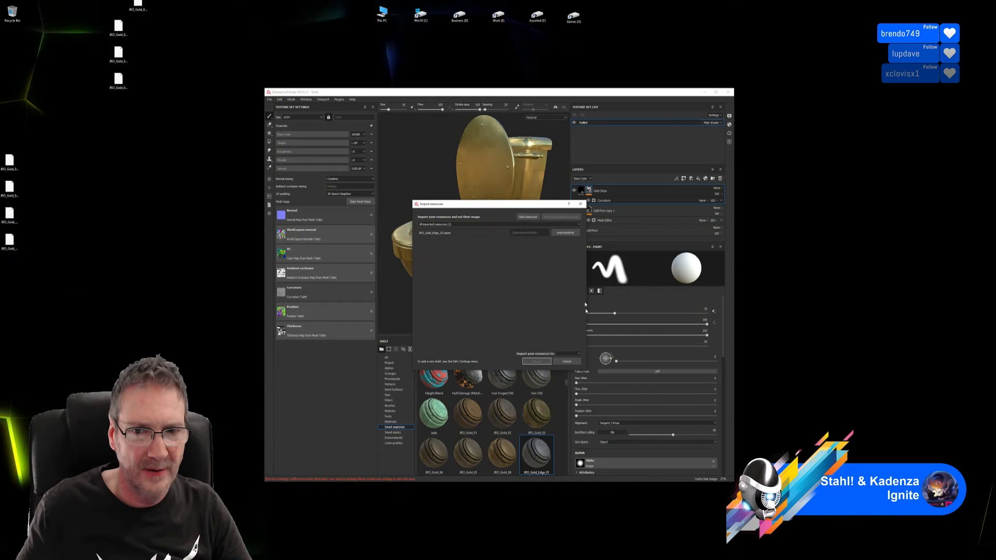
{"action": "left_click", "coordinate": [568, 354]}
{"action": "left_click", "coordinate": [569, 365]}
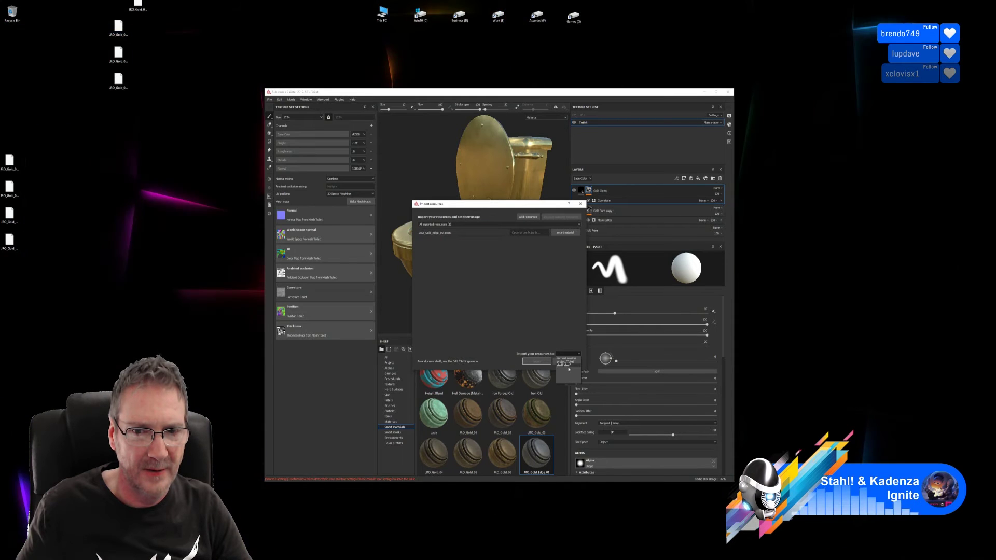
{"action": "left_click", "coordinate": [533, 364]}
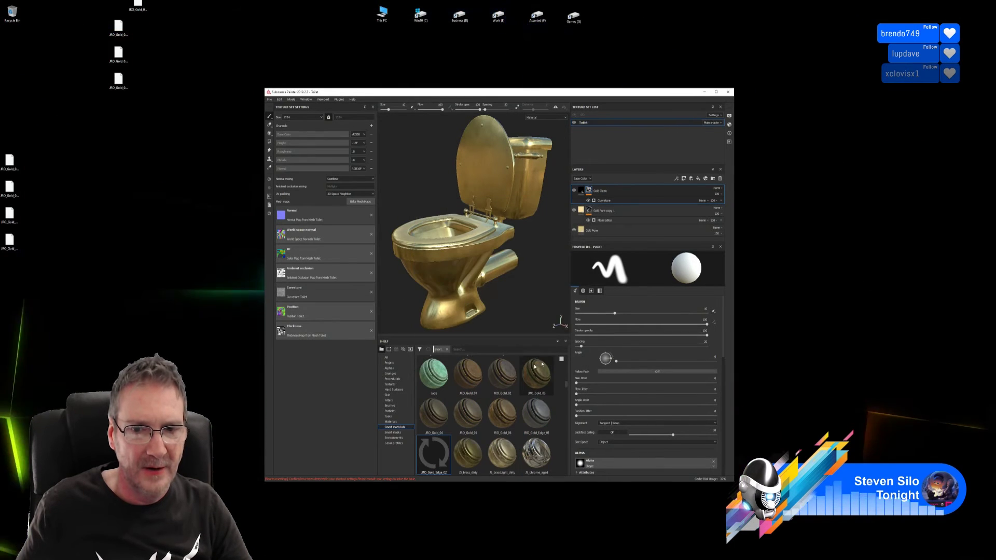
Step: Maximize the Substance Painter window and look through the shelf for the imported gold smart materials
{"action": "left_click", "coordinate": [716, 92]}
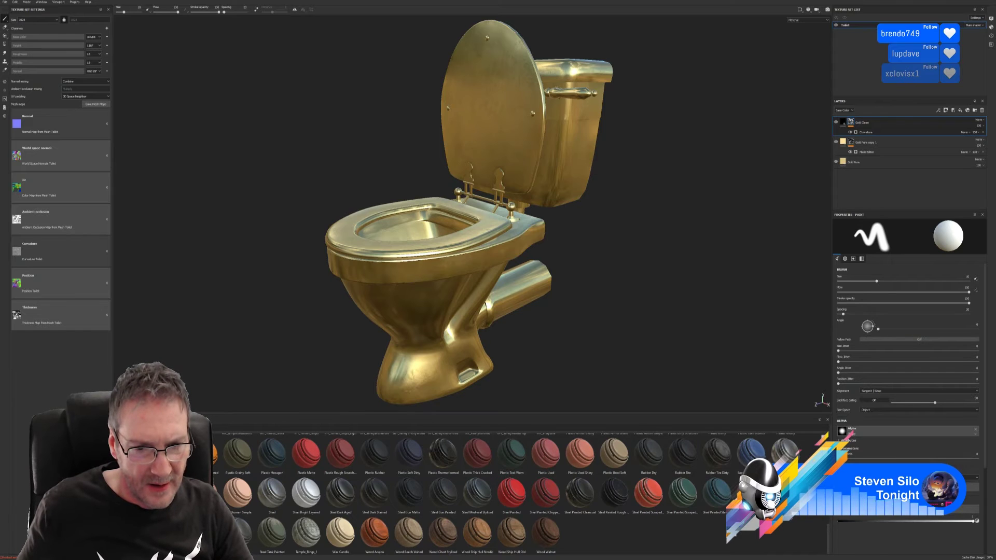
{"action": "scroll", "coordinate": [797, 525], "scroll_direction": "up", "scroll_amount": 2}
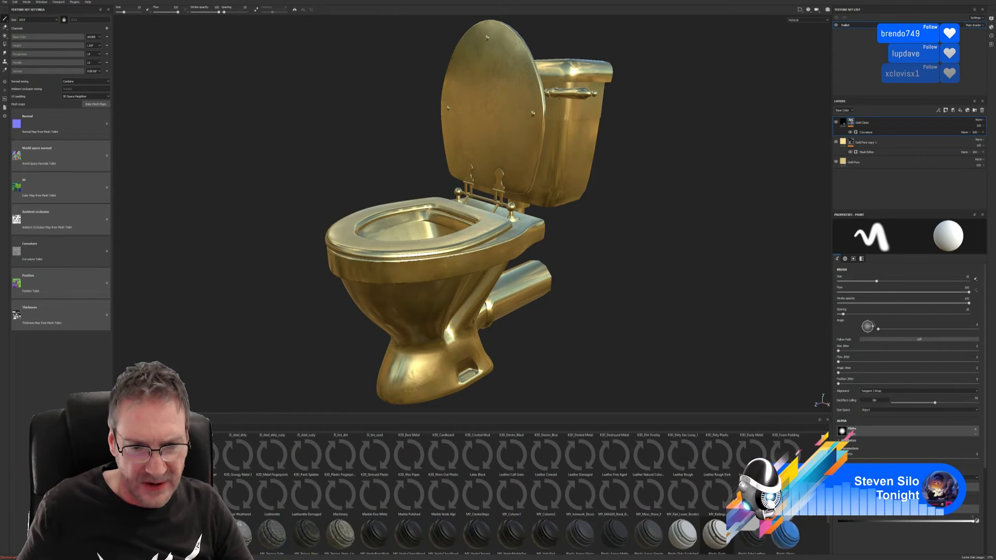
{"action": "scroll", "coordinate": [519, 492], "scroll_direction": "up", "scroll_amount": 3}
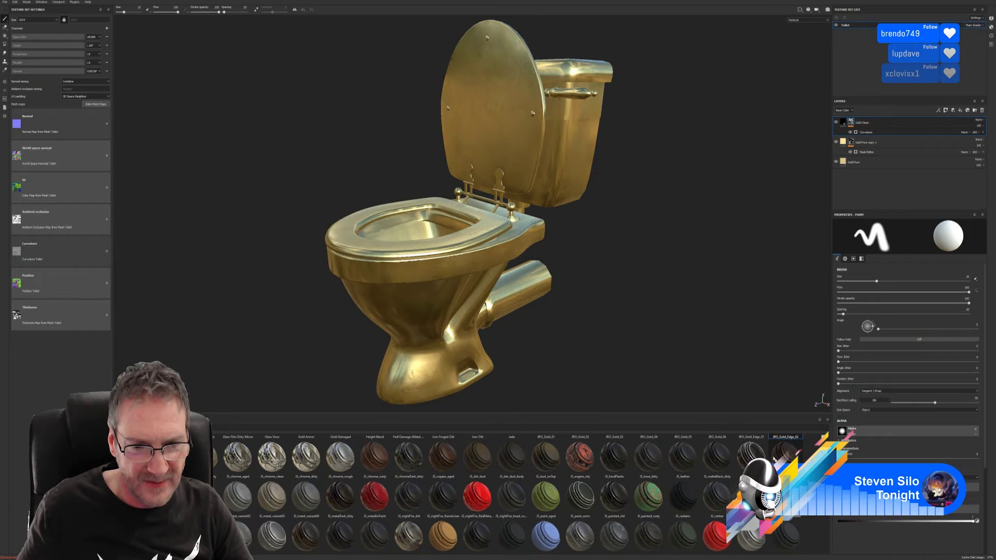
{"action": "key", "text": "super+d"}
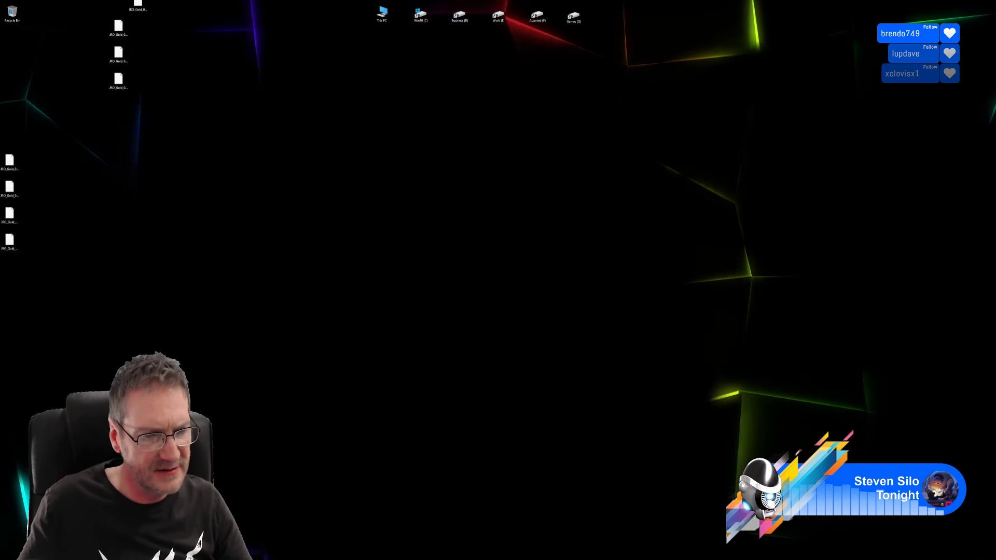
{"action": "key", "text": "super+d"}
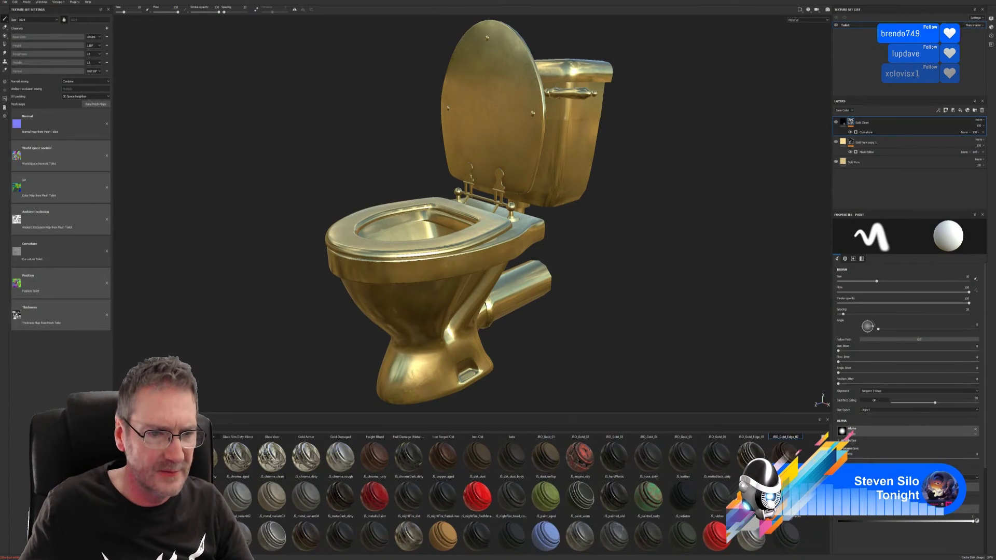
Step: Apply the JRO_Gold_01 smart material from the shelf to the toilet, above the existing gold layers
{"action": "scroll", "coordinate": [220, 415], "scroll_direction": "down", "scroll_amount": 3}
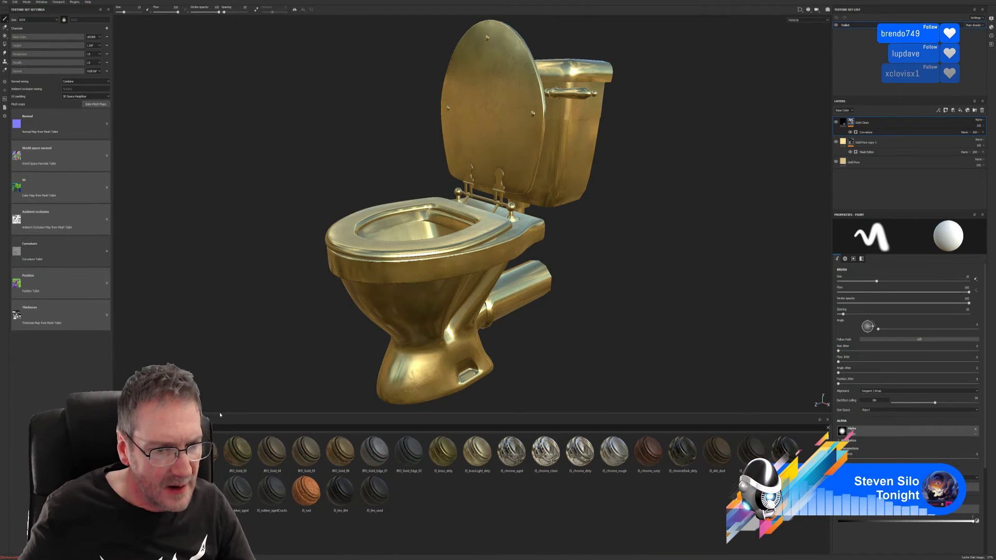
{"action": "left_click_drag", "start_coordinate": [215, 451], "coordinate": [473, 298]}
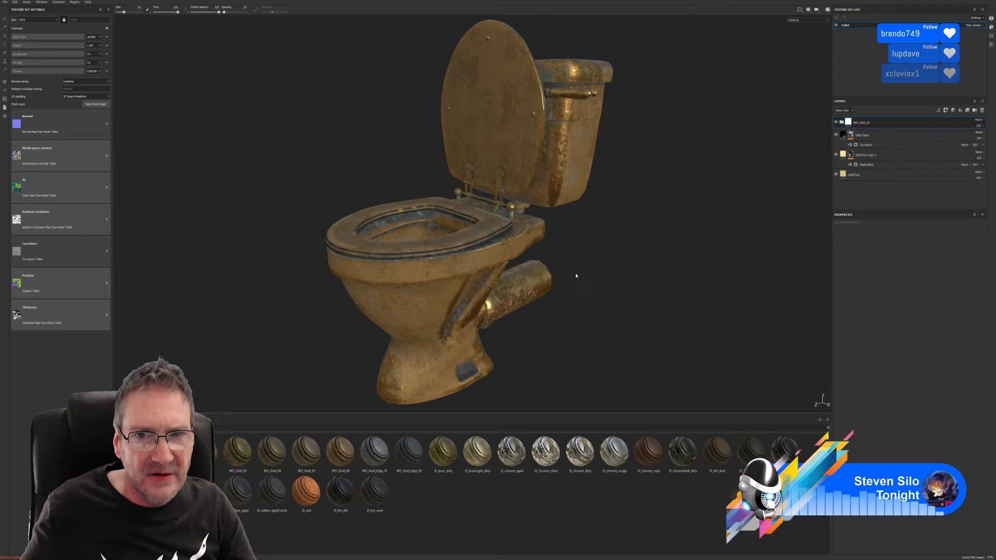
Step: Inspect the JRO_Gold_01 finish around the toilet and delete its folder from the layer stack
{"action": "left_click_drag", "start_coordinate": [576, 275], "coordinate": [602, 268], "text": "alt"}
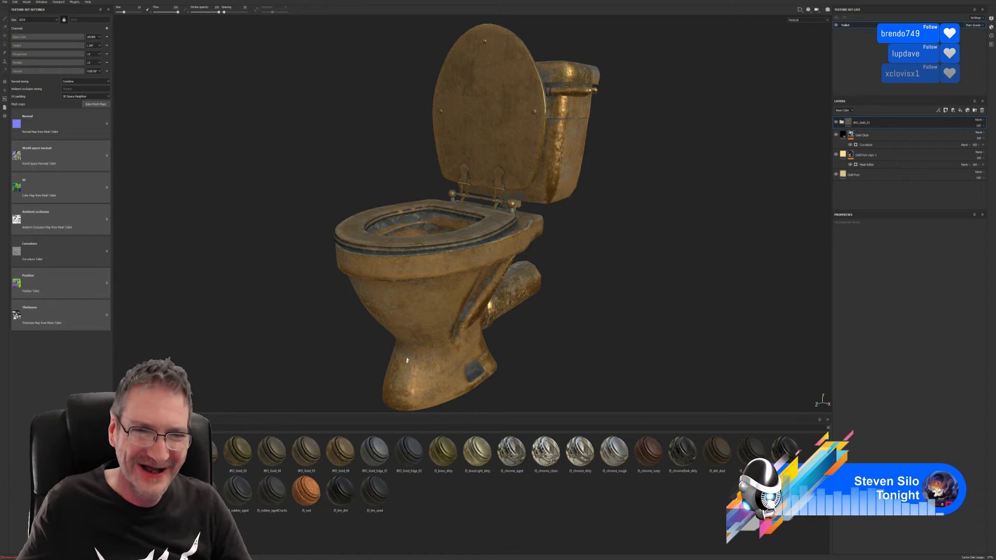
{"action": "left_click_drag", "start_coordinate": [656, 330], "coordinate": [645, 192], "text": "alt"}
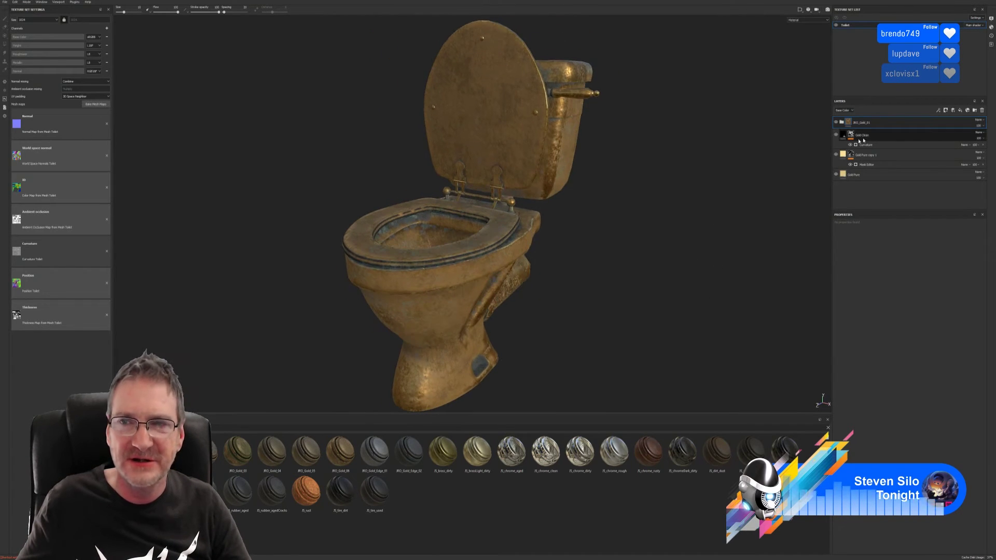
{"action": "key", "text": "Delete"}
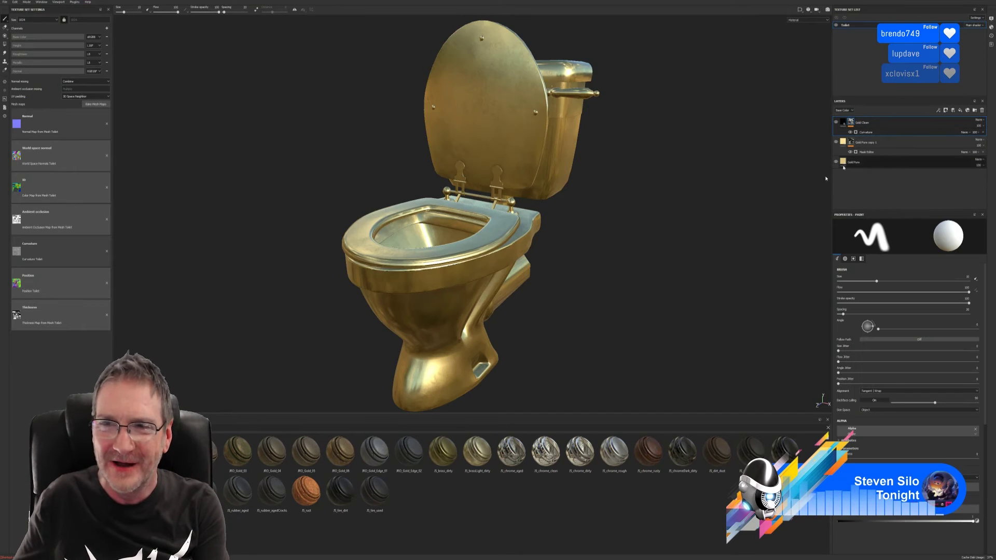
Step: Try the JRO_Gold_02 smart material on the toilet, inspect it from above, and delete its layer folder
{"action": "left_click_drag", "start_coordinate": [214, 462], "coordinate": [440, 298]}
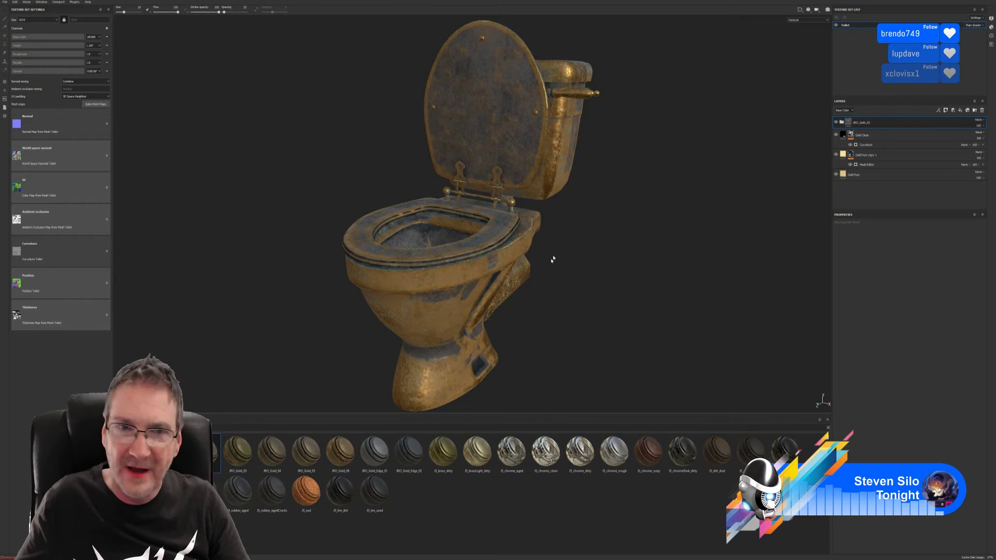
{"action": "left_click_drag", "start_coordinate": [553, 259], "coordinate": [518, 282], "text": "alt"}
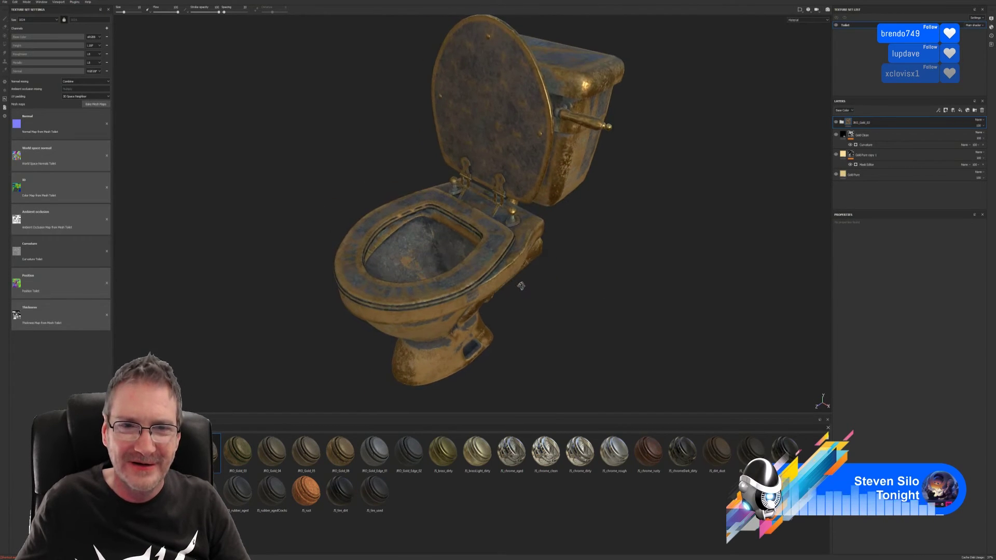
{"action": "left_click", "coordinate": [875, 123]}
{"action": "key", "text": "Delete"}
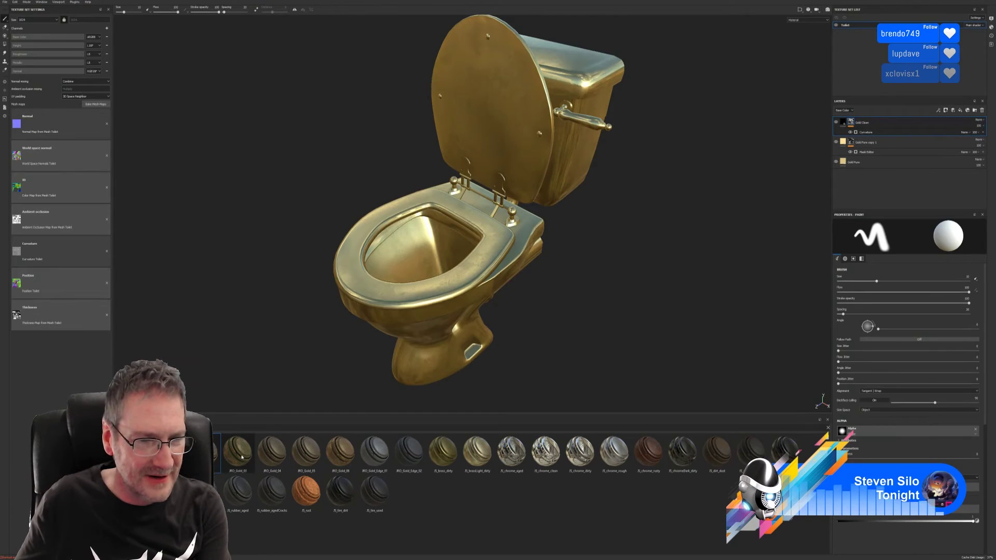
Step: Try the JRO_Gold_03 smart material on the toilet and inspect the finish from another angle
{"action": "left_click_drag", "start_coordinate": [241, 456], "coordinate": [422, 304]}
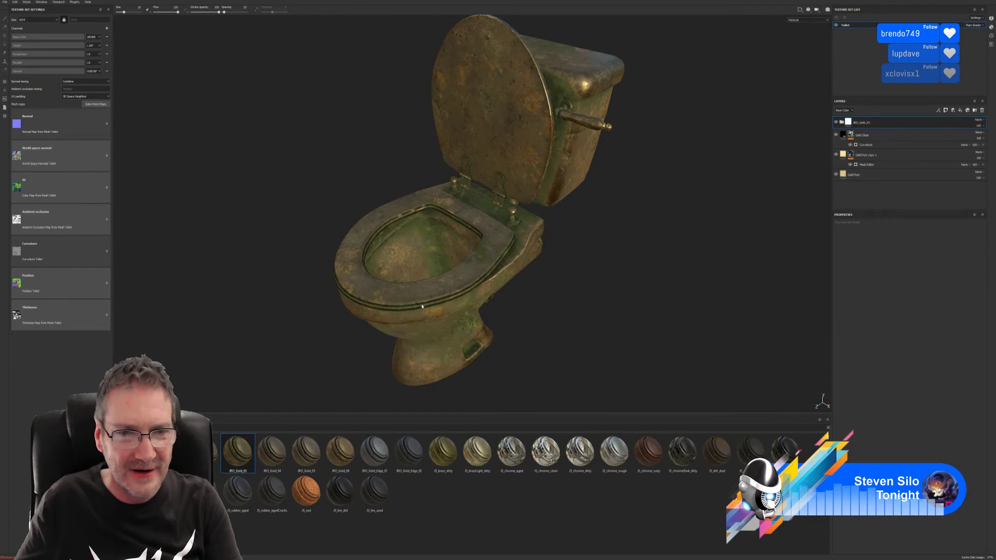
{"action": "mouse_move", "coordinate": [538, 312]}
{"action": "left_mouse_down", "text": "alt"}
{"action": "mouse_move", "coordinate": [611, 275]}
{"action": "mouse_move", "coordinate": [683, 340]}
{"action": "mouse_move", "coordinate": [578, 307]}
{"action": "left_mouse_up", "text": "alt"}
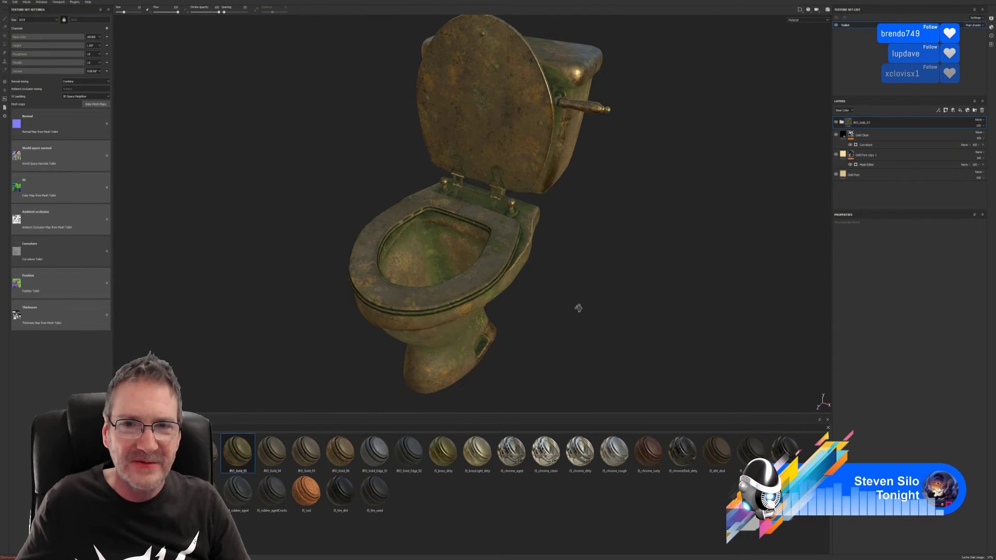
{"action": "double_click", "coordinate": [862, 123]}
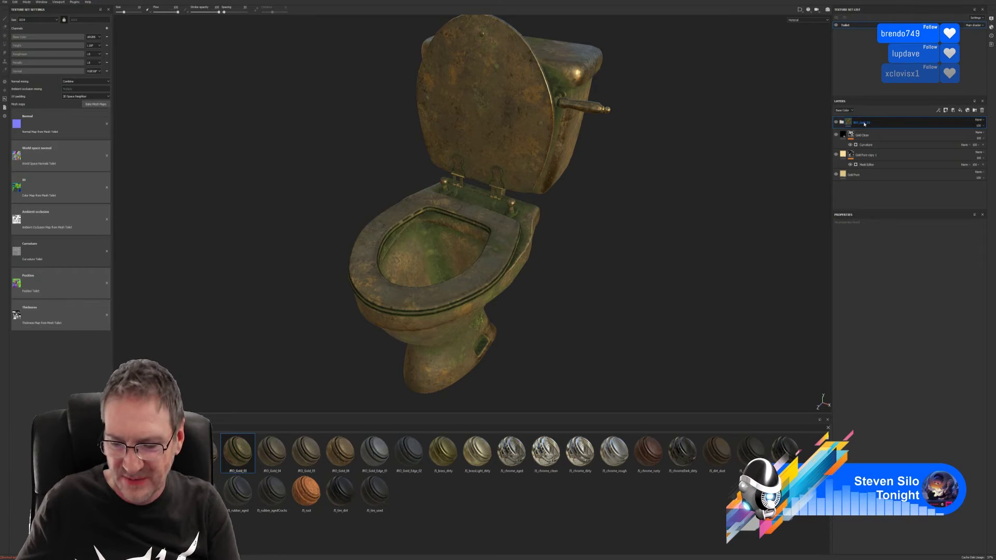
{"action": "key", "text": "Return"}
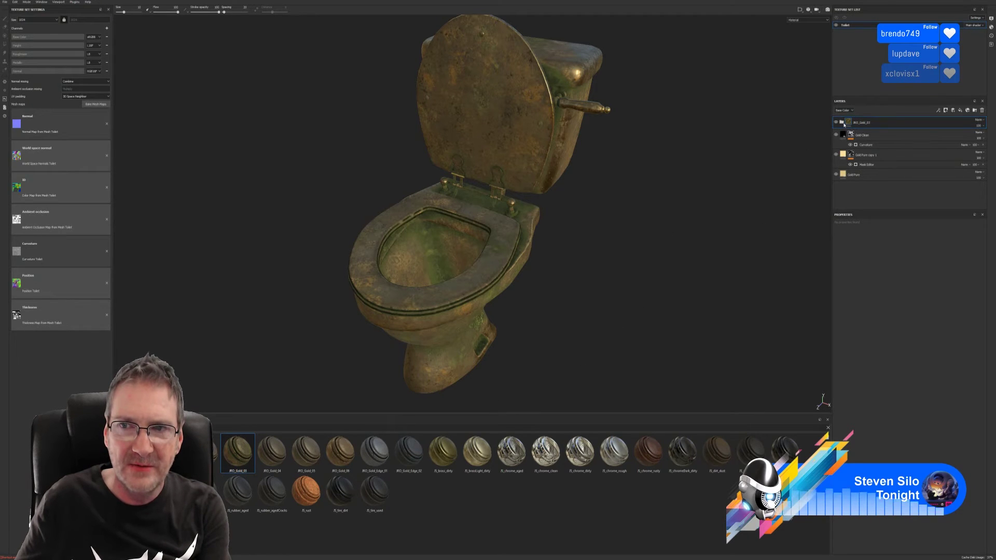
Step: Look through the JRO_Gold_03 folder's sublayers, toggling the visibility of Highlight_Grunge groups, and delete the whole folder
{"action": "left_click", "coordinate": [842, 122]}
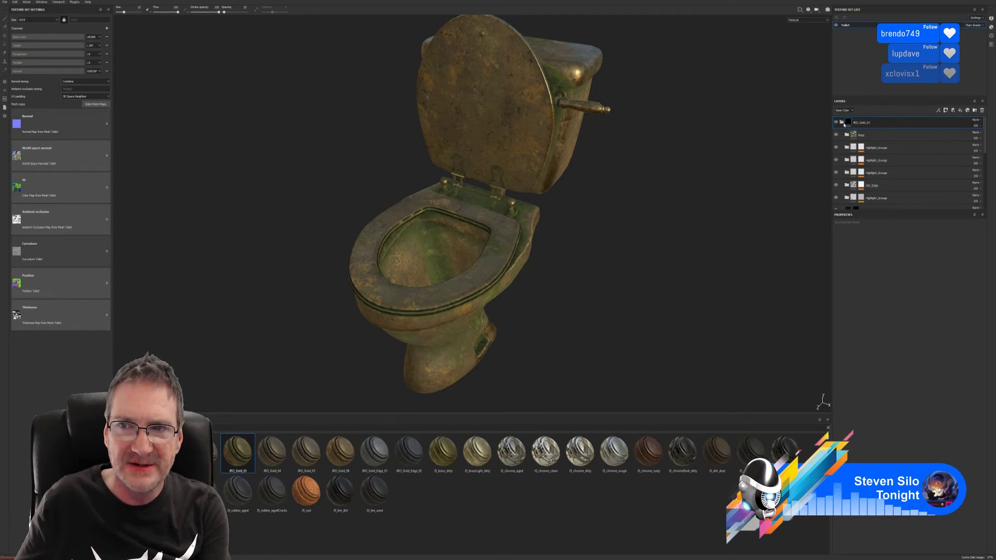
{"action": "left_click", "coordinate": [850, 150]}
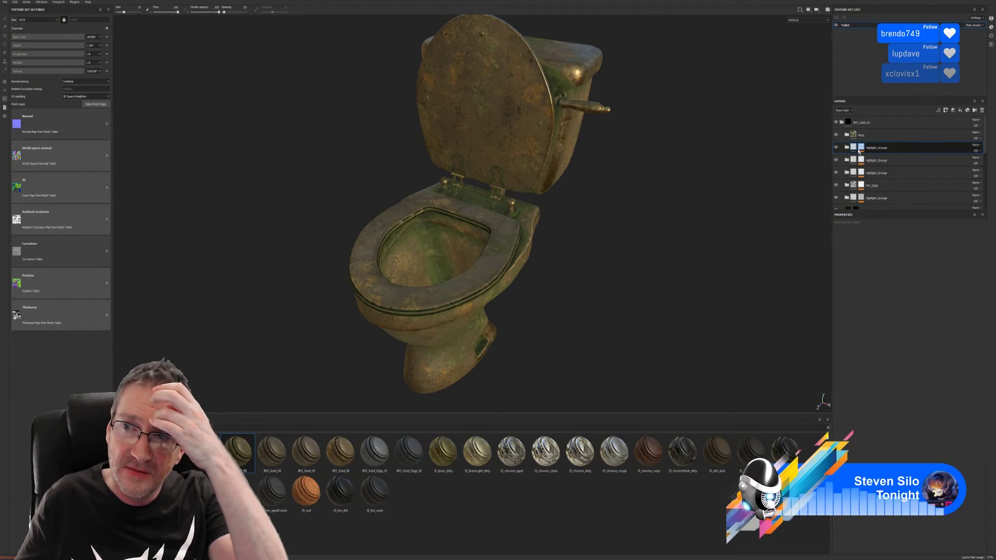
{"action": "left_click", "coordinate": [836, 148]}
{"action": "left_click", "coordinate": [836, 148]}
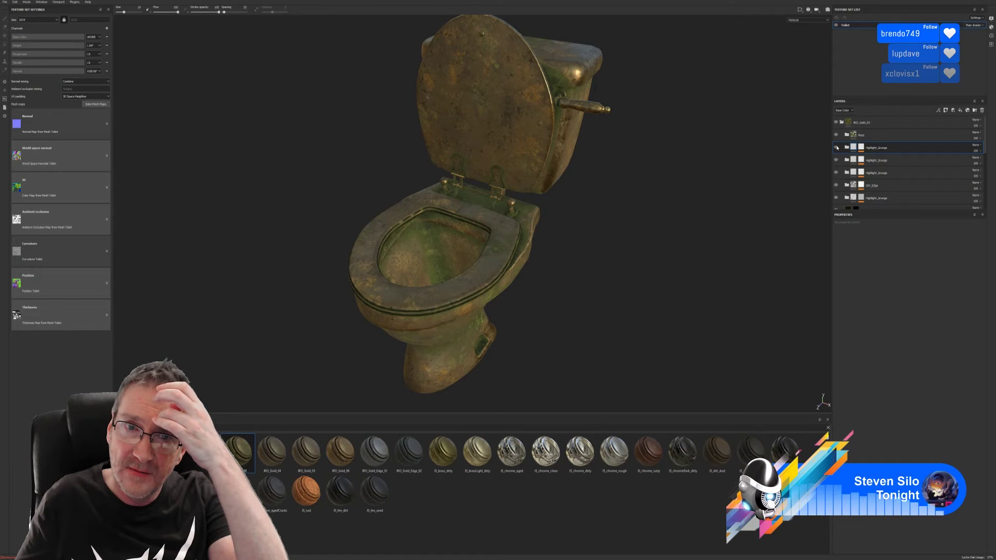
{"action": "left_click", "coordinate": [836, 198]}
{"action": "scroll", "coordinate": [842, 184], "scroll_direction": "down", "scroll_amount": 3}
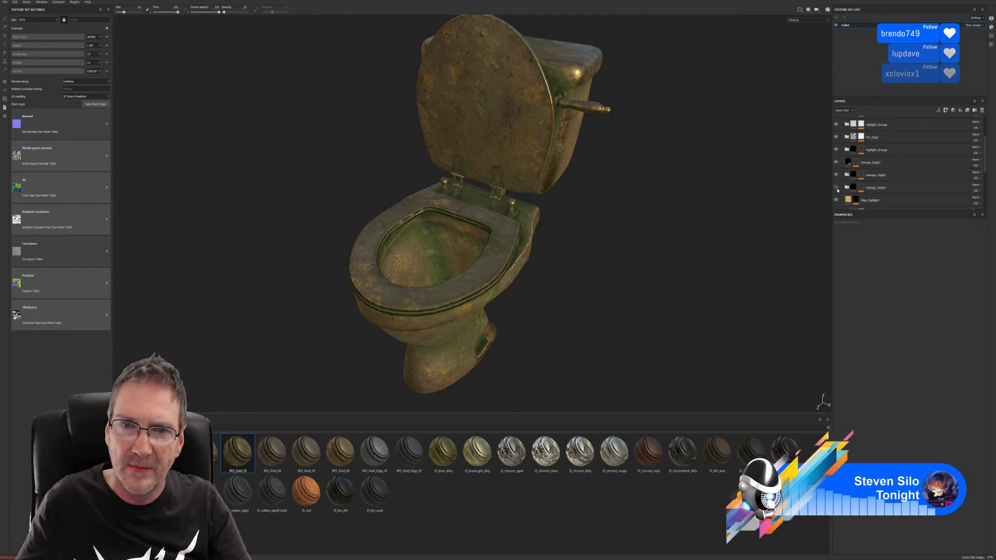
{"action": "scroll", "coordinate": [838, 199], "scroll_direction": "down", "scroll_amount": 5}
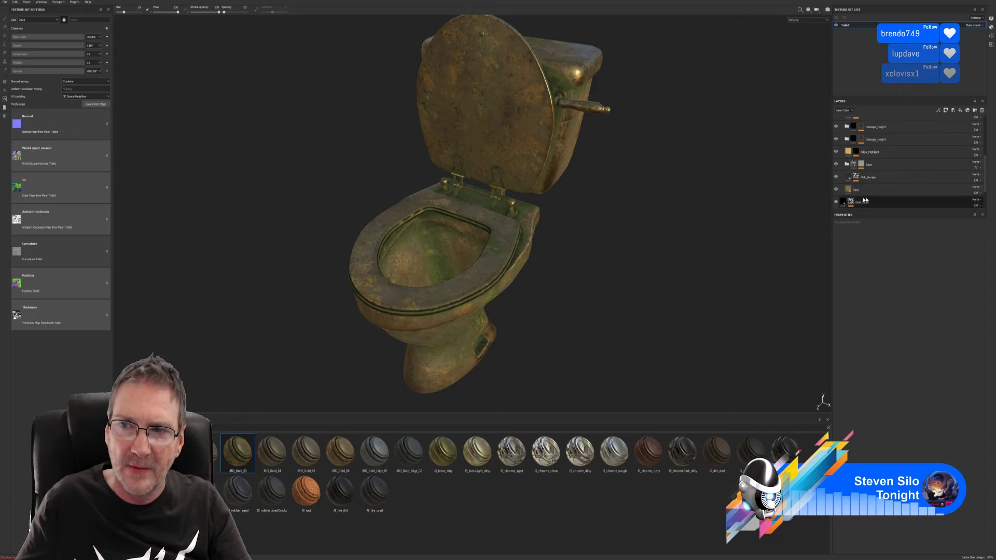
{"action": "scroll", "coordinate": [882, 171], "scroll_direction": "up", "scroll_amount": 10}
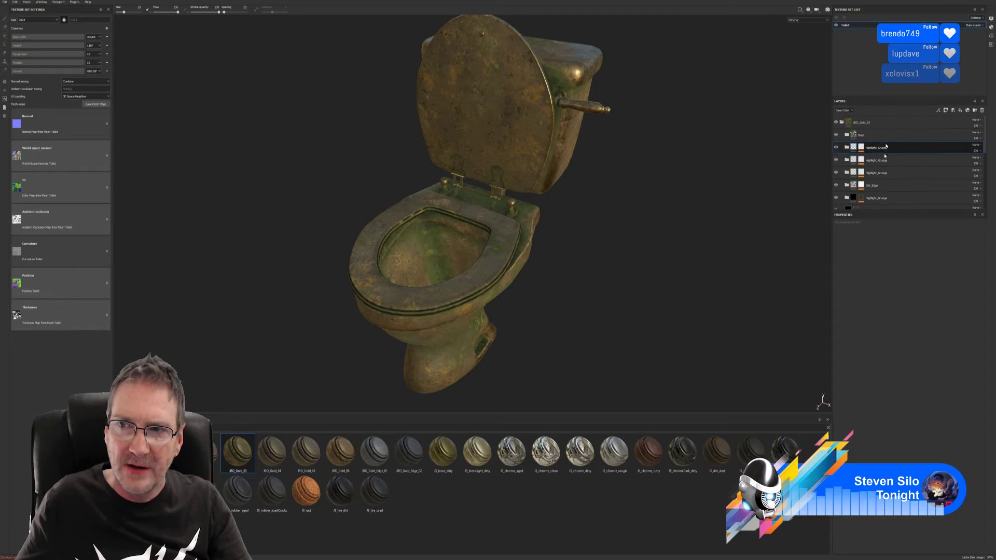
{"action": "left_click", "coordinate": [841, 123]}
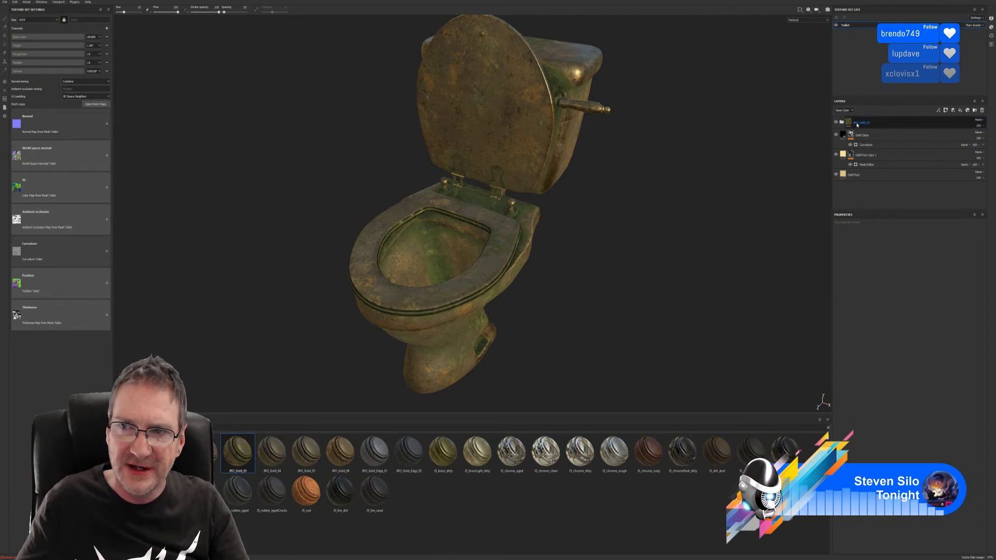
{"action": "key", "text": "Delete"}
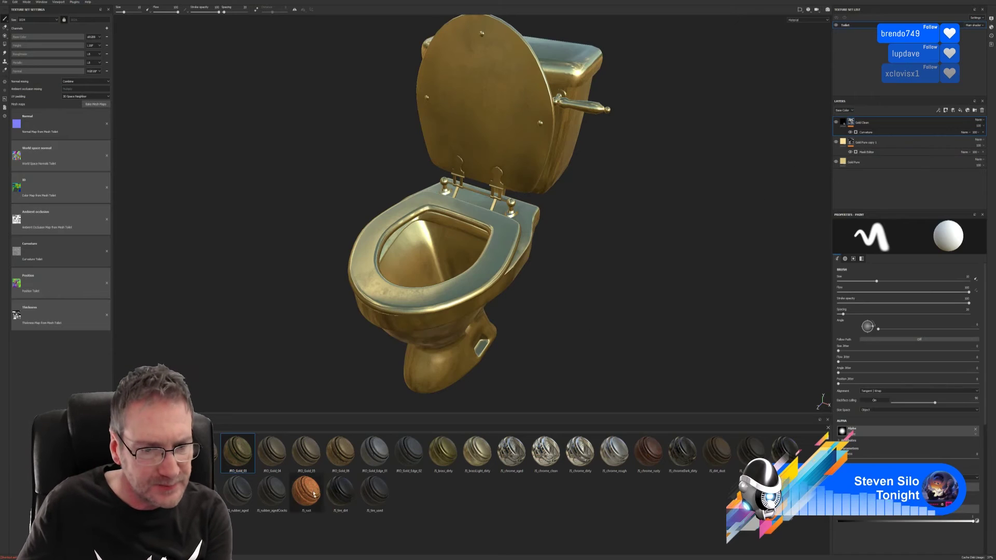
Step: Apply the JRO_Gold_04 smart material to the toilet above the existing gold layers and inspect it from above
{"action": "left_click_drag", "start_coordinate": [272, 451], "coordinate": [451, 312]}
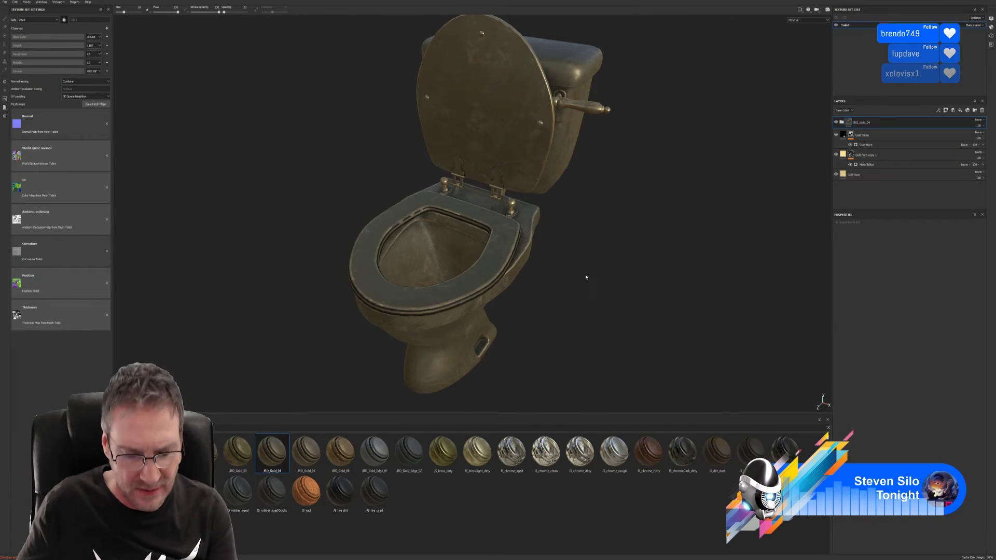
{"action": "left_click", "coordinate": [622, 327]}
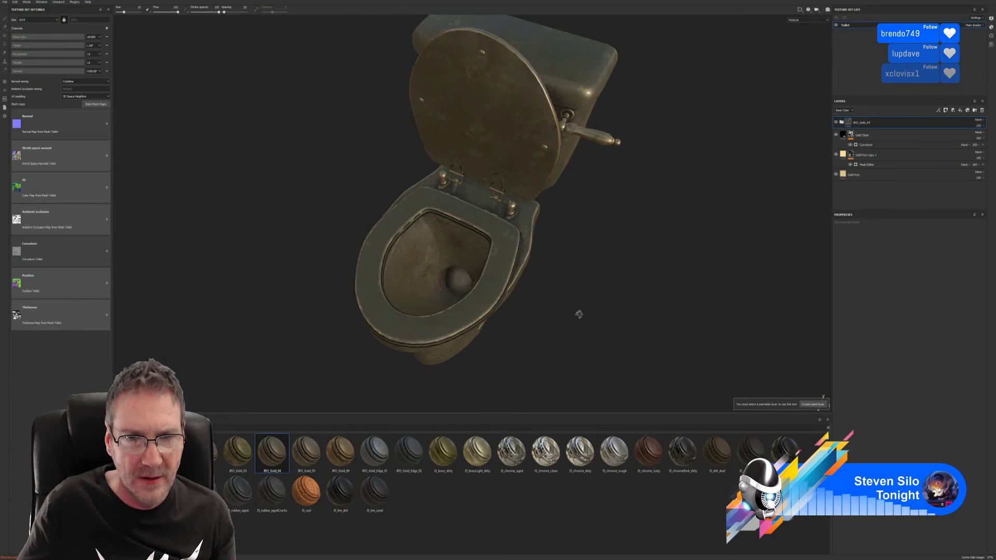
Step: Replace the Gold_04 smart material on the toilet with the Gold_05 smart material
{"action": "left_click_drag", "start_coordinate": [580, 313], "coordinate": [562, 280], "text": "alt"}
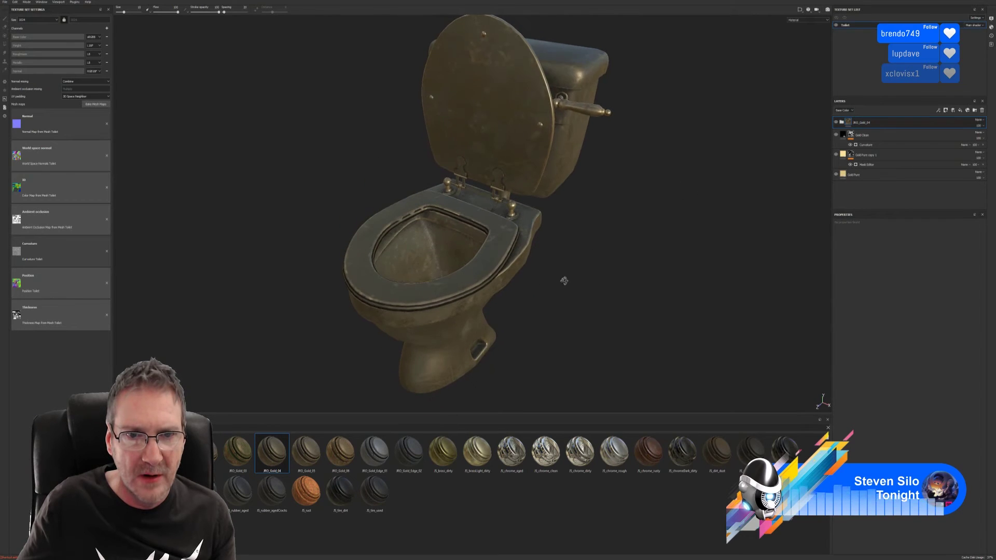
{"action": "left_click", "coordinate": [878, 123]}
{"action": "key", "text": "Delete"}
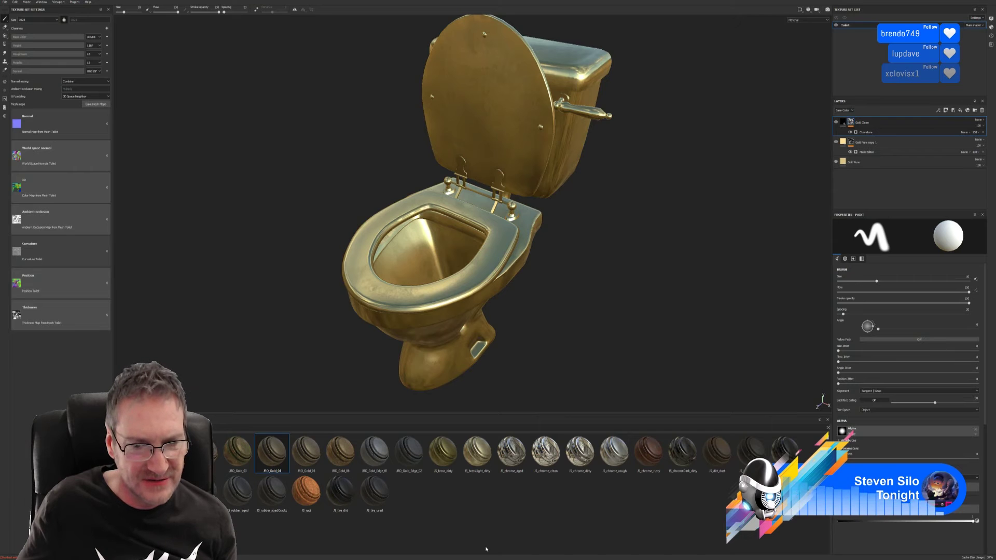
{"action": "left_click_drag", "start_coordinate": [306, 451], "coordinate": [482, 310]}
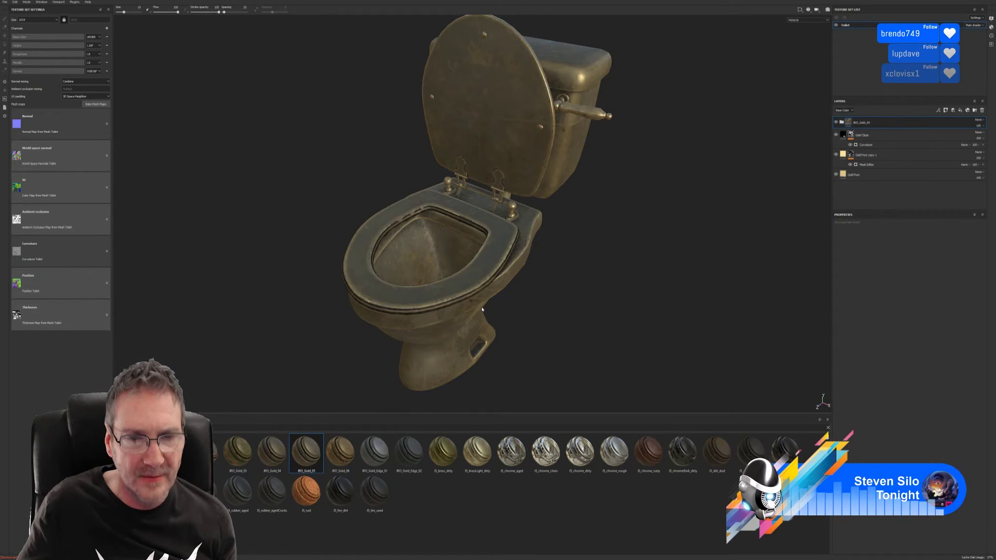
{"action": "left_click_drag", "start_coordinate": [554, 289], "coordinate": [550, 246], "text": "alt"}
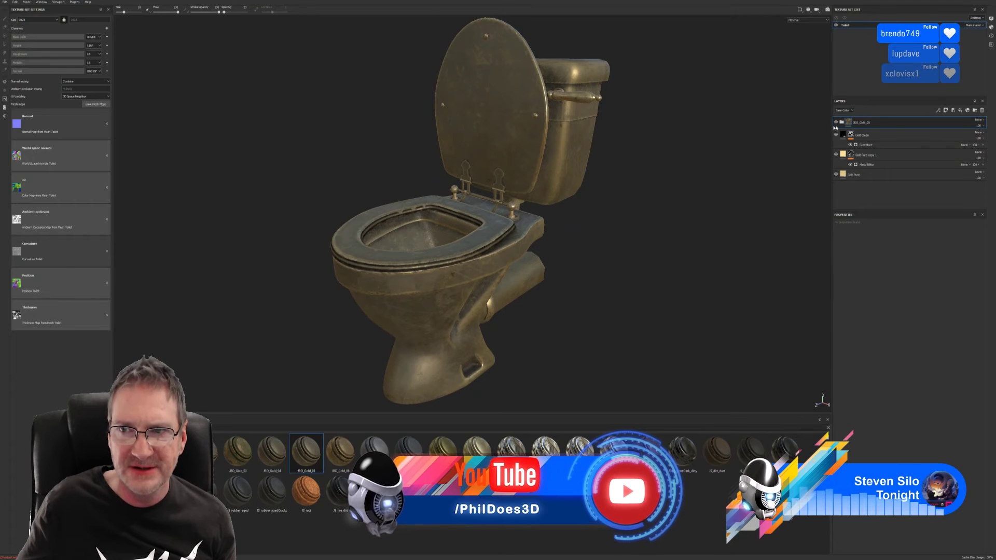
Step: Hide the Gold_05 group, try the Gold_06 smart material on the toilet, and remove it again
{"action": "left_click", "coordinate": [836, 123]}
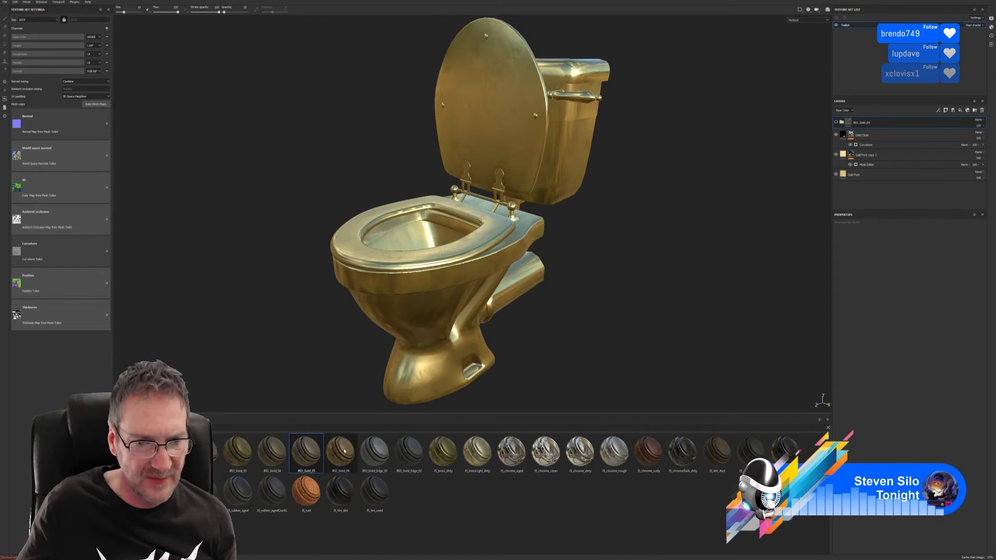
{"action": "left_click_drag", "start_coordinate": [342, 453], "coordinate": [425, 299]}
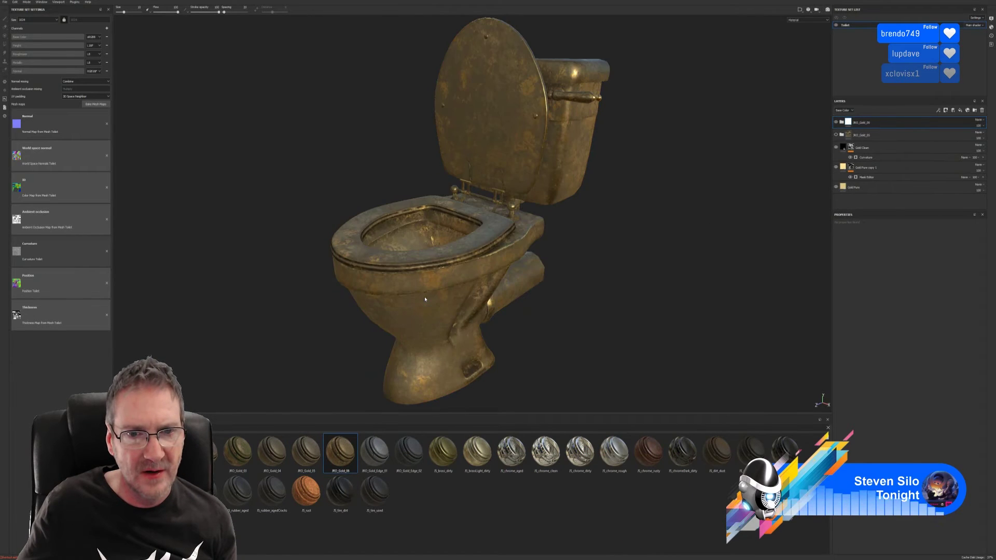
{"action": "mouse_move", "coordinate": [552, 279]}
{"action": "left_mouse_down", "text": "alt"}
{"action": "mouse_move", "coordinate": [562, 327]}
{"action": "mouse_move", "coordinate": [625, 318]}
{"action": "mouse_move", "coordinate": [630, 298]}
{"action": "mouse_move", "coordinate": [567, 271]}
{"action": "left_mouse_up", "text": "alt"}
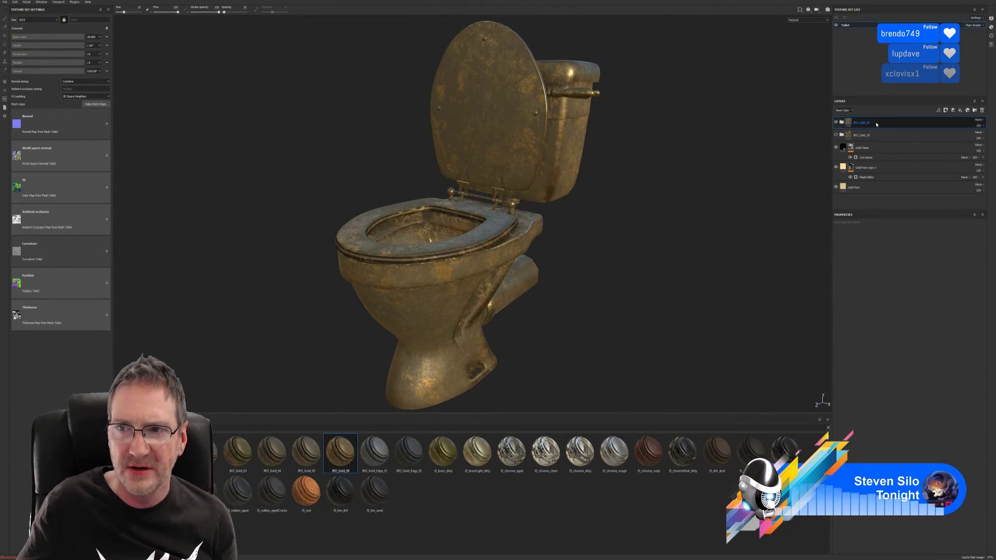
{"action": "key", "text": "Delete"}
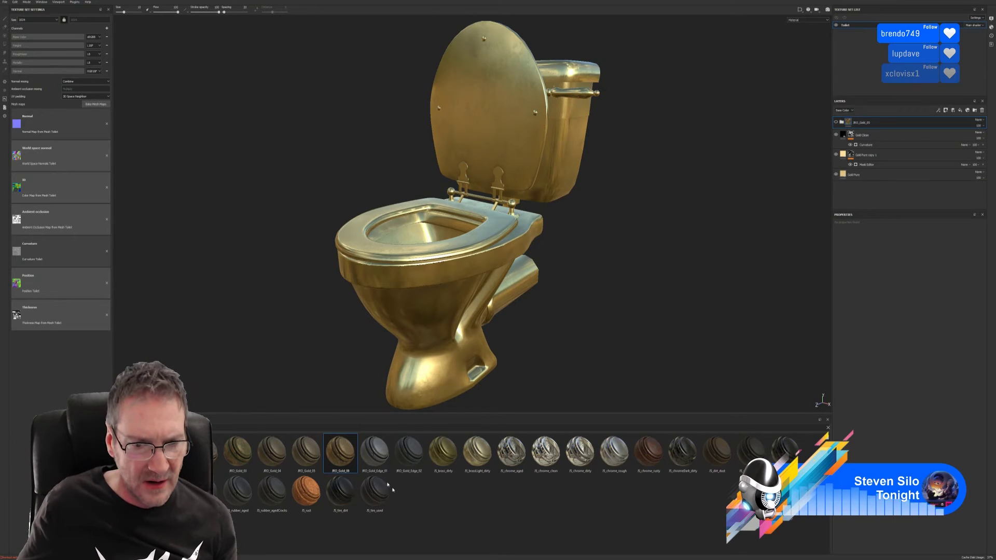
Step: Try the Gold_Edge_01 and Gold_Edge_02 smart materials on the toilet one at a time, deleting each after inspecting it
{"action": "left_click_drag", "start_coordinate": [375, 450], "coordinate": [443, 280]}
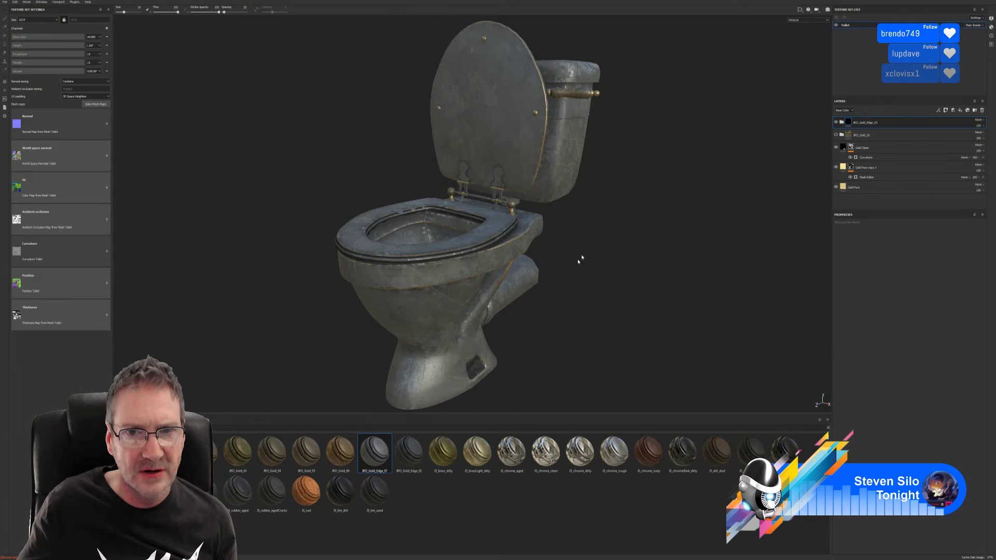
{"action": "left_click_drag", "start_coordinate": [578, 258], "coordinate": [583, 301], "text": "alt"}
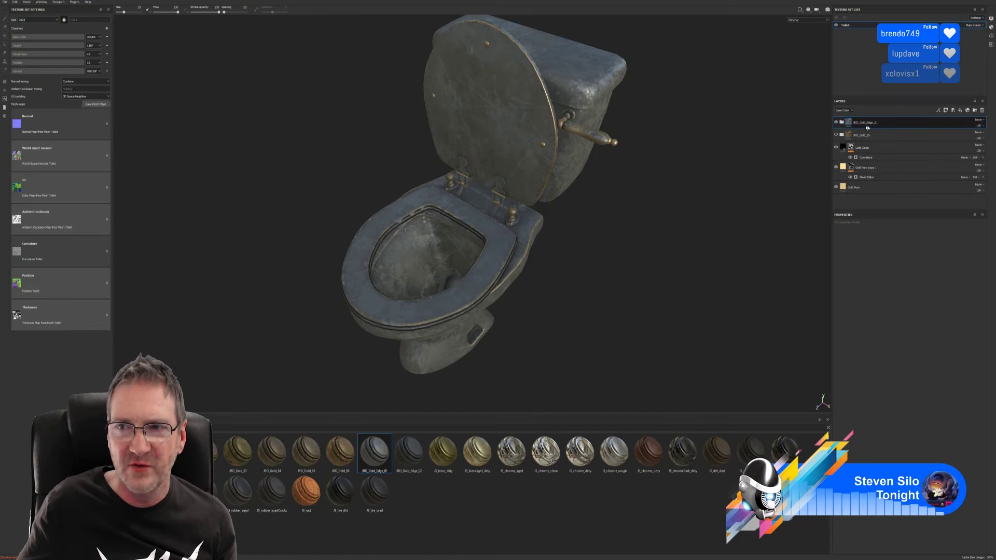
{"action": "key", "text": "Delete"}
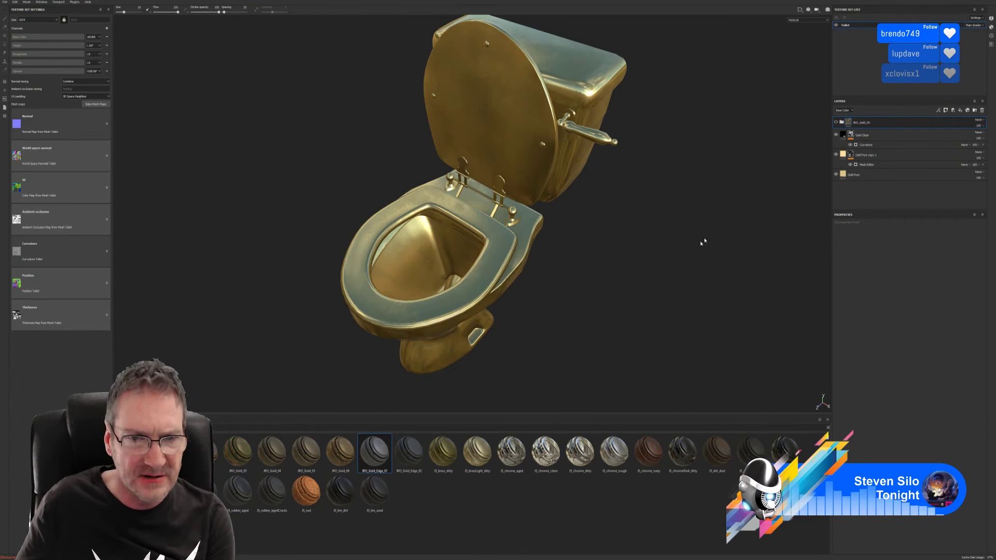
{"action": "left_click_drag", "start_coordinate": [409, 451], "coordinate": [597, 277]}
{"action": "double_click", "coordinate": [878, 123]}
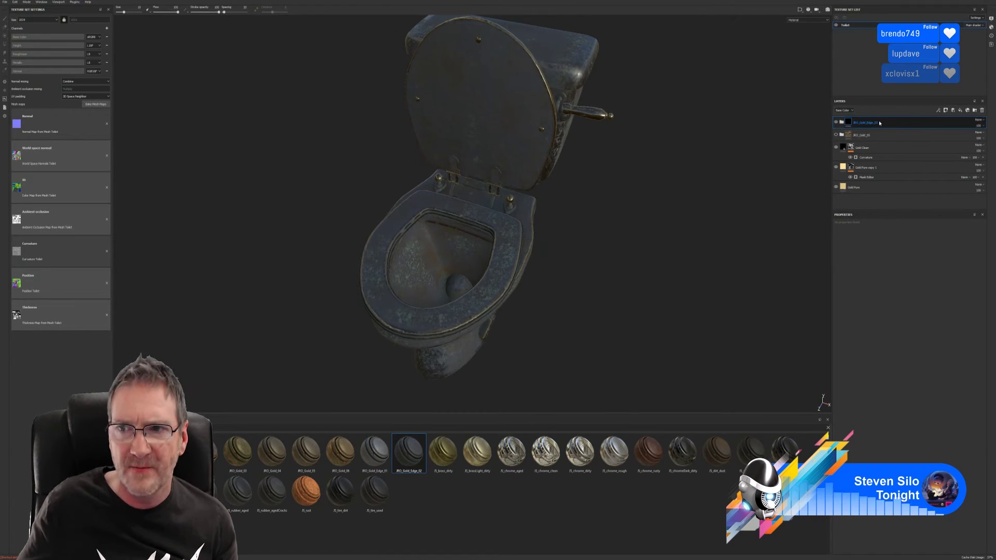
{"action": "key", "text": "Delete"}
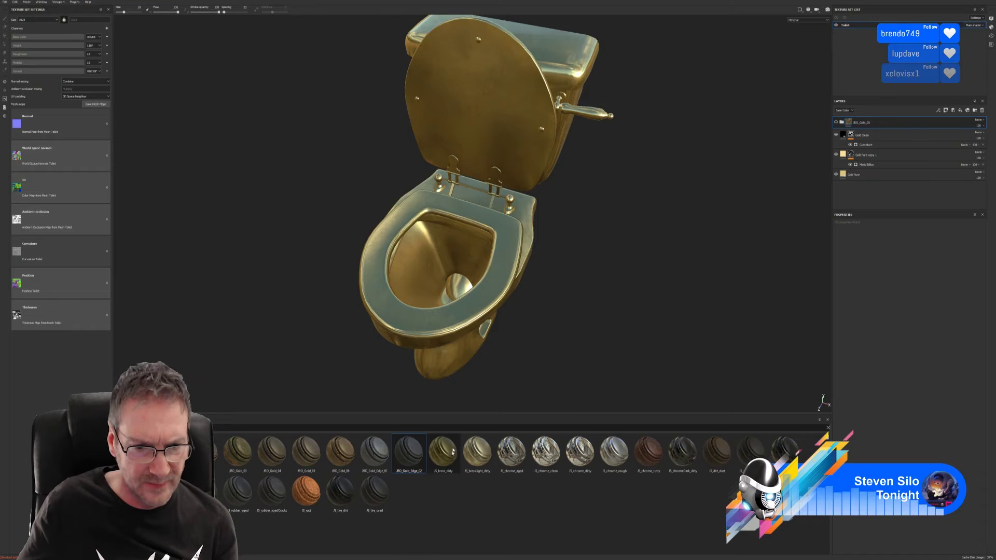
Step: Try the brass_dirty and brassLight_dirty smart materials on the toilet one at a time, deleting each after inspecting it
{"action": "left_click_drag", "start_coordinate": [444, 451], "coordinate": [540, 266]}
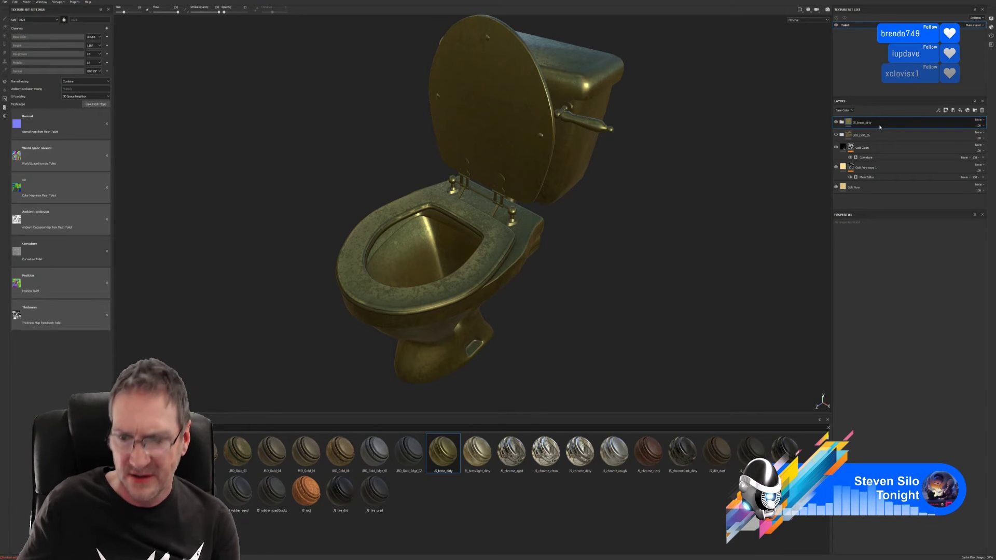
{"action": "key", "text": "Delete"}
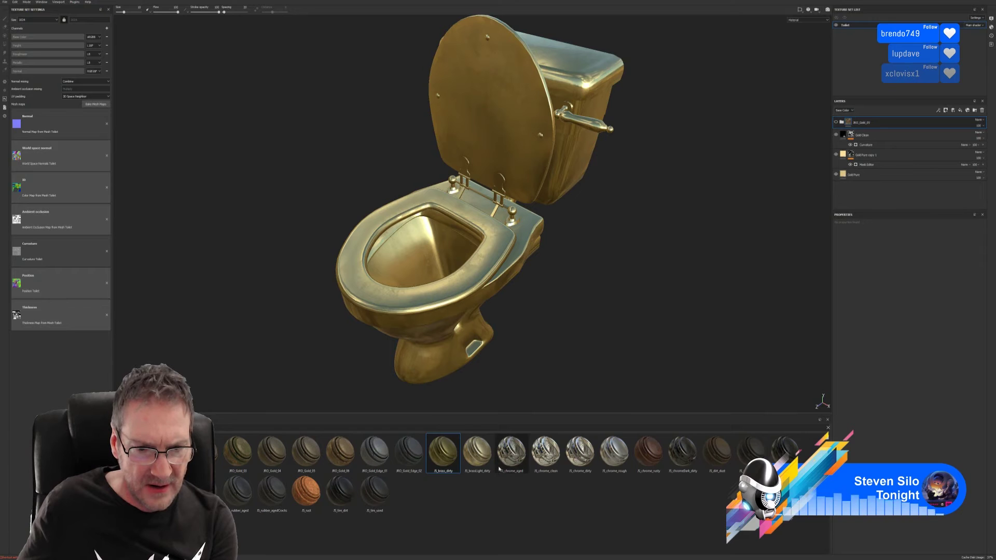
{"action": "left_click_drag", "start_coordinate": [486, 459], "coordinate": [457, 324]}
{"action": "left_click_drag", "start_coordinate": [530, 284], "coordinate": [594, 264], "text": "alt"}
{"action": "key", "text": "Delete"}
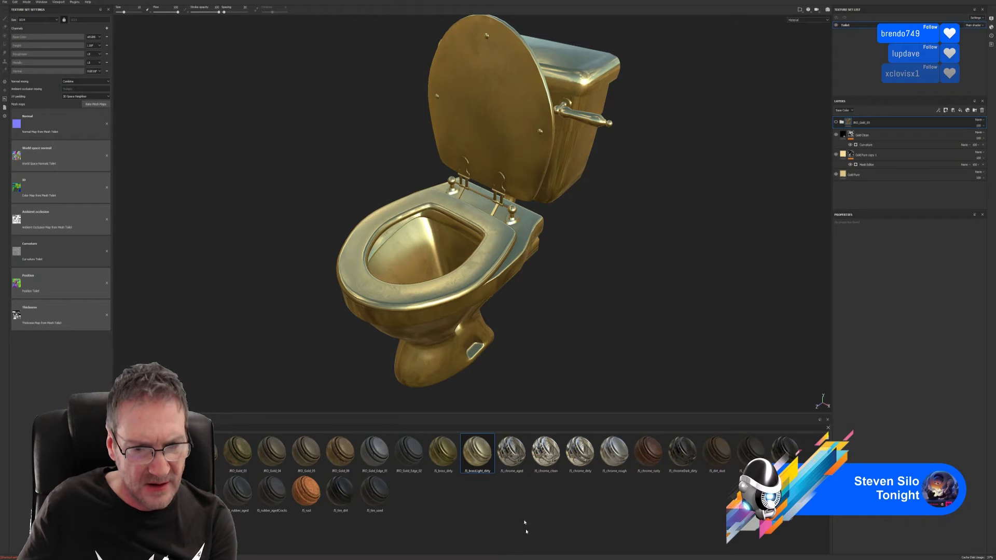
Step: Make the Gold_05 group visible again and expand it to list its sublayers
{"action": "left_click", "coordinate": [835, 123]}
{"action": "scroll", "coordinate": [546, 266], "scroll_direction": "up", "scroll_amount": 3}
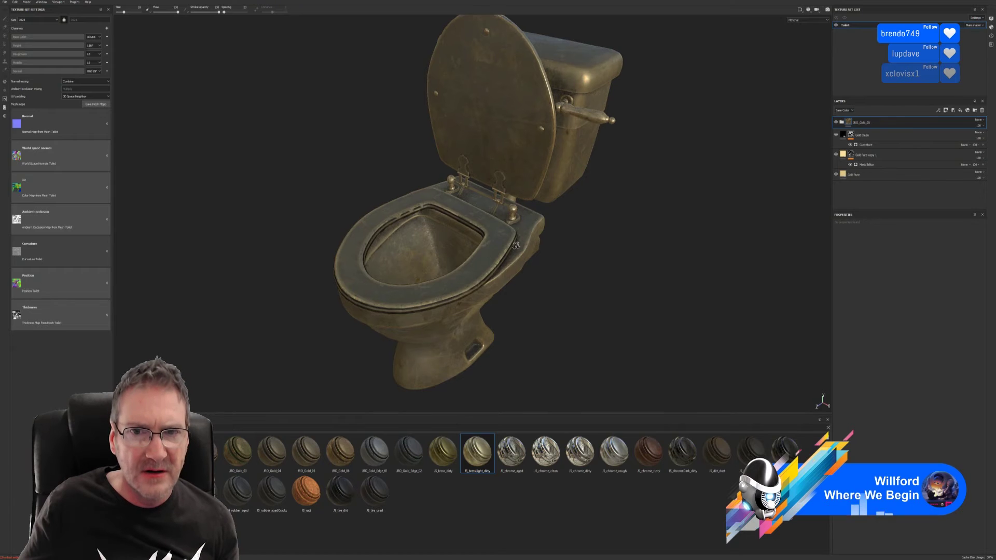
{"action": "left_click_drag", "start_coordinate": [546, 266], "coordinate": [475, 259], "text": "alt"}
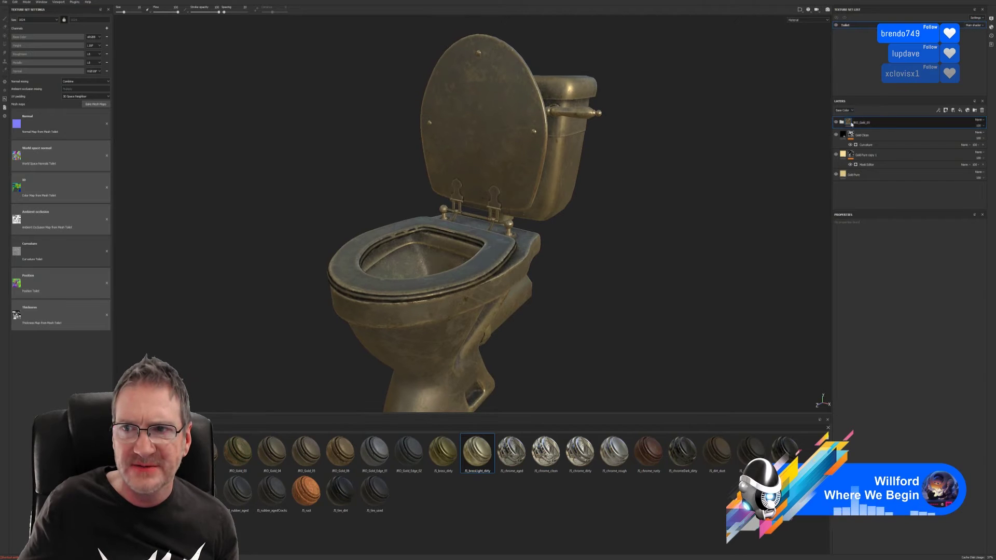
{"action": "left_click", "coordinate": [843, 123]}
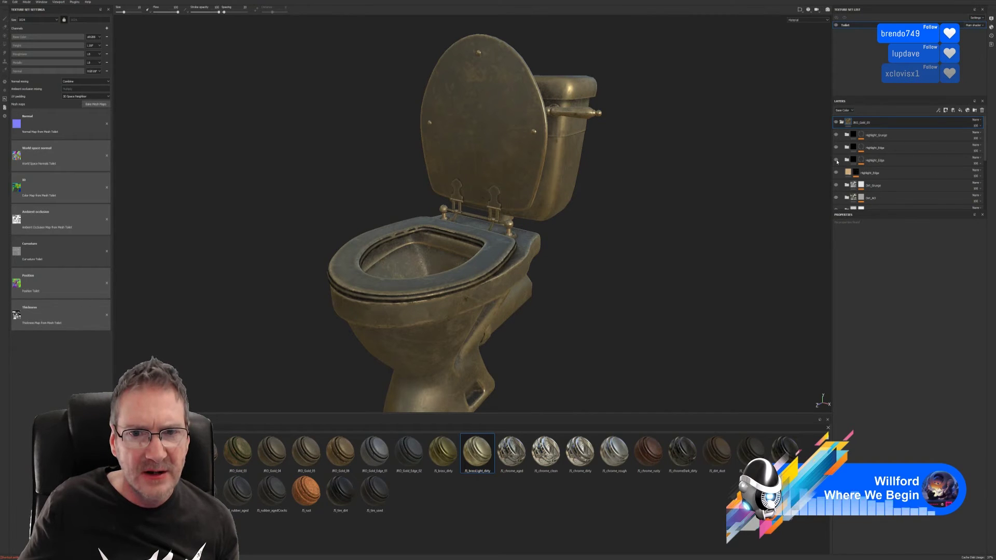
{"action": "right_click_drag", "start_coordinate": [498, 363], "coordinate": [868, 255], "text": "alt"}
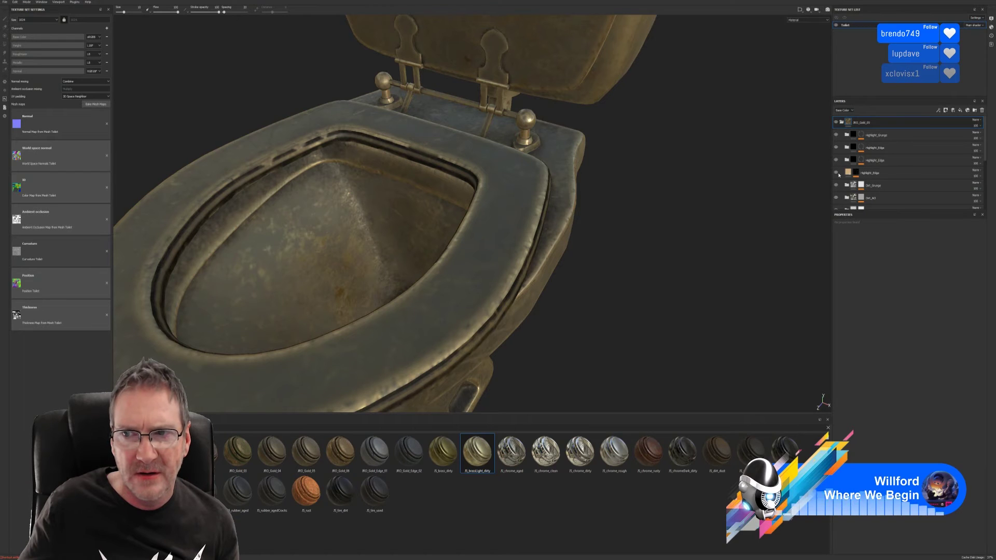
Step: Toggle the lowest Highlight_Edge layer, Dirt_Grunge and the dirt folder beneath it to examine their effect on the toilet seat and bowl
{"action": "left_click", "coordinate": [837, 173]}
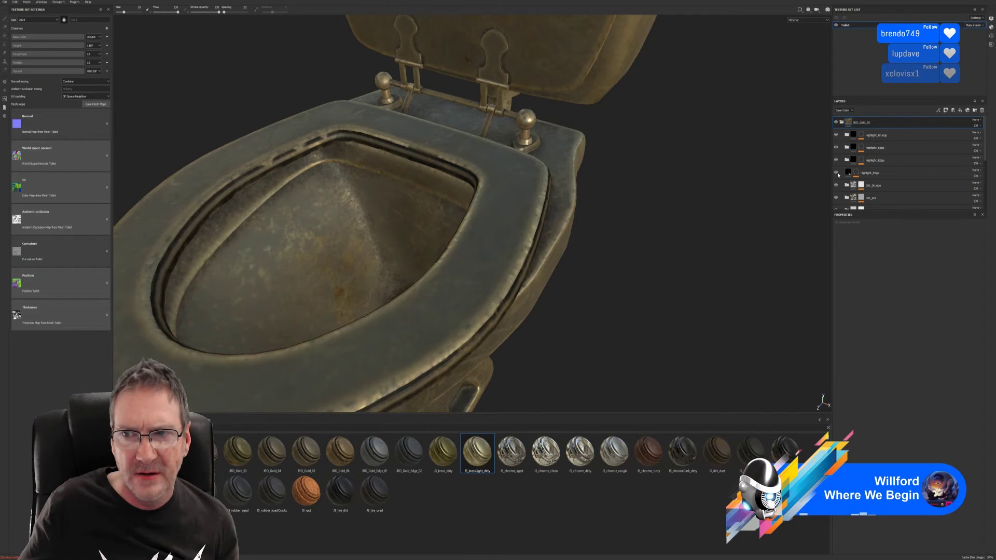
{"action": "left_click", "coordinate": [837, 185]}
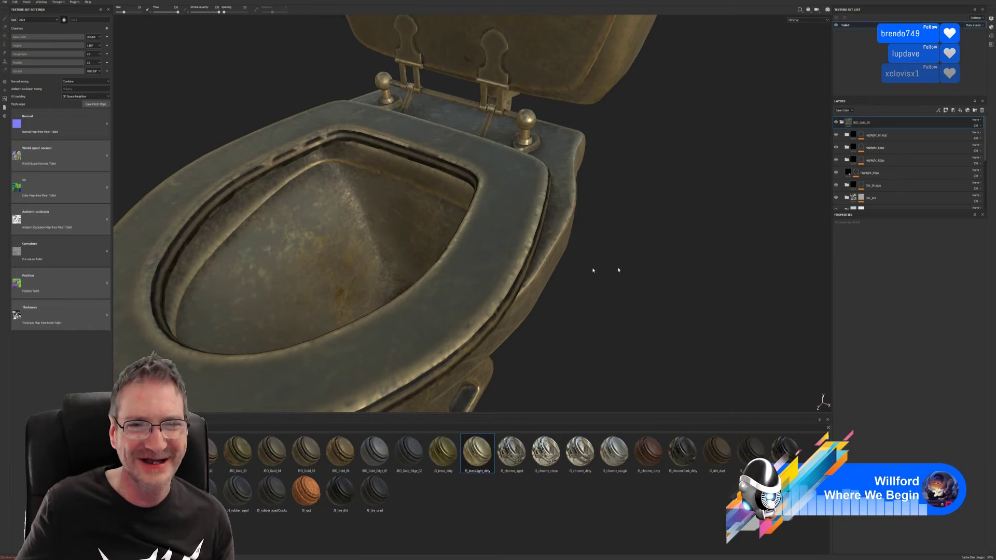
{"action": "scroll", "coordinate": [840, 179], "scroll_direction": "down", "scroll_amount": 1}
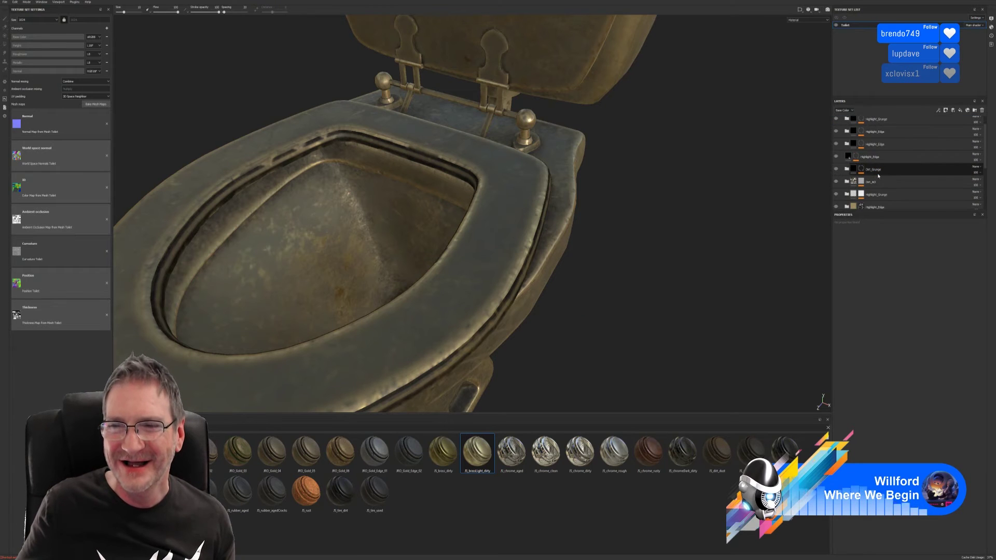
{"action": "left_click", "coordinate": [836, 182]}
{"action": "left_click", "coordinate": [836, 182]}
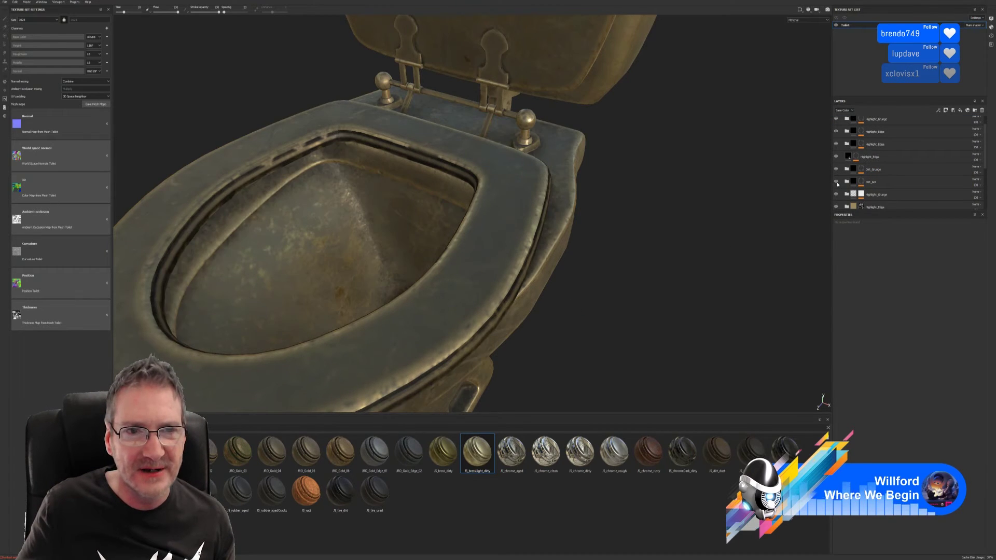
{"action": "left_click", "coordinate": [837, 183]}
{"action": "left_click", "coordinate": [837, 182]}
{"action": "left_click", "coordinate": [836, 183]}
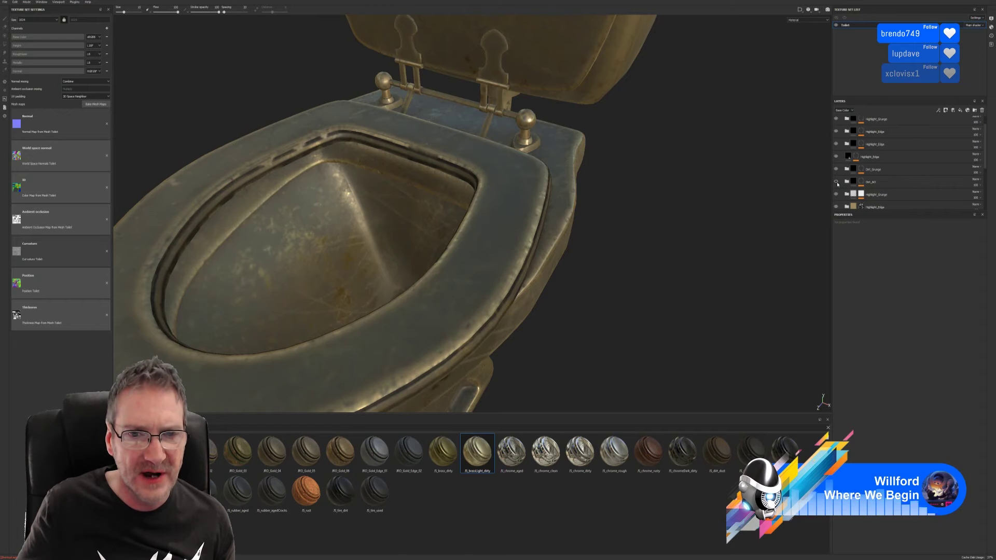
{"action": "left_click", "coordinate": [836, 183]}
{"action": "left_click", "coordinate": [837, 183]}
{"action": "left_click", "coordinate": [836, 183]}
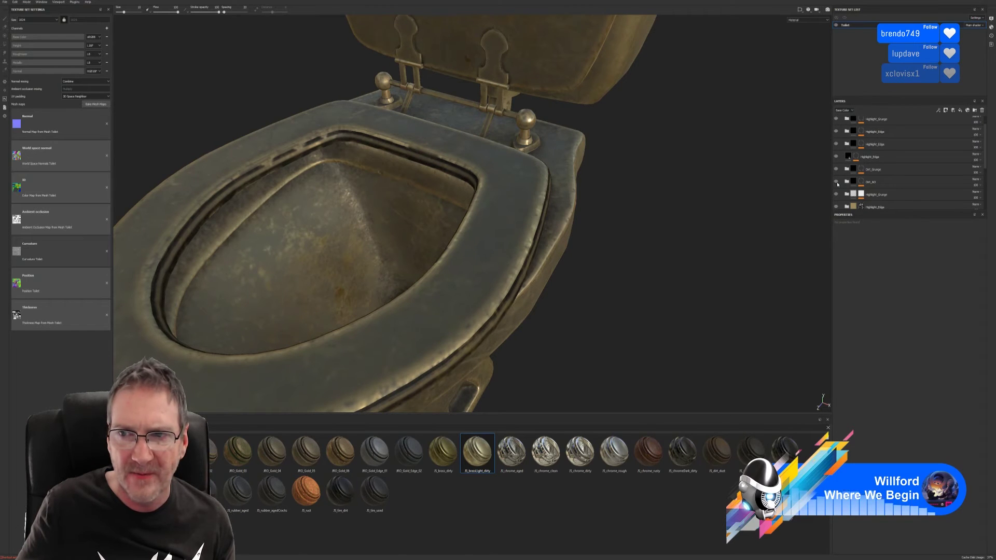
Step: Toggle the lower Highlight_Grunge and Highlight_Edge folders, Dirt_Edge and the Base layer to examine what each contributes to the gold
{"action": "left_click", "coordinate": [836, 194]}
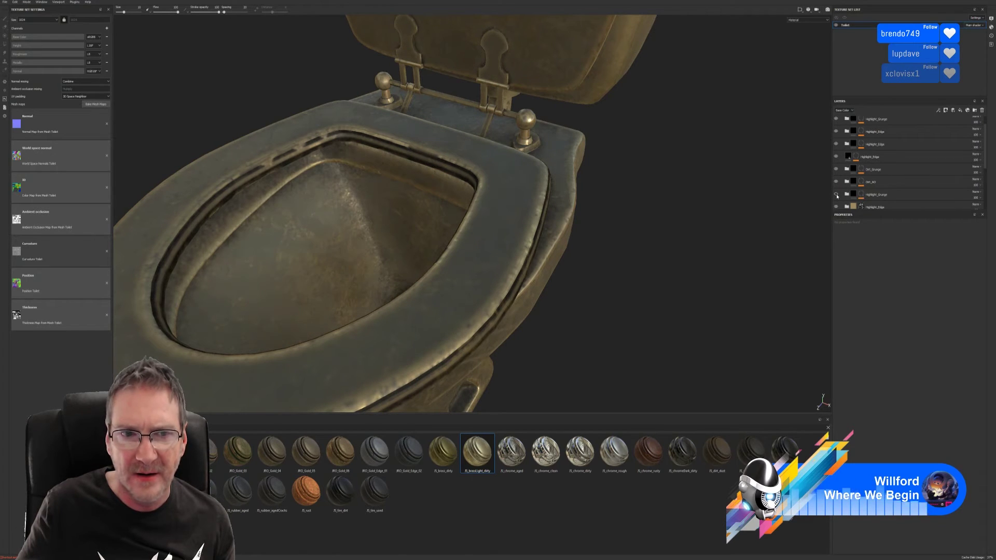
{"action": "left_click", "coordinate": [837, 195]}
{"action": "left_click", "coordinate": [836, 194]}
{"action": "scroll", "coordinate": [838, 195], "scroll_direction": "down", "scroll_amount": 2}
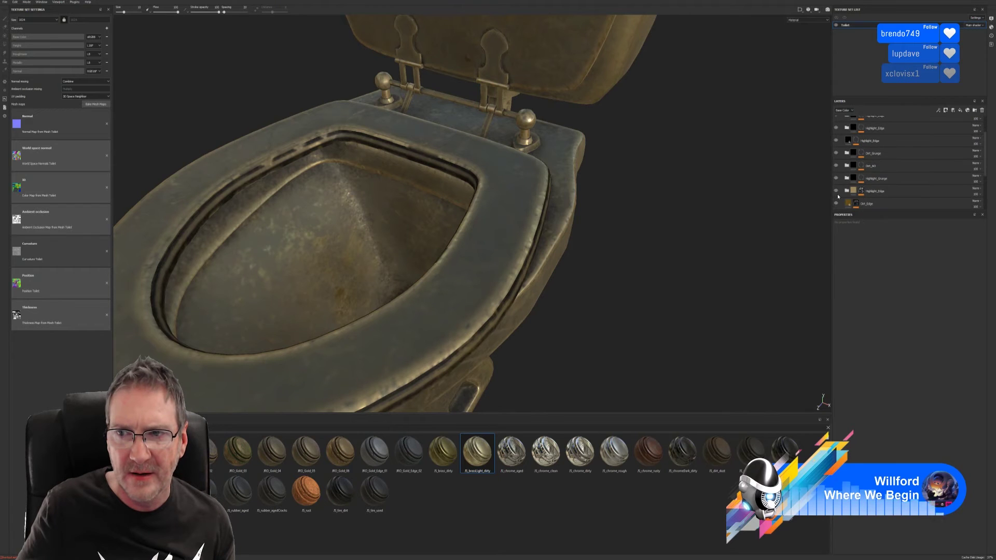
{"action": "left_click", "coordinate": [836, 175]}
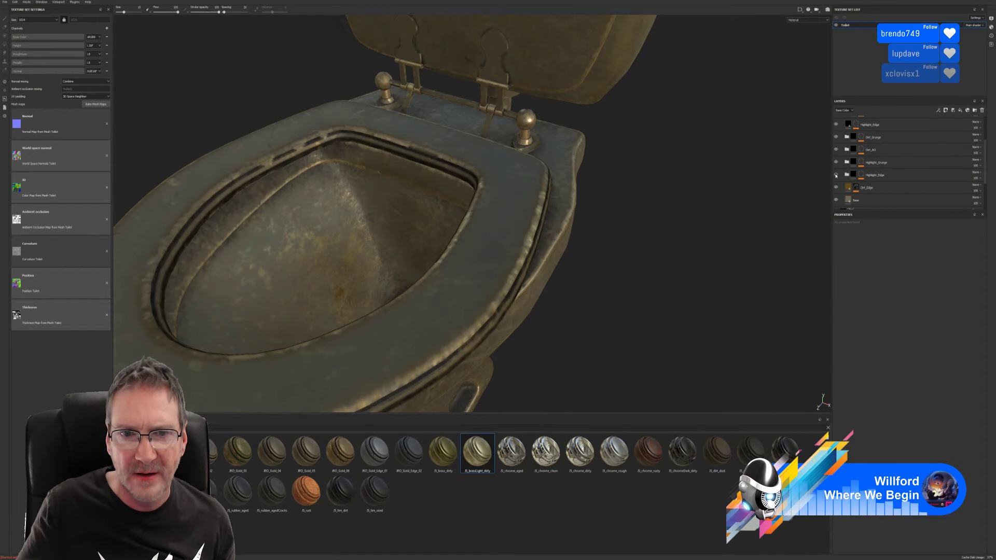
{"action": "left_click", "coordinate": [836, 176]}
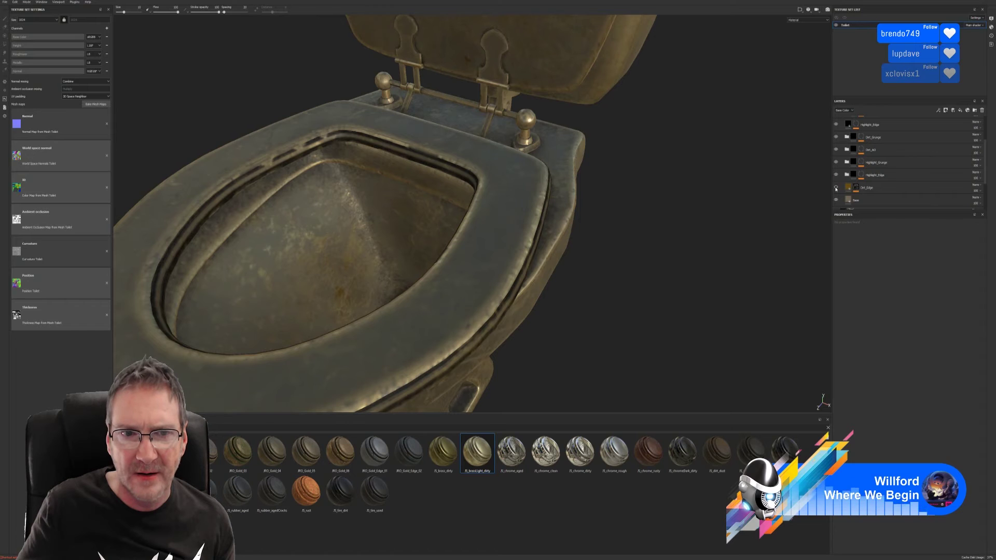
{"action": "left_click", "coordinate": [836, 188]}
{"action": "left_click", "coordinate": [836, 188]}
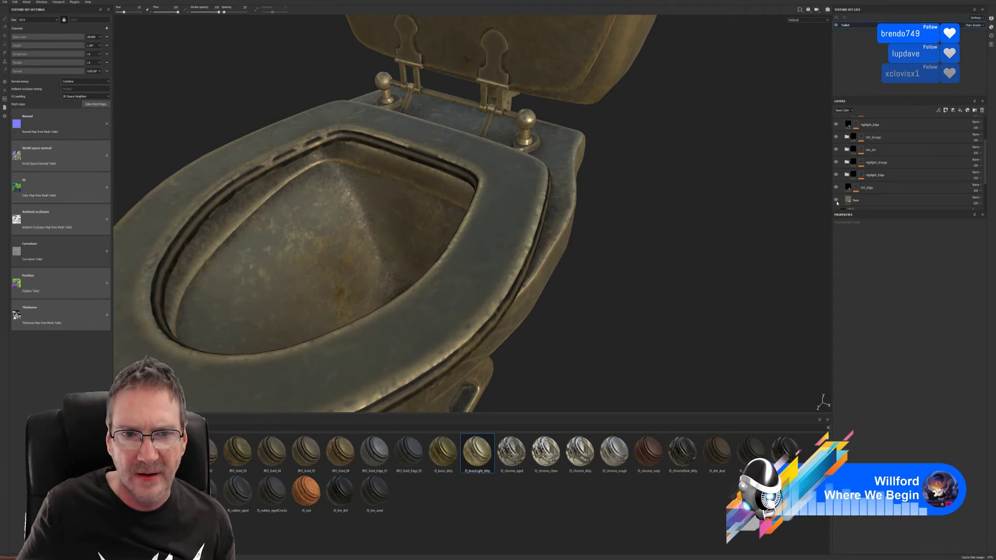
{"action": "left_click", "coordinate": [836, 200]}
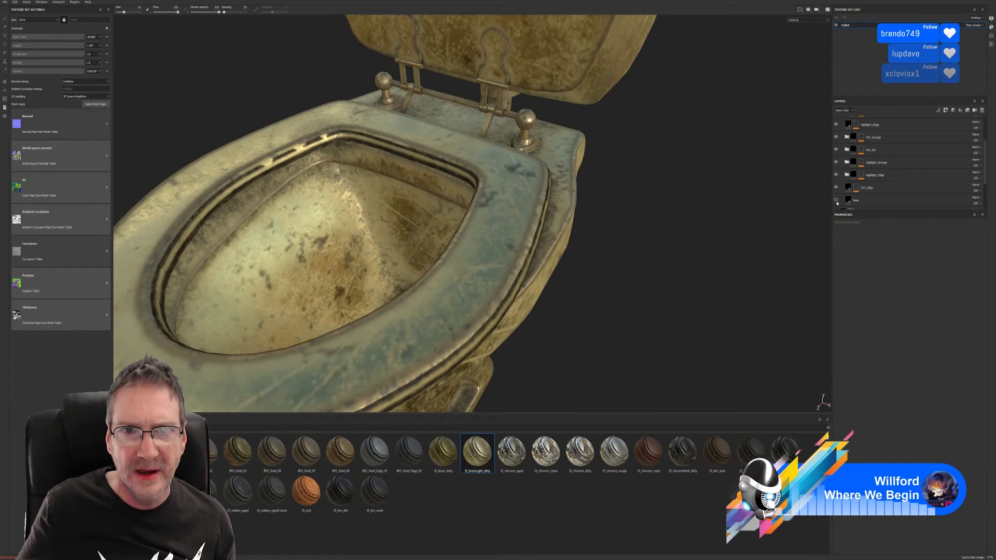
{"action": "left_click", "coordinate": [835, 200]}
Step: Select the Base fill layer of the Gold_05 group to show its fill properties
{"action": "left_click", "coordinate": [877, 200]}
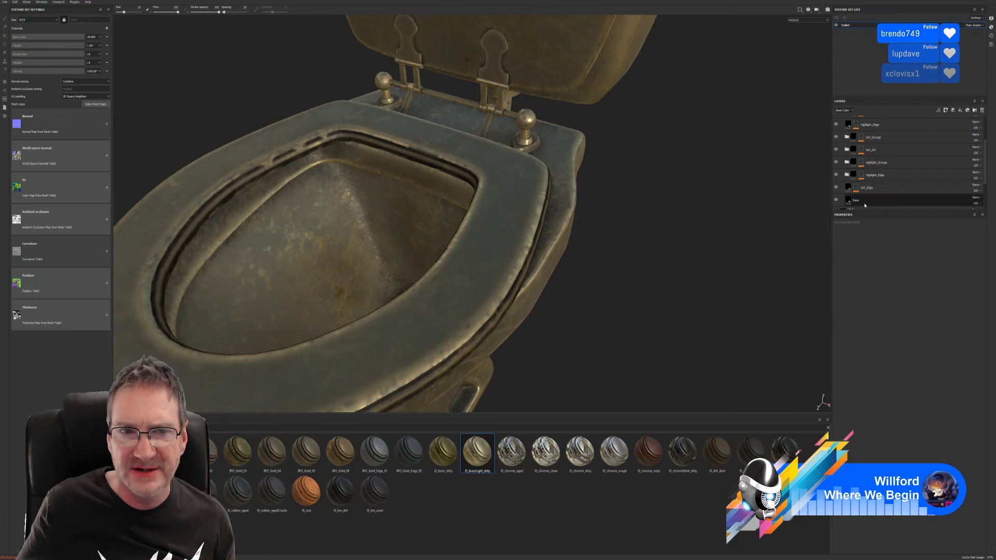
{"action": "scroll", "coordinate": [450, 259], "scroll_direction": "down", "scroll_amount": 5}
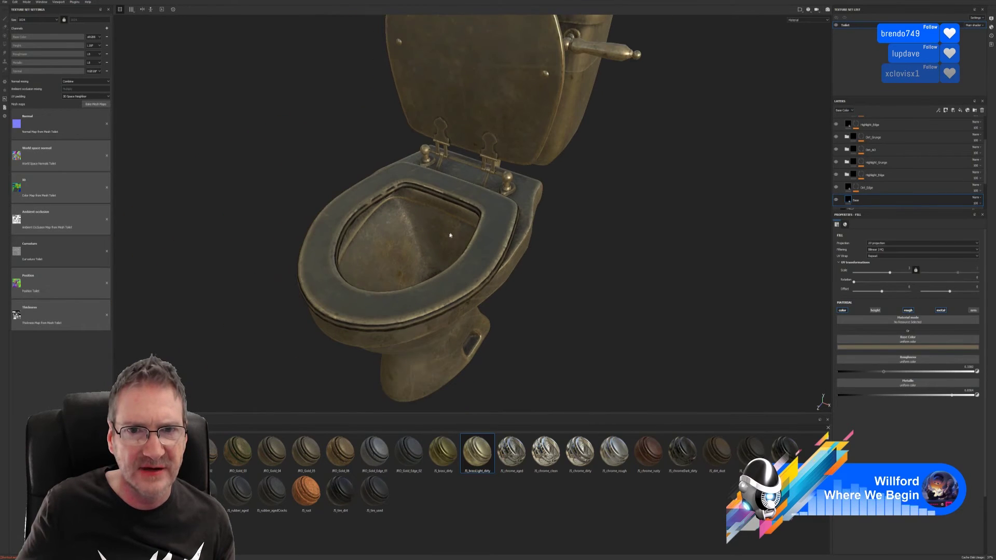
{"action": "left_click_drag", "start_coordinate": [449, 258], "coordinate": [427, 257], "text": "alt"}
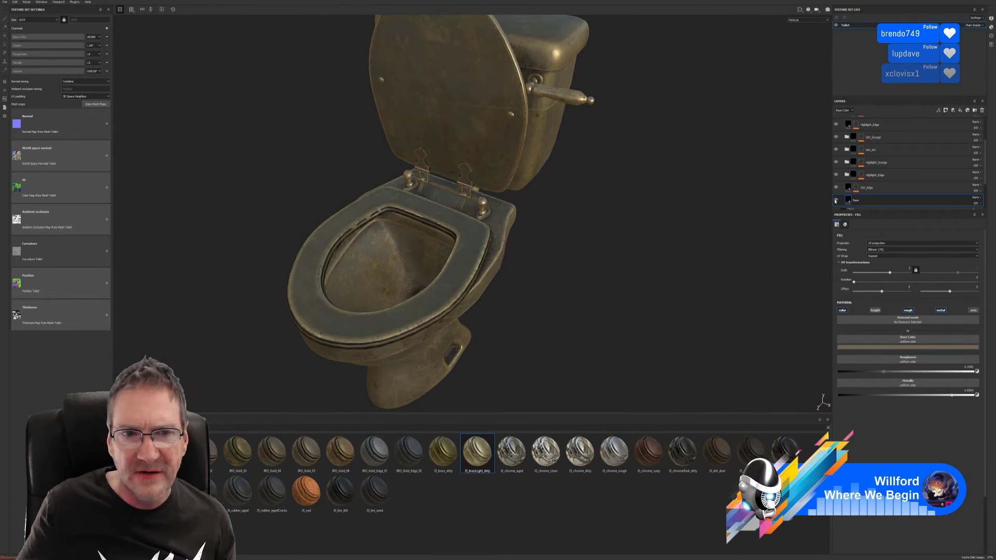
Step: Toggle the Base layer to compare the gold finish with and without it
{"action": "left_click", "coordinate": [836, 200]}
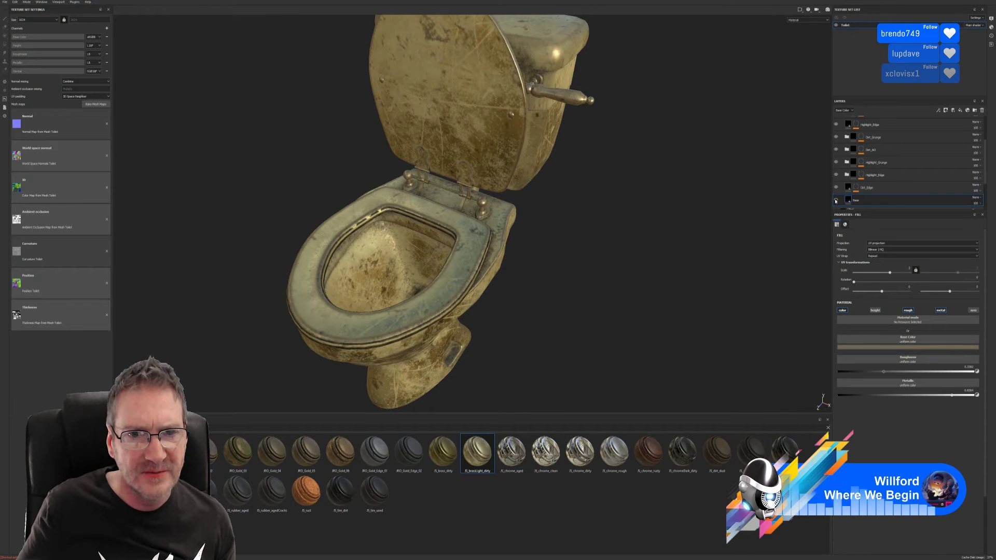
{"action": "left_click", "coordinate": [836, 200]}
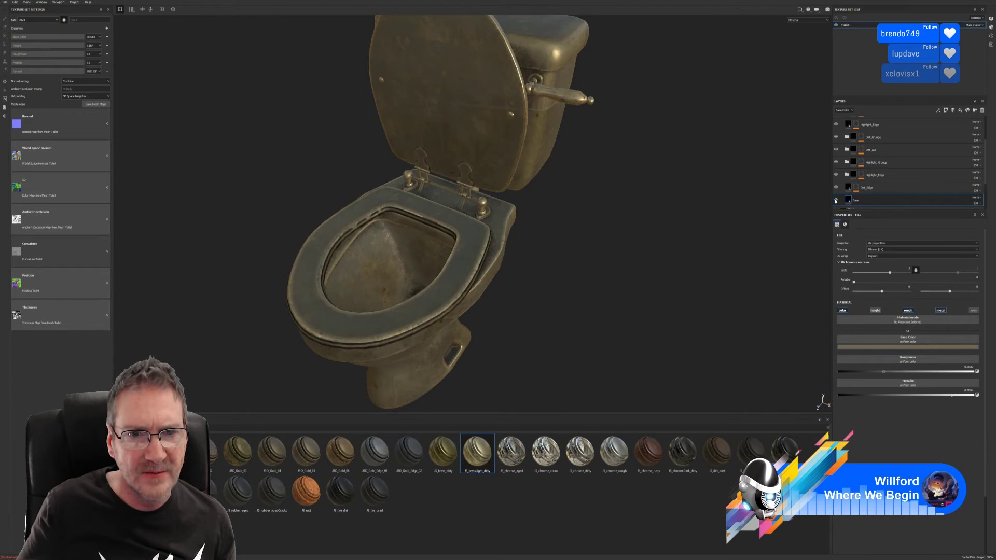
{"action": "left_click", "coordinate": [836, 200]}
{"action": "left_click", "coordinate": [836, 201]}
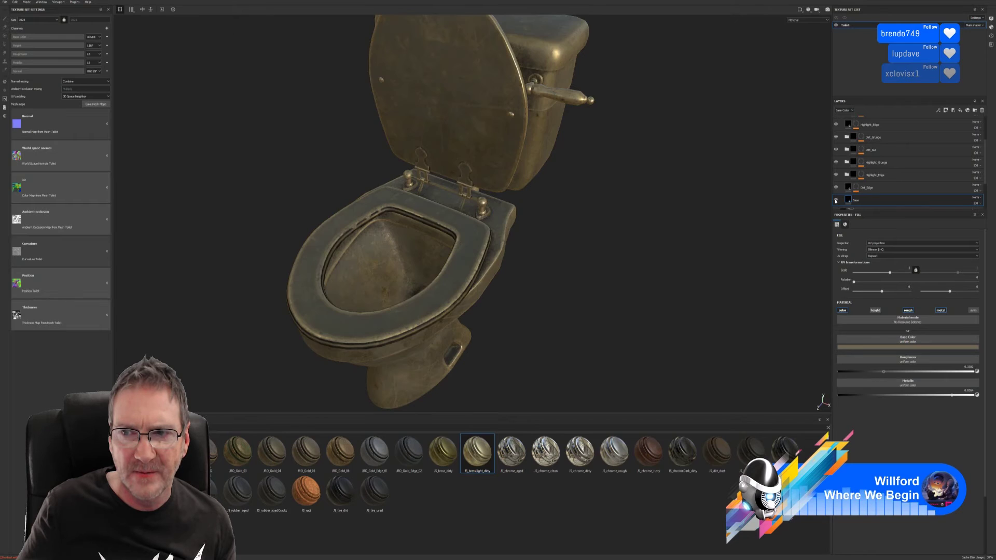
Step: Move the Gold Clean, Gold Pure copy 1 and Gold Pure layers directly above Base in the Gold_05 group, and hide Base
{"action": "scroll", "coordinate": [891, 201], "scroll_direction": "down", "scroll_amount": 2}
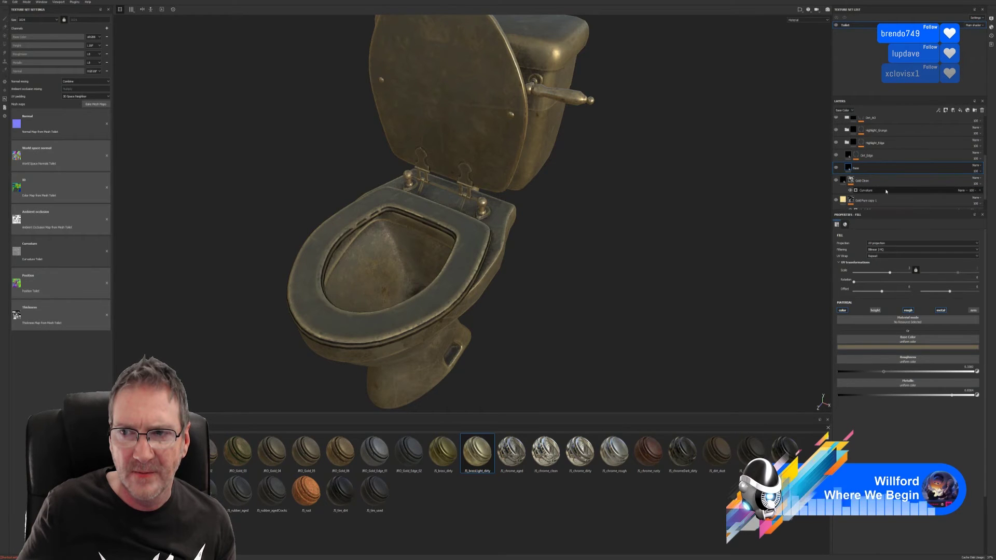
{"action": "scroll", "coordinate": [877, 182], "scroll_direction": "down", "scroll_amount": 1}
{"action": "scroll", "coordinate": [877, 181], "scroll_direction": "down", "scroll_amount": 1}
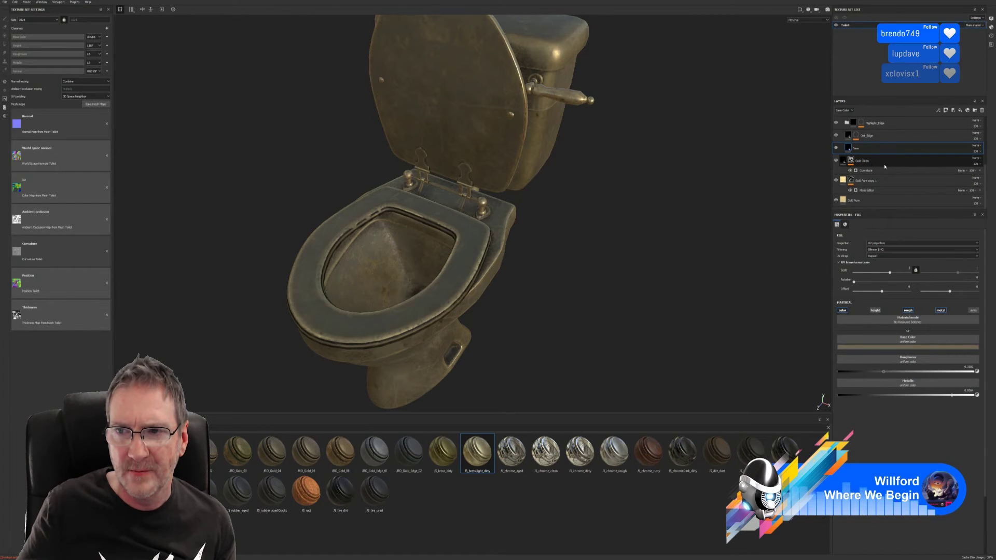
{"action": "left_click", "coordinate": [884, 169]}
{"action": "left_click", "coordinate": [859, 199], "text": "shift"}
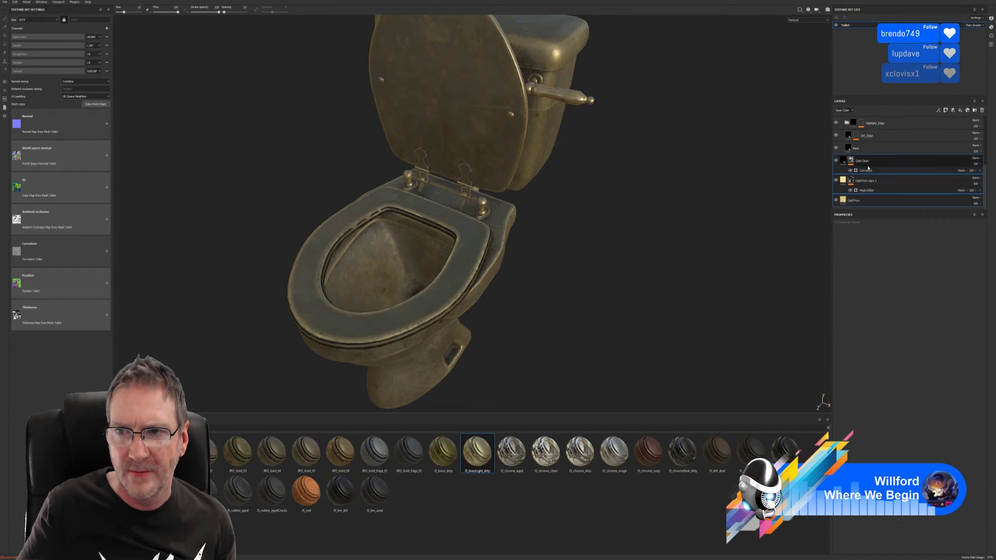
{"action": "left_click_drag", "start_coordinate": [869, 168], "coordinate": [867, 151]}
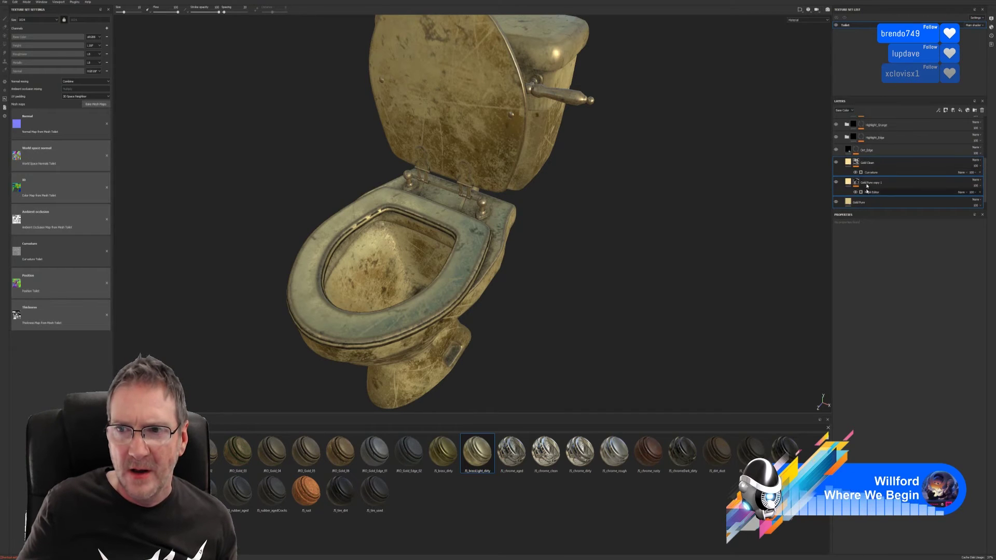
{"action": "scroll", "coordinate": [868, 187], "scroll_direction": "down", "scroll_amount": 1}
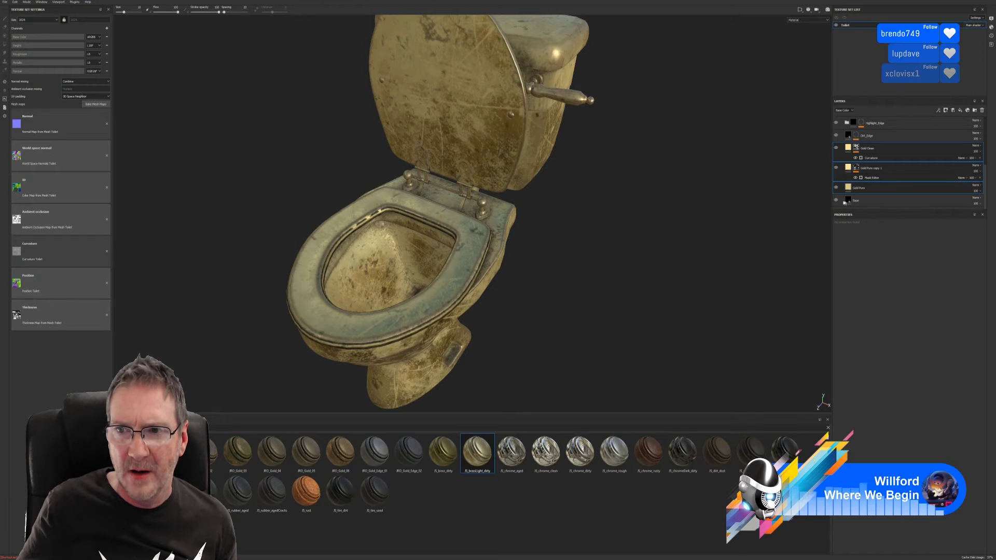
{"action": "left_click_drag", "start_coordinate": [549, 238], "coordinate": [541, 216], "text": "alt"}
{"action": "left_click", "coordinate": [854, 151]}
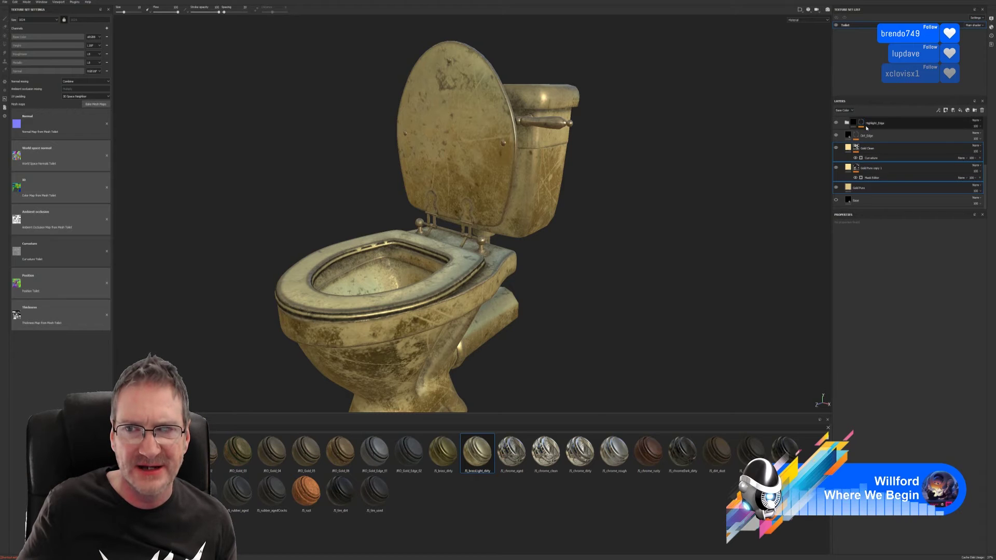
Step: Toggle the Highlight_Edge folder above Dirt_Edge to examine its effect on the toilet from the side
{"action": "left_click_drag", "start_coordinate": [574, 225], "coordinate": [562, 272], "text": "alt"}
{"action": "left_click_drag", "start_coordinate": [500, 243], "coordinate": [579, 152], "text": "alt"}
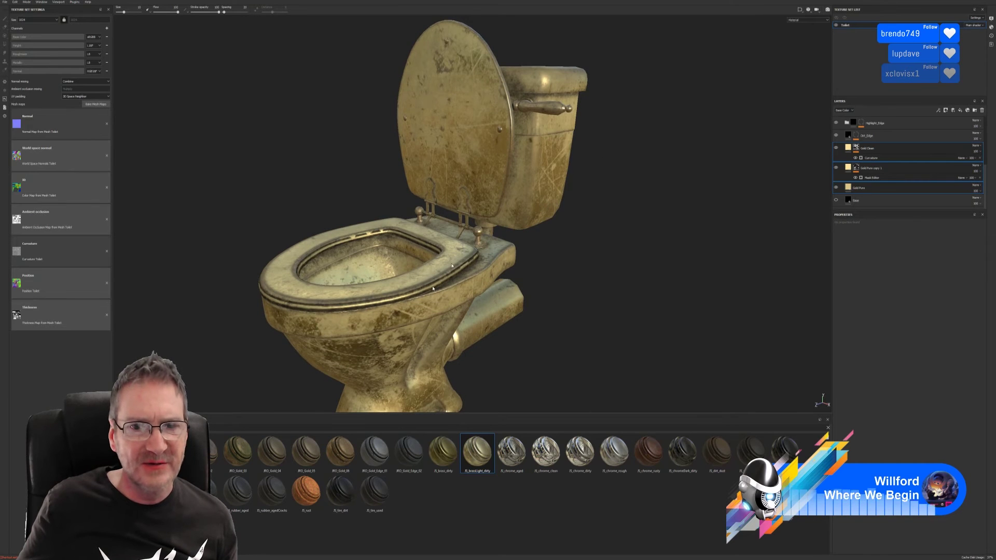
{"action": "mouse_move", "coordinate": [452, 266]}
{"action": "left_mouse_down", "text": "alt"}
{"action": "mouse_move", "coordinate": [507, 349]}
{"action": "mouse_move", "coordinate": [620, 302]}
{"action": "mouse_move", "coordinate": [452, 282]}
{"action": "left_mouse_up", "text": "alt"}
{"action": "scroll", "coordinate": [840, 174], "scroll_direction": "up", "scroll_amount": 2}
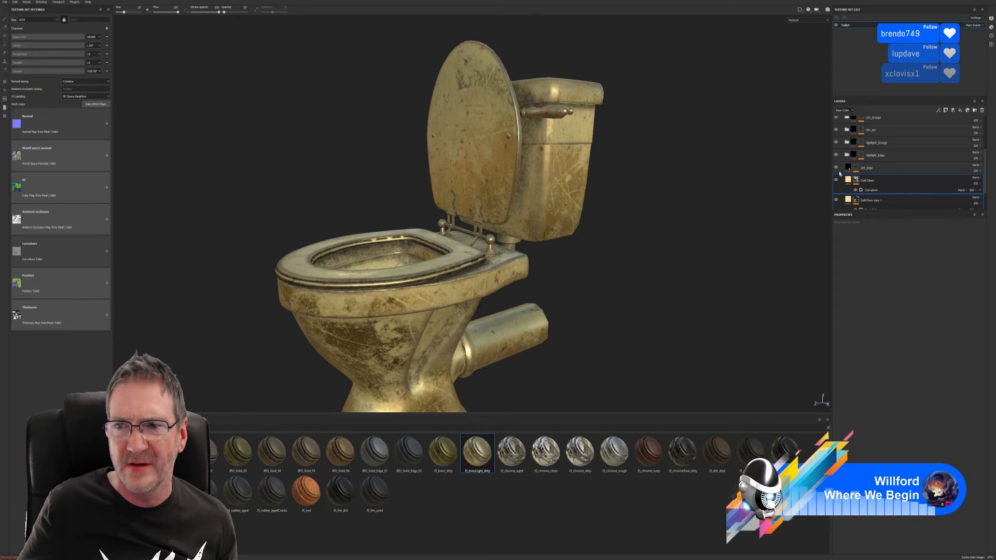
{"action": "left_click", "coordinate": [836, 155]}
{"action": "left_click", "coordinate": [836, 155]}
{"action": "left_click", "coordinate": [836, 156]}
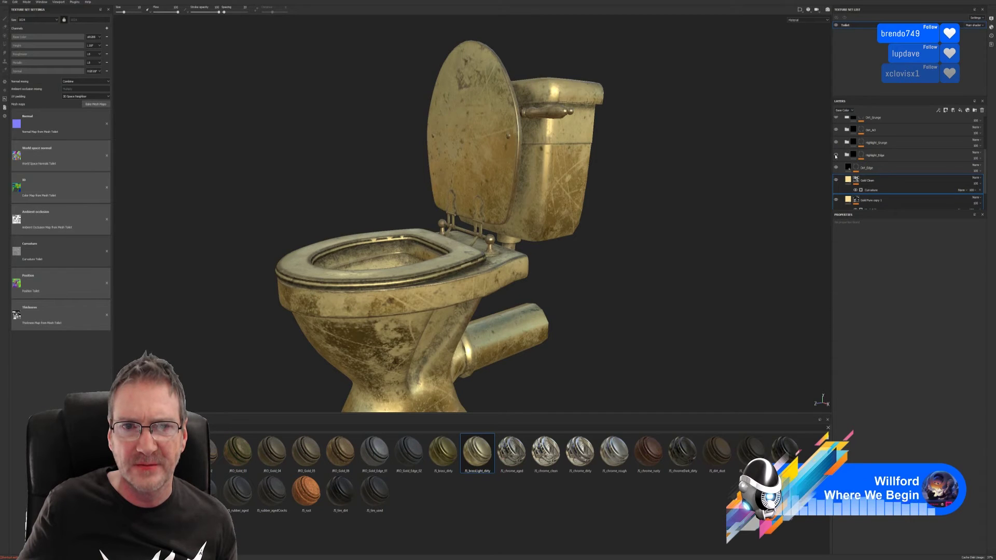
{"action": "left_click", "coordinate": [836, 155]}
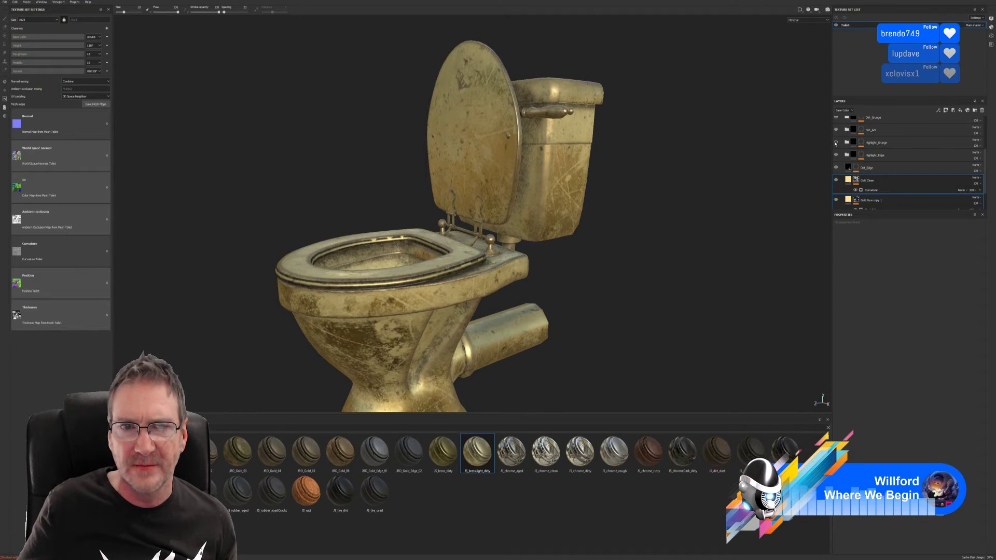
Step: Compare the toilet with and without the lower Highlight_Grunge folder and leave that folder hidden
{"action": "left_click", "coordinate": [835, 144]}
{"action": "left_click", "coordinate": [835, 144]}
{"action": "left_click", "coordinate": [836, 144]}
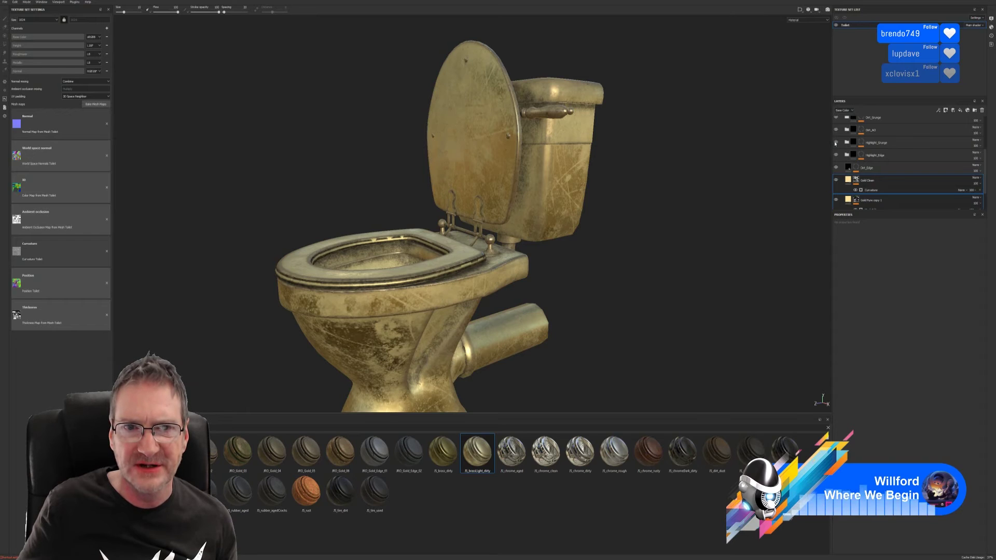
{"action": "left_click", "coordinate": [835, 144]}
{"action": "left_click", "coordinate": [835, 144]}
{"action": "left_click", "coordinate": [835, 144]}
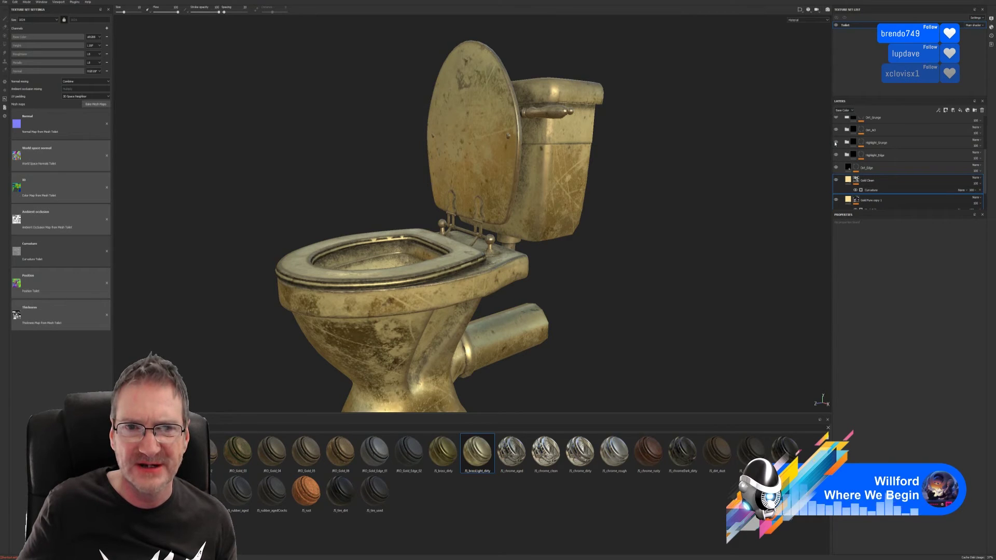
{"action": "left_click", "coordinate": [835, 144]}
{"action": "left_click", "coordinate": [836, 144]}
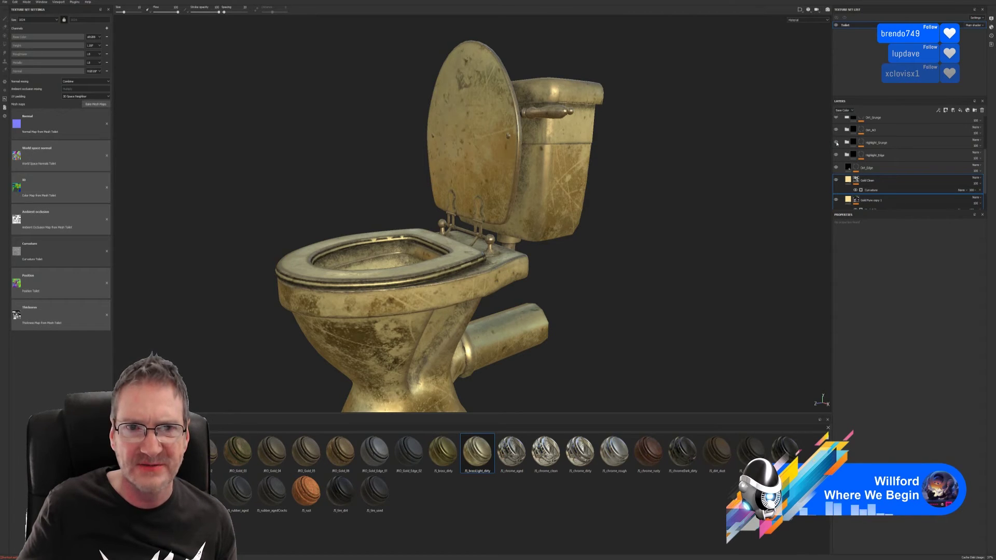
{"action": "left_click", "coordinate": [836, 143]}
Step: Toggle the dirt folder between Dirt_Grunge and the hidden Highlight_Grunge to examine its effect on the lid and bowl
{"action": "left_click_drag", "start_coordinate": [467, 234], "coordinate": [479, 254], "text": "alt"}
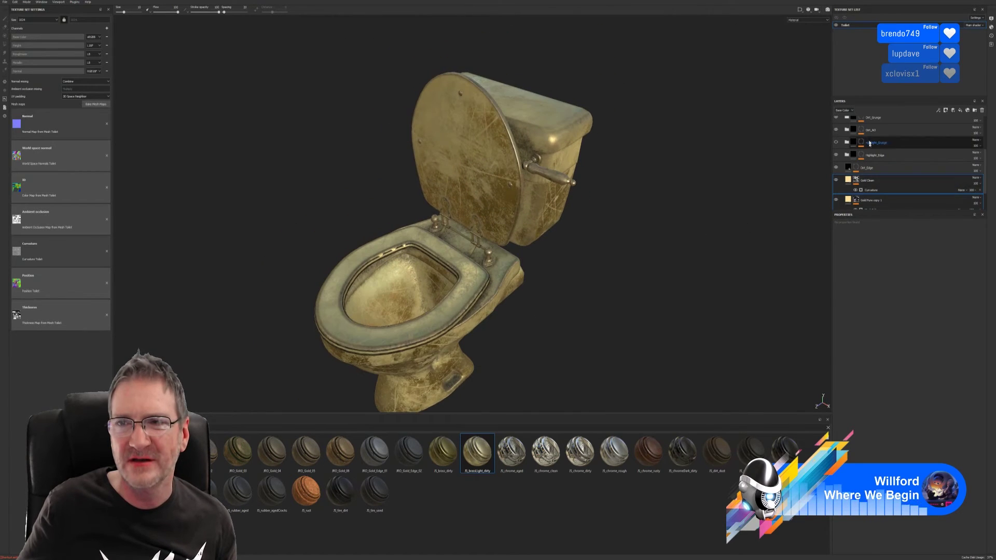
{"action": "scroll", "coordinate": [845, 154], "scroll_direction": "up", "scroll_amount": 1}
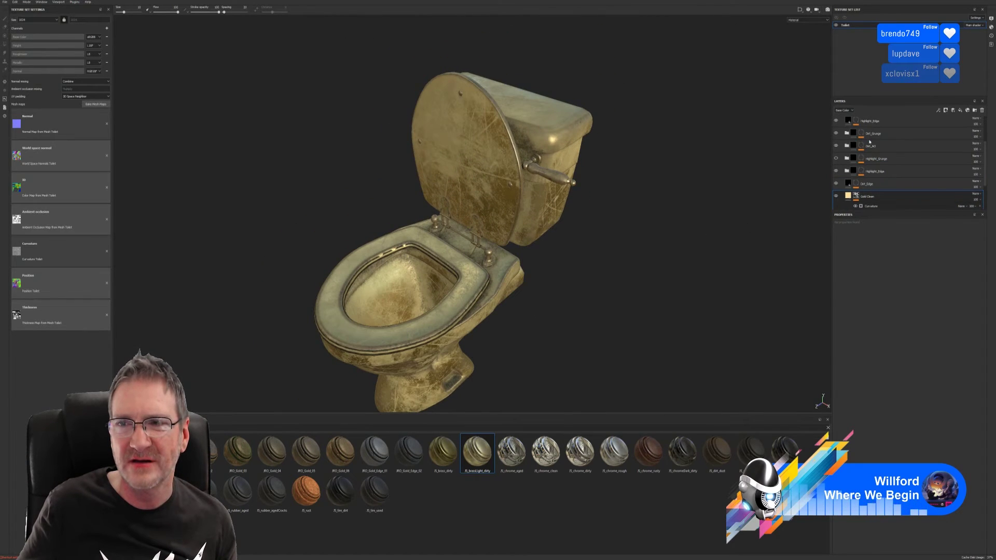
{"action": "left_click", "coordinate": [836, 146]}
{"action": "left_click", "coordinate": [835, 146]}
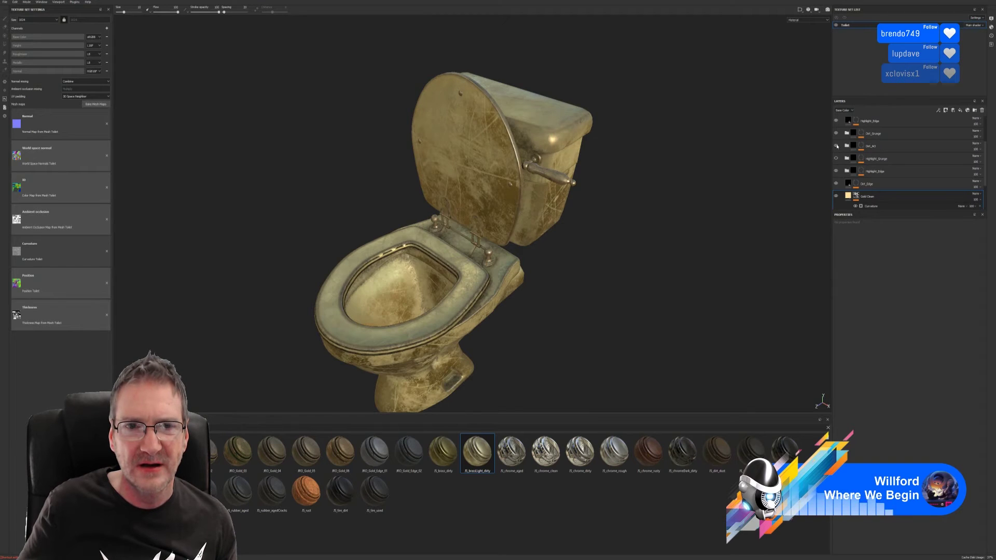
{"action": "left_click", "coordinate": [835, 145]}
{"action": "left_click", "coordinate": [835, 146]}
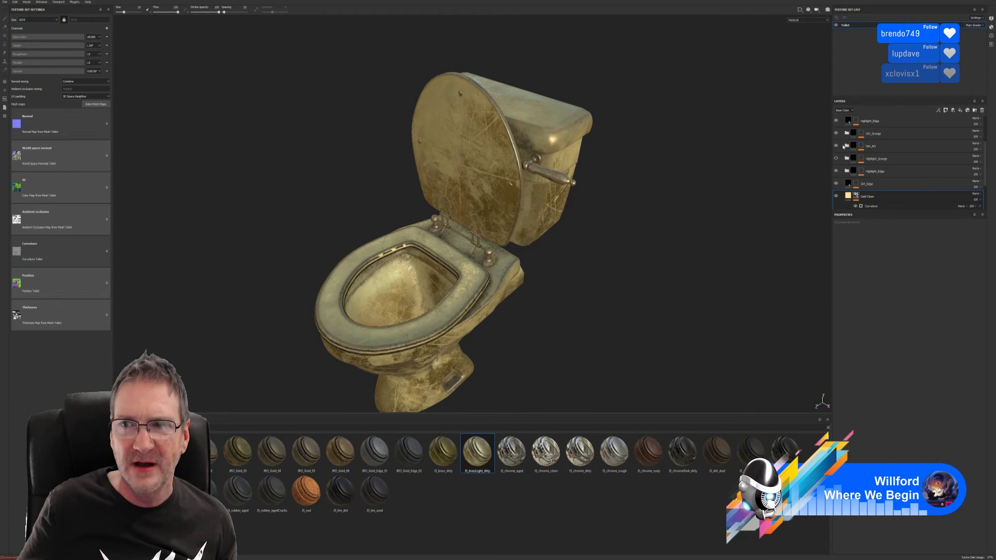
Step: Expand the dirt folder beneath Dirt_Grunge and set the Balance of its mask's grunge map to about 0.07
{"action": "left_click", "coordinate": [844, 146]}
{"action": "left_click", "coordinate": [862, 146]}
{"action": "key", "text": "1"}
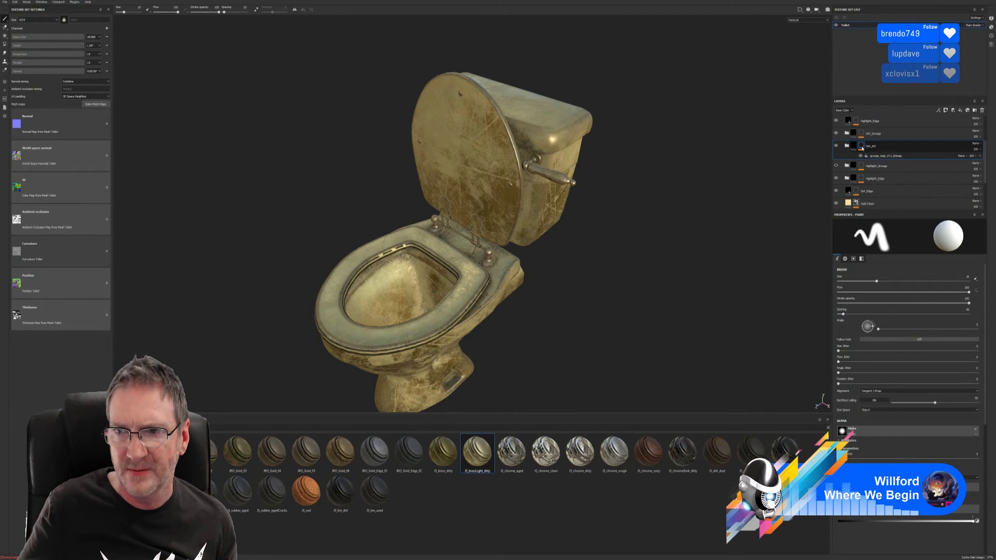
{"action": "left_click", "coordinate": [862, 148]}
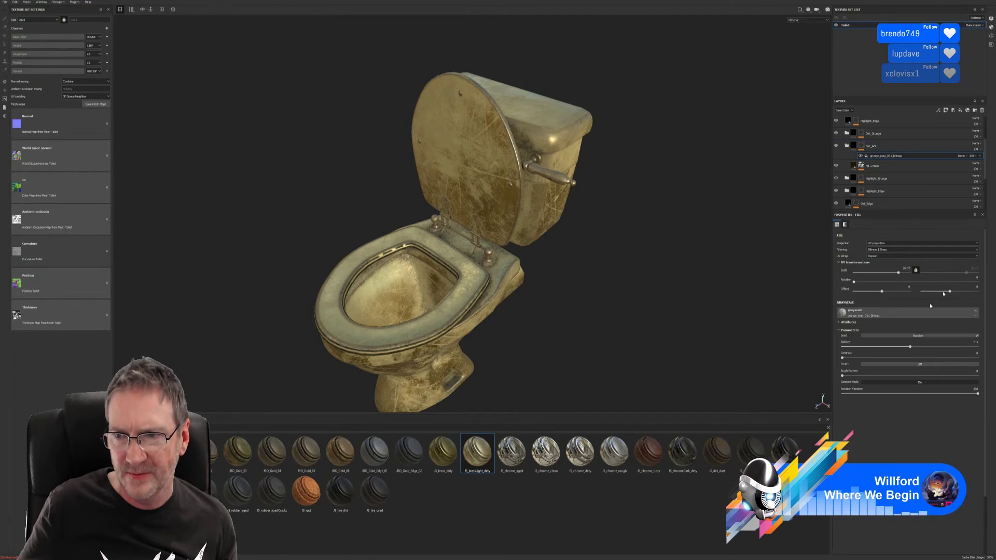
{"action": "left_click", "coordinate": [911, 347]}
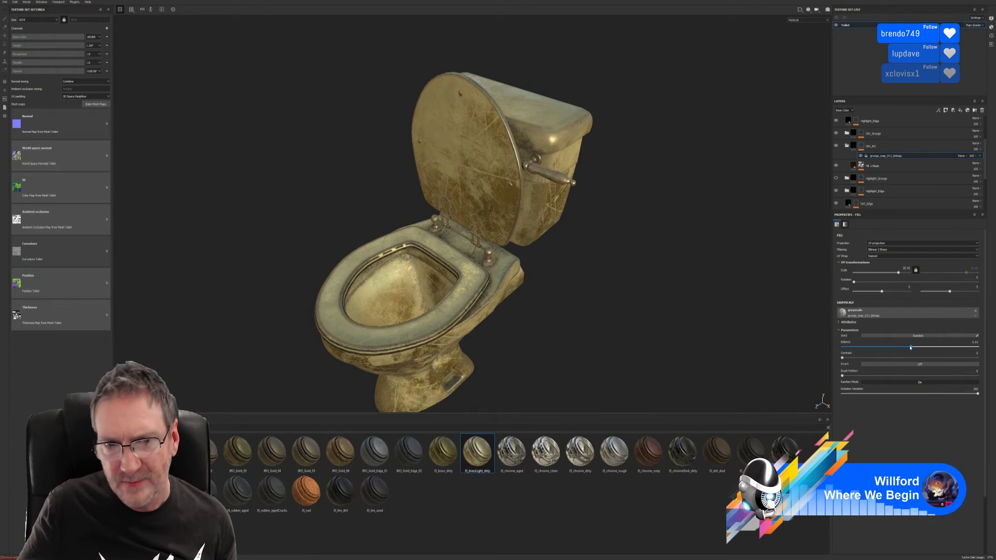
{"action": "left_click_drag", "start_coordinate": [911, 347], "coordinate": [937, 347]}
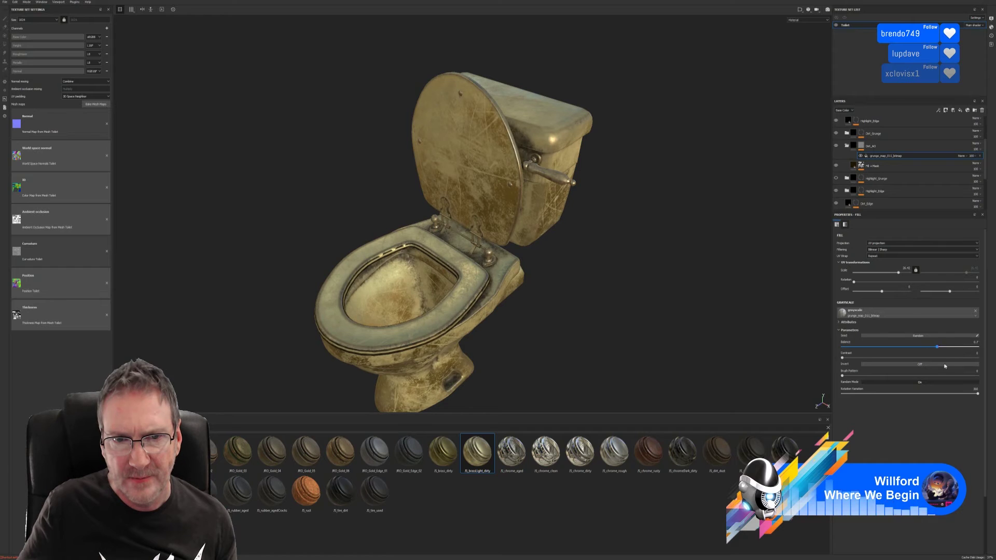
{"action": "left_click", "coordinate": [884, 347]}
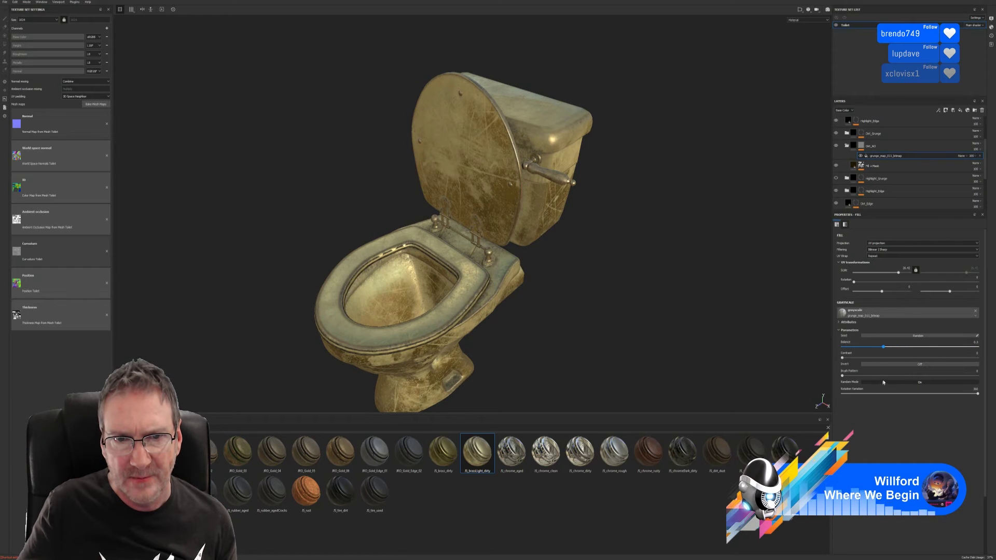
{"action": "left_click_drag", "start_coordinate": [883, 382], "coordinate": [851, 389]}
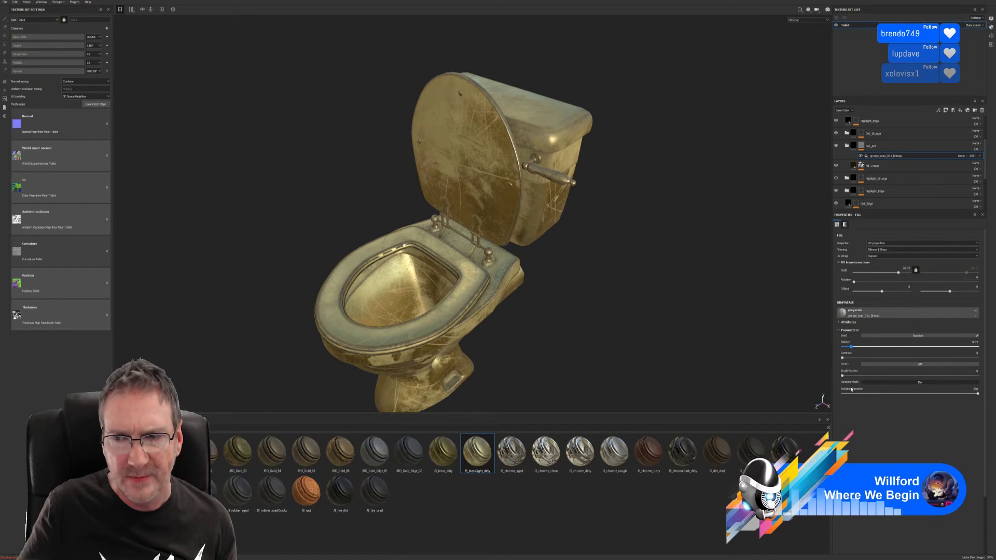
Step: Soften the Dirt_Grunge folder's scratches by setting its mask's grunge map Balance to about 0.15 and Contrast to about 0.13
{"action": "left_click", "coordinate": [835, 133]}
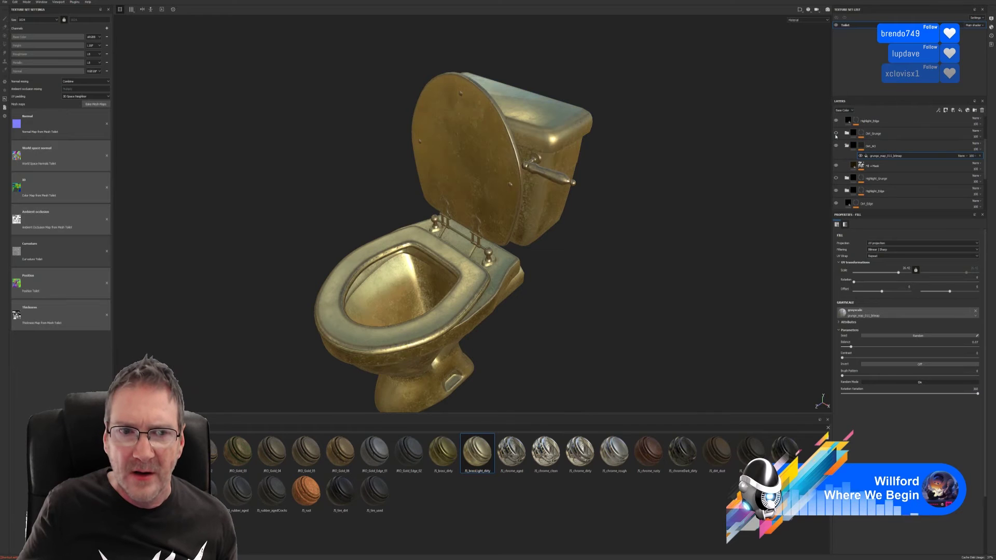
{"action": "left_click", "coordinate": [836, 135]}
{"action": "left_click", "coordinate": [862, 133]}
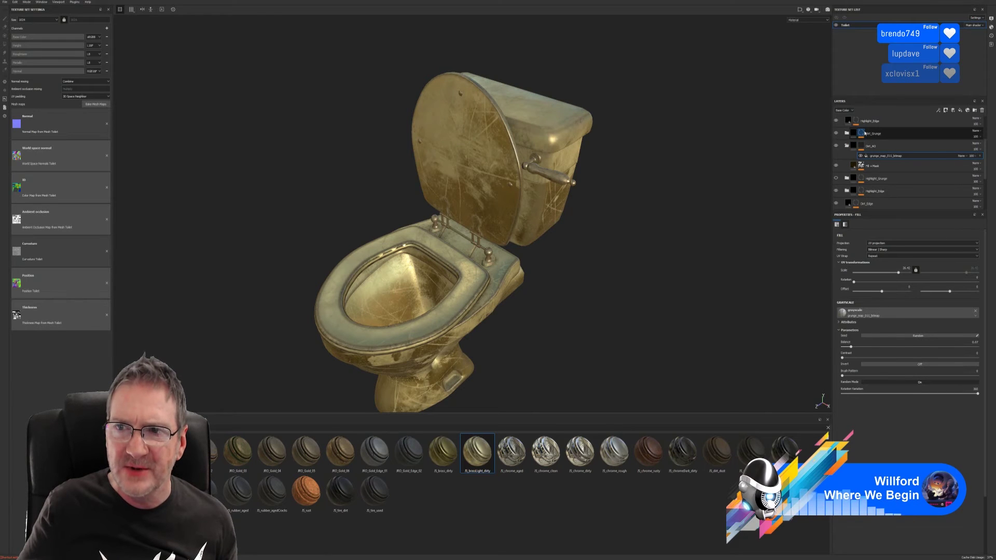
{"action": "left_click", "coordinate": [885, 146]}
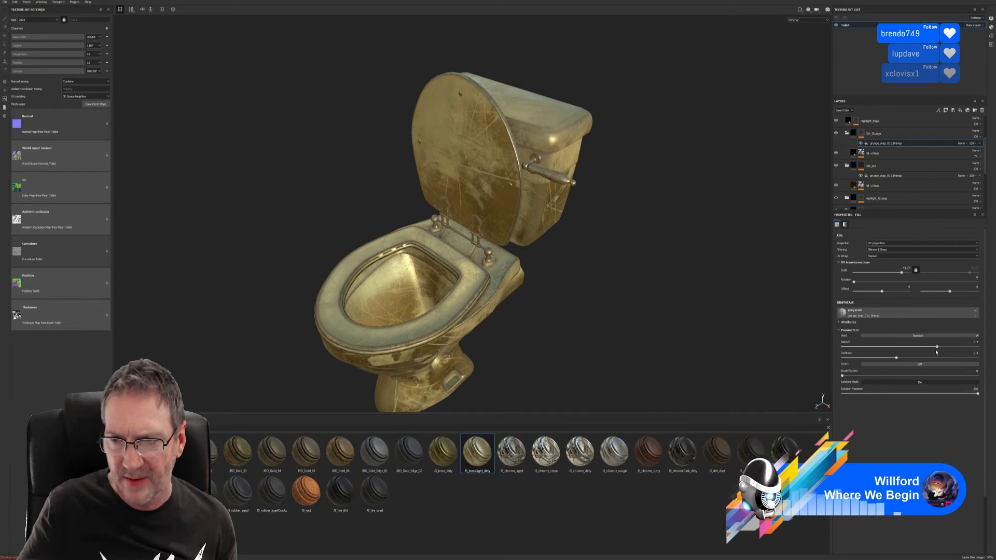
{"action": "left_click_drag", "start_coordinate": [937, 347], "coordinate": [872, 357]}
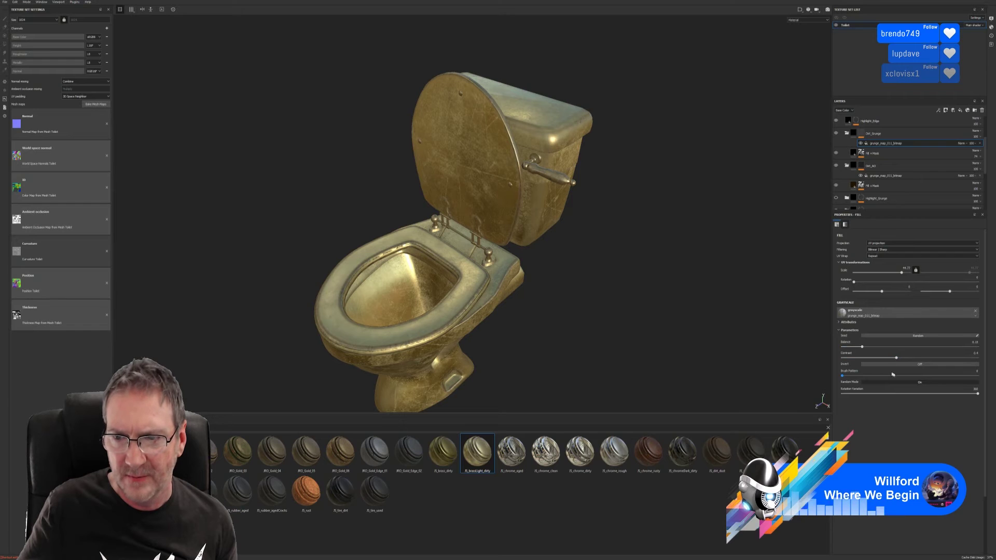
{"action": "left_click_drag", "start_coordinate": [897, 358], "coordinate": [860, 373]}
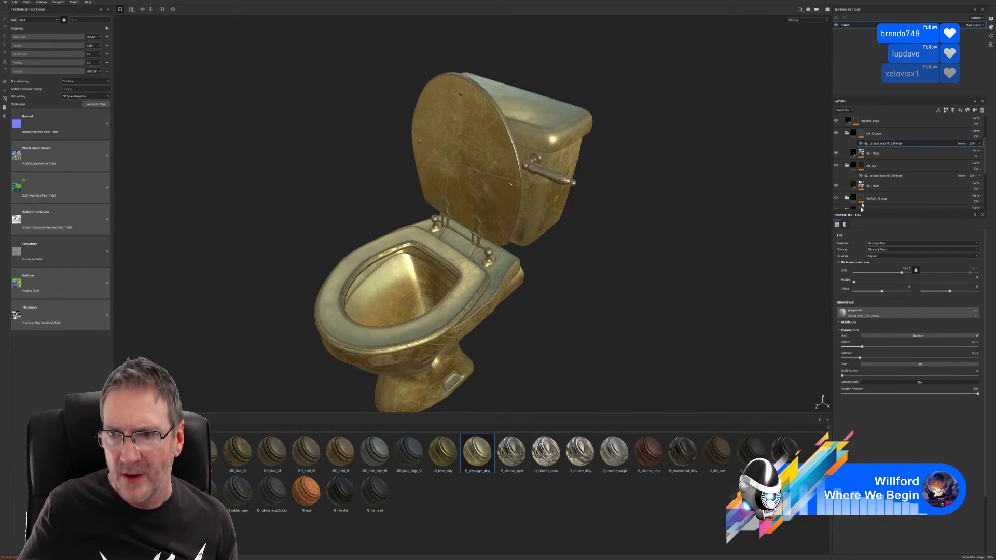
Step: Select the mask of the Highlight_Edge folder just above the single Highlight_Edge layer and inspect the wear along the seat edges
{"action": "scroll", "coordinate": [867, 161], "scroll_direction": "up", "scroll_amount": 1}
{"action": "scroll", "coordinate": [865, 158], "scroll_direction": "up", "scroll_amount": 1}
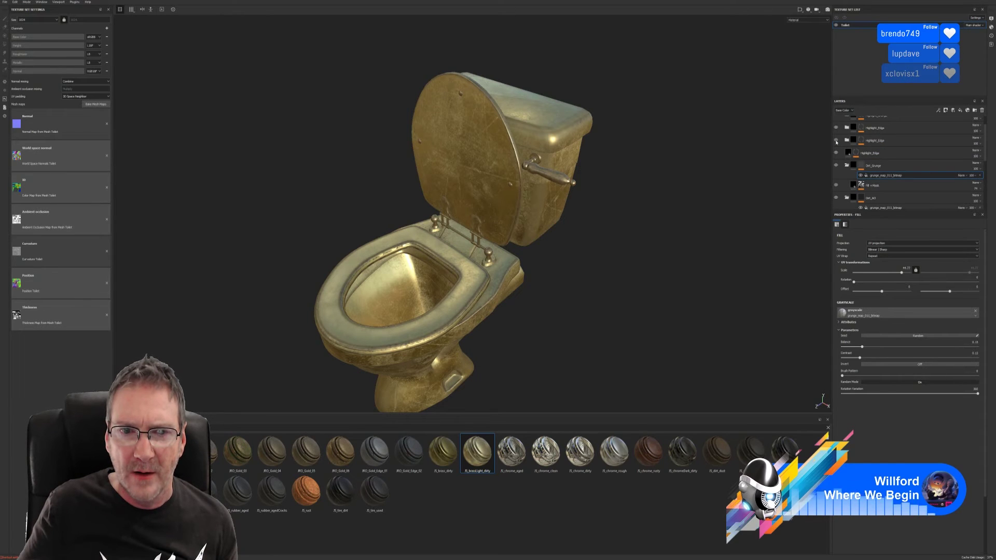
{"action": "scroll", "coordinate": [612, 301], "scroll_direction": "up", "scroll_amount": 8}
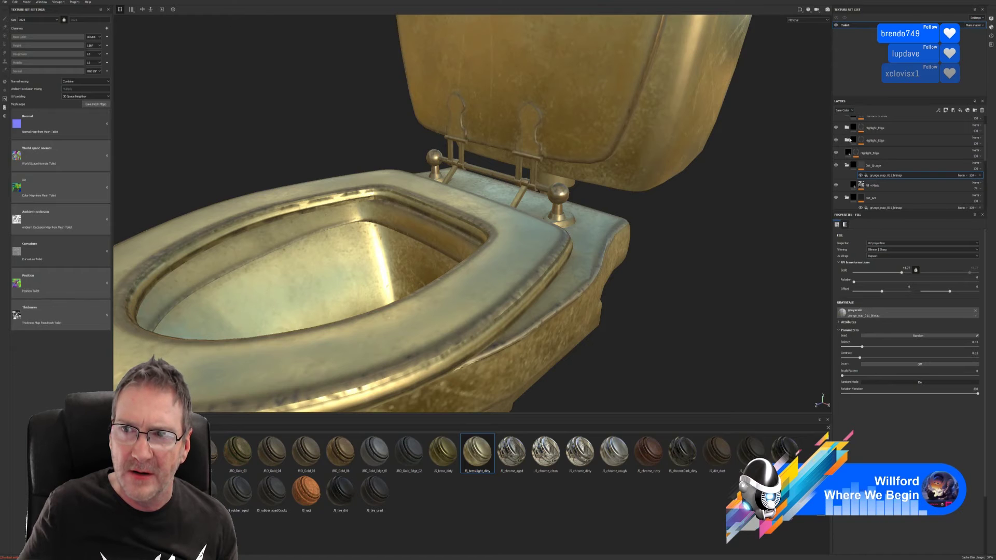
{"action": "left_click", "coordinate": [851, 140]}
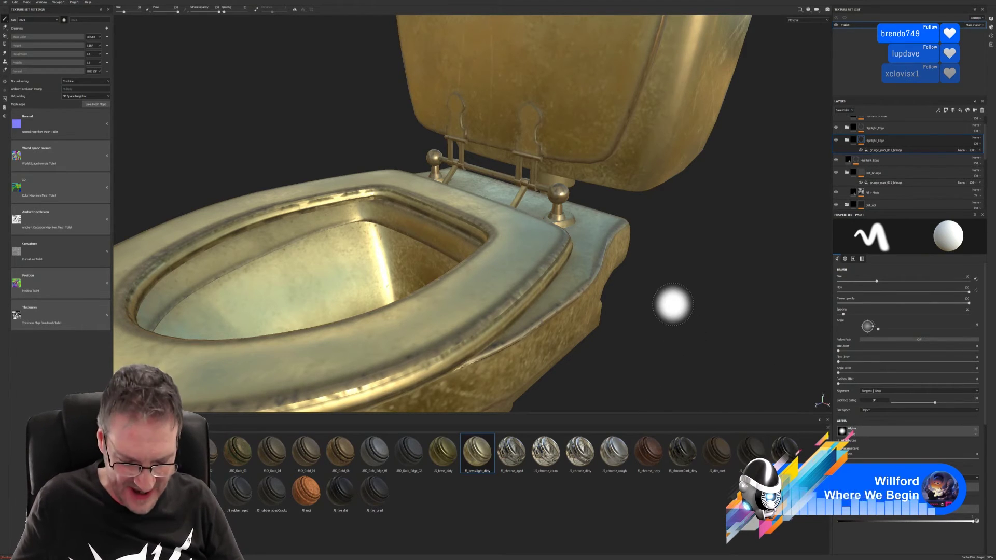
{"action": "mouse_move", "coordinate": [659, 318]}
{"action": "left_mouse_down", "text": "alt"}
{"action": "mouse_move", "coordinate": [269, 385]}
{"action": "mouse_move", "coordinate": [601, 334]}
{"action": "mouse_move", "coordinate": [525, 372]}
{"action": "mouse_move", "coordinate": [541, 380]}
{"action": "mouse_move", "coordinate": [519, 337]}
{"action": "left_mouse_up", "text": "alt"}
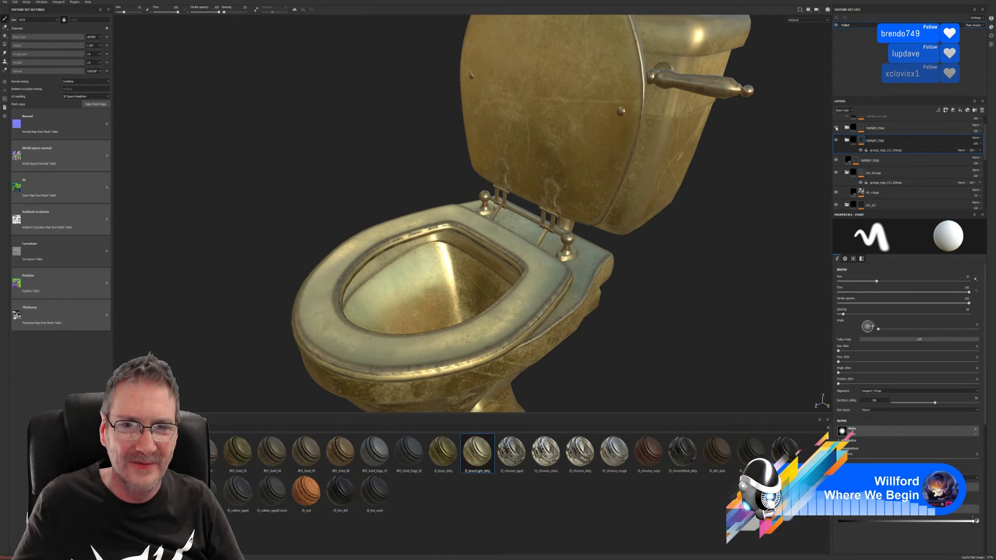
Step: Set the Balance of the grunge map in the upper Highlight_Edge folder's mask to about 0.03
{"action": "left_click", "coordinate": [862, 128]}
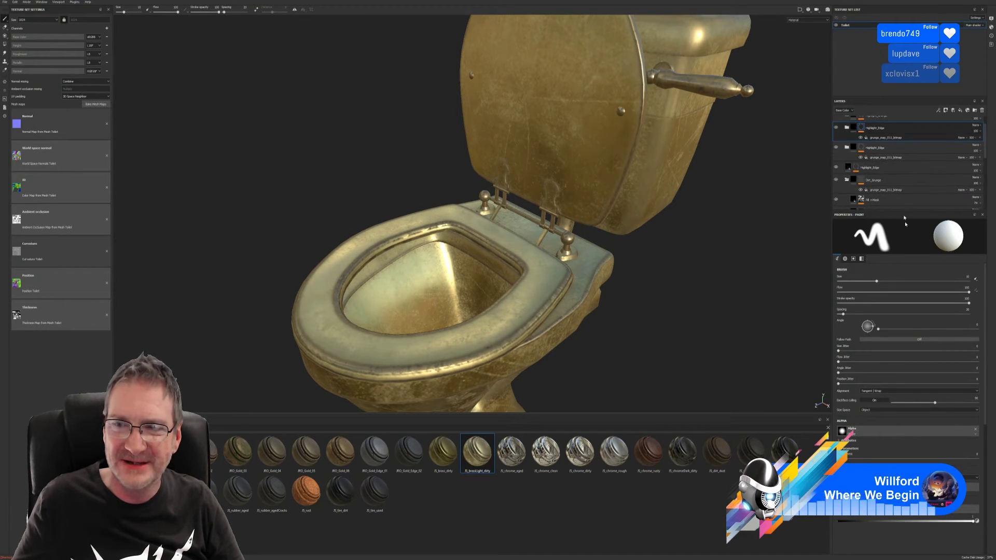
{"action": "left_click", "coordinate": [887, 138]}
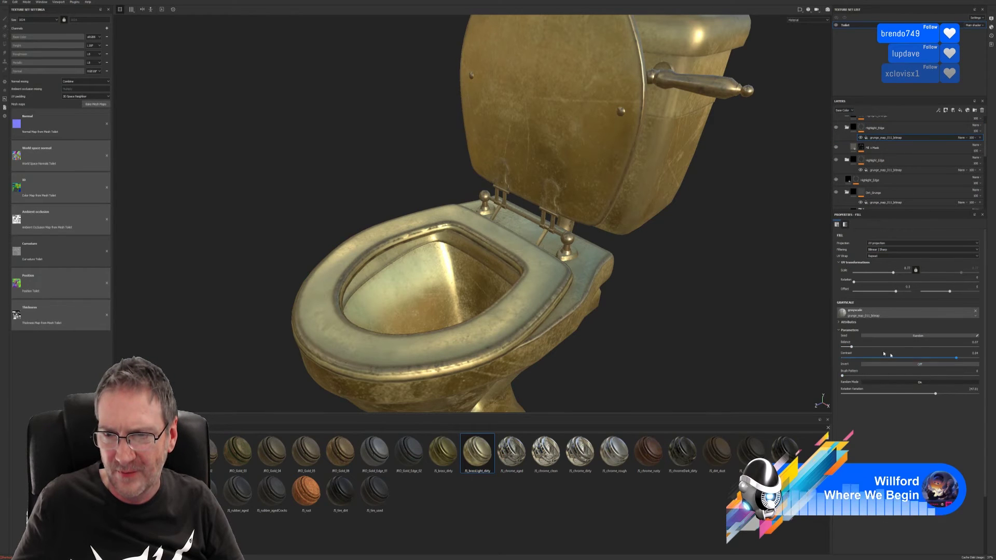
{"action": "left_click_drag", "start_coordinate": [852, 347], "coordinate": [832, 358]}
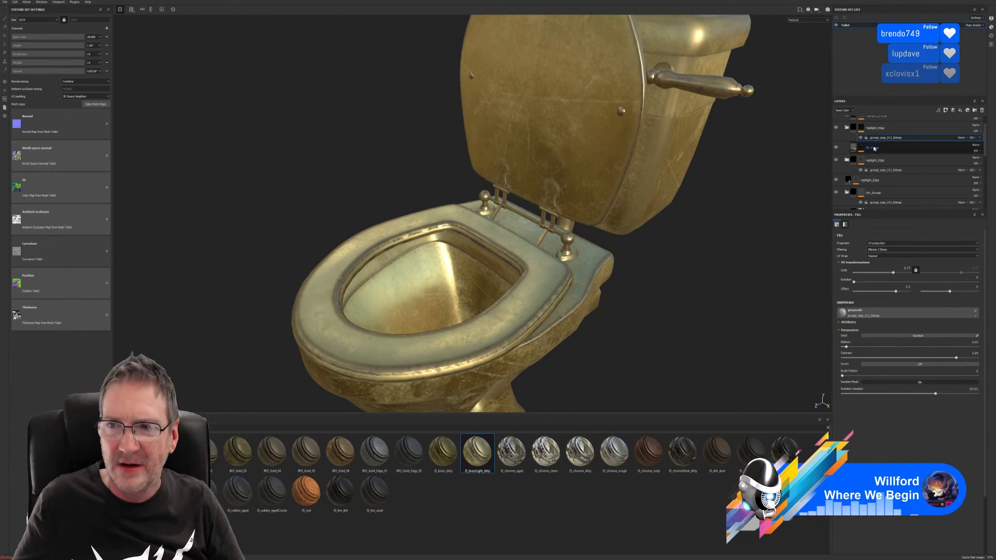
Step: Toggle the visibility of the Dirt_Grunge folder to examine its effect on the seat and lid
{"action": "scroll", "coordinate": [876, 158], "scroll_direction": "up", "scroll_amount": 2}
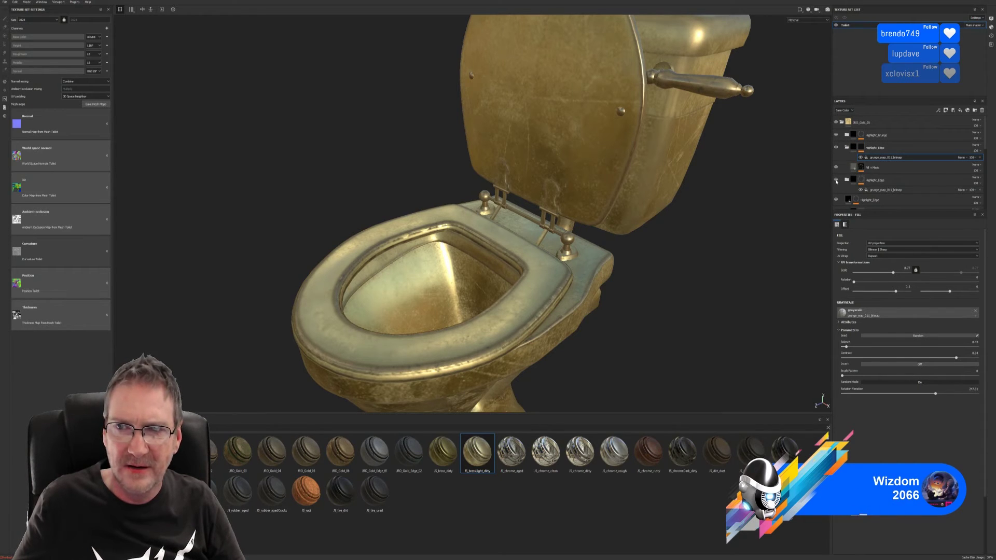
{"action": "scroll", "coordinate": [842, 192], "scroll_direction": "down", "scroll_amount": 2}
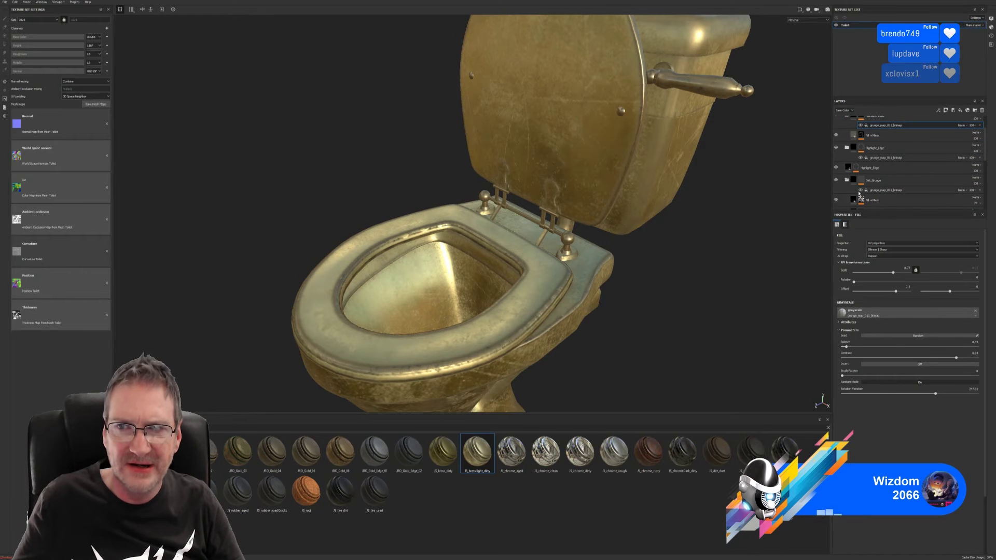
{"action": "left_click", "coordinate": [836, 181]}
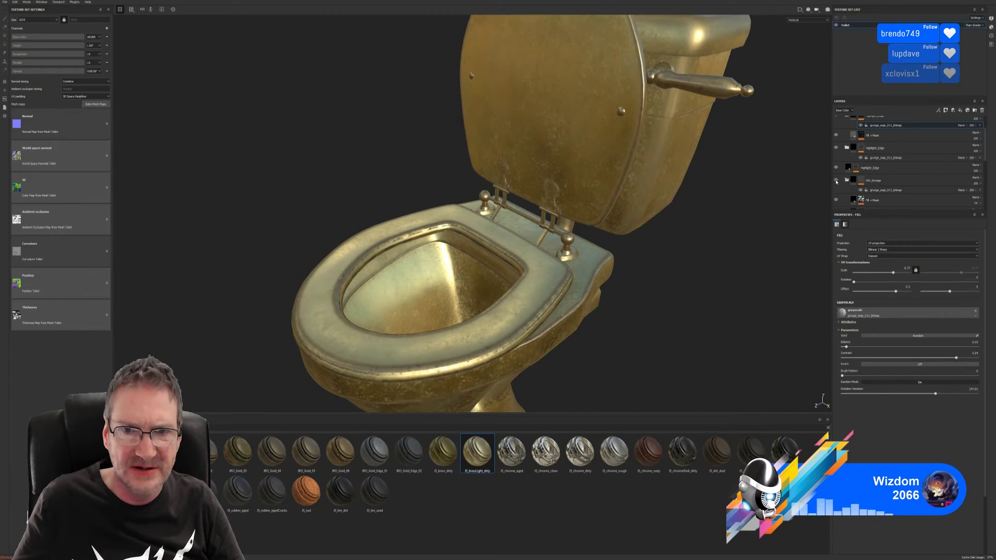
{"action": "left_click", "coordinate": [836, 181]}
Step: Try adjusting the opacity of the Dirt_Grunge folder and compare the surface with the folder hidden and shown
{"action": "left_click", "coordinate": [848, 181]}
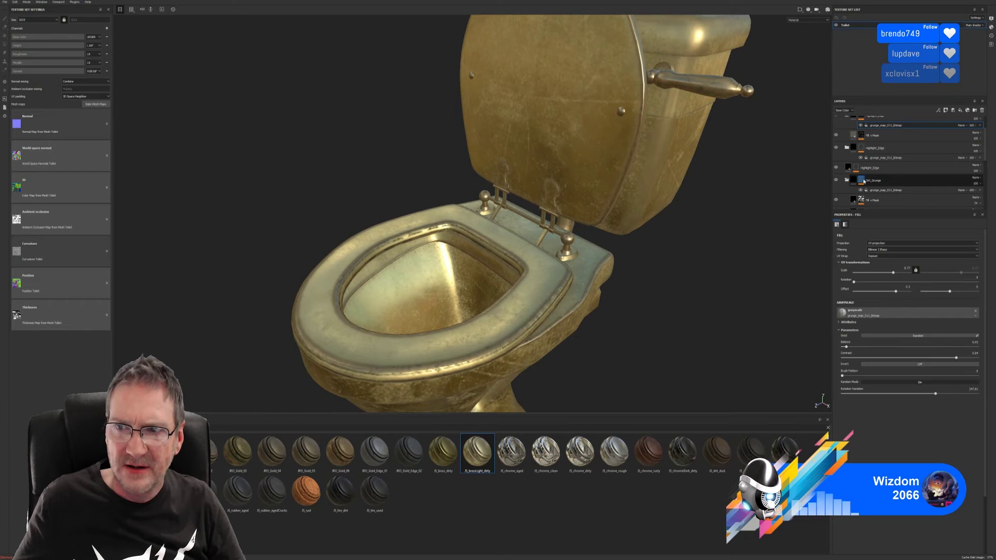
{"action": "left_click", "coordinate": [982, 185]}
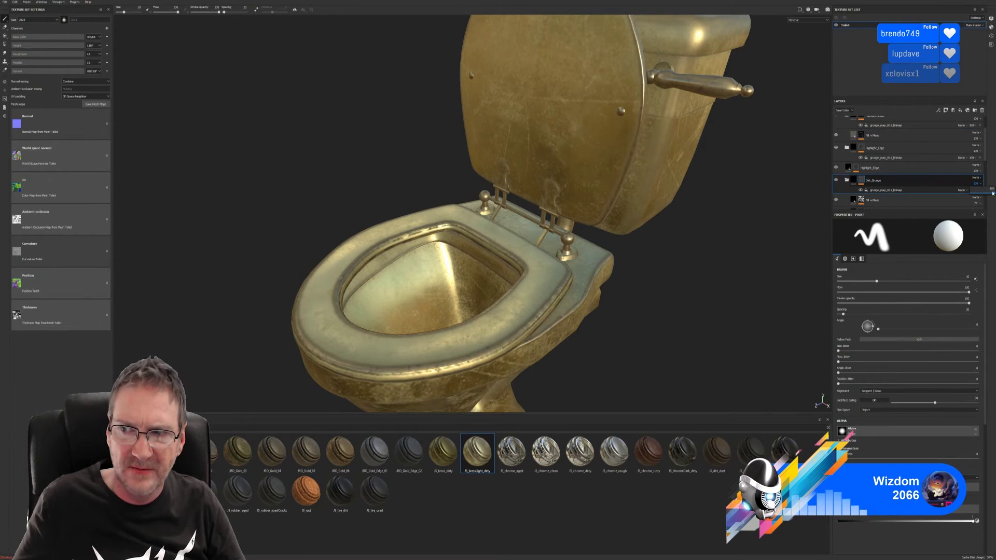
{"action": "mouse_move", "coordinate": [993, 193]}
{"action": "left_mouse_down"}
{"action": "mouse_move", "coordinate": [971, 195]}
{"action": "mouse_move", "coordinate": [995, 195]}
{"action": "left_mouse_up"}
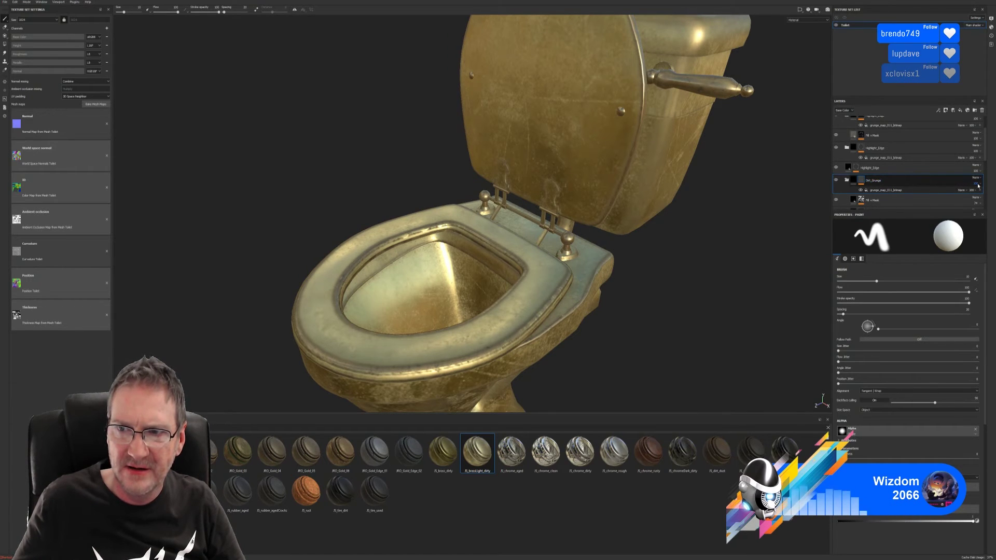
{"action": "left_click", "coordinate": [853, 180]}
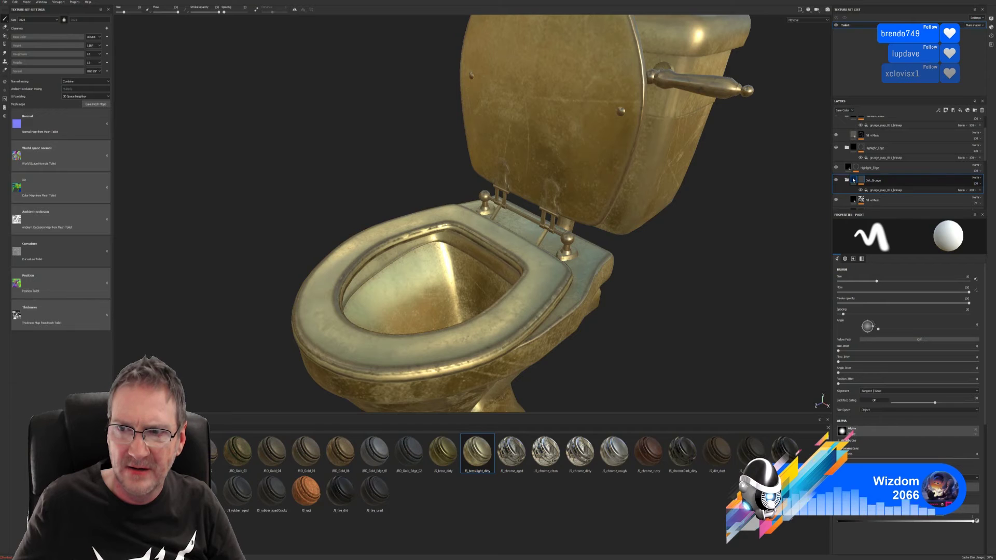
{"action": "left_click", "coordinate": [976, 183]}
{"action": "mouse_move", "coordinate": [994, 195]}
{"action": "left_mouse_down"}
{"action": "mouse_move", "coordinate": [964, 201]}
{"action": "mouse_move", "coordinate": [991, 203]}
{"action": "left_mouse_up"}
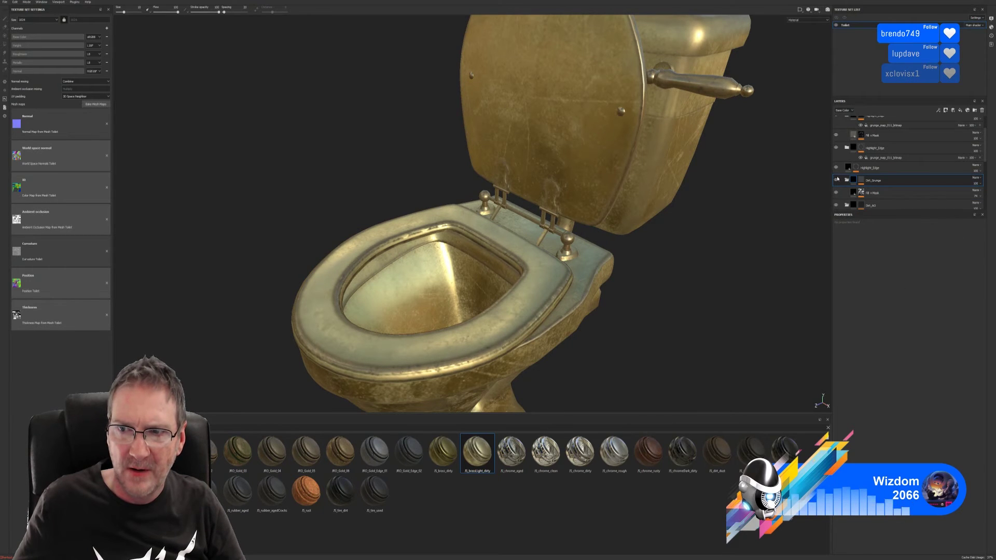
{"action": "left_click", "coordinate": [836, 180]}
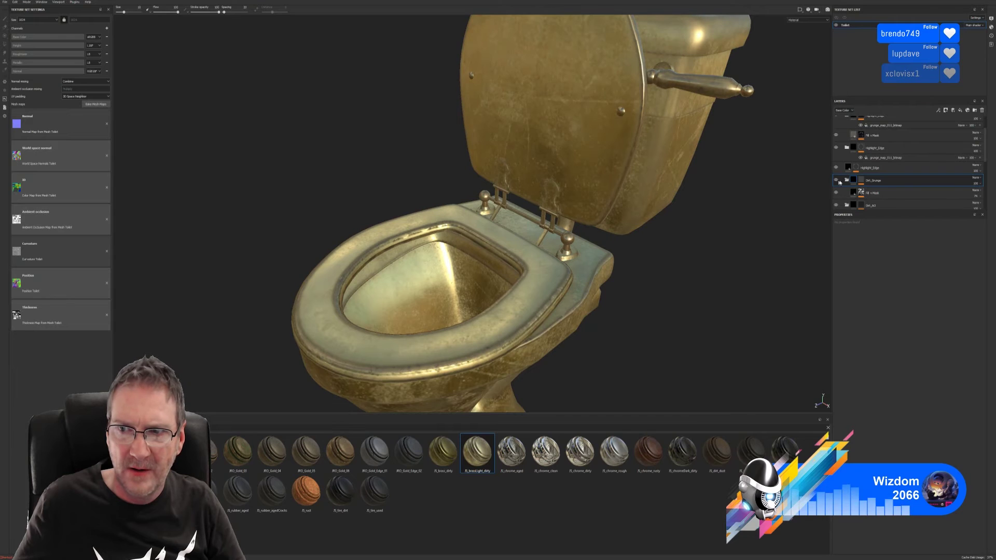
Step: Set the Balance of the Dirt_Grunge mask's grunge map to about 0.07 and inspect the bowl and base
{"action": "left_click", "coordinate": [846, 181]}
{"action": "left_click", "coordinate": [883, 191]}
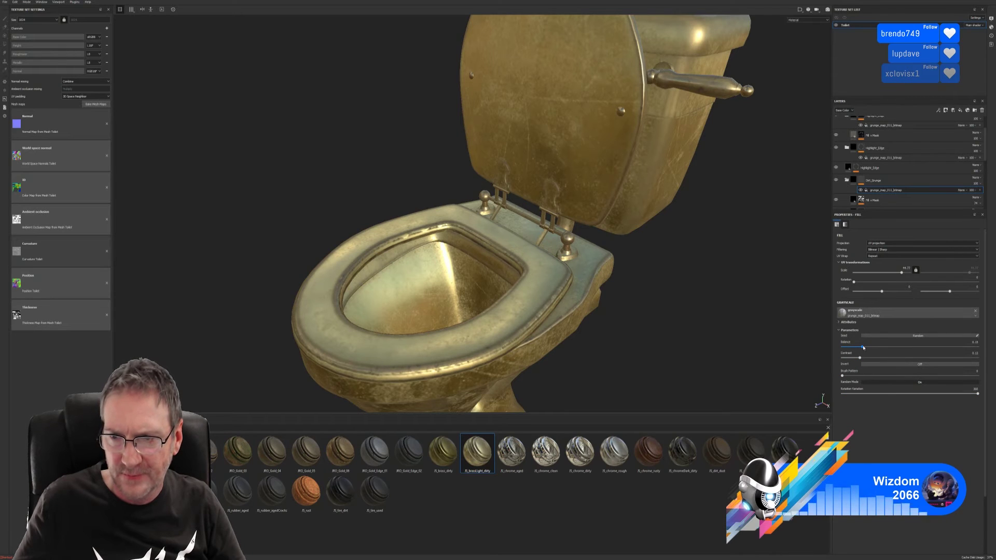
{"action": "left_click_drag", "start_coordinate": [863, 347], "coordinate": [853, 351]}
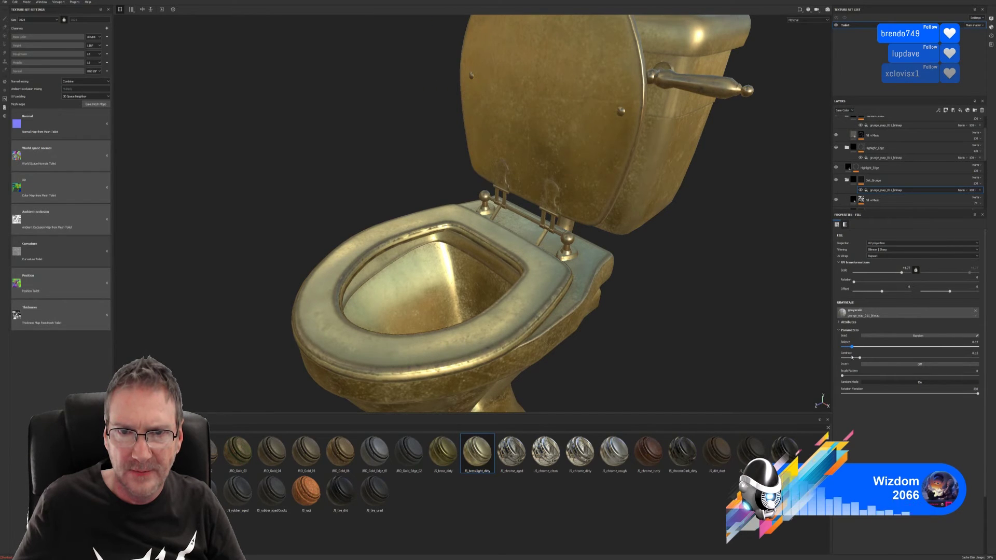
{"action": "scroll", "coordinate": [662, 266], "scroll_direction": "down", "scroll_amount": 2}
{"action": "left_click_drag", "start_coordinate": [662, 267], "coordinate": [586, 249], "text": "alt"}
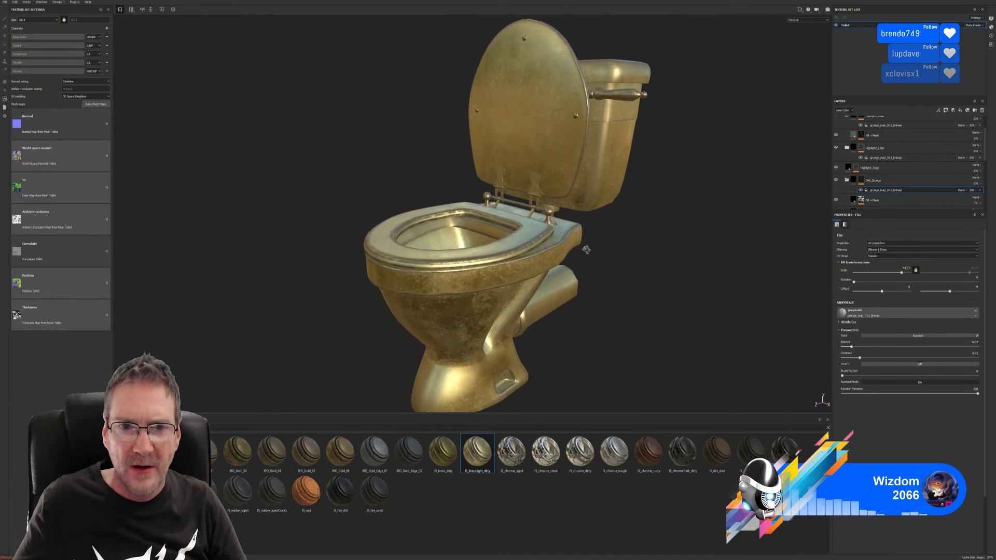
{"action": "scroll", "coordinate": [655, 217], "scroll_direction": "up", "scroll_amount": 3}
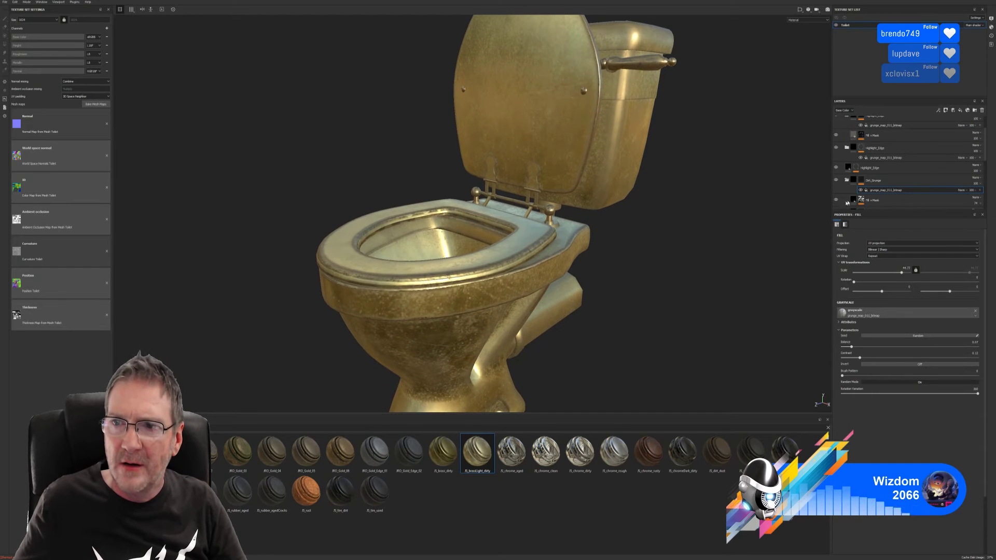
Step: Toggle the fill layer directly beneath the Dirt_Grunge folder to examine its effect on the toilet
{"action": "left_click", "coordinate": [836, 200]}
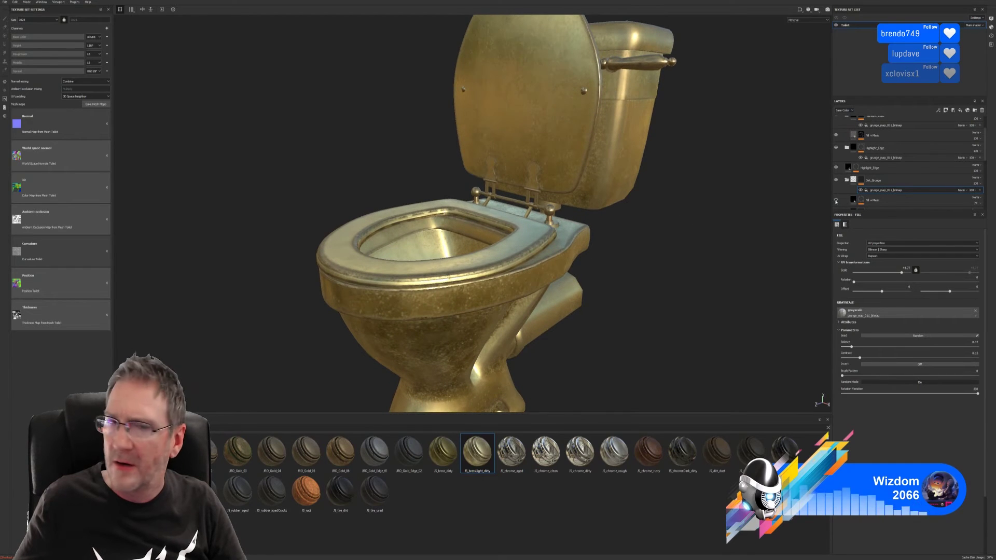
{"action": "left_click", "coordinate": [836, 200]}
{"action": "left_click", "coordinate": [835, 201]}
{"action": "left_click", "coordinate": [836, 201]}
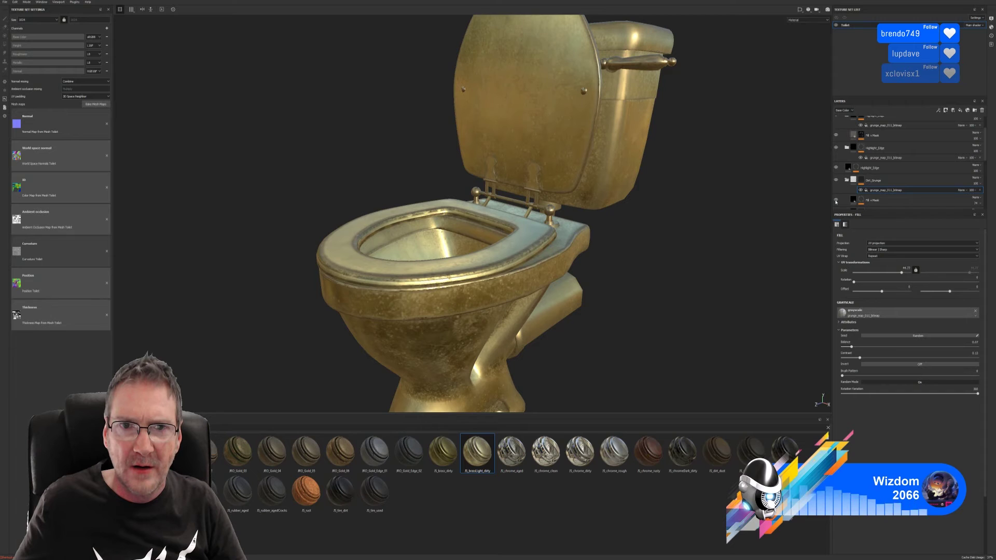
{"action": "left_click", "coordinate": [835, 201]}
Step: Toggle the masked fill layer just above the hidden Highlight_Grunge folder to compare the dirt on the bowl
{"action": "scroll", "coordinate": [848, 194], "scroll_direction": "down", "scroll_amount": 3}
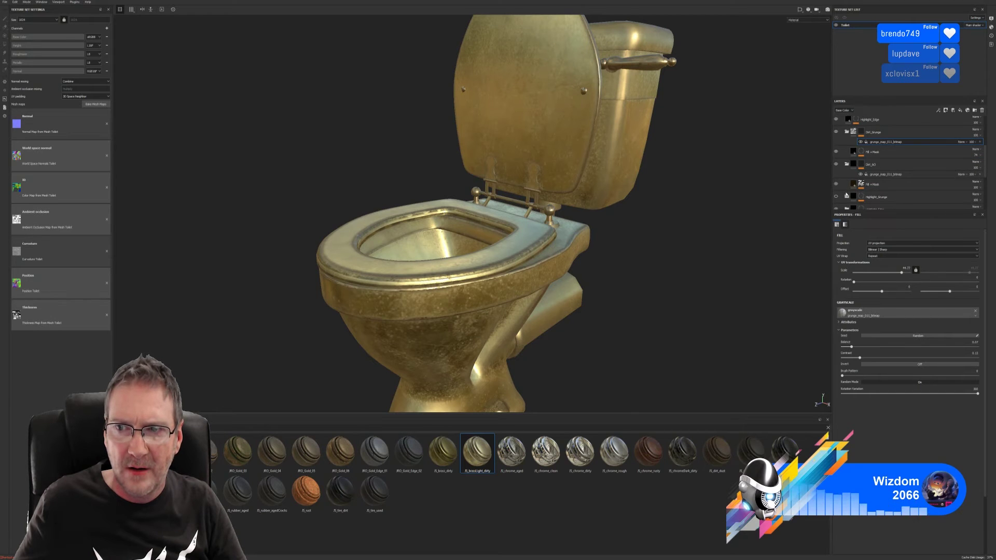
{"action": "left_click", "coordinate": [836, 185]}
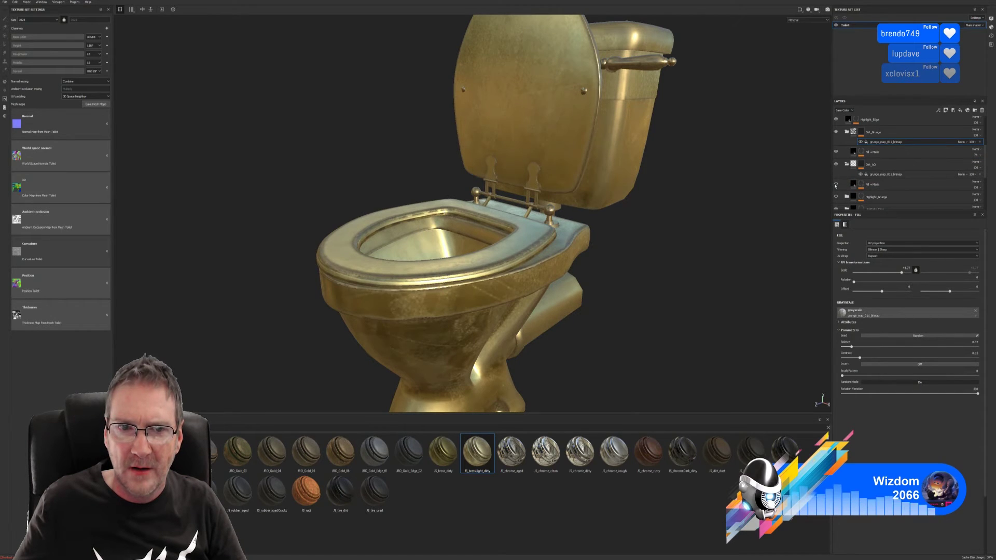
{"action": "left_click", "coordinate": [836, 185]}
{"action": "left_click", "coordinate": [836, 185]}
{"action": "left_click", "coordinate": [835, 185]}
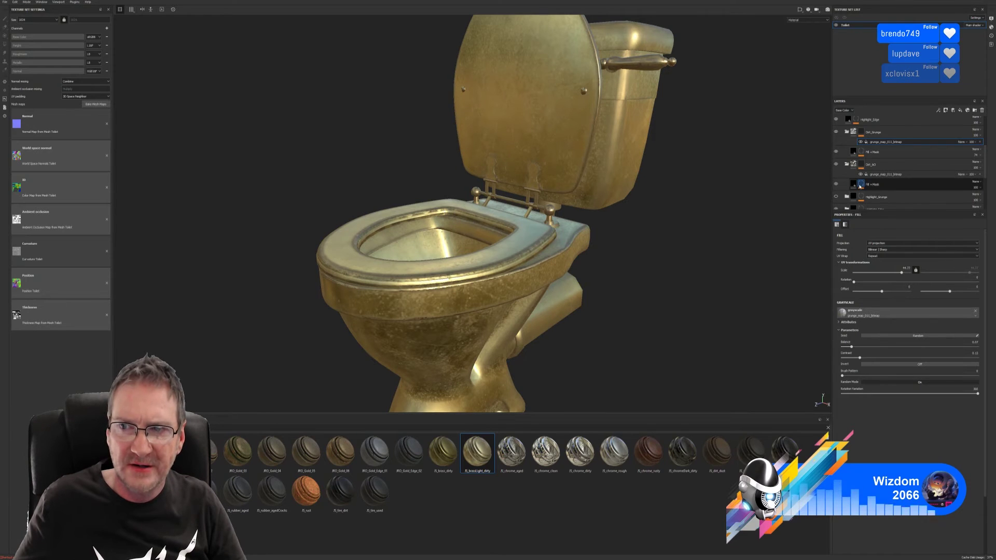
Step: In that fill layer's dirt generator, set Dirt Level to about 0.78, enable Use Triplanar and set Grunge Amount to about 0.12
{"action": "left_click", "coordinate": [861, 184]}
{"action": "left_click", "coordinate": [876, 194]}
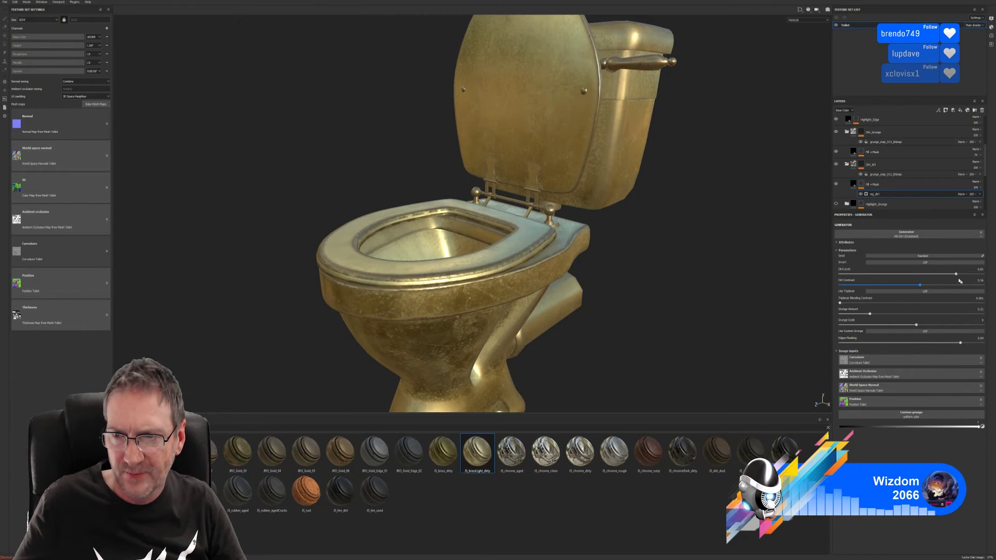
{"action": "mouse_move", "coordinate": [957, 275]}
{"action": "left_mouse_down"}
{"action": "mouse_move", "coordinate": [885, 274]}
{"action": "mouse_move", "coordinate": [948, 273]}
{"action": "left_mouse_up"}
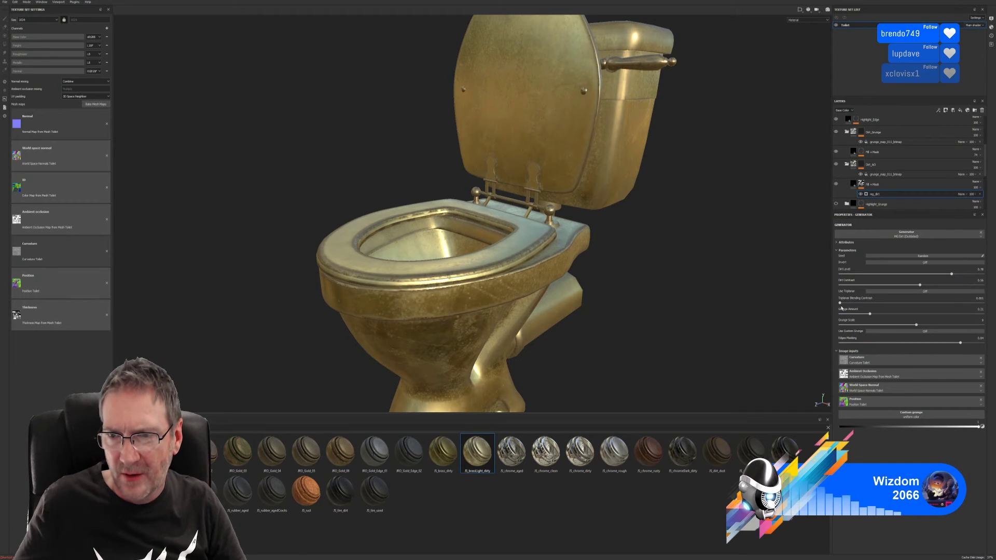
{"action": "left_click", "coordinate": [923, 291]}
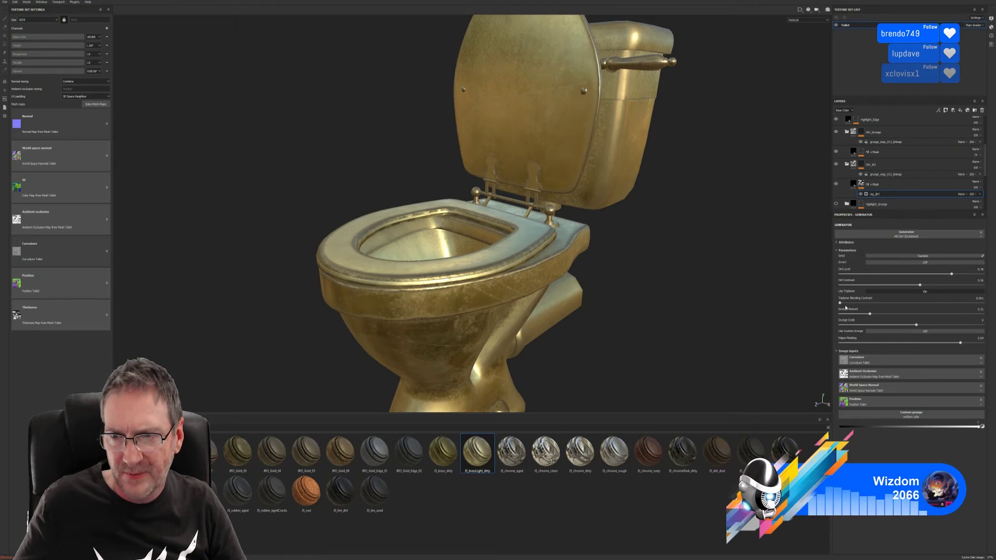
{"action": "mouse_move", "coordinate": [870, 315]}
{"action": "left_mouse_down"}
{"action": "mouse_move", "coordinate": [848, 316]}
{"action": "mouse_move", "coordinate": [867, 315]}
{"action": "mouse_move", "coordinate": [861, 321]}
{"action": "left_mouse_up"}
{"action": "left_click_drag", "start_coordinate": [581, 332], "coordinate": [643, 219], "text": "alt"}
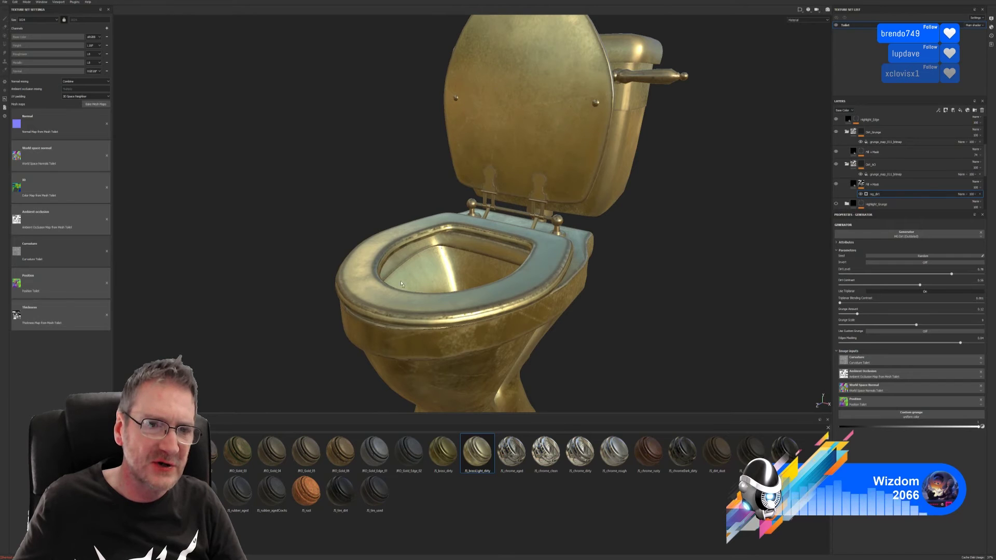
{"action": "left_click_drag", "start_coordinate": [602, 245], "coordinate": [612, 278], "text": "alt"}
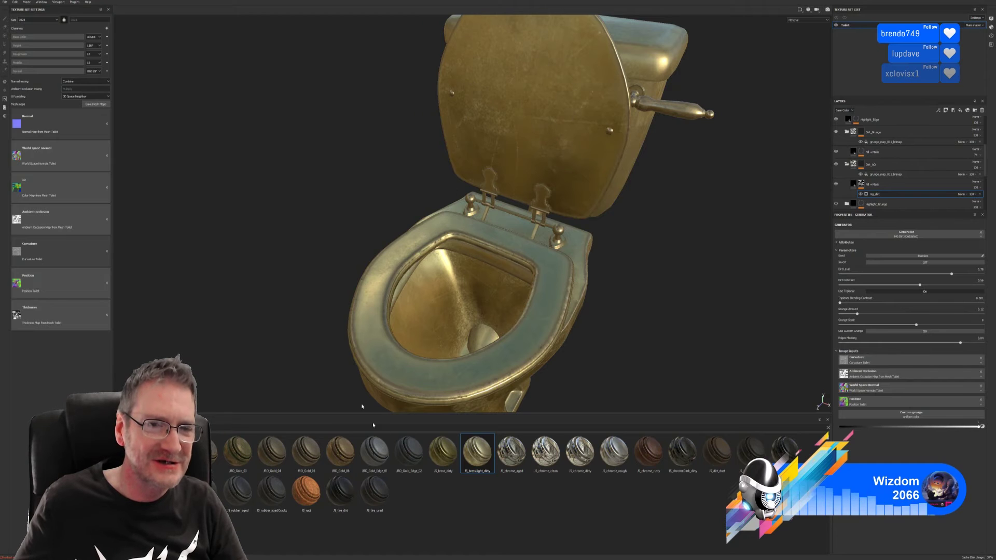
{"action": "left_click_drag", "start_coordinate": [634, 299], "coordinate": [513, 287], "text": "alt"}
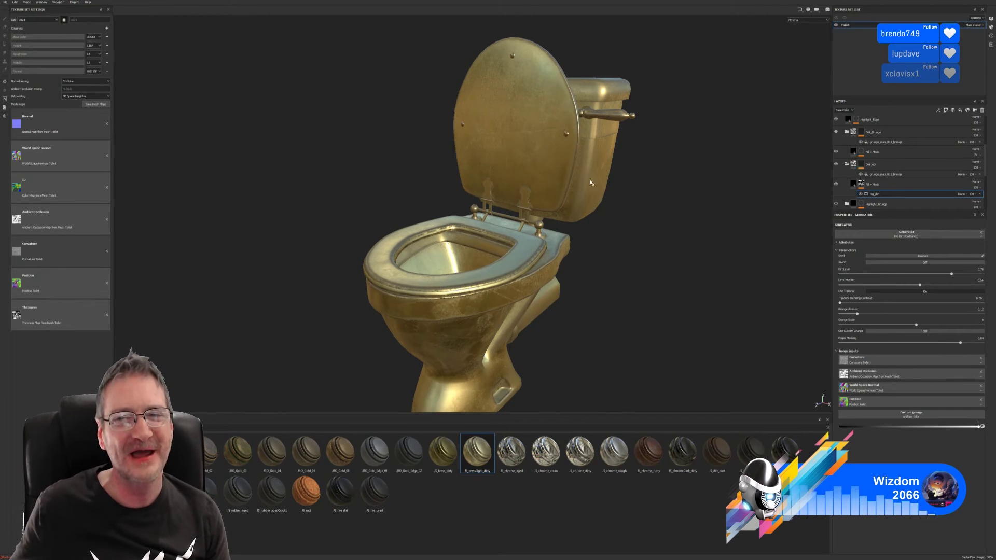
{"action": "mouse_move", "coordinate": [662, 200]}
{"action": "left_mouse_down", "text": "alt"}
{"action": "mouse_move", "coordinate": [627, 222]}
{"action": "mouse_move", "coordinate": [726, 240]}
{"action": "mouse_move", "coordinate": [567, 218]}
{"action": "mouse_move", "coordinate": [631, 211]}
{"action": "mouse_move", "coordinate": [614, 205]}
{"action": "mouse_move", "coordinate": [519, 230]}
{"action": "mouse_move", "coordinate": [669, 216]}
{"action": "left_mouse_up", "text": "alt"}
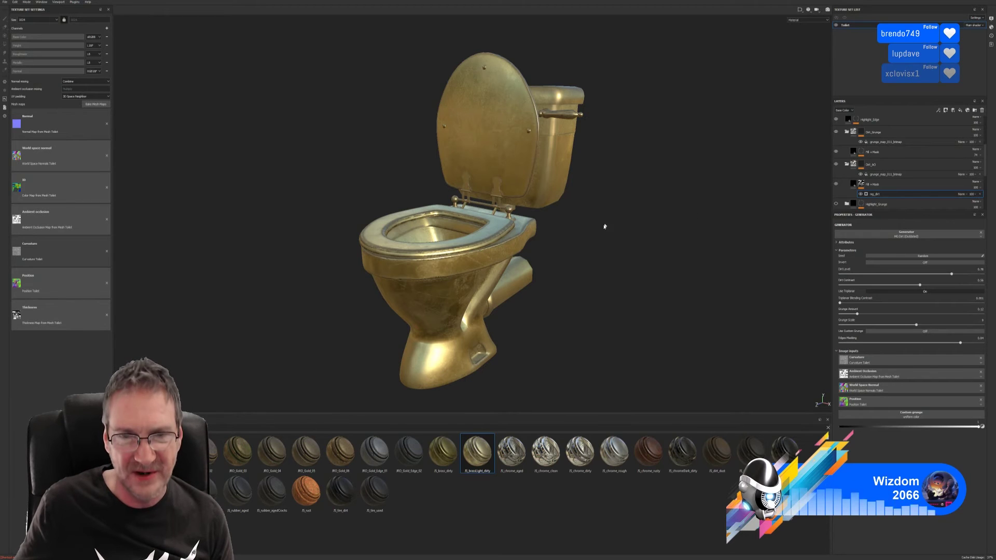
{"action": "left_click_drag", "start_coordinate": [605, 226], "coordinate": [579, 234], "text": "alt"}
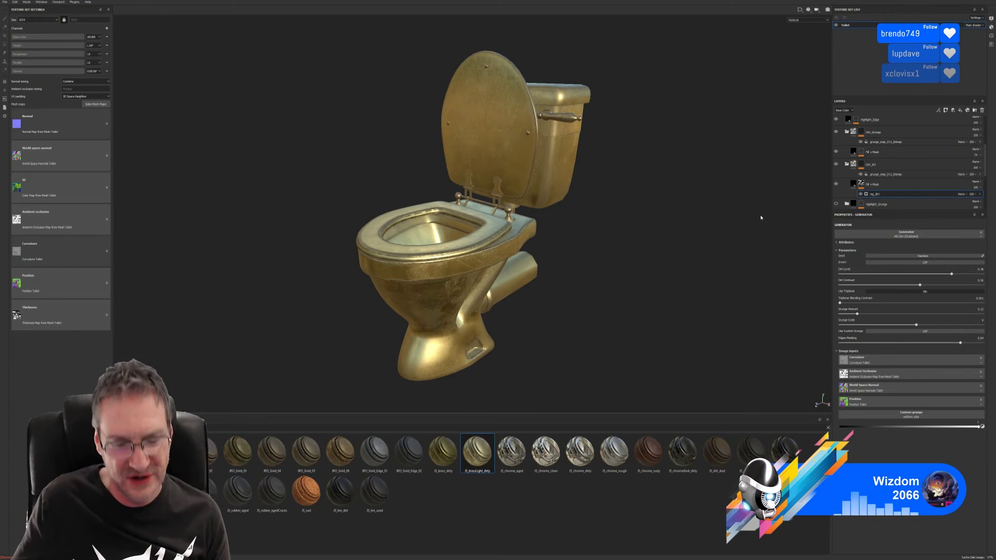
{"action": "left_click_drag", "start_coordinate": [600, 258], "coordinate": [606, 271], "text": "alt"}
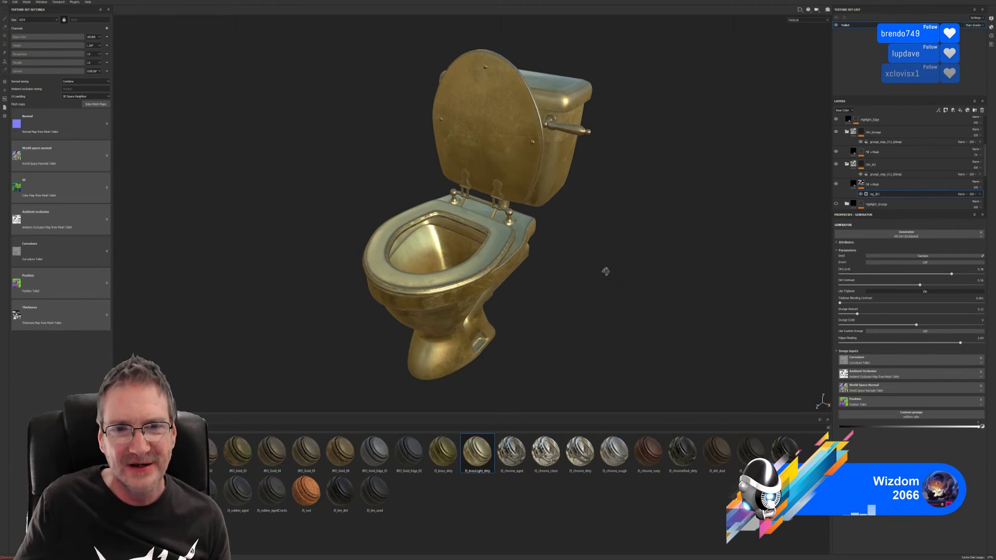
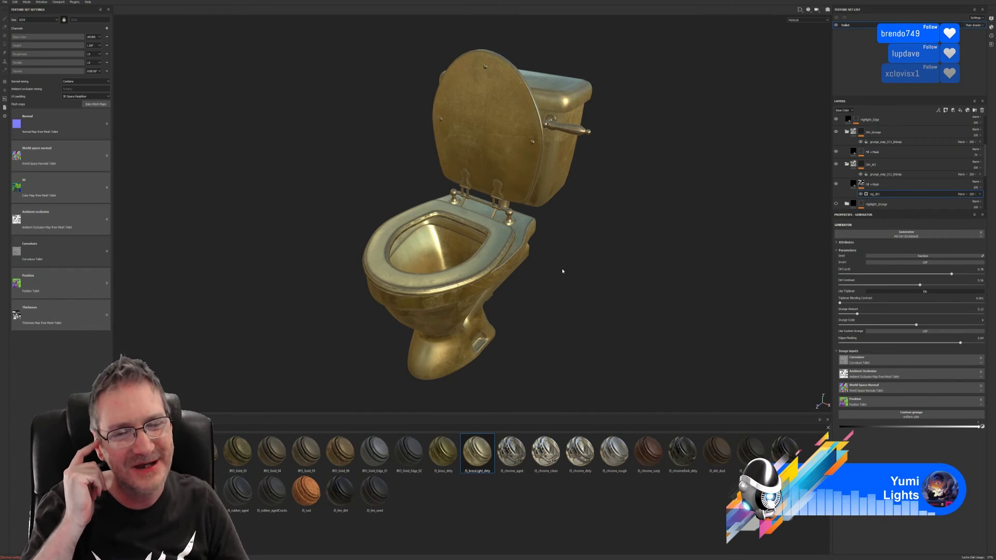
{"action": "left_click_drag", "start_coordinate": [562, 268], "coordinate": [545, 288], "text": "alt"}
Step: Collapse the top-level gold folder and add a mask with color selection to it
{"action": "scroll", "coordinate": [912, 170], "scroll_direction": "up", "scroll_amount": 3}
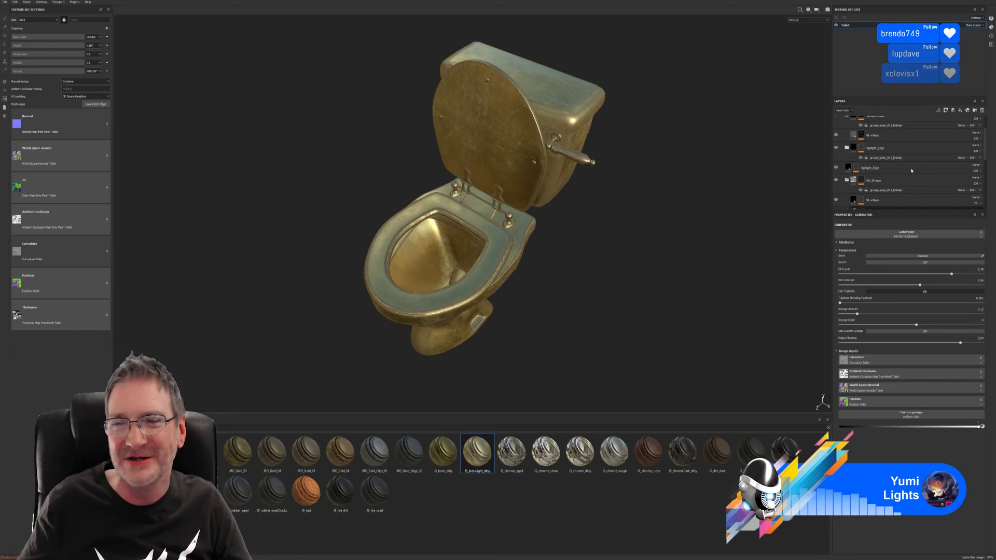
{"action": "scroll", "coordinate": [912, 170], "scroll_direction": "up", "scroll_amount": 4}
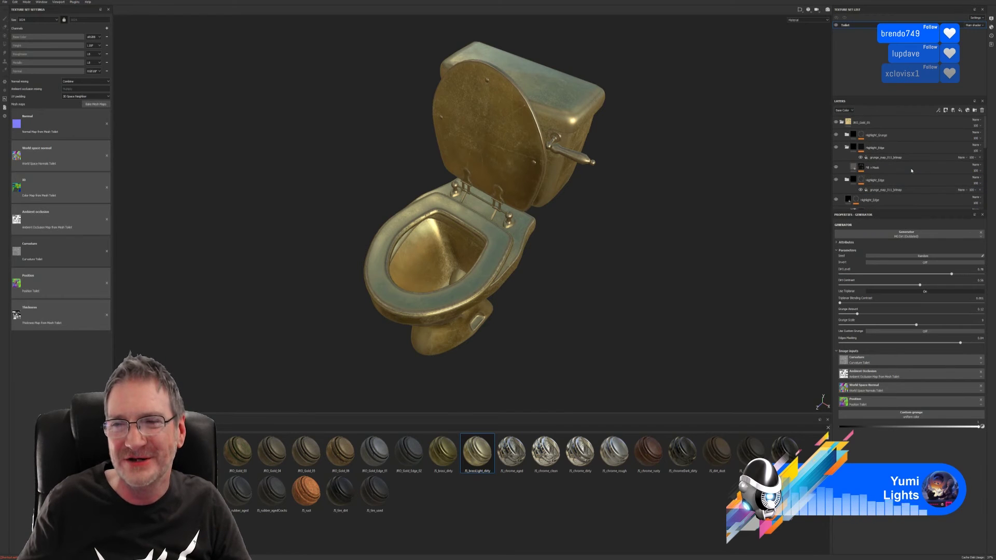
{"action": "left_click", "coordinate": [843, 123]}
{"action": "left_click", "coordinate": [876, 123]}
{"action": "right_click", "coordinate": [890, 125]}
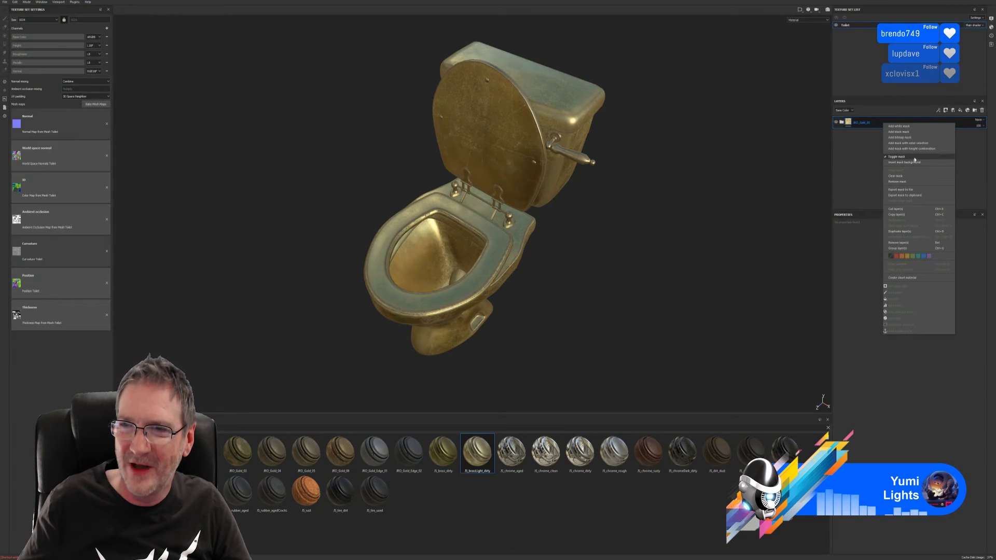
{"action": "left_click", "coordinate": [909, 143]}
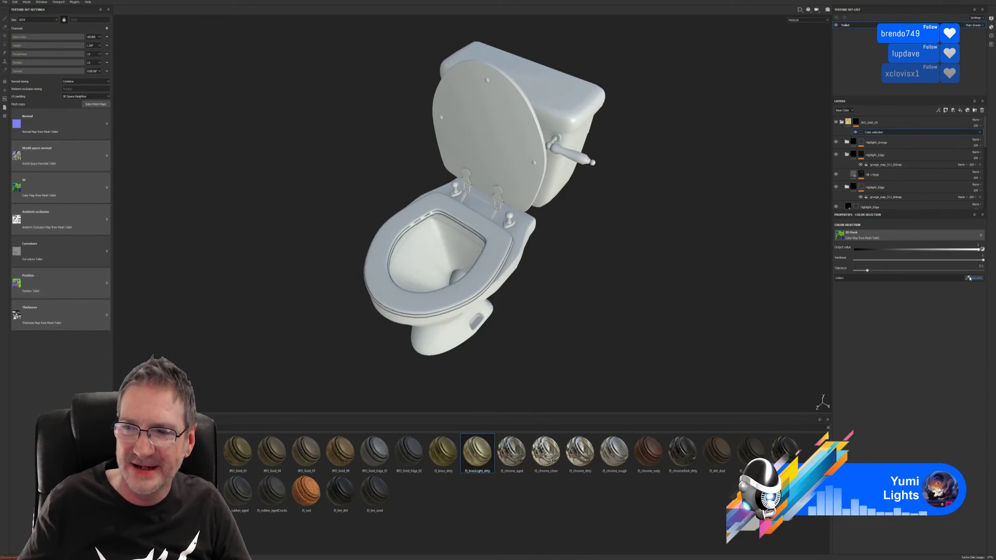
Step: Restrict the gold material to the toilet seat and lid by picking their yellow ID colour for the color selection mask
{"action": "left_click", "coordinate": [970, 278]}
{"action": "left_click", "coordinate": [499, 248]}
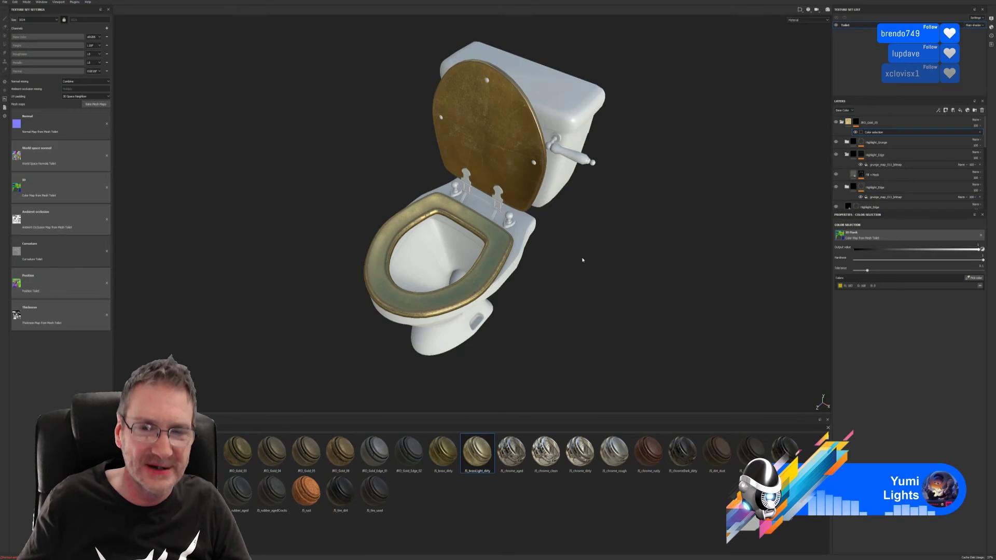
{"action": "mouse_move", "coordinate": [529, 270]}
{"action": "left_mouse_down", "text": "alt"}
{"action": "mouse_move", "coordinate": [549, 239]}
{"action": "mouse_move", "coordinate": [544, 257]}
{"action": "left_mouse_up", "text": "alt"}
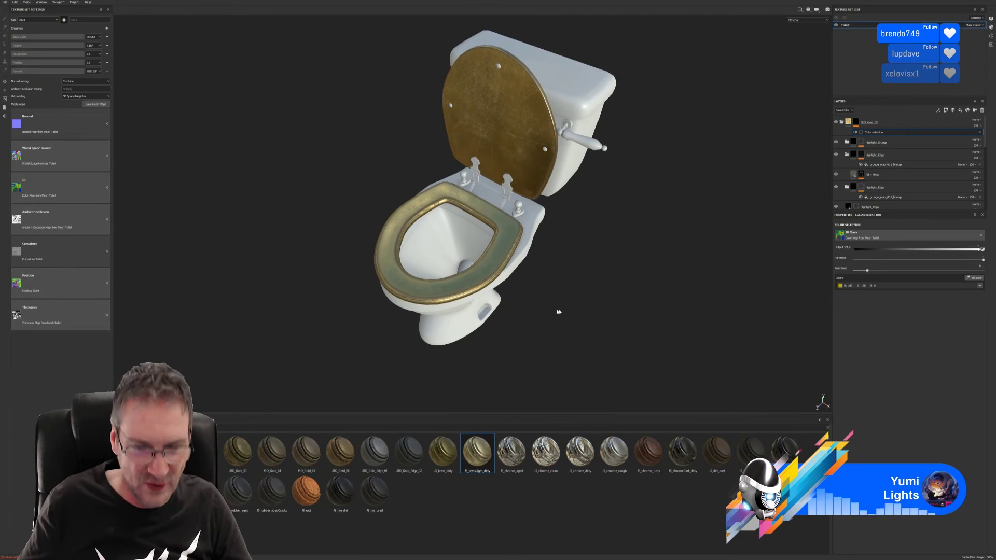
{"action": "left_click_drag", "start_coordinate": [558, 312], "coordinate": [371, 285], "text": "alt"}
{"action": "left_click_drag", "start_coordinate": [473, 313], "coordinate": [466, 207], "text": "alt"}
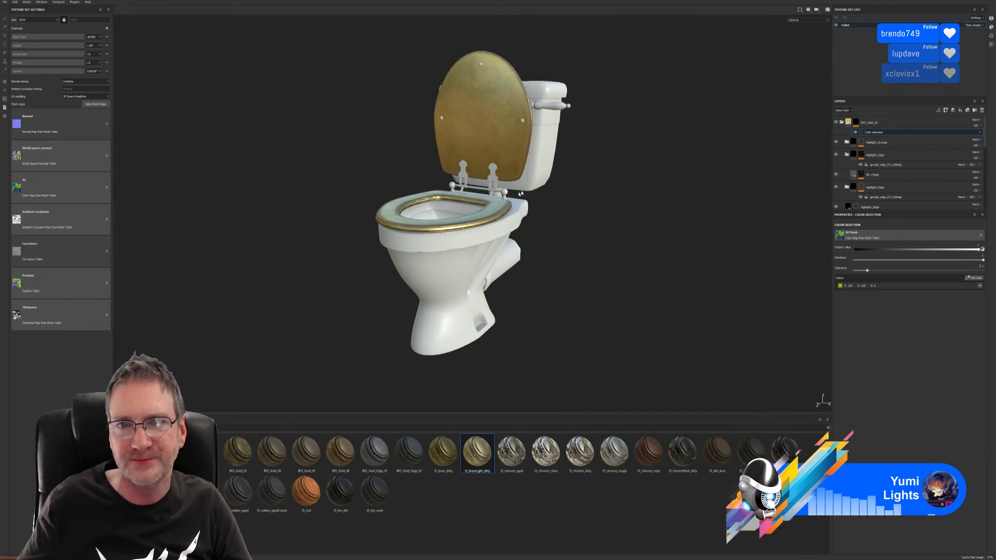
{"action": "middle_click_drag", "start_coordinate": [466, 207], "coordinate": [476, 227], "text": "alt"}
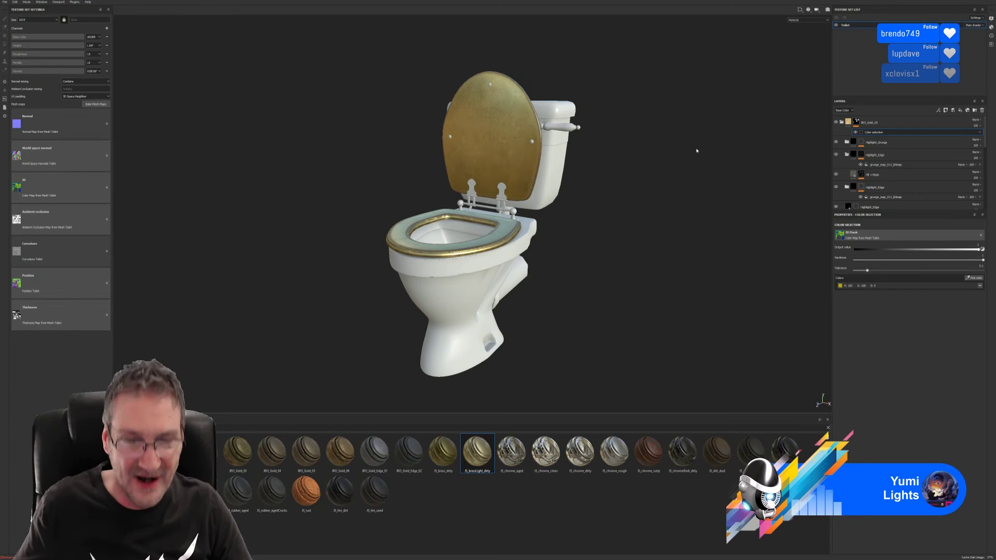
{"action": "left_click_drag", "start_coordinate": [550, 244], "coordinate": [614, 232], "text": "alt"}
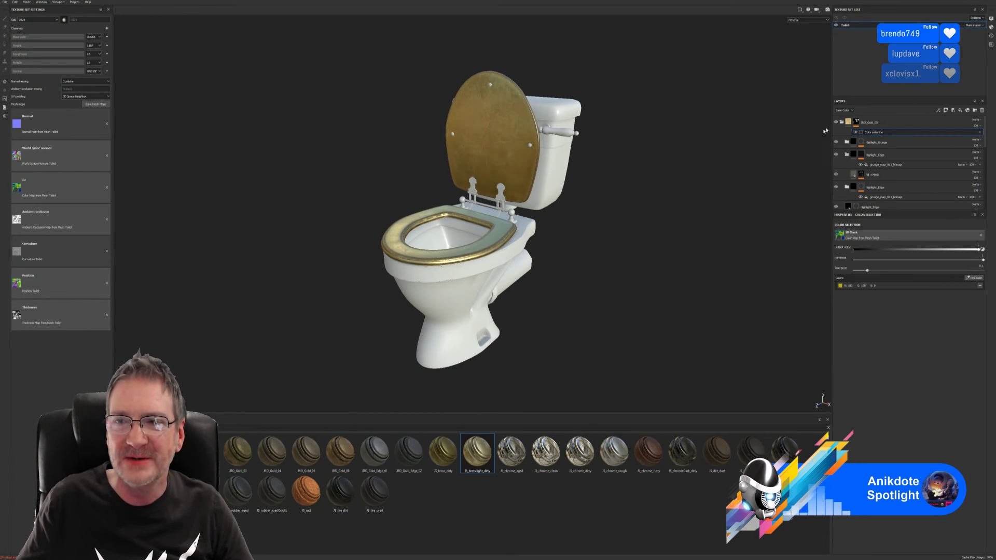
Step: Close the gold folder and add the dark wood smart material from the MP materials as a new folder above it
{"action": "left_click", "coordinate": [842, 123]}
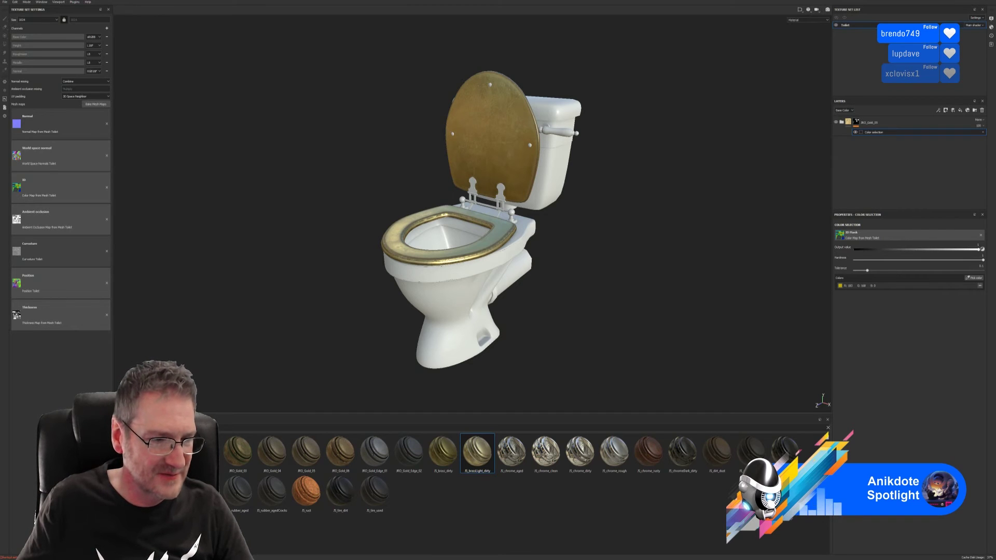
{"action": "left_click", "coordinate": [127, 501]}
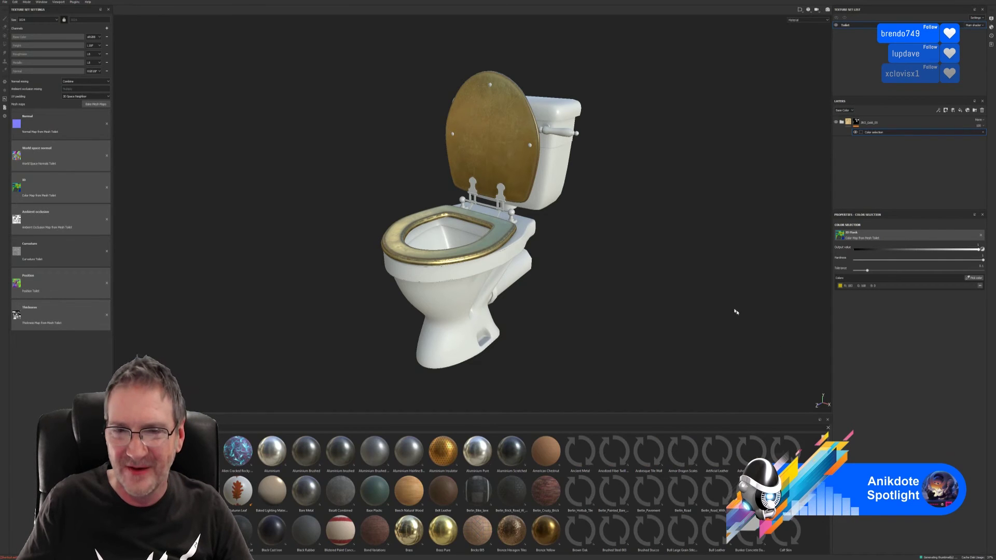
{"action": "left_click_drag", "start_coordinate": [642, 212], "coordinate": [607, 191], "text": "alt"}
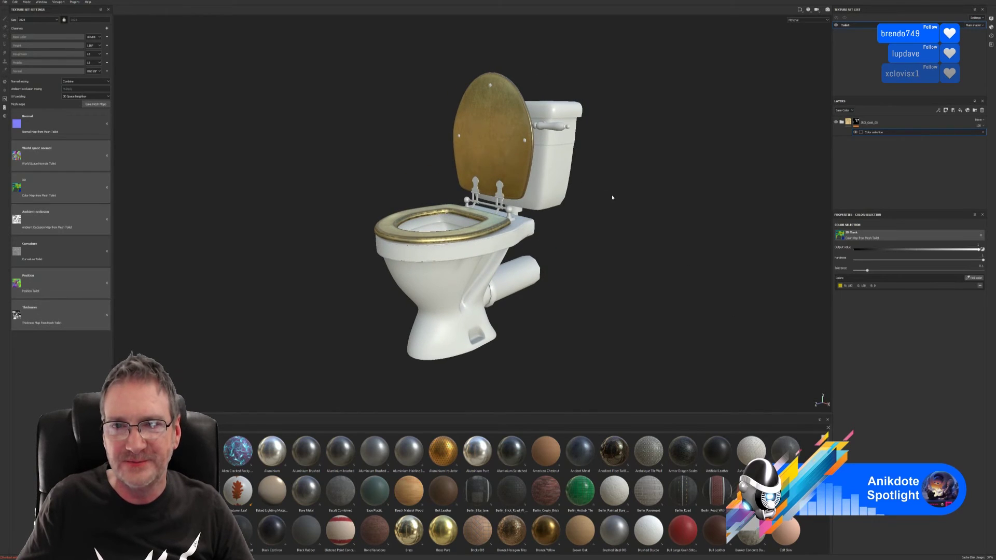
{"action": "middle_click_drag", "start_coordinate": [613, 198], "coordinate": [618, 216], "text": "alt"}
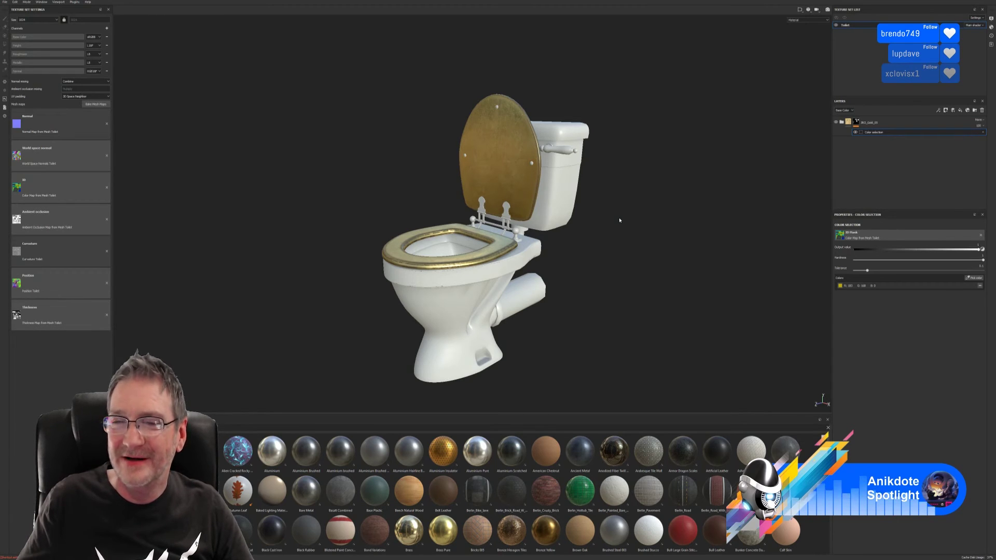
{"action": "left_click_drag", "start_coordinate": [584, 223], "coordinate": [603, 244], "text": "alt"}
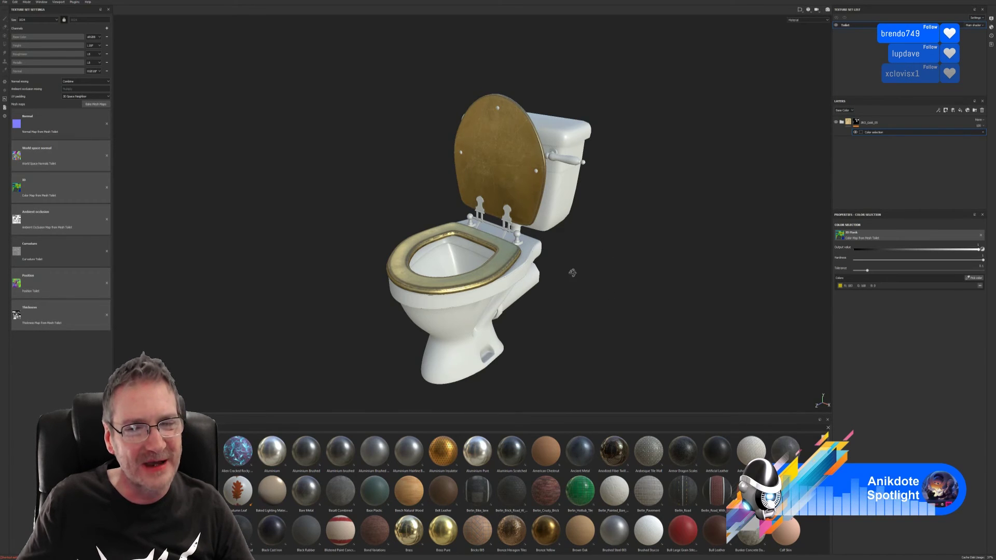
{"action": "left_click_drag", "start_coordinate": [571, 274], "coordinate": [571, 251], "text": "alt"}
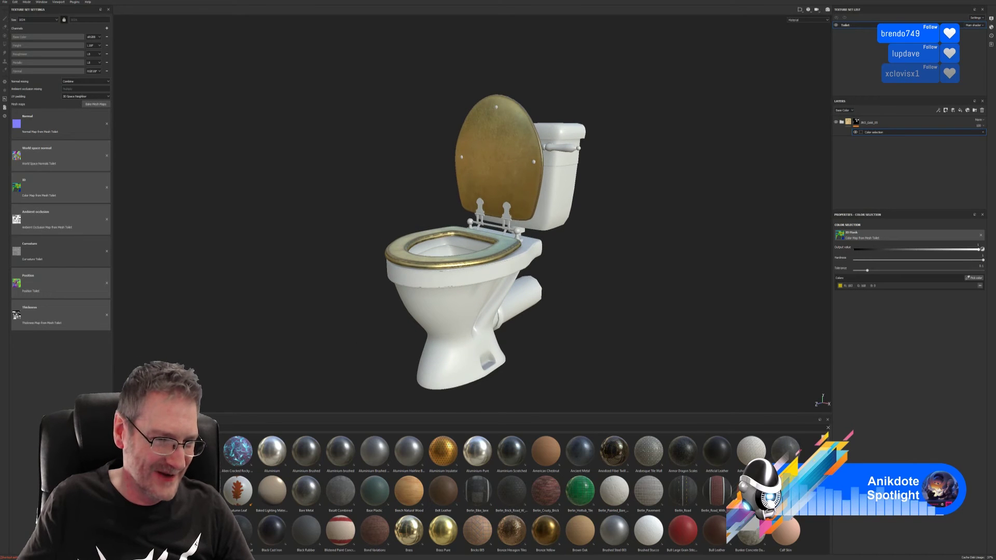
{"action": "scroll", "coordinate": [511, 493], "scroll_direction": "down", "scroll_amount": 5}
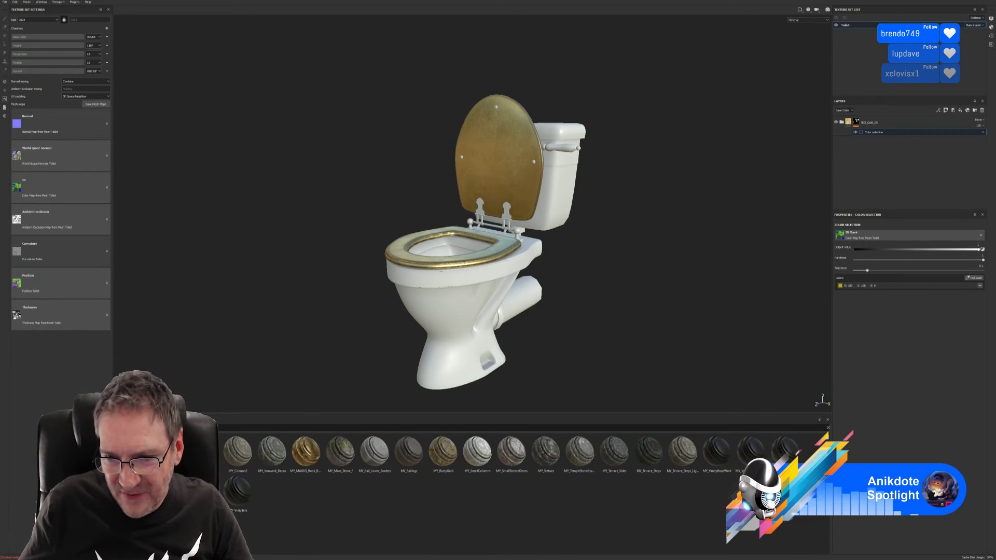
{"action": "left_click_drag", "start_coordinate": [785, 447], "coordinate": [570, 148]}
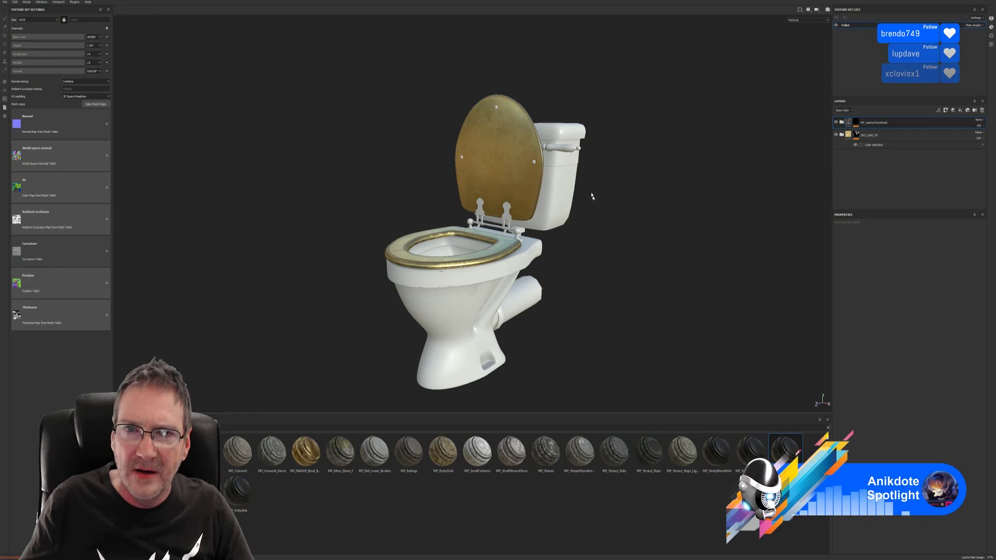
{"action": "left_click_drag", "start_coordinate": [625, 193], "coordinate": [612, 216], "text": "alt"}
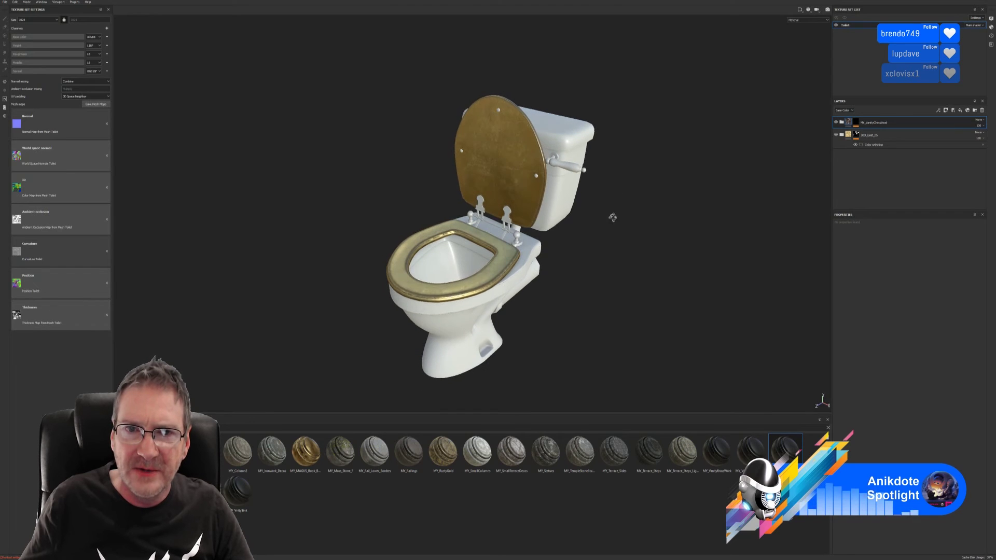
Step: Add a mask with color selection to the dark wood folder and pick the blue ID colour of the cistern lid and handle
{"action": "right_click", "coordinate": [905, 125]}
{"action": "left_click", "coordinate": [927, 142]}
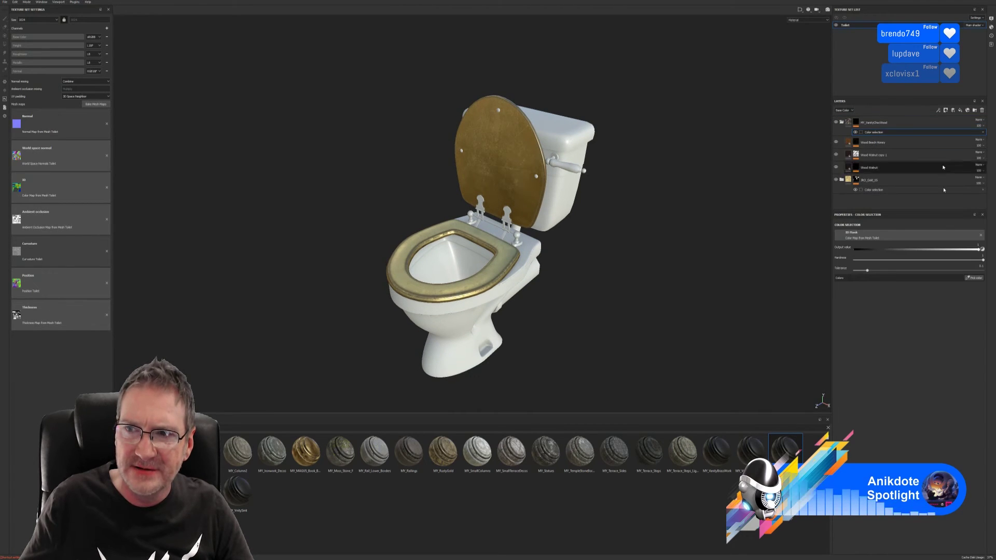
{"action": "left_click", "coordinate": [976, 279]}
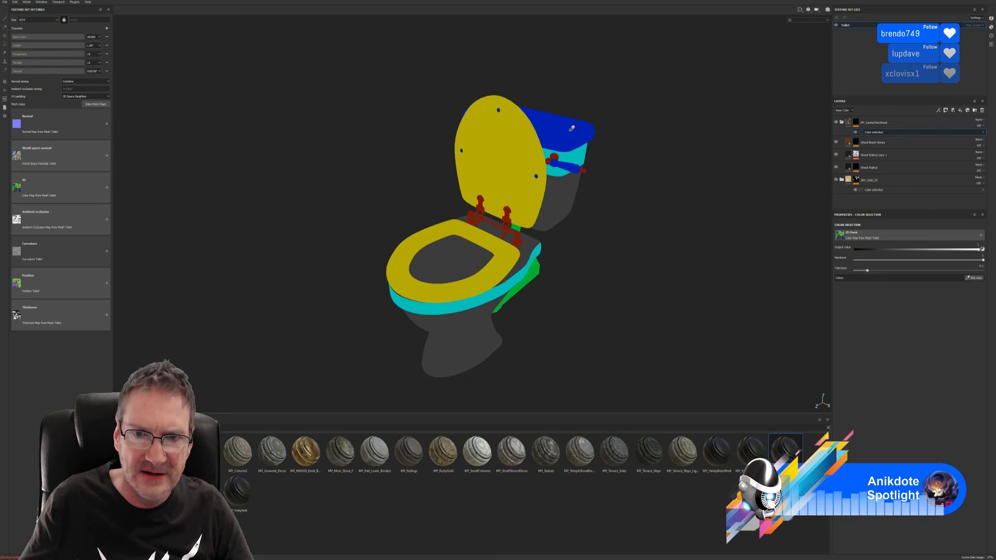
{"action": "left_click", "coordinate": [569, 134]}
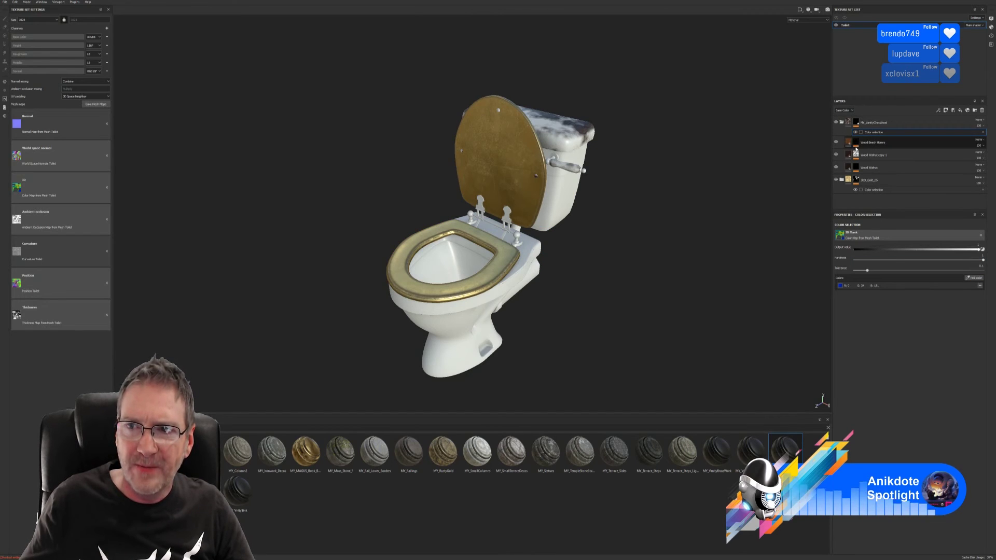
Step: Expand the wood layers' mask effects and add the cistern lid's blue ID colour to the Wood Walnut copy 1 layer's color selection
{"action": "left_click", "coordinate": [876, 142]}
{"action": "left_click", "coordinate": [856, 142]}
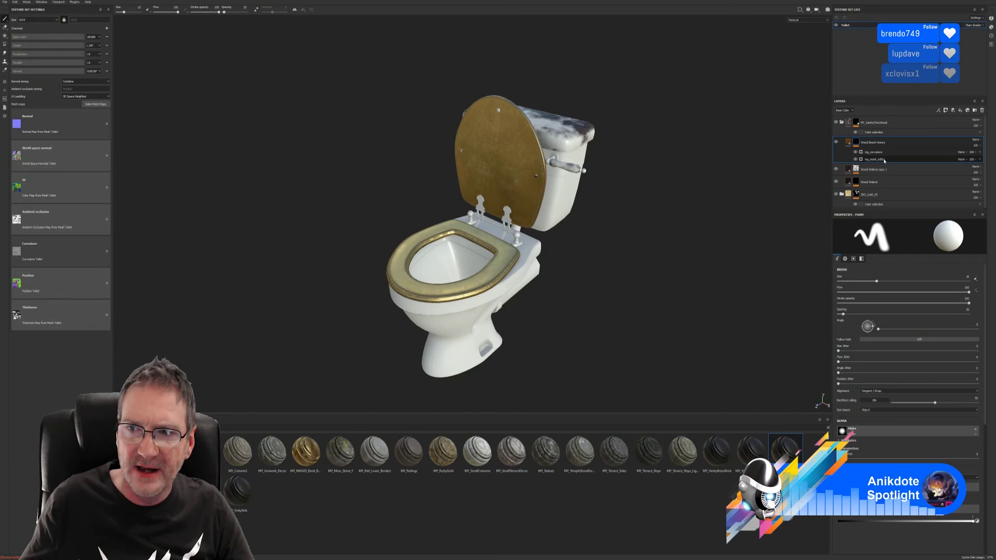
{"action": "left_click", "coordinate": [856, 169]}
{"action": "left_click", "coordinate": [877, 186]}
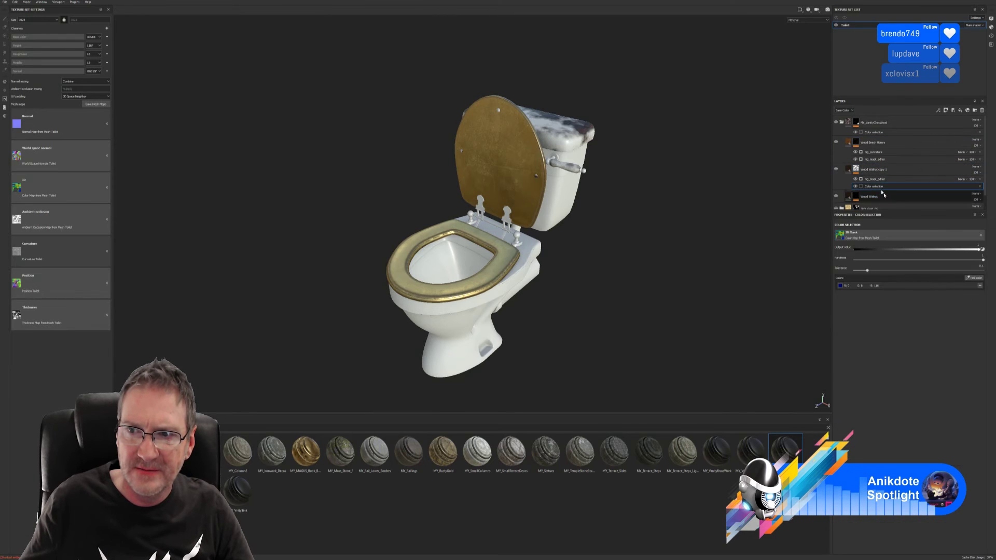
{"action": "left_click", "coordinate": [974, 278]}
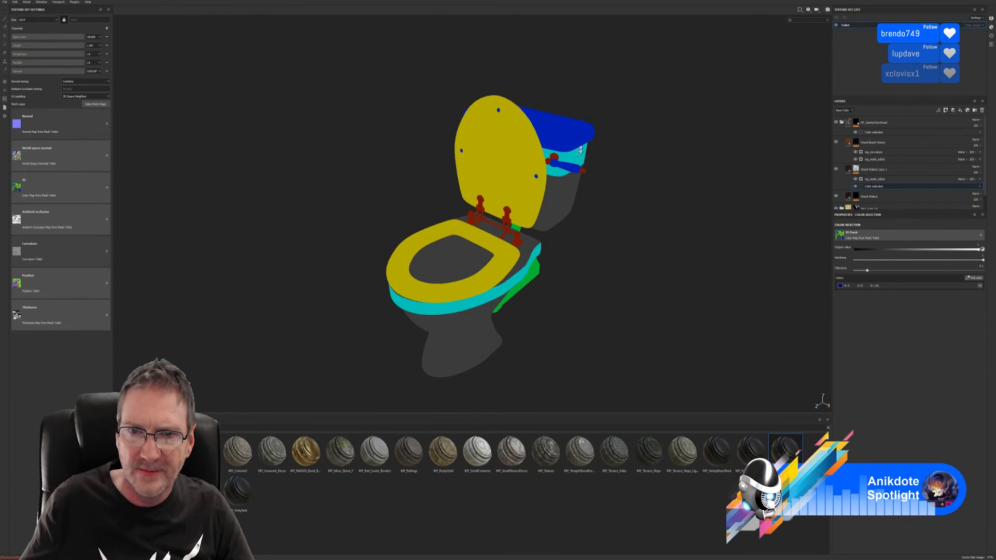
{"action": "left_click", "coordinate": [582, 134]}
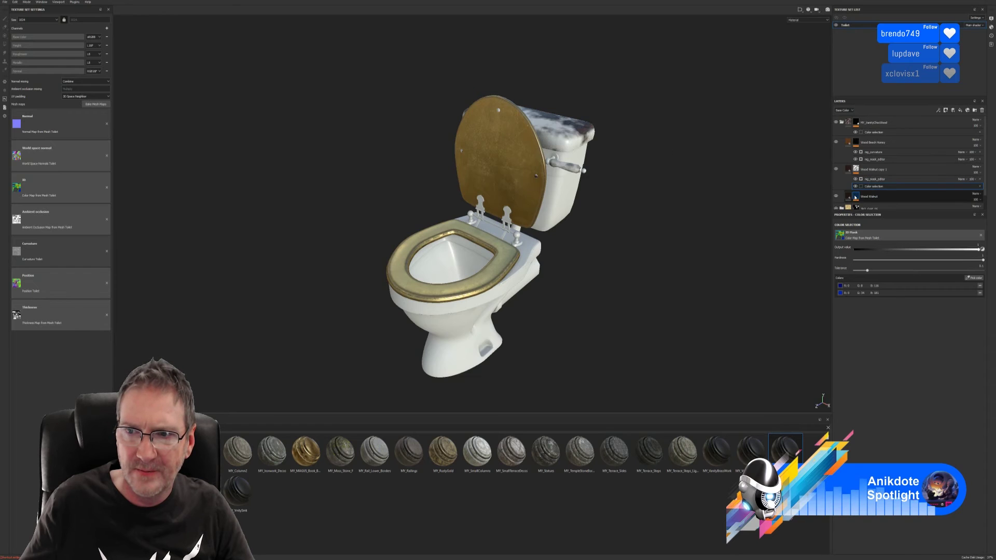
Step: Add the cistern lid's blue ID colour to the color selection in the base Wood Walnut layer's mask
{"action": "left_click", "coordinate": [855, 198]}
{"action": "left_click", "coordinate": [875, 206]}
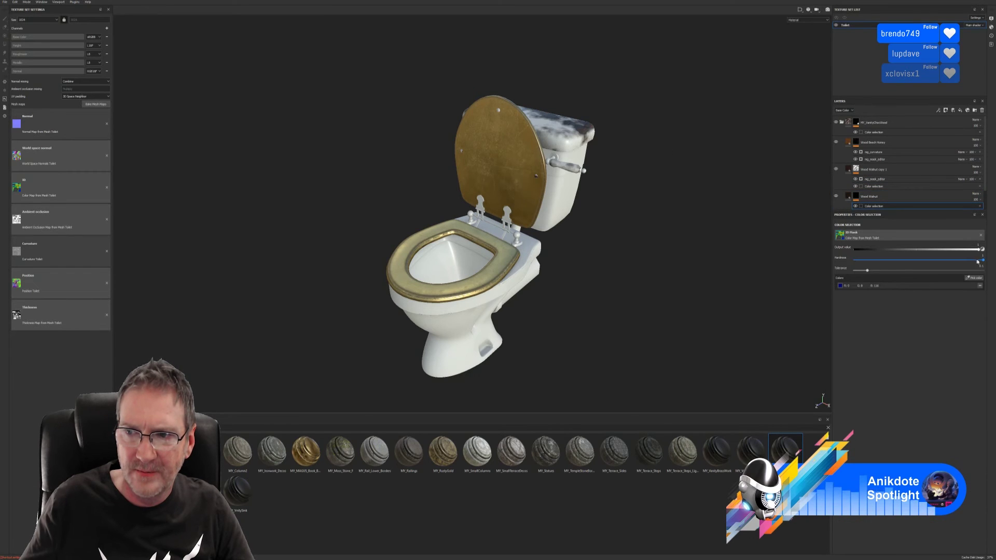
{"action": "left_click", "coordinate": [975, 278]}
{"action": "left_click", "coordinate": [582, 131]}
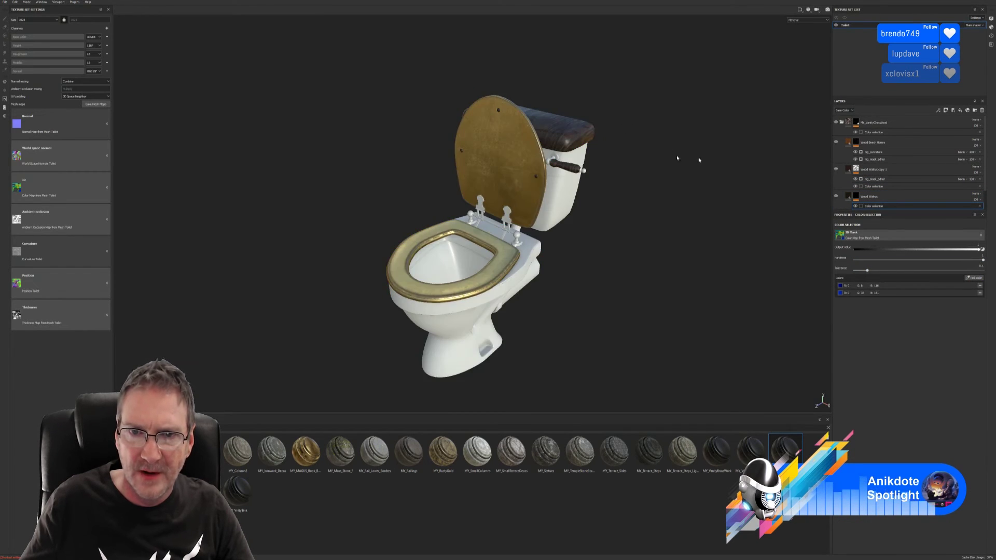
Step: Inspect the wood on the cistern lid and flush handle, toggling the base Wood Walnut layer to compare its effect
{"action": "left_click_drag", "start_coordinate": [629, 225], "coordinate": [566, 220], "text": "alt"}
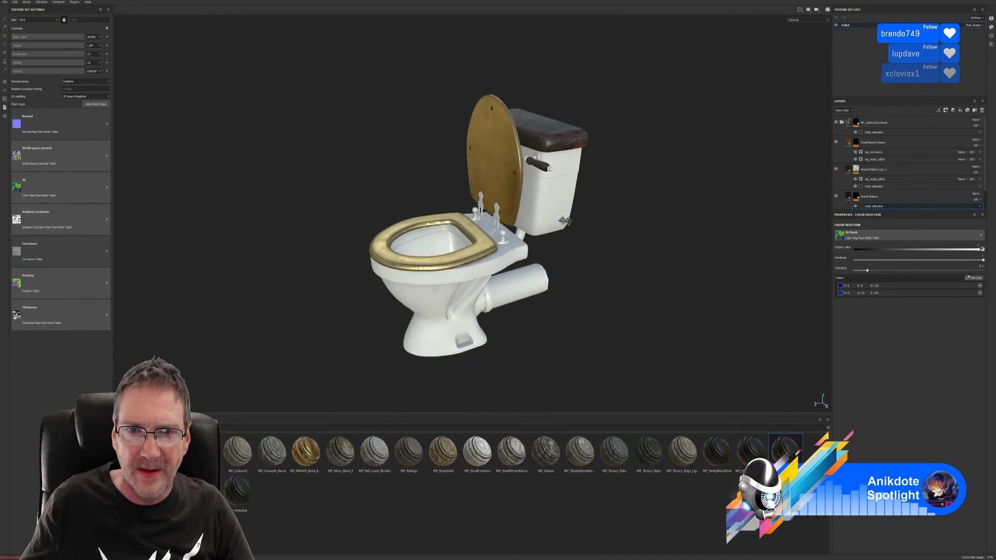
{"action": "right_click_drag", "start_coordinate": [565, 220], "coordinate": [674, 159], "text": "alt"}
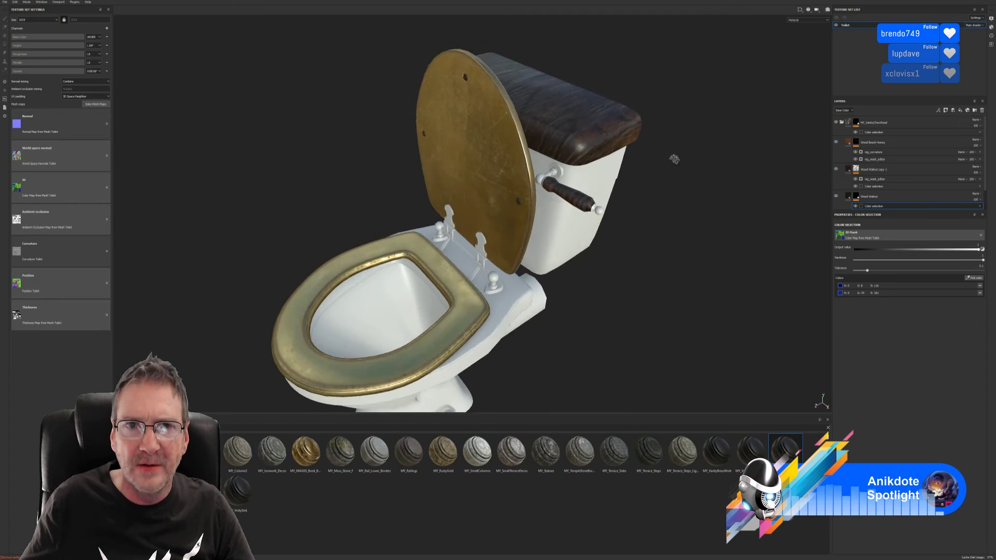
{"action": "left_click_drag", "start_coordinate": [675, 159], "coordinate": [727, 287], "text": "alt"}
{"action": "left_click_drag", "start_coordinate": [551, 291], "coordinate": [562, 255], "text": "alt"}
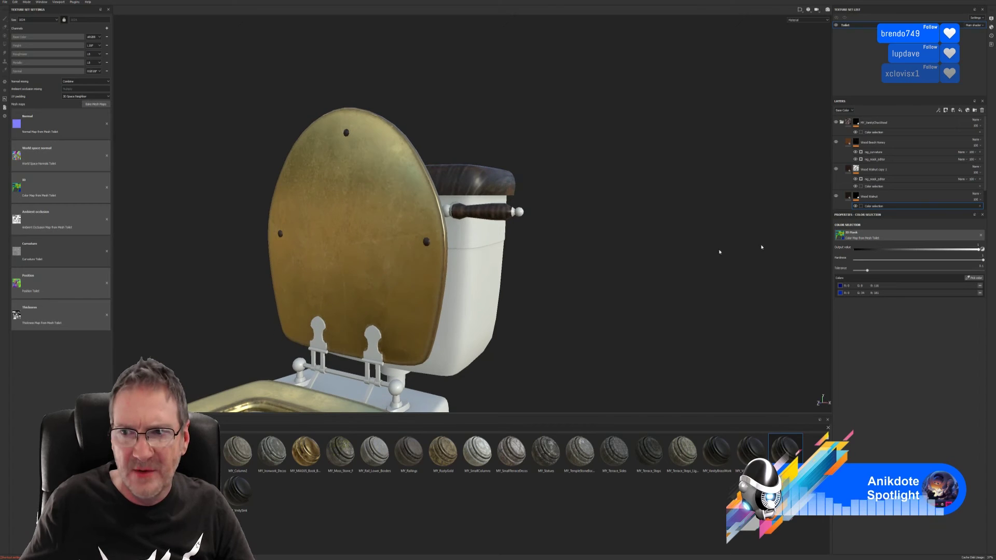
{"action": "left_click", "coordinate": [838, 196]}
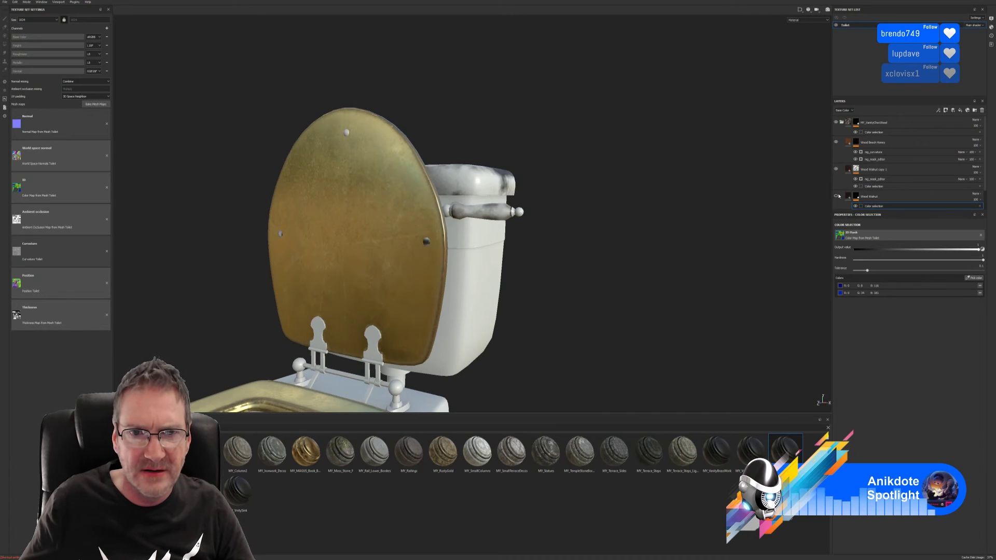
{"action": "left_click", "coordinate": [837, 196]}
Step: Select the base Wood Walnut fill, try and undo a horizontal UV scale change, and slightly lower its vertical UV scale
{"action": "left_click", "coordinate": [852, 198]}
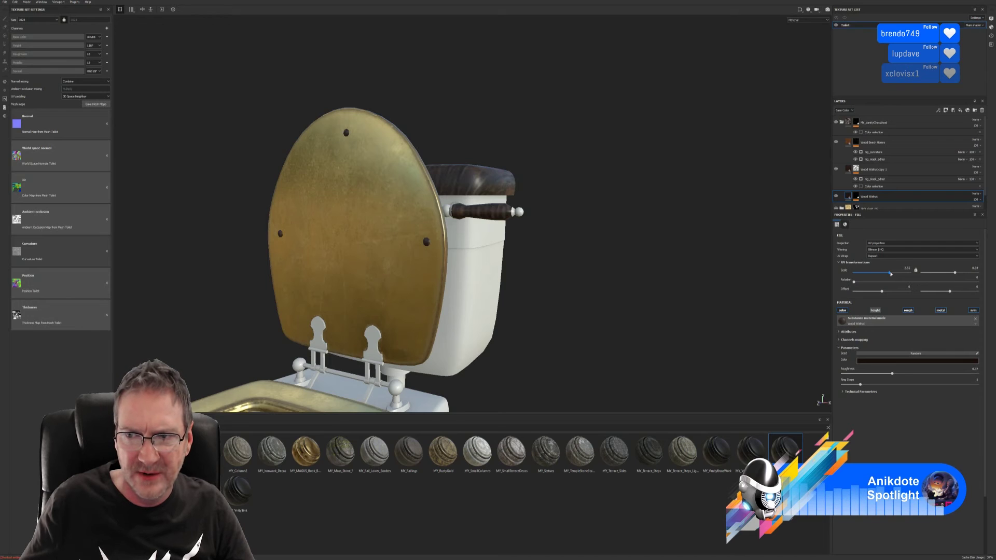
{"action": "left_click_drag", "start_coordinate": [891, 273], "coordinate": [889, 275]}
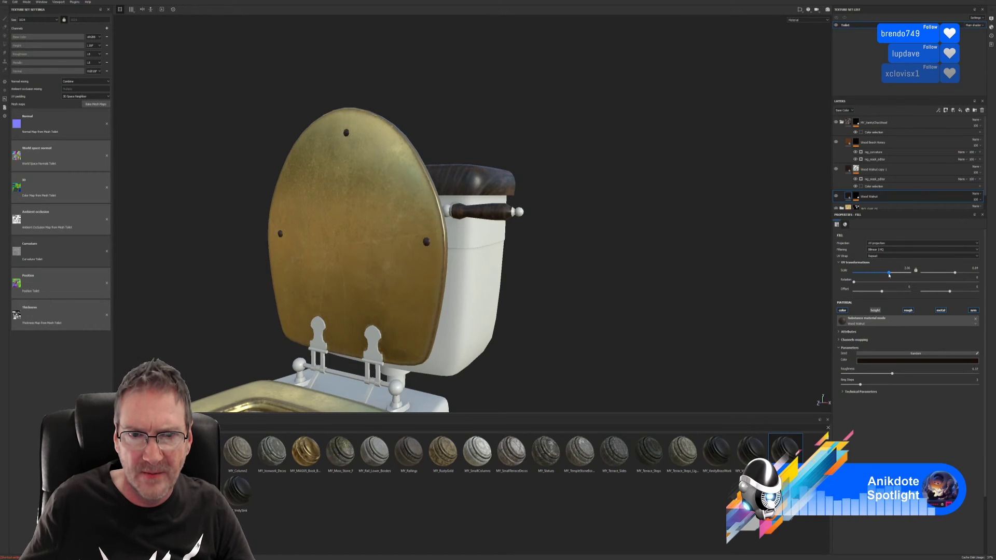
{"action": "key", "text": "ctrl+z"}
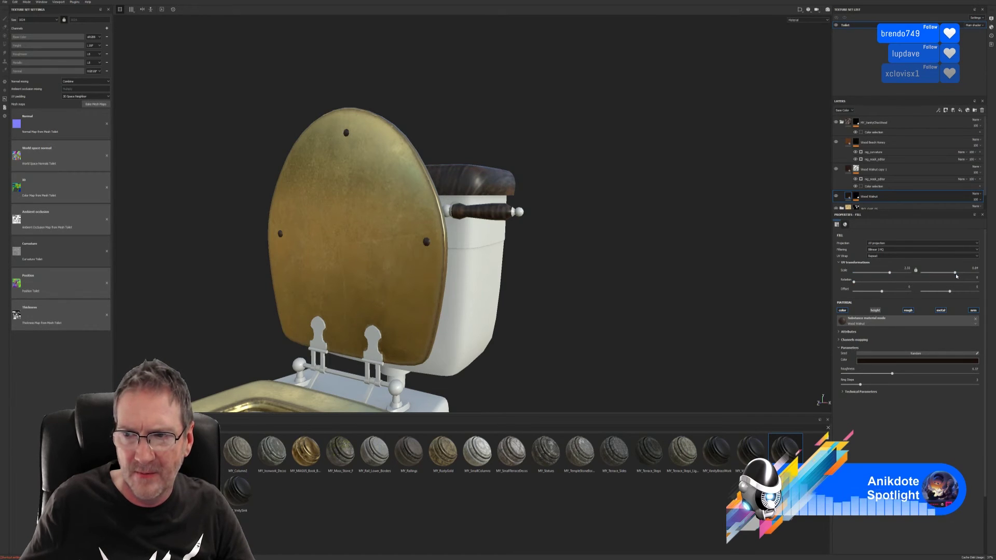
{"action": "left_click_drag", "start_coordinate": [956, 276], "coordinate": [954, 274]}
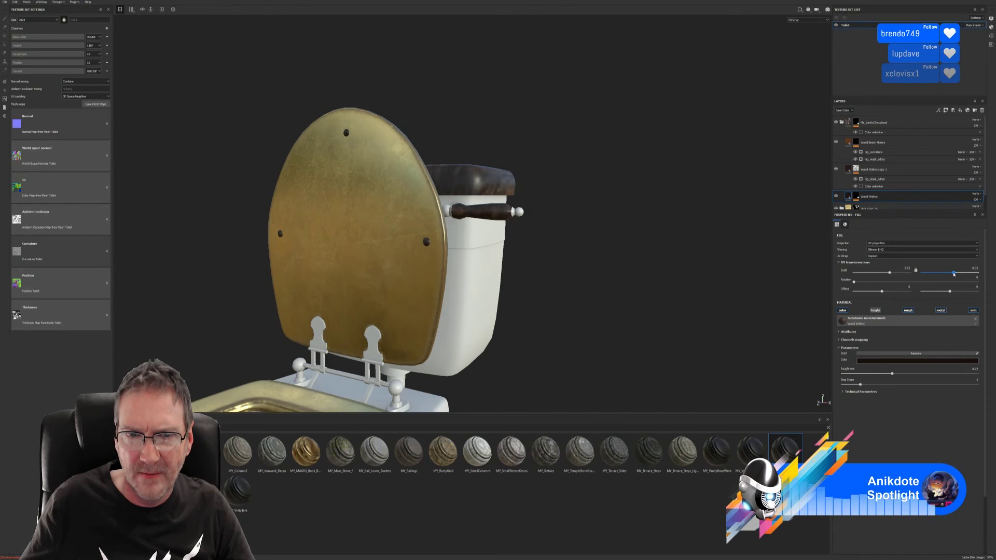
Step: Raise the horizontal UV scale of the base Wood Walnut fill and check the grain on the cistern lid and handle
{"action": "left_click_drag", "start_coordinate": [524, 275], "coordinate": [156, 290], "text": "alt"}
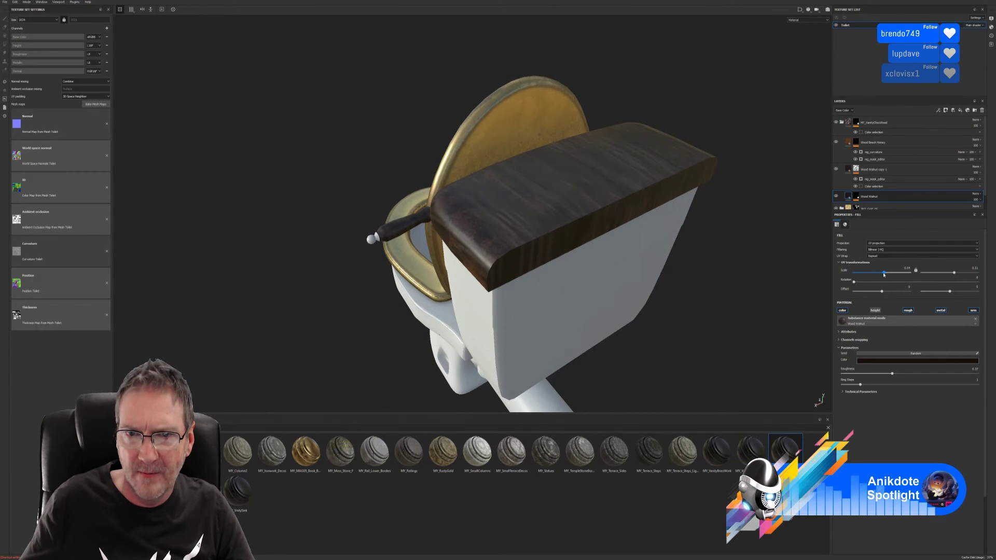
{"action": "left_click_drag", "start_coordinate": [890, 273], "coordinate": [895, 272]}
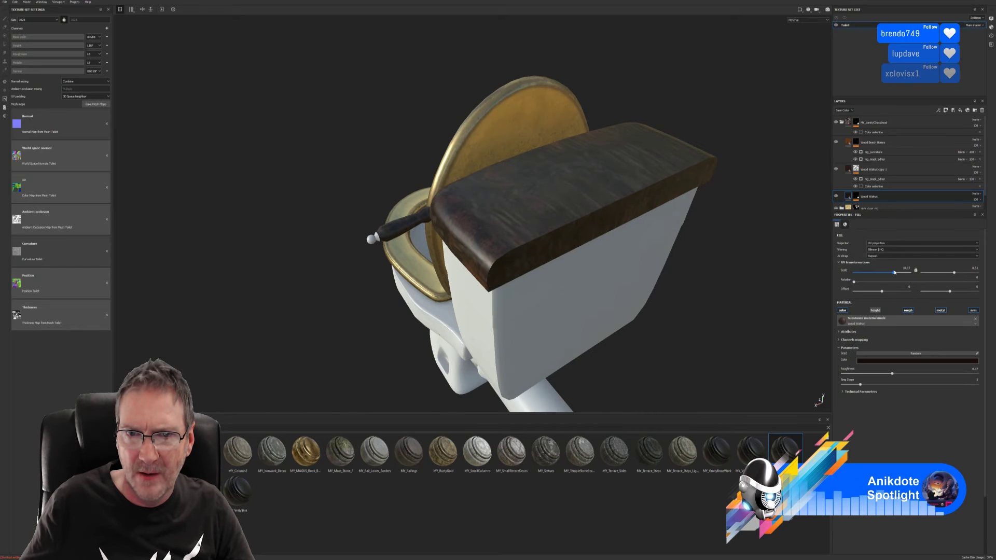
{"action": "scroll", "coordinate": [563, 192], "scroll_direction": "down", "scroll_amount": 6}
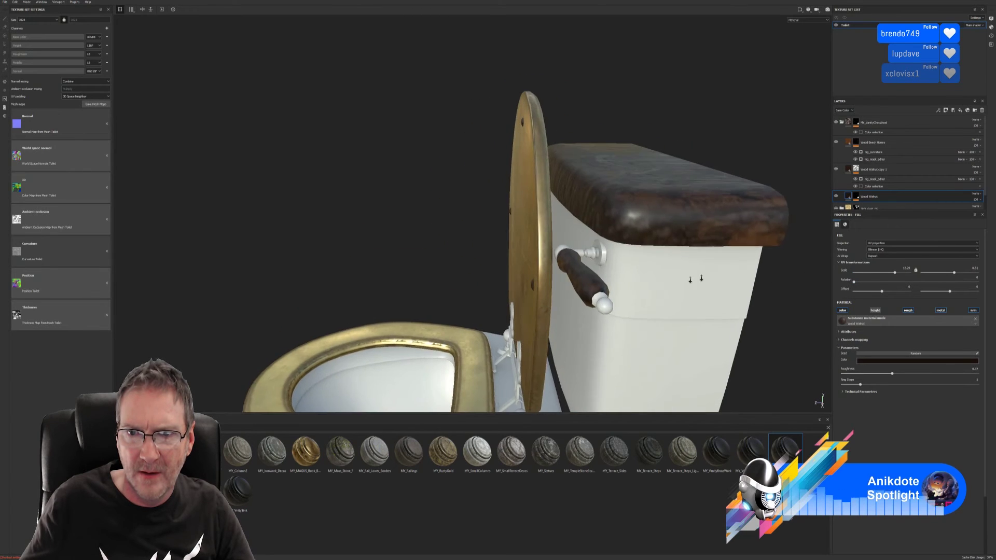
{"action": "left_click_drag", "start_coordinate": [564, 192], "coordinate": [726, 223], "text": "alt"}
{"action": "scroll", "coordinate": [750, 187], "scroll_direction": "up", "scroll_amount": 5}
{"action": "left_click_drag", "start_coordinate": [758, 160], "coordinate": [680, 196], "text": "alt"}
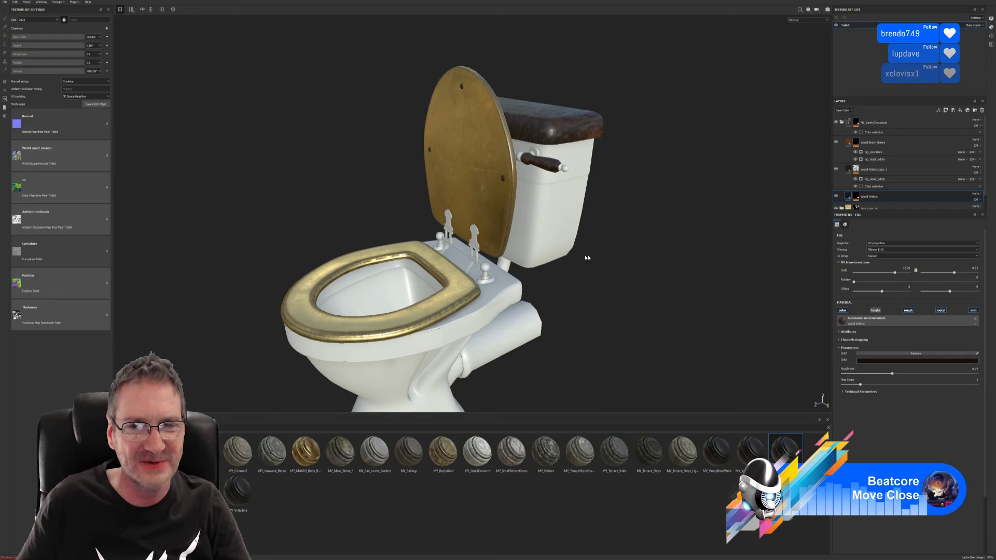
Step: Collapse the wood group, apply the dirty porcelain smart material to the toilet, and expand its new layer group
{"action": "left_click_drag", "start_coordinate": [588, 254], "coordinate": [519, 249], "text": "alt"}
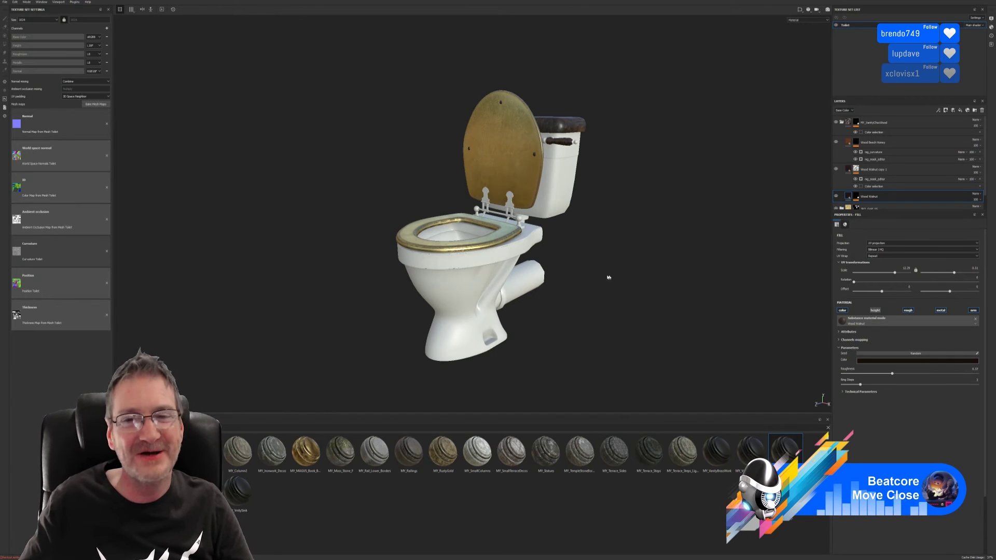
{"action": "mouse_move", "coordinate": [607, 278]}
{"action": "left_mouse_down", "text": "alt"}
{"action": "mouse_move", "coordinate": [636, 282]}
{"action": "mouse_move", "coordinate": [603, 283]}
{"action": "left_mouse_up", "text": "alt"}
{"action": "middle_click_drag", "start_coordinate": [589, 282], "coordinate": [576, 282], "text": "alt"}
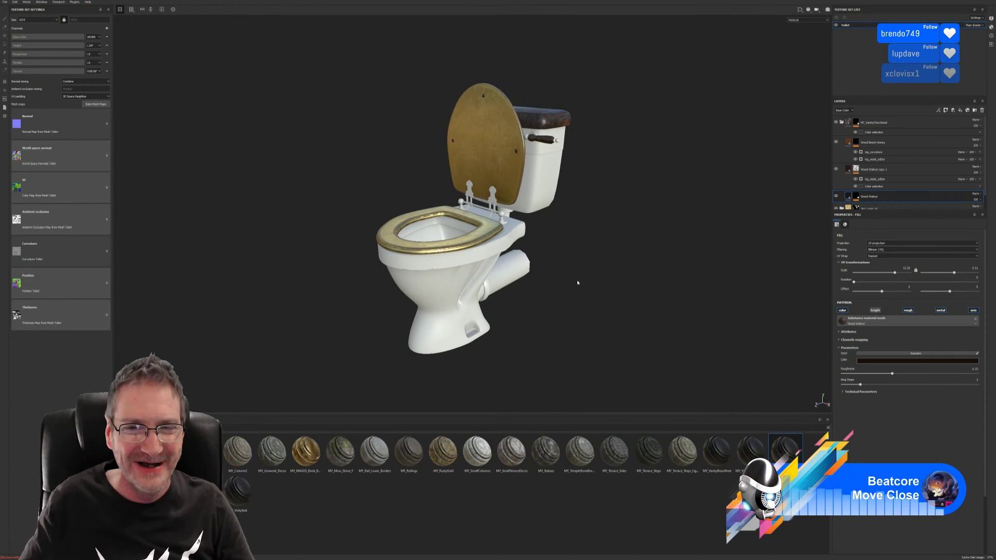
{"action": "left_click", "coordinate": [842, 122]}
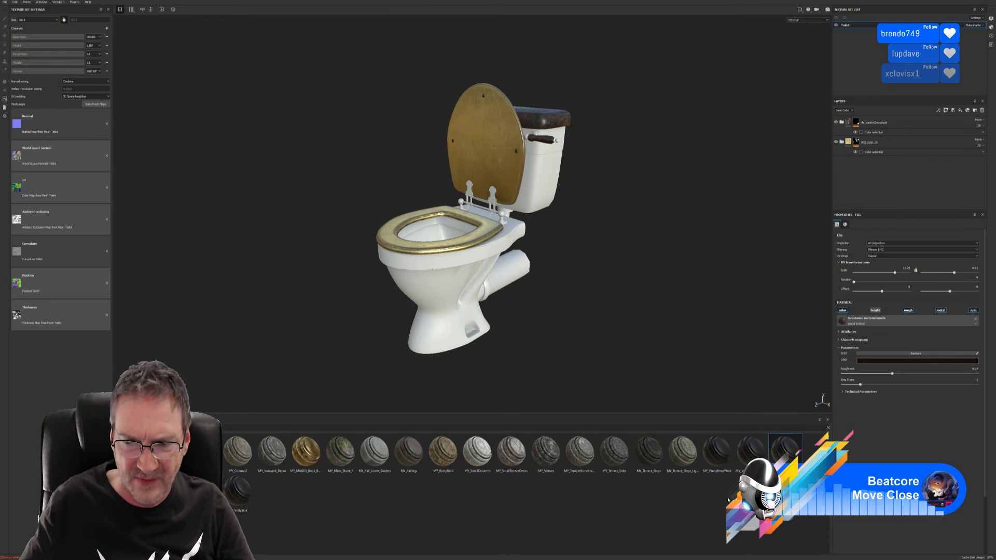
{"action": "left_click_drag", "start_coordinate": [240, 492], "coordinate": [454, 334]}
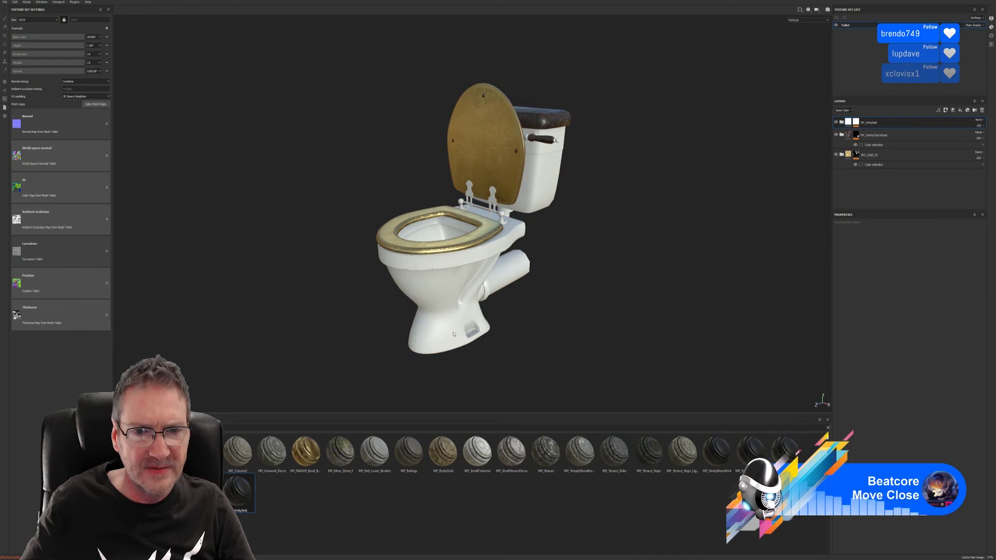
{"action": "left_click", "coordinate": [841, 123]}
{"action": "left_click_drag", "start_coordinate": [607, 220], "coordinate": [581, 232], "text": "alt"}
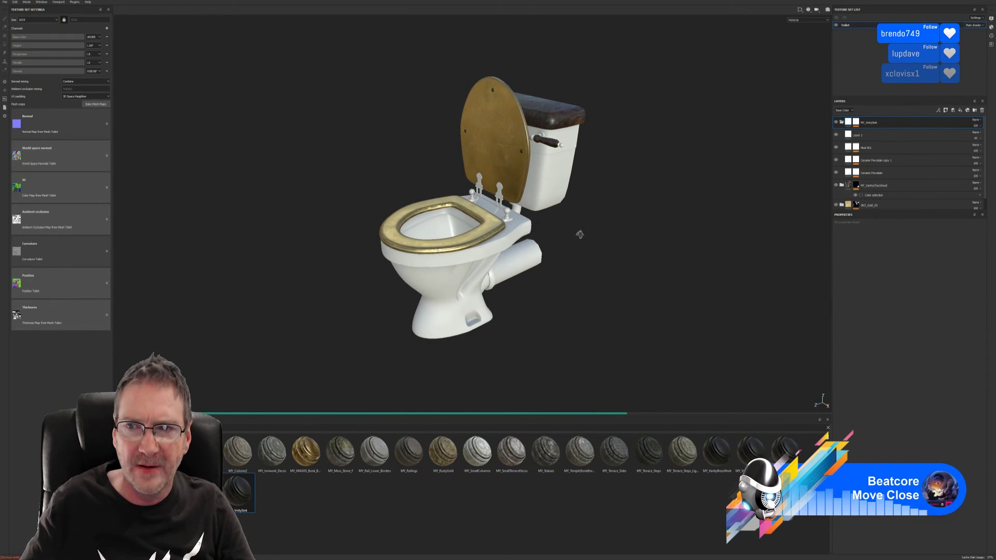
Step: Add the dark grey ID colour of the bowl and cistern to the color selection in the porcelain group's mask
{"action": "left_click", "coordinate": [856, 122]}
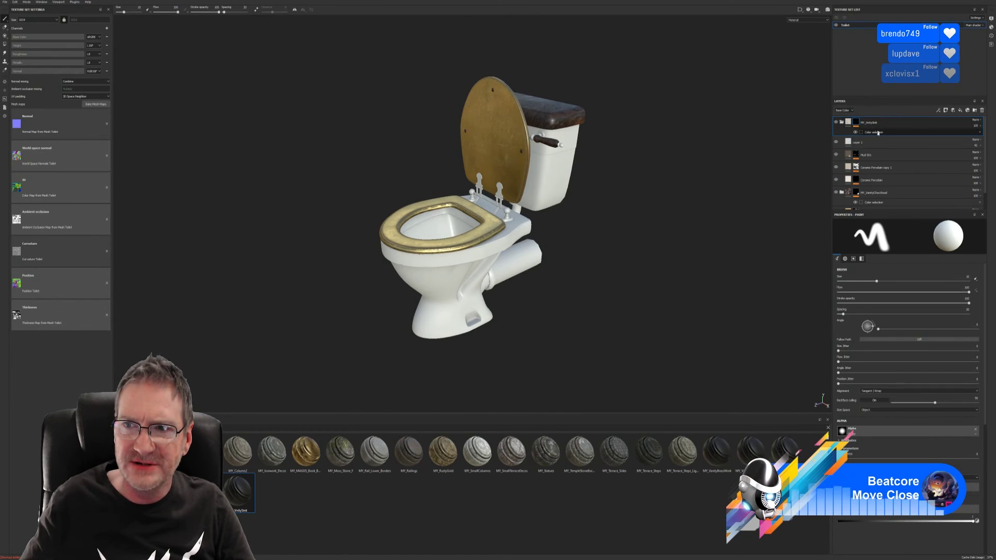
{"action": "left_click", "coordinate": [878, 132]}
{"action": "left_click", "coordinate": [975, 278]}
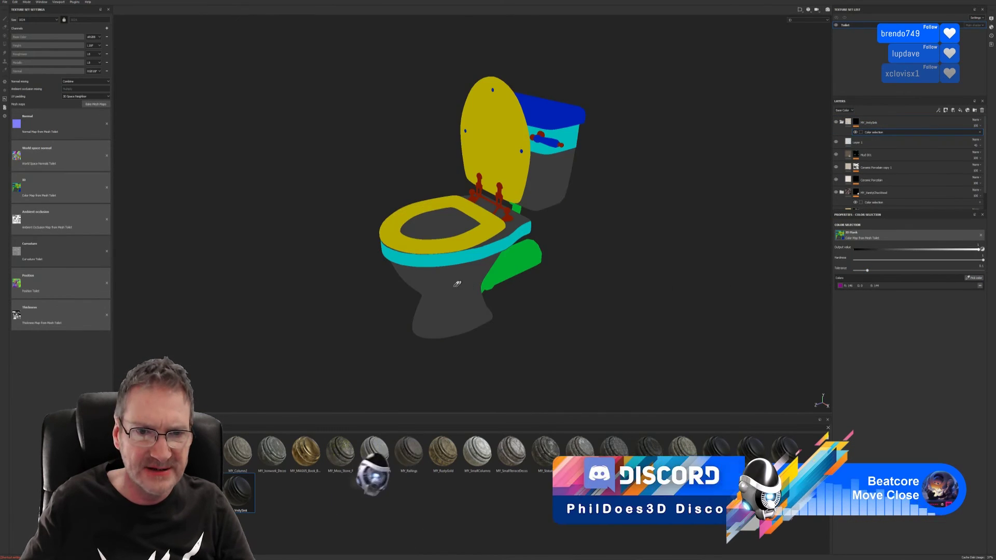
{"action": "left_click", "coordinate": [511, 290]}
{"action": "mouse_move", "coordinate": [581, 252]}
{"action": "left_mouse_down", "text": "alt"}
{"action": "mouse_move", "coordinate": [656, 220]}
{"action": "mouse_move", "coordinate": [498, 278]}
{"action": "mouse_move", "coordinate": [591, 260]}
{"action": "left_mouse_up", "text": "alt"}
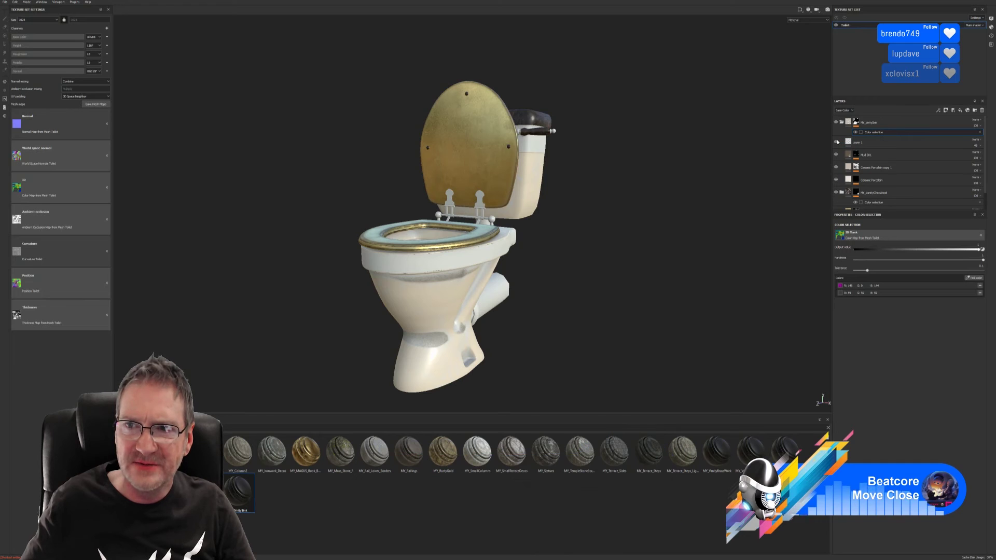
Step: Delete Layer 1 from the porcelain group and show the mask effects of the mud layer
{"action": "left_click", "coordinate": [882, 143]}
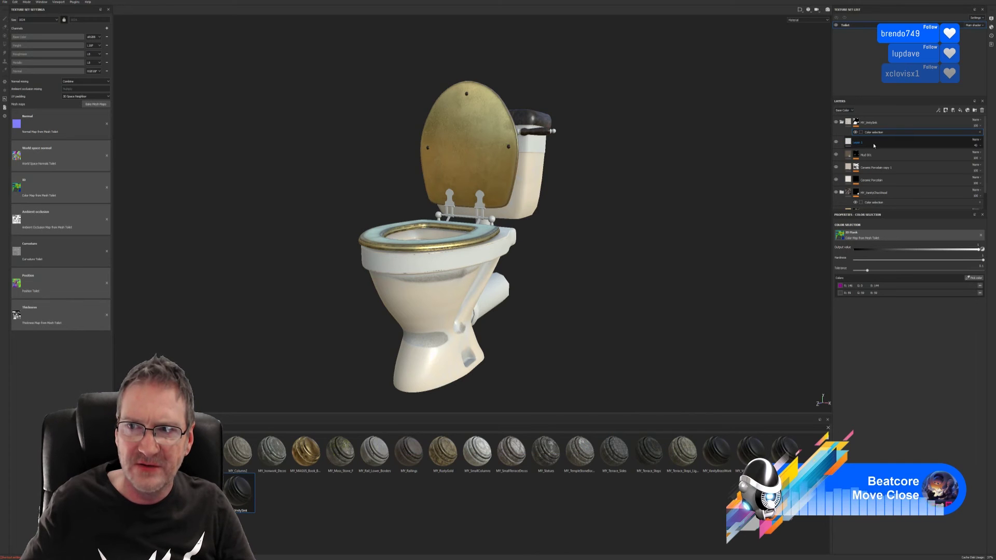
{"action": "key", "text": "Delete"}
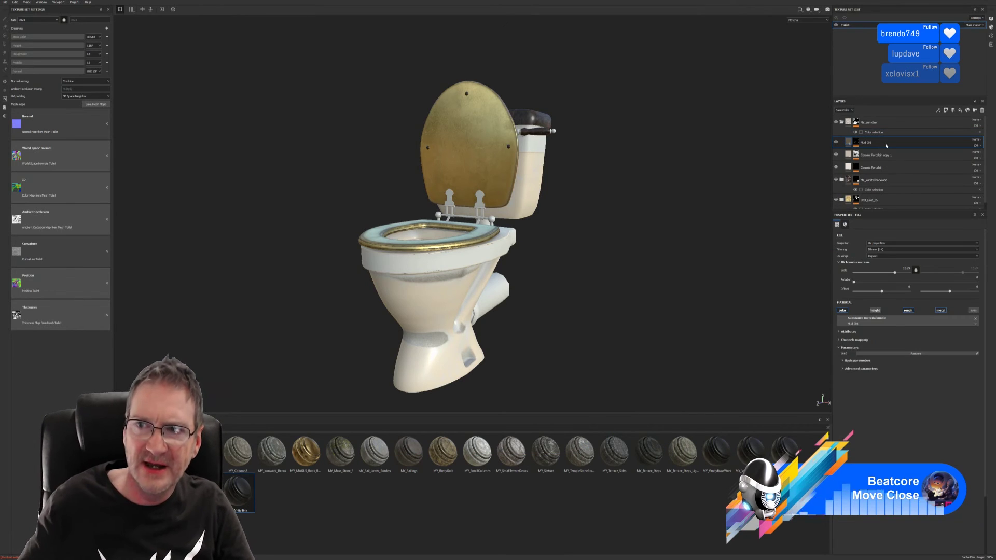
{"action": "left_click", "coordinate": [851, 145]}
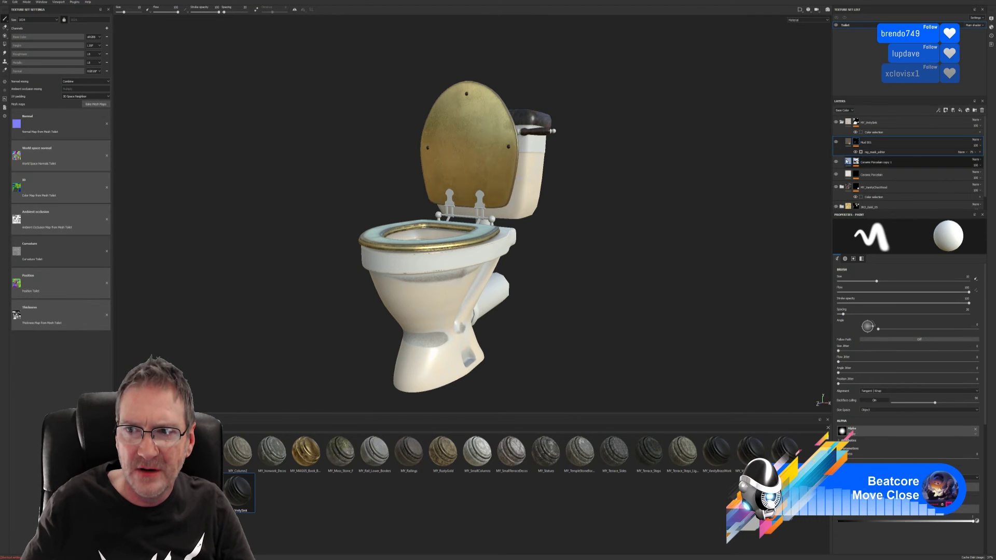
Step: Add the bowl's dark grey ID colour to the color selection in the Ceramic Porcelain copy 1 layer's mask
{"action": "left_click", "coordinate": [856, 162]}
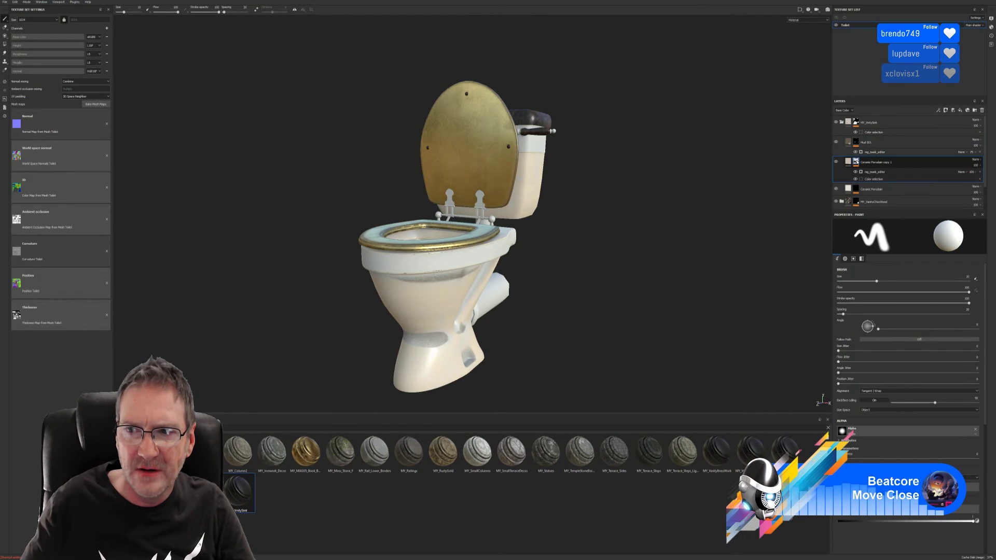
{"action": "left_click", "coordinate": [882, 180]}
{"action": "left_click", "coordinate": [453, 312]}
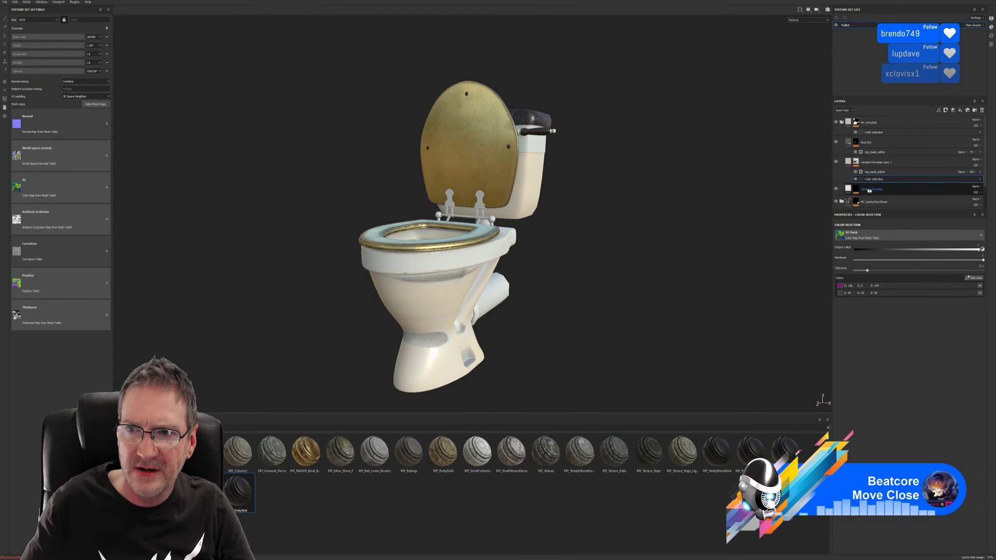
Step: Add the bowl's dark grey ID colour to the color selection in the base Ceramic Porcelain layer's mask
{"action": "scroll", "coordinate": [873, 192], "scroll_direction": "down", "scroll_amount": 2}
{"action": "left_click_drag", "start_coordinate": [874, 151], "coordinate": [885, 169], "text": "ctrl"}
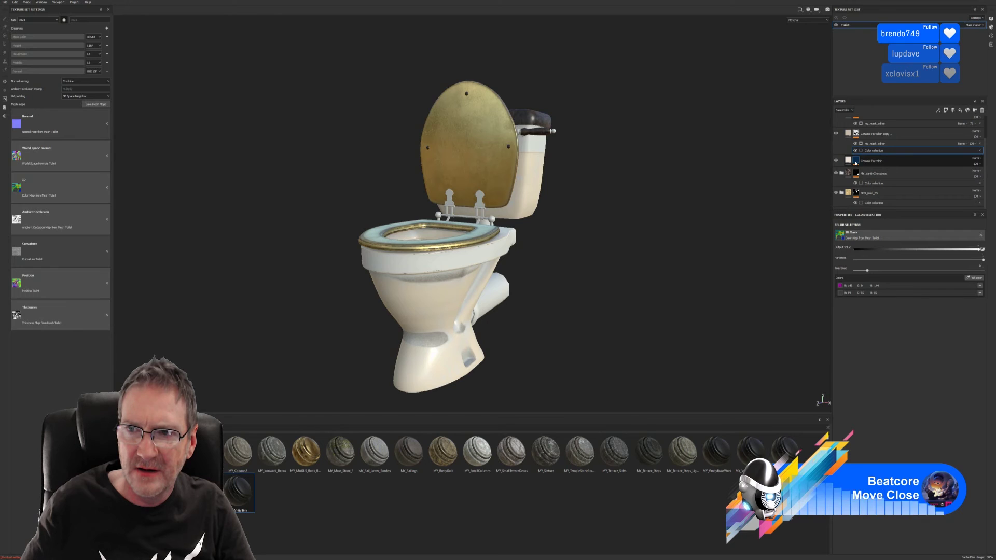
{"action": "left_click", "coordinate": [885, 170]}
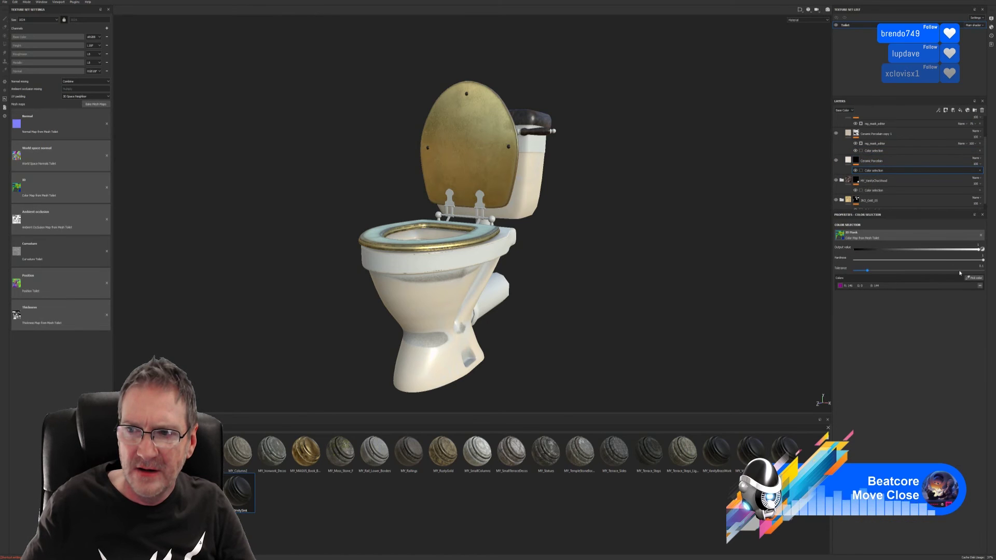
{"action": "left_click", "coordinate": [974, 278]}
{"action": "left_click", "coordinate": [418, 292]}
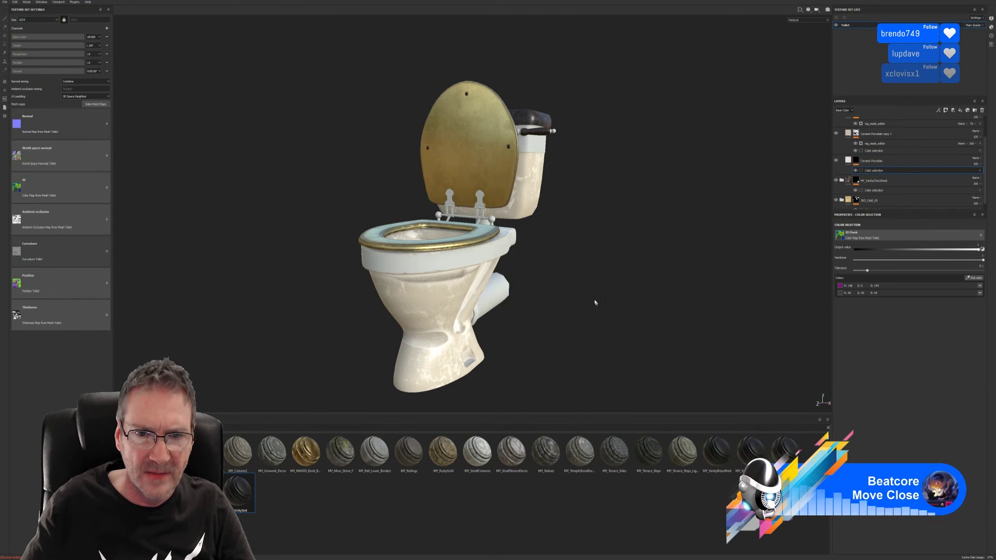
{"action": "left_click_drag", "start_coordinate": [517, 325], "coordinate": [534, 291], "text": "alt"}
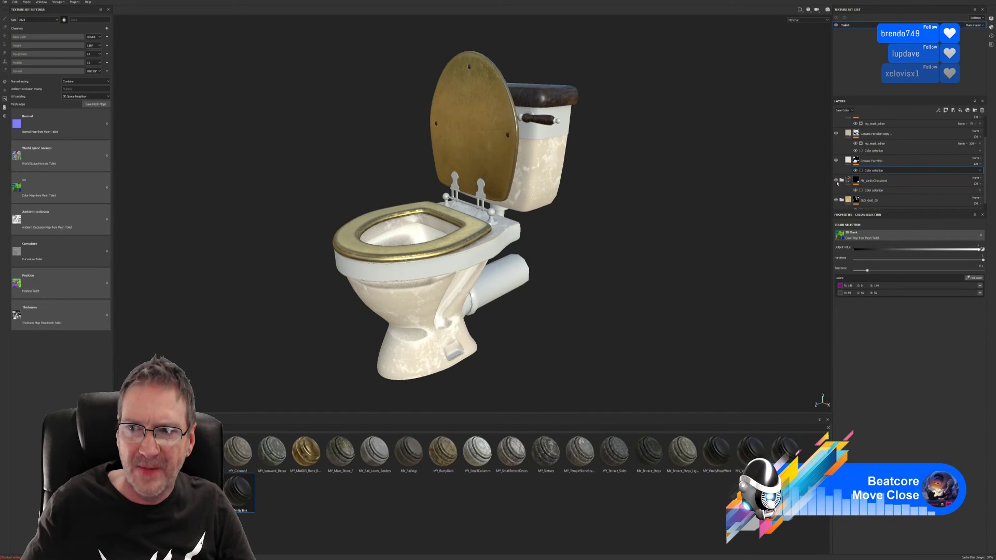
Step: Examine what the base Ceramic Porcelain layer and the wood group contribute by toggling their visibility and checking their masks
{"action": "scroll", "coordinate": [862, 187], "scroll_direction": "down", "scroll_amount": 1}
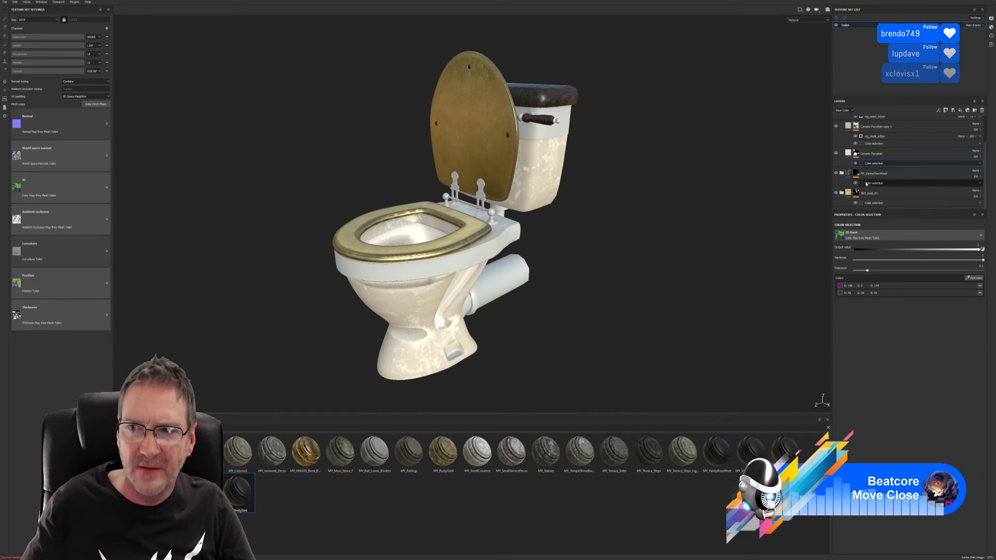
{"action": "left_click", "coordinate": [836, 154]}
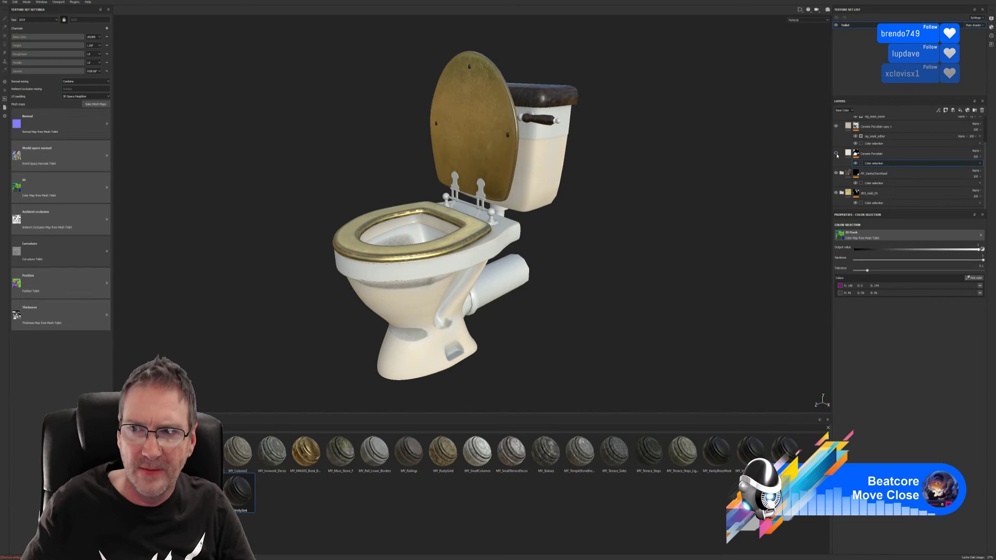
{"action": "left_click", "coordinate": [836, 154]}
{"action": "left_click", "coordinate": [872, 154]}
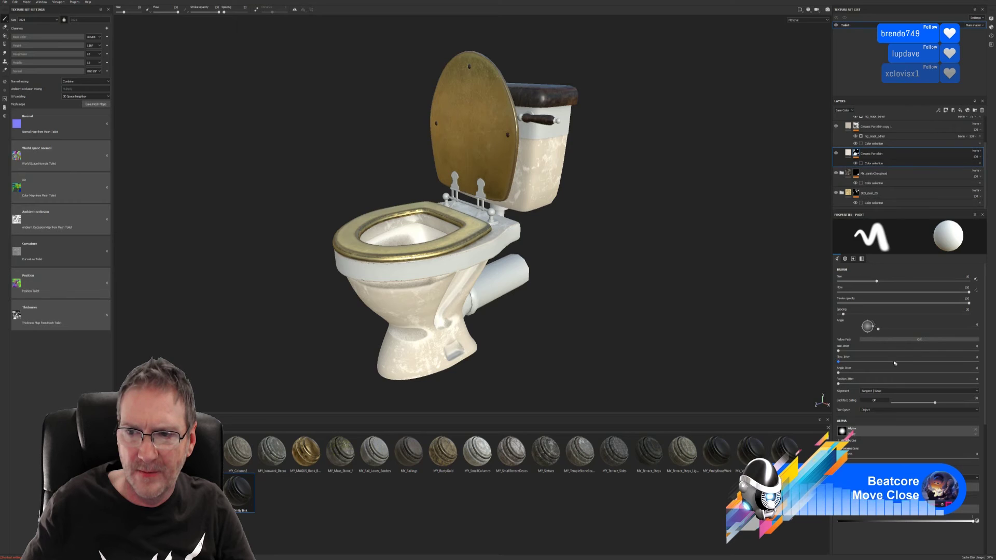
{"action": "left_click", "coordinate": [857, 176]}
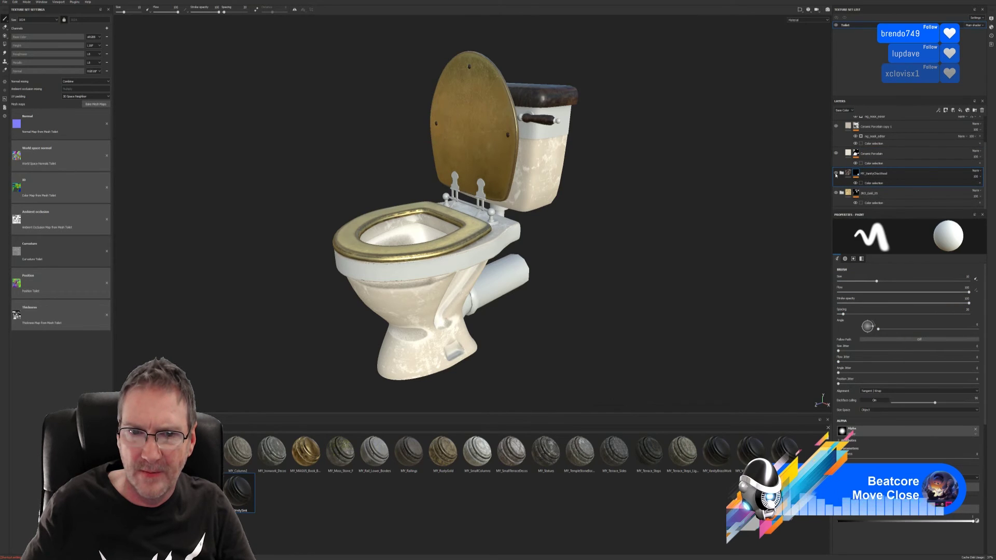
{"action": "left_click", "coordinate": [836, 173]}
{"action": "left_click", "coordinate": [836, 173]}
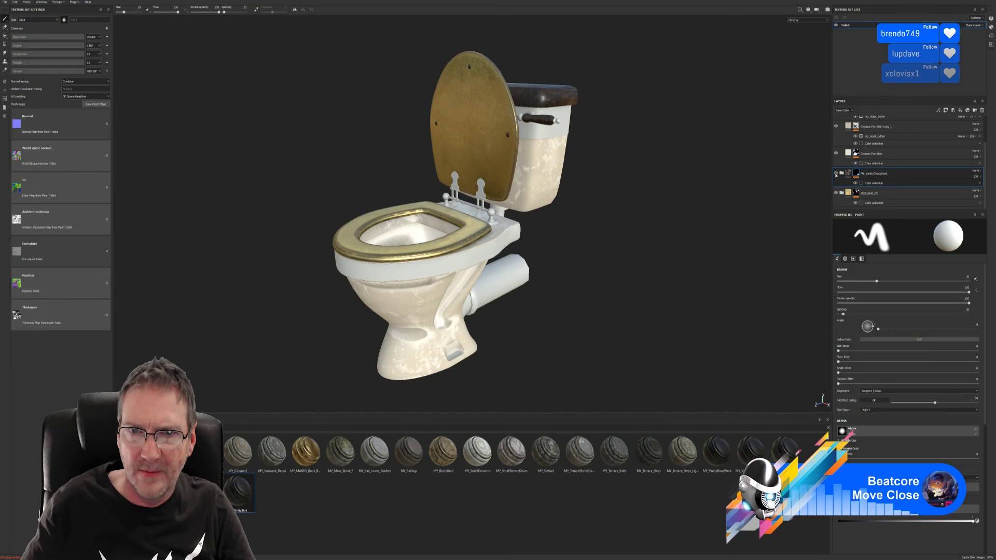
{"action": "scroll", "coordinate": [856, 176], "scroll_direction": "up", "scroll_amount": 1}
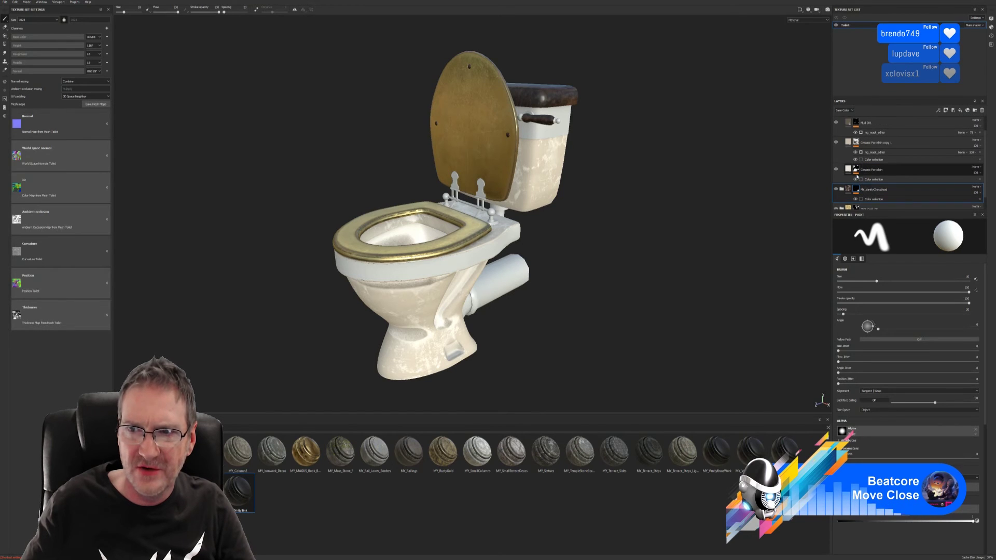
{"action": "left_click", "coordinate": [836, 170]}
{"action": "left_click", "coordinate": [836, 170]}
{"action": "left_click", "coordinate": [850, 171]}
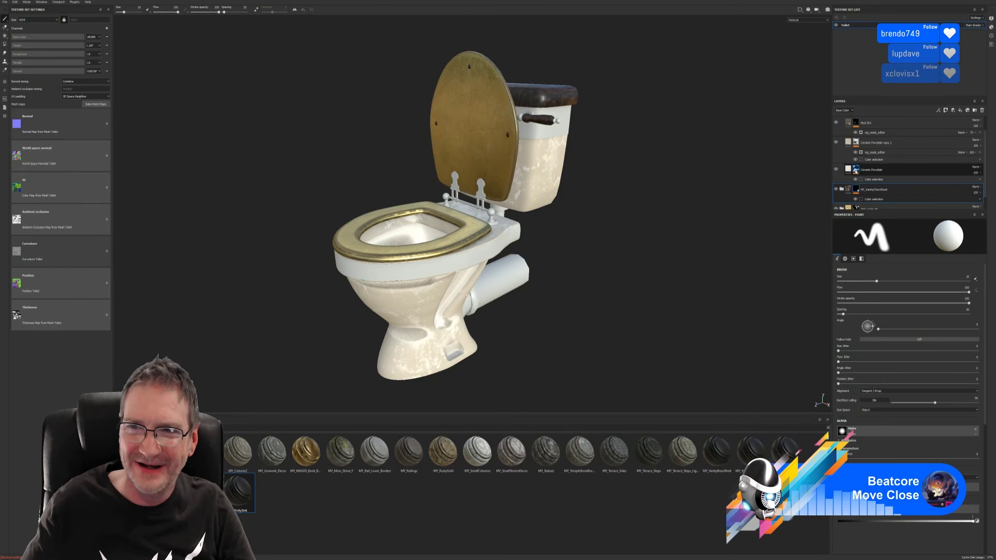
{"action": "left_click", "coordinate": [867, 171]}
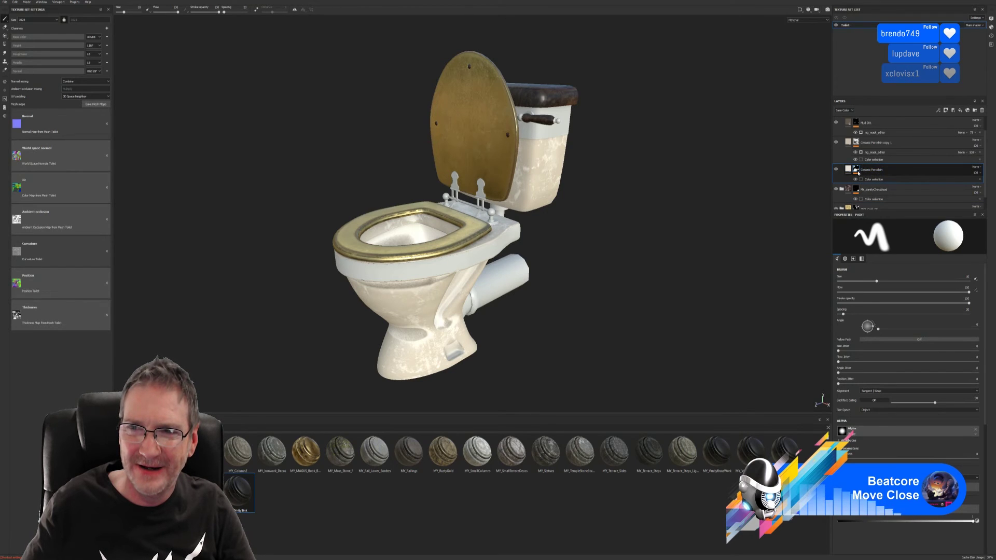
{"action": "left_click", "coordinate": [872, 180]}
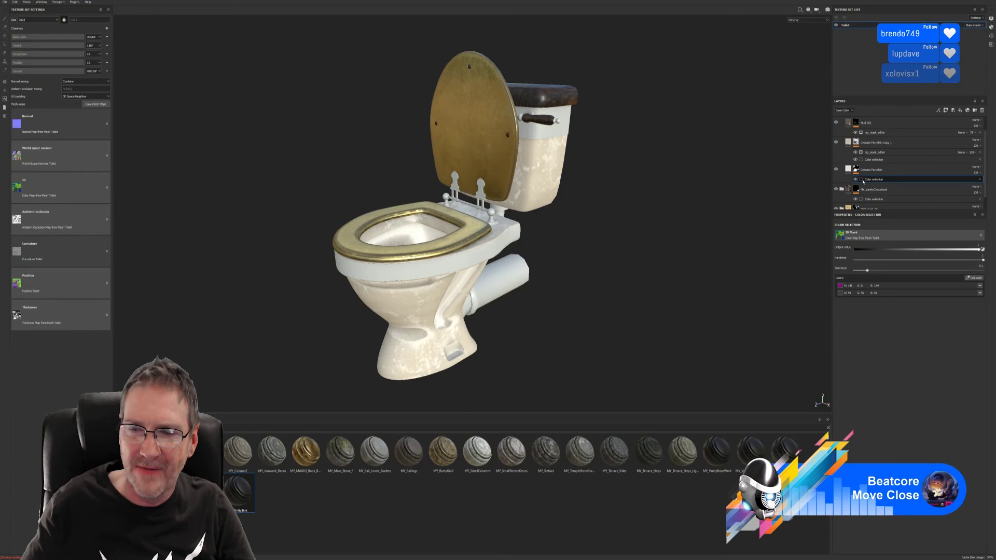
{"action": "left_click", "coordinate": [859, 170]}
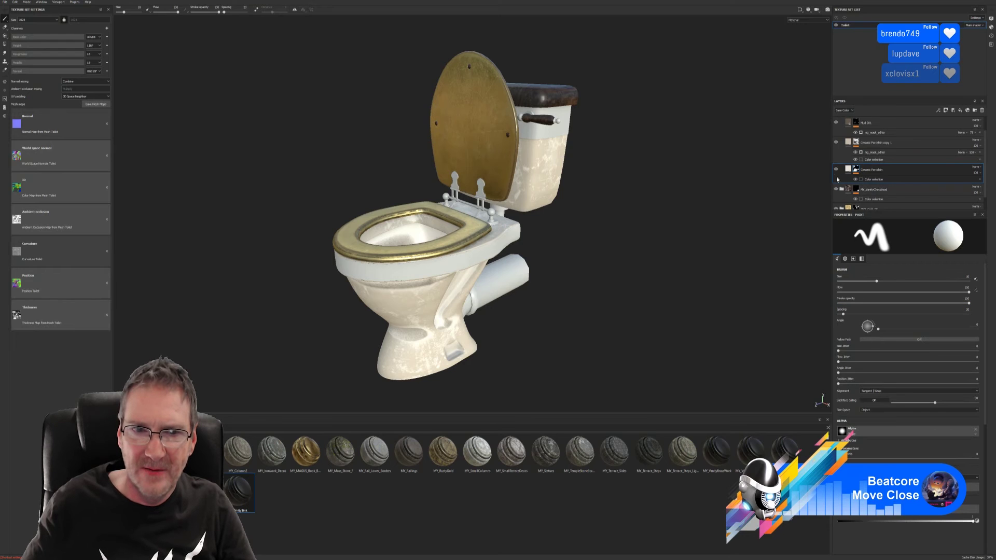
Step: Greatly lower the opacity of the base Ceramic Porcelain layer to soften its blotches on the bowl and cistern
{"action": "left_click_drag", "start_coordinate": [529, 344], "coordinate": [552, 346], "text": "alt"}
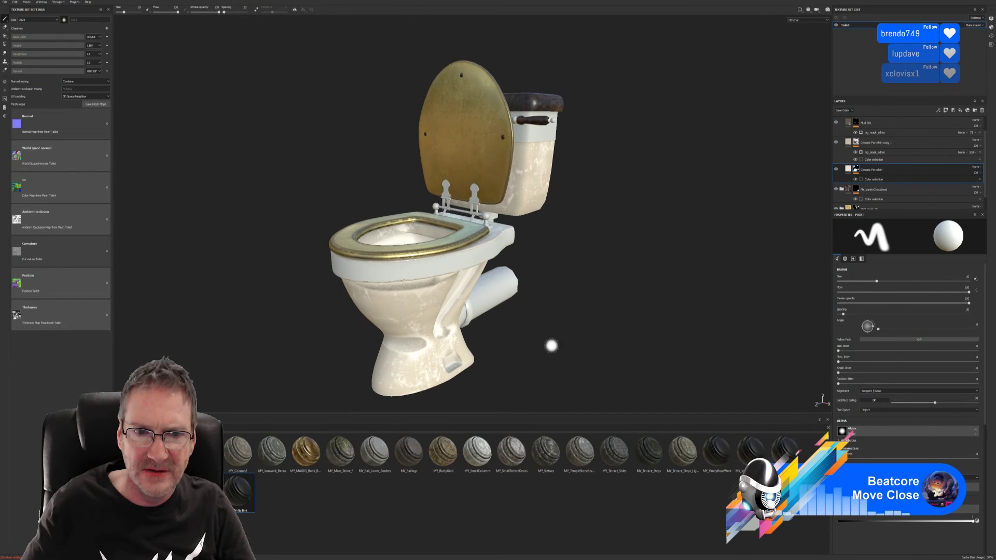
{"action": "left_click", "coordinate": [979, 174]}
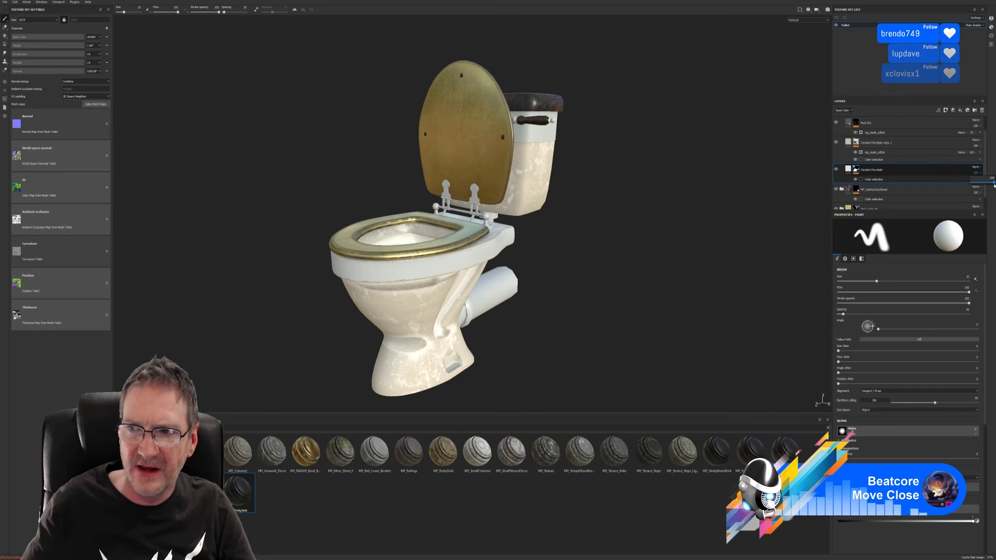
{"action": "mouse_move", "coordinate": [994, 184]}
{"action": "left_mouse_down"}
{"action": "mouse_move", "coordinate": [969, 184]}
{"action": "mouse_move", "coordinate": [979, 184]}
{"action": "left_mouse_up"}
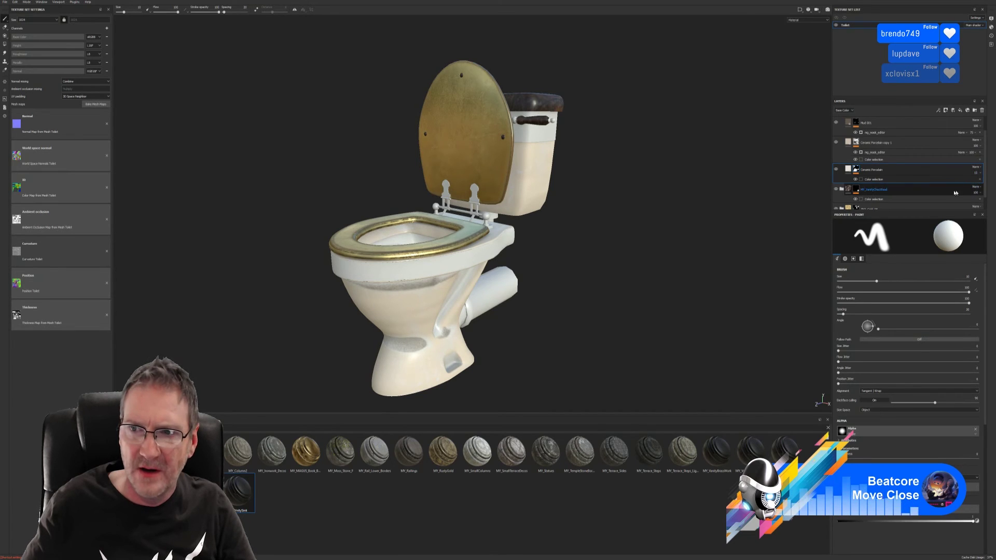
Step: Reduce the Global Balance of the mask editor generator on the Ceramic Porcelain copy 1 layer
{"action": "left_click", "coordinate": [849, 171]}
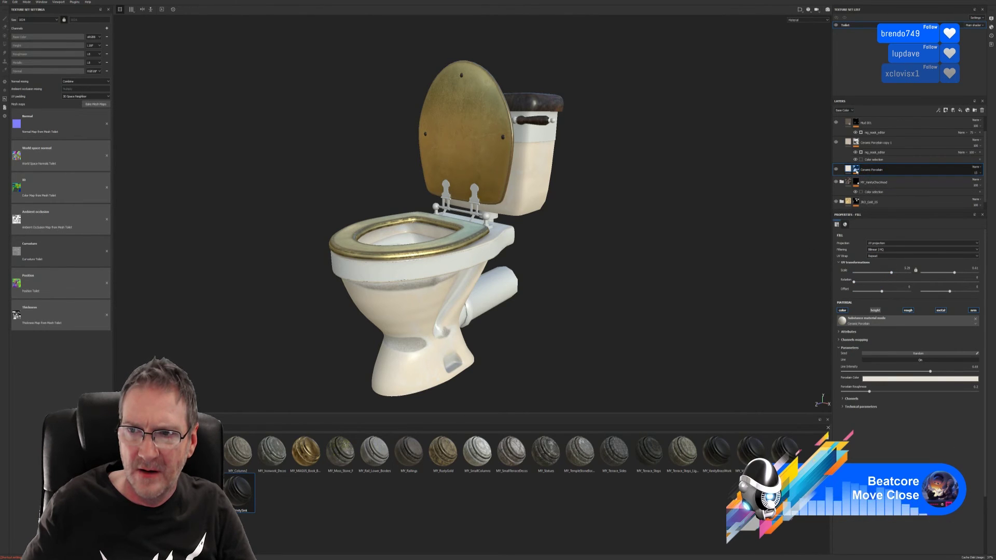
{"action": "left_click", "coordinate": [857, 170]}
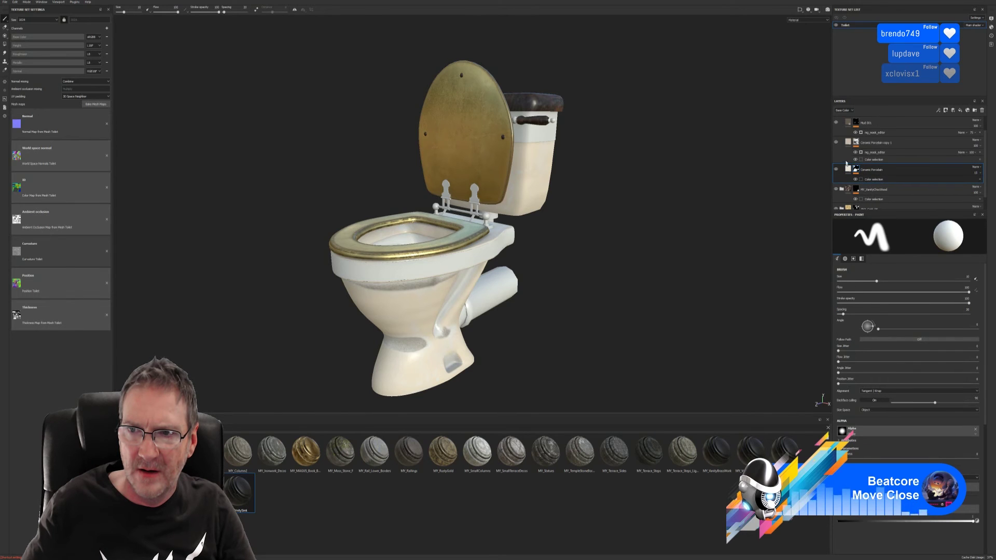
{"action": "left_click", "coordinate": [885, 146]}
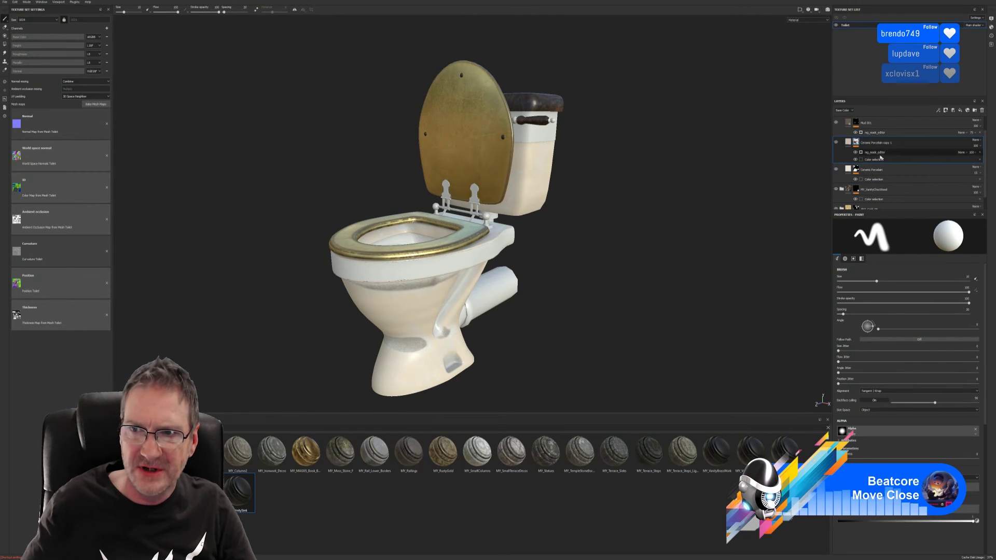
{"action": "left_click", "coordinate": [867, 152]}
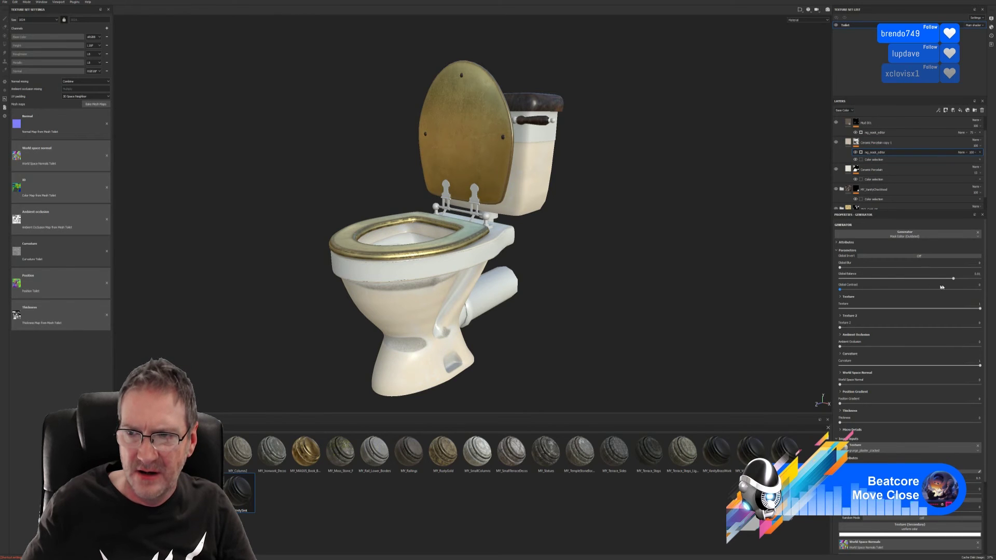
{"action": "mouse_move", "coordinate": [954, 283]}
{"action": "left_mouse_down"}
{"action": "mouse_move", "coordinate": [888, 285]}
{"action": "mouse_move", "coordinate": [926, 286]}
{"action": "mouse_move", "coordinate": [913, 288]}
{"action": "left_mouse_up"}
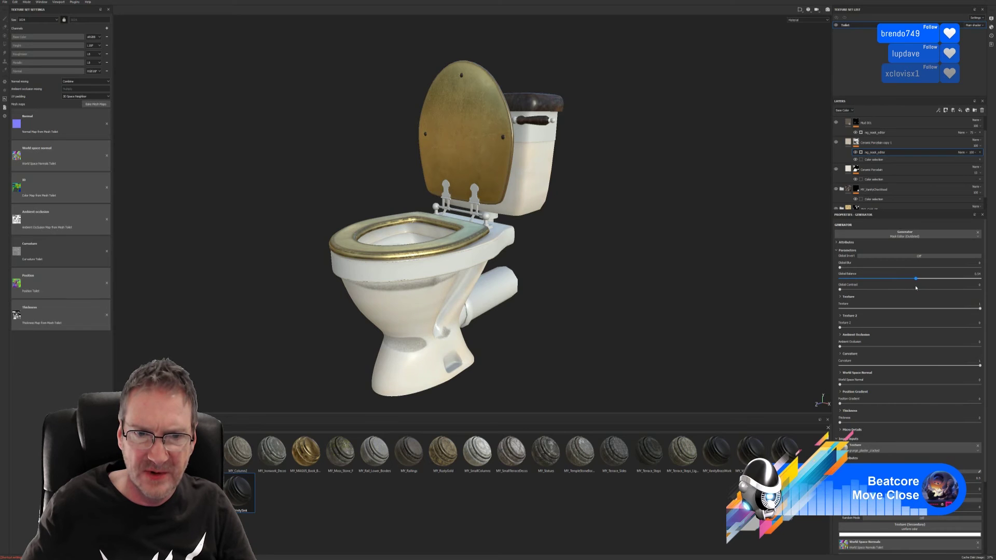
Step: Lower the Global Balance further to about 0.39 in the Ceramic Porcelain copy 1 layer's mask editor
{"action": "scroll", "coordinate": [574, 189], "scroll_direction": "up", "scroll_amount": 3}
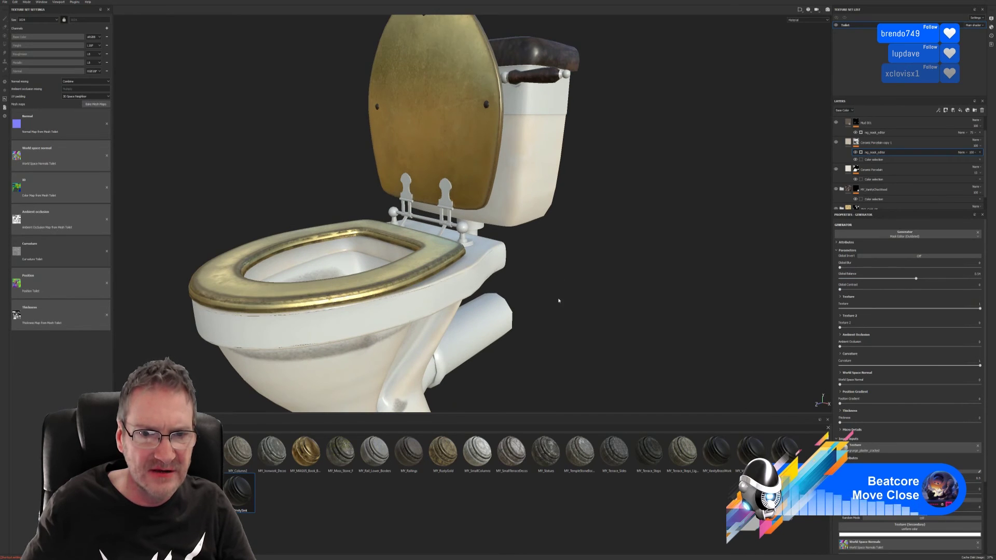
{"action": "left_click_drag", "start_coordinate": [559, 301], "coordinate": [585, 185], "text": "alt"}
{"action": "scroll", "coordinate": [585, 185], "scroll_direction": "up", "scroll_amount": 4}
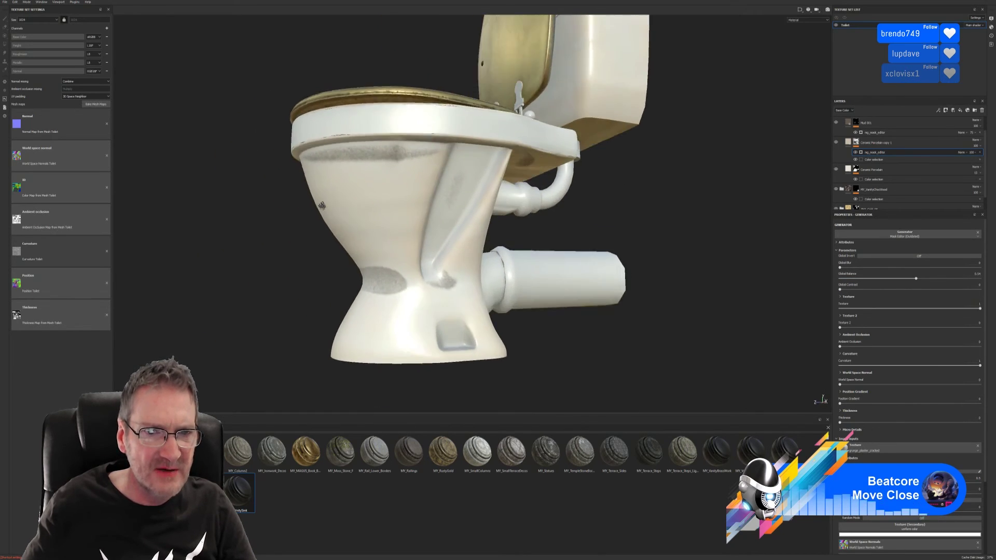
{"action": "left_click_drag", "start_coordinate": [321, 206], "coordinate": [433, 209], "text": "alt"}
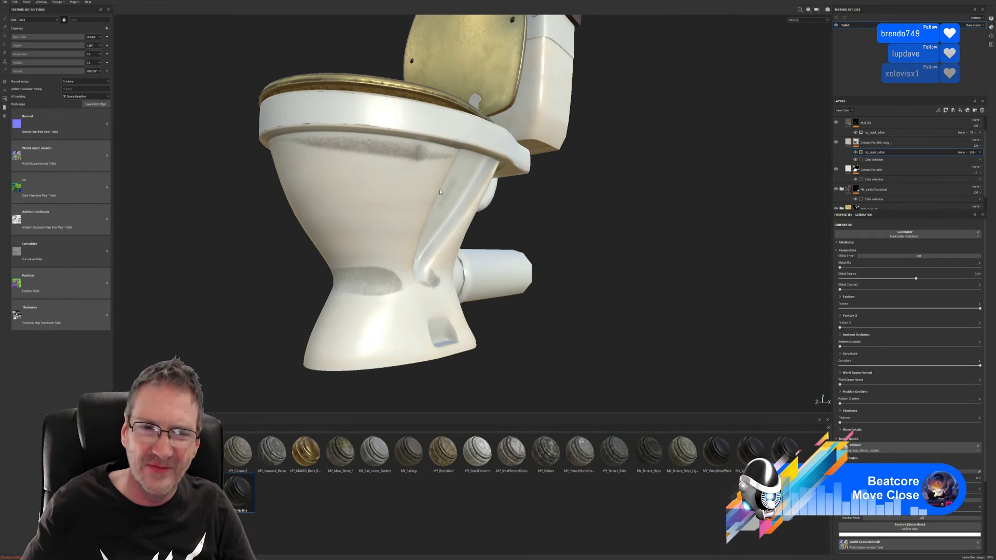
{"action": "mouse_move", "coordinate": [916, 279]}
{"action": "left_mouse_down"}
{"action": "mouse_move", "coordinate": [876, 279]}
{"action": "mouse_move", "coordinate": [895, 283]}
{"action": "left_mouse_up"}
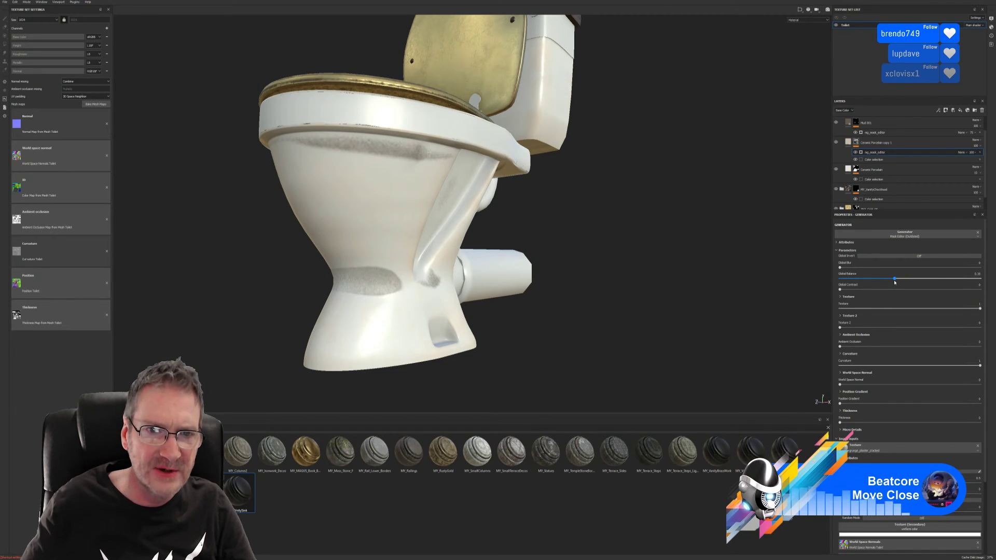
Step: Set Global Balance to 0.1 and Texture 2 to about 0.36 in the Mud 001 layer's mask editor
{"action": "left_click_drag", "start_coordinate": [557, 247], "coordinate": [582, 218], "text": "alt"}
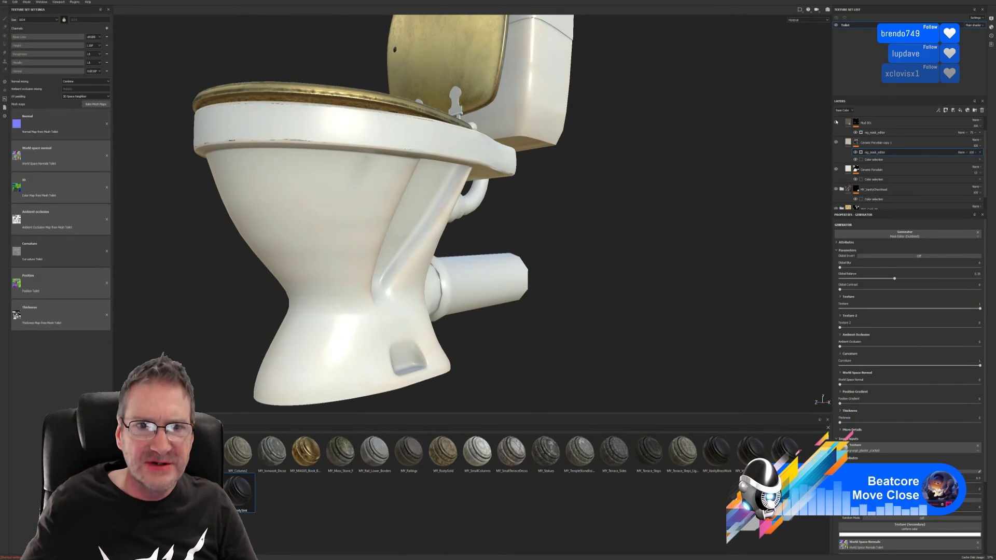
{"action": "left_click", "coordinate": [845, 123]}
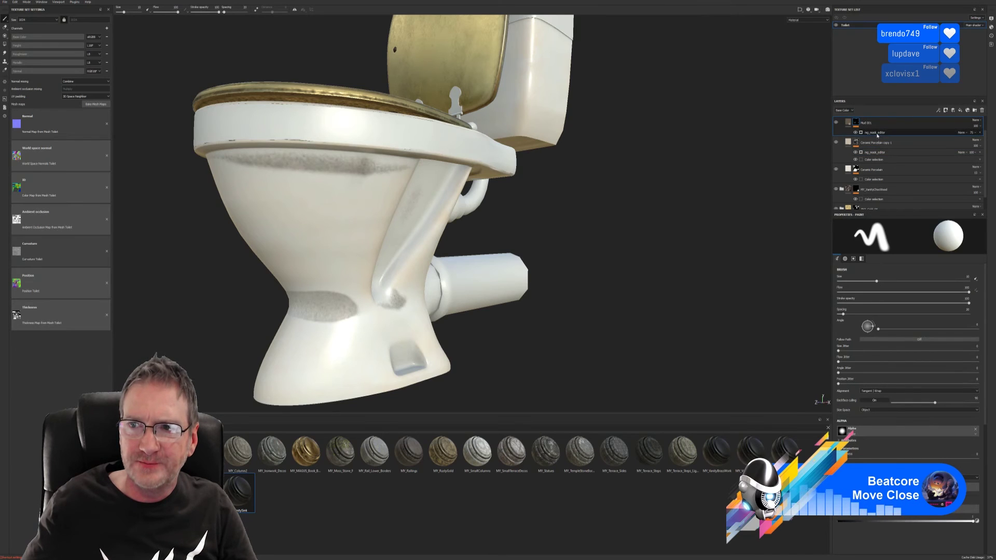
{"action": "left_click", "coordinate": [877, 133]}
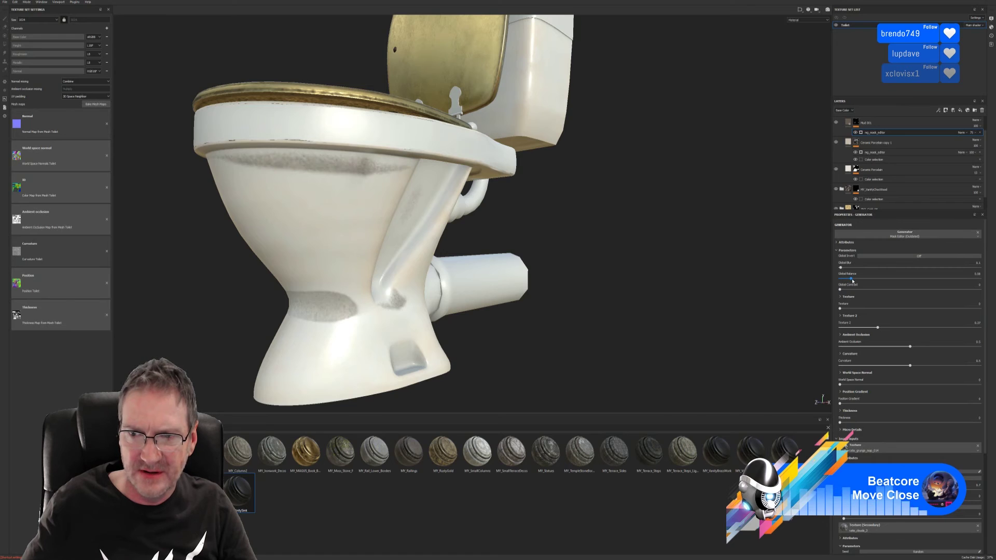
{"action": "mouse_move", "coordinate": [851, 279]}
{"action": "left_mouse_down"}
{"action": "mouse_move", "coordinate": [881, 278]}
{"action": "mouse_move", "coordinate": [855, 279]}
{"action": "left_mouse_up"}
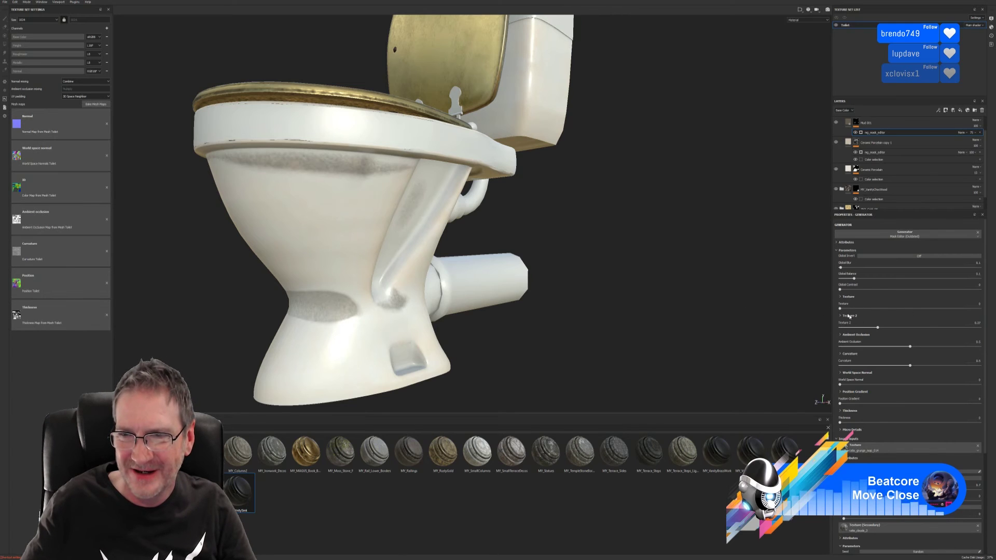
{"action": "mouse_move", "coordinate": [887, 334]}
{"action": "left_mouse_down"}
{"action": "mouse_move", "coordinate": [843, 331]}
{"action": "mouse_move", "coordinate": [928, 331]}
{"action": "mouse_move", "coordinate": [890, 331]}
{"action": "left_mouse_up"}
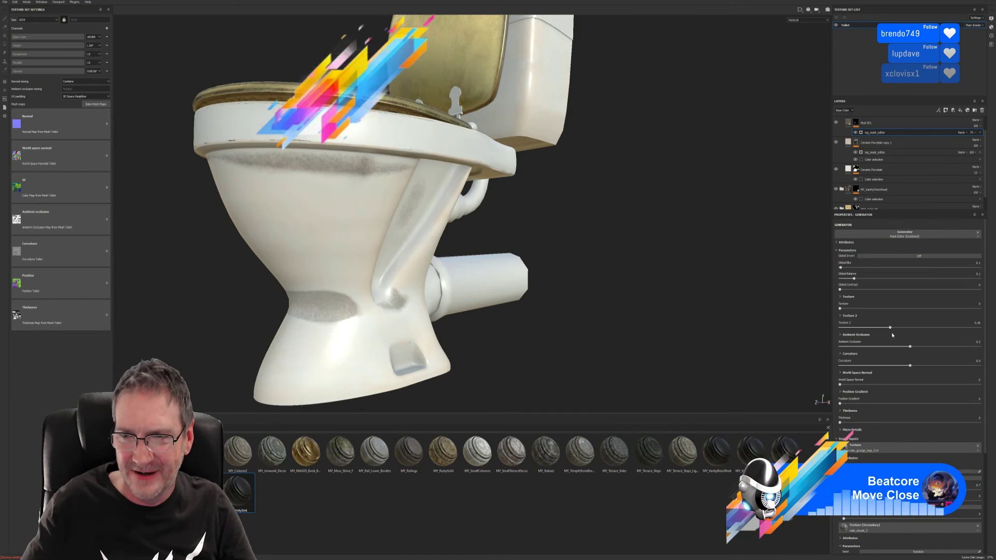
Step: Reduce Curvature to about 0.39 and set World Space Normal to about 0.09 in the mud layer's mask editor
{"action": "left_click_drag", "start_coordinate": [910, 367], "coordinate": [894, 366]}
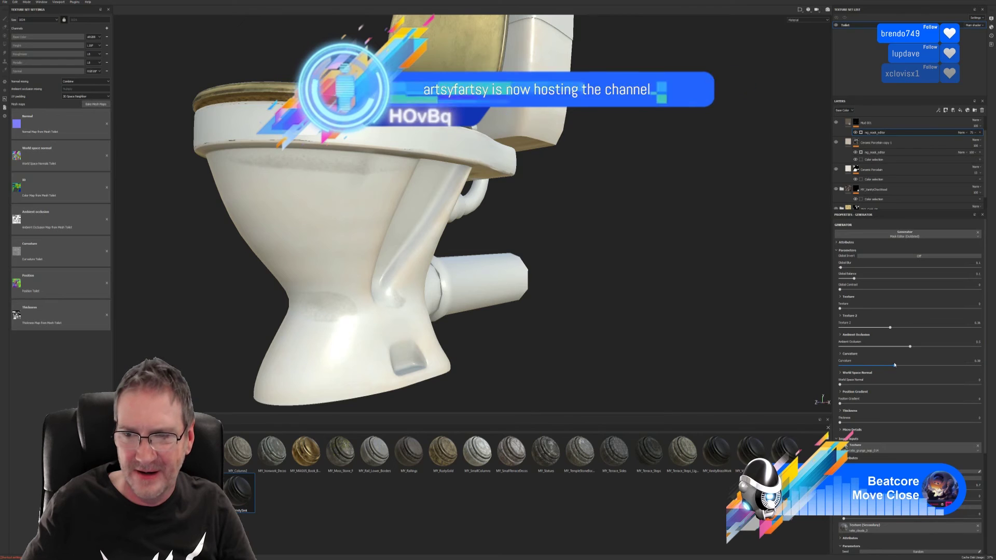
{"action": "left_click", "coordinate": [882, 384]}
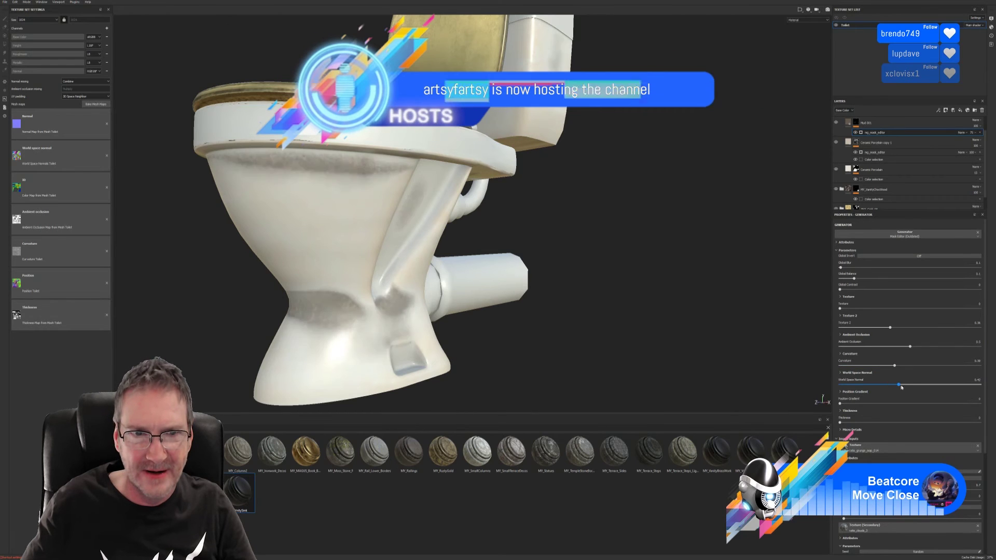
{"action": "left_click", "coordinate": [853, 384]}
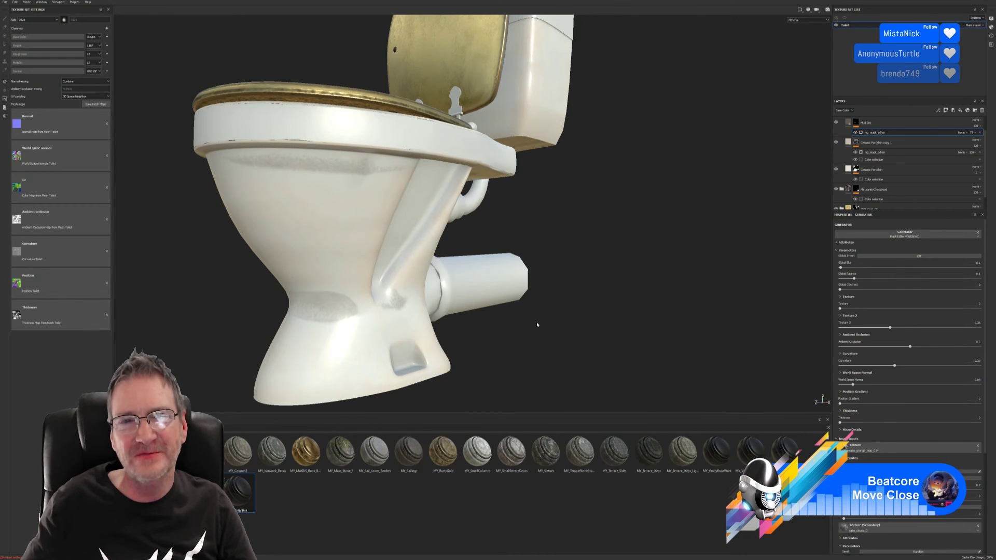
Step: Add a slight Position Gradient of about 0.08 and set Texture to about 0.29 in the mud layer's mask editor
{"action": "left_click_drag", "start_coordinate": [534, 326], "coordinate": [567, 200], "text": "alt"}
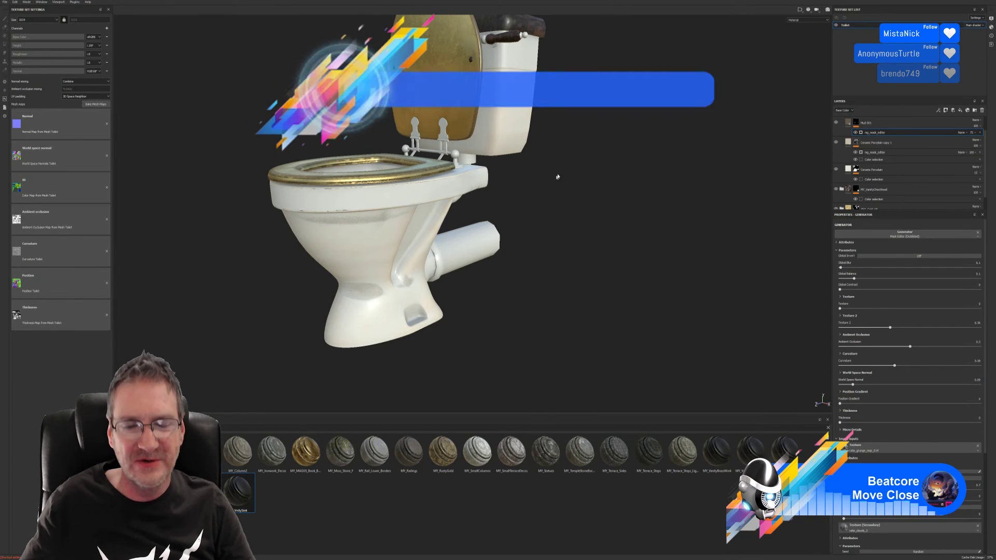
{"action": "left_click_drag", "start_coordinate": [560, 156], "coordinate": [589, 215], "text": "alt"}
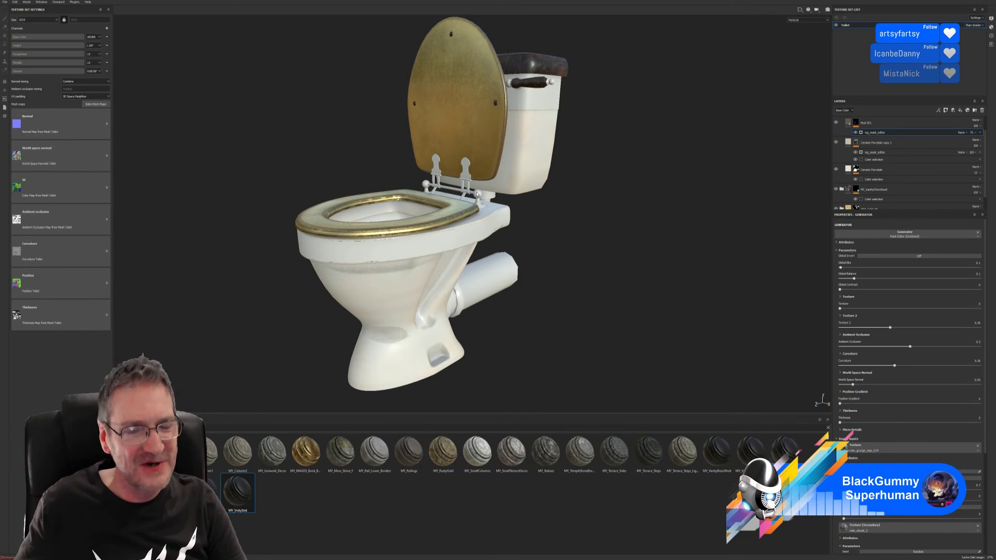
{"action": "left_click_drag", "start_coordinate": [557, 246], "coordinate": [553, 231], "text": "alt"}
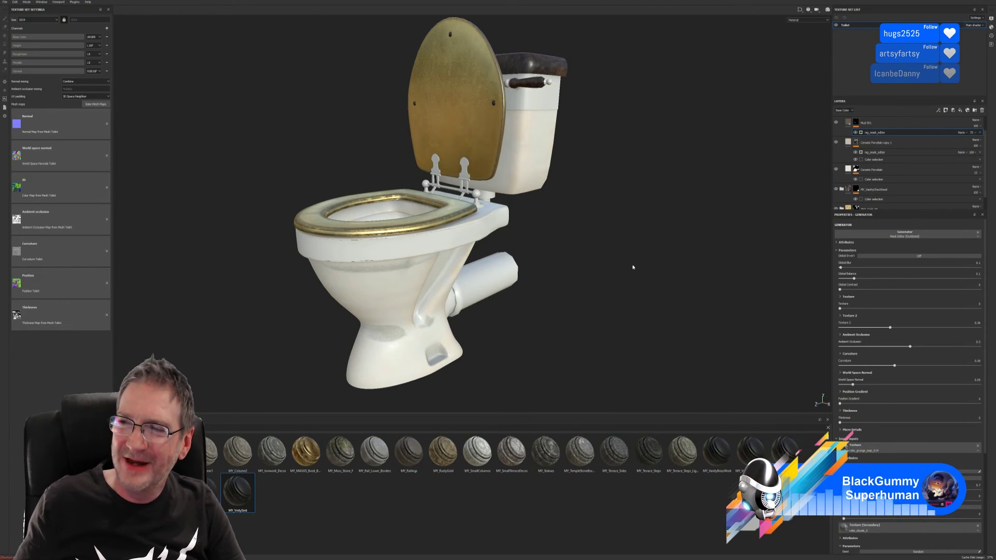
{"action": "mouse_move", "coordinate": [553, 241]}
{"action": "left_mouse_down", "text": "alt"}
{"action": "mouse_move", "coordinate": [582, 245]}
{"action": "mouse_move", "coordinate": [532, 250]}
{"action": "mouse_move", "coordinate": [543, 240]}
{"action": "left_mouse_up", "text": "alt"}
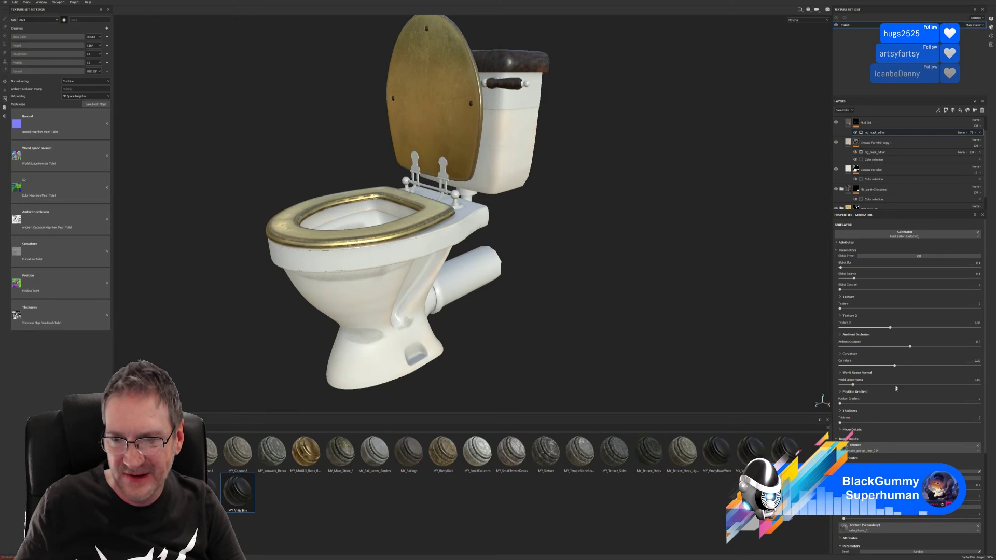
{"action": "mouse_move", "coordinate": [840, 405]}
{"action": "left_mouse_down"}
{"action": "mouse_move", "coordinate": [915, 404]}
{"action": "mouse_move", "coordinate": [851, 404]}
{"action": "left_mouse_up"}
{"action": "left_click_drag", "start_coordinate": [840, 309], "coordinate": [878, 318]}
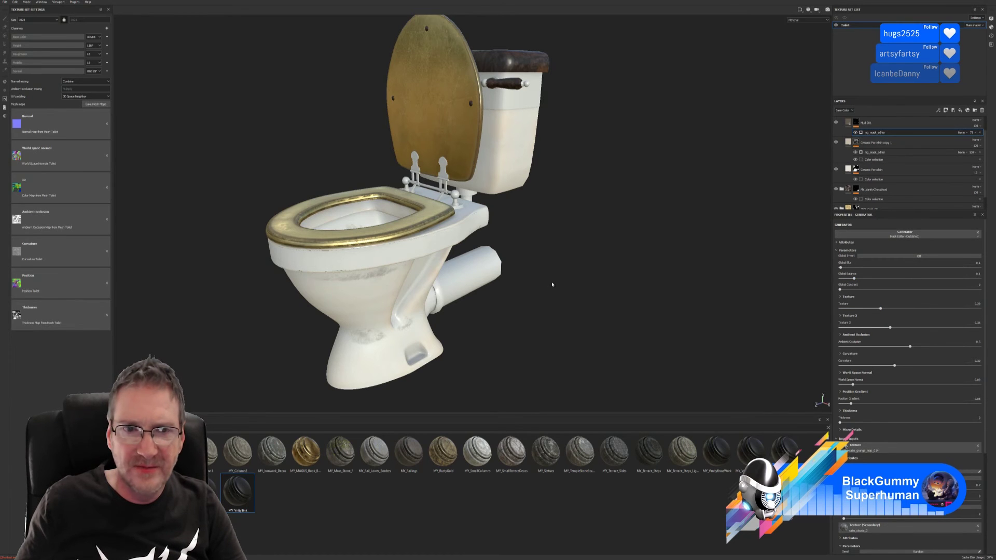
Step: Lower the opacity of the mask editor effect on the Mud 001 layer to soften the dirt
{"action": "left_click_drag", "start_coordinate": [552, 222], "coordinate": [536, 282], "text": "alt"}
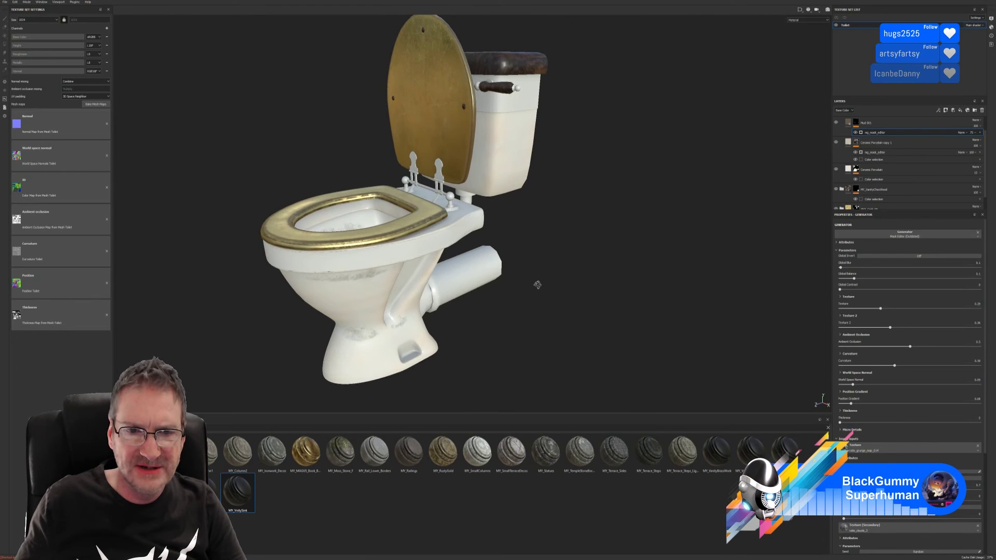
{"action": "left_click", "coordinate": [975, 133]}
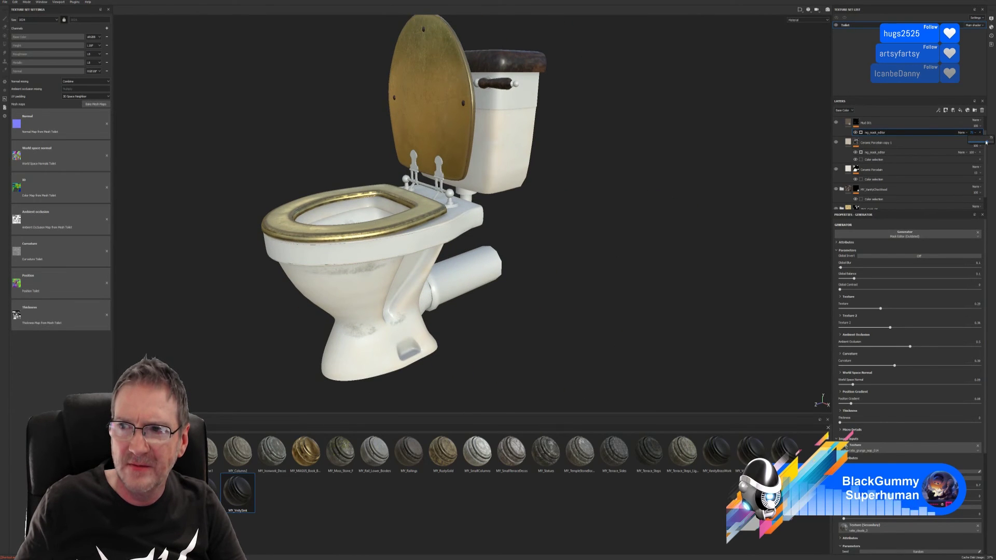
{"action": "left_click_drag", "start_coordinate": [988, 144], "coordinate": [982, 144]}
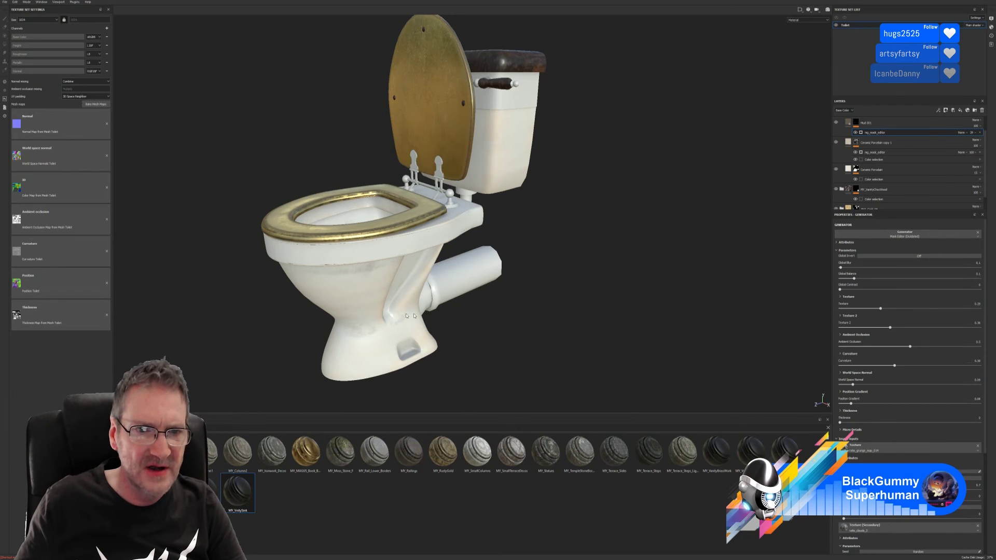
Step: Examine the bowl's interior, the seat and the whole toilet from several angles to judge the dirt
{"action": "scroll", "coordinate": [404, 293], "scroll_direction": "up", "scroll_amount": 2}
{"action": "left_click_drag", "start_coordinate": [393, 294], "coordinate": [668, 257], "text": "alt"}
{"action": "left_click_drag", "start_coordinate": [353, 238], "coordinate": [614, 218], "text": "alt"}
{"action": "right_click_drag", "start_coordinate": [614, 218], "coordinate": [589, 247], "text": "alt"}
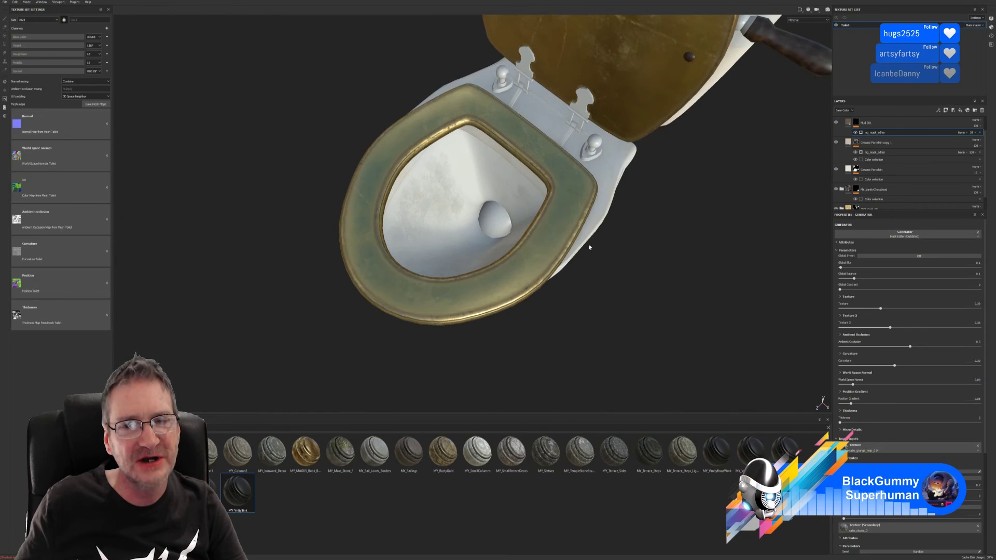
{"action": "right_click_drag", "start_coordinate": [599, 195], "coordinate": [570, 171], "text": "alt"}
{"action": "left_click_drag", "start_coordinate": [467, 207], "coordinate": [512, 184], "text": "alt"}
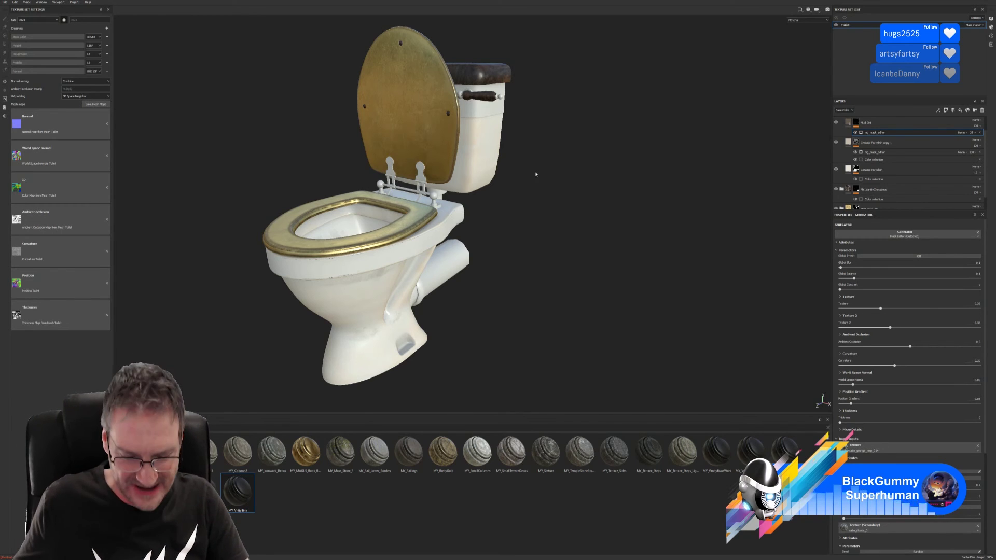
{"action": "left_click_drag", "start_coordinate": [536, 174], "coordinate": [475, 244], "text": "alt"}
{"action": "scroll", "coordinate": [390, 259], "scroll_direction": "up", "scroll_amount": 3}
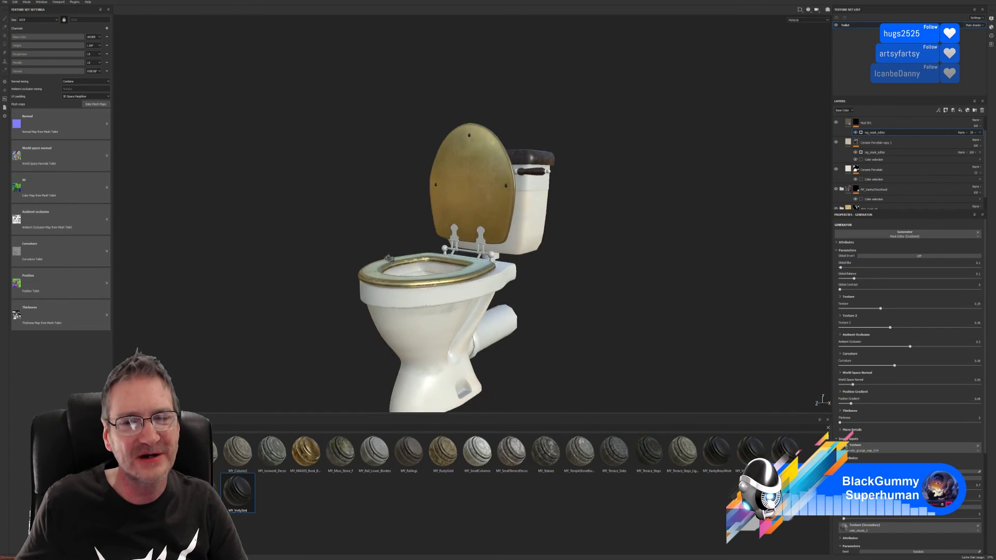
{"action": "left_click_drag", "start_coordinate": [390, 259], "coordinate": [367, 261], "text": "alt"}
{"action": "scroll", "coordinate": [268, 257], "scroll_direction": "up", "scroll_amount": 3}
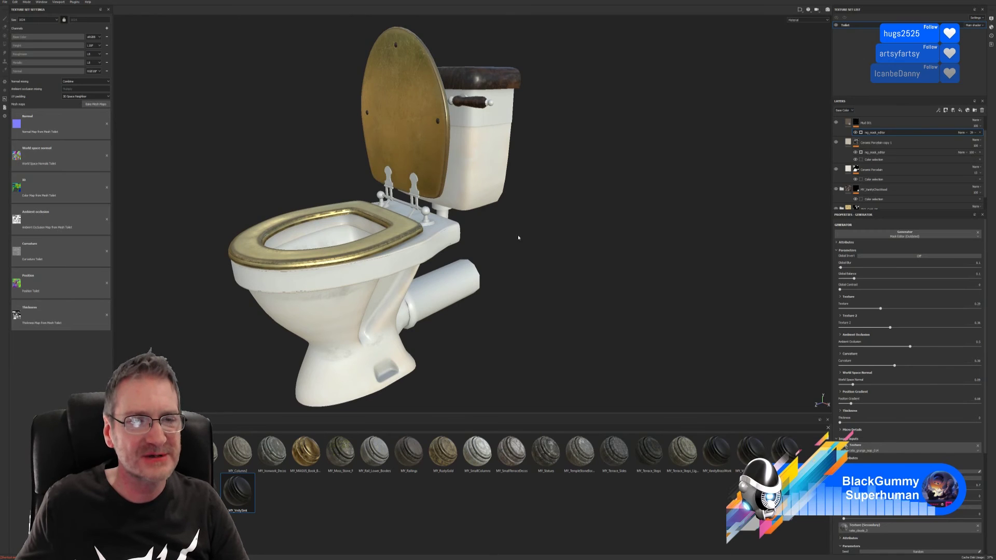
{"action": "left_click_drag", "start_coordinate": [518, 238], "coordinate": [454, 155], "text": "alt"}
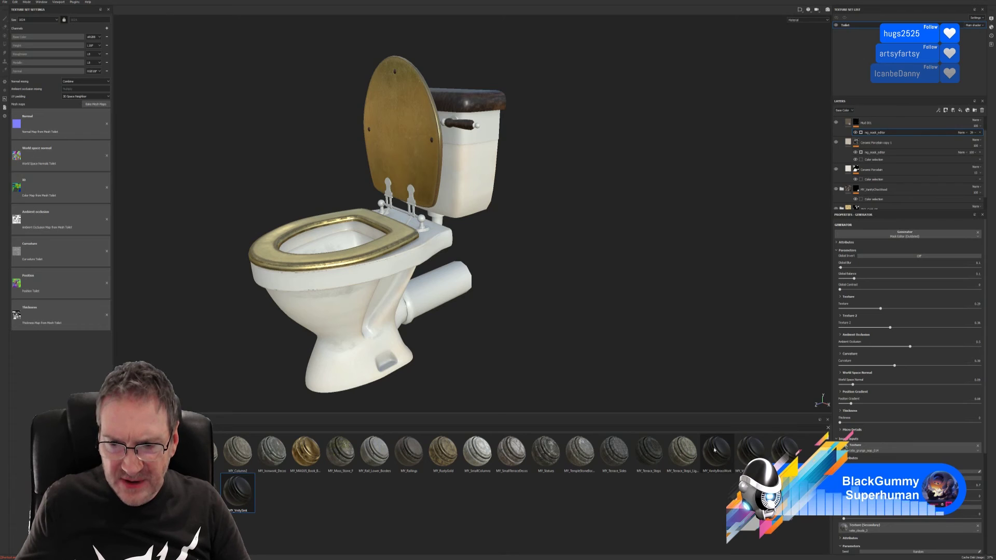
Step: Apply the MP_VanityBrassWork smart material to the yellow seat and lid ID colour, and add the hinges' red to its group's color selection
{"action": "left_click_drag", "start_coordinate": [717, 451], "coordinate": [401, 260]}
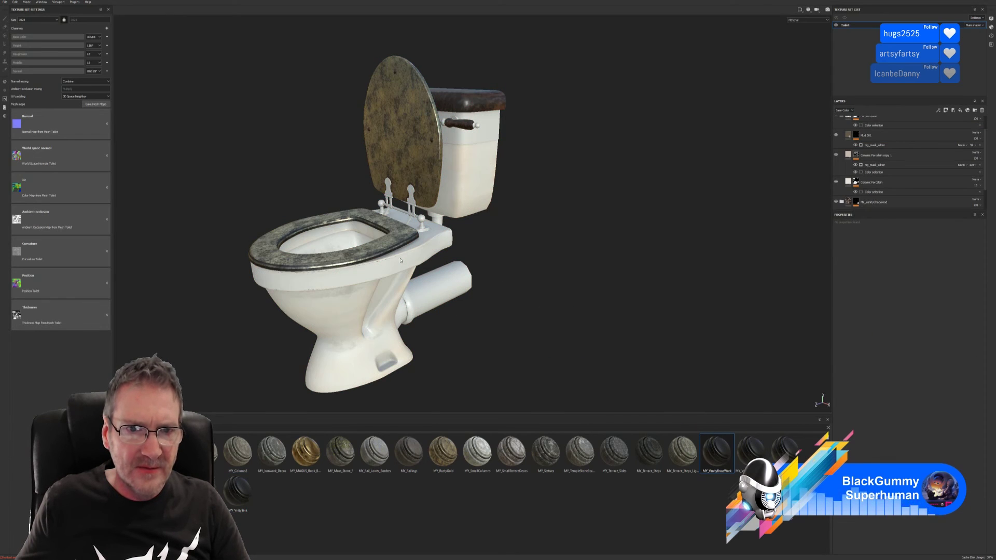
{"action": "scroll", "coordinate": [893, 125], "scroll_direction": "up", "scroll_amount": 3}
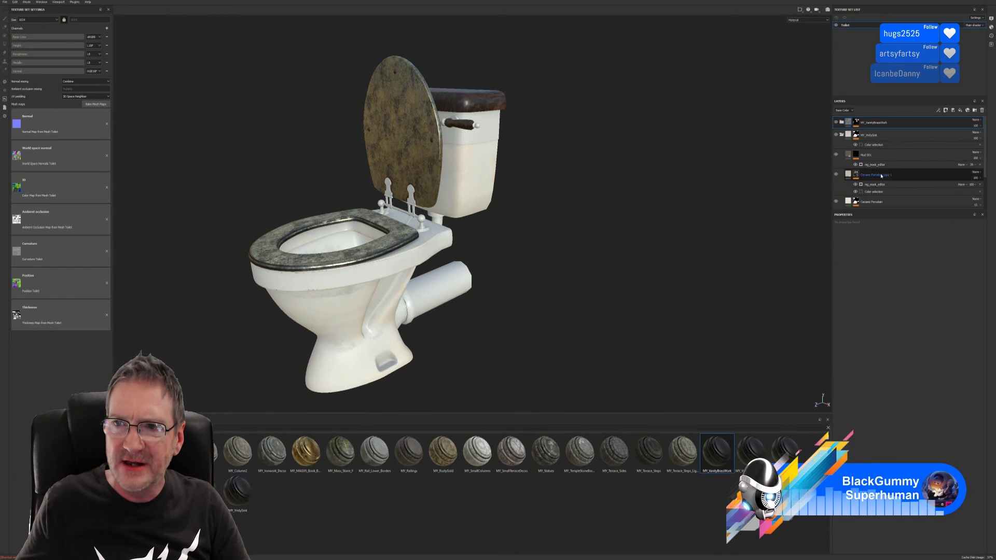
{"action": "left_click", "coordinate": [856, 123]}
{"action": "left_click", "coordinate": [975, 278]}
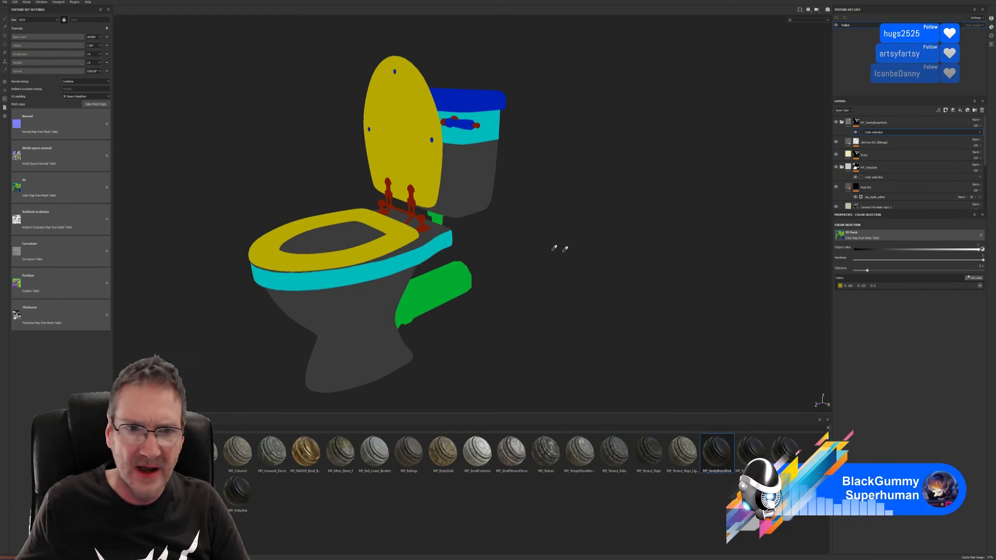
{"action": "left_click", "coordinate": [423, 219]}
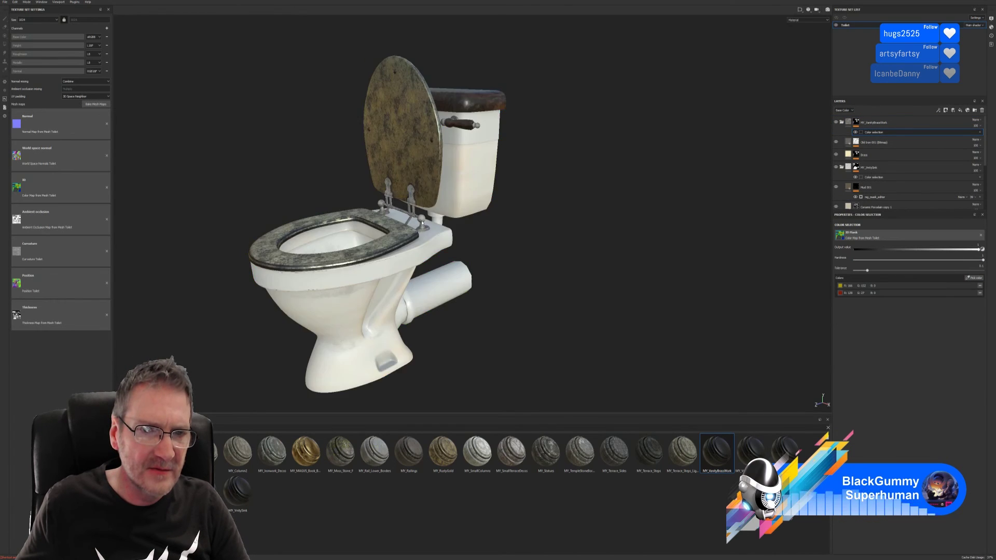
Step: Add the hinges' red ID colour to the color selection in the Old Iron 001 layer's mask
{"action": "scroll", "coordinate": [480, 248], "scroll_direction": "up", "scroll_amount": 5}
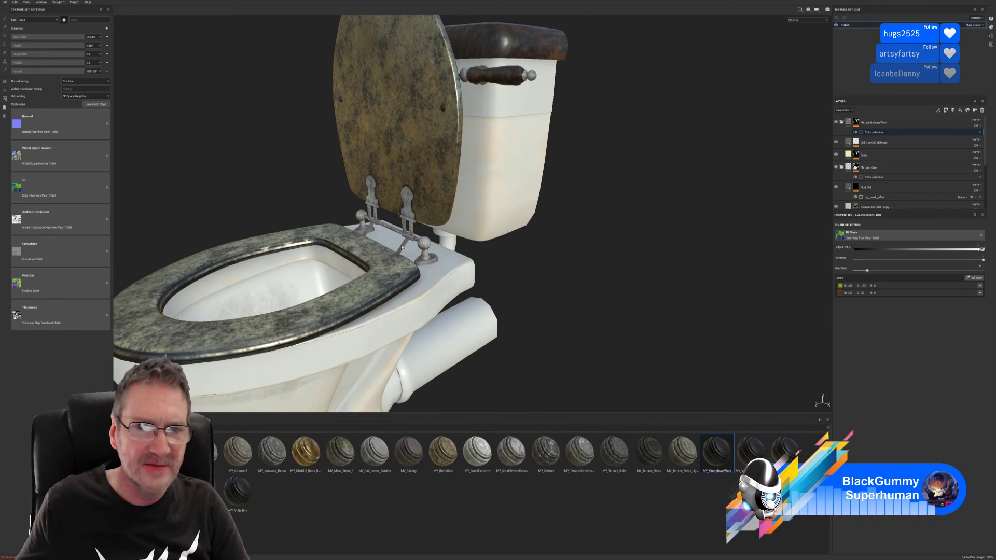
{"action": "scroll", "coordinate": [409, 255], "scroll_direction": "up", "scroll_amount": 1}
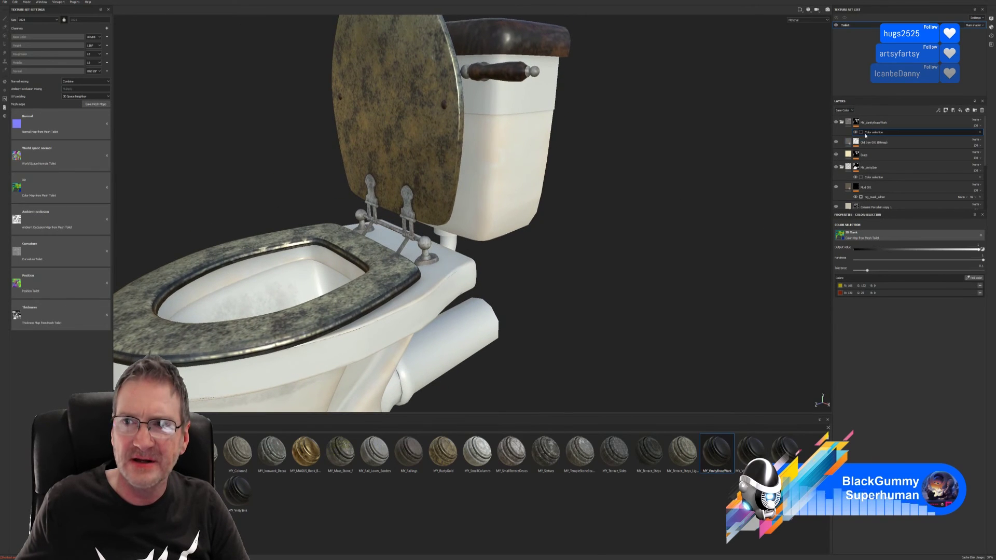
{"action": "left_click_drag", "start_coordinate": [862, 133], "coordinate": [886, 153]}
{"action": "left_click", "coordinate": [877, 159]}
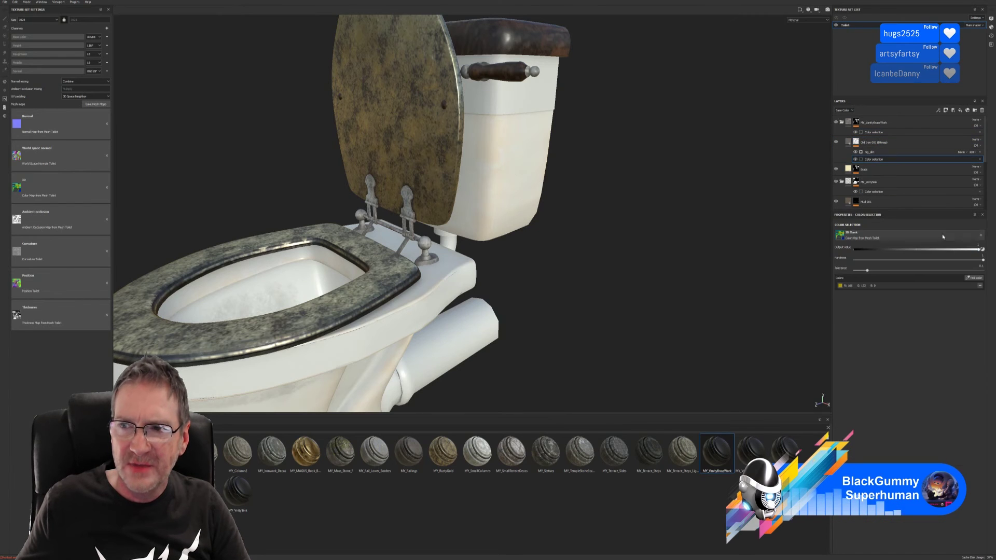
{"action": "left_click", "coordinate": [973, 278]}
{"action": "left_click", "coordinate": [427, 245]}
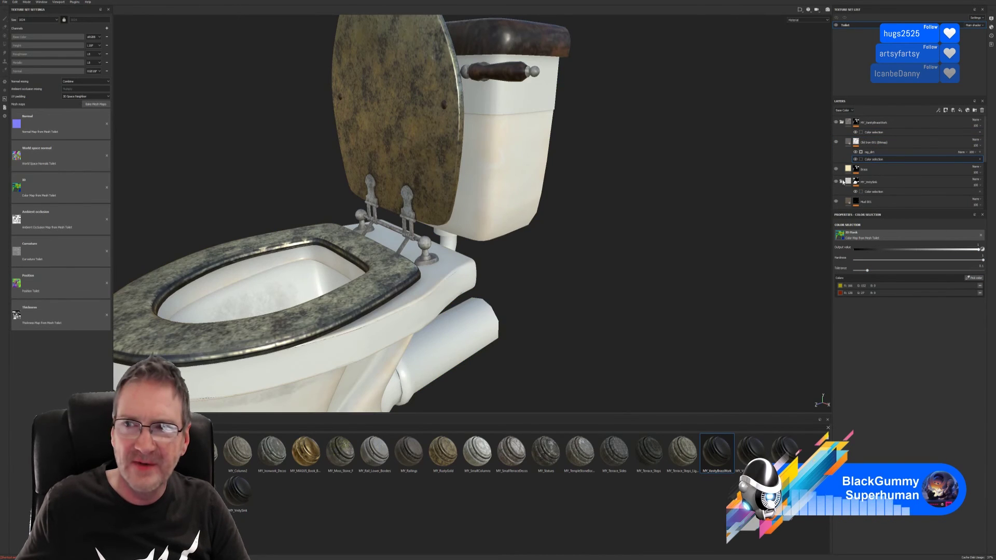
Step: Add the hinges' red ID colour to the color selection in the porcelain group's mask
{"action": "left_click", "coordinate": [857, 171]}
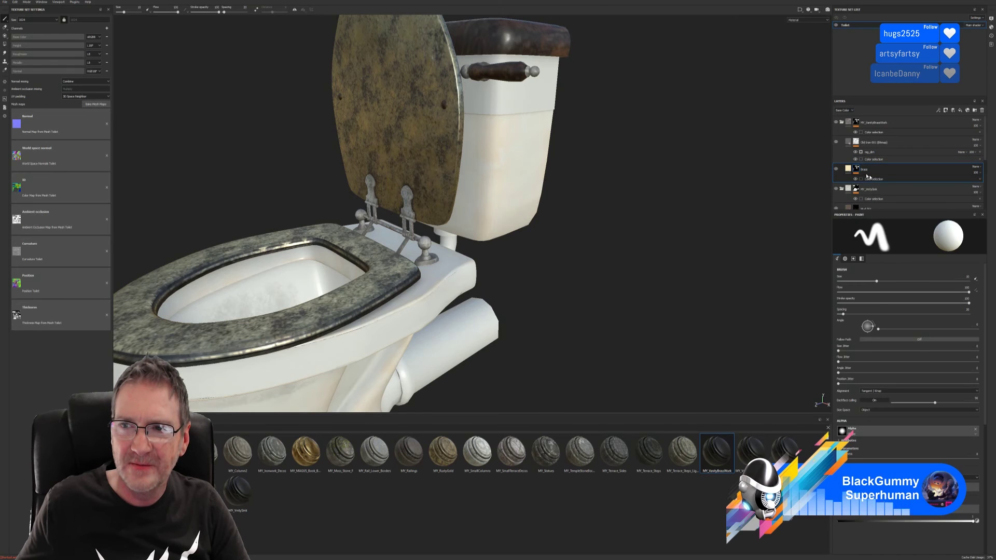
{"action": "left_click", "coordinate": [877, 199]}
{"action": "left_click", "coordinate": [970, 278]}
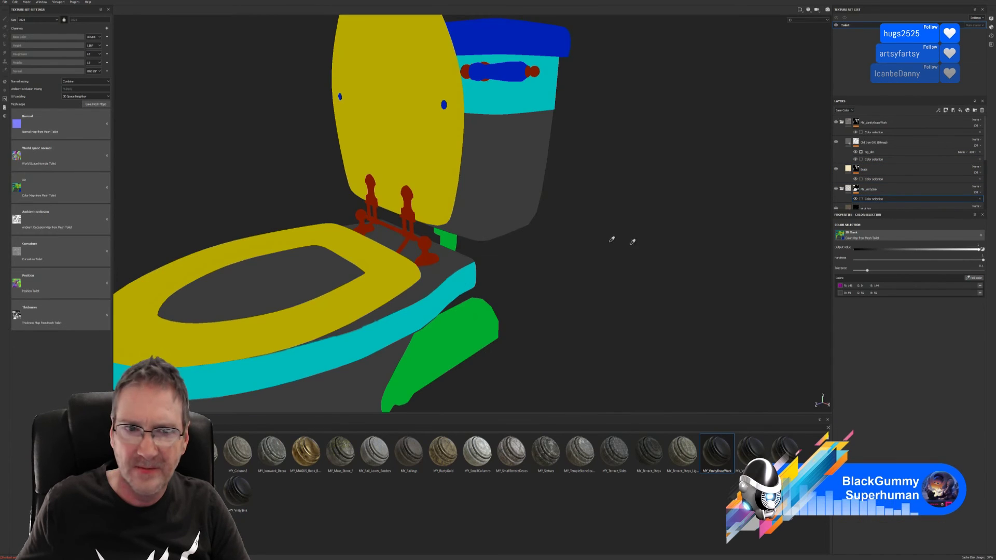
{"action": "left_click", "coordinate": [426, 246]}
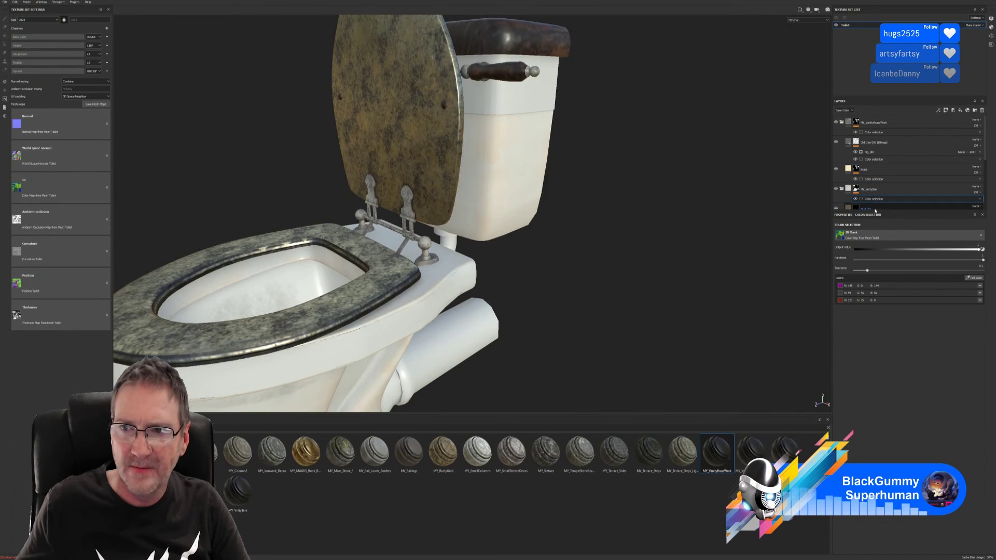
Step: Check the masks within the porcelain group and add the hinges' red ID colour to the Brass layer's color selection
{"action": "scroll", "coordinate": [883, 185], "scroll_direction": "down", "scroll_amount": 2}
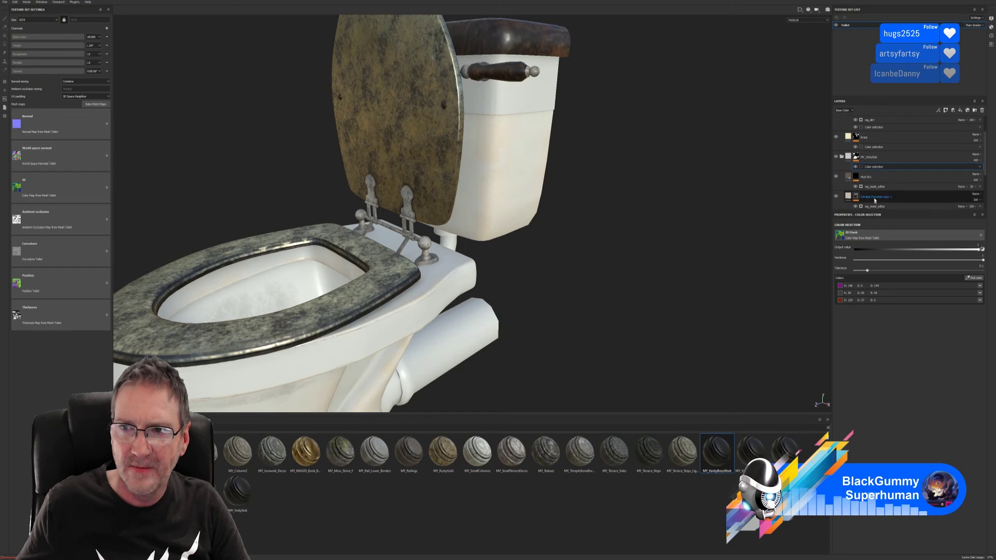
{"action": "left_click", "coordinate": [857, 179]}
{"action": "scroll", "coordinate": [882, 186], "scroll_direction": "down", "scroll_amount": 1}
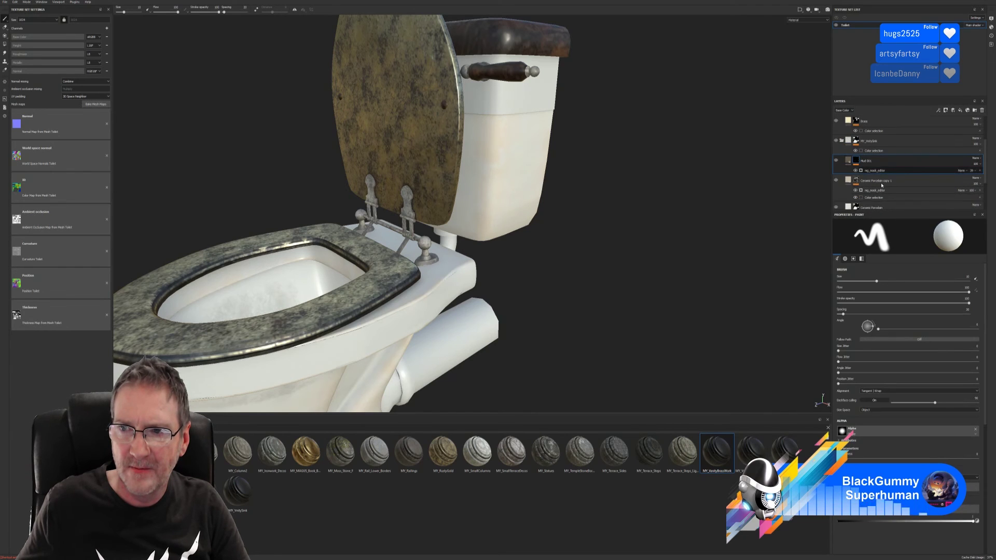
{"action": "scroll", "coordinate": [882, 185], "scroll_direction": "down", "scroll_amount": 1}
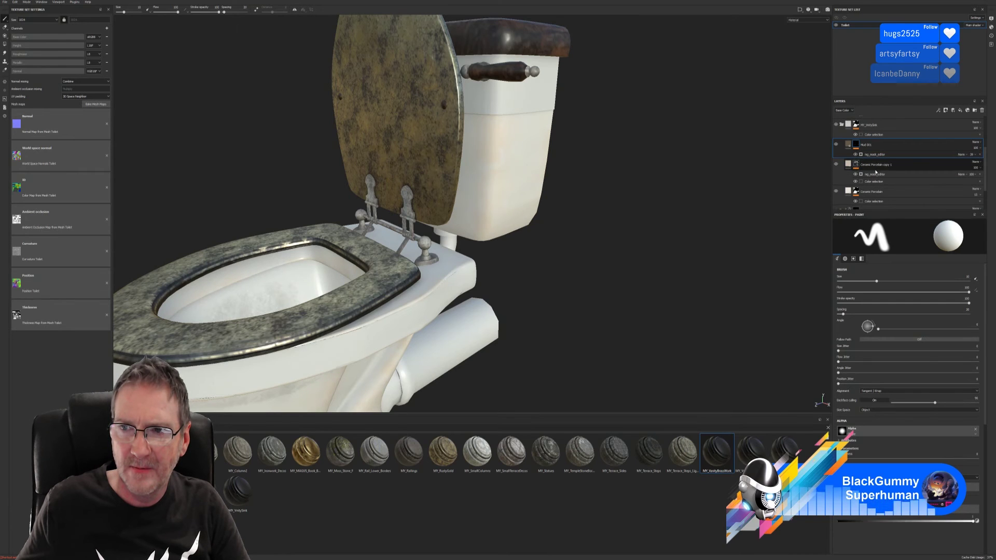
{"action": "left_click", "coordinate": [885, 182]}
{"action": "scroll", "coordinate": [882, 179], "scroll_direction": "up", "scroll_amount": 4}
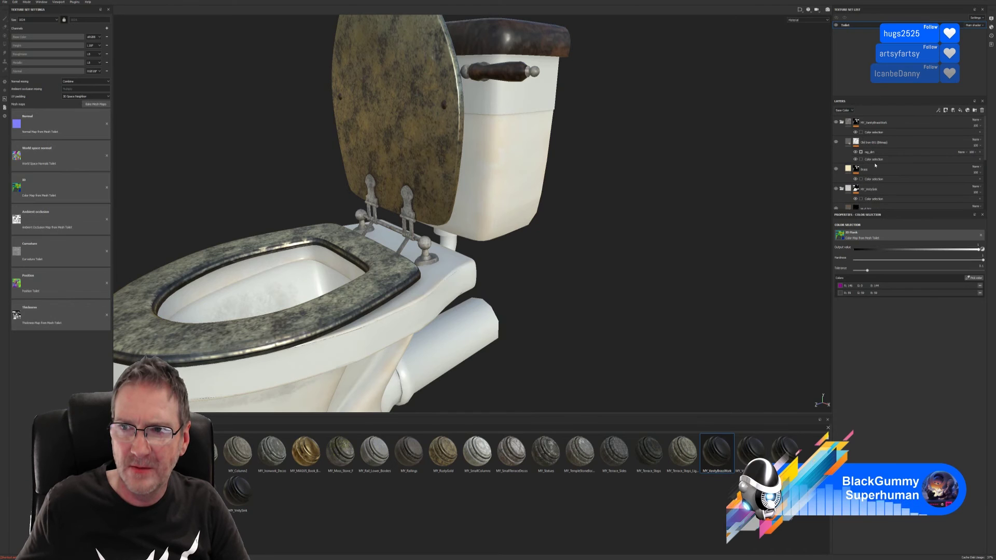
{"action": "left_click", "coordinate": [874, 179]}
{"action": "left_click", "coordinate": [973, 277]}
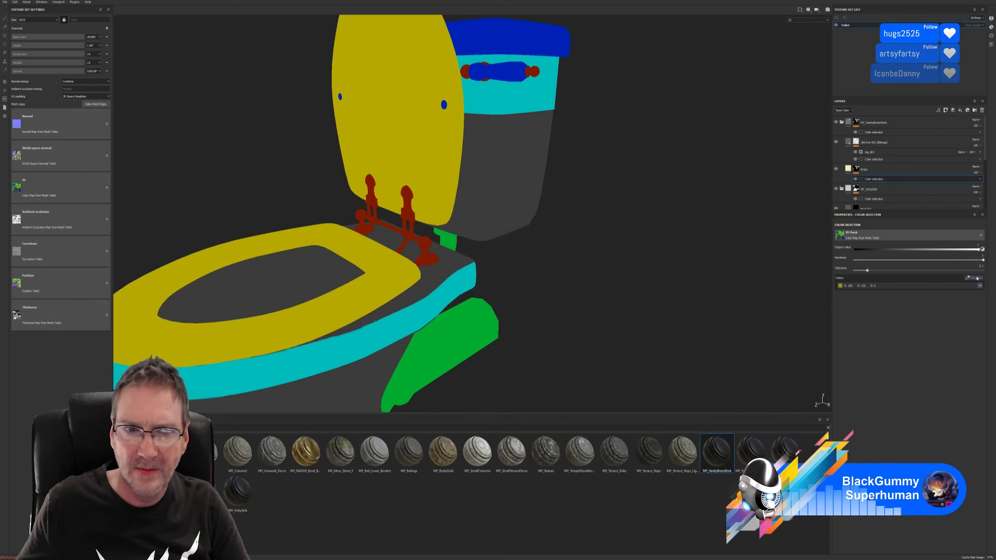
{"action": "left_click", "coordinate": [428, 242]}
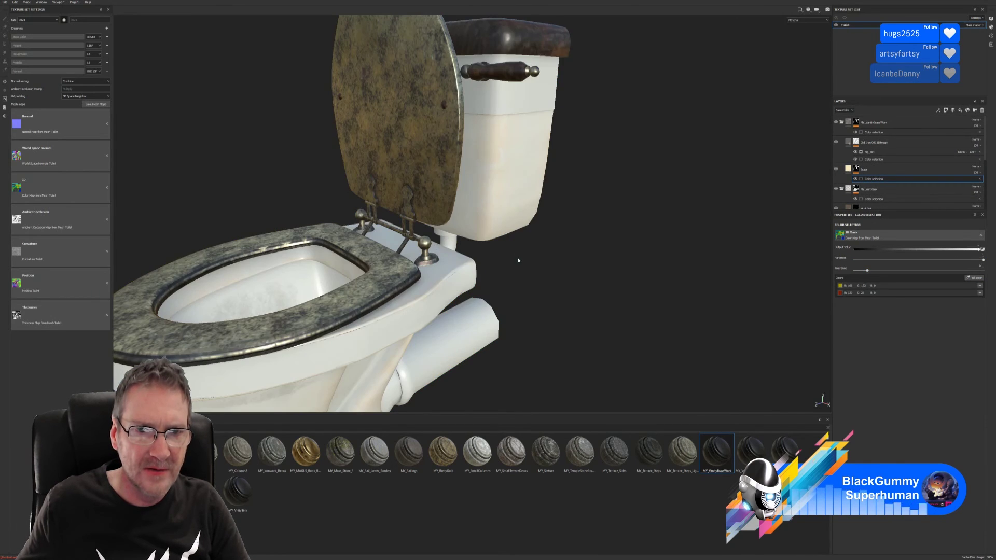
Step: Inspect the hinges up close and try a more saturated brass colour in the Brass layer's advanced parameters
{"action": "scroll", "coordinate": [518, 260], "scroll_direction": "up", "scroll_amount": 5}
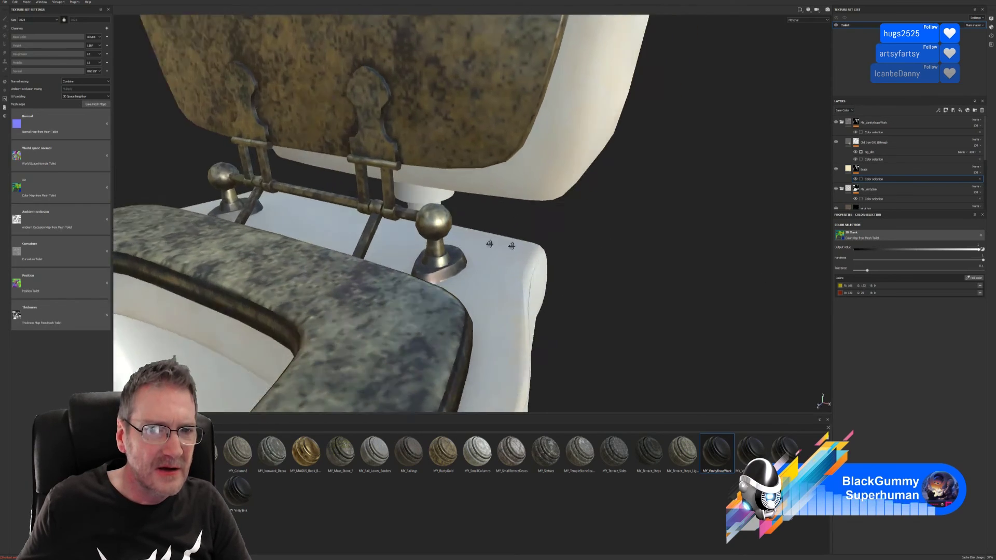
{"action": "left_click_drag", "start_coordinate": [489, 244], "coordinate": [638, 236], "text": "alt"}
{"action": "scroll", "coordinate": [424, 256], "scroll_direction": "down", "scroll_amount": 4}
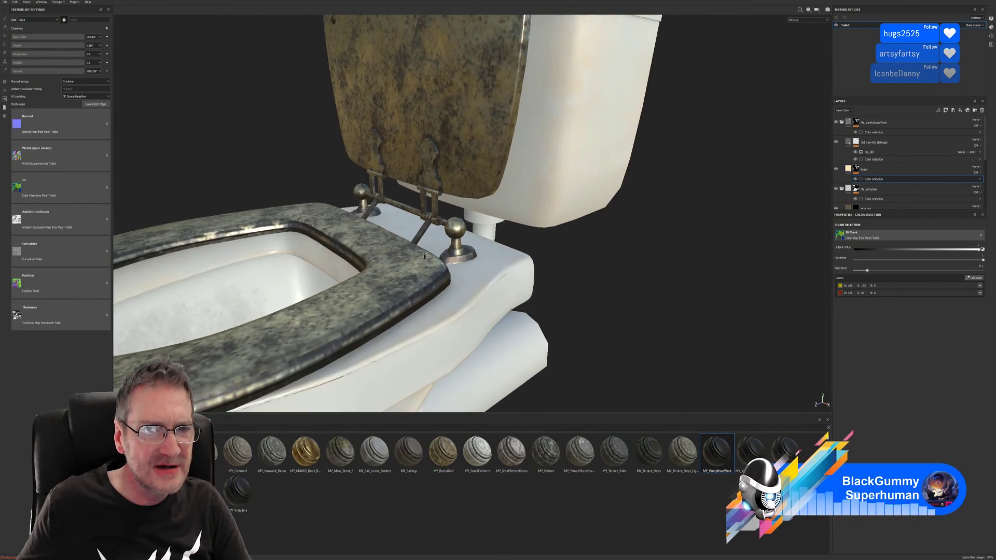
{"action": "scroll", "coordinate": [424, 256], "scroll_direction": "down", "scroll_amount": 5}
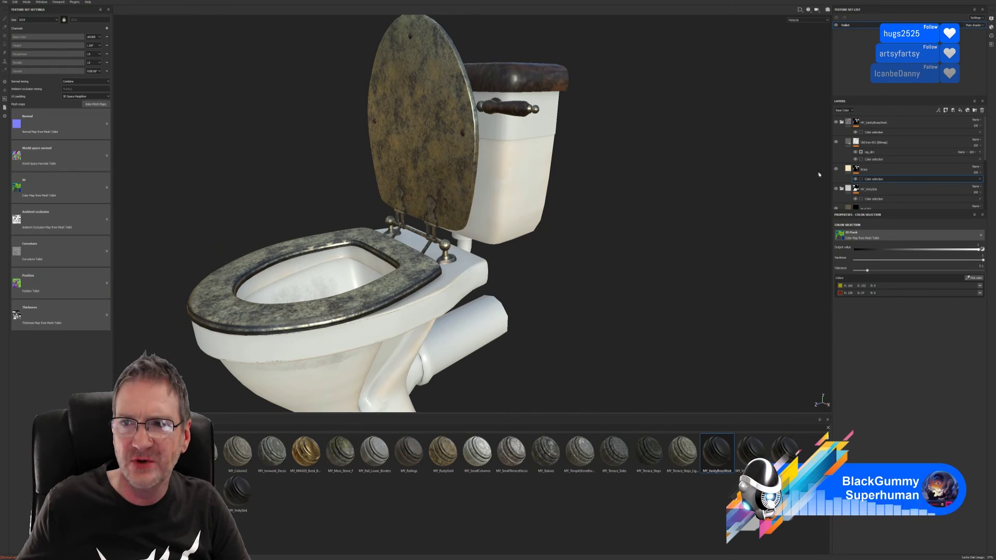
{"action": "left_click", "coordinate": [849, 169]}
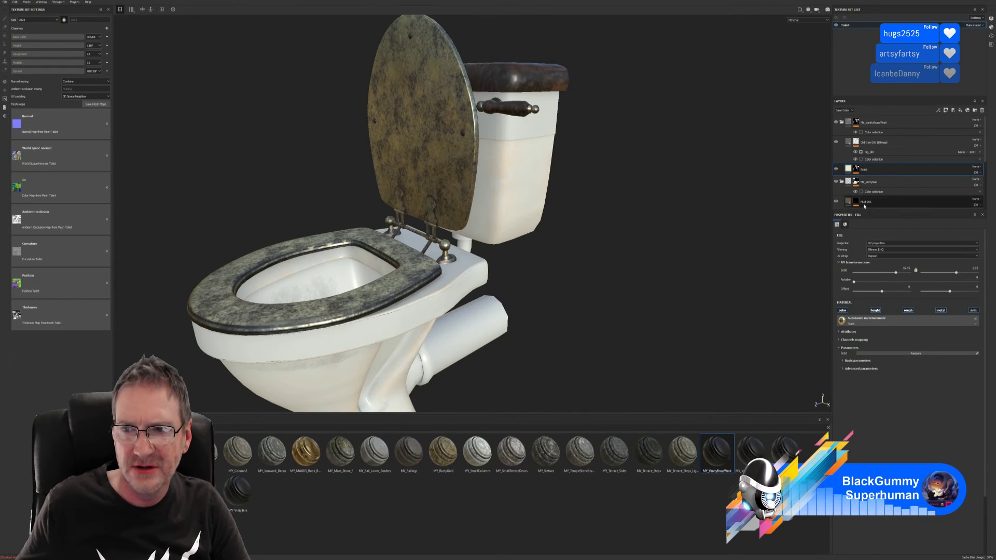
{"action": "left_click", "coordinate": [844, 369]}
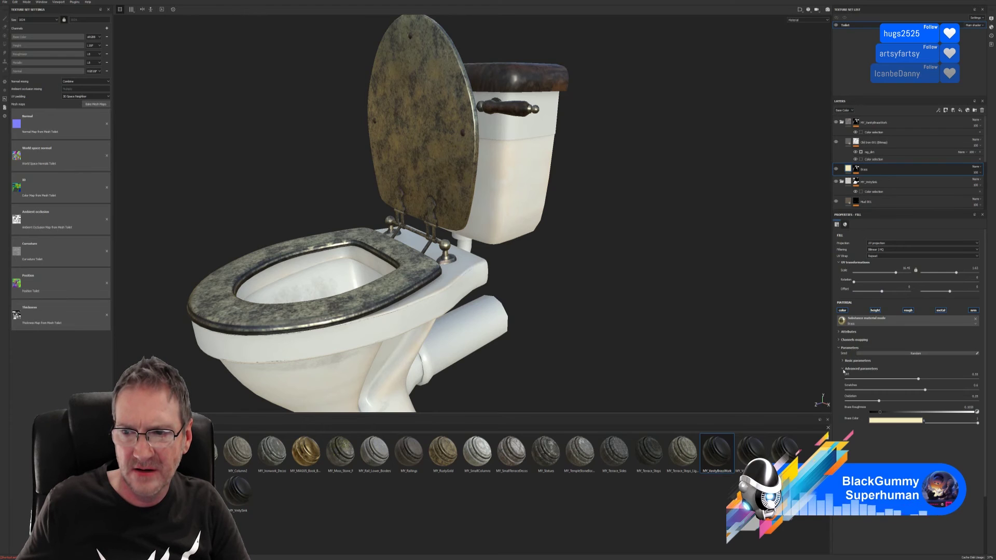
{"action": "left_click", "coordinate": [901, 421]}
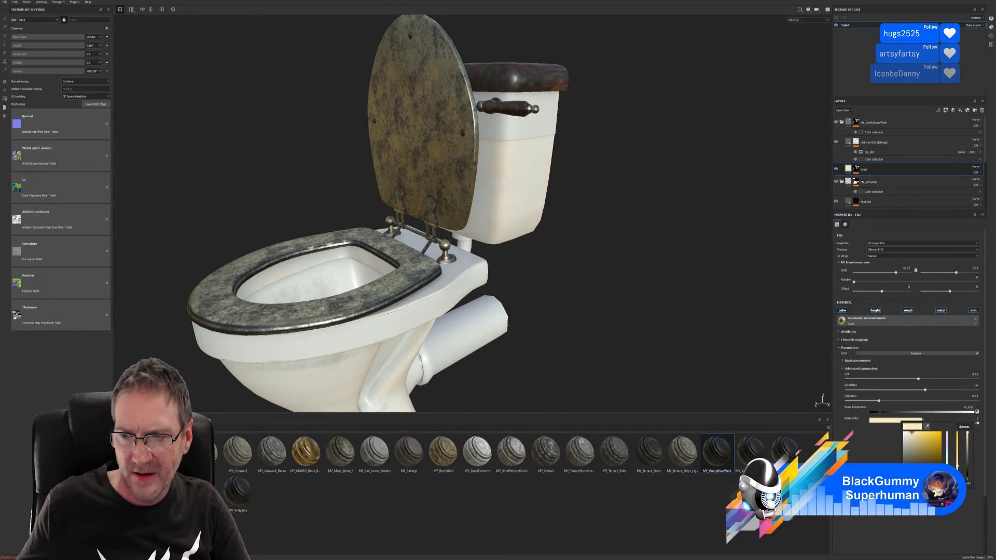
{"action": "left_click", "coordinate": [958, 462]}
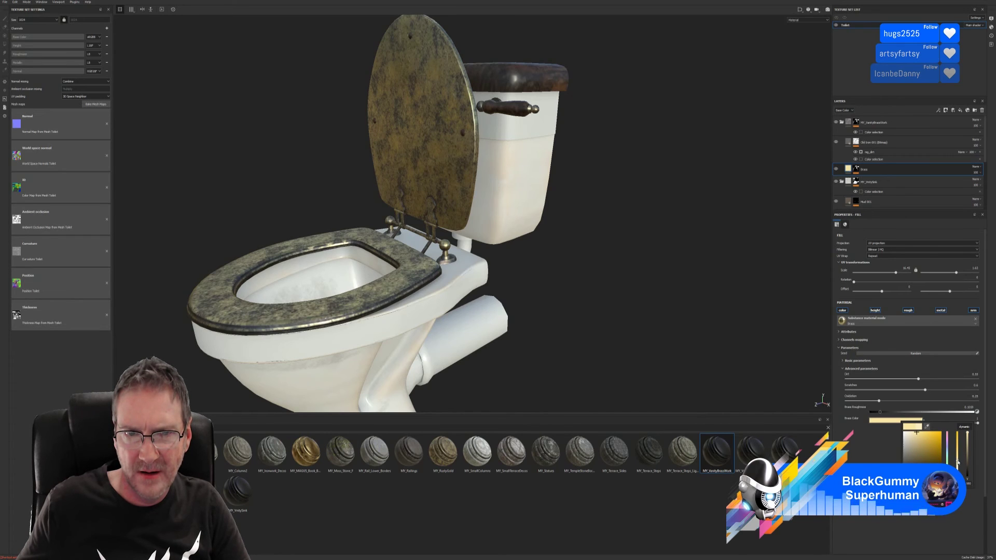
{"action": "left_click", "coordinate": [912, 431]}
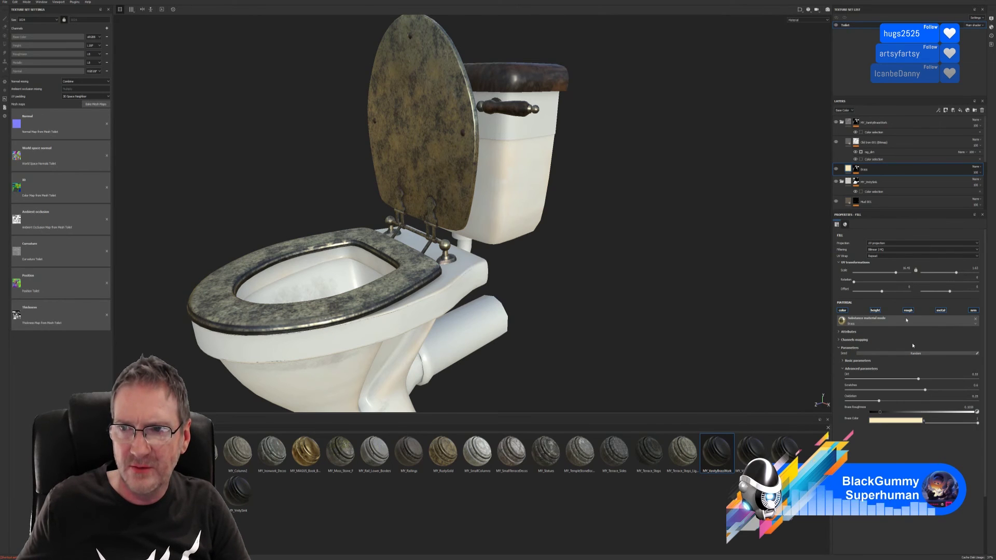
Step: Check the Brass layer's effect by toggling its visibility and pick the hinges' red again in its color selection
{"action": "left_click", "coordinate": [836, 169]}
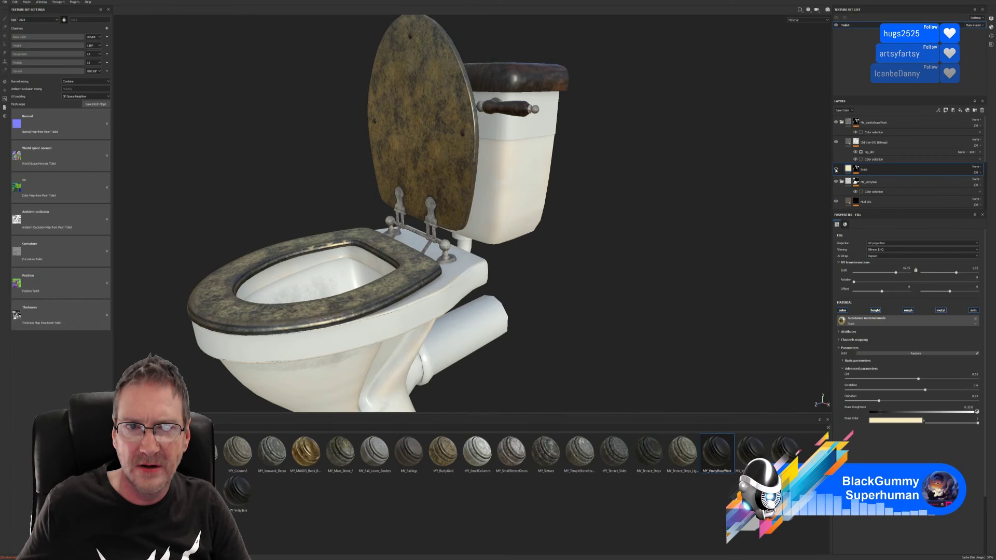
{"action": "left_click", "coordinate": [857, 169]}
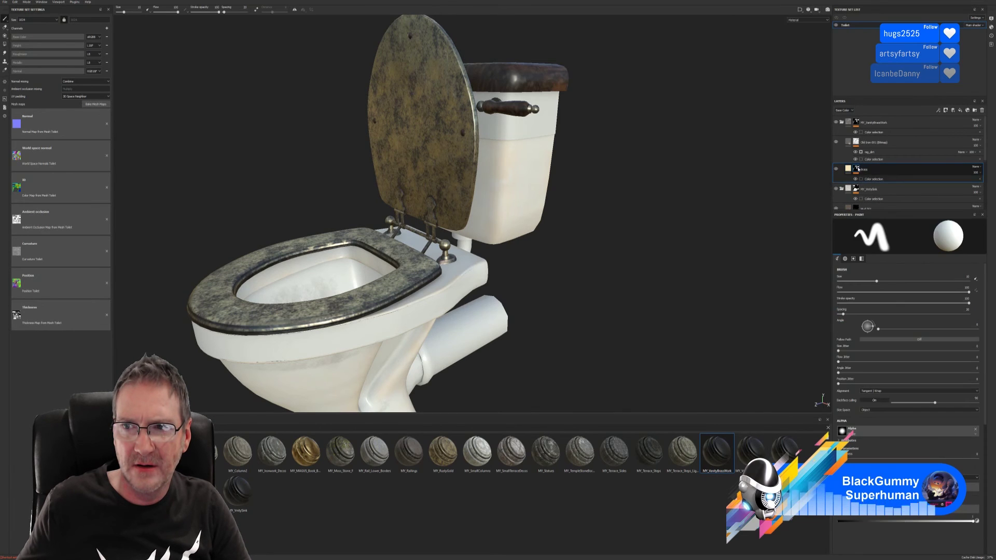
{"action": "left_click", "coordinate": [874, 179]}
{"action": "left_click", "coordinate": [974, 278]}
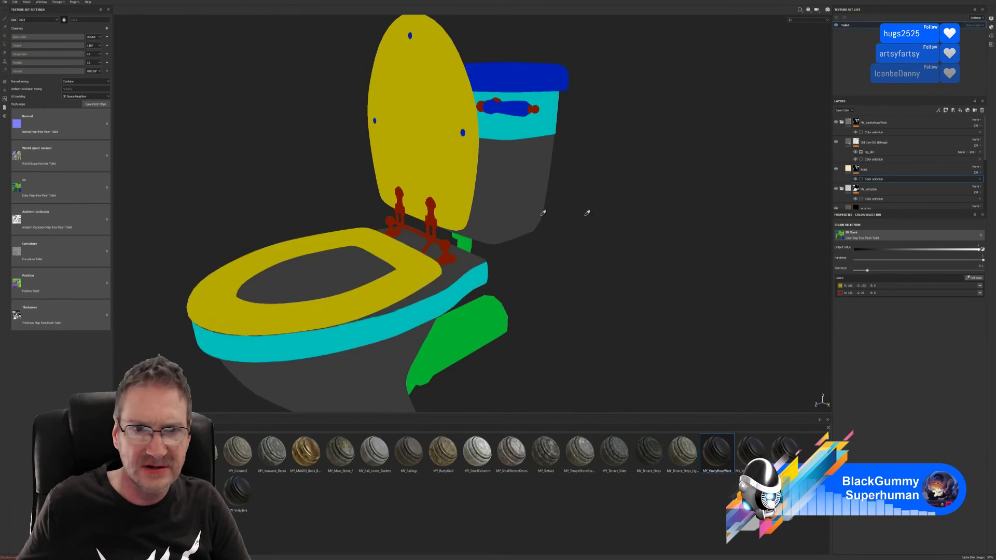
{"action": "left_click", "coordinate": [450, 248]}
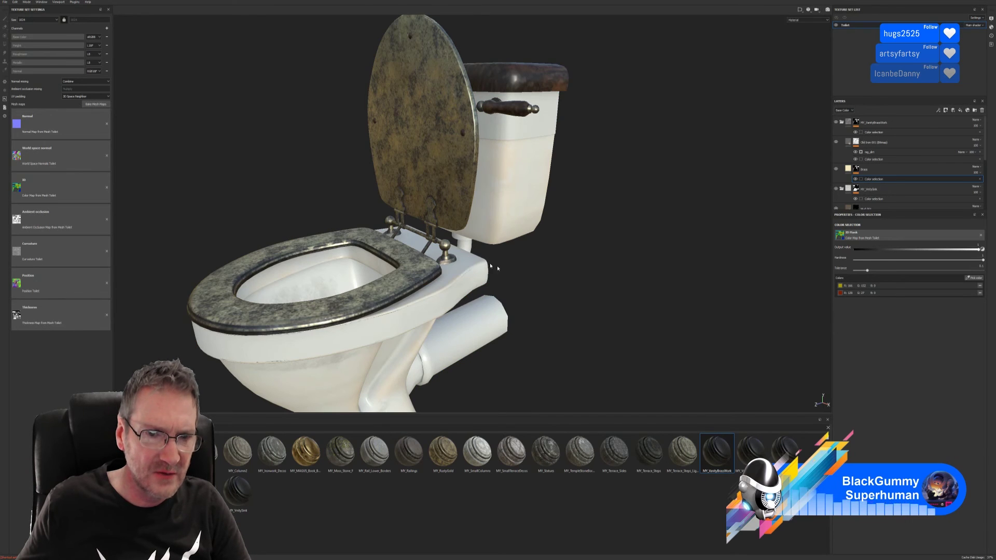
Step: Pick the hinges' red ID colour again in the MP_VanityBrassWork group's color selection
{"action": "mouse_move", "coordinate": [553, 249]}
{"action": "left_mouse_down", "text": "alt"}
{"action": "mouse_move", "coordinate": [625, 291]}
{"action": "mouse_move", "coordinate": [705, 260]}
{"action": "mouse_move", "coordinate": [525, 244]}
{"action": "mouse_move", "coordinate": [394, 249]}
{"action": "mouse_move", "coordinate": [570, 267]}
{"action": "mouse_move", "coordinate": [556, 260]}
{"action": "left_mouse_up", "text": "alt"}
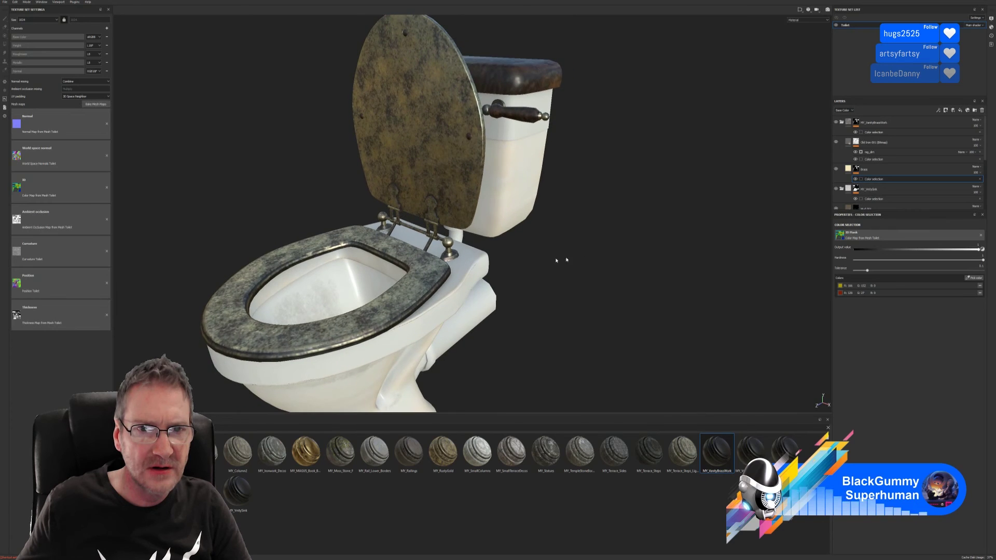
{"action": "key", "text": "f"}
{"action": "left_click_drag", "start_coordinate": [487, 283], "coordinate": [519, 280], "text": "alt"}
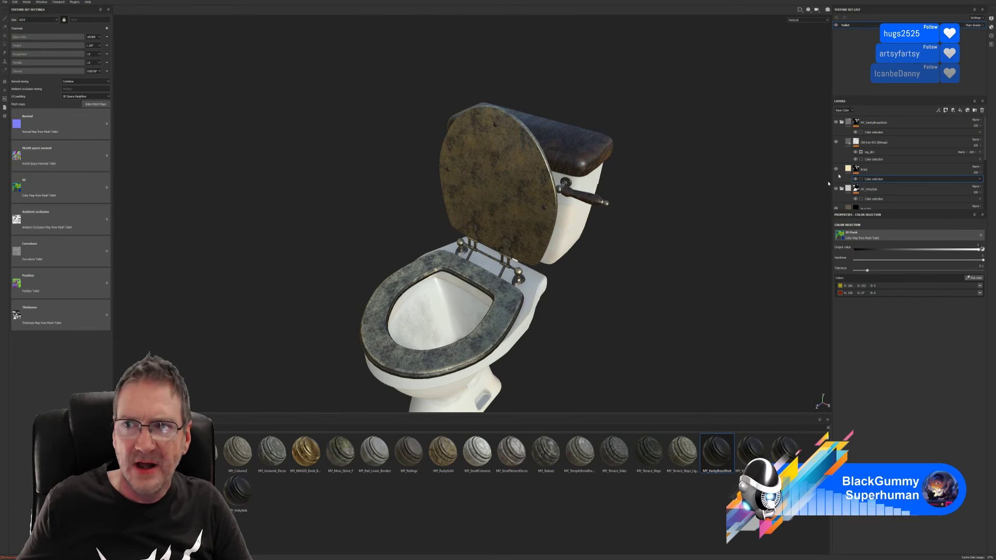
{"action": "left_click", "coordinate": [877, 144]}
{"action": "left_click", "coordinate": [875, 127]}
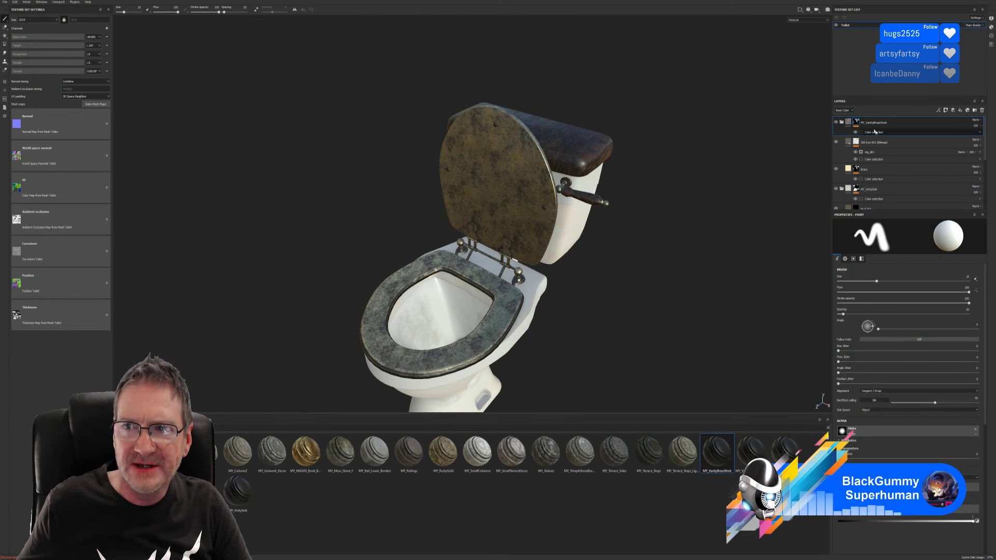
{"action": "left_click", "coordinate": [879, 132]}
{"action": "left_click", "coordinate": [974, 277]}
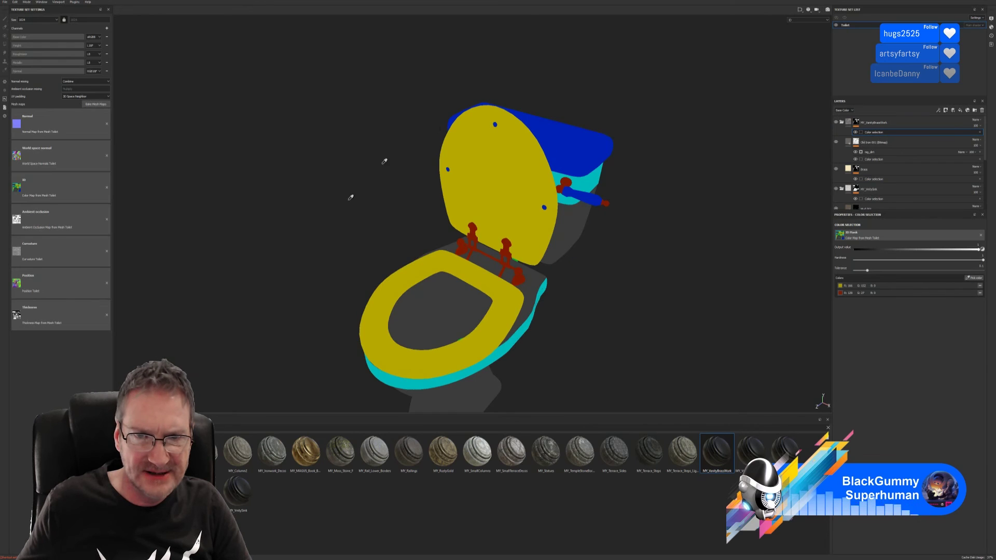
{"action": "left_click", "coordinate": [523, 274]}
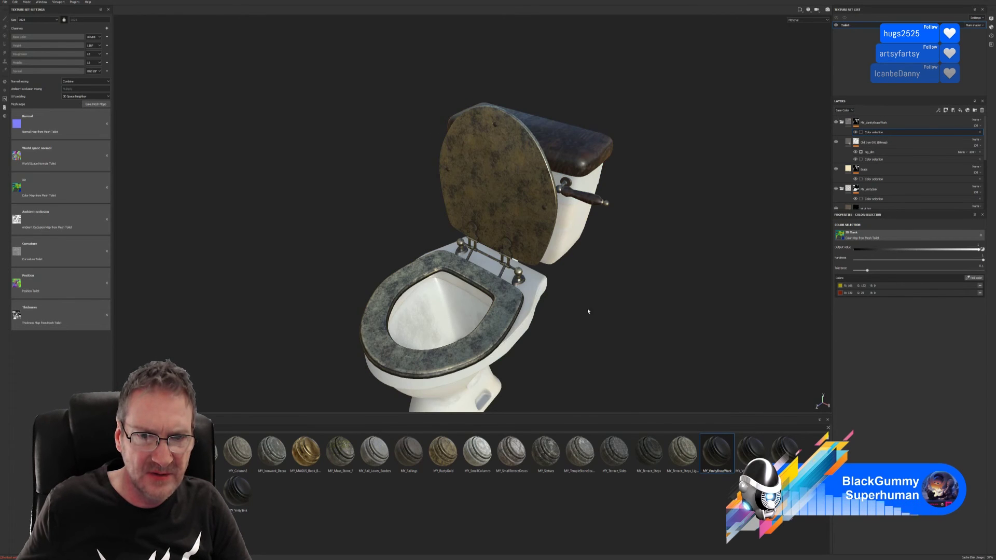
Step: Toggle the MP_VanityBrassWork group's visibility as a check and pick the hinges' red again in the Old Iron 001 color selection
{"action": "left_click", "coordinate": [836, 123]}
{"action": "left_click", "coordinate": [836, 123]}
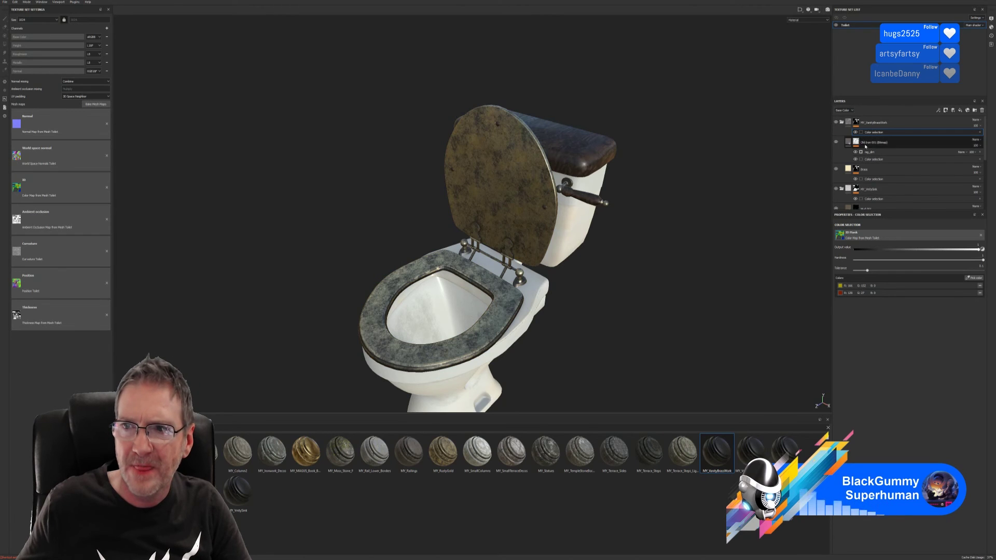
{"action": "left_click", "coordinate": [975, 278]}
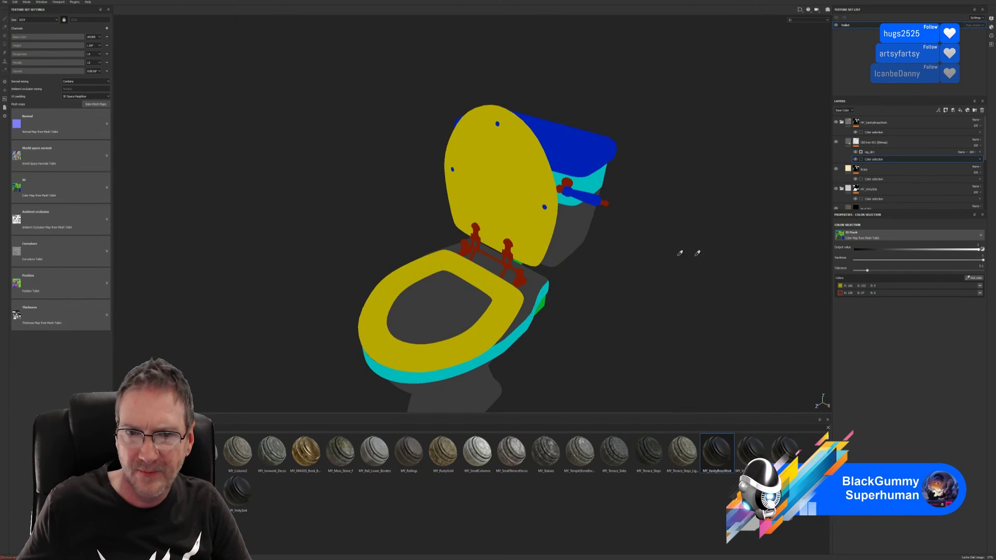
{"action": "left_click", "coordinate": [521, 280]}
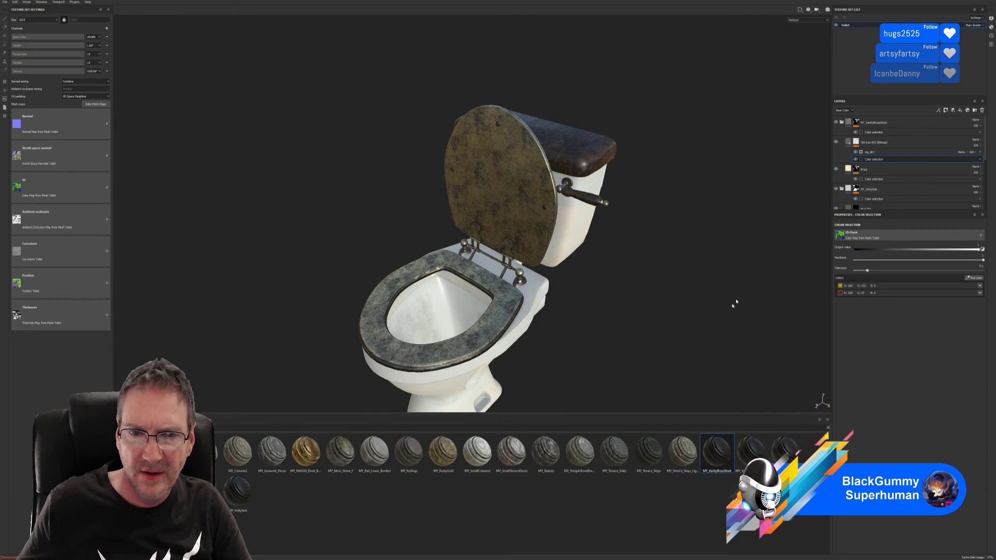
Step: Pick the hinges' red ID colour once more in the Brass layer's color selection
{"action": "left_click", "coordinate": [884, 180]}
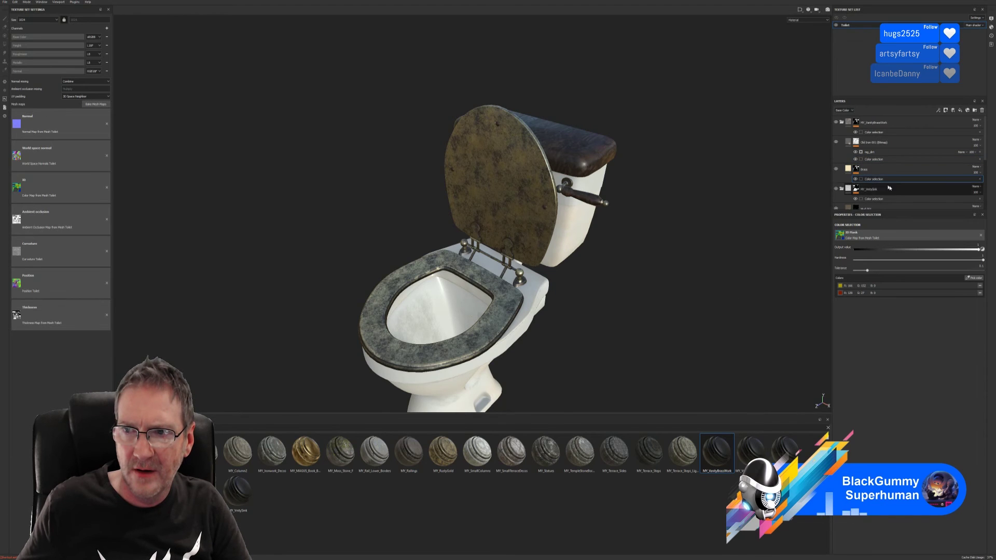
{"action": "left_click", "coordinate": [974, 278]}
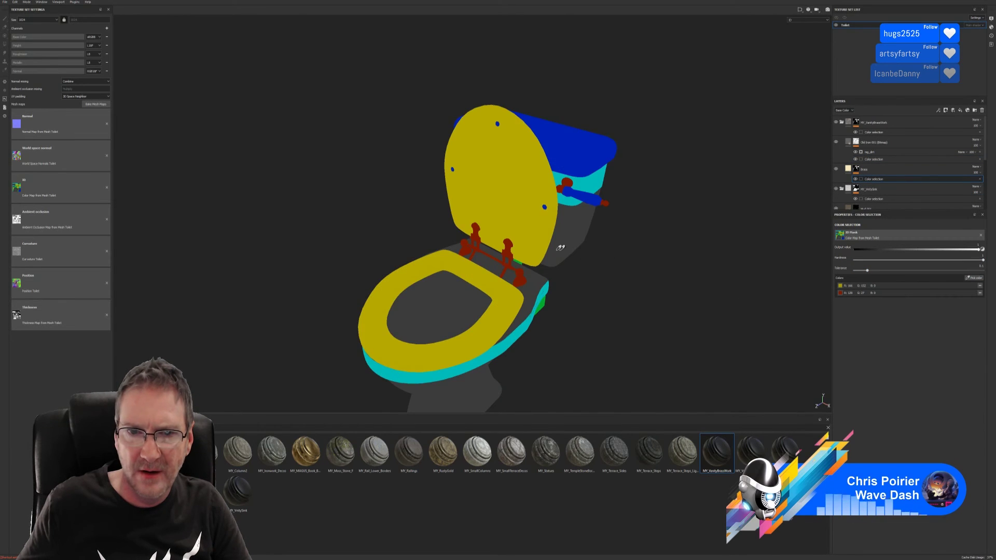
{"action": "left_click", "coordinate": [524, 280]}
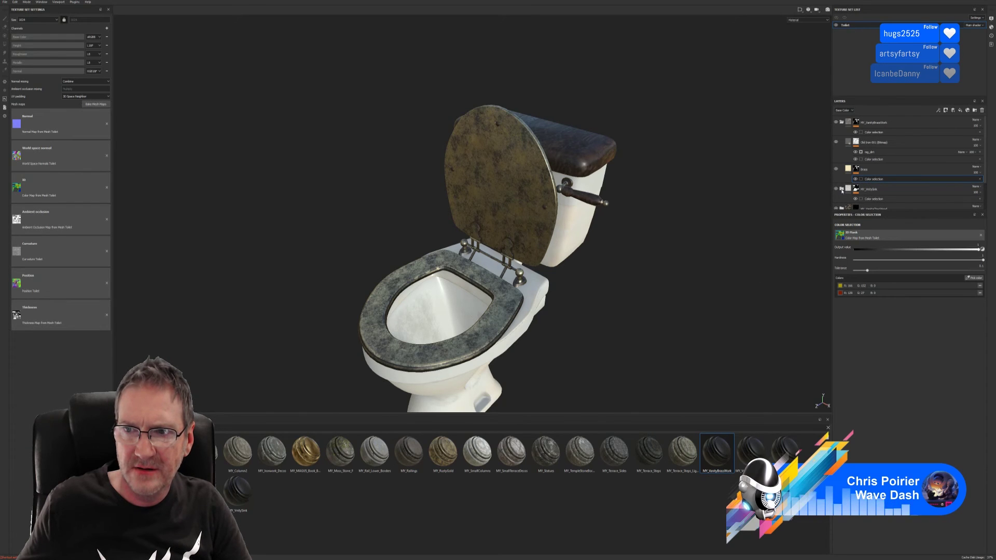
Step: Compare the seat, lid and hinges with and without the MP_VanityBrassWork group by toggling its visibility
{"action": "scroll", "coordinate": [837, 157], "scroll_direction": "down", "scroll_amount": 2}
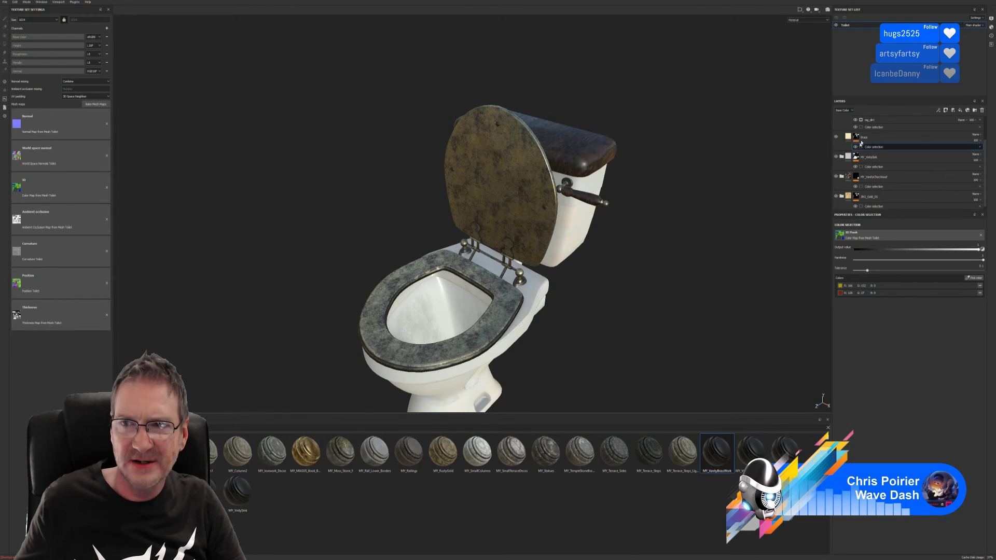
{"action": "left_click", "coordinate": [836, 122]}
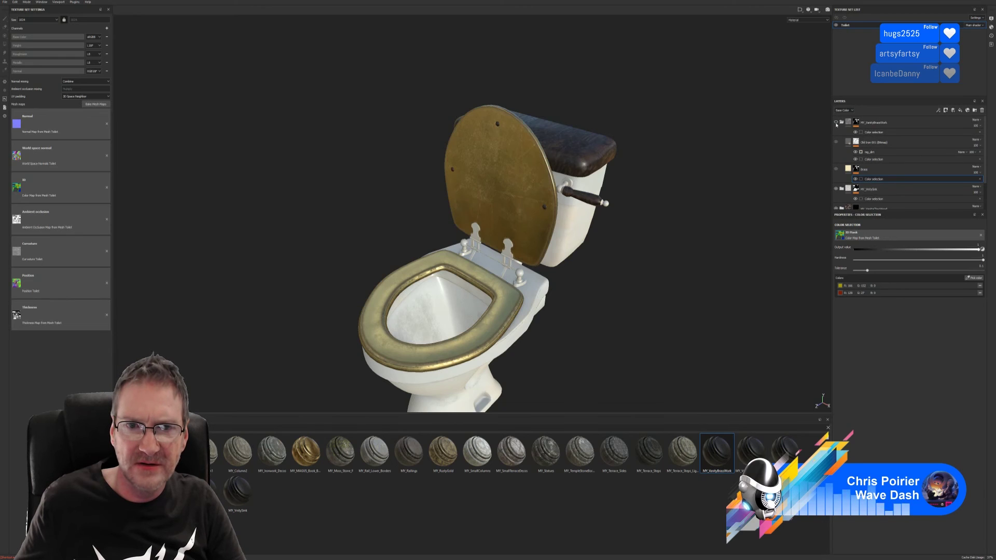
{"action": "left_click", "coordinate": [836, 123]}
{"action": "left_click", "coordinate": [836, 123]}
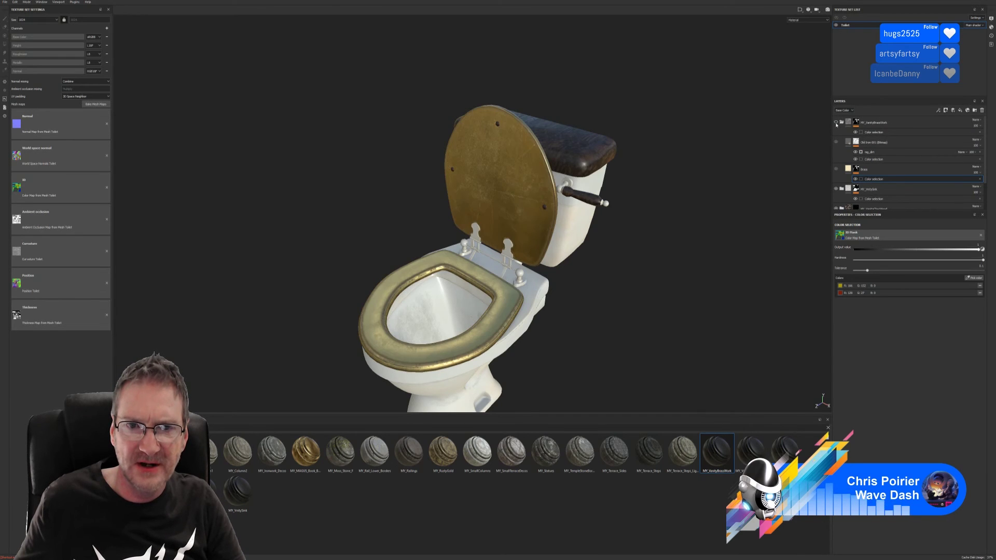
Step: Show the MP_VanityBrassWork group again and remove the seat's yellow ID colour from its color selection
{"action": "left_click", "coordinate": [836, 123]}
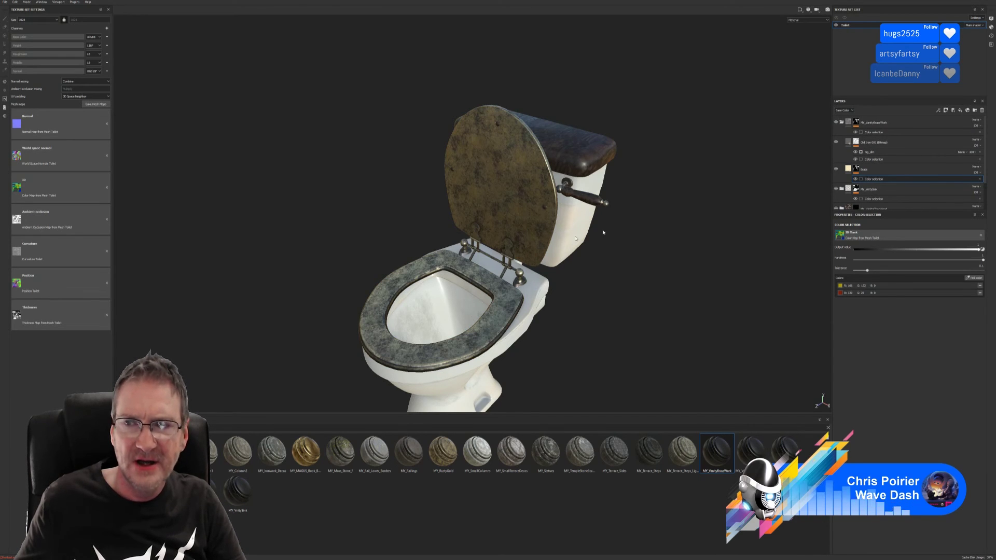
{"action": "left_click", "coordinate": [877, 124]}
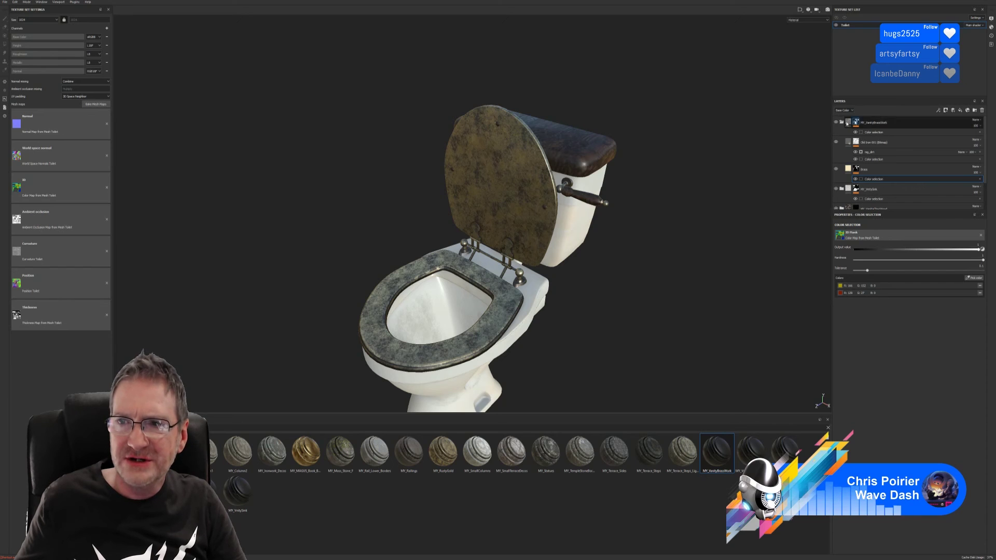
{"action": "left_click", "coordinate": [875, 132]}
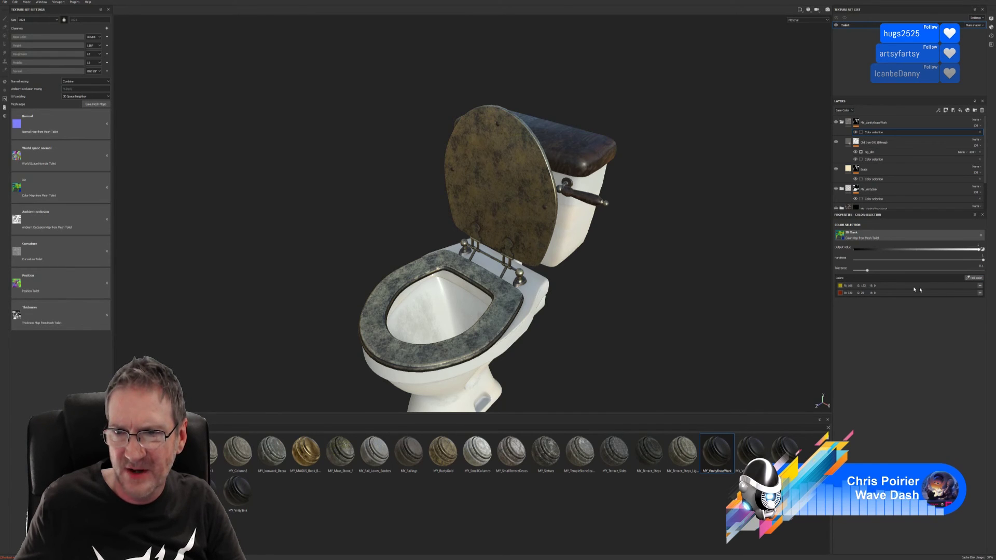
{"action": "left_click", "coordinate": [981, 286]}
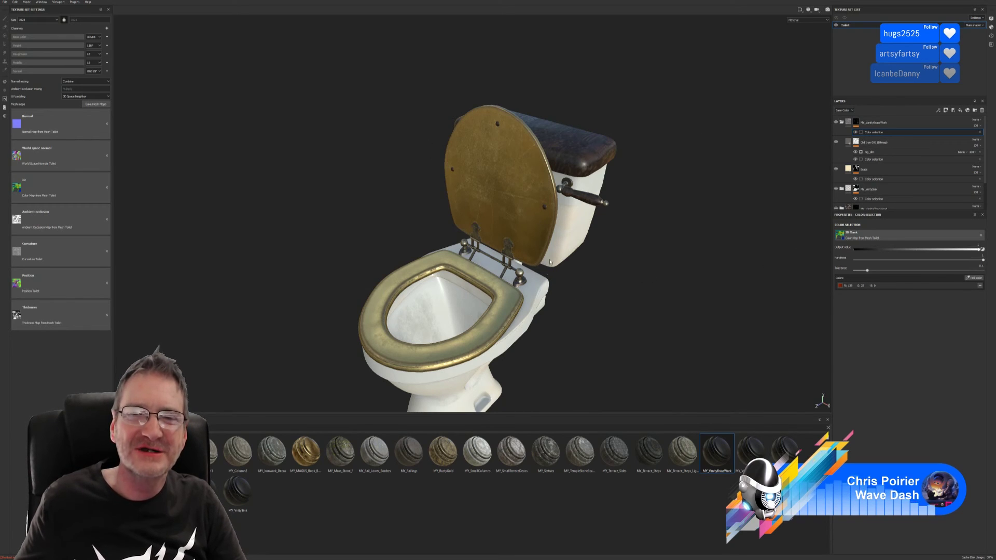
{"action": "scroll", "coordinate": [550, 262], "scroll_direction": "up", "scroll_amount": 2}
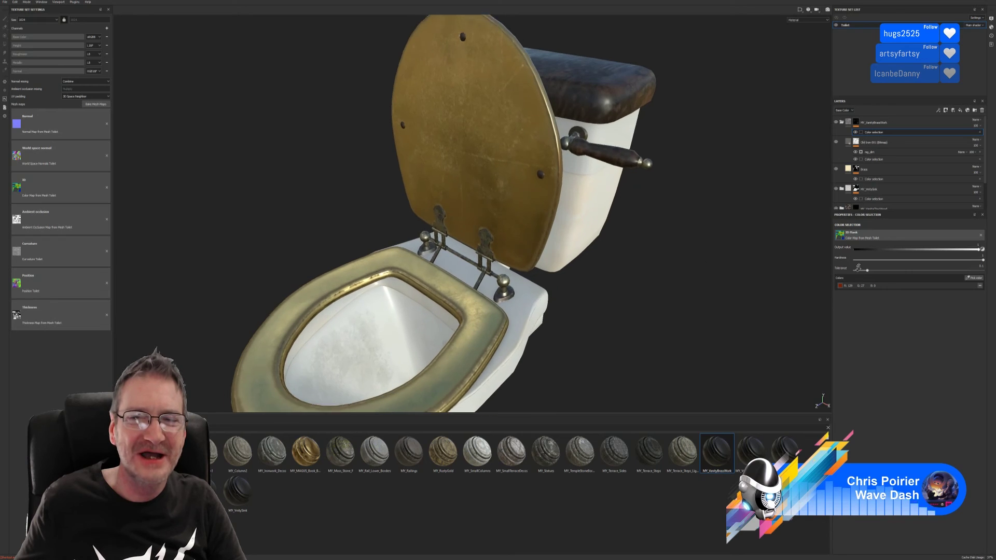
{"action": "right_click", "coordinate": [876, 133]}
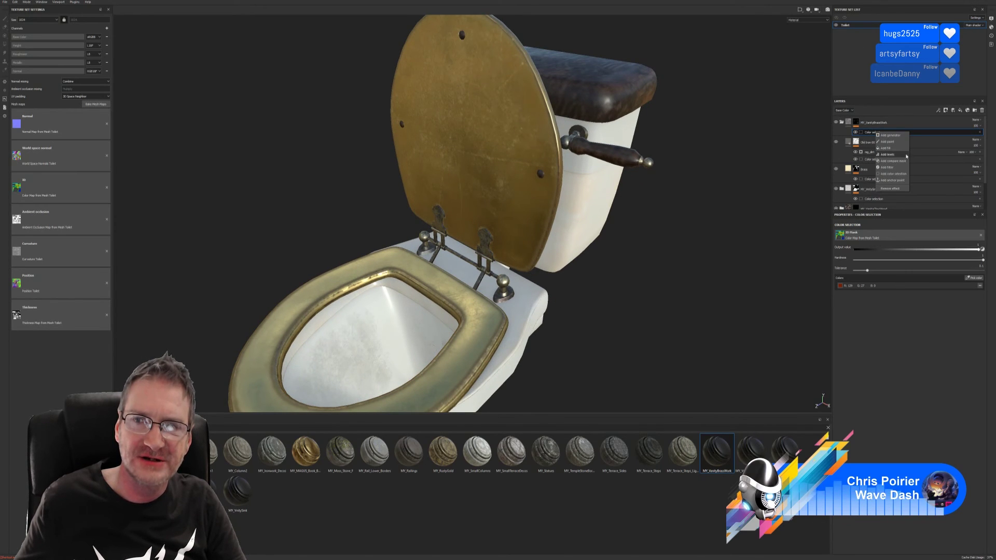
{"action": "left_click", "coordinate": [873, 342]}
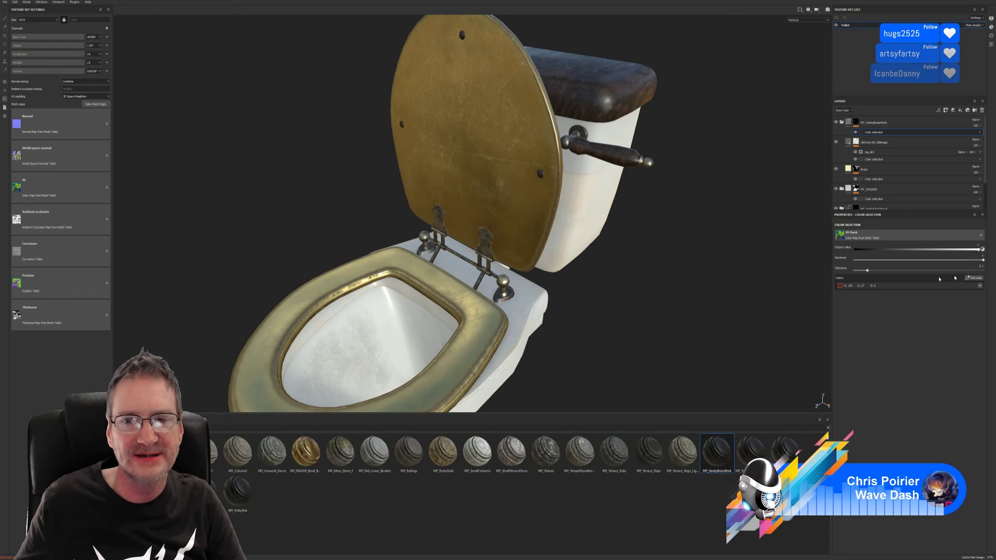
Step: Change the Brass layer's Brass Color to a light copper orange and check the hinges up close
{"action": "scroll", "coordinate": [504, 299], "scroll_direction": "up", "scroll_amount": 6}
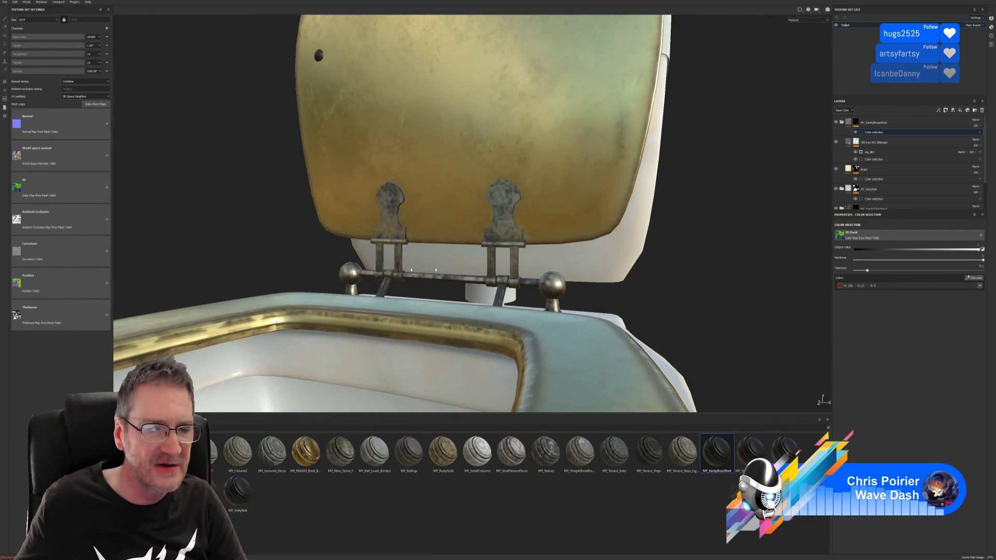
{"action": "left_click_drag", "start_coordinate": [435, 270], "coordinate": [465, 241], "text": "alt"}
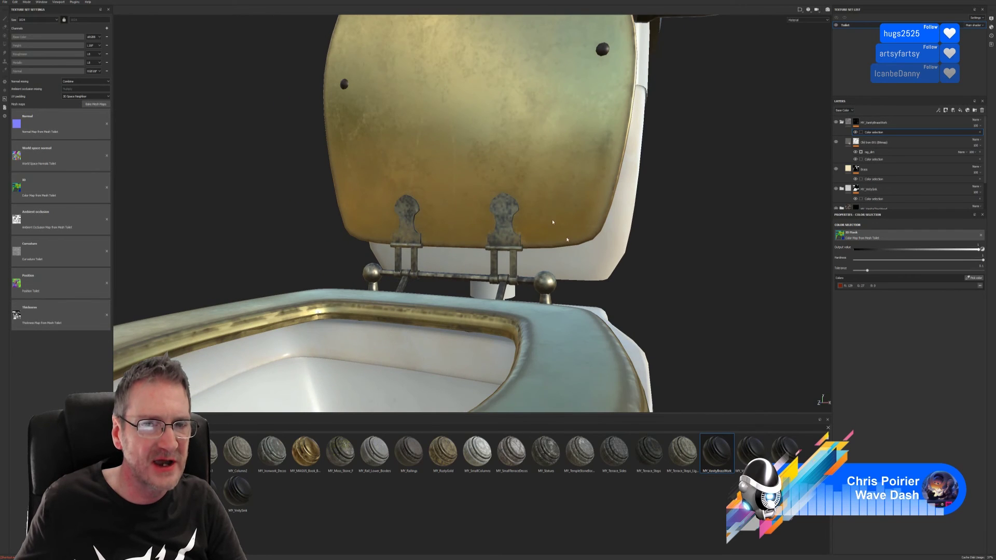
{"action": "left_click_drag", "start_coordinate": [552, 222], "coordinate": [398, 322], "text": "alt"}
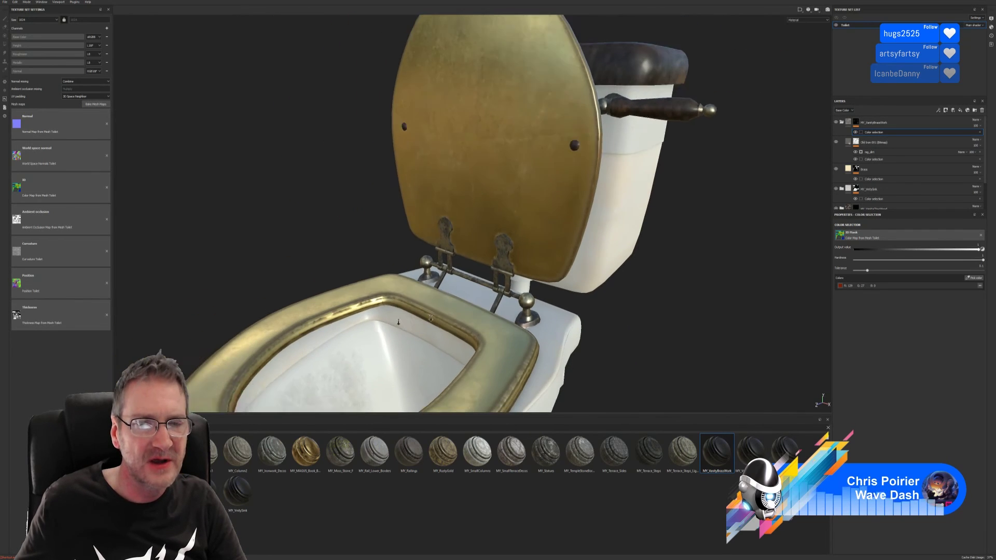
{"action": "scroll", "coordinate": [399, 322], "scroll_direction": "down", "scroll_amount": 3}
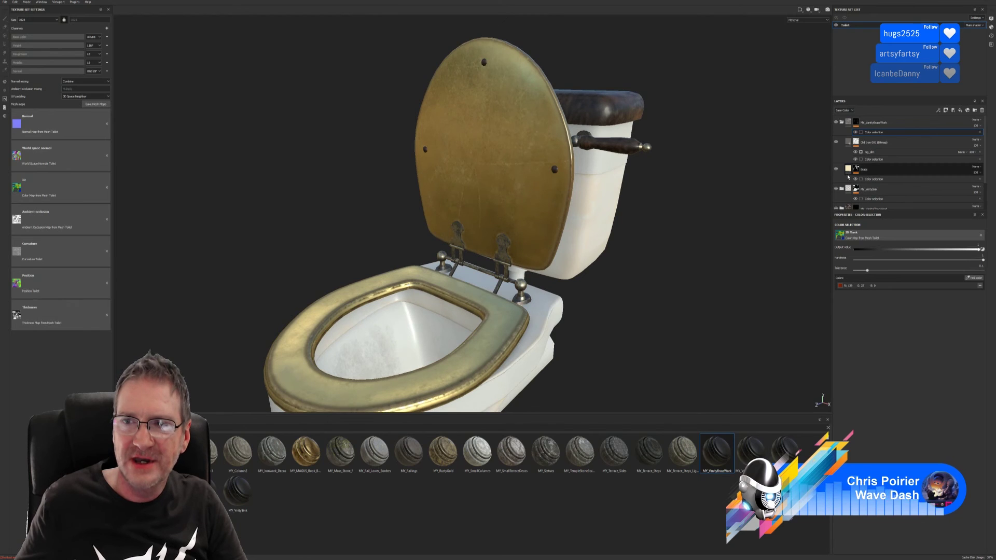
{"action": "left_click", "coordinate": [849, 170]}
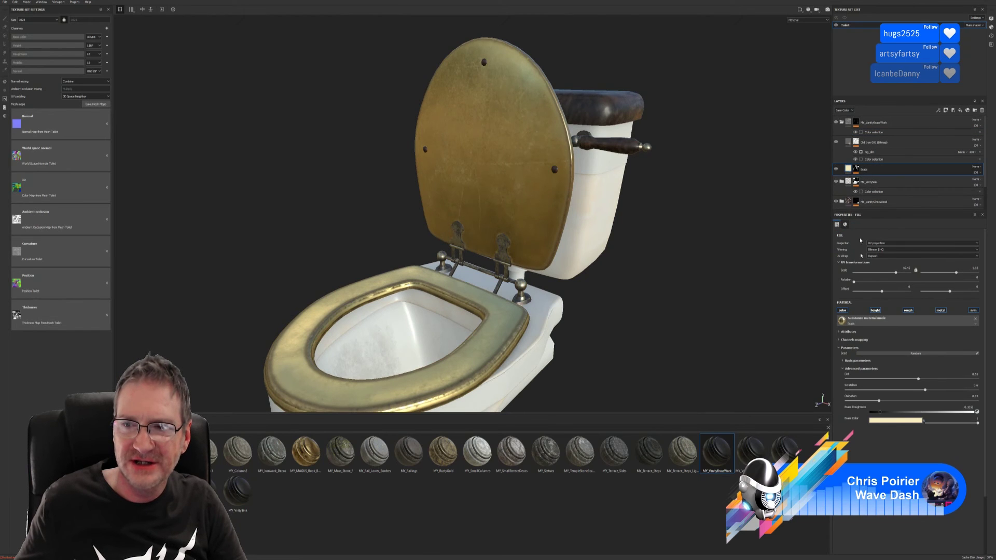
{"action": "left_click", "coordinate": [895, 421]}
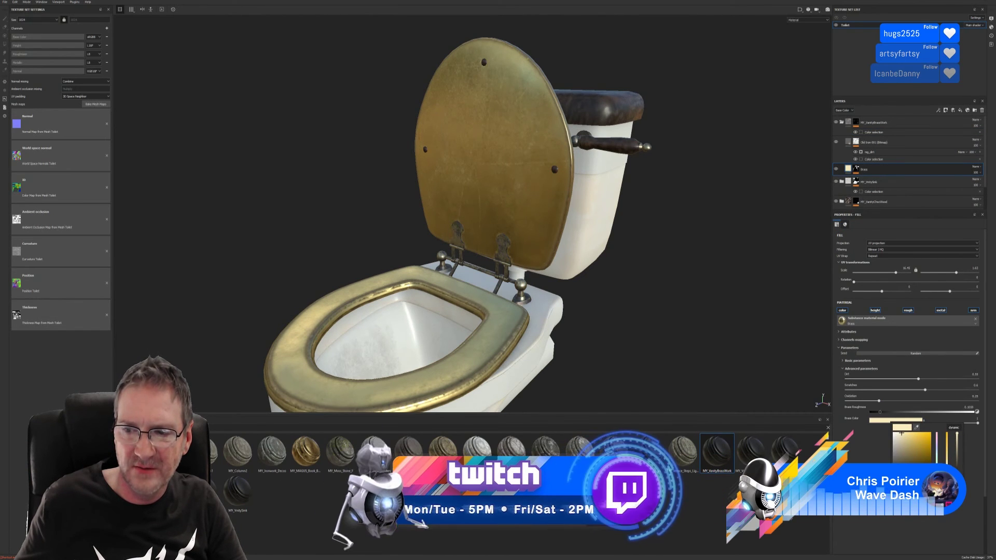
{"action": "left_click_drag", "start_coordinate": [945, 472], "coordinate": [945, 458]}
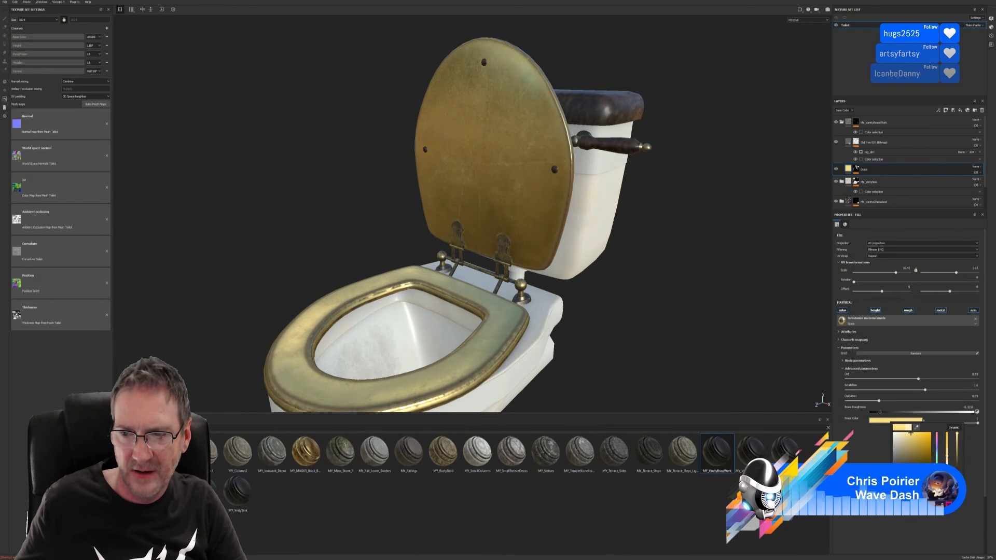
{"action": "left_click", "coordinate": [936, 473]}
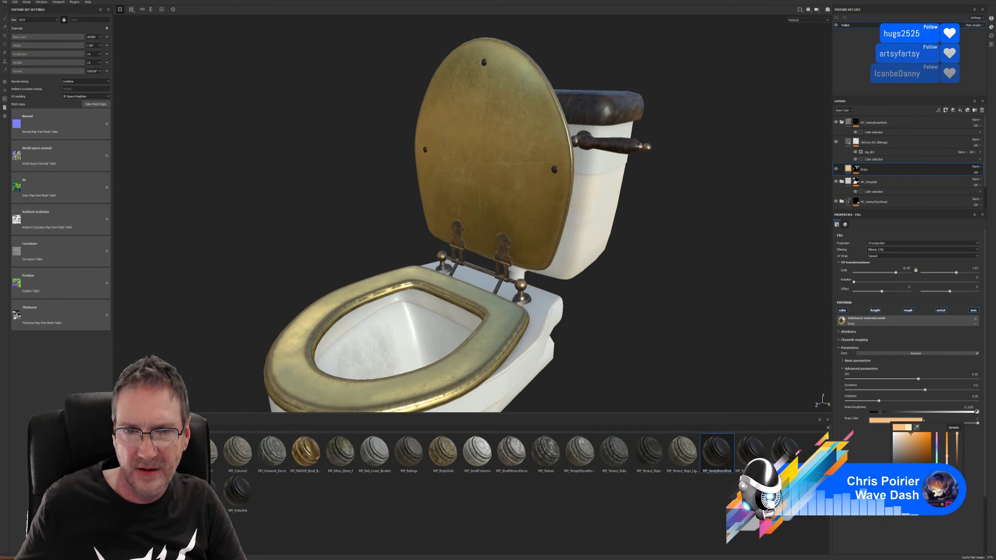
{"action": "scroll", "coordinate": [528, 229], "scroll_direction": "up", "scroll_amount": 5}
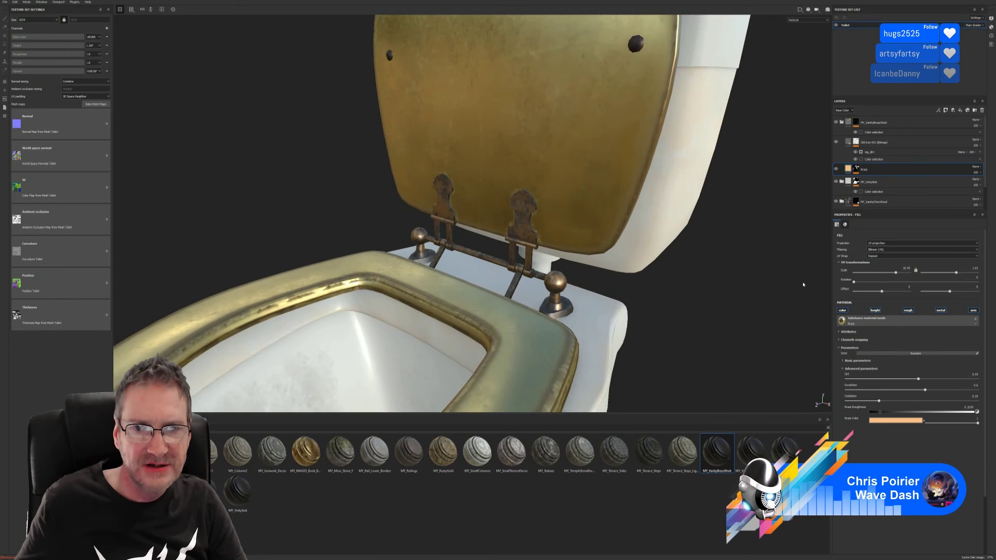
{"action": "left_click_drag", "start_coordinate": [529, 229], "coordinate": [490, 146], "text": "alt"}
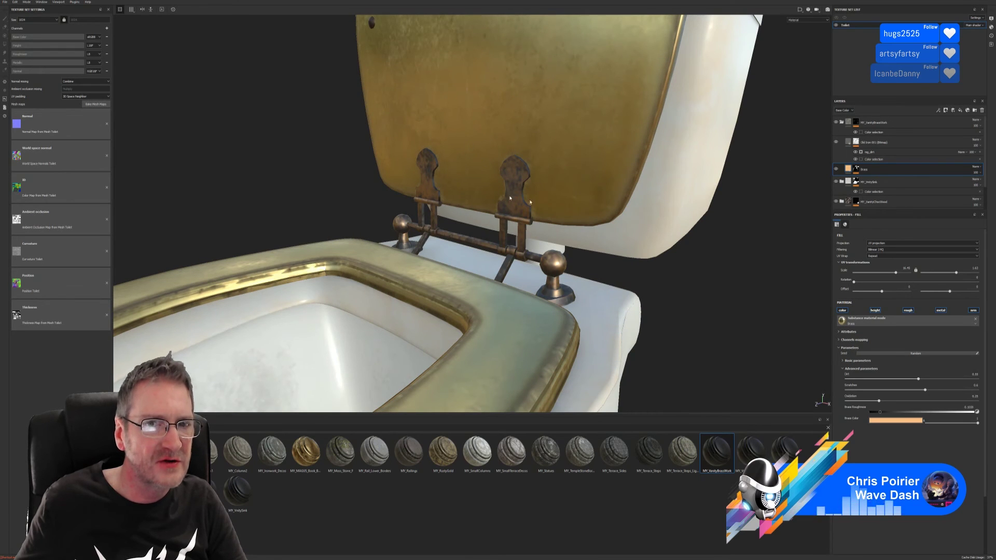
{"action": "scroll", "coordinate": [565, 254], "scroll_direction": "down", "scroll_amount": 10}
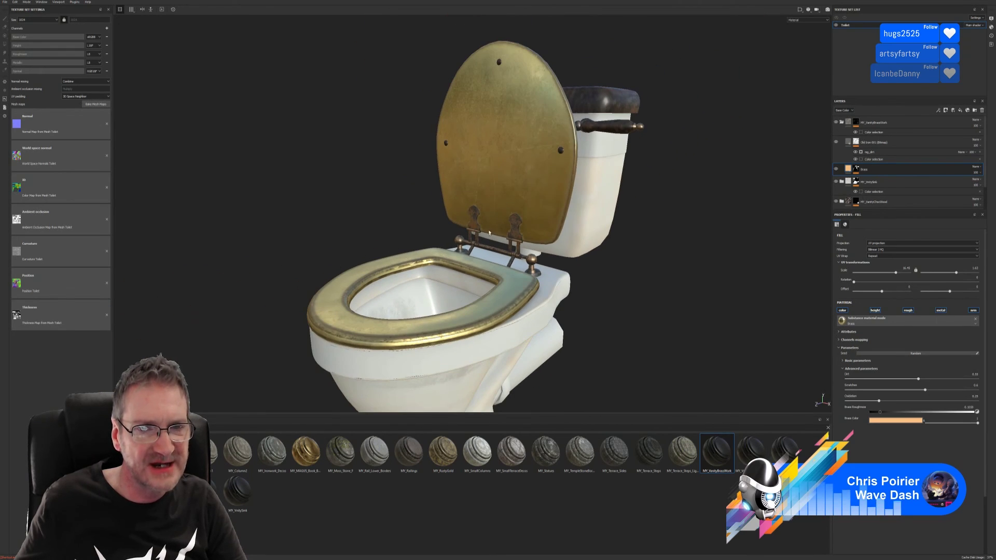
{"action": "scroll", "coordinate": [586, 272], "scroll_direction": "up", "scroll_amount": 3}
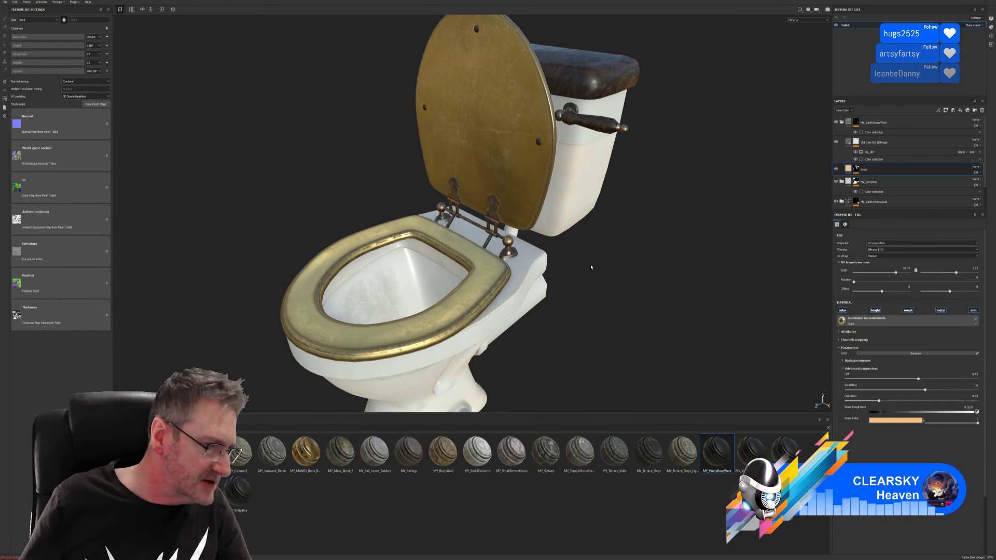
Step: Bring up the full material library and apply the Arabesque Tile Wall material to the toilet as a new layer
{"action": "left_click_drag", "start_coordinate": [540, 345], "coordinate": [569, 234], "text": "alt"}
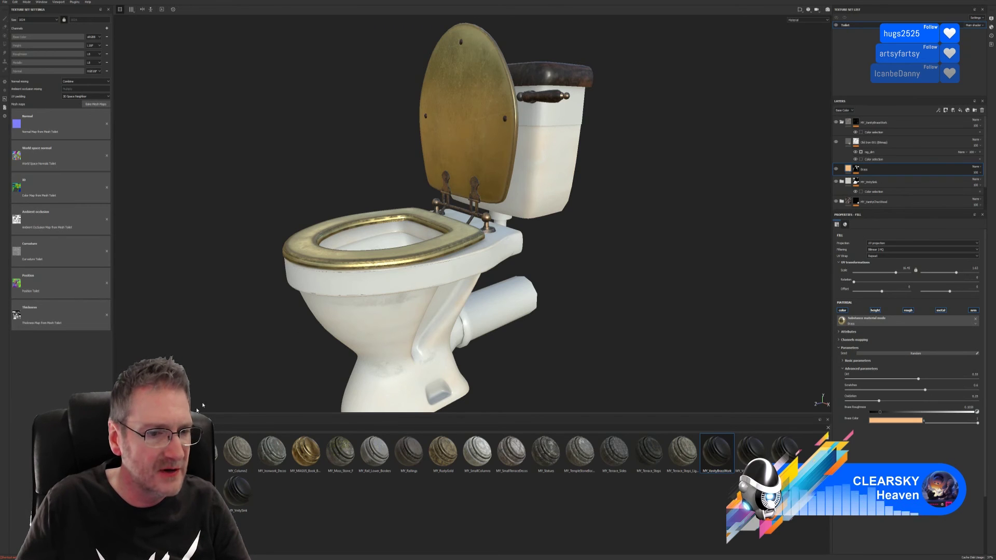
{"action": "left_click", "coordinate": [119, 437]}
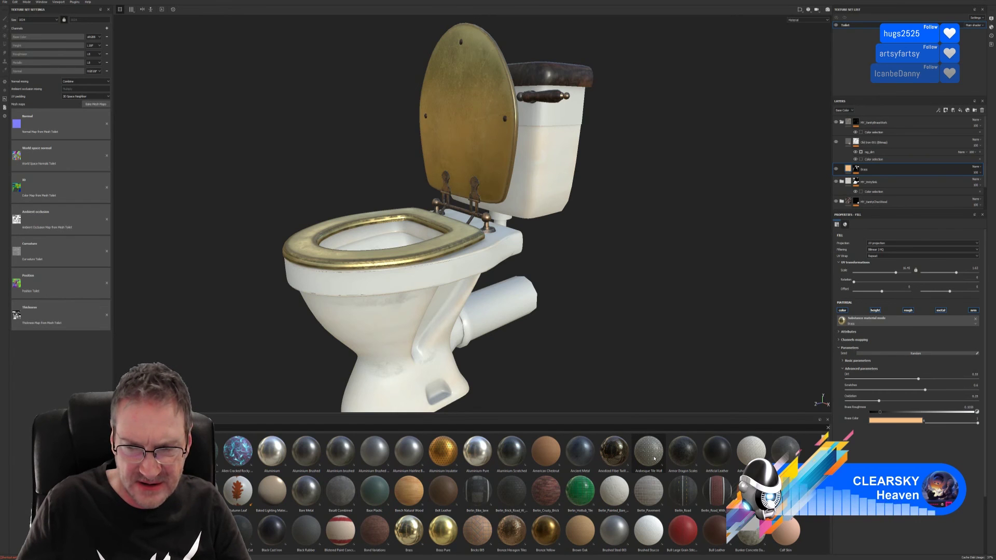
{"action": "mouse_move", "coordinate": [653, 459]}
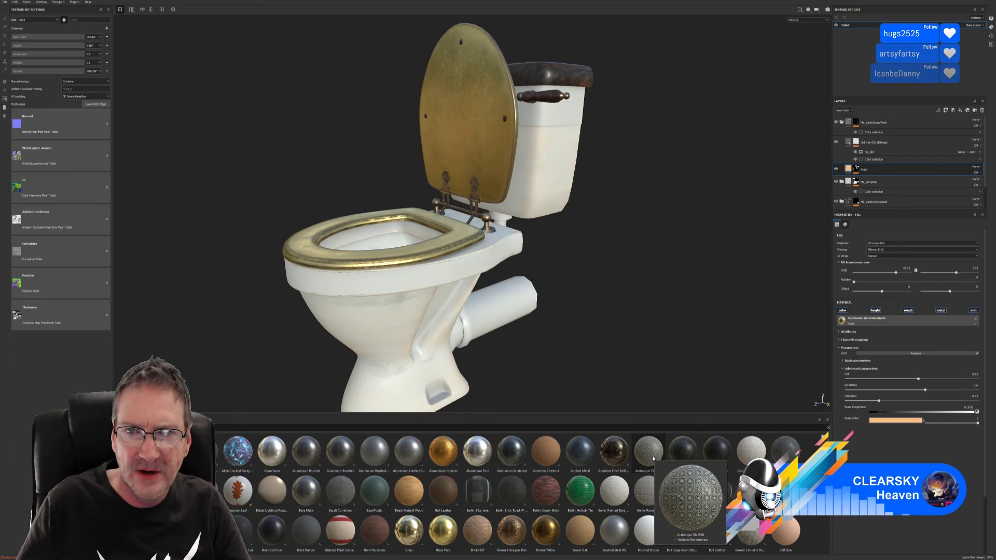
{"action": "left_click_drag", "start_coordinate": [653, 458], "coordinate": [572, 119]}
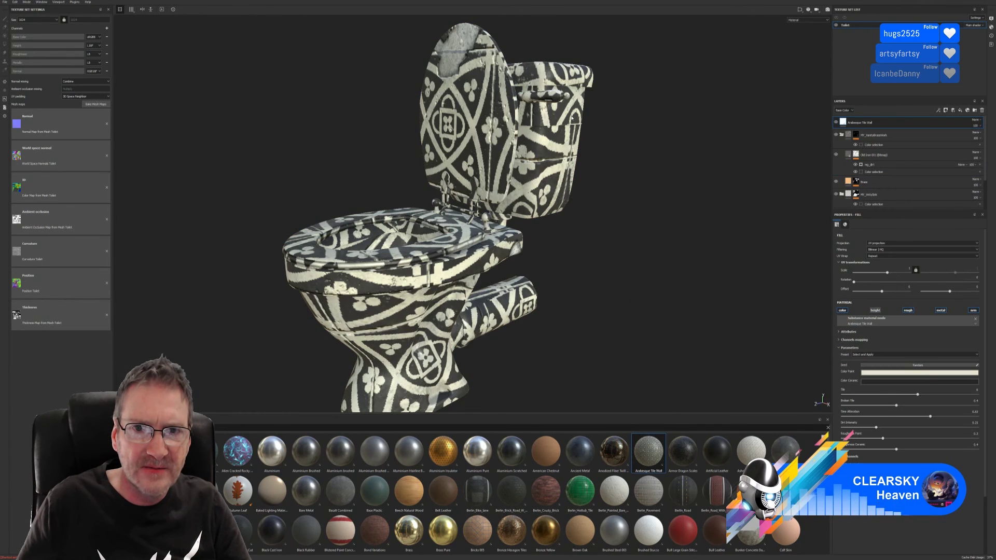
Step: Mask the Arabesque Tile Wall layer with a color selection using the cyan ID colour of the cistern band and bowl rim
{"action": "right_click", "coordinate": [886, 127]}
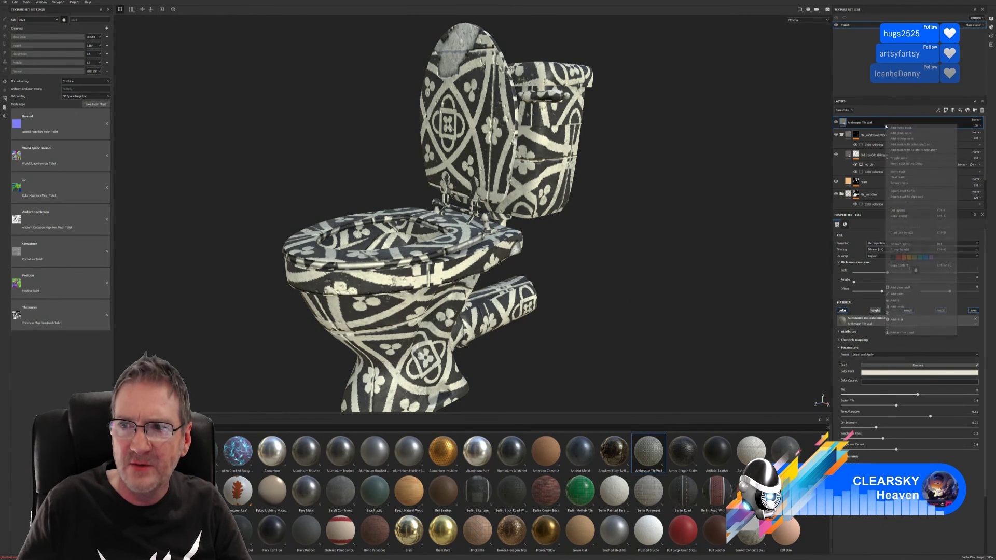
{"action": "left_click", "coordinate": [926, 145]}
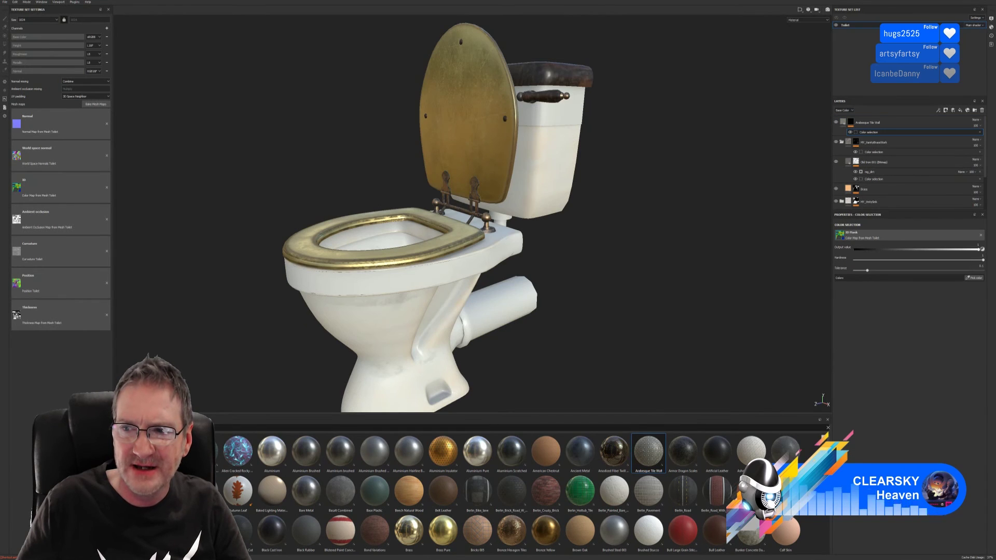
{"action": "left_click", "coordinate": [982, 278]}
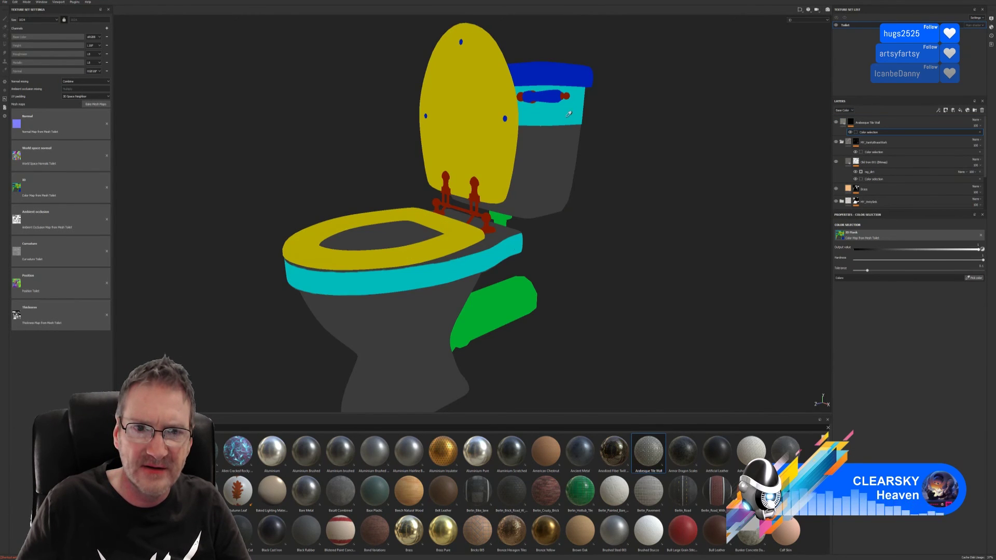
{"action": "left_click", "coordinate": [568, 114]}
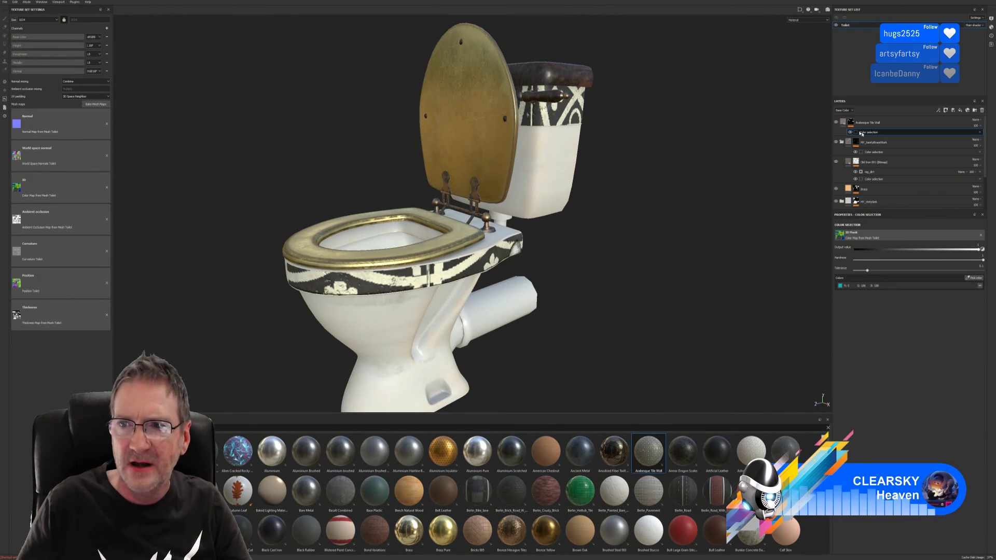
Step: Try uneven UV scaling of the Arabesque Tile Wall pattern along its two axes and reset both scales to 1
{"action": "left_click", "coordinate": [844, 121]}
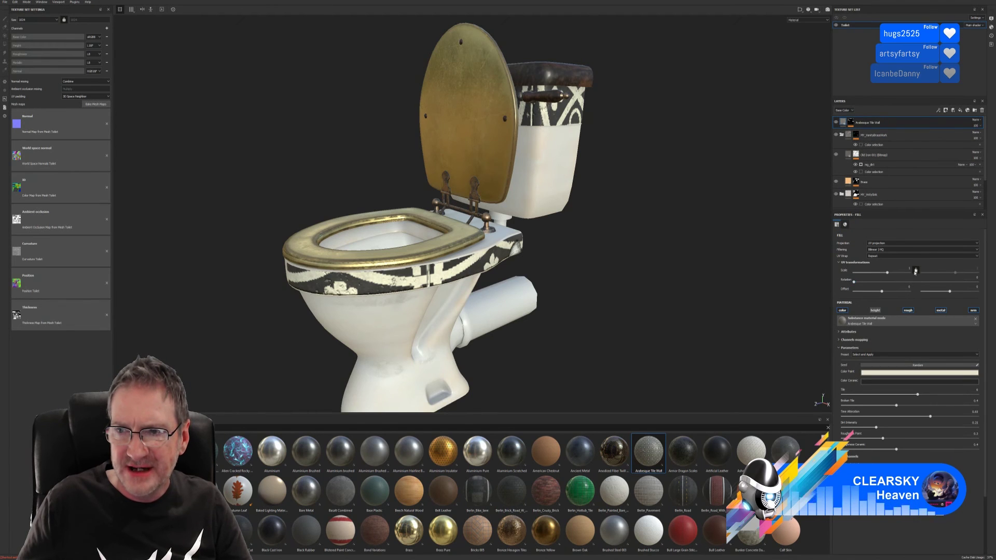
{"action": "left_click_drag", "start_coordinate": [887, 273], "coordinate": [889, 273]}
{"action": "left_click_drag", "start_coordinate": [954, 275], "coordinate": [958, 274]}
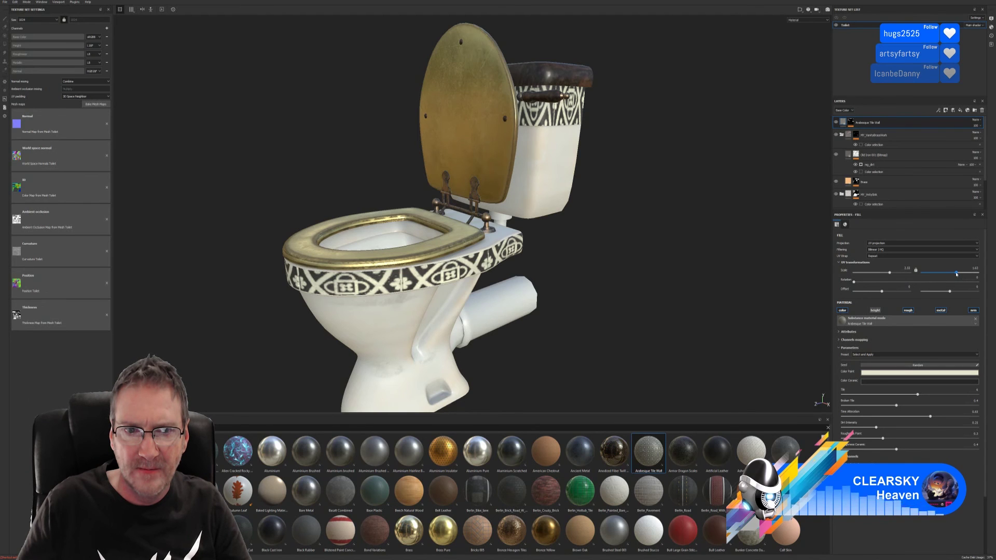
{"action": "left_click_drag", "start_coordinate": [957, 274], "coordinate": [960, 273]}
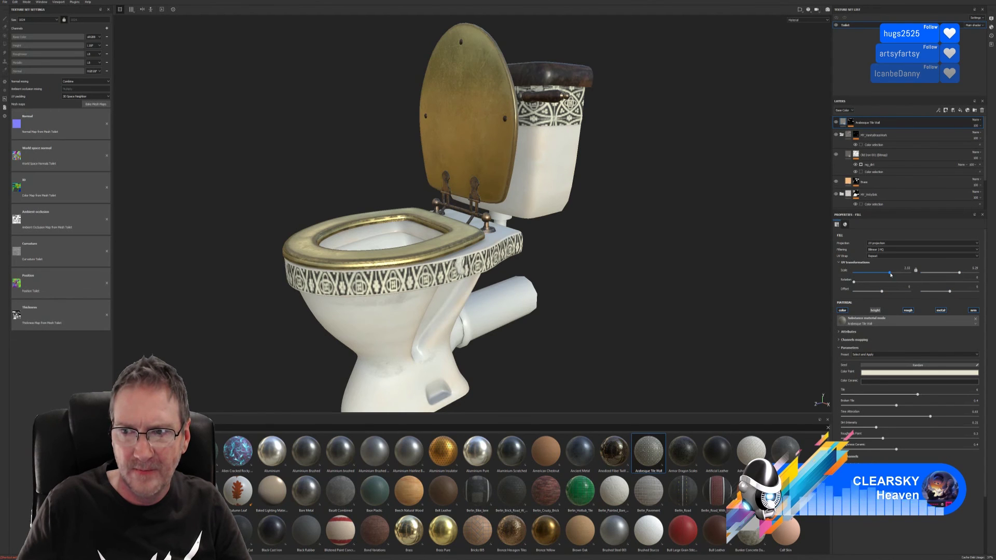
{"action": "left_click_drag", "start_coordinate": [891, 275], "coordinate": [894, 275]}
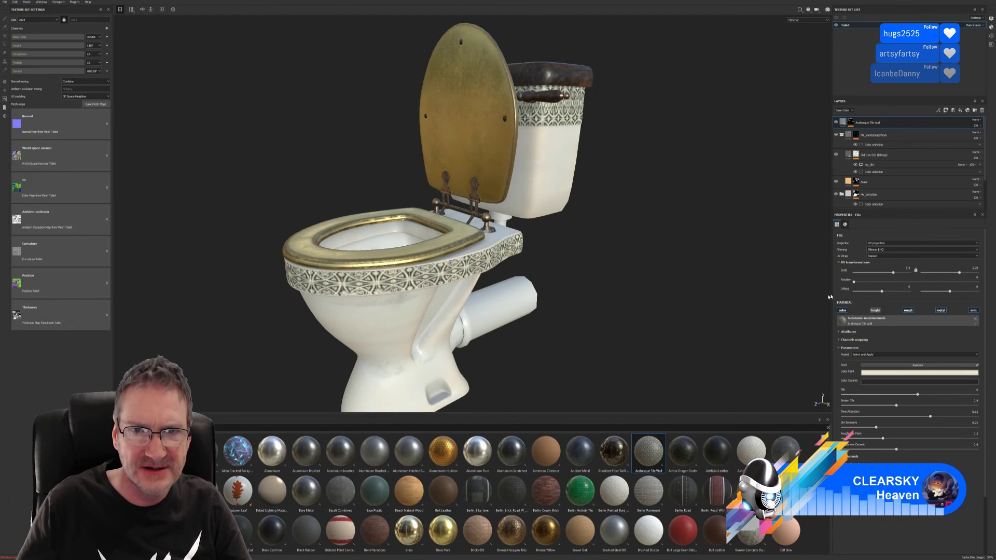
{"action": "mouse_move", "coordinate": [595, 258]}
{"action": "left_mouse_down", "text": "alt"}
{"action": "mouse_move", "coordinate": [490, 237]}
{"action": "mouse_move", "coordinate": [551, 260]}
{"action": "mouse_move", "coordinate": [884, 242]}
{"action": "mouse_move", "coordinate": [600, 241]}
{"action": "left_mouse_up", "text": "alt"}
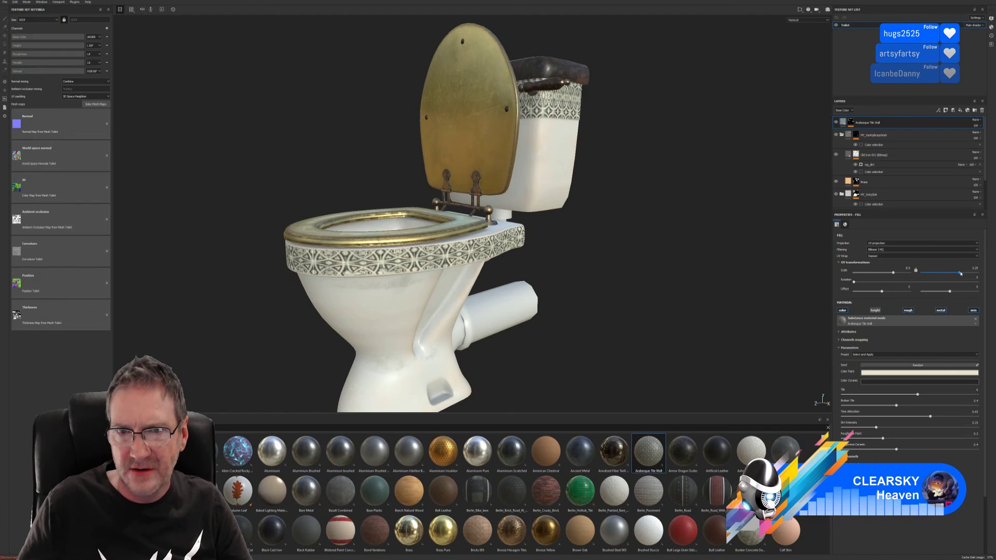
{"action": "left_click_drag", "start_coordinate": [961, 273], "coordinate": [955, 267]}
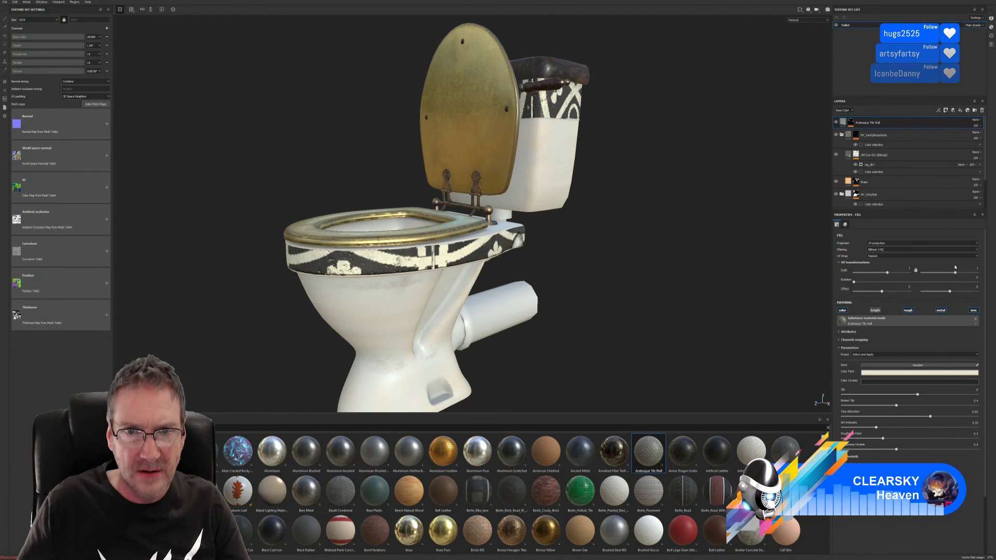
{"action": "left_click", "coordinate": [916, 270]}
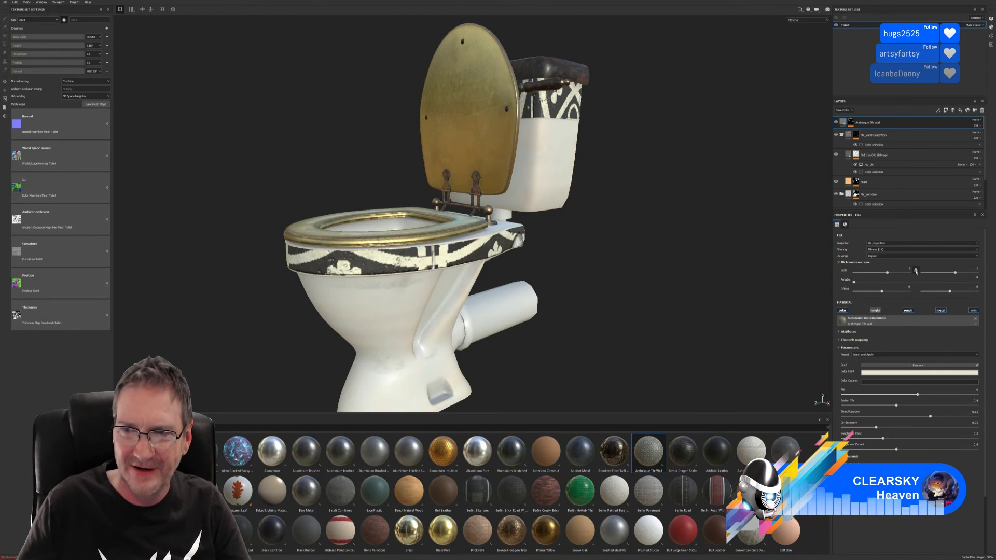
{"action": "left_click", "coordinate": [14, 2]}
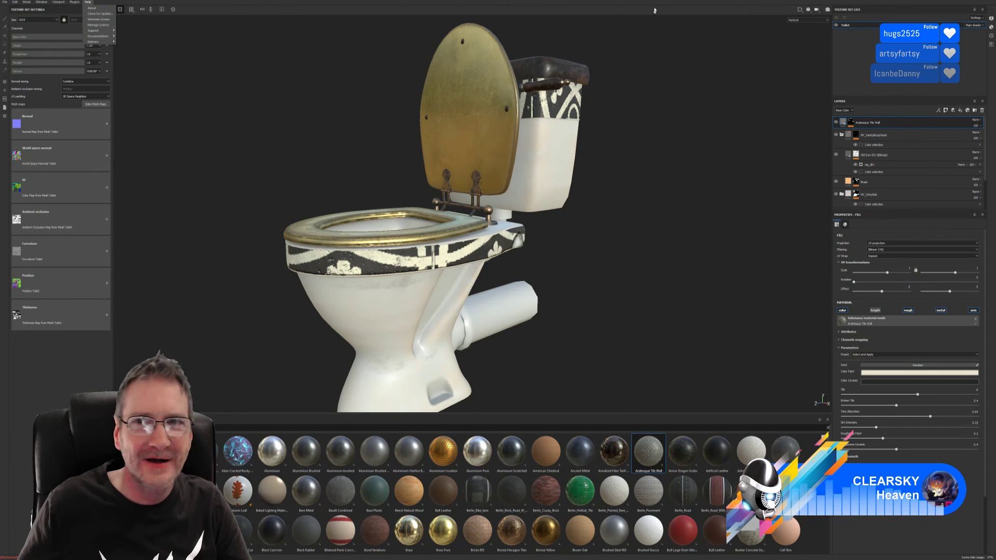
Step: Raise the Arabesque Tile Wall layer's UV scale by about the same amount on both axes for a smaller, undistorted pattern
{"action": "left_click", "coordinate": [765, 75]}
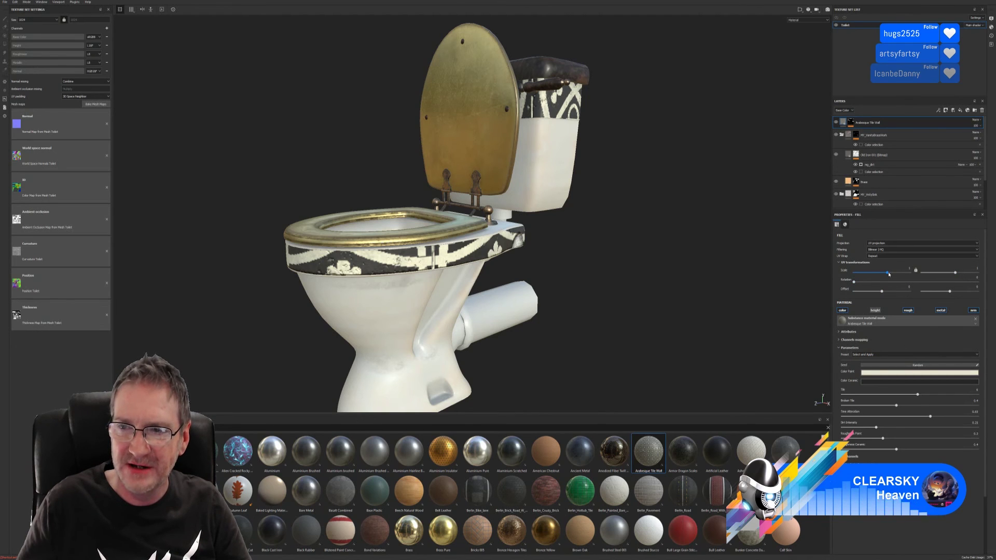
{"action": "left_click_drag", "start_coordinate": [889, 274], "coordinate": [892, 274]}
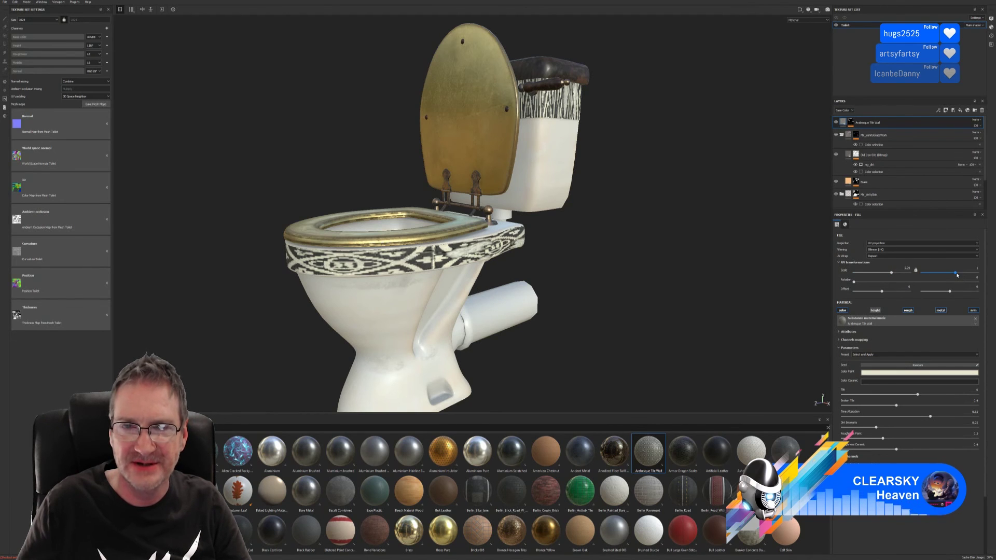
{"action": "left_click_drag", "start_coordinate": [957, 275], "coordinate": [960, 275]}
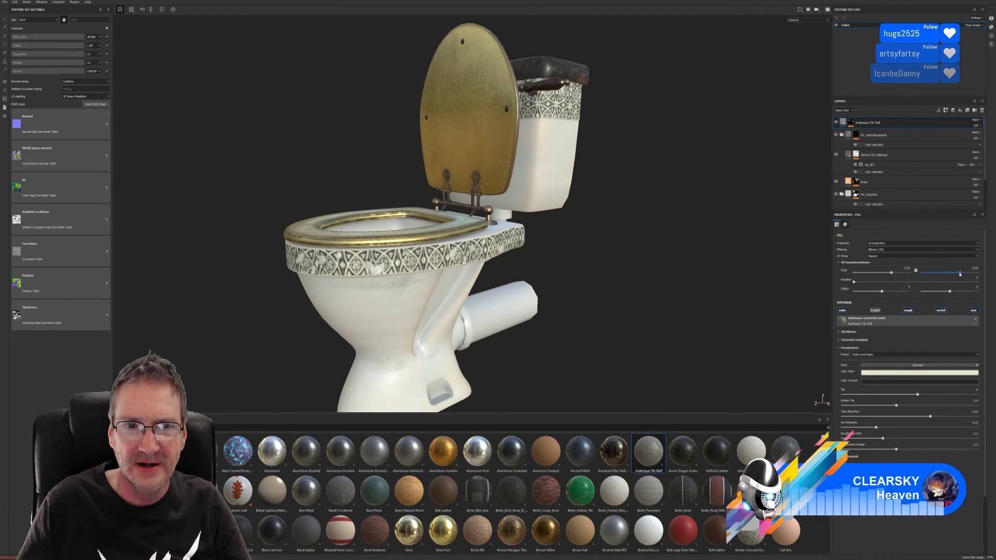
{"action": "mouse_move", "coordinate": [594, 283]}
{"action": "left_mouse_down", "text": "alt"}
{"action": "mouse_move", "coordinate": [469, 287]}
{"action": "mouse_move", "coordinate": [900, 284]}
{"action": "mouse_move", "coordinate": [583, 286]}
{"action": "left_mouse_up", "text": "alt"}
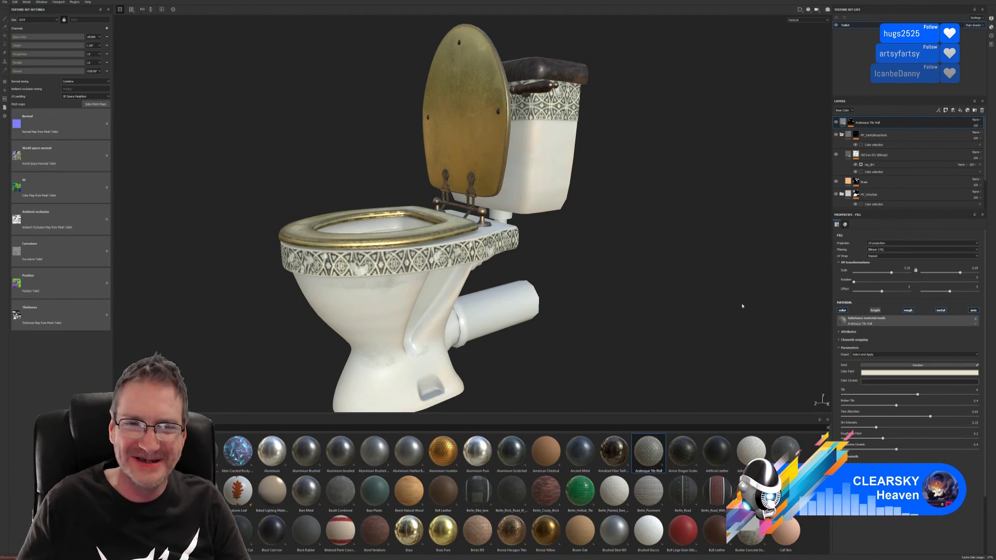
{"action": "left_click_drag", "start_coordinate": [739, 291], "coordinate": [590, 286], "text": "alt"}
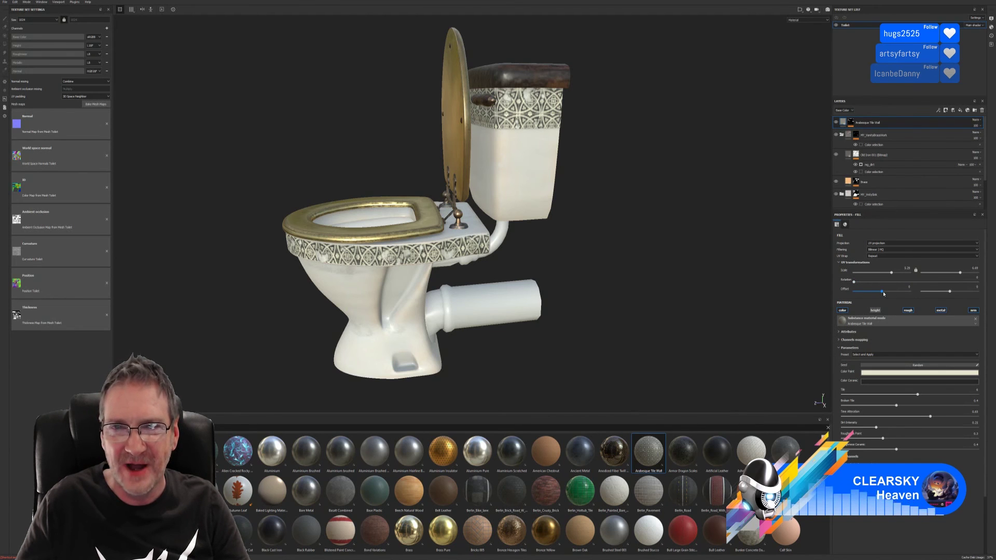
Step: Set the Arabesque Tile Wall pattern's first UV offset to about 0.19, try shifting the second offset and reset it to 0
{"action": "left_click_drag", "start_coordinate": [883, 294], "coordinate": [886, 293]}
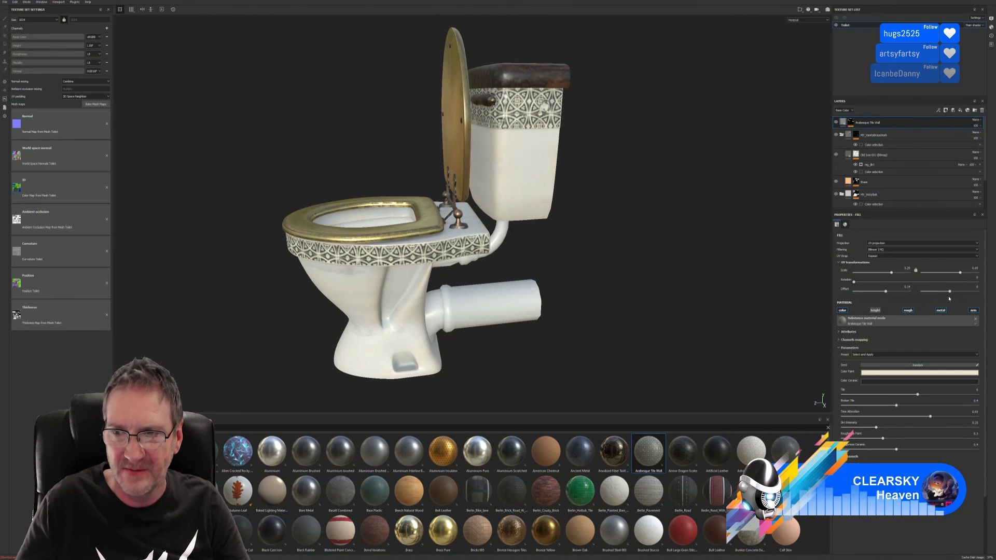
{"action": "left_click_drag", "start_coordinate": [950, 292], "coordinate": [950, 294]}
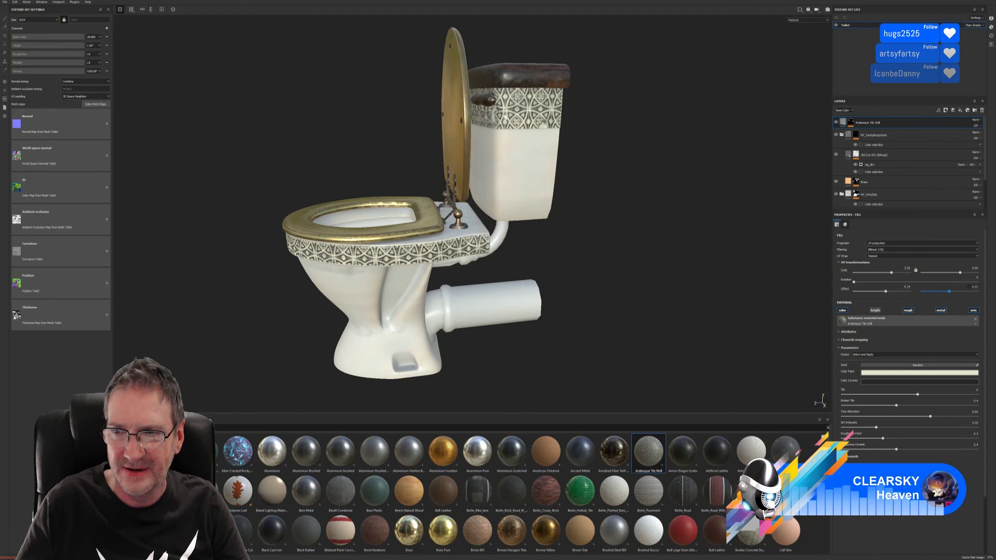
{"action": "type", "text": "0"}
{"action": "key", "text": "Return"}
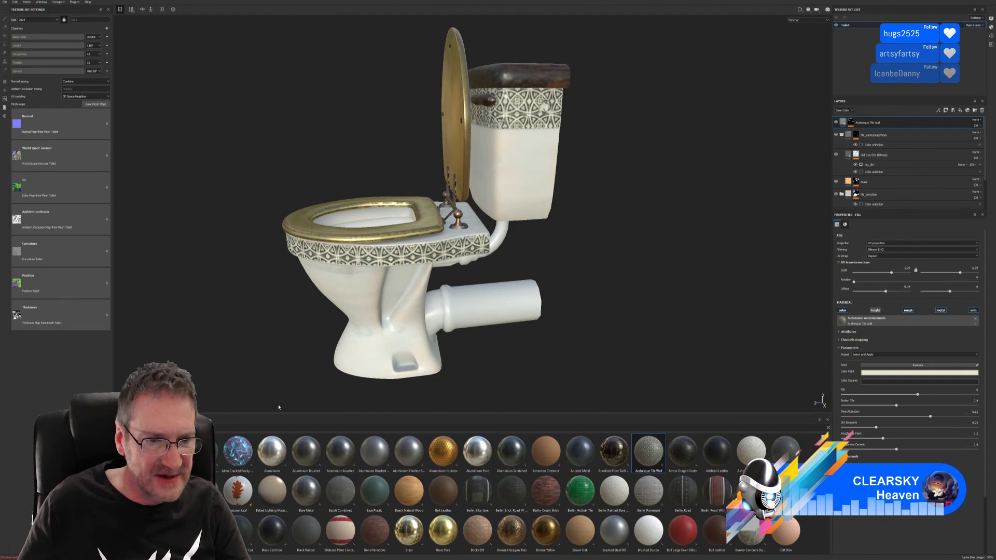
Step: Browse the material library and add the church tiles material as a new layer directly below the Arabesque Tile Wall layer
{"action": "left_click_drag", "start_coordinate": [605, 241], "coordinate": [525, 412], "text": "alt"}
{"action": "scroll", "coordinate": [622, 240], "scroll_direction": "down", "scroll_amount": 3}
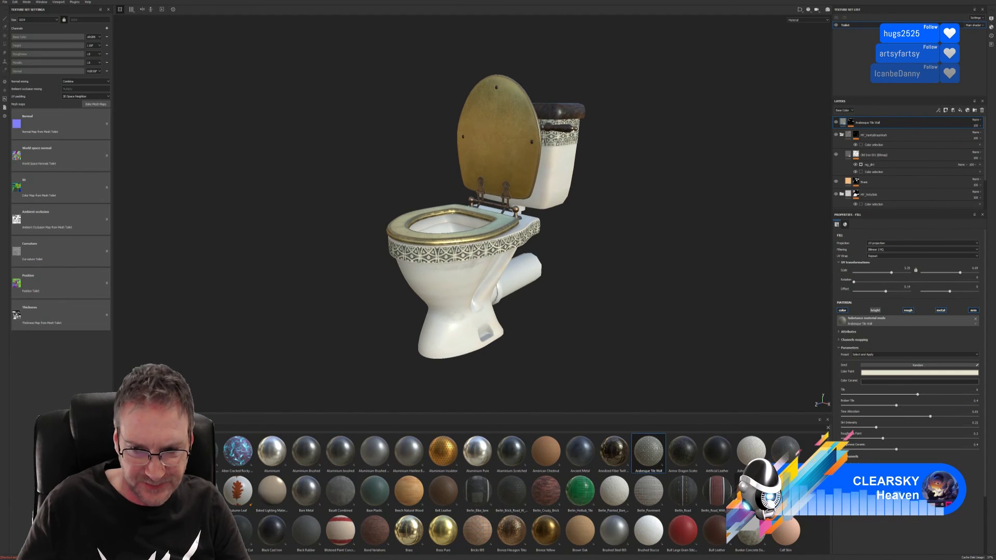
{"action": "scroll", "coordinate": [519, 493], "scroll_direction": "down", "scroll_amount": 3}
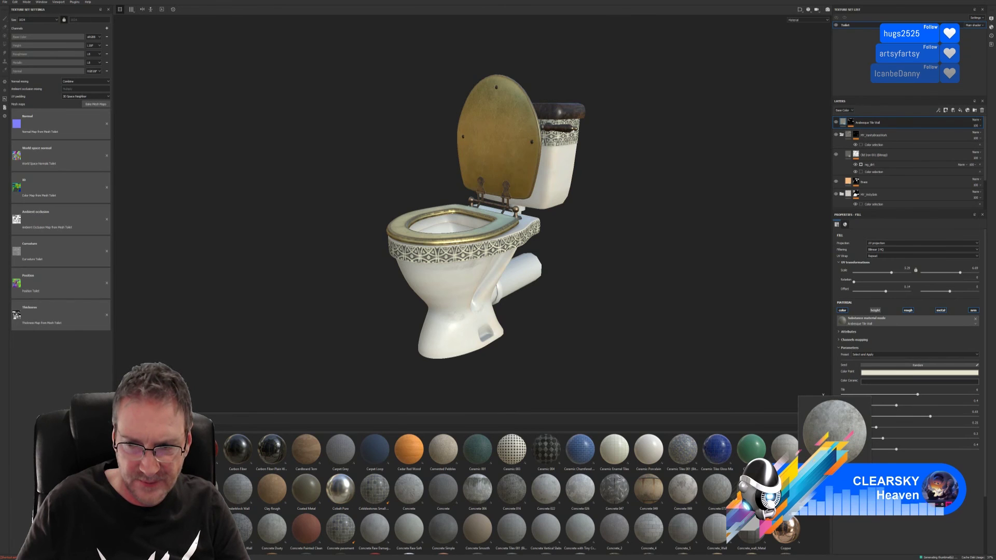
{"action": "mouse_move", "coordinate": [751, 528]}
{"action": "scroll", "coordinate": [751, 528], "scroll_direction": "down", "scroll_amount": 3}
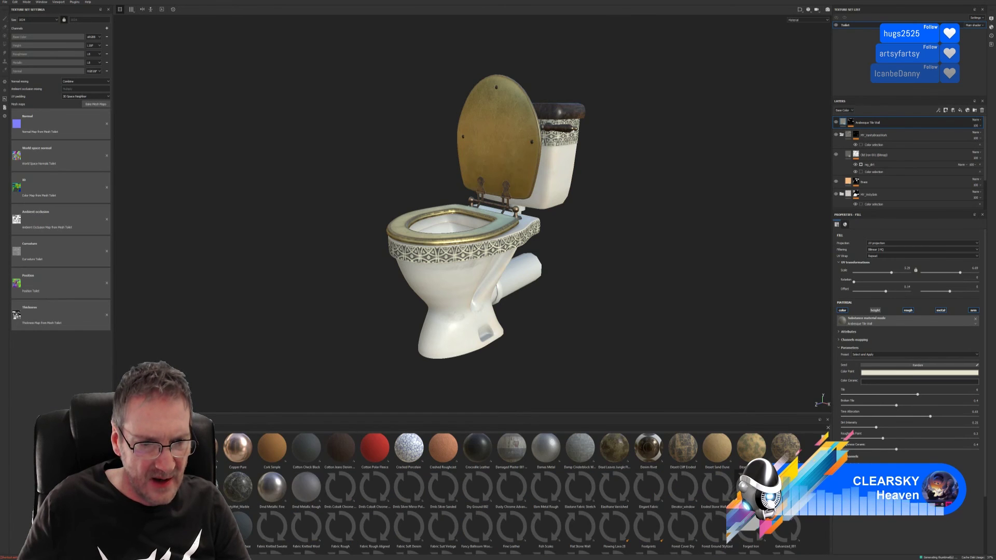
{"action": "scroll", "coordinate": [751, 529], "scroll_direction": "up", "scroll_amount": 3}
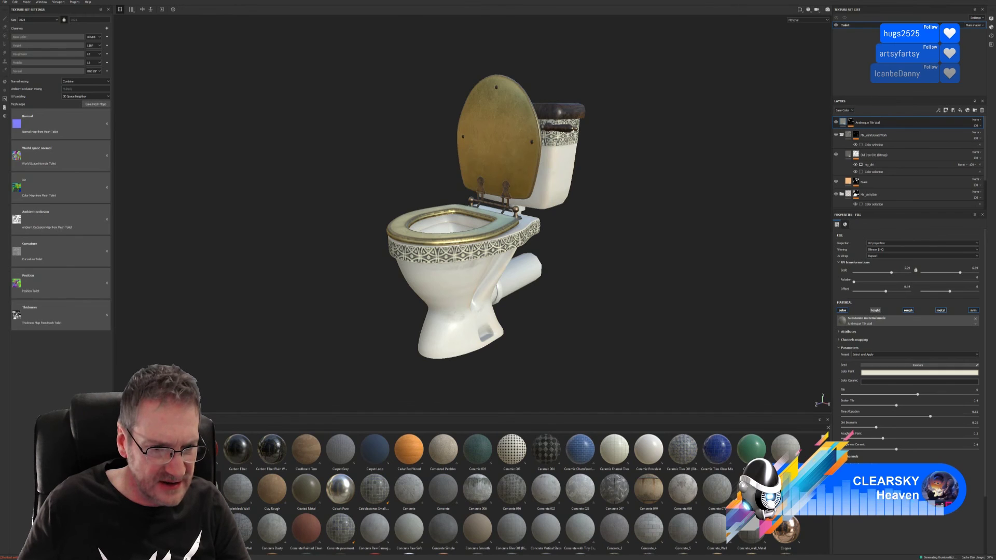
{"action": "mouse_move", "coordinate": [232, 449]}
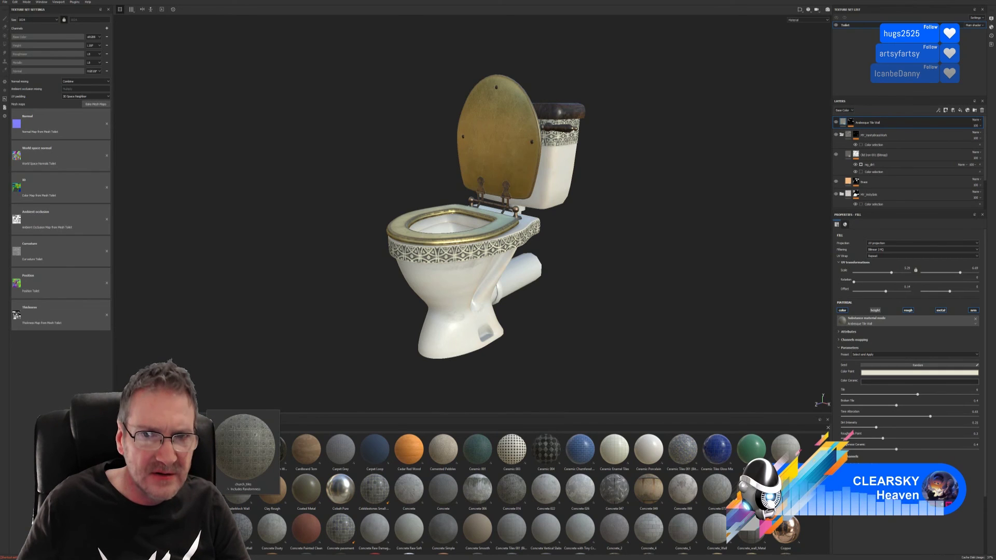
{"action": "left_click_drag", "start_coordinate": [233, 449], "coordinate": [882, 133]}
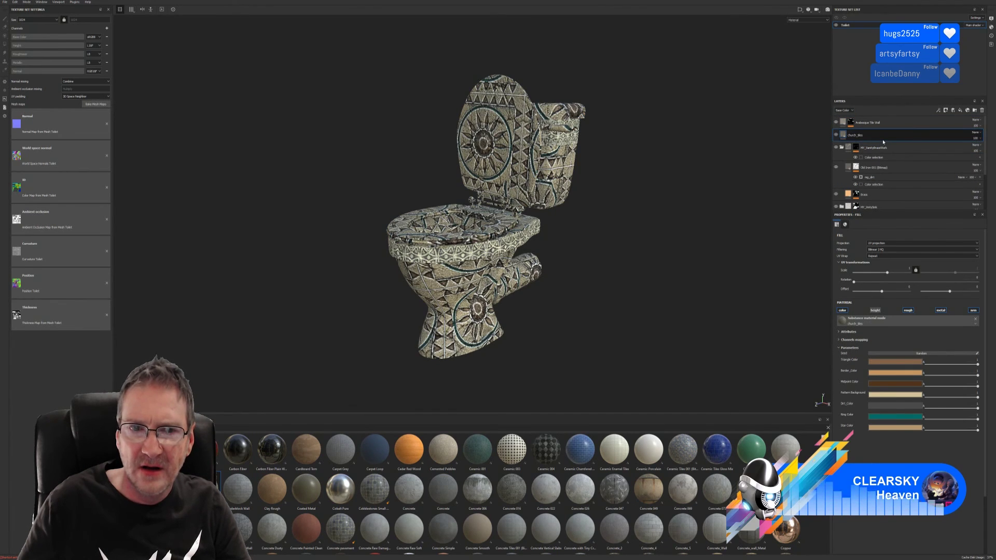
Step: Give the Arabesque Tile Wall layer a fresh color selection mask using the cyan ID colour of the bowl rim
{"action": "right_click", "coordinate": [872, 127]}
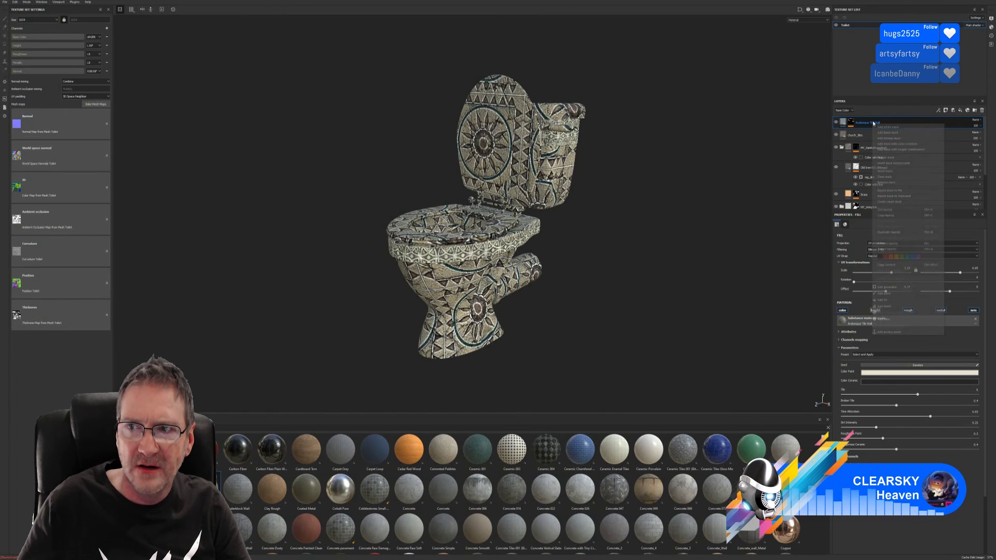
{"action": "left_click", "coordinate": [901, 144]}
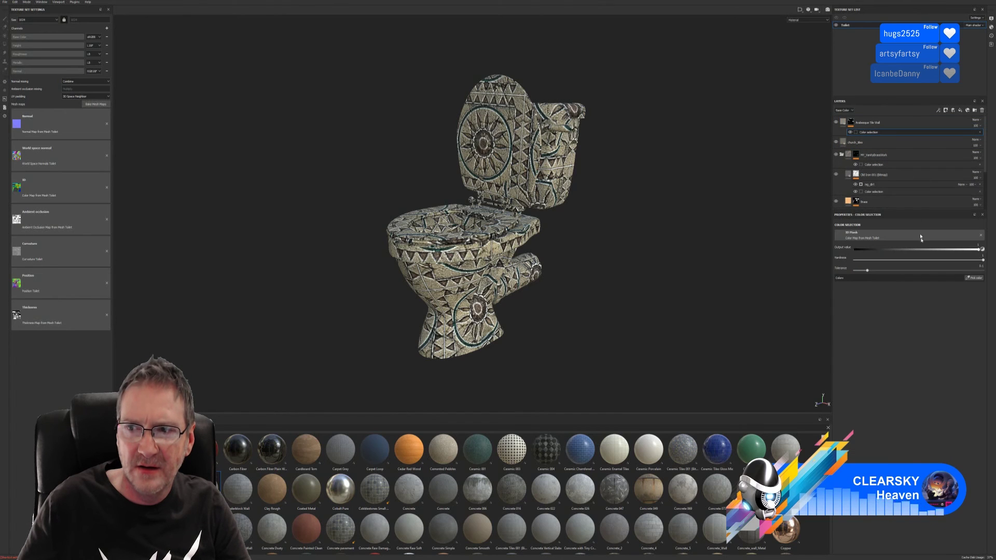
{"action": "left_click", "coordinate": [974, 277]}
{"action": "left_click", "coordinate": [501, 242]}
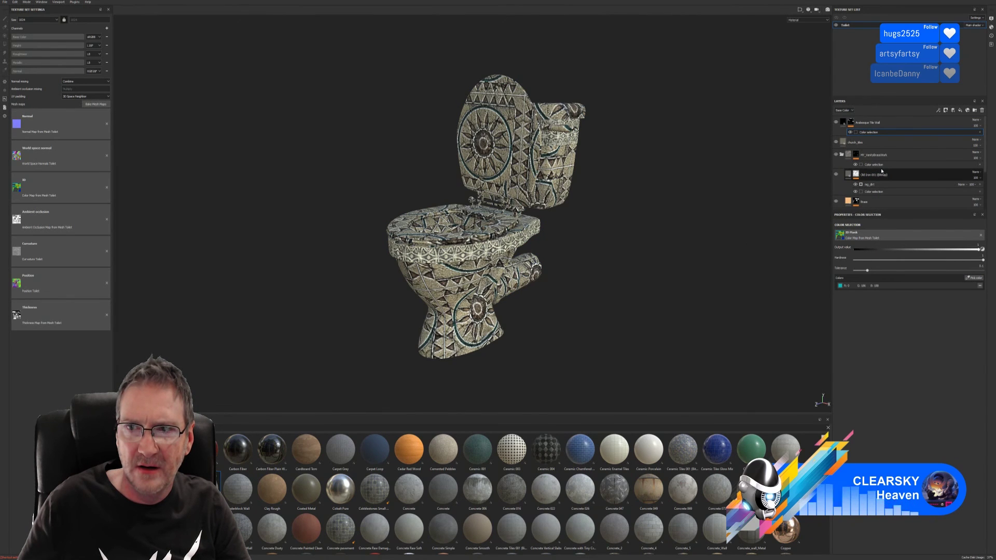
{"action": "left_click", "coordinate": [870, 125]}
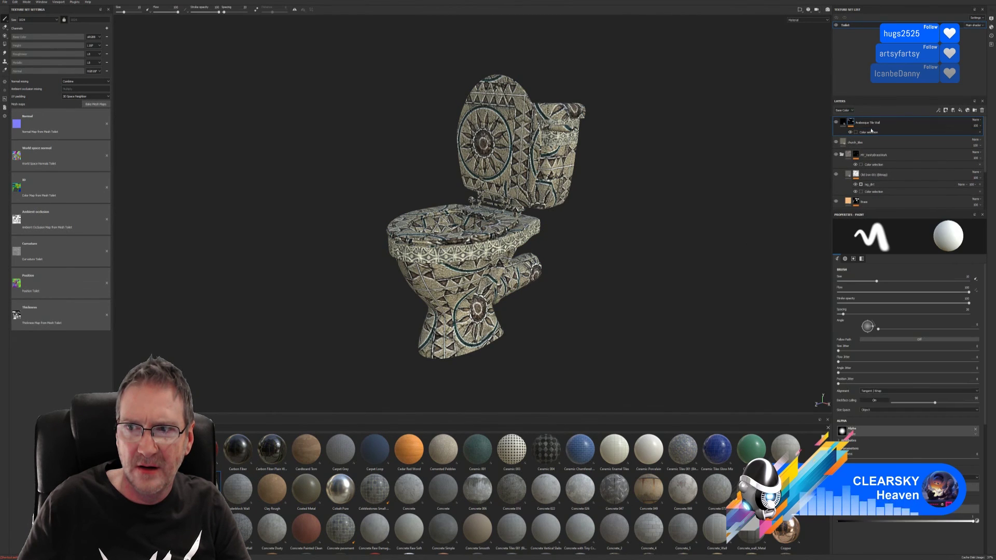
{"action": "left_click", "coordinate": [875, 134]}
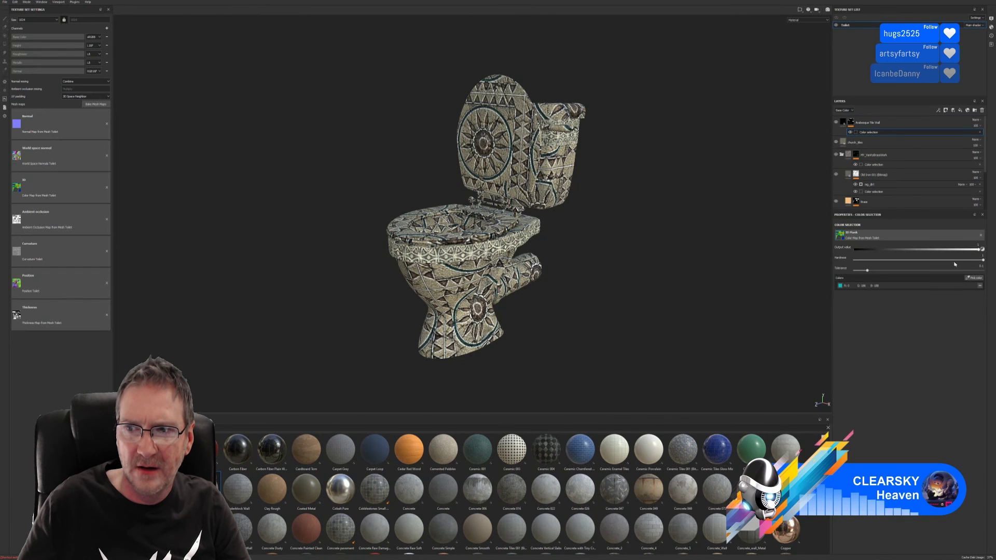
{"action": "left_click", "coordinate": [968, 279]}
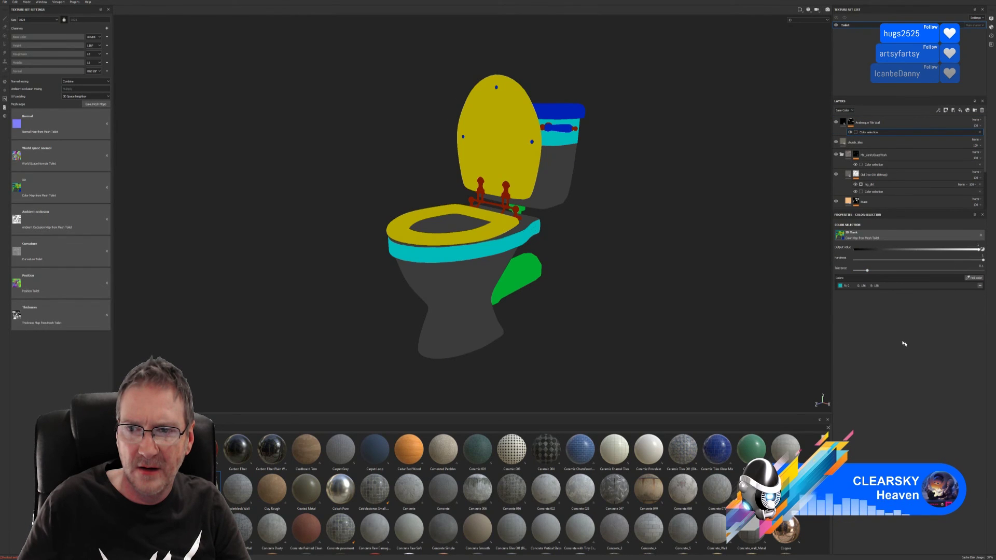
Step: Hide the church tiles layer that covers the whole toilet and delete it
{"action": "left_click", "coordinate": [867, 124]}
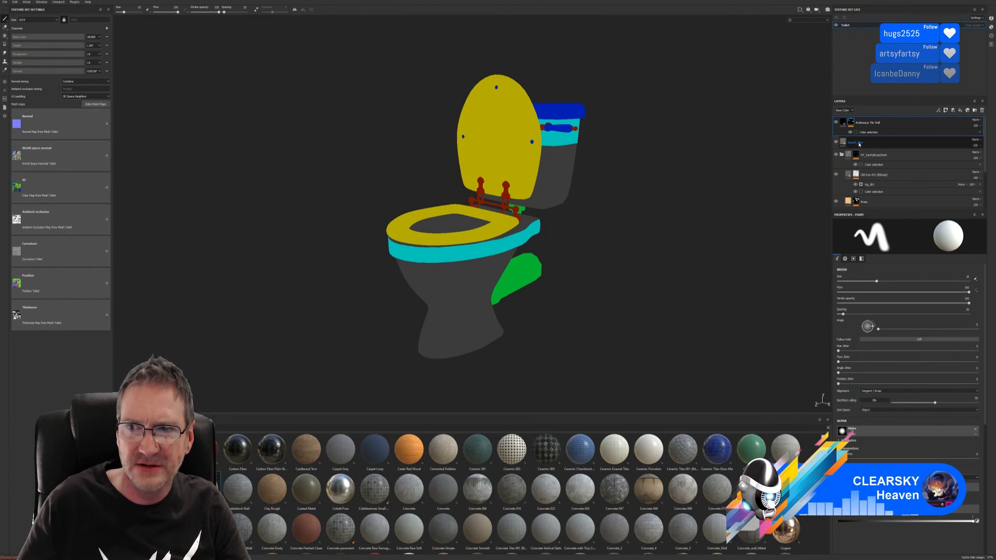
{"action": "left_click", "coordinate": [861, 144]}
{"action": "left_click", "coordinate": [836, 142]}
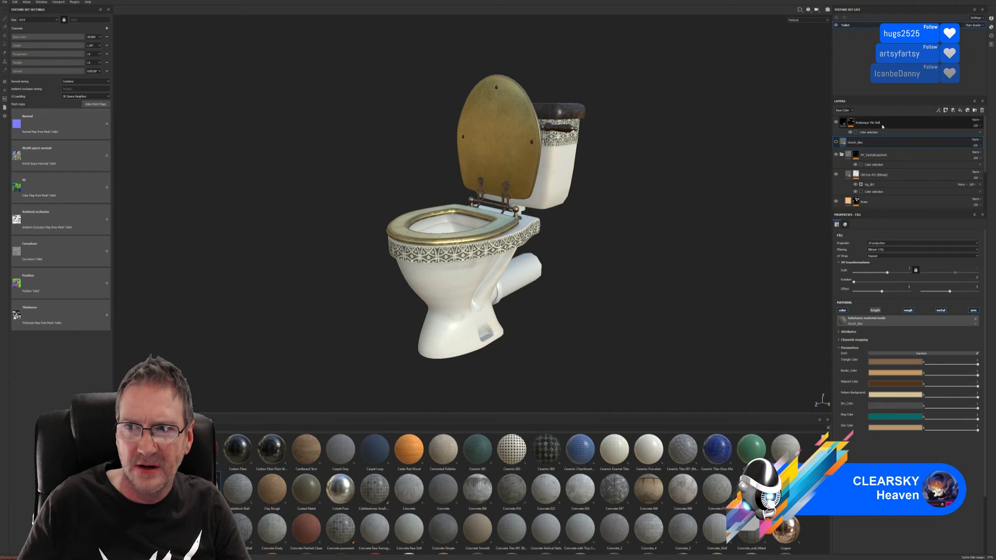
{"action": "double_click", "coordinate": [877, 144]}
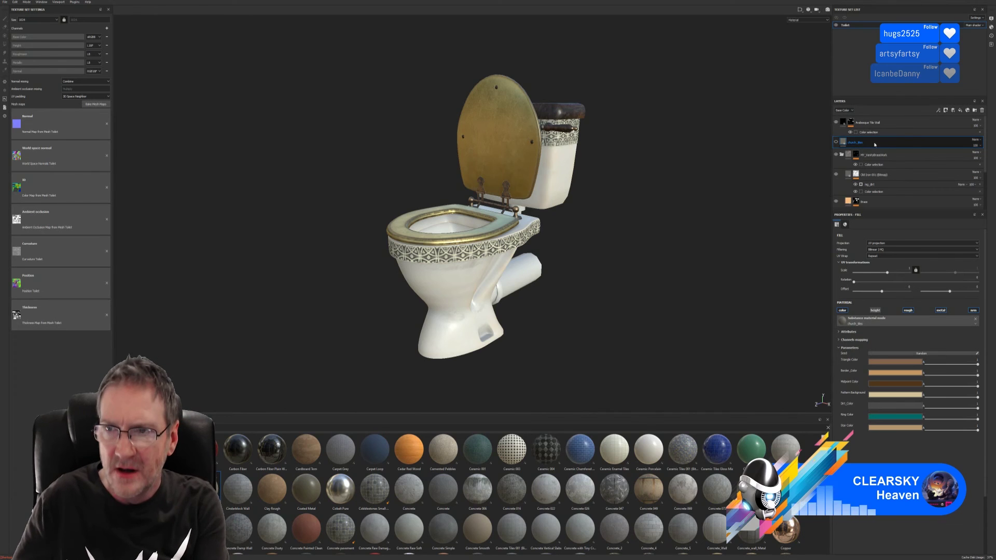
{"action": "key", "text": "Delete"}
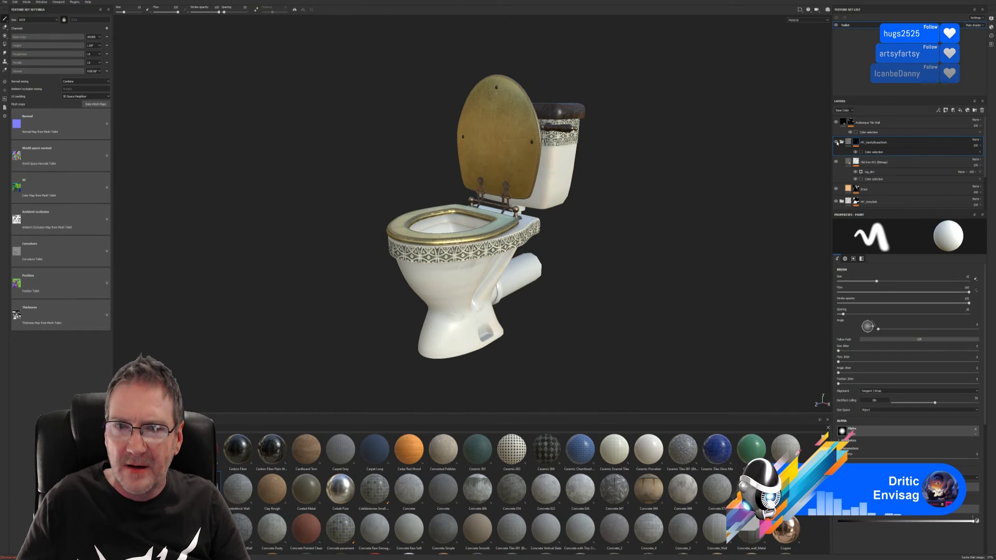
Step: Toggle the visibility of the material group directly below the Arabesque Tile Wall layer and select the Arabesque Tile Wall layer
{"action": "left_click", "coordinate": [836, 142]}
{"action": "left_click", "coordinate": [836, 142]}
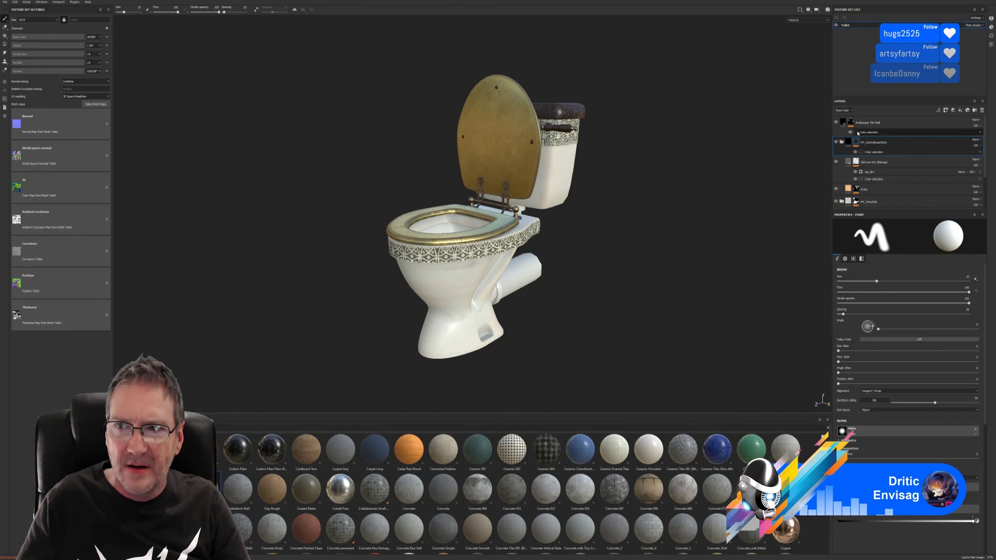
{"action": "left_click", "coordinate": [836, 142]}
{"action": "left_click", "coordinate": [836, 142]}
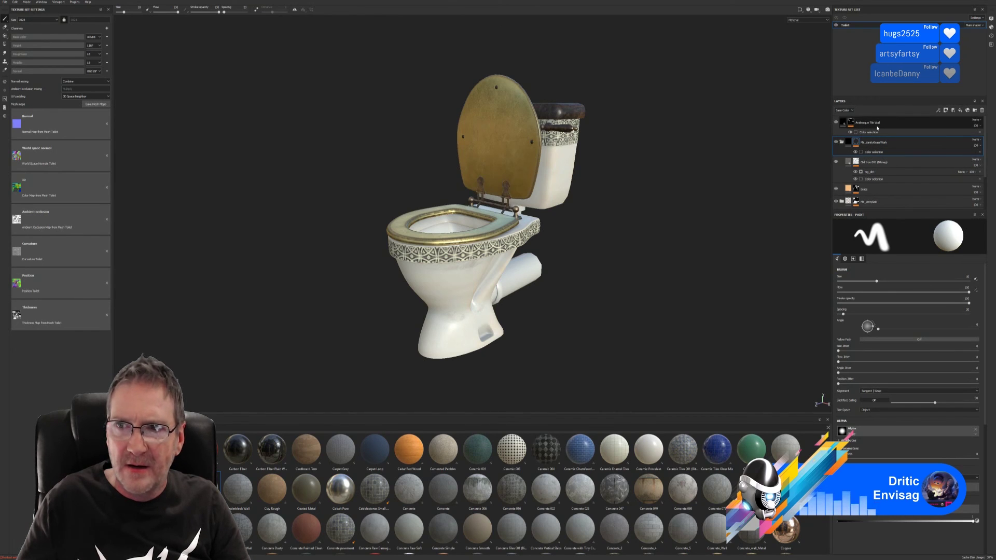
{"action": "left_click", "coordinate": [859, 128]}
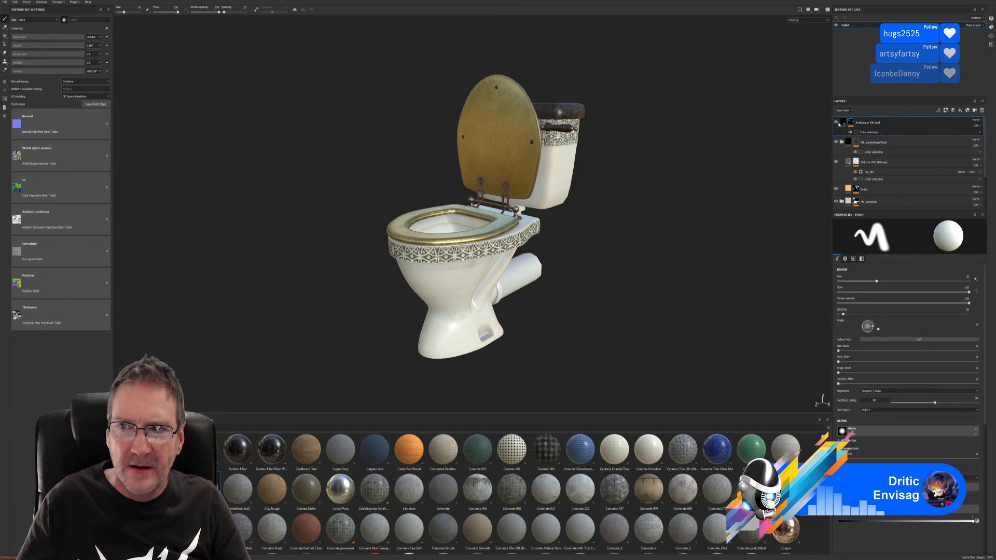
{"action": "double_click", "coordinate": [868, 124]}
{"action": "key", "text": "Escape"}
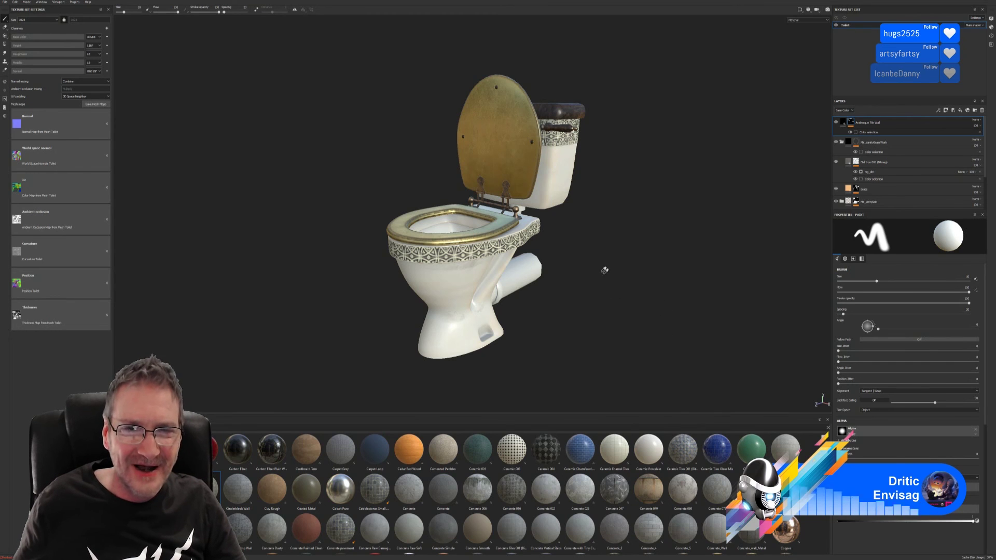
Step: Browse the material library and add the MY_Wet_Star_Tile material as a new layer above the Arabesque Tile Wall layer
{"action": "mouse_move", "coordinate": [593, 285]}
{"action": "left_mouse_down", "text": "alt"}
{"action": "mouse_move", "coordinate": [580, 296]}
{"action": "mouse_move", "coordinate": [576, 283]}
{"action": "left_mouse_up", "text": "alt"}
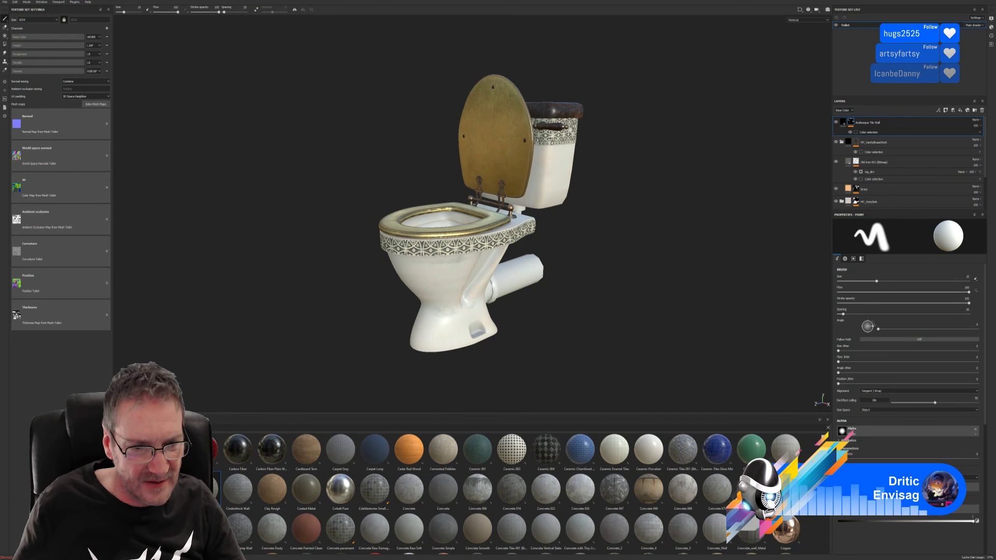
{"action": "scroll", "coordinate": [710, 493], "scroll_direction": "down", "scroll_amount": 3}
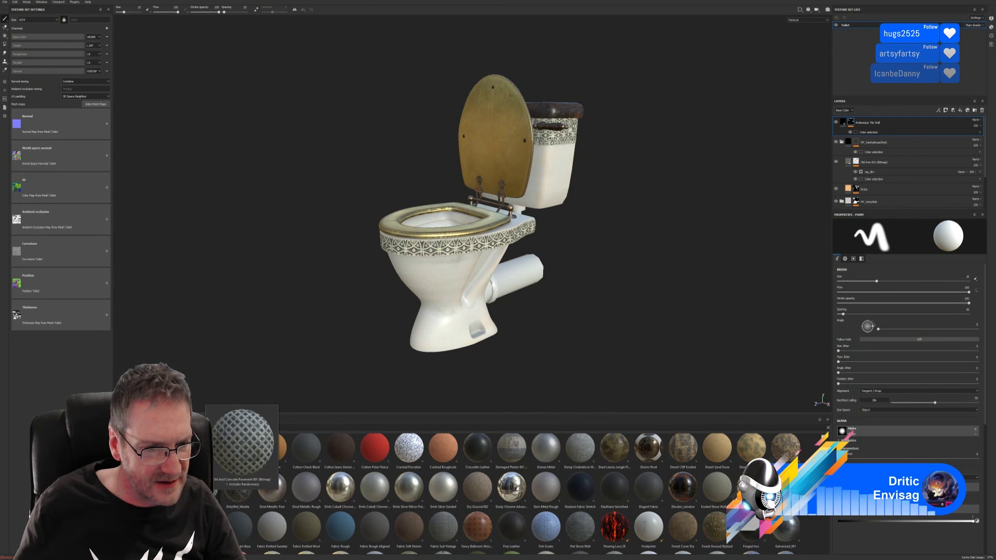
{"action": "mouse_move", "coordinate": [539, 533]}
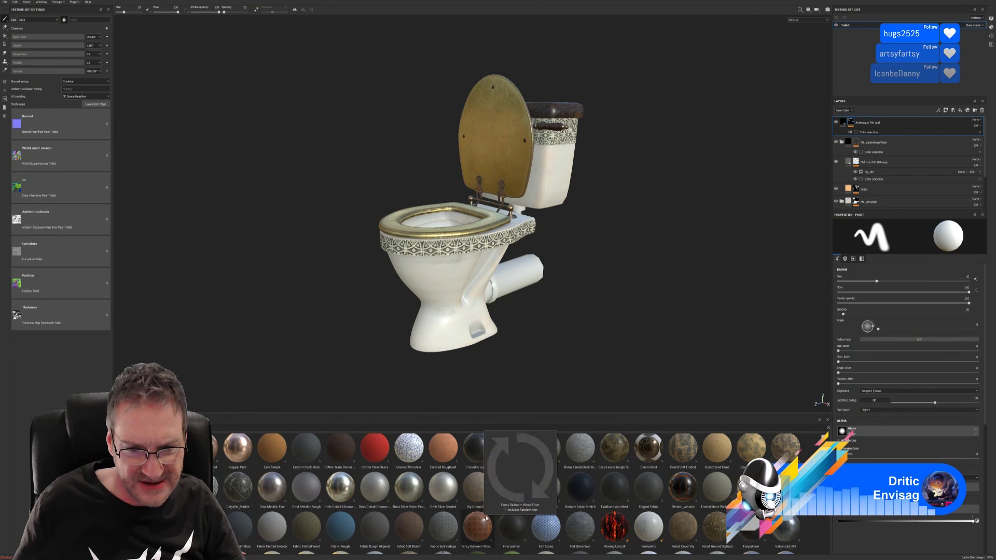
{"action": "scroll", "coordinate": [633, 502], "scroll_direction": "down", "scroll_amount": 3}
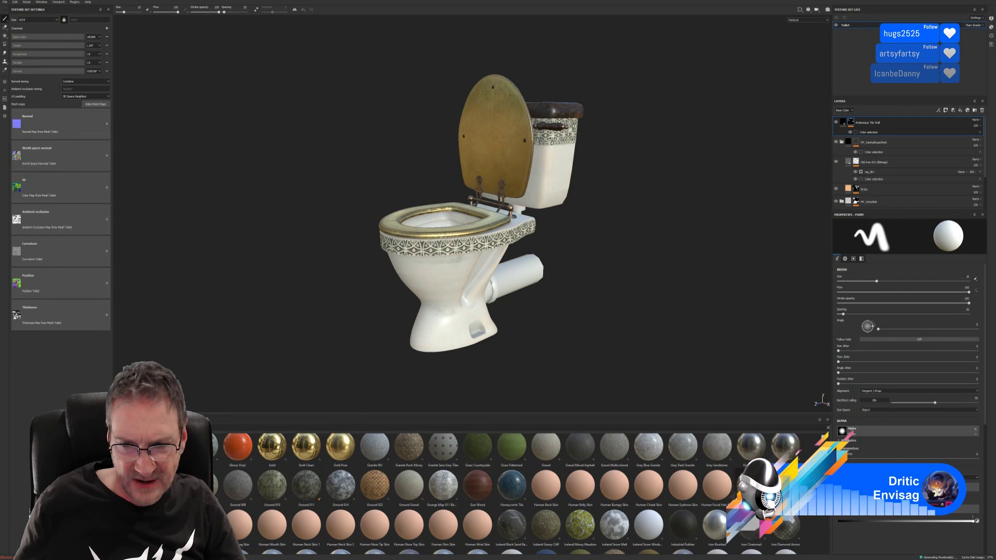
{"action": "scroll", "coordinate": [508, 493], "scroll_direction": "down", "scroll_amount": 3}
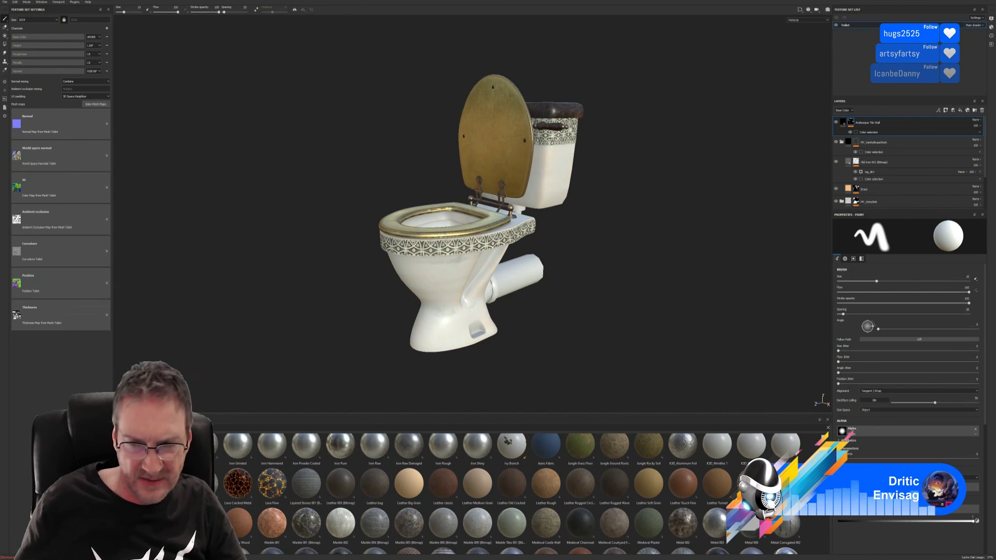
{"action": "scroll", "coordinate": [508, 493], "scroll_direction": "down", "scroll_amount": 3}
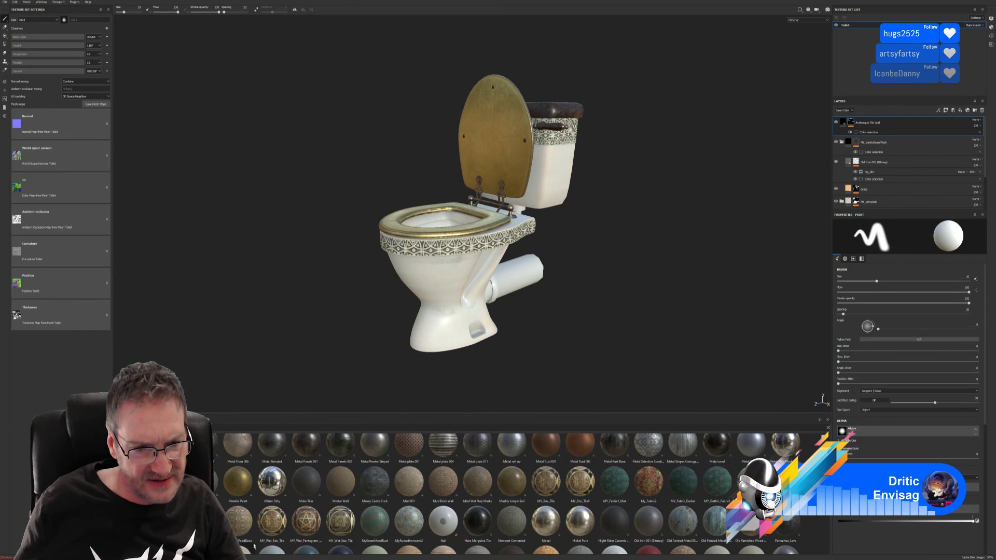
{"action": "mouse_move", "coordinate": [276, 527]}
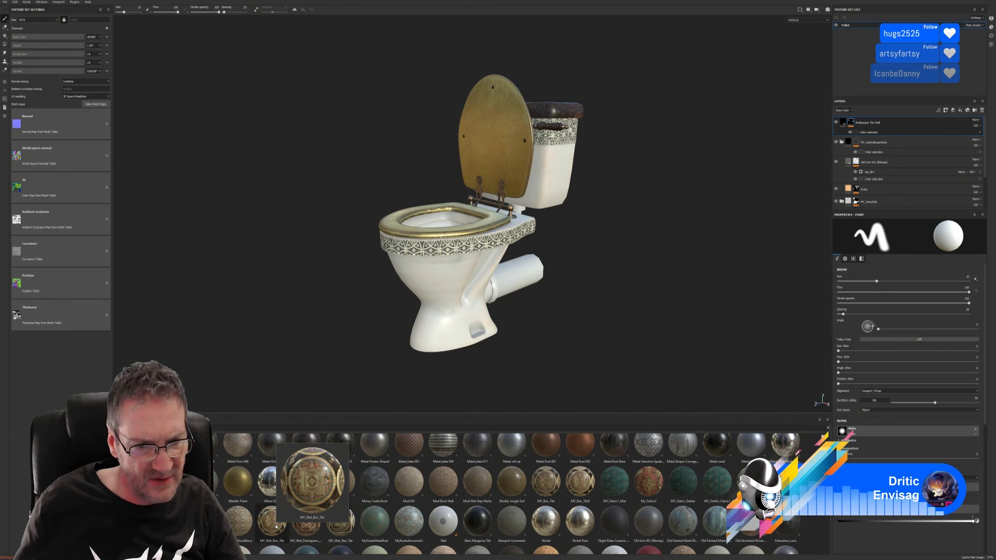
{"action": "mouse_move", "coordinate": [344, 525]}
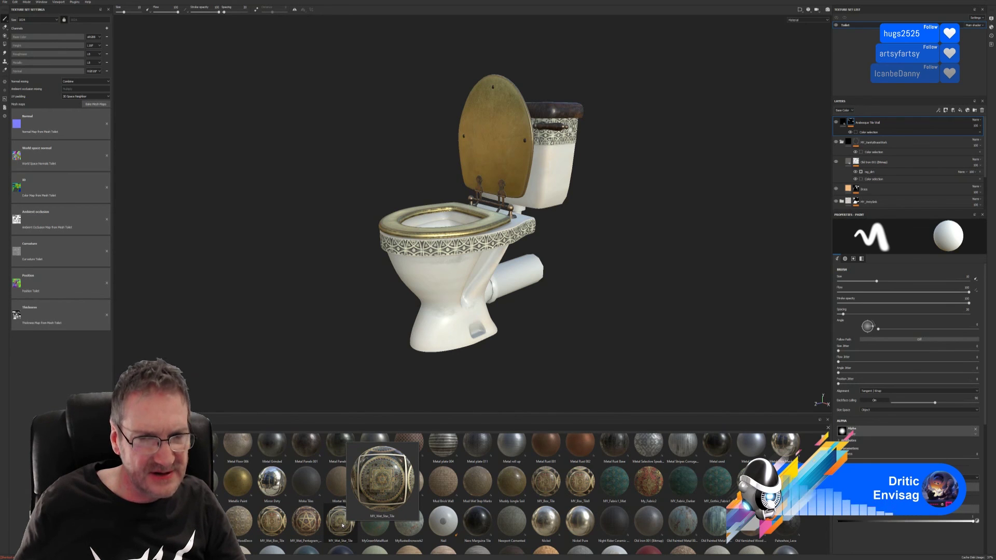
{"action": "left_click_drag", "start_coordinate": [342, 525], "coordinate": [515, 236]}
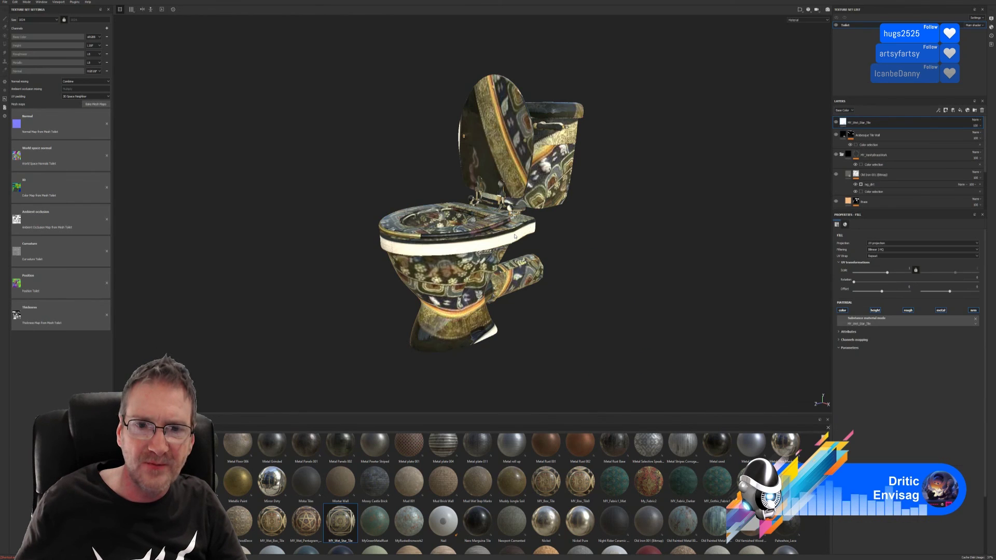
Step: Mask the star tile layer by color selection to the cyan rim ID colour and hide the Arabesque Tile Wall layer
{"action": "right_click", "coordinate": [879, 125]}
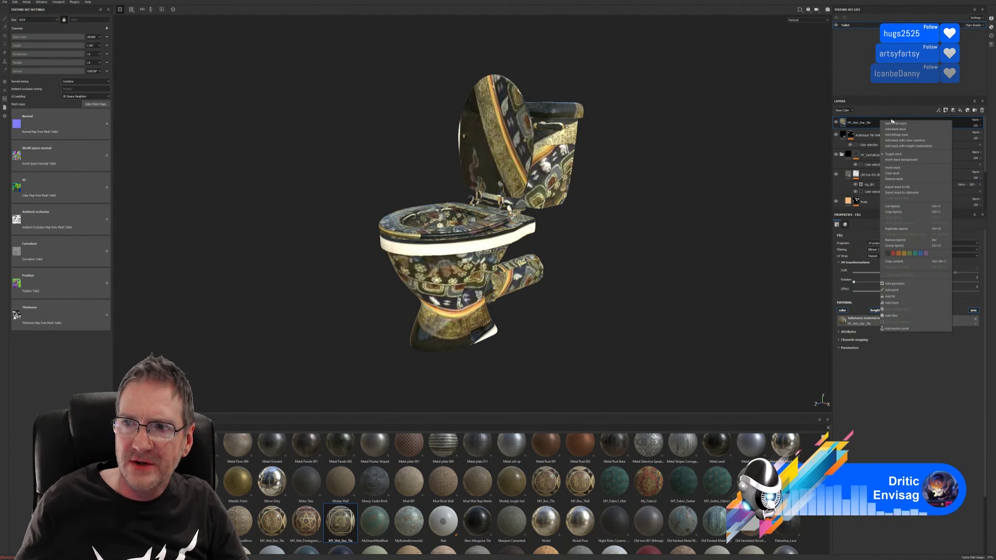
{"action": "left_click", "coordinate": [908, 141]}
{"action": "left_click", "coordinate": [976, 279]}
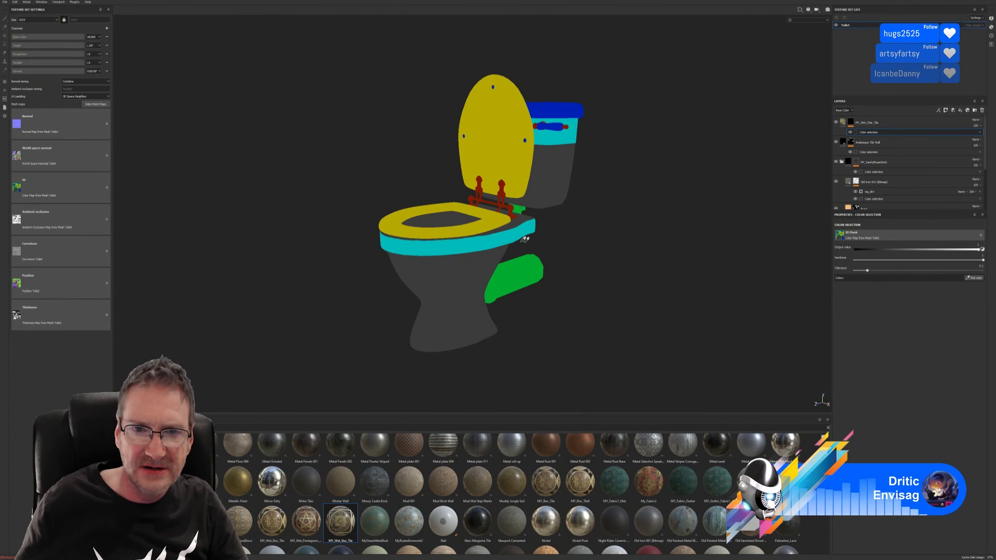
{"action": "left_click", "coordinate": [502, 241]}
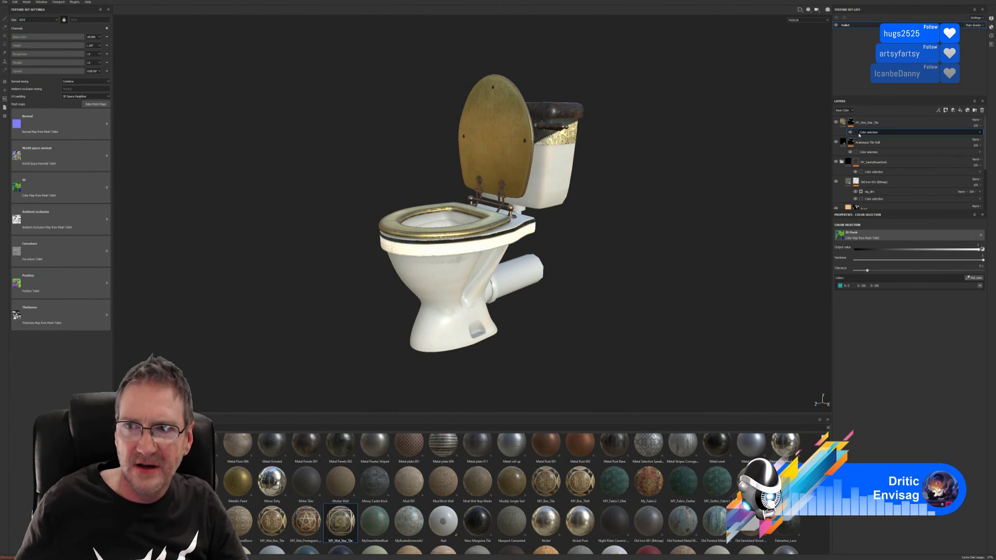
{"action": "left_click", "coordinate": [837, 142]}
{"action": "left_click", "coordinate": [866, 124]}
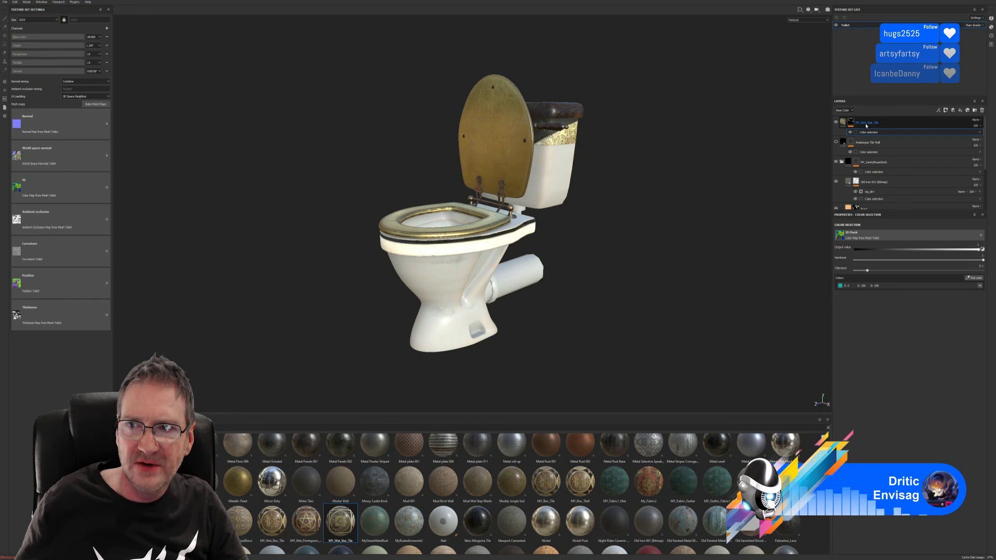
Step: Try a denser UV scale and a slight horizontal offset on the star tile layer, and delete the layer
{"action": "left_click", "coordinate": [843, 122]}
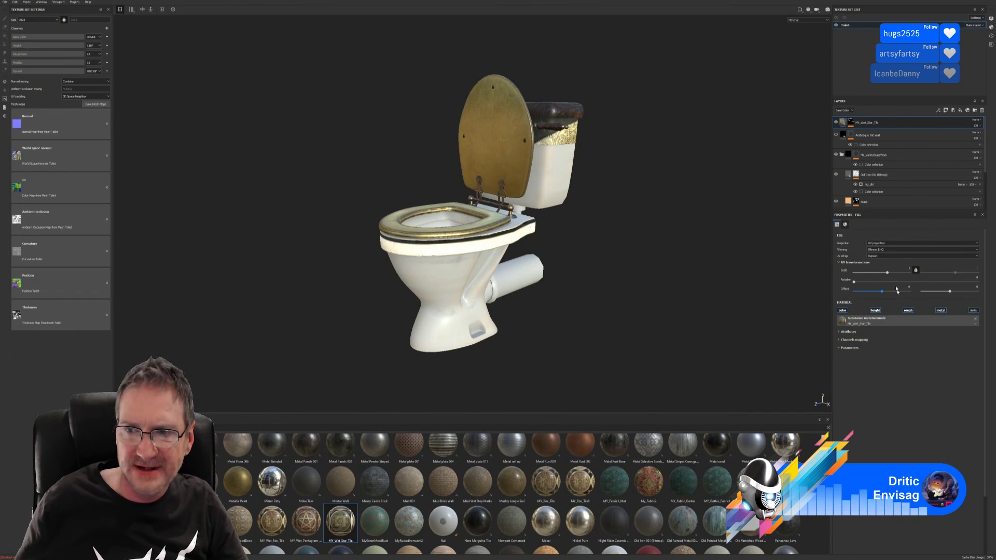
{"action": "left_click_drag", "start_coordinate": [891, 276], "coordinate": [901, 273]}
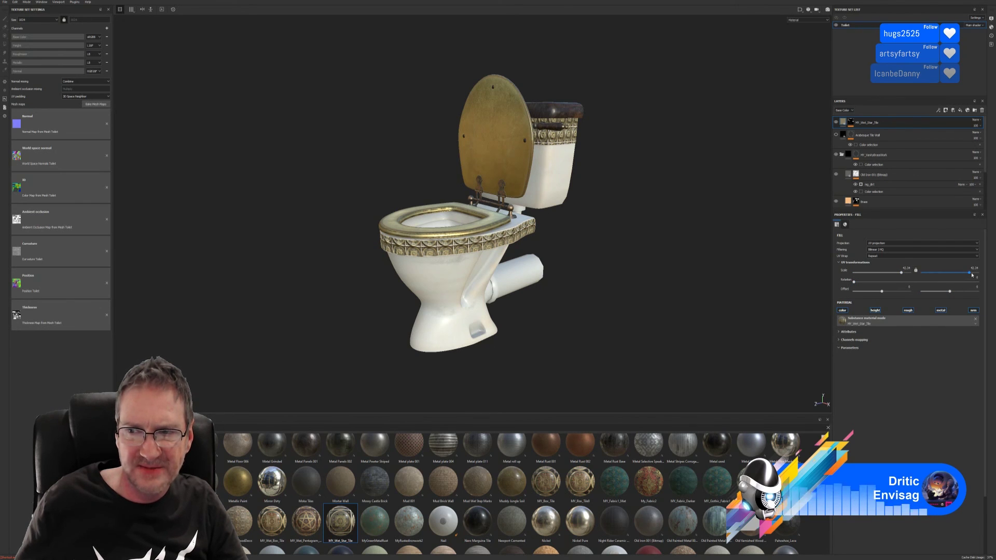
{"action": "left_click_drag", "start_coordinate": [968, 275], "coordinate": [968, 273]}
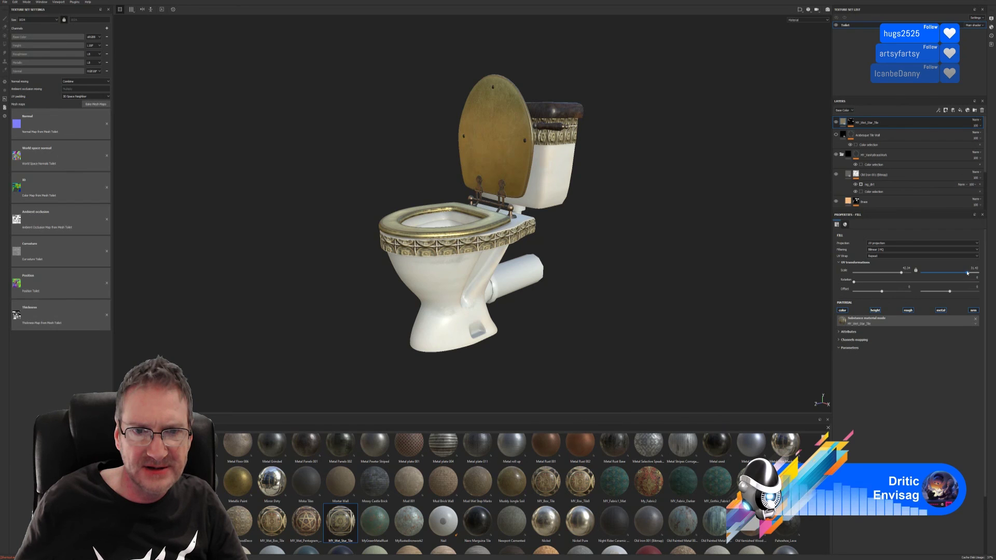
{"action": "left_click_drag", "start_coordinate": [882, 291], "coordinate": [880, 292]}
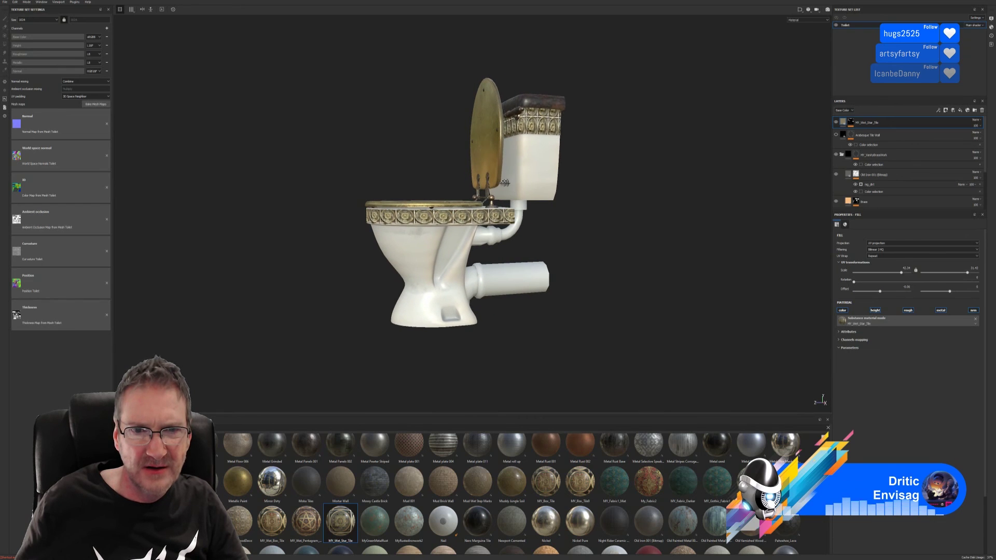
{"action": "key", "text": "Delete"}
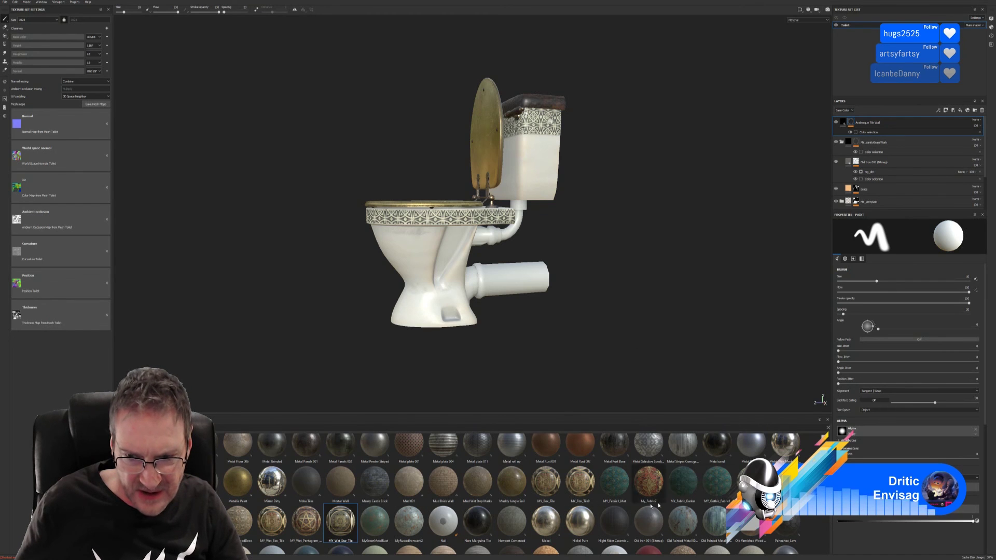
Step: Browse further through the material library and add the Spanish Diagonal Tiles material as a new top layer
{"action": "scroll", "coordinate": [485, 501], "scroll_direction": "down", "scroll_amount": 3}
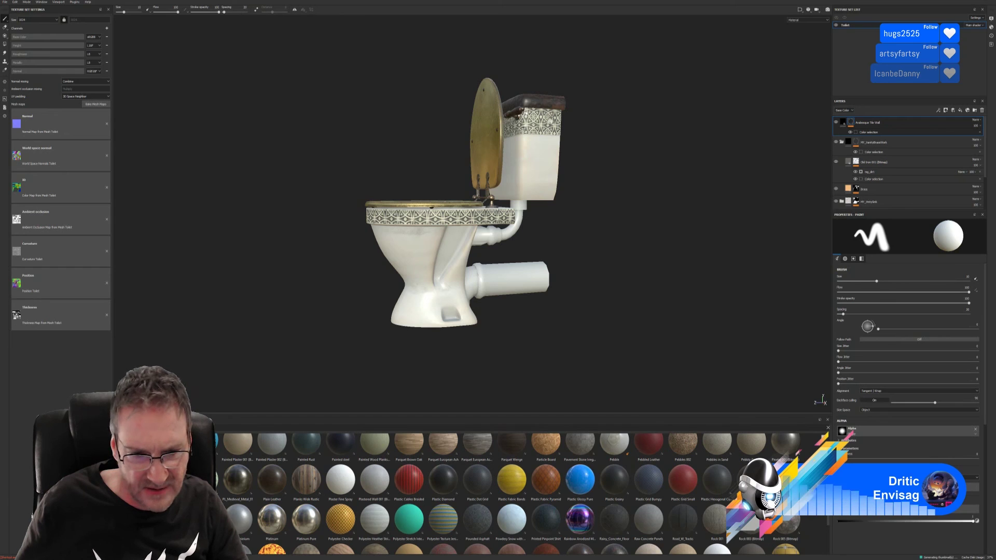
{"action": "scroll", "coordinate": [245, 522], "scroll_direction": "down", "scroll_amount": 3}
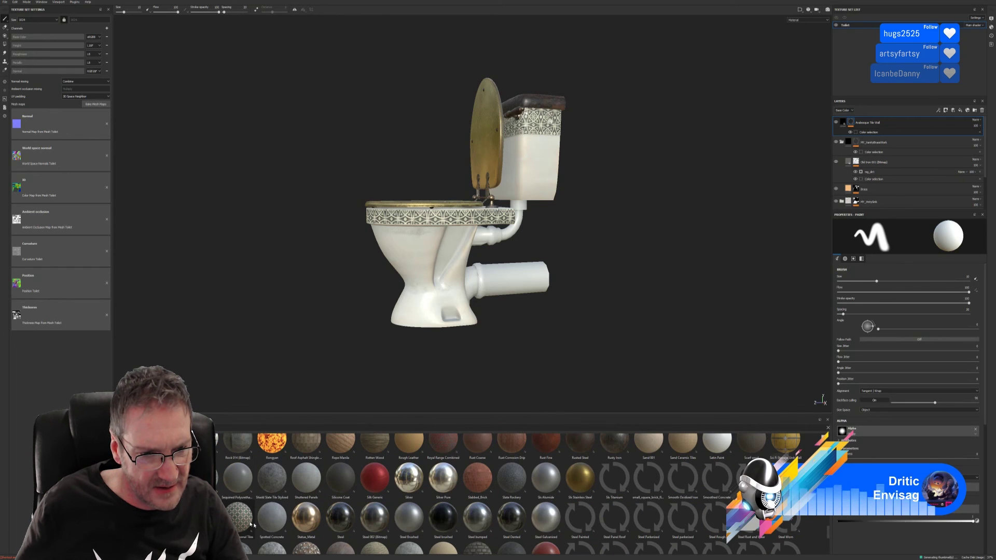
{"action": "mouse_move", "coordinate": [246, 522]}
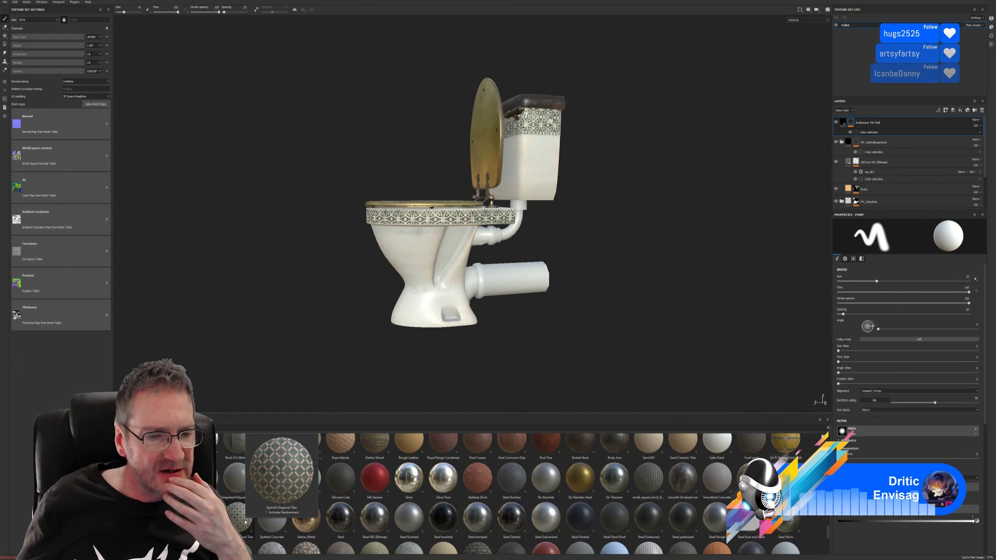
{"action": "left_click_drag", "start_coordinate": [245, 522], "coordinate": [499, 214]}
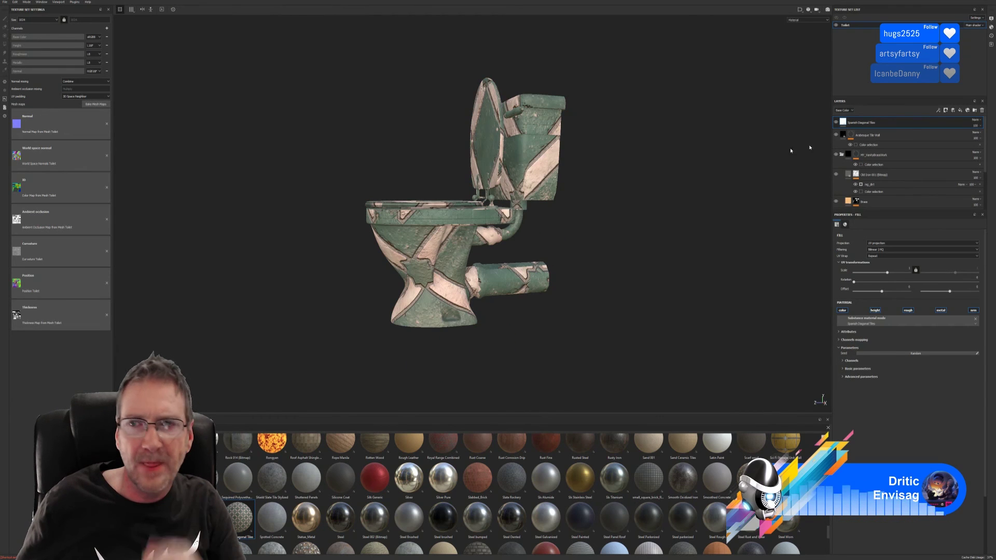
Step: Give the Spanish Diagonal Tiles layer a color selection mask using the cyan ID colour of the rim and cistern band
{"action": "right_click", "coordinate": [876, 125]}
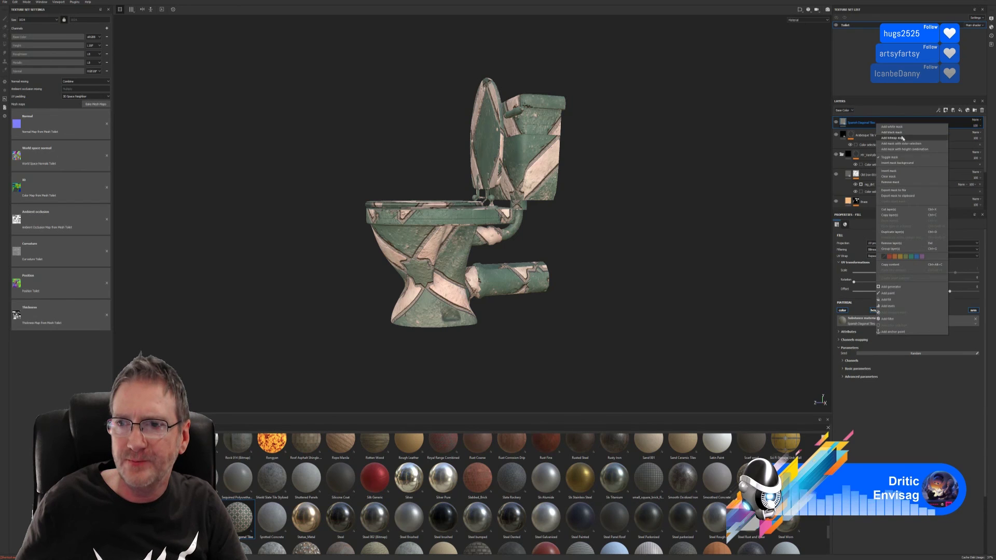
{"action": "left_click", "coordinate": [903, 145]}
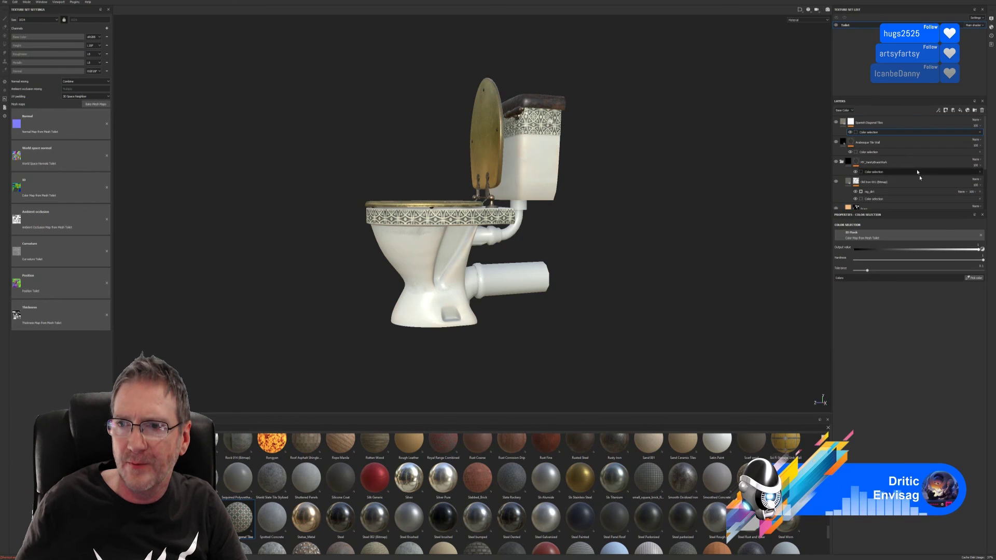
{"action": "left_click", "coordinate": [976, 278]}
{"action": "left_click", "coordinate": [551, 122]}
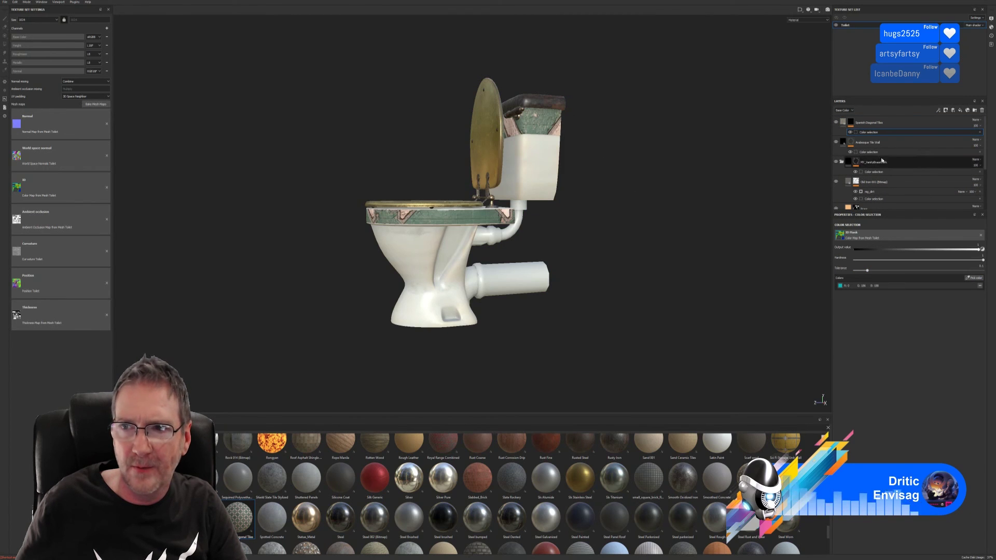
Step: Increase the UV scale of the Spanish Diagonal Tiles layer so small tiles repeat along the rim and cistern band
{"action": "left_click", "coordinate": [841, 123]}
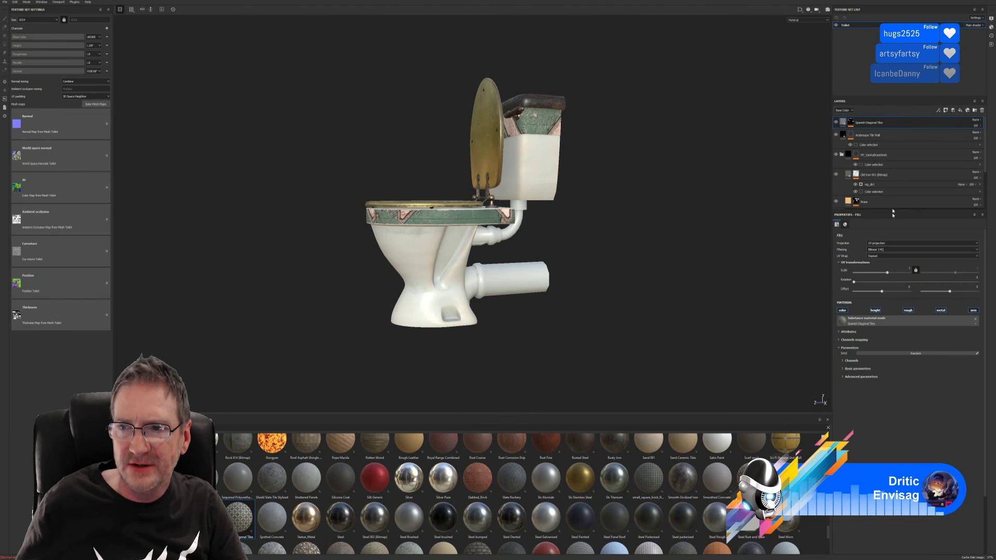
{"action": "left_click_drag", "start_coordinate": [889, 275], "coordinate": [895, 275]}
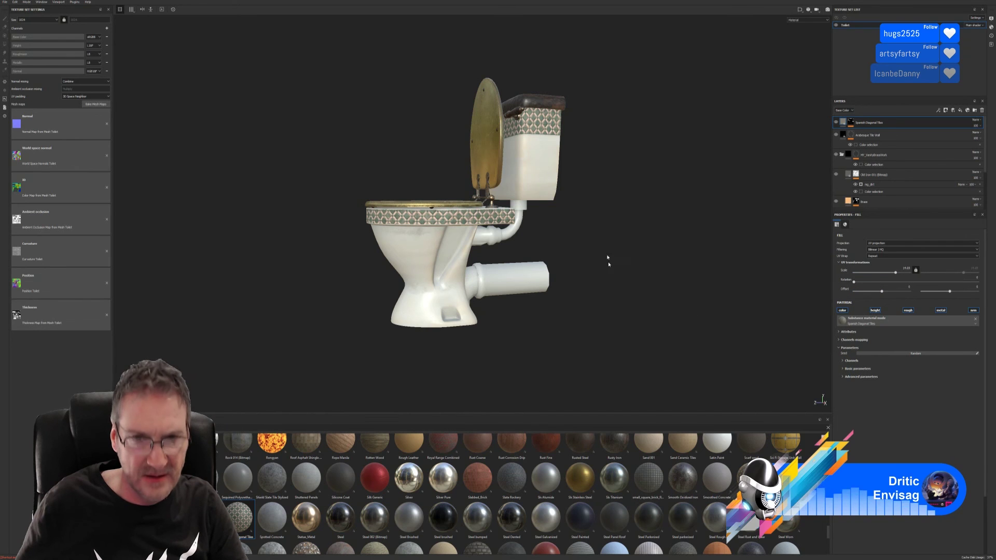
{"action": "left_click_drag", "start_coordinate": [608, 259], "coordinate": [687, 269], "text": "alt"}
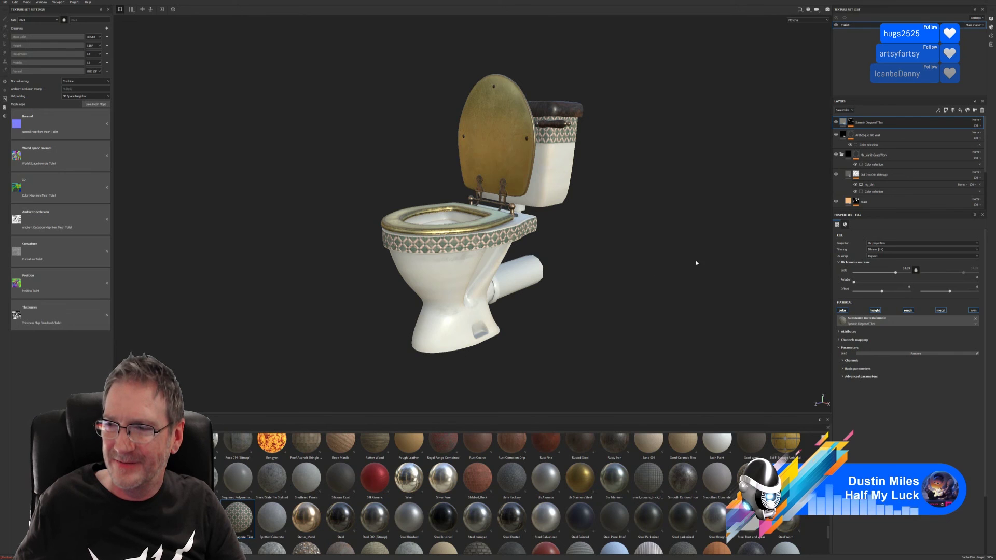
{"action": "mouse_move", "coordinate": [650, 250]}
{"action": "left_mouse_down", "text": "alt"}
{"action": "mouse_move", "coordinate": [563, 251]}
{"action": "mouse_move", "coordinate": [583, 240]}
{"action": "mouse_move", "coordinate": [645, 238]}
{"action": "mouse_move", "coordinate": [618, 258]}
{"action": "mouse_move", "coordinate": [567, 269]}
{"action": "mouse_move", "coordinate": [495, 248]}
{"action": "mouse_move", "coordinate": [752, 223]}
{"action": "mouse_move", "coordinate": [882, 234]}
{"action": "mouse_move", "coordinate": [856, 249]}
{"action": "mouse_move", "coordinate": [696, 268]}
{"action": "mouse_move", "coordinate": [647, 251]}
{"action": "left_mouse_up", "text": "alt"}
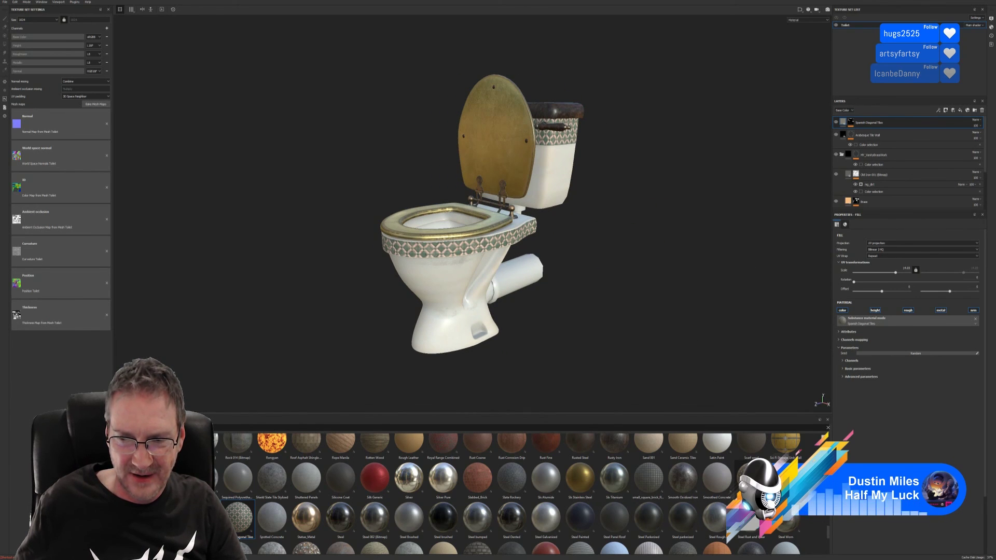
Step: Browse the end of the material library and add the multicoloured square Tiles material as a new layer above Spanish Diagonal Tiles
{"action": "scroll", "coordinate": [508, 488], "scroll_direction": "down", "scroll_amount": 5}
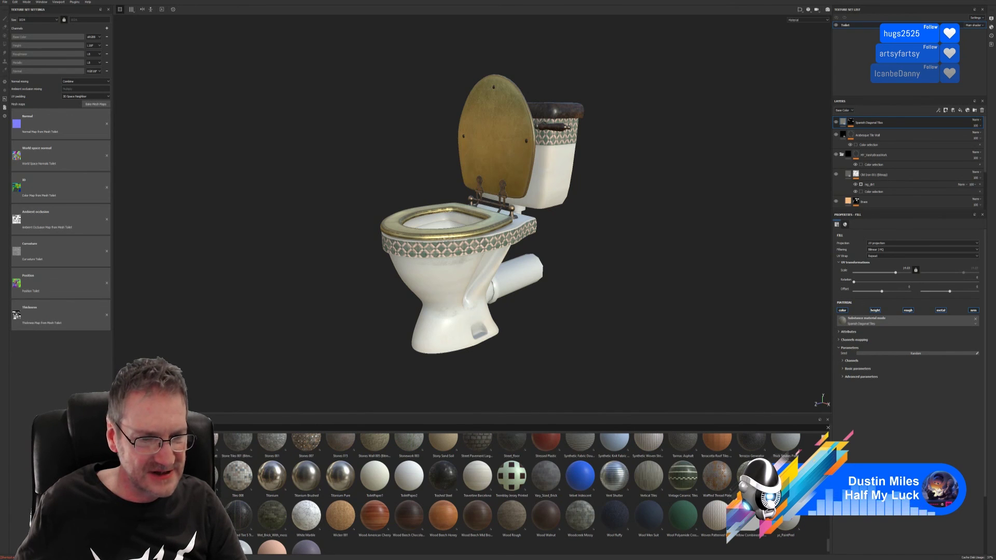
{"action": "mouse_move", "coordinate": [201, 480]}
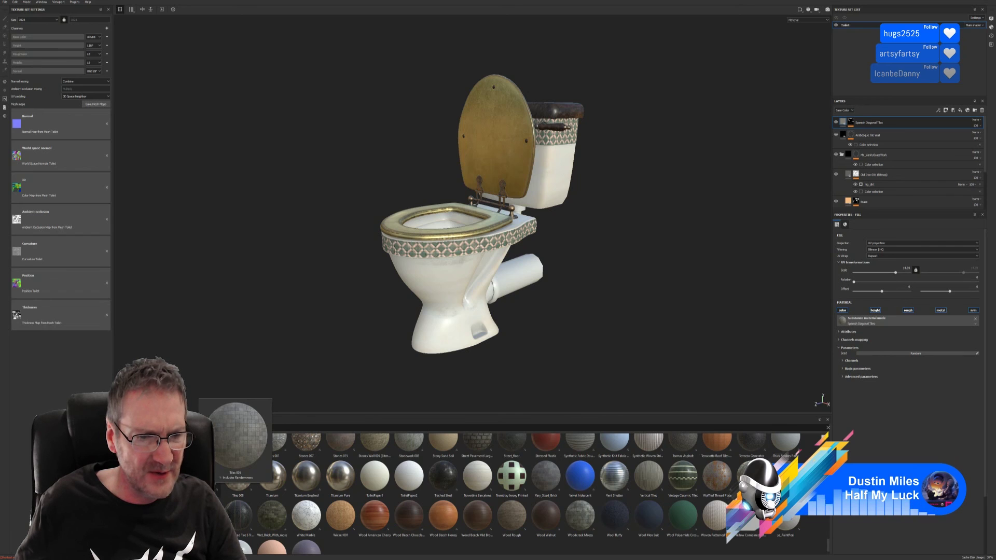
{"action": "mouse_move", "coordinate": [239, 486]}
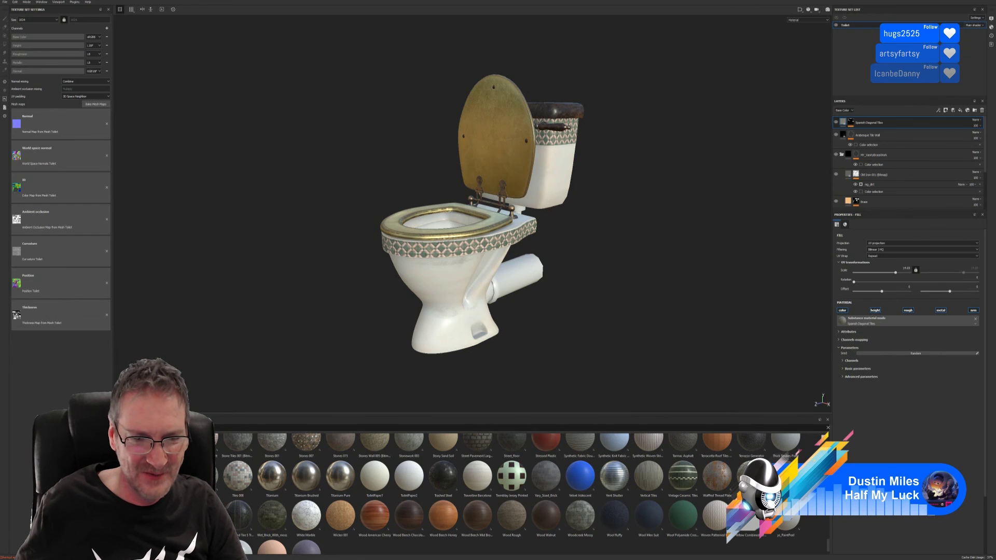
{"action": "scroll", "coordinate": [513, 494], "scroll_direction": "down", "scroll_amount": 1}
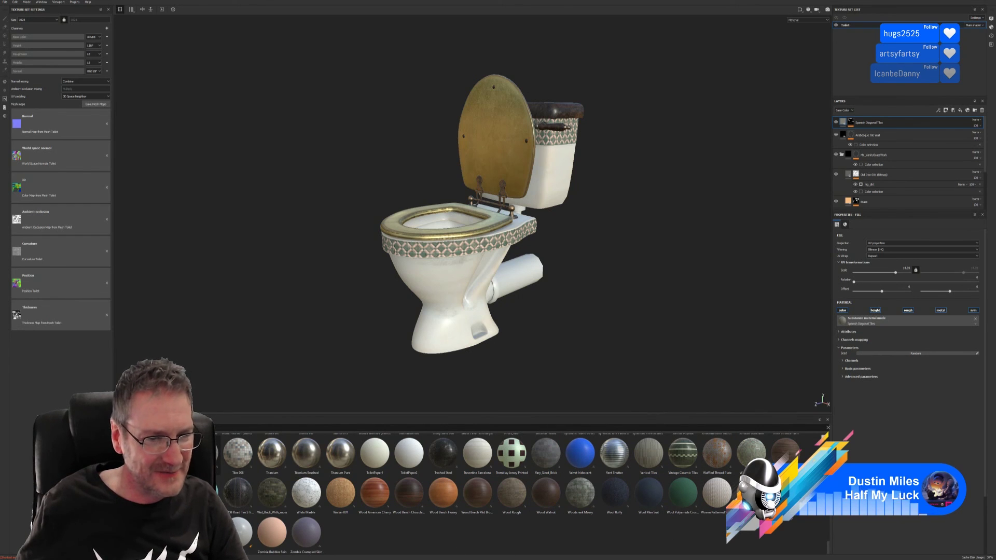
{"action": "mouse_move", "coordinate": [238, 454]}
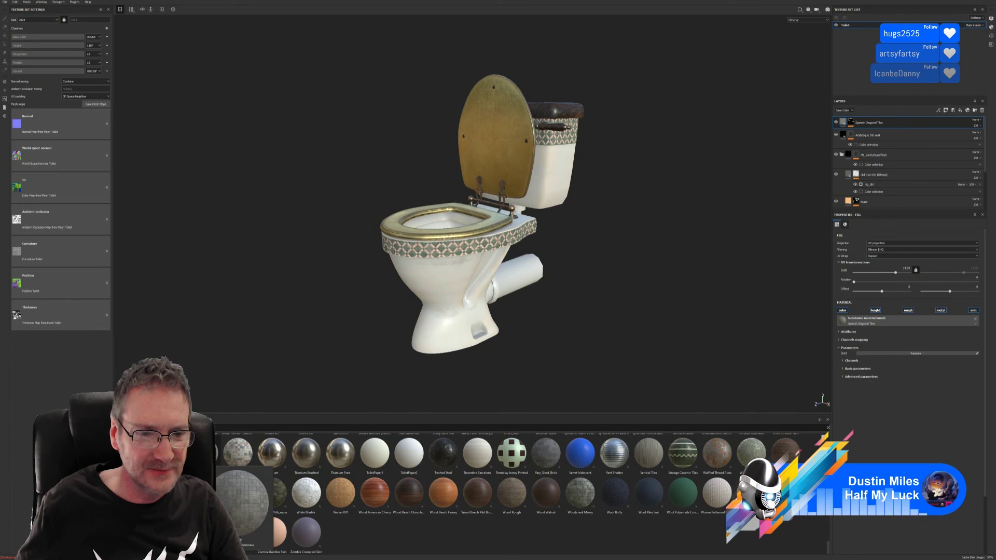
{"action": "left_click_drag", "start_coordinate": [236, 460], "coordinate": [499, 260]}
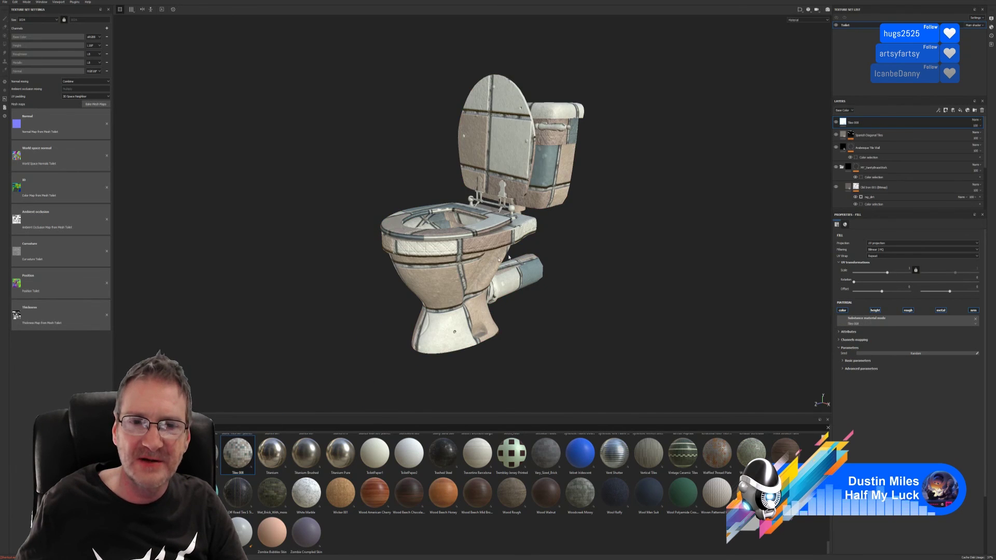
Step: Give the multicoloured square Tiles layer a color selection mask using the cyan ID colour of the rim and cistern band
{"action": "right_click", "coordinate": [859, 122]}
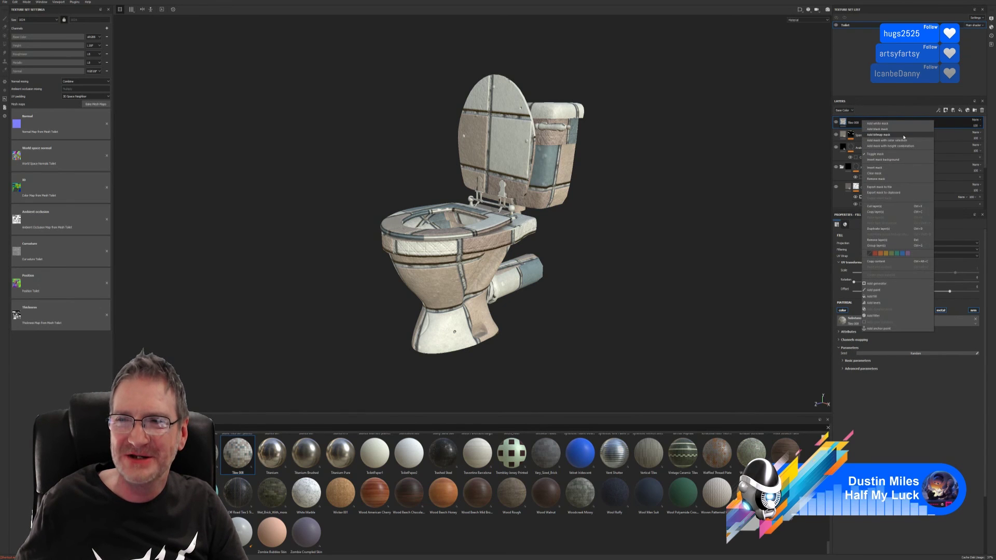
{"action": "left_click", "coordinate": [899, 140]}
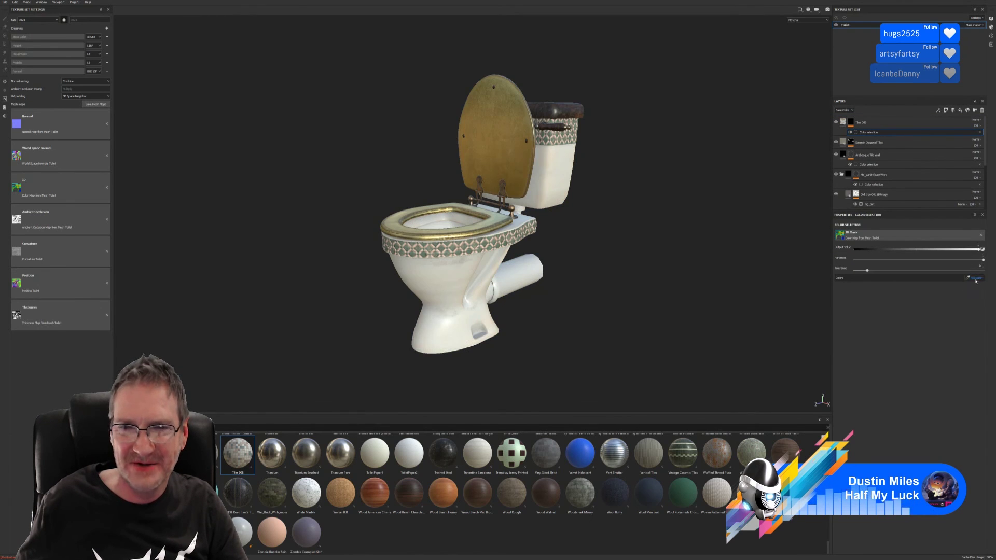
{"action": "left_click", "coordinate": [974, 278]}
{"action": "left_click", "coordinate": [497, 245]}
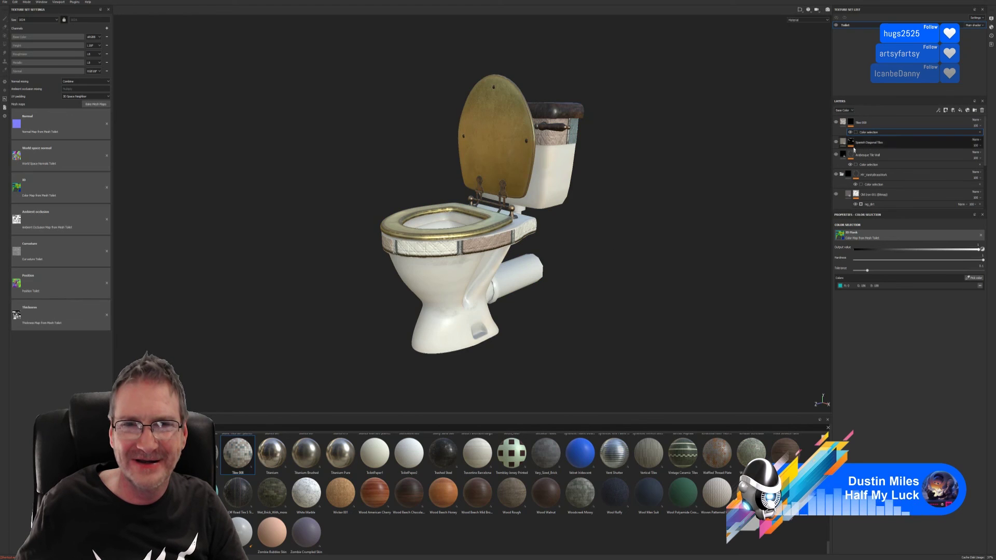
Step: Increase the UV scale of the multicoloured Tiles layer so small squares repeat along the band, and disable its height channel
{"action": "left_click", "coordinate": [862, 123]}
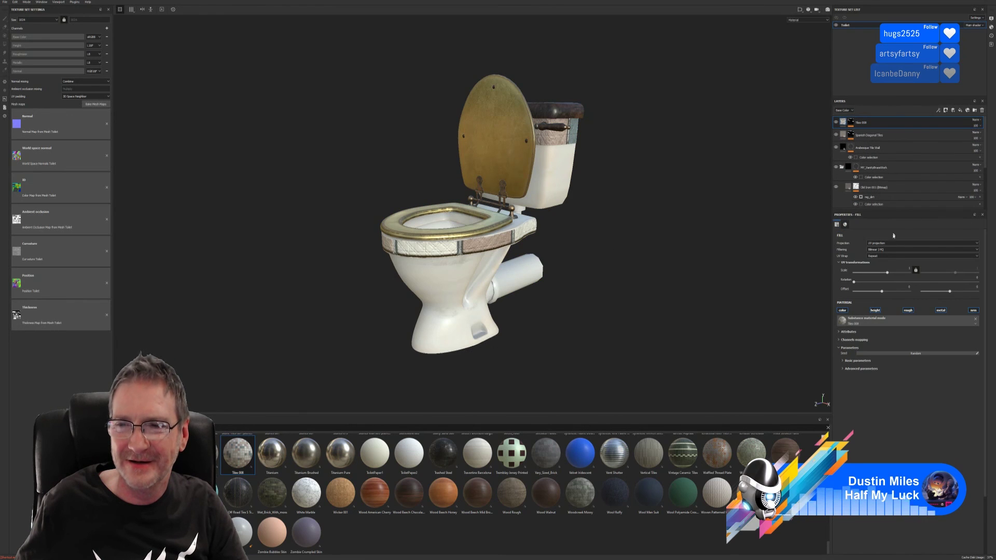
{"action": "left_click_drag", "start_coordinate": [889, 275], "coordinate": [894, 275]}
{"action": "left_click_drag", "start_coordinate": [768, 272], "coordinate": [639, 254], "text": "alt"}
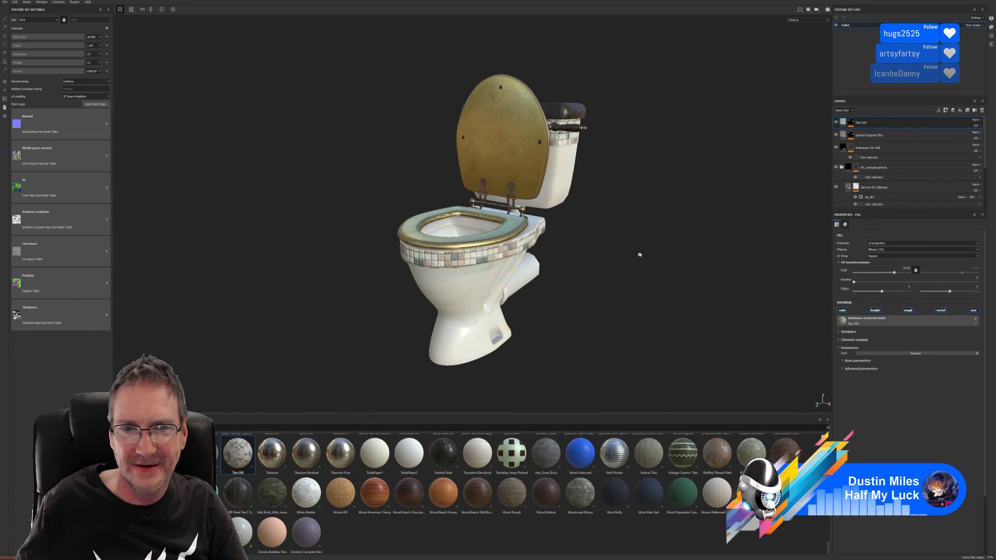
{"action": "left_click", "coordinate": [876, 311]}
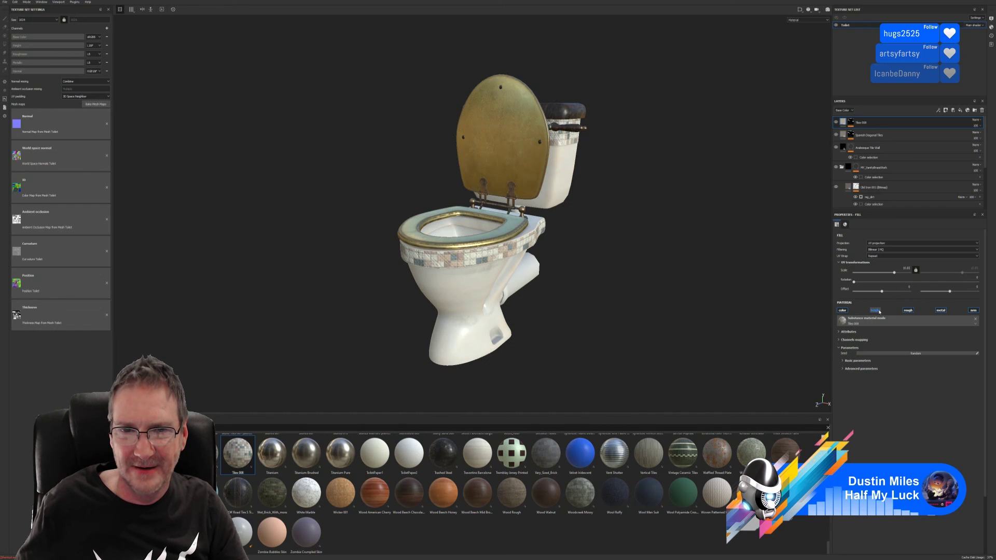
{"action": "left_click_drag", "start_coordinate": [610, 257], "coordinate": [546, 232], "text": "alt"}
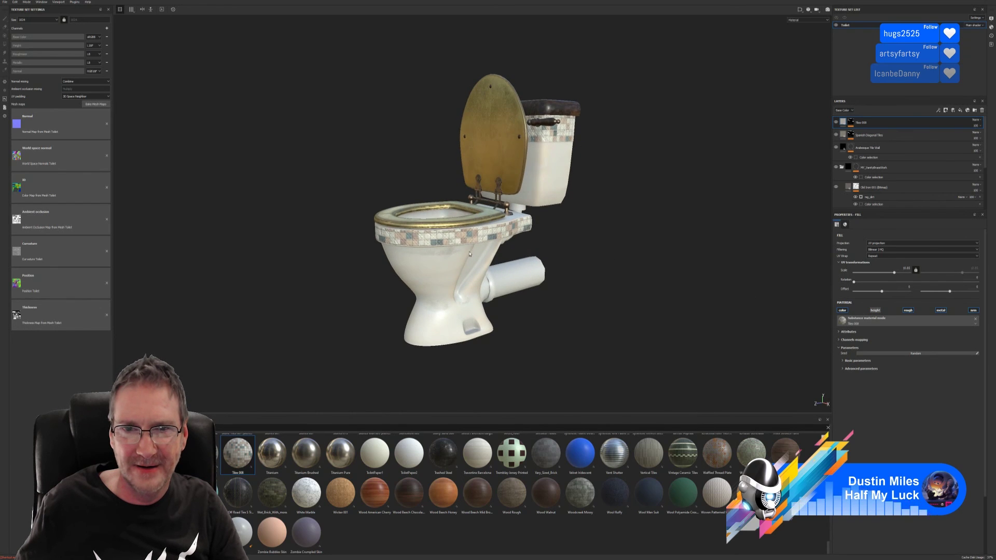
{"action": "right_click_drag", "start_coordinate": [546, 232], "coordinate": [789, 232], "text": "alt"}
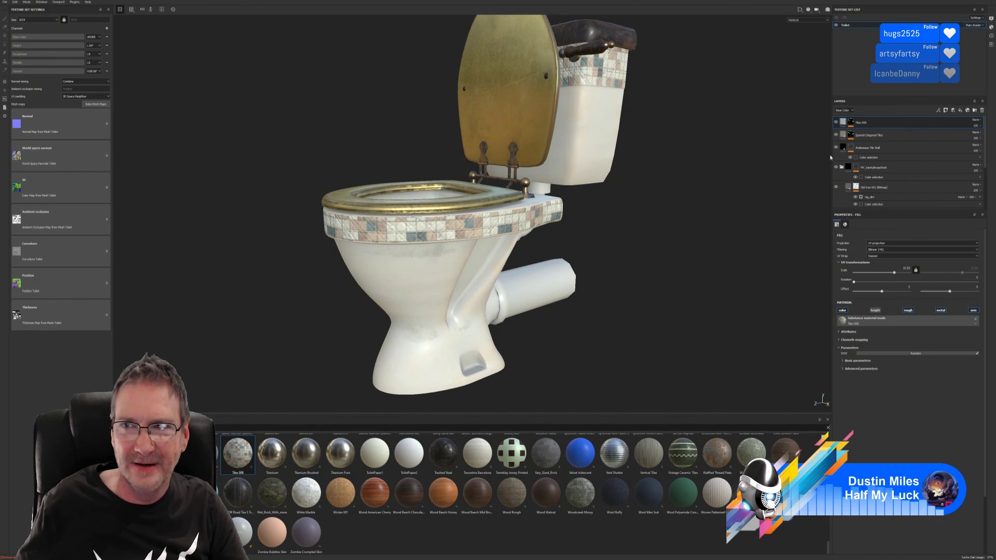
Step: Compare the multicoloured, Spanish Diagonal and Arabesque tile layers on the toilet by showing each one alone, ending on the multicoloured tiles
{"action": "left_click", "coordinate": [835, 135]}
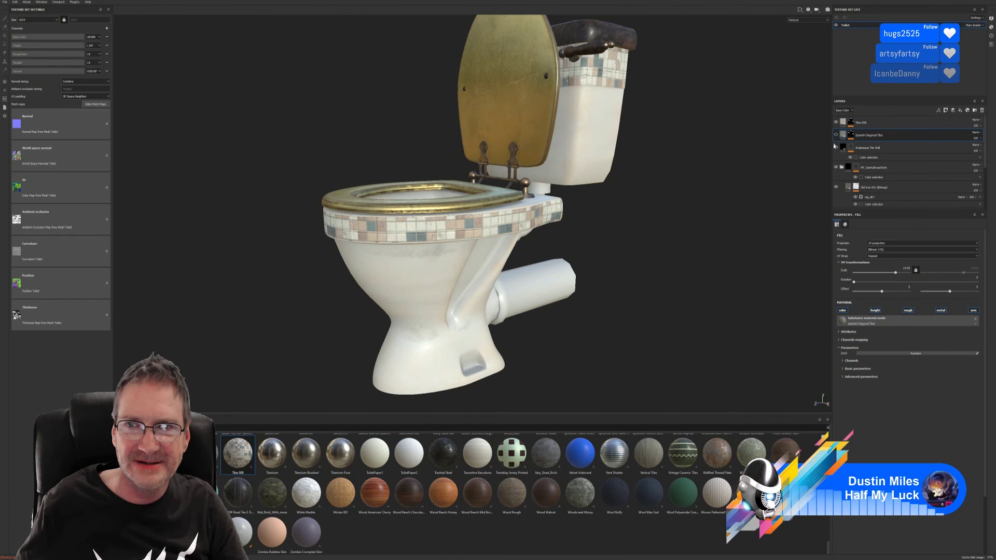
{"action": "left_click", "coordinate": [836, 147]}
{"action": "left_click_drag", "start_coordinate": [641, 243], "coordinate": [567, 200], "text": "alt"}
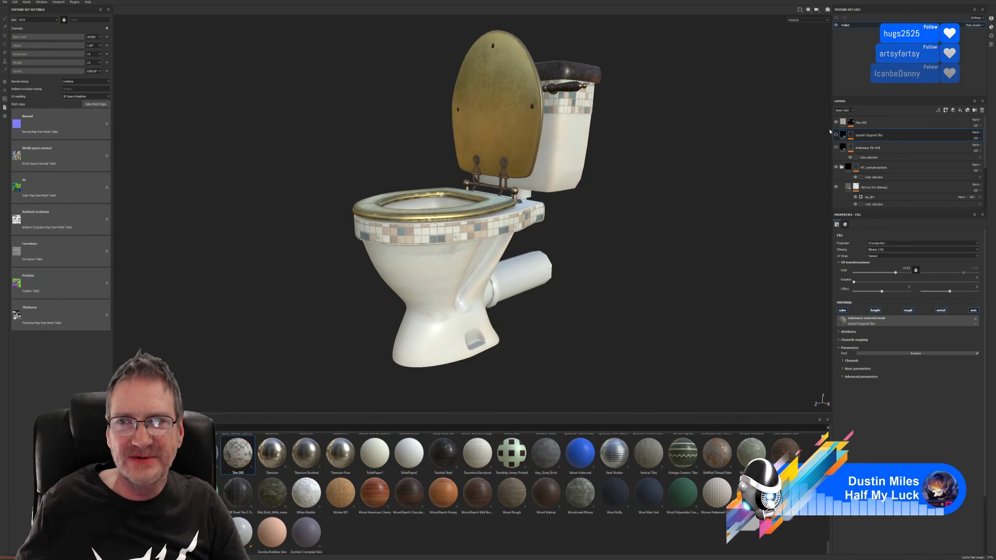
{"action": "left_click", "coordinate": [836, 134]}
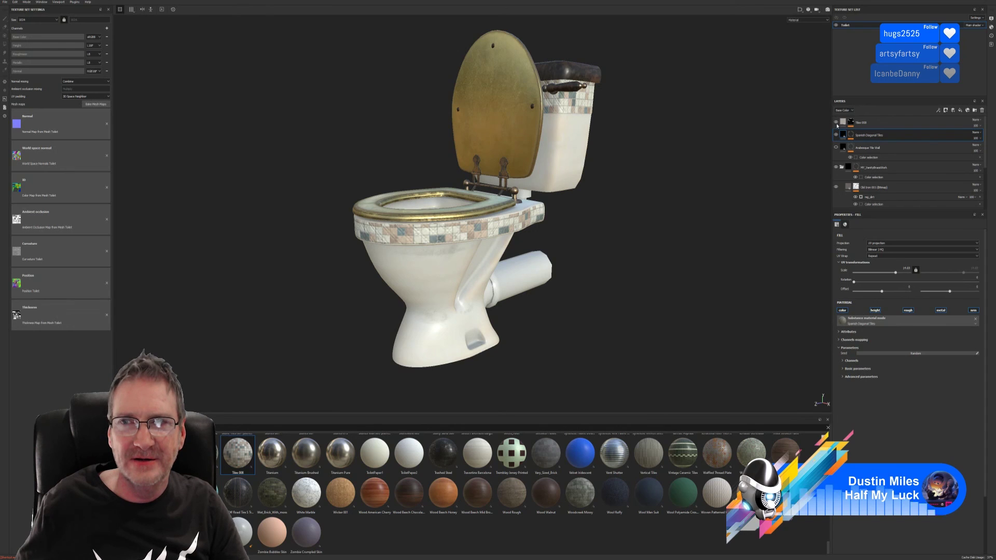
{"action": "left_click", "coordinate": [836, 123]}
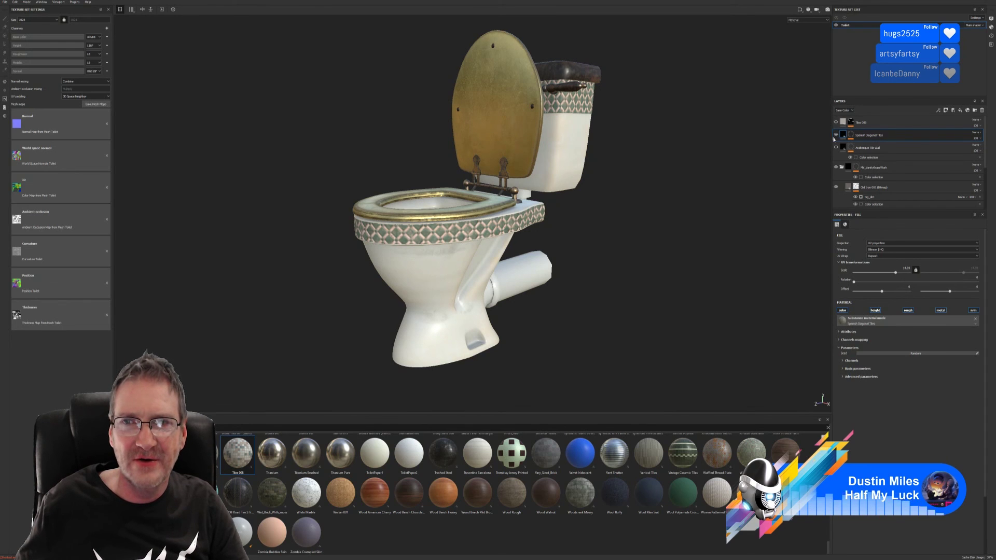
{"action": "left_click", "coordinate": [836, 135]}
{"action": "left_click", "coordinate": [836, 148]}
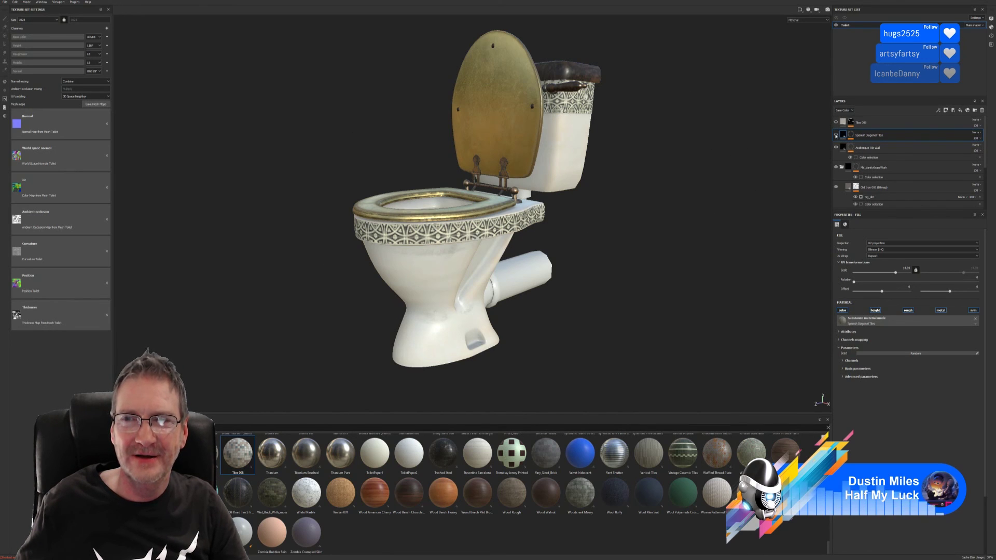
{"action": "left_click", "coordinate": [836, 135]}
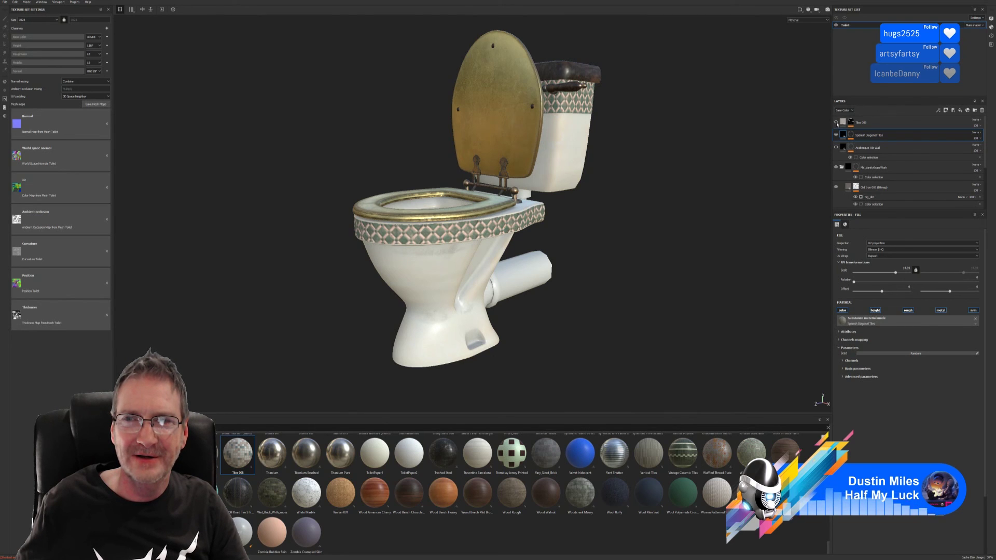
{"action": "left_click", "coordinate": [835, 123]}
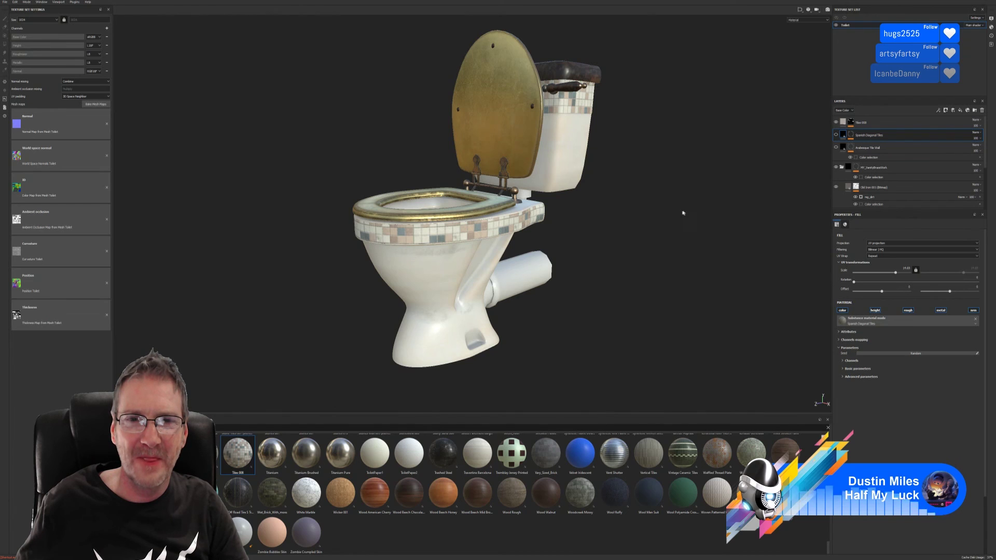
{"action": "left_click_drag", "start_coordinate": [612, 223], "coordinate": [642, 233], "text": "alt"}
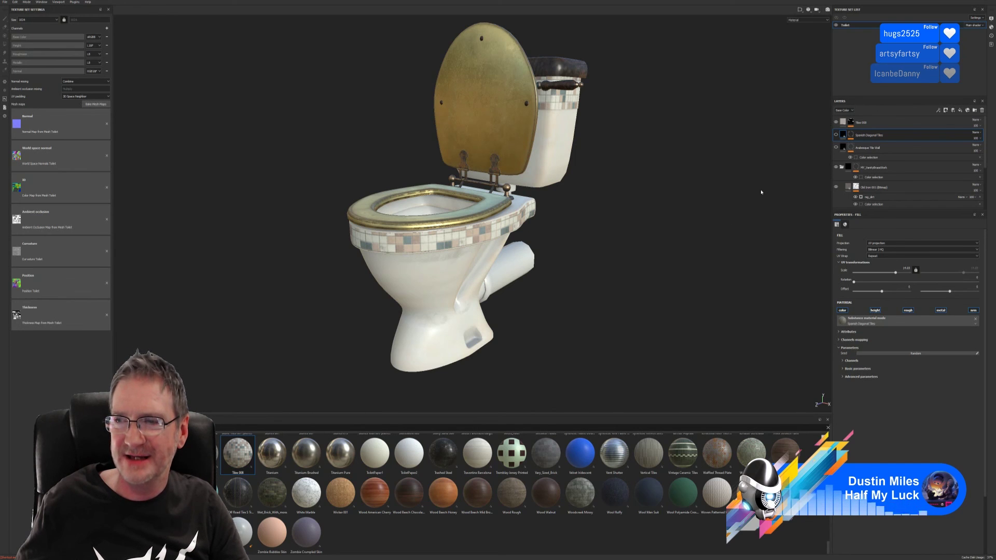
Step: Hide the multicoloured Tiles layer and compare the Arabesque and Spanish Diagonal designs from several angles, leaving Spanish Diagonal Tiles visible
{"action": "left_click", "coordinate": [836, 123]}
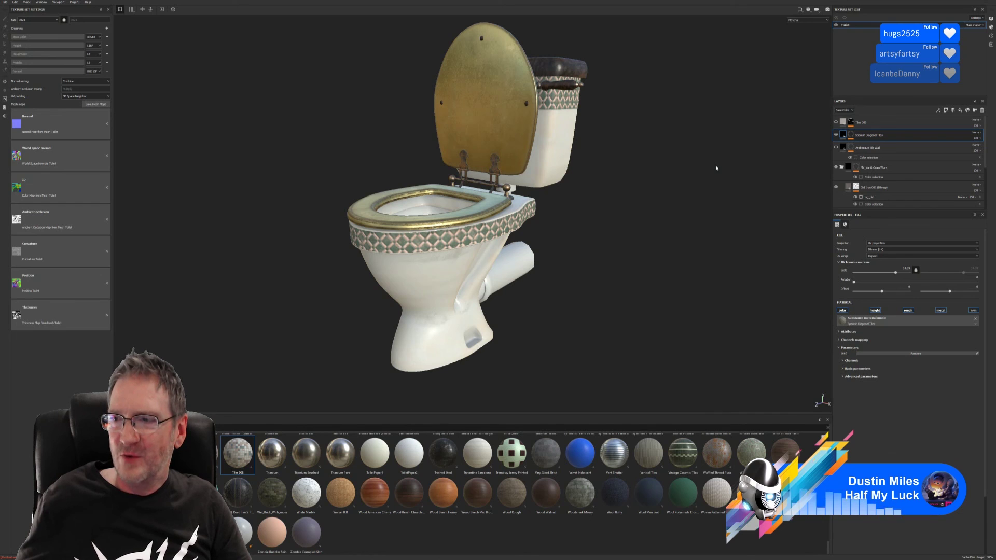
{"action": "left_click", "coordinate": [836, 136]}
{"action": "left_click_drag", "start_coordinate": [550, 224], "coordinate": [589, 215], "text": "alt"}
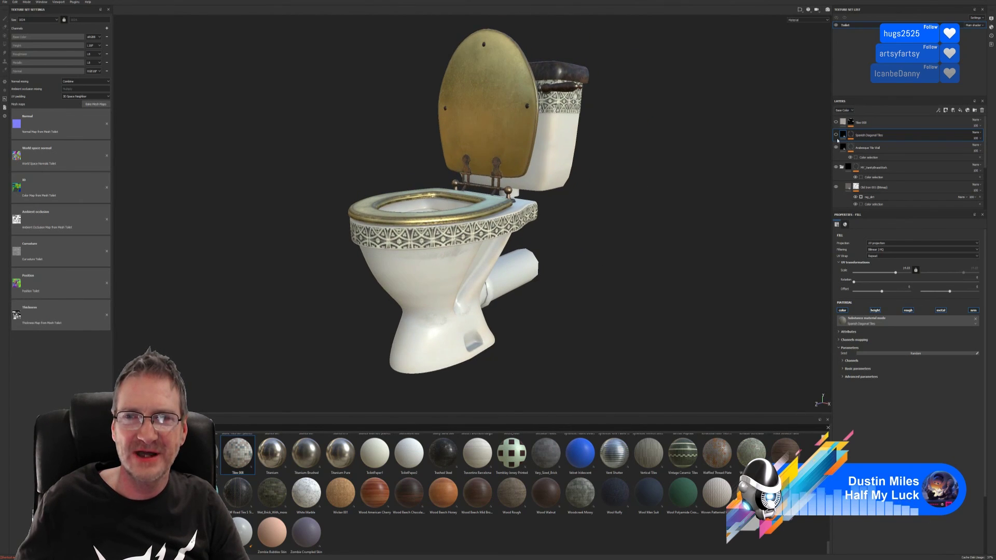
{"action": "mouse_move", "coordinate": [436, 269]}
{"action": "left_mouse_down", "text": "alt"}
{"action": "mouse_move", "coordinate": [742, 247]}
{"action": "mouse_move", "coordinate": [437, 270]}
{"action": "mouse_move", "coordinate": [451, 267]}
{"action": "left_mouse_up", "text": "alt"}
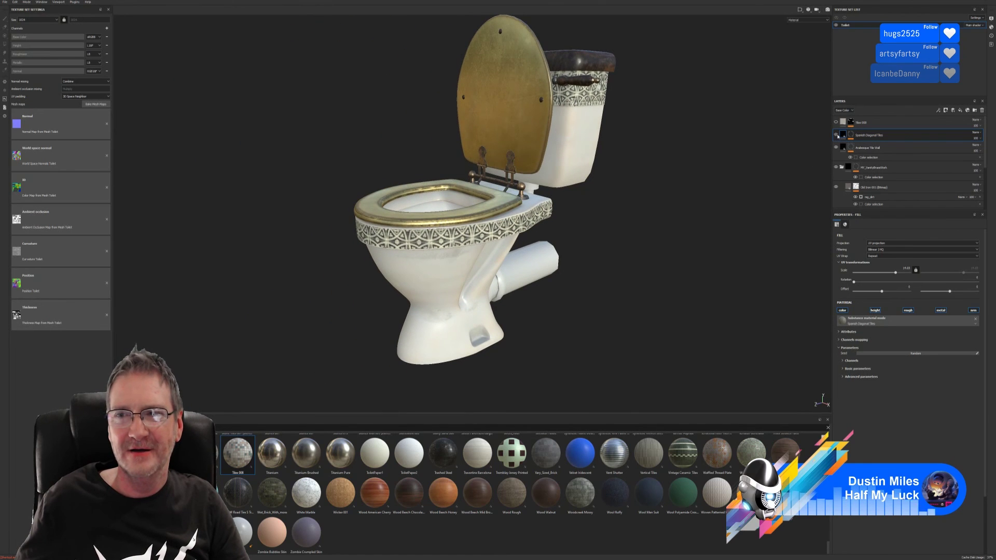
{"action": "left_click", "coordinate": [836, 135]}
{"action": "mouse_move", "coordinate": [671, 218]}
{"action": "left_mouse_down", "text": "alt"}
{"action": "mouse_move", "coordinate": [457, 220]}
{"action": "mouse_move", "coordinate": [680, 202]}
{"action": "mouse_move", "coordinate": [661, 206]}
{"action": "left_mouse_up", "text": "alt"}
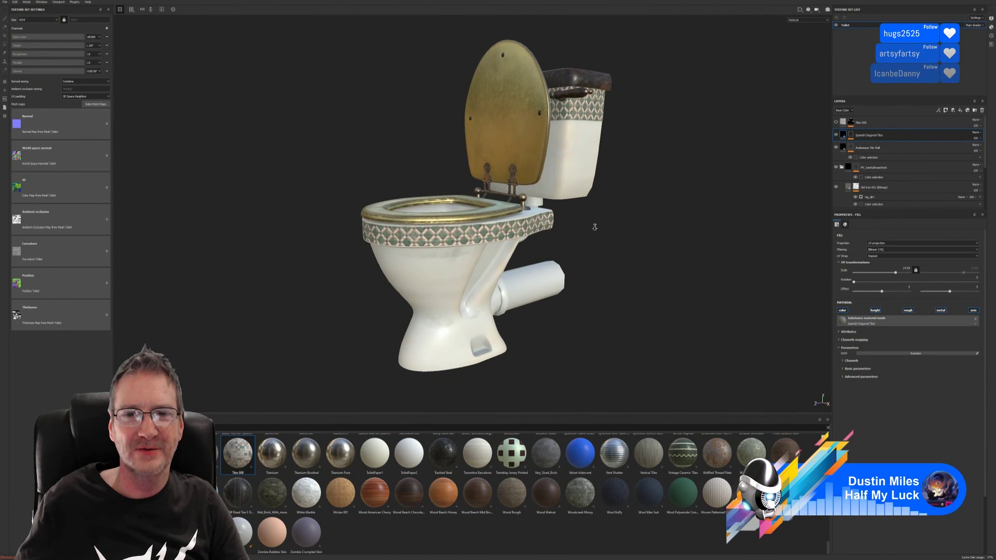
{"action": "left_click_drag", "start_coordinate": [595, 226], "coordinate": [553, 219], "text": "alt"}
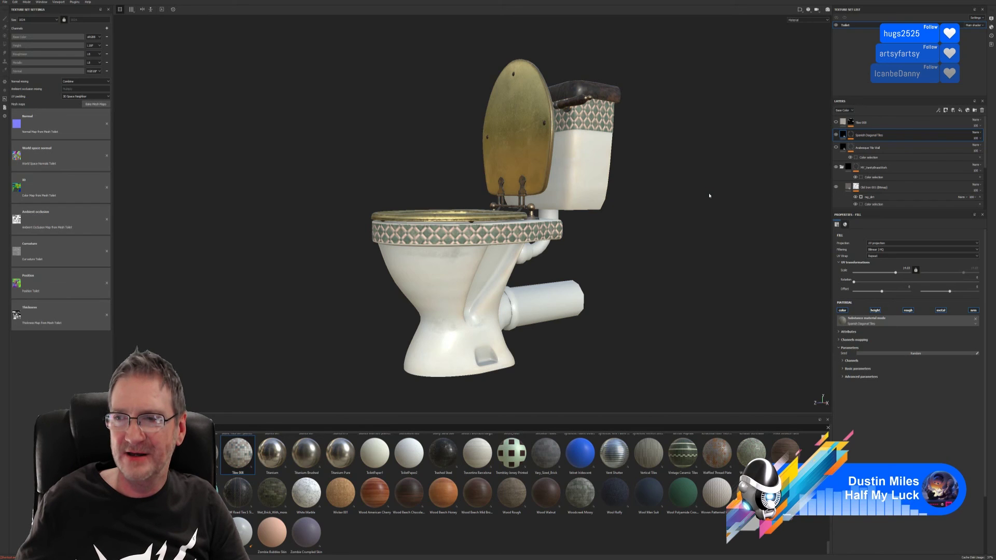
{"action": "left_click", "coordinate": [836, 135]}
{"action": "mouse_move", "coordinate": [562, 207]}
{"action": "left_mouse_down", "text": "alt"}
{"action": "mouse_move", "coordinate": [597, 215]}
{"action": "mouse_move", "coordinate": [584, 207]}
{"action": "mouse_move", "coordinate": [432, 240]}
{"action": "mouse_move", "coordinate": [622, 228]}
{"action": "mouse_move", "coordinate": [518, 233]}
{"action": "mouse_move", "coordinate": [563, 229]}
{"action": "left_mouse_up", "text": "alt"}
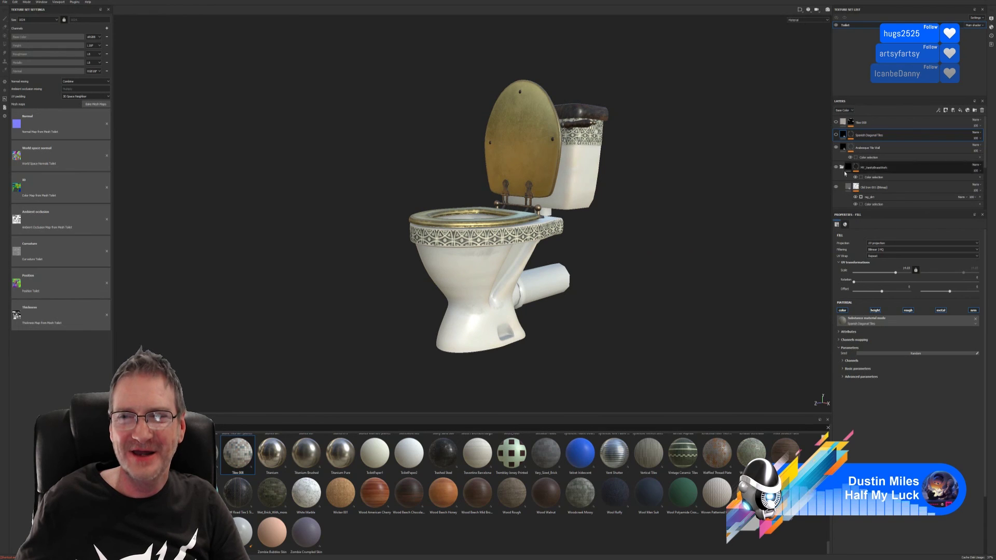
{"action": "left_click", "coordinate": [836, 134]}
{"action": "left_click_drag", "start_coordinate": [667, 200], "coordinate": [573, 223], "text": "alt"}
{"action": "left_click_drag", "start_coordinate": [659, 220], "coordinate": [592, 242], "text": "alt"}
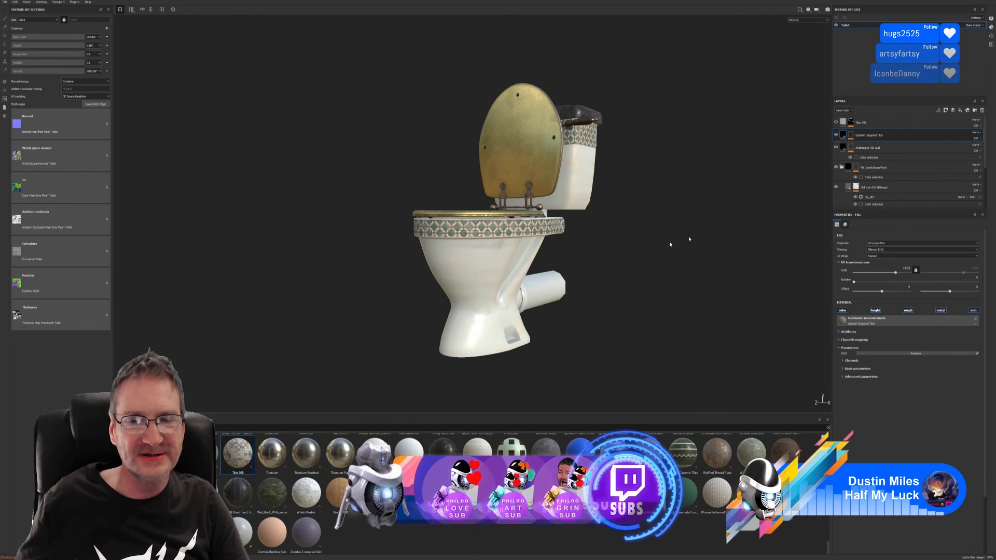
{"action": "left_click", "coordinate": [836, 135]}
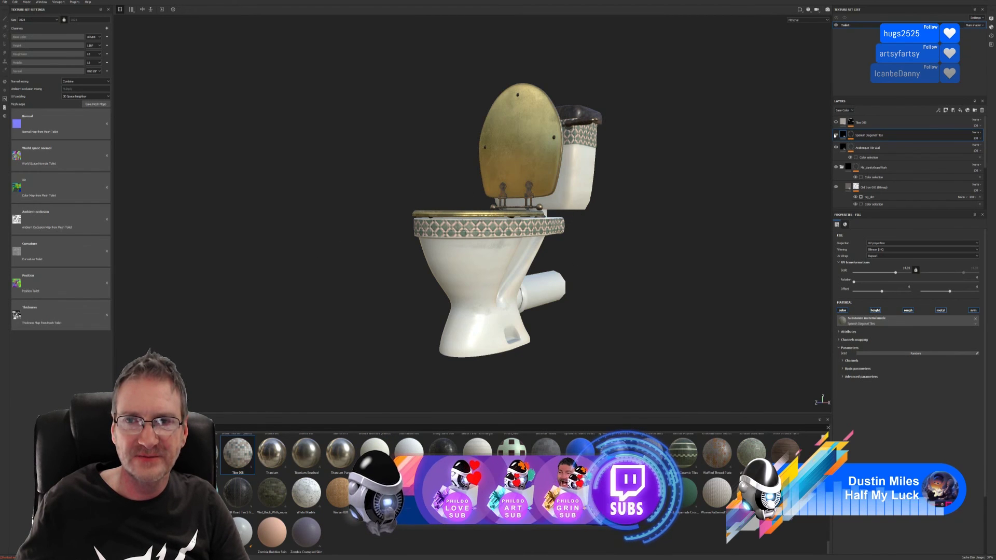
{"action": "left_click_drag", "start_coordinate": [654, 223], "coordinate": [594, 251], "text": "alt"}
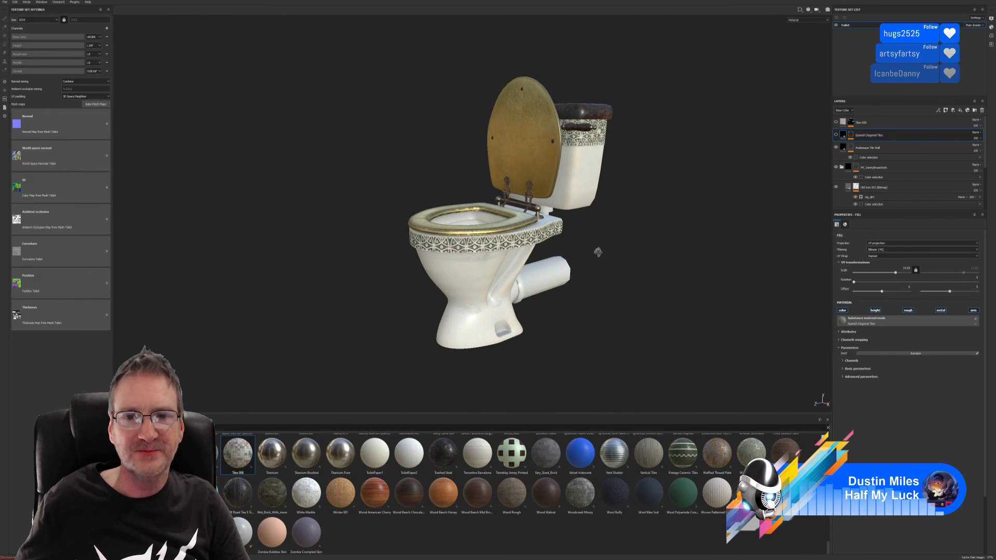
{"action": "left_click", "coordinate": [837, 135]}
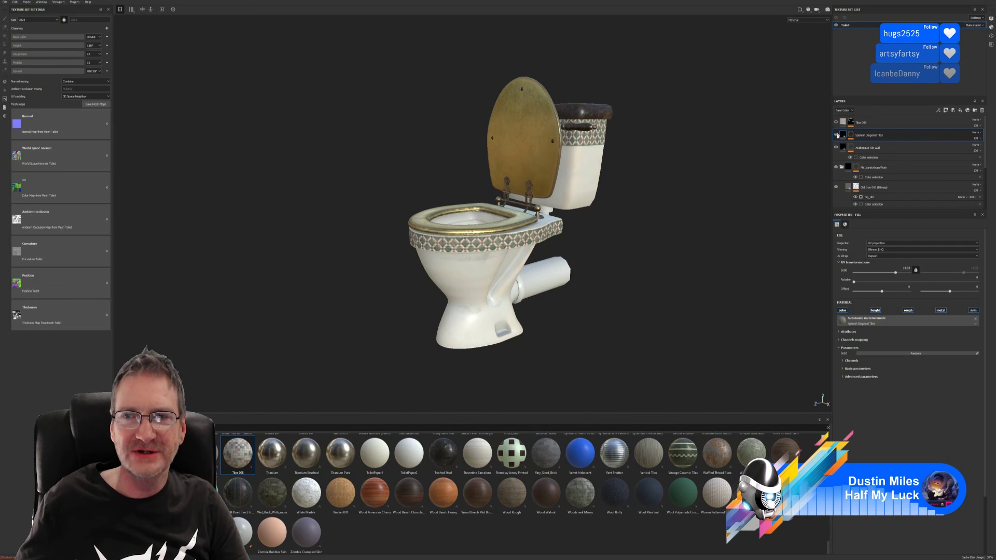
{"action": "left_click_drag", "start_coordinate": [648, 204], "coordinate": [622, 205], "text": "alt"}
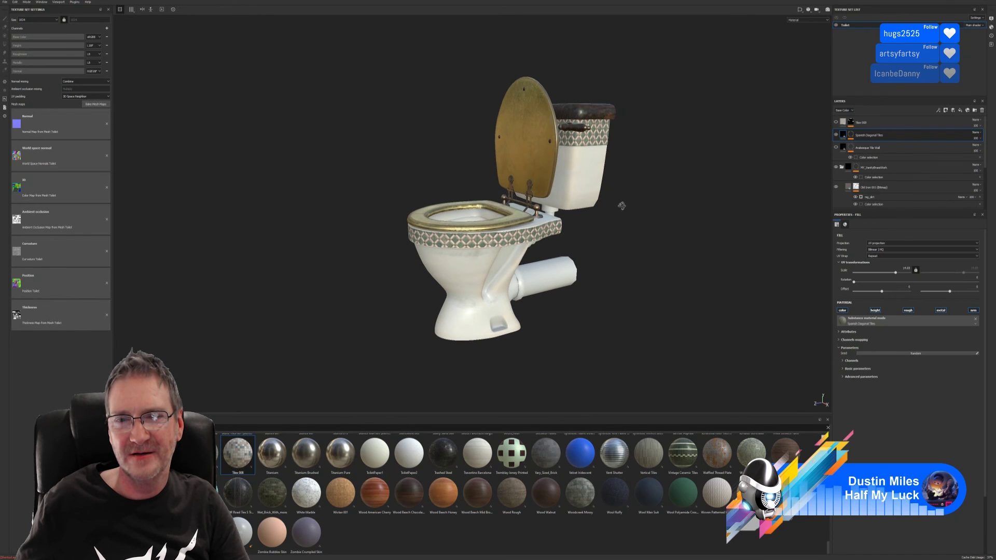
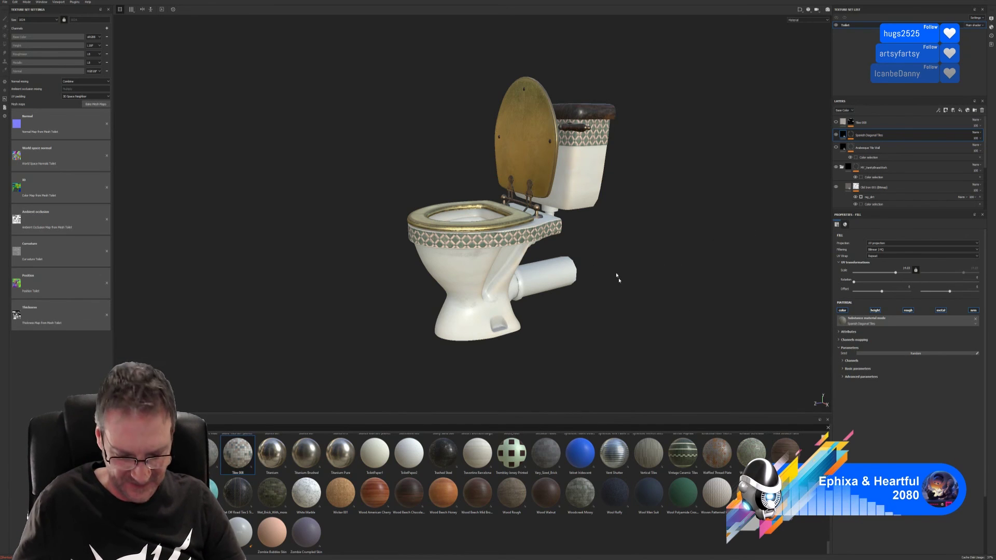
Step: Save the project with the Spanish Diagonal Tiles band on the toilet
{"action": "left_click_drag", "start_coordinate": [617, 278], "coordinate": [678, 270], "text": "alt"}
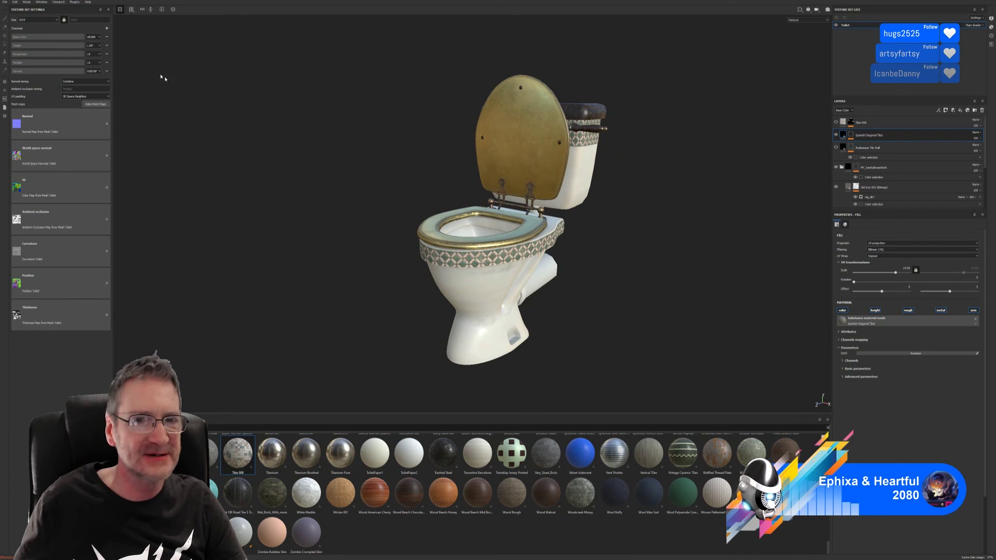
{"action": "left_click", "coordinate": [3, 5]}
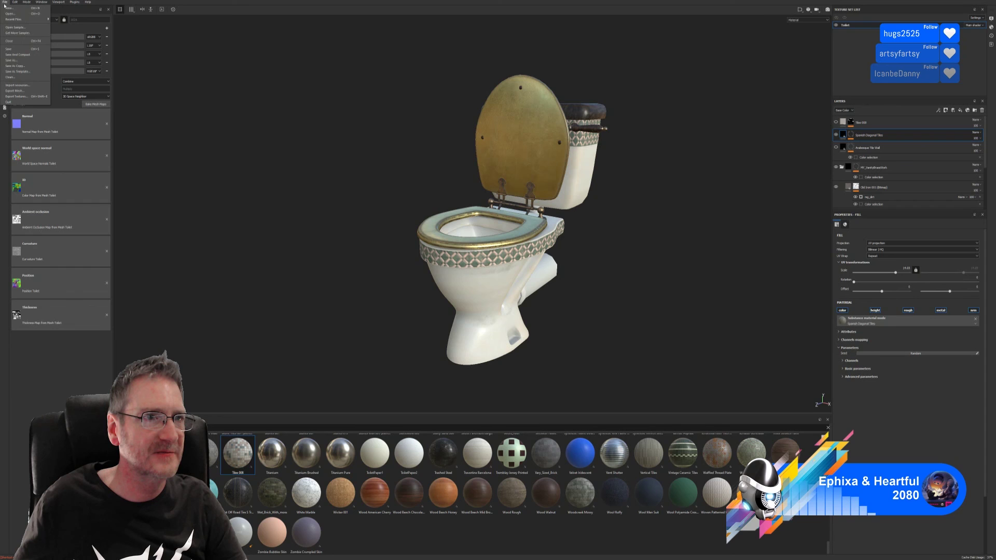
{"action": "left_click", "coordinate": [13, 48]}
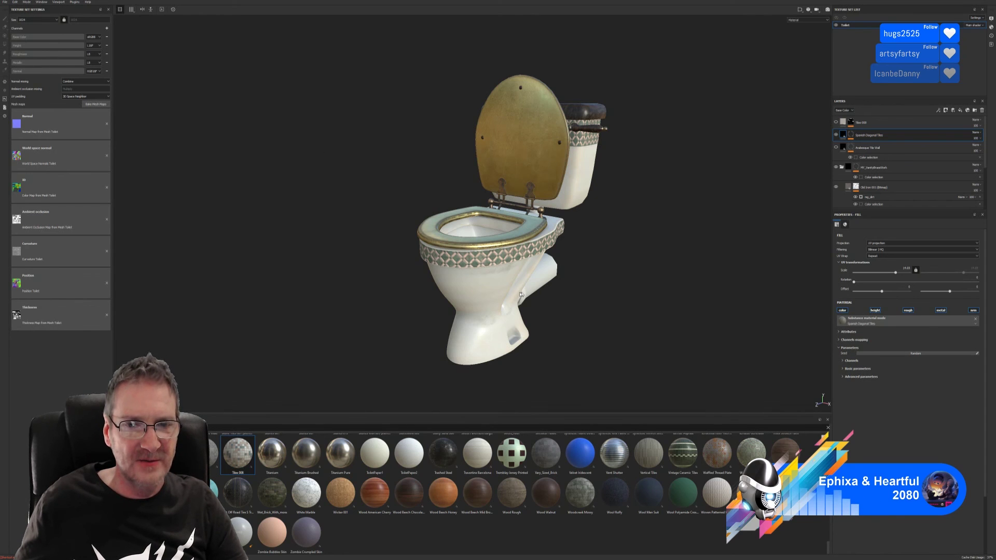
Step: Expand the white porcelain material folder below the Brass layer and select the folder in the layer stack
{"action": "left_click_drag", "start_coordinate": [508, 305], "coordinate": [528, 280], "text": "alt"}
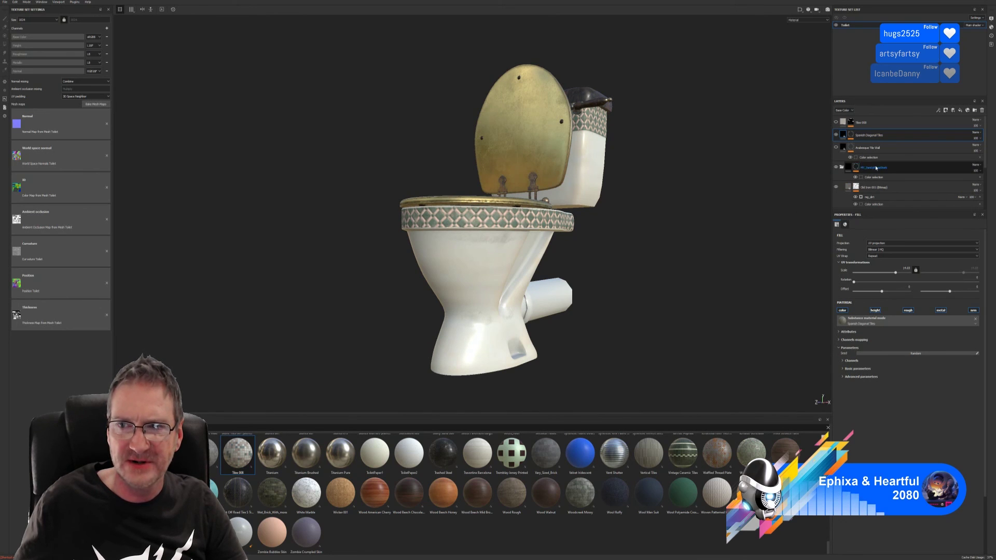
{"action": "scroll", "coordinate": [837, 188], "scroll_direction": "down", "scroll_amount": 3}
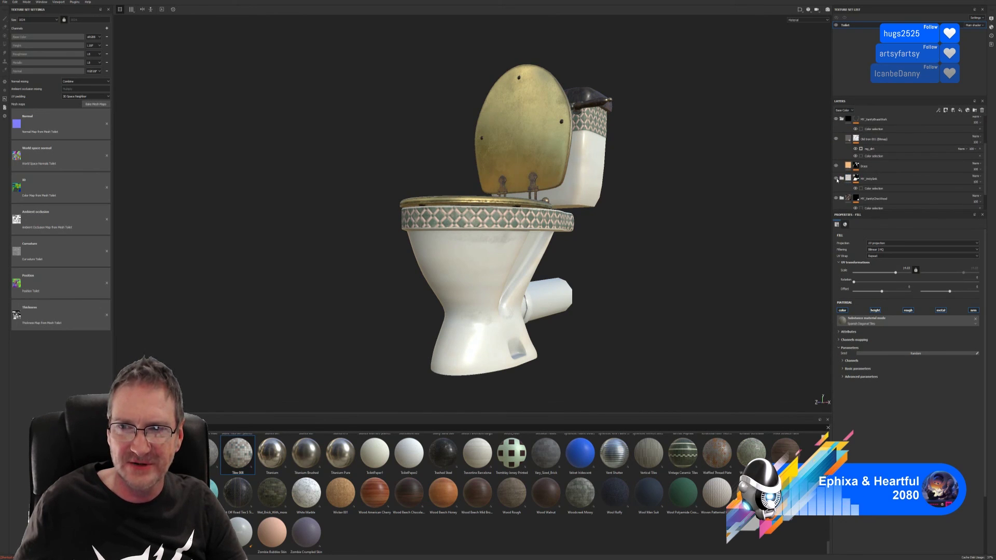
{"action": "left_click", "coordinate": [837, 179]}
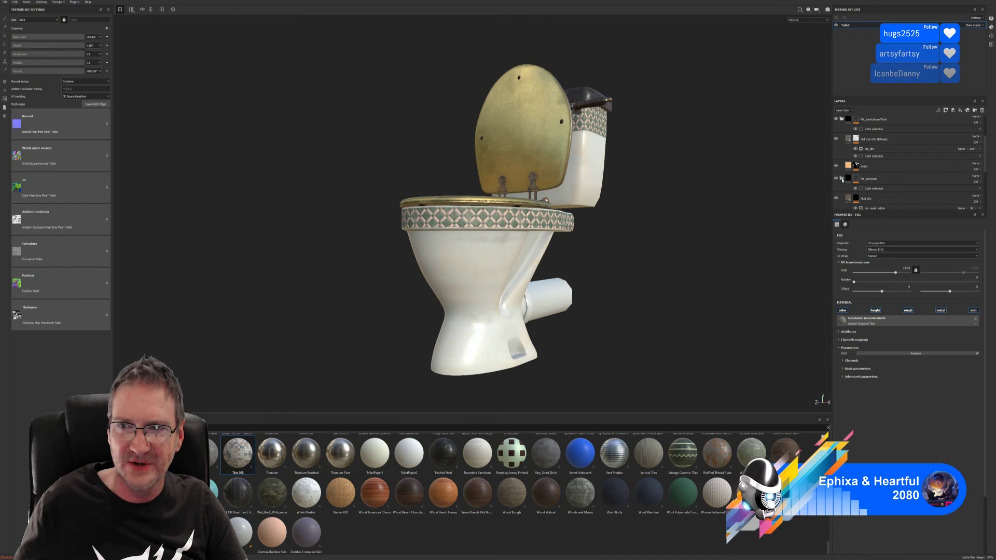
{"action": "scroll", "coordinate": [893, 192], "scroll_direction": "down", "scroll_amount": 2}
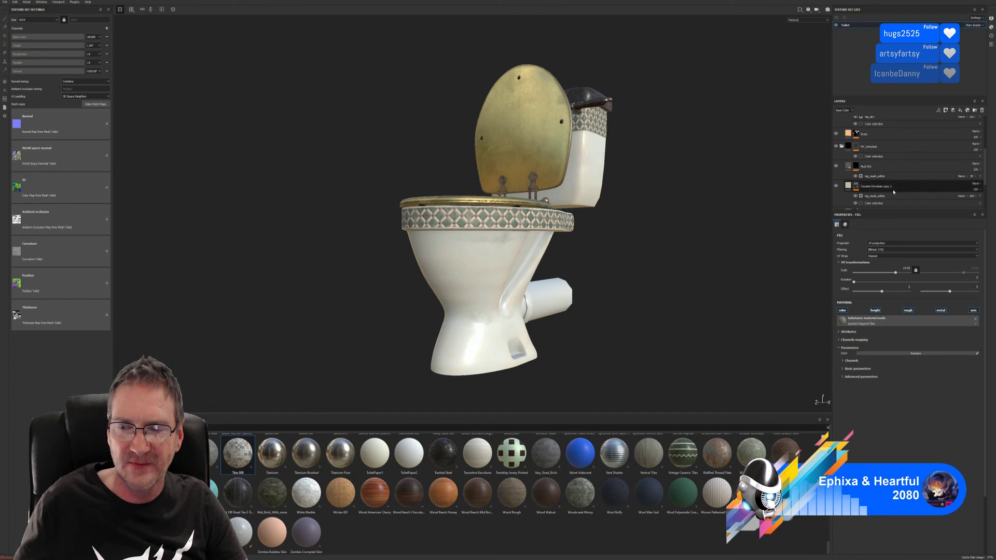
{"action": "scroll", "coordinate": [884, 171], "scroll_direction": "up", "scroll_amount": 1}
{"action": "left_click", "coordinate": [877, 164]}
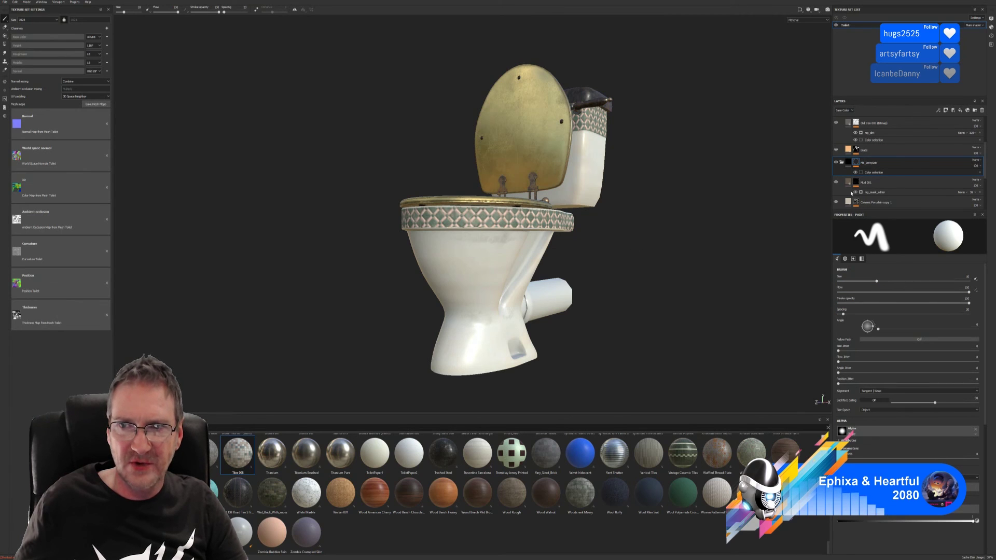
Step: Try a paint effect on the porcelain folder's mask and remove that effect again
{"action": "right_click", "coordinate": [876, 168]}
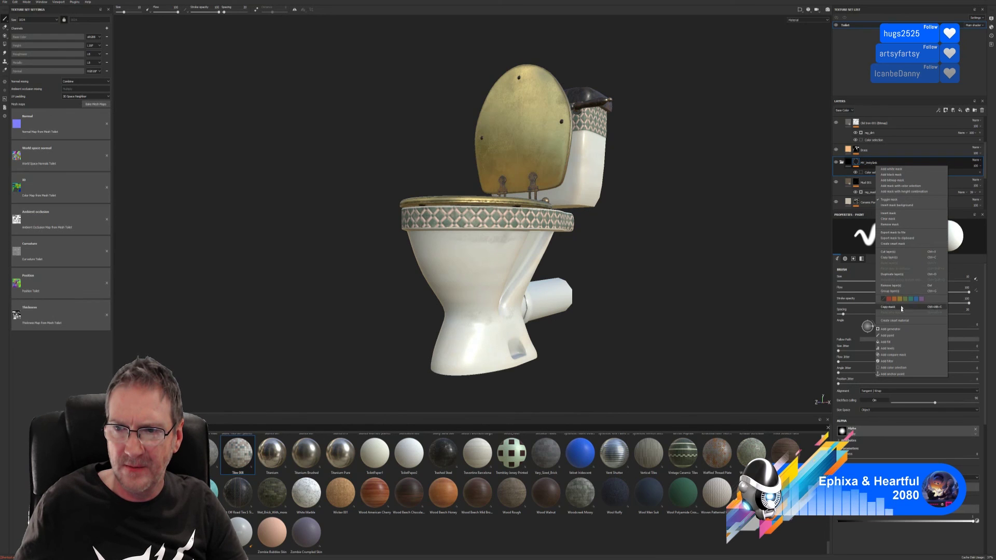
{"action": "left_click", "coordinate": [899, 337]}
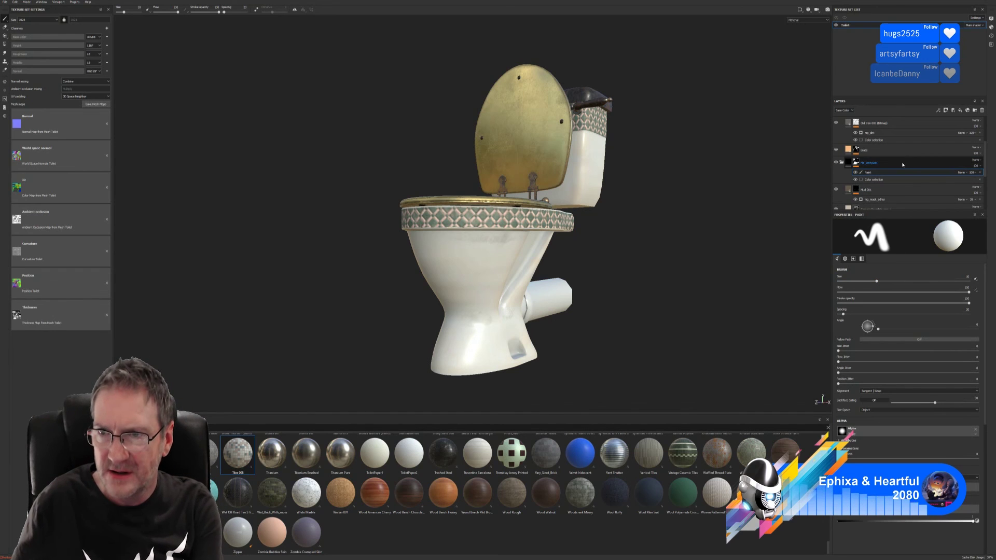
{"action": "left_click", "coordinate": [980, 173]}
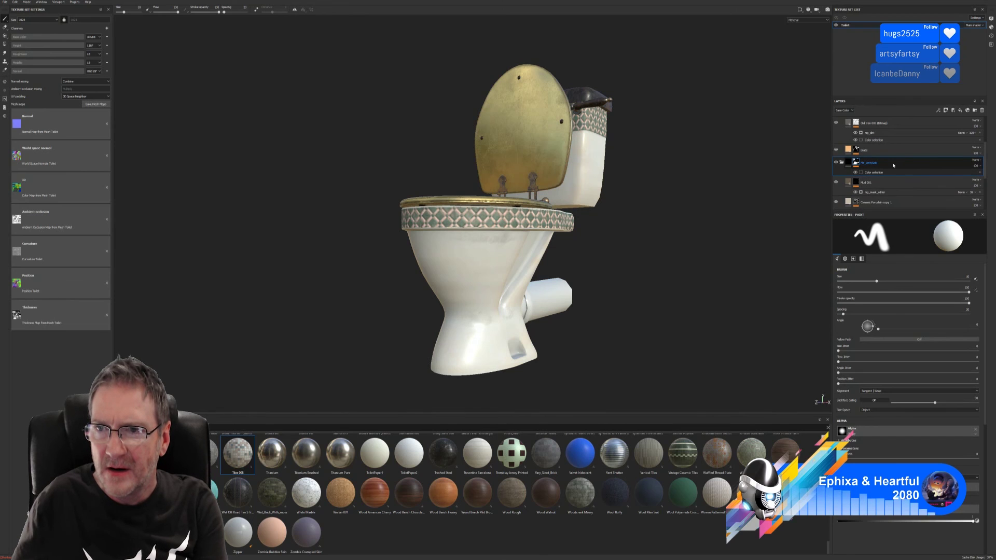
{"action": "right_click", "coordinate": [893, 165]}
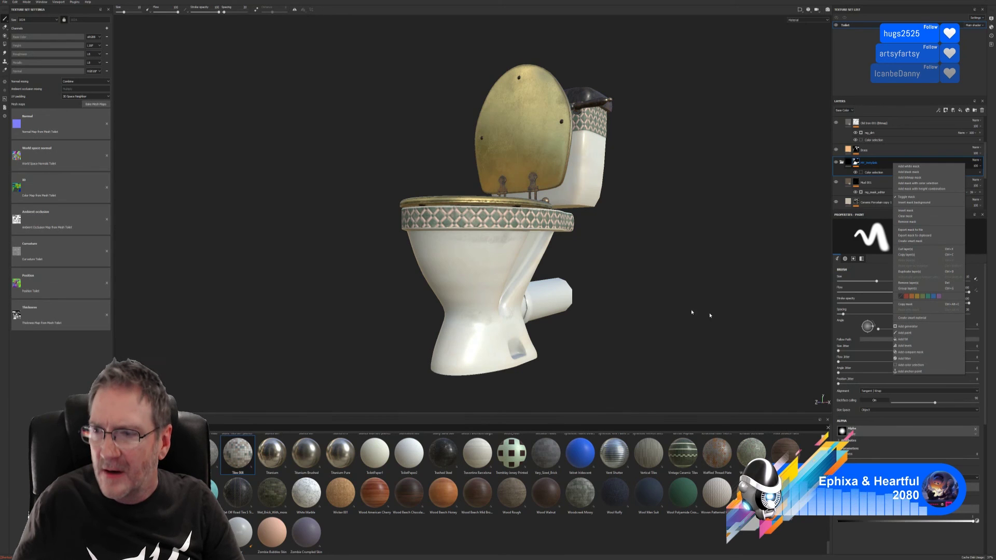
{"action": "left_click", "coordinate": [681, 318]}
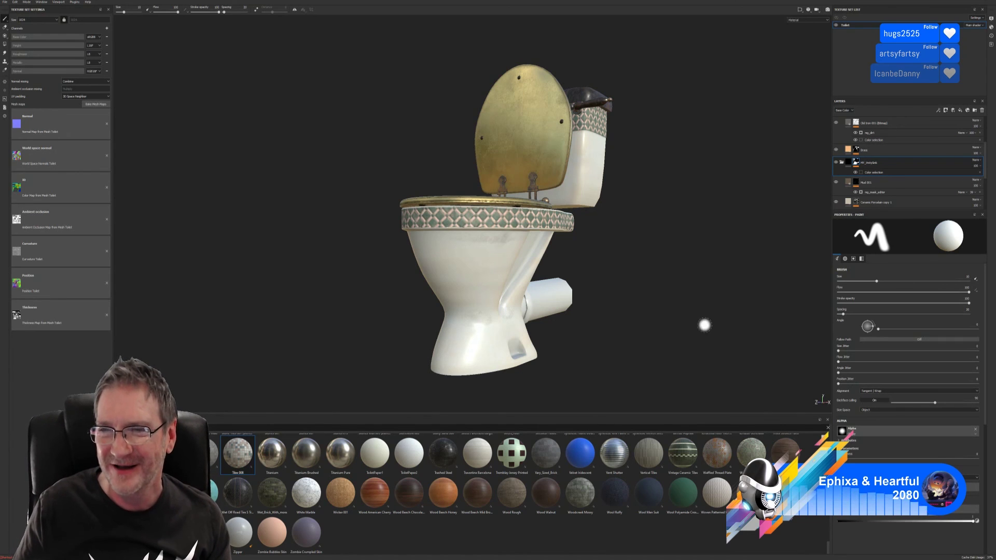
{"action": "right_click", "coordinate": [896, 164]}
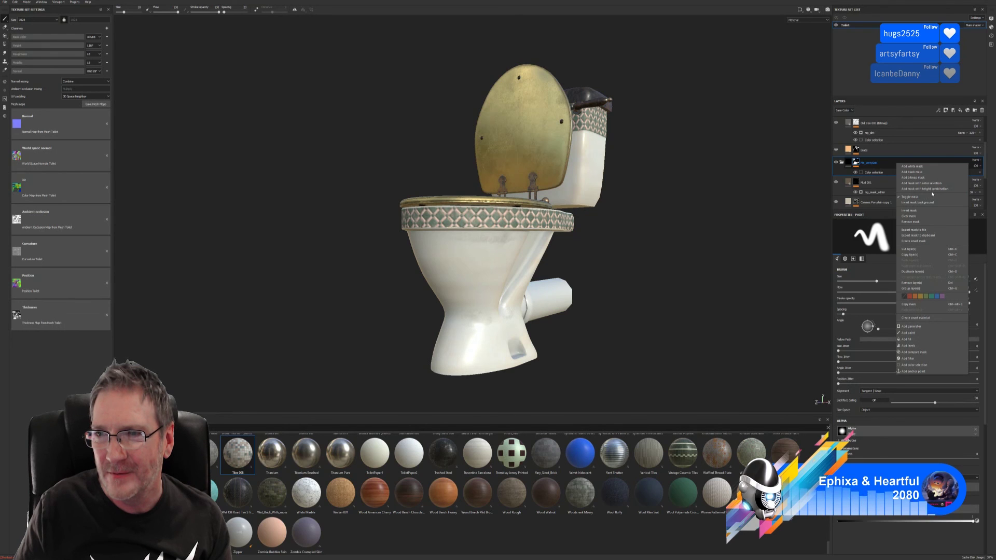
{"action": "left_click", "coordinate": [808, 295]}
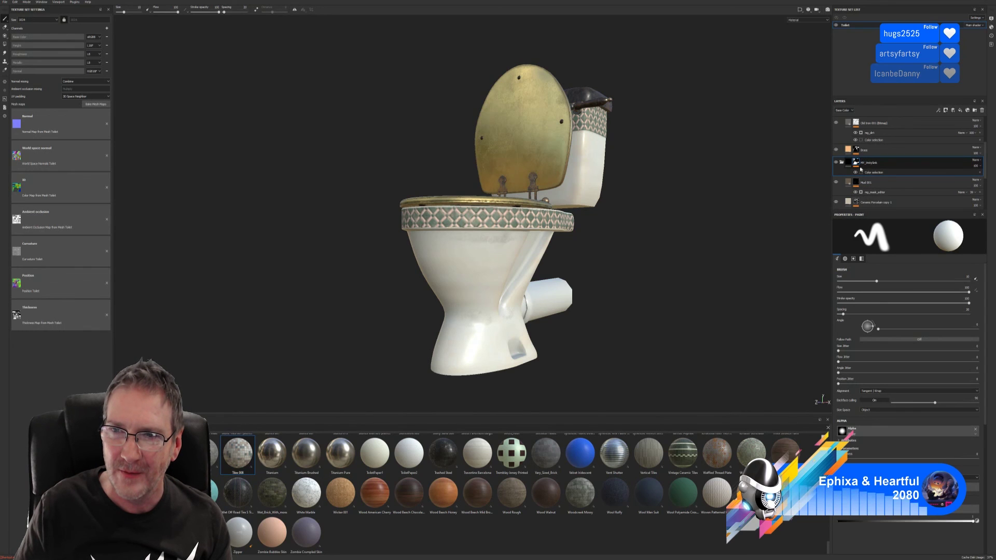
{"action": "left_click_drag", "start_coordinate": [857, 166], "coordinate": [848, 174]}
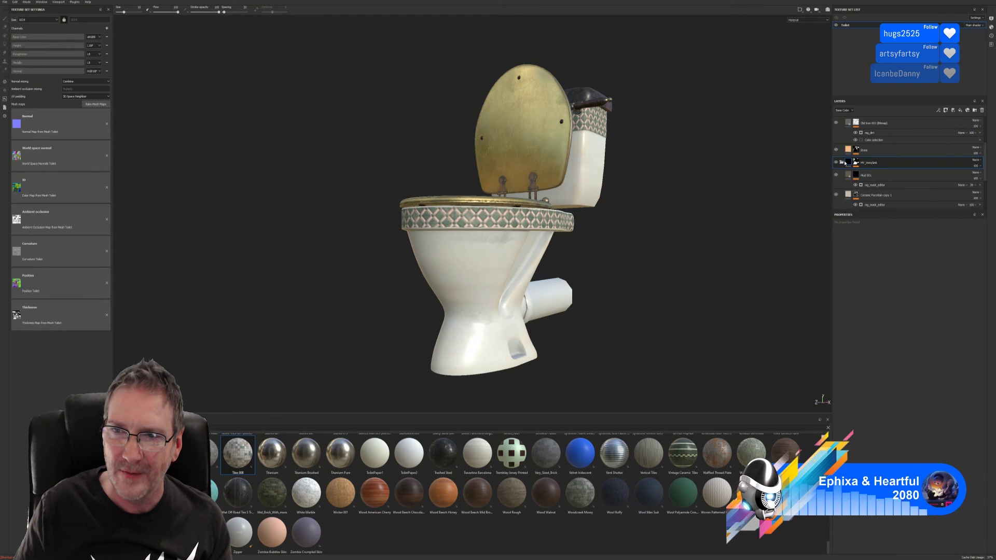
{"action": "left_click", "coordinate": [855, 163]}
{"action": "key", "text": "ctrl+z"}
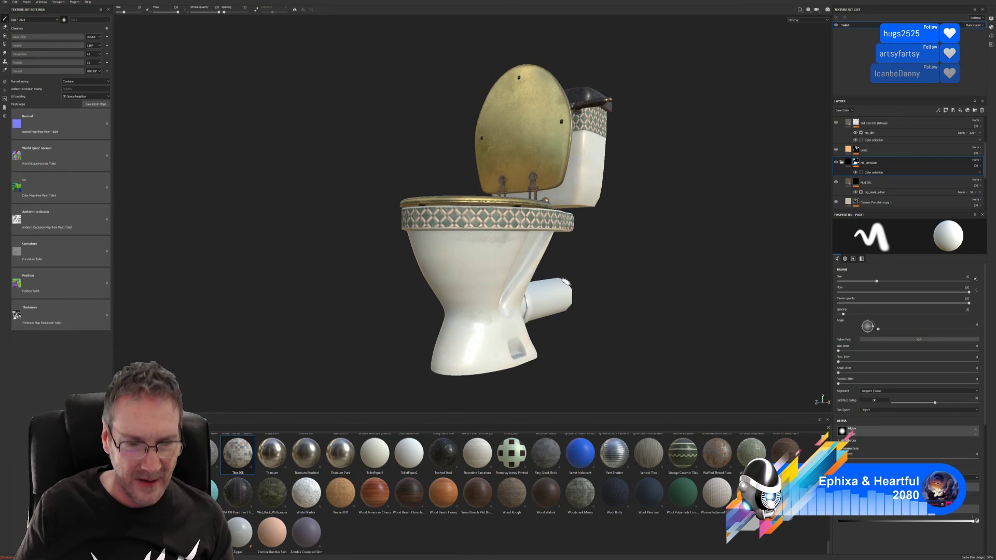
Step: Examine the toilet from above and from the side, including close views of the seat, hinges and inner bowl
{"action": "left_click_drag", "start_coordinate": [640, 263], "coordinate": [487, 368], "text": "alt"}
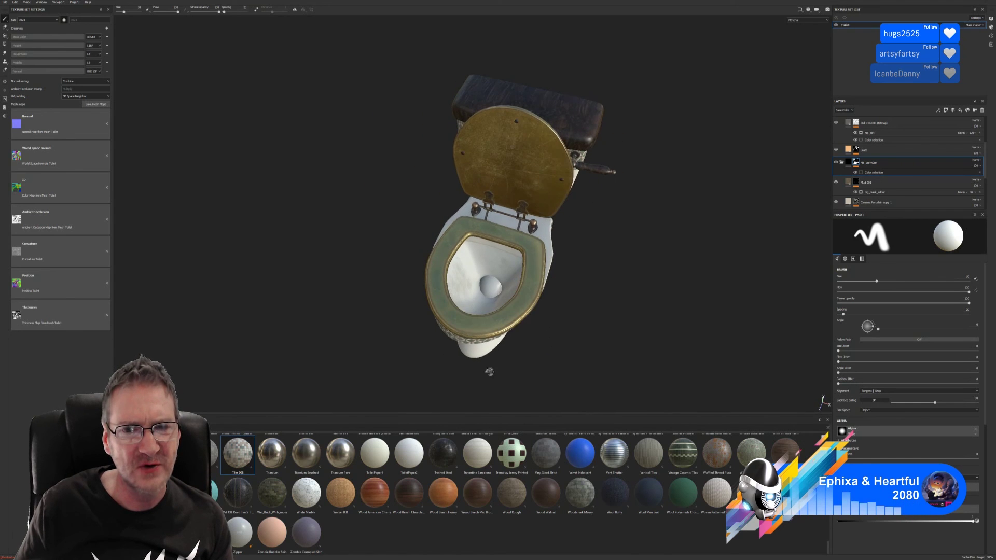
{"action": "scroll", "coordinate": [655, 311], "scroll_direction": "up", "scroll_amount": 3}
{"action": "scroll", "coordinate": [656, 312], "scroll_direction": "down", "scroll_amount": 3}
{"action": "left_click_drag", "start_coordinate": [656, 311], "coordinate": [537, 339], "text": "alt"}
{"action": "scroll", "coordinate": [582, 245], "scroll_direction": "up", "scroll_amount": 3}
{"action": "scroll", "coordinate": [537, 339], "scroll_direction": "up", "scroll_amount": 2}
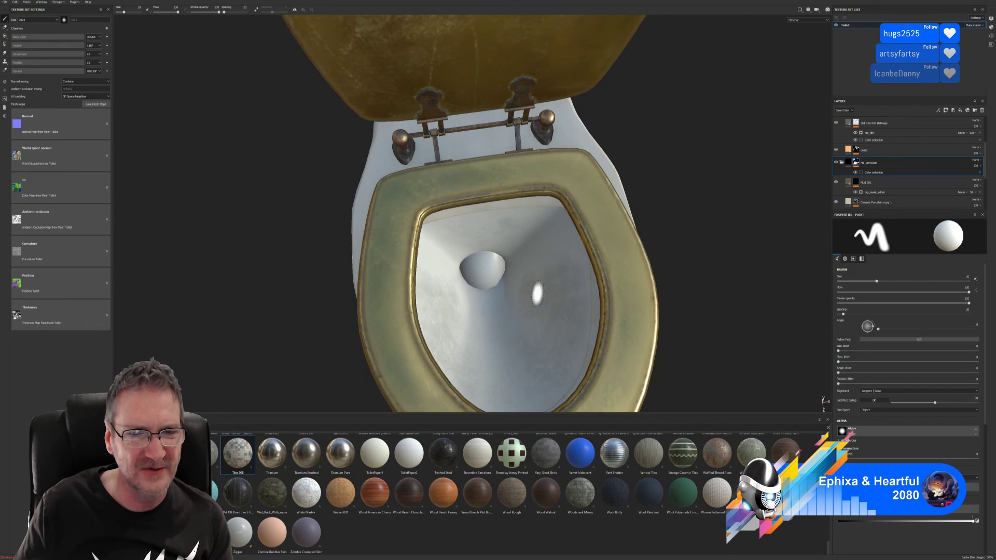
{"action": "scroll", "coordinate": [471, 306], "scroll_direction": "down", "scroll_amount": 2}
{"action": "left_click_drag", "start_coordinate": [470, 306], "coordinate": [369, 236], "text": "alt"}
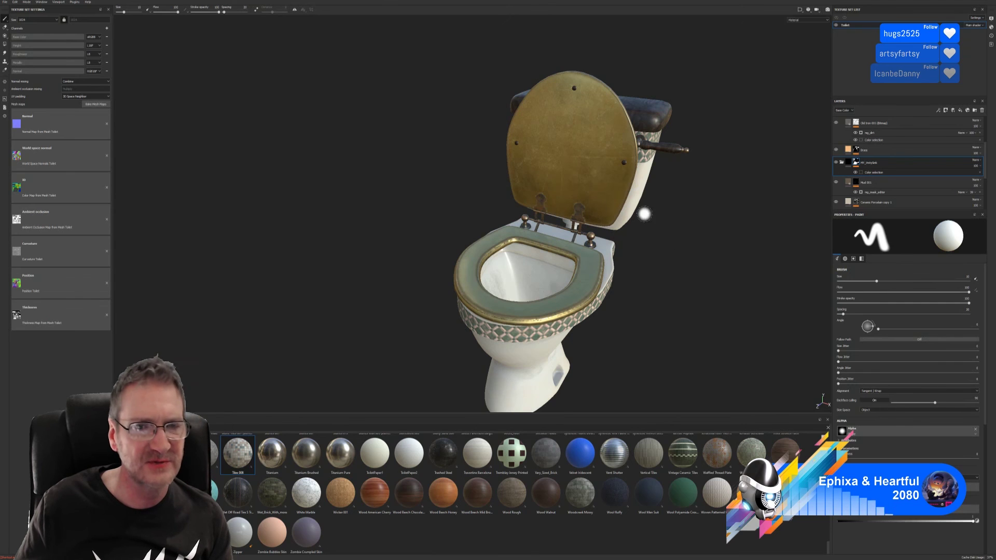
{"action": "left_click_drag", "start_coordinate": [651, 336], "coordinate": [605, 316], "text": "alt"}
{"action": "scroll", "coordinate": [602, 317], "scroll_direction": "down", "scroll_amount": 2}
{"action": "scroll", "coordinate": [699, 302], "scroll_direction": "up", "scroll_amount": 2}
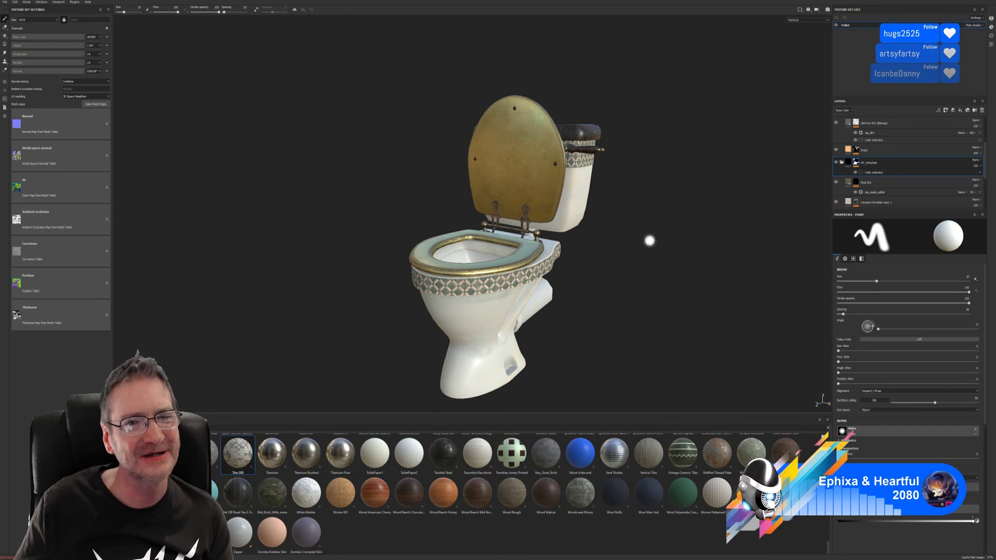
Step: Save the project with the whole toilet shown in a three-quarter view
{"action": "mouse_move", "coordinate": [649, 241]}
{"action": "left_mouse_down", "text": "alt"}
{"action": "mouse_move", "coordinate": [652, 265]}
{"action": "mouse_move", "coordinate": [596, 252]}
{"action": "mouse_move", "coordinate": [367, 246]}
{"action": "mouse_move", "coordinate": [639, 245]}
{"action": "mouse_move", "coordinate": [634, 234]}
{"action": "left_mouse_up", "text": "alt"}
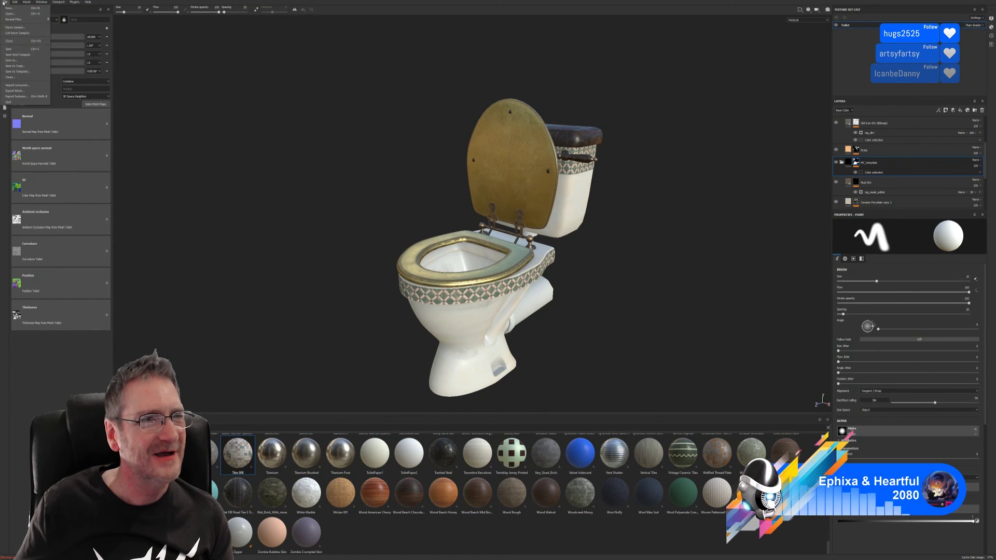
{"action": "key", "text": "ctrl+s"}
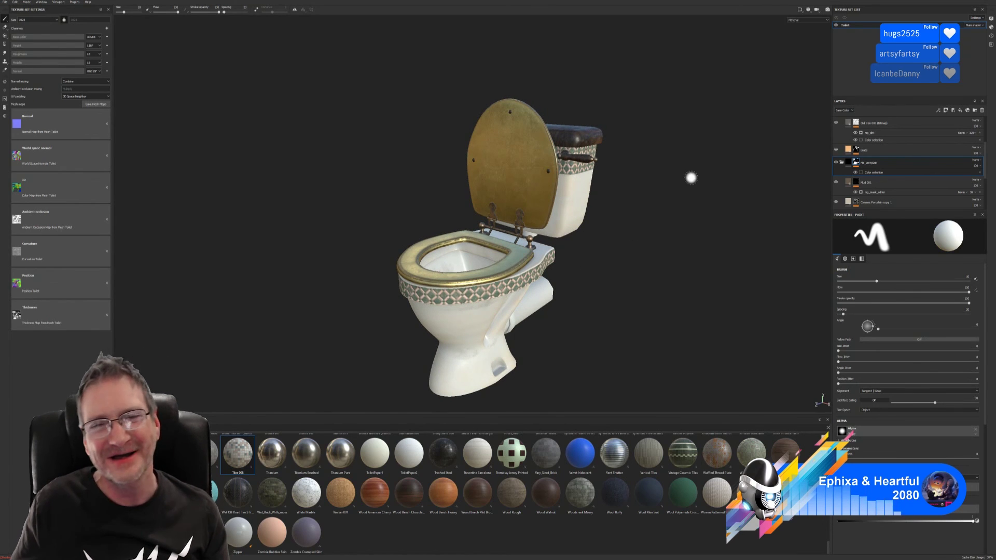